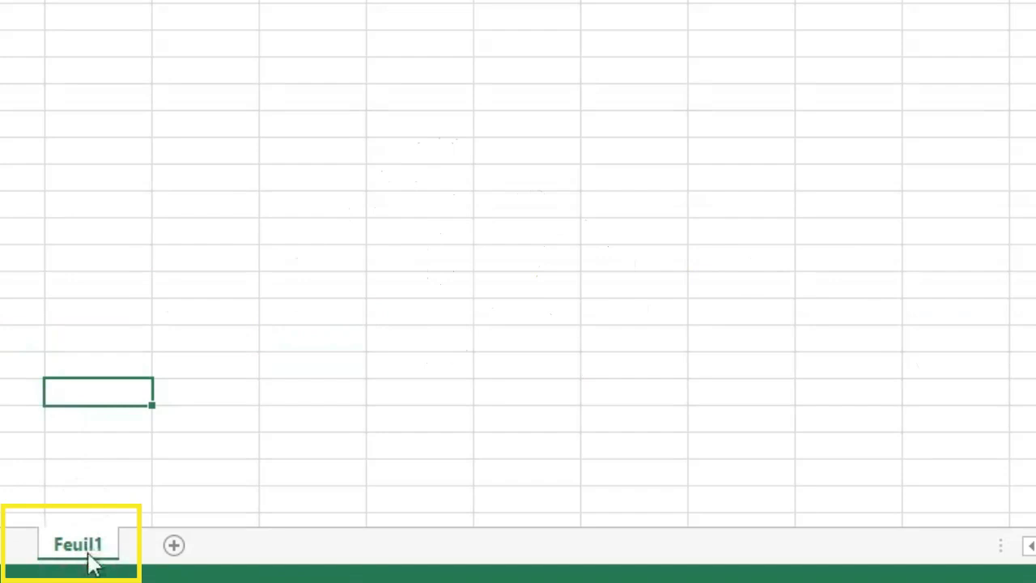
Add four new worksheets to the workbook after Feuil1.
left_click(515, 306)
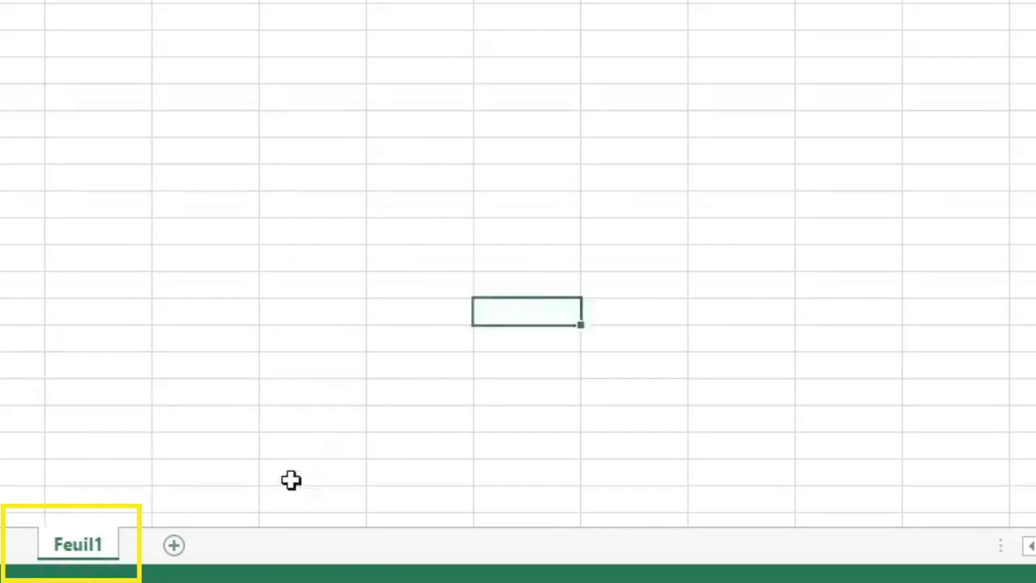
left_click(174, 546)
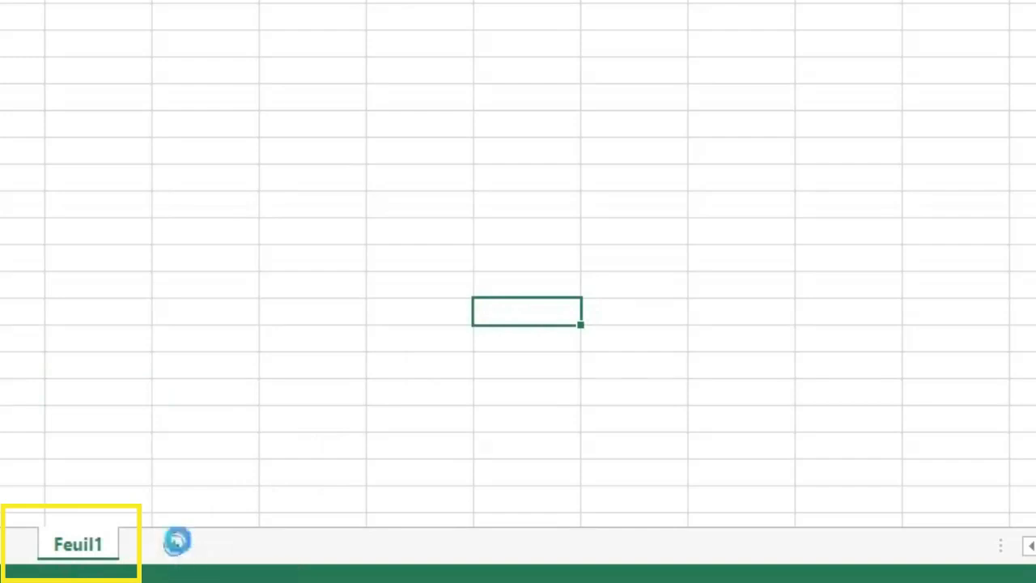
left_click(258, 548)
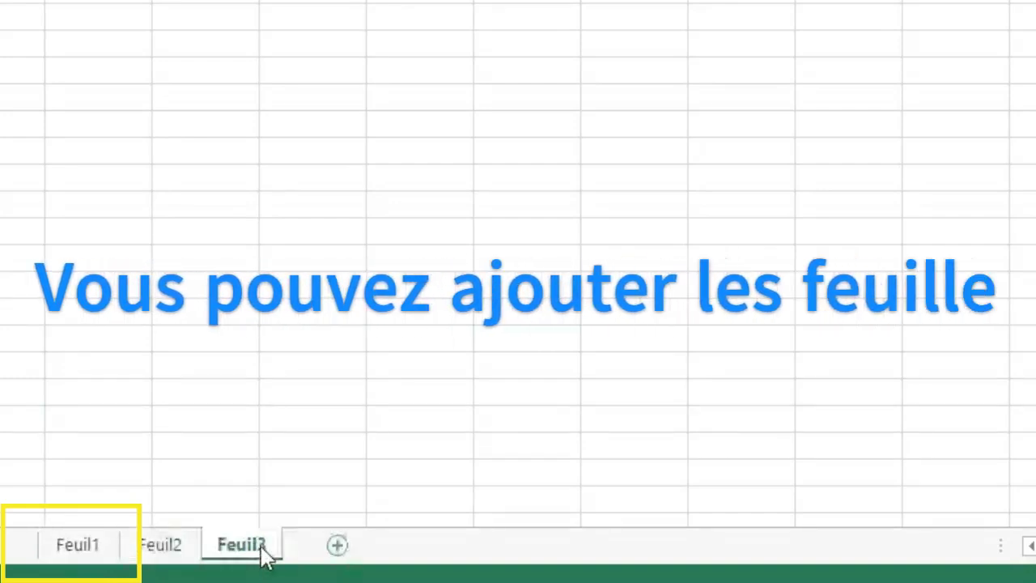
left_click(339, 549)
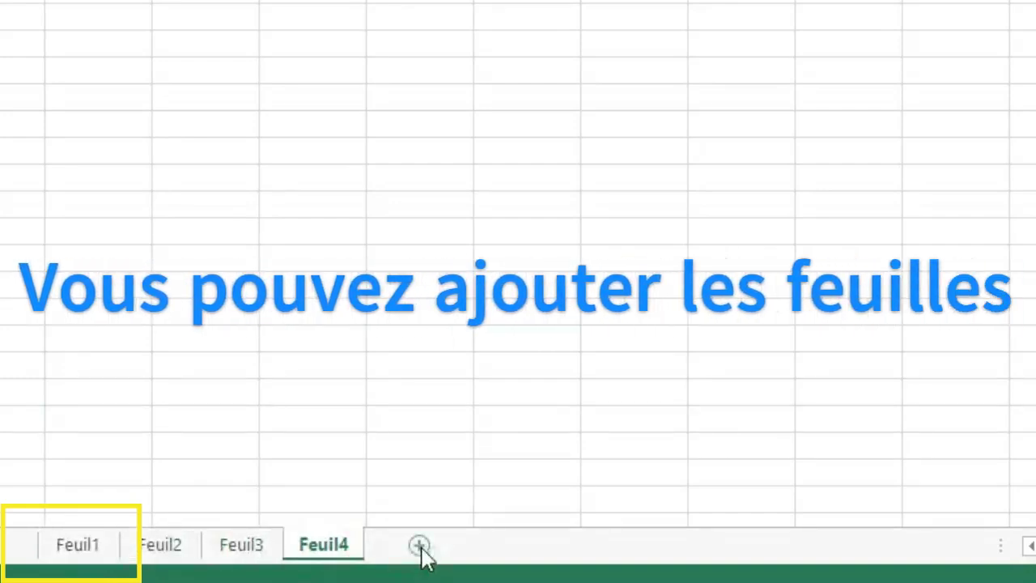
left_click(419, 547)
left_click(155, 387)
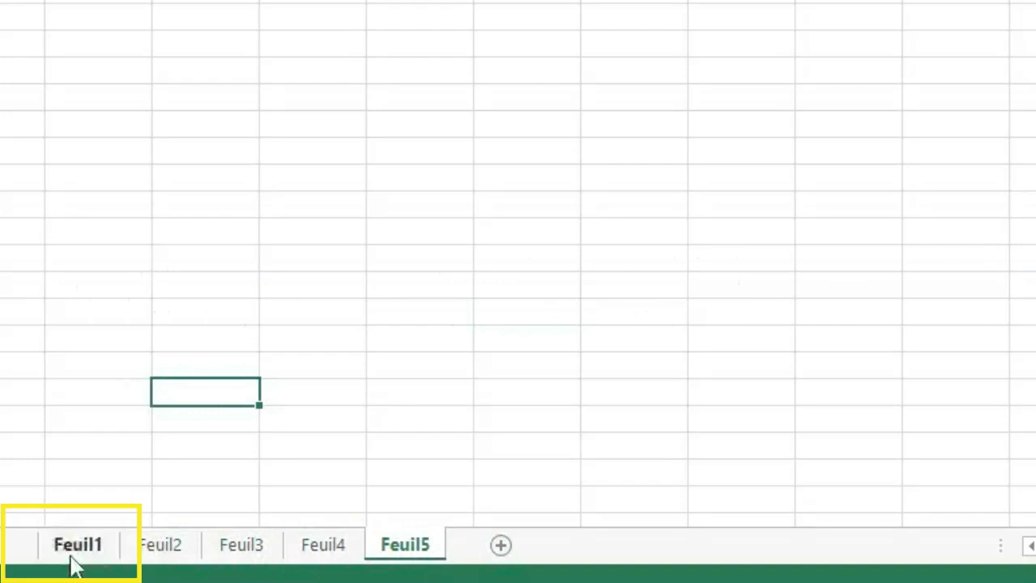
Rename the worksheet Feuil1 as maFeuille.
double_click(98, 548)
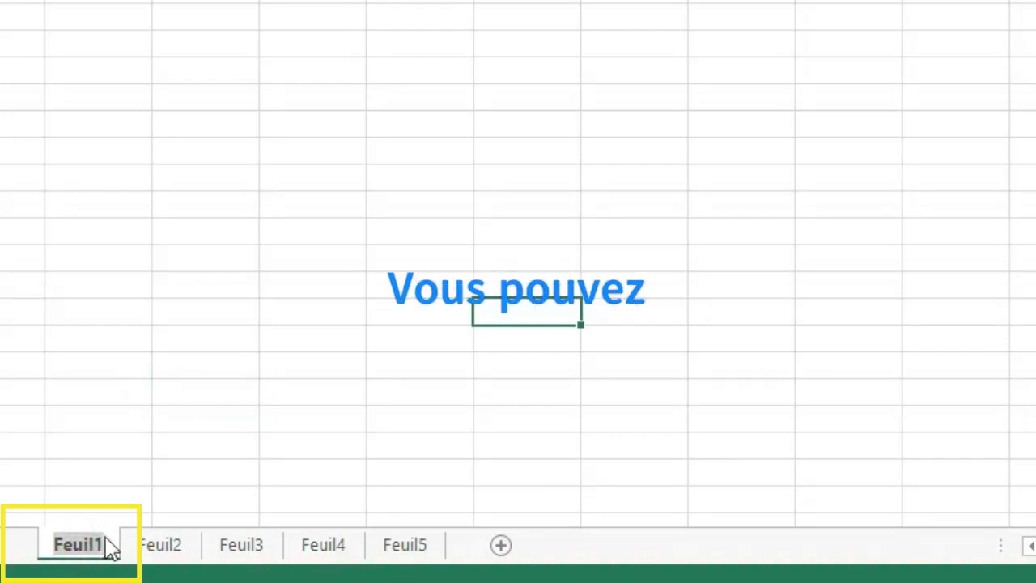
type("ma")
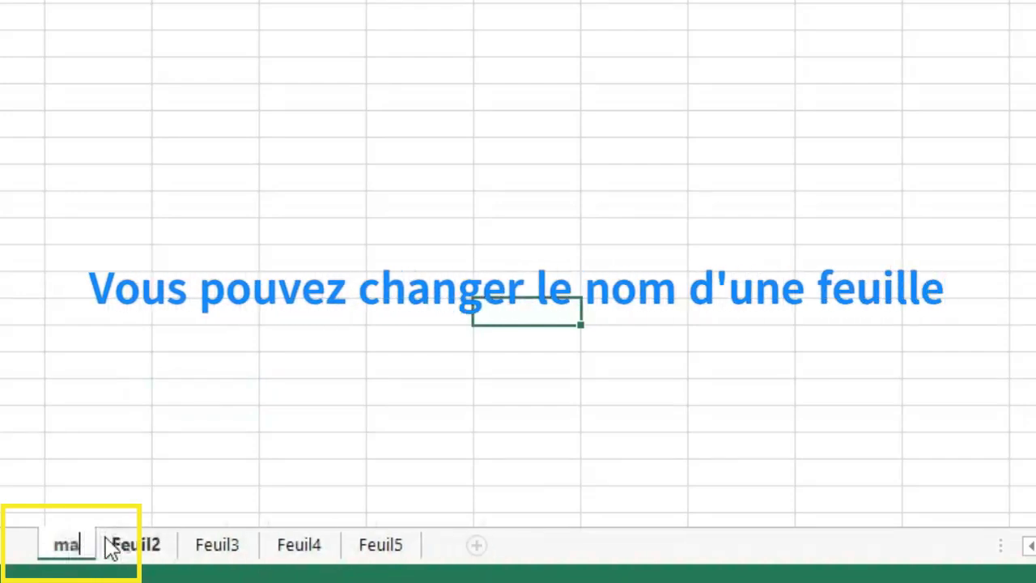
type("Feuille")
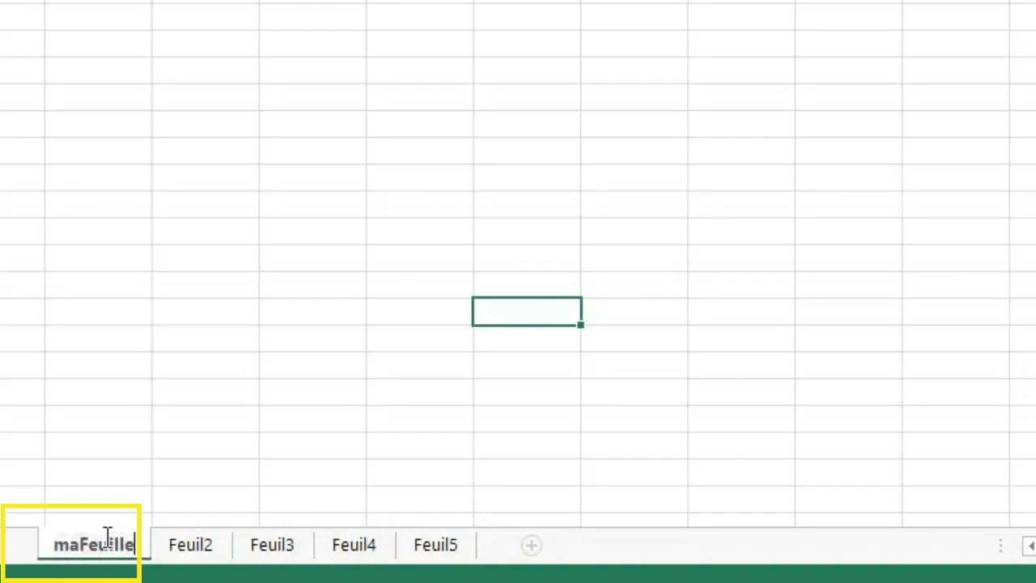
key("Return")
left_click(252, 419)
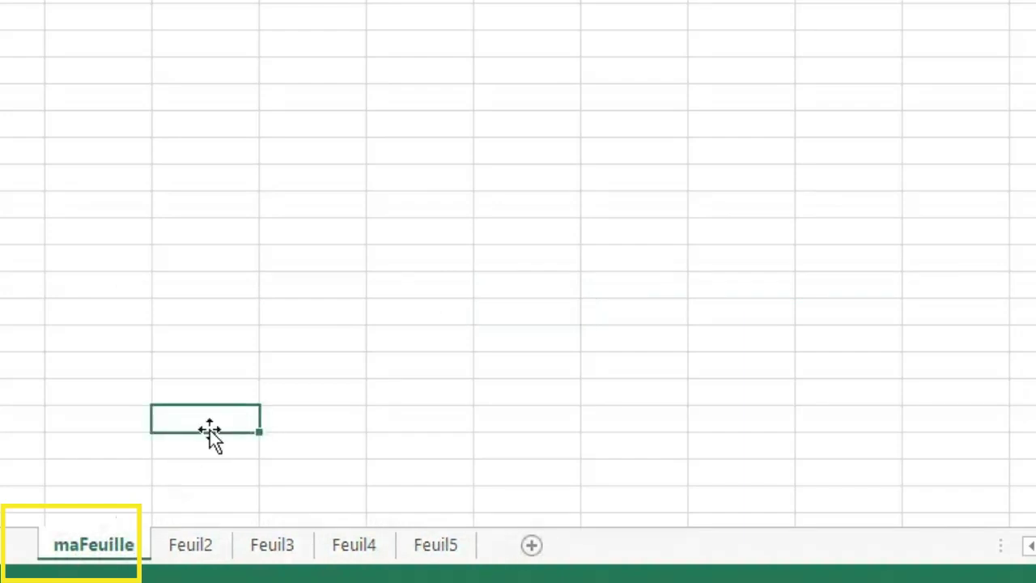
left_click(205, 549)
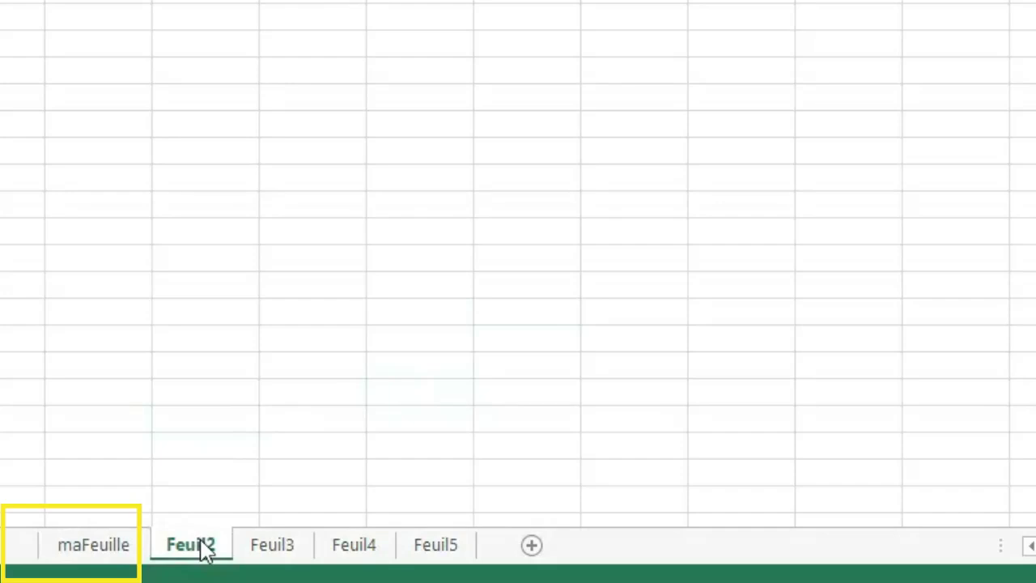
right_click(202, 544)
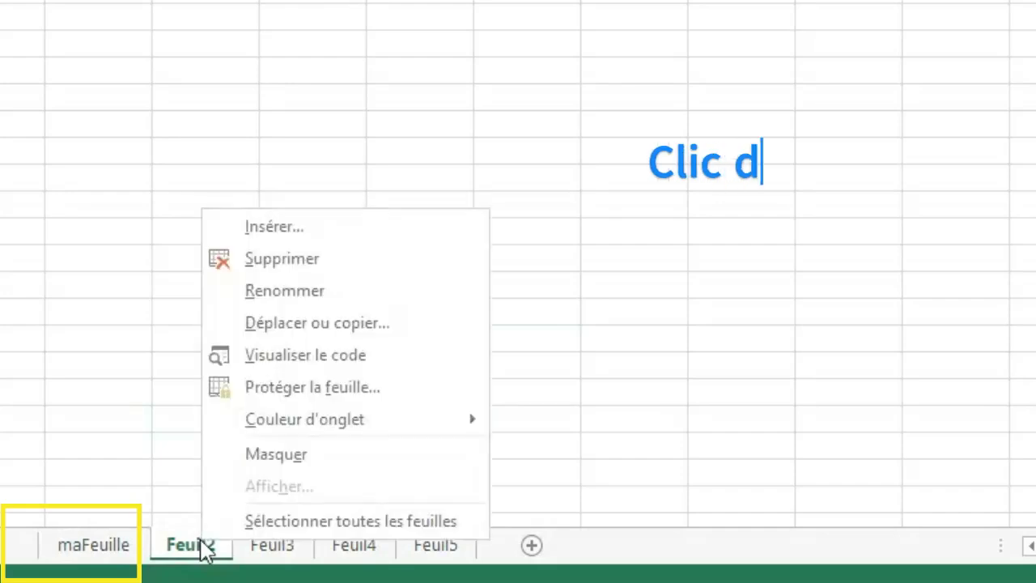
left_click(327, 293)
left_click(268, 334)
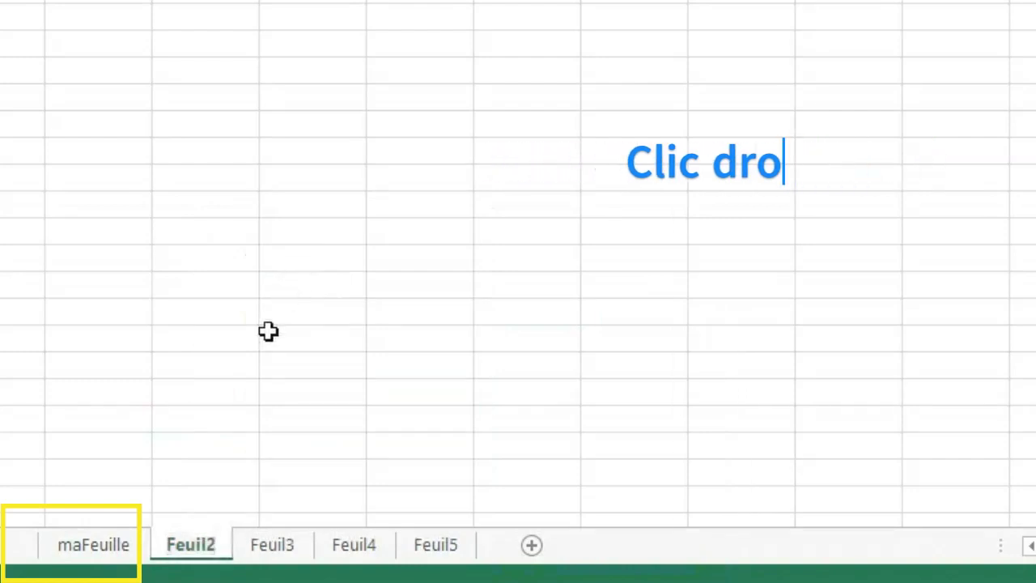
left_click(212, 341)
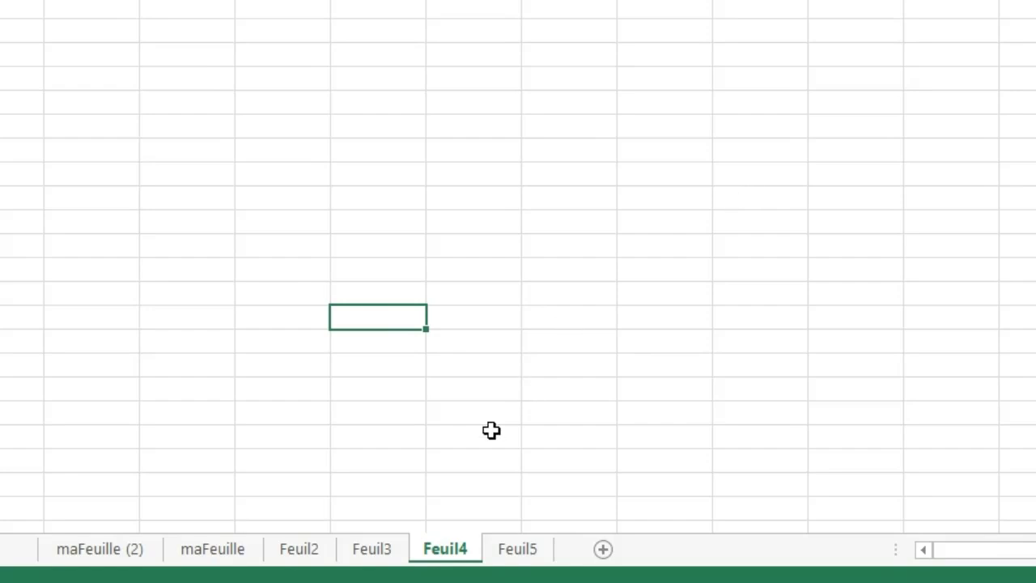
Insert a new blank worksheet (Feuille) directly before Feuil4.
left_click(373, 557)
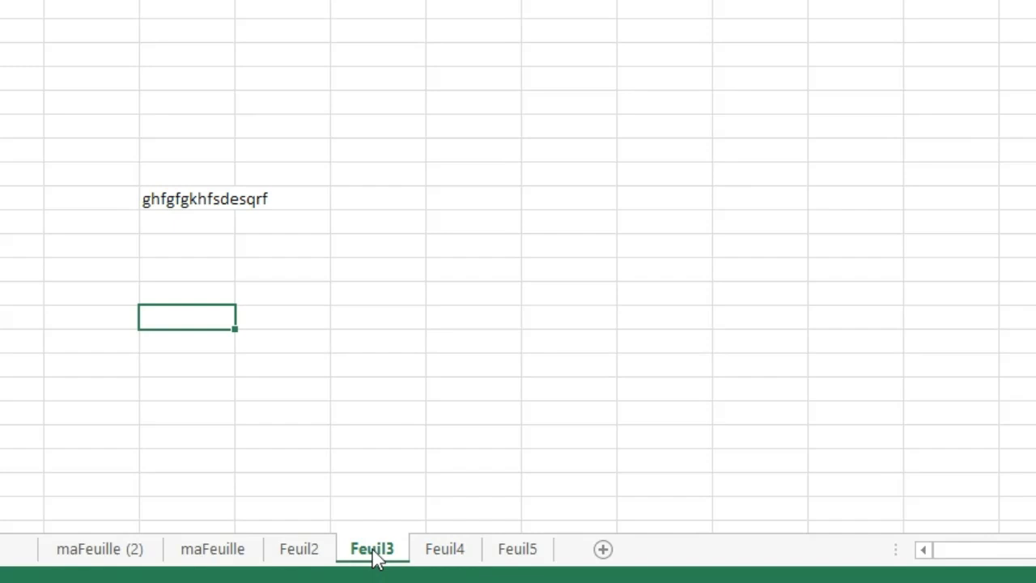
left_click(448, 554)
right_click(451, 554)
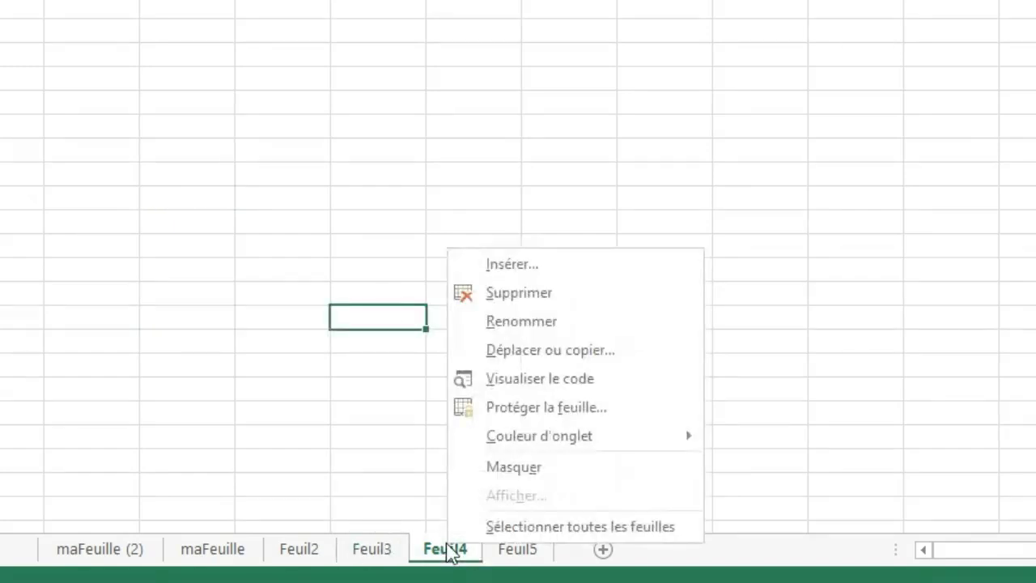
left_click(553, 264)
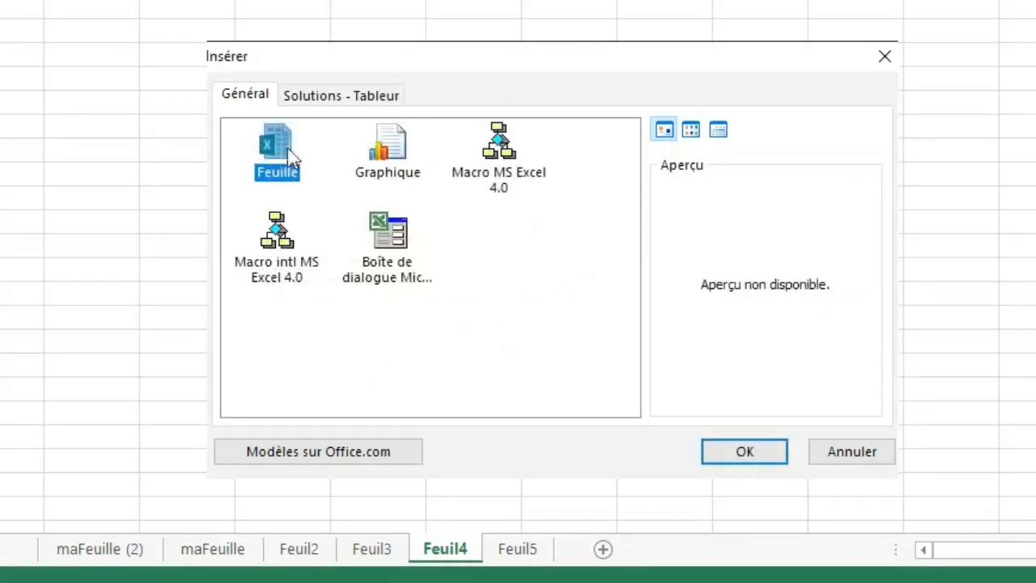
left_click(726, 453)
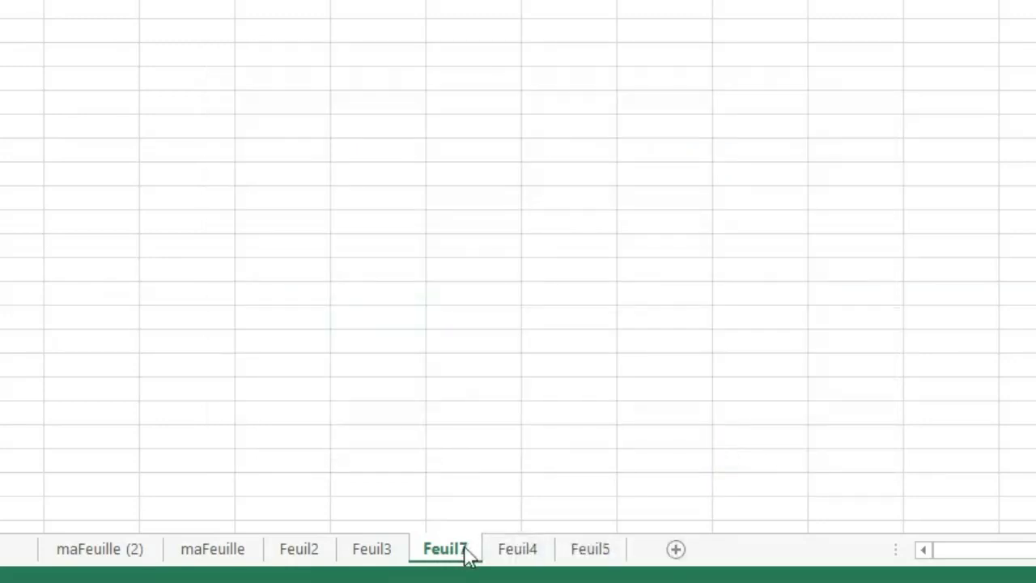
Delete the worksheet Feuil4 from the workbook.
left_click(534, 554)
right_click(530, 550)
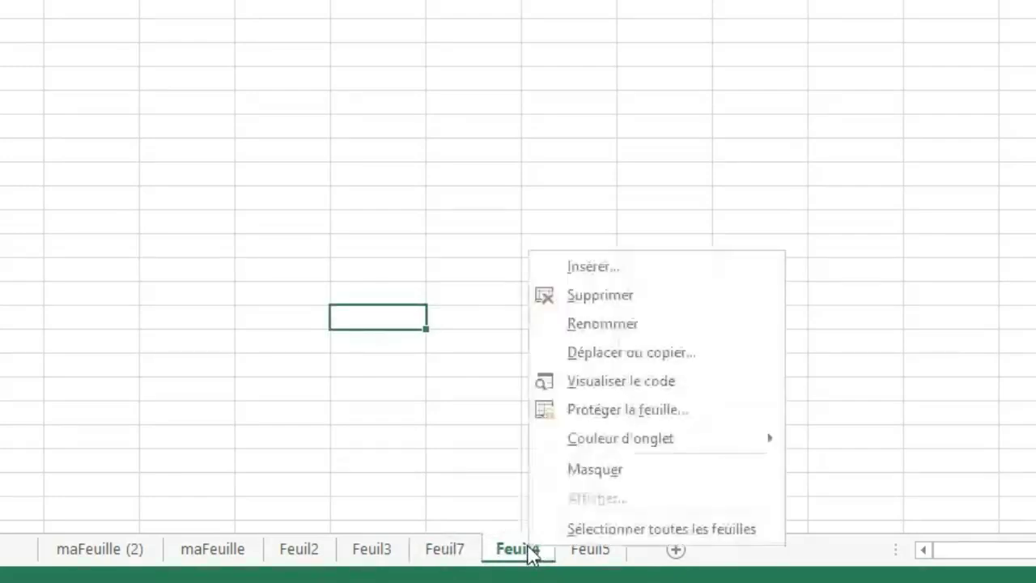
left_click(597, 295)
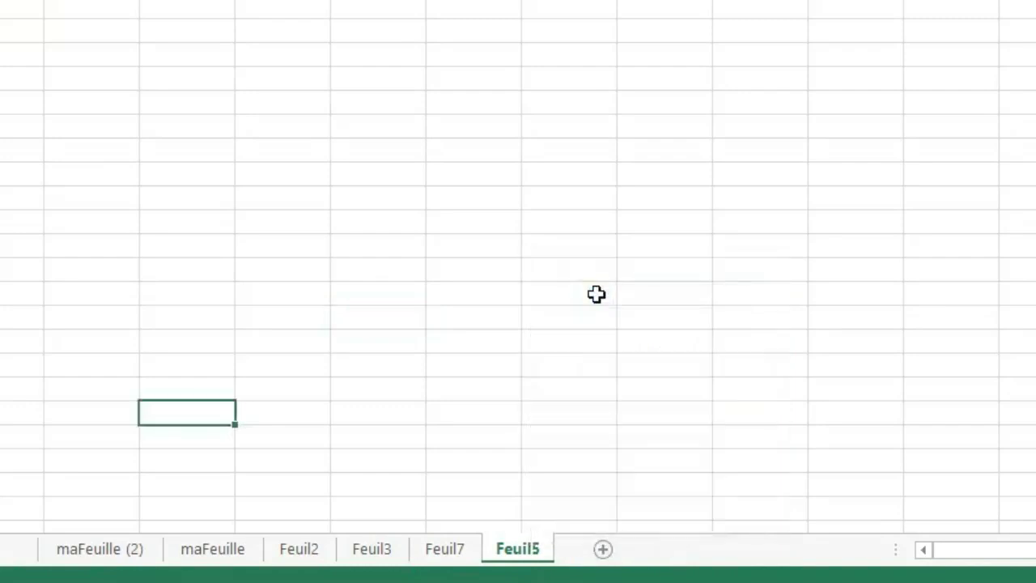
On Feuil7, enter the sample text ghgjhjghg in one cell and jutrterz four rows below it in the same column.
left_click(449, 557)
right_click(449, 557)
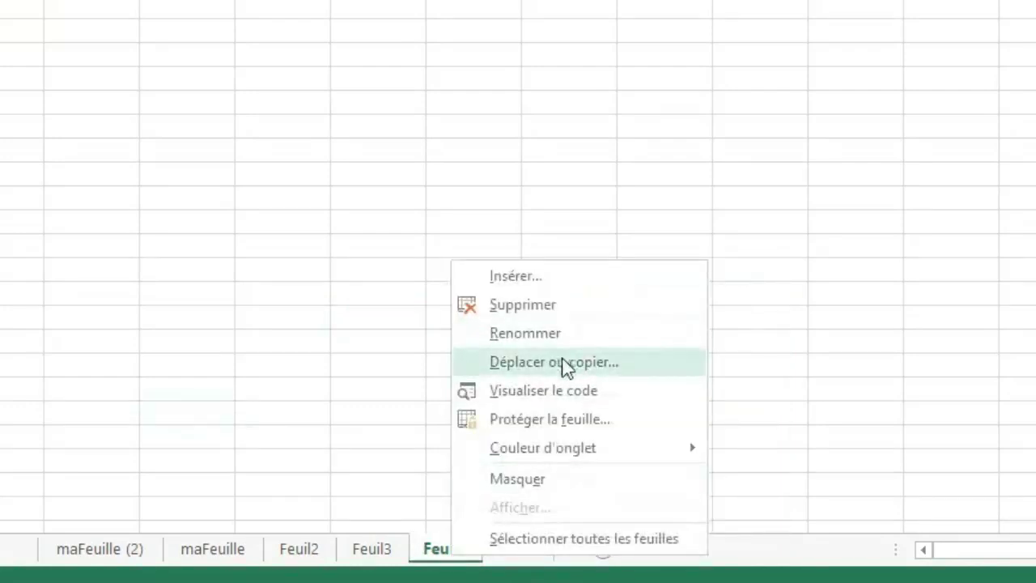
left_click(389, 289)
left_click(461, 256)
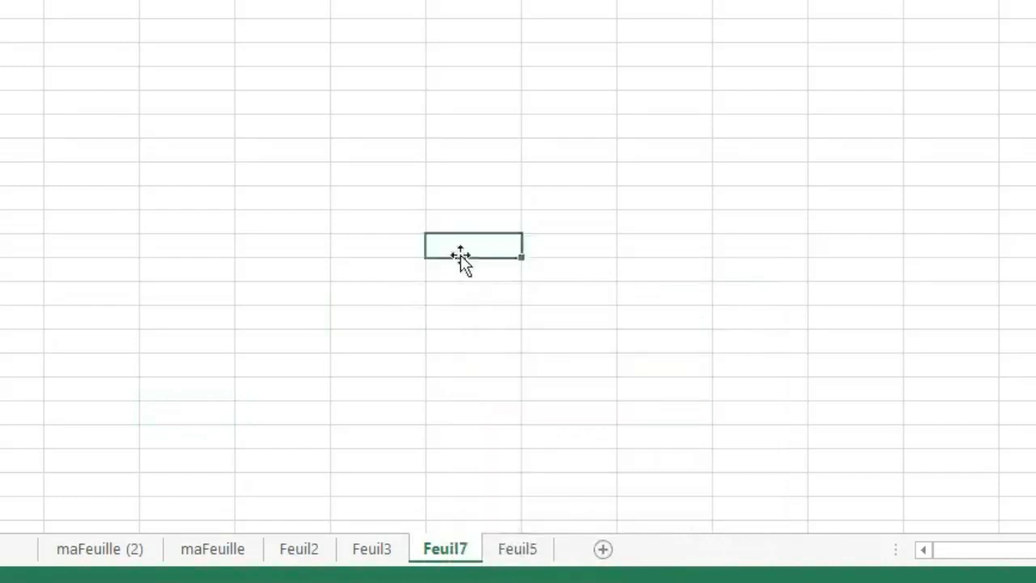
left_click(246, 106)
type("ghgjhjghg")
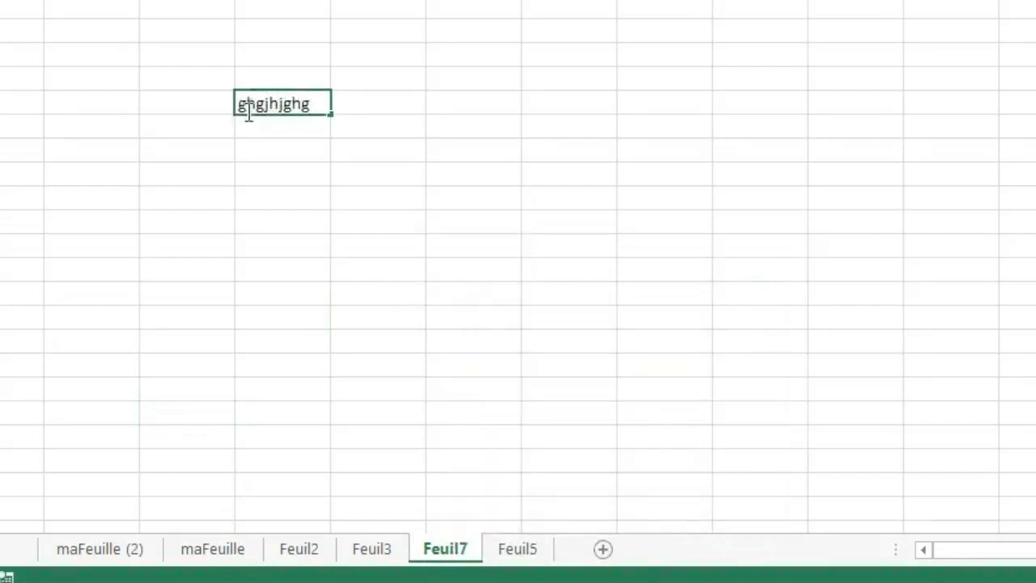
left_click(281, 187)
type("j")
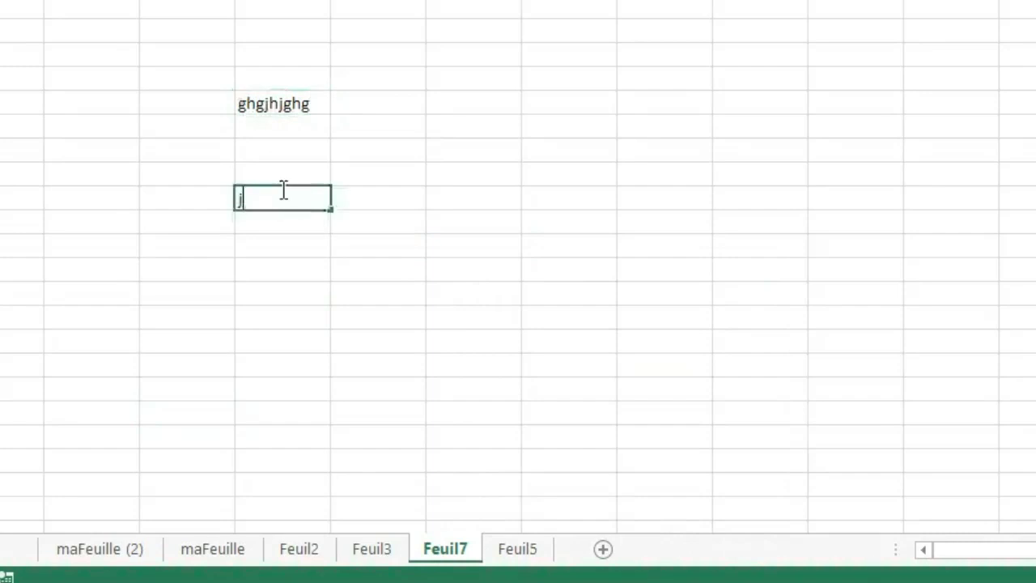
type("utrterz")
Fill the ghgjhjghg entry across the neighbouring columns and down to make a block 15 rows high.
left_click(285, 105)
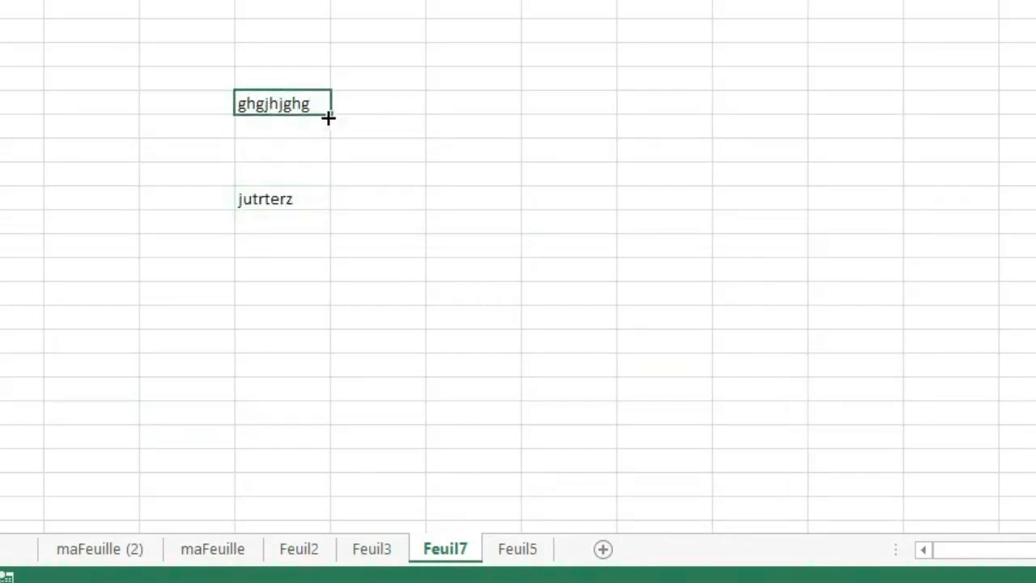
left_click_drag(327, 118, 1033, 449)
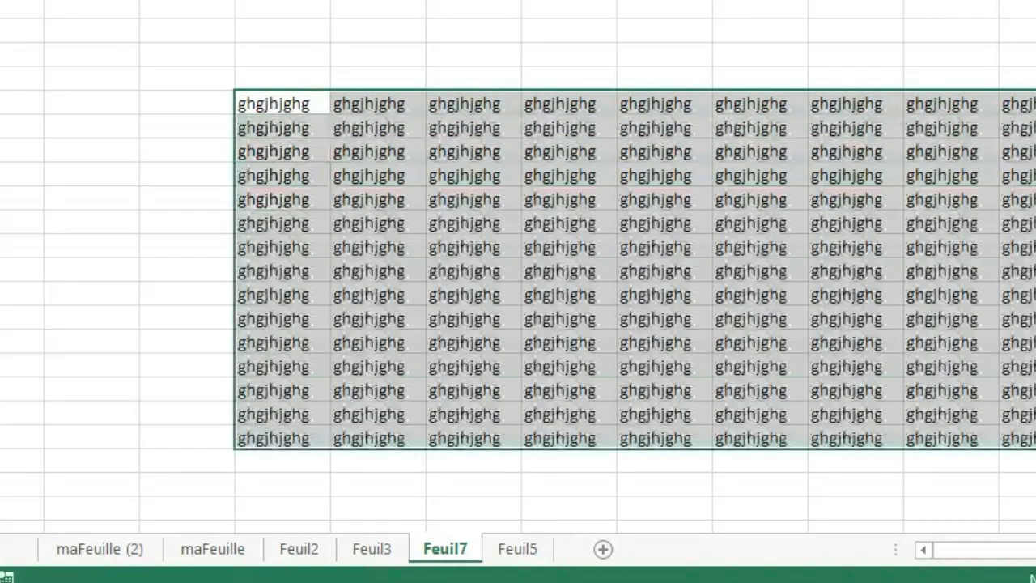
left_click(1022, 104)
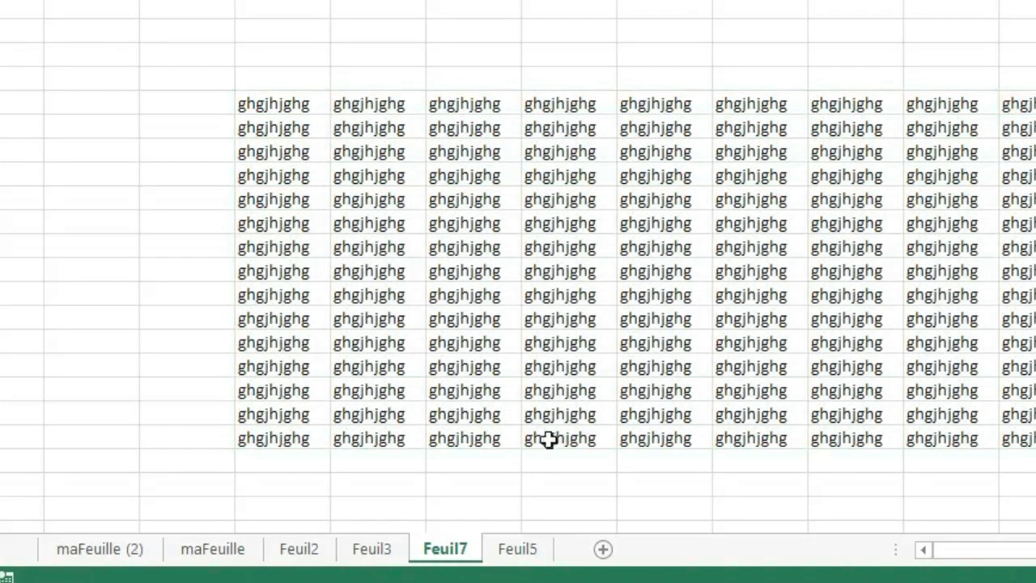
Create a copy of Feuil7 in Classeur1, placed before maFeuille (2).
right_click(448, 559)
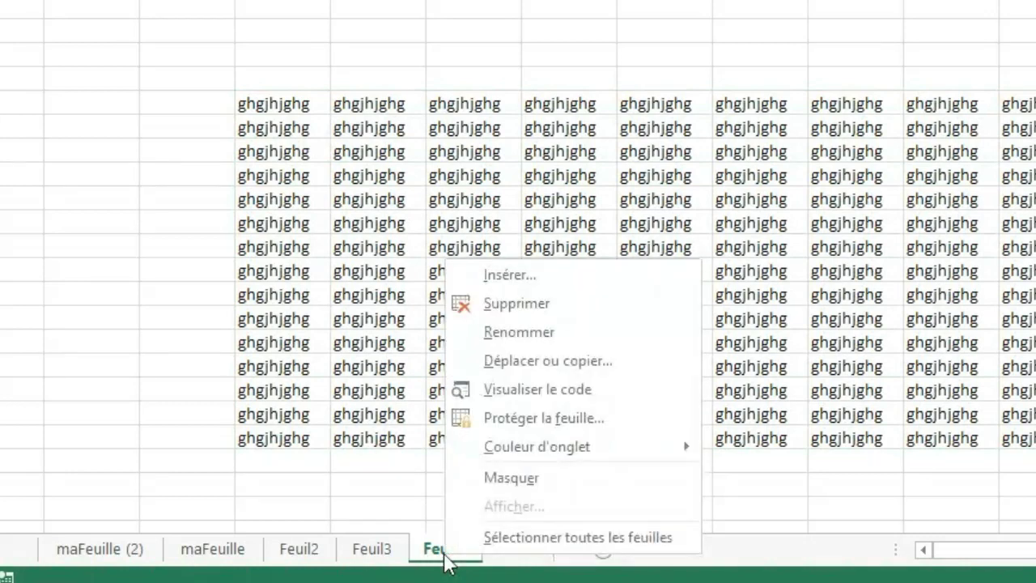
left_click(551, 363)
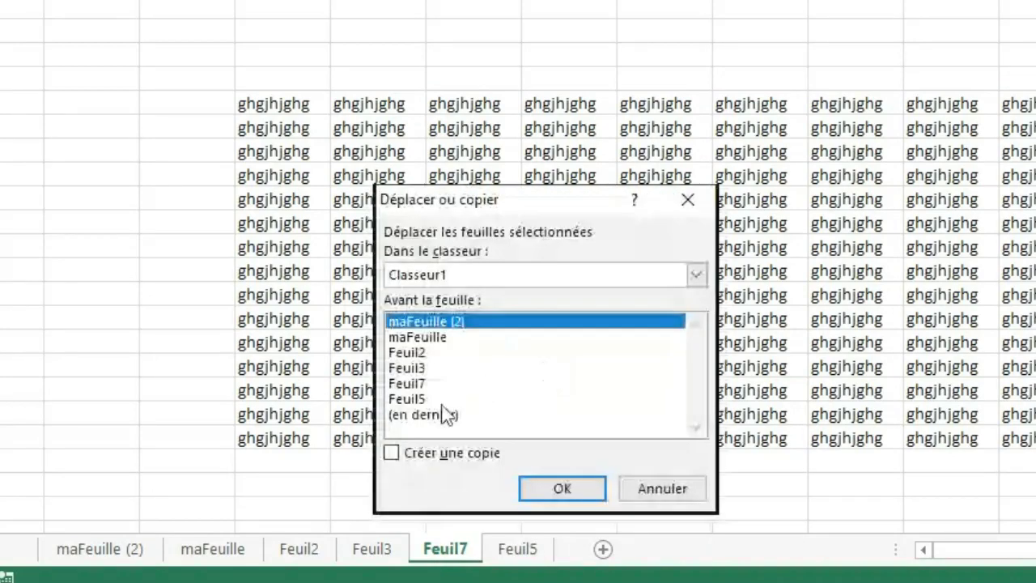
left_click(392, 454)
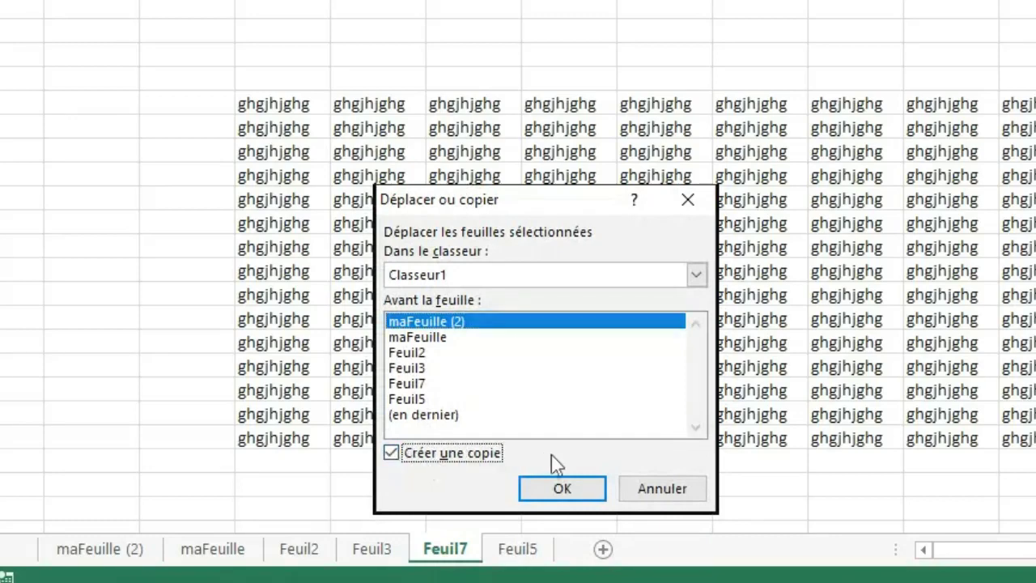
left_click(571, 488)
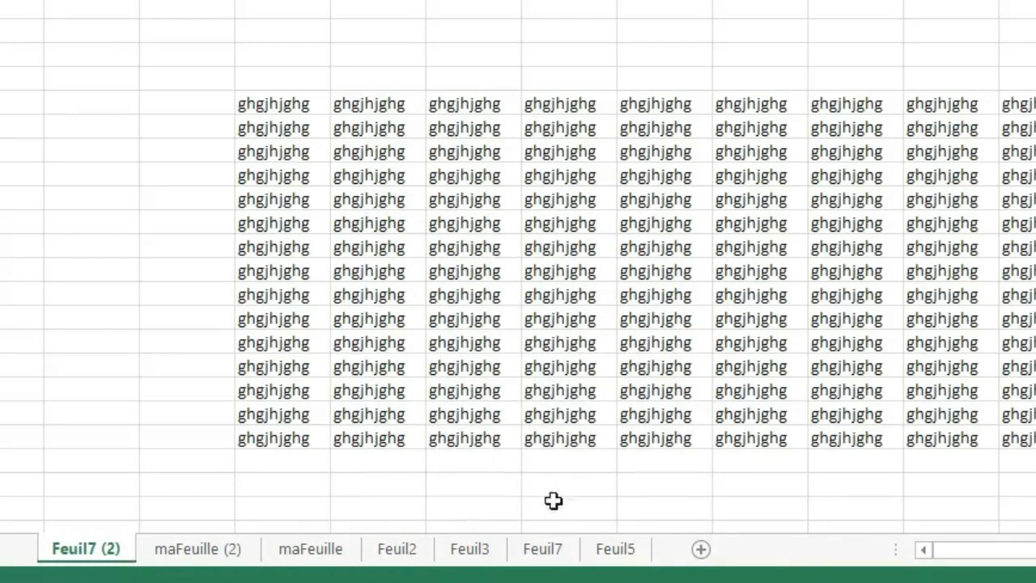
Compare the original Feuil7 with its copy, and check the contents of Feuil3.
left_click(544, 549)
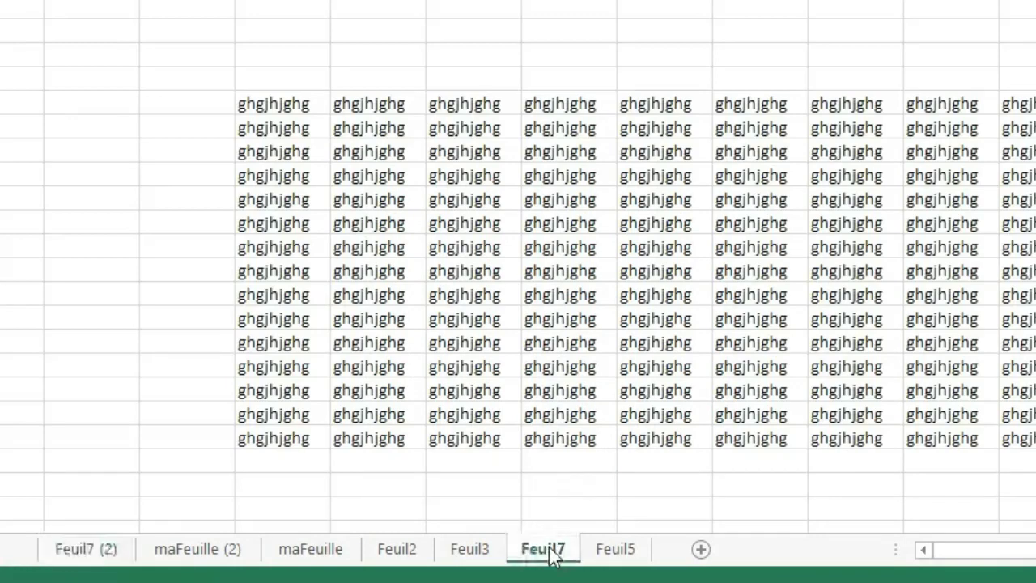
left_click(81, 554)
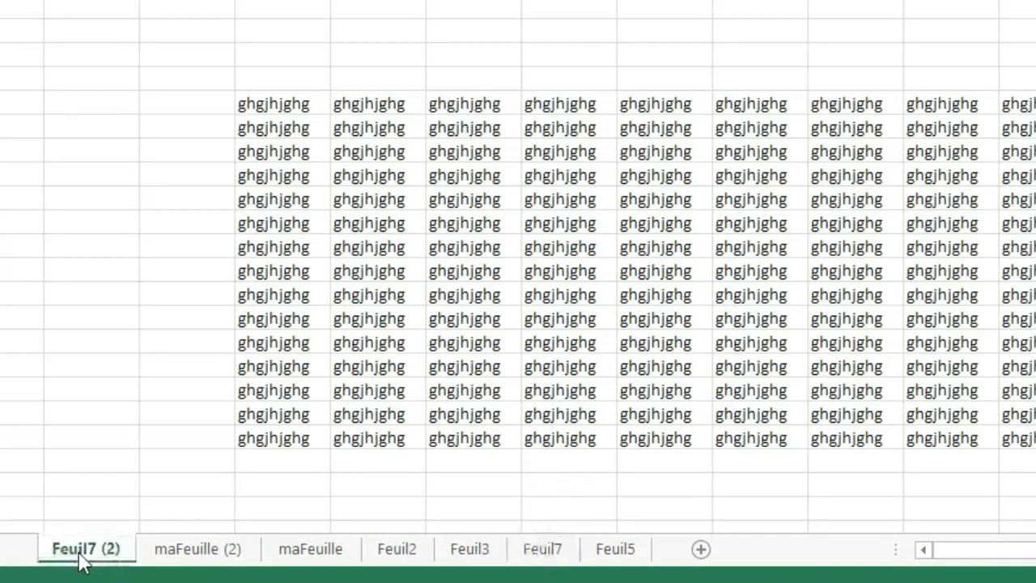
left_click(553, 557)
left_click(479, 554)
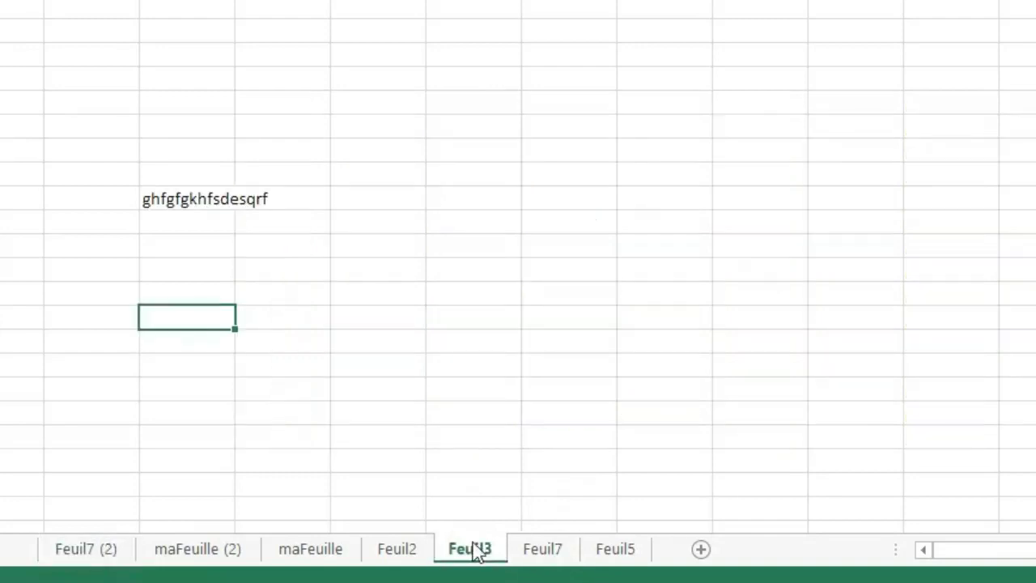
left_click(542, 554)
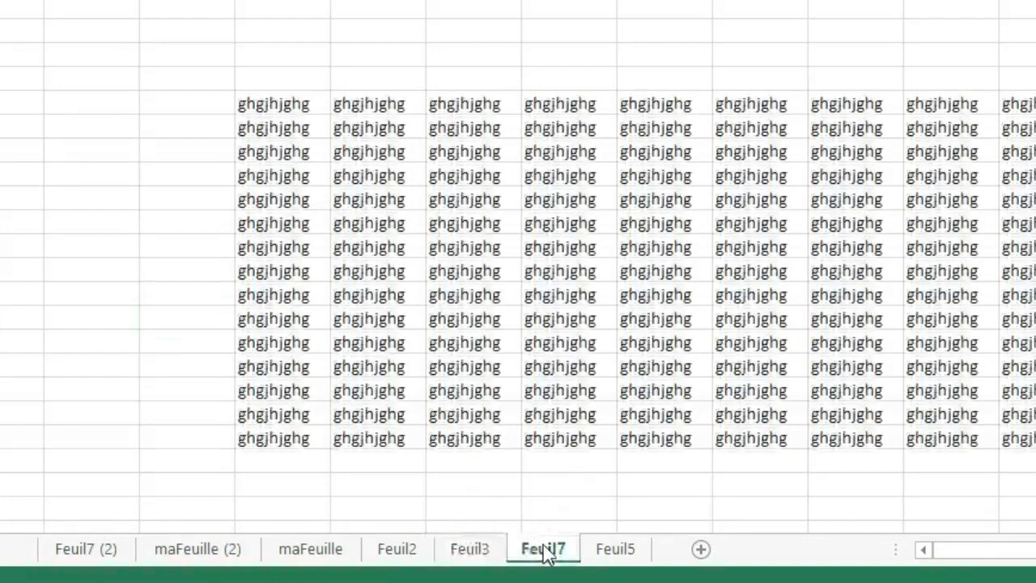
Set the tab colour of sheet Feuil7 to the standard green.
right_click(544, 554)
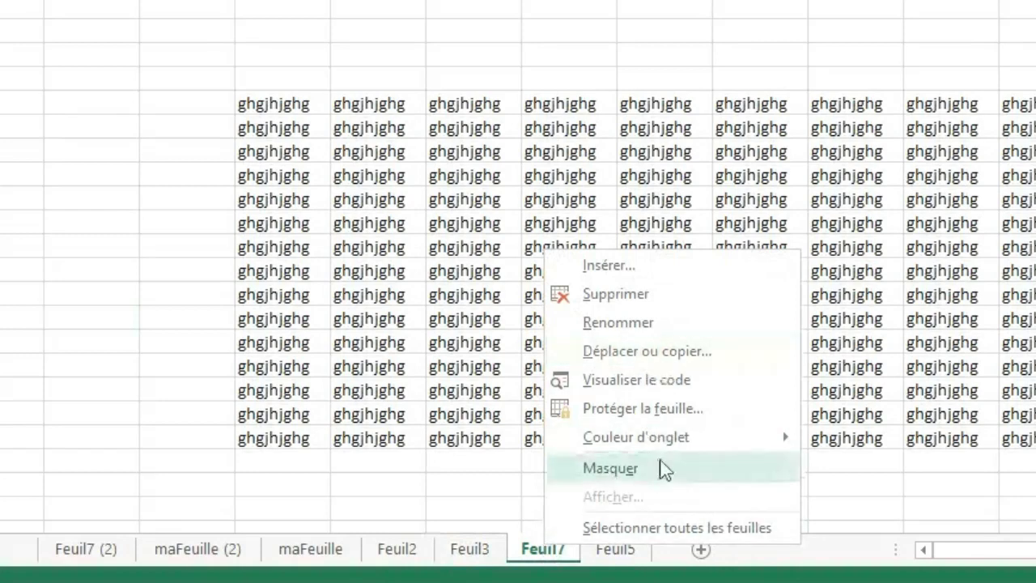
mouse_move(777, 438)
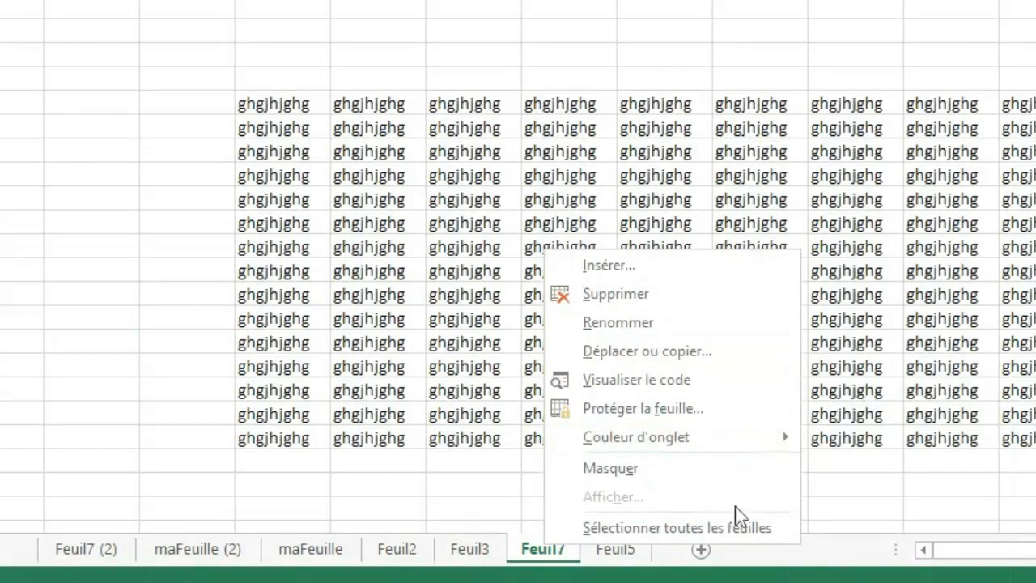
mouse_move(732, 430)
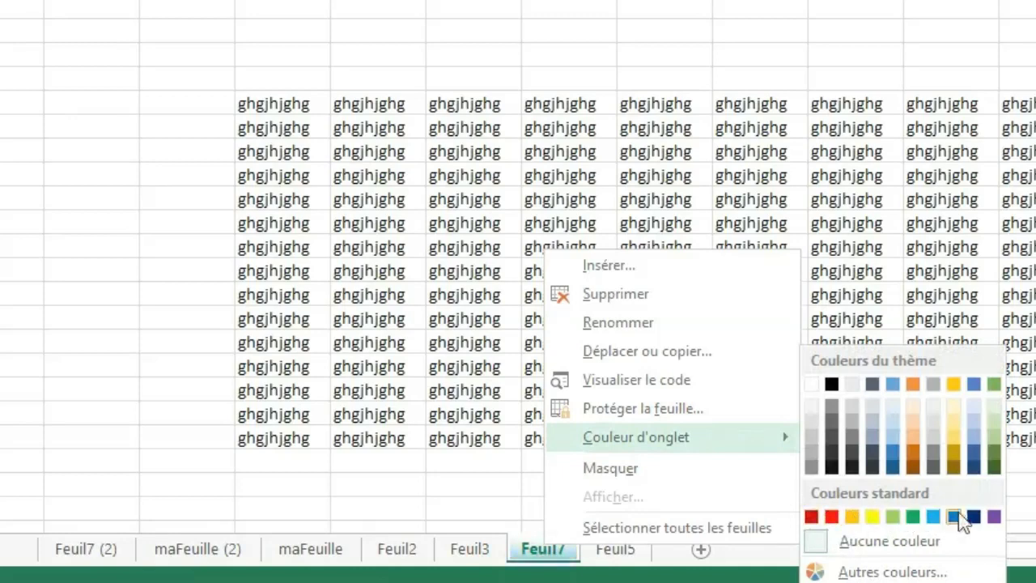
left_click(929, 521)
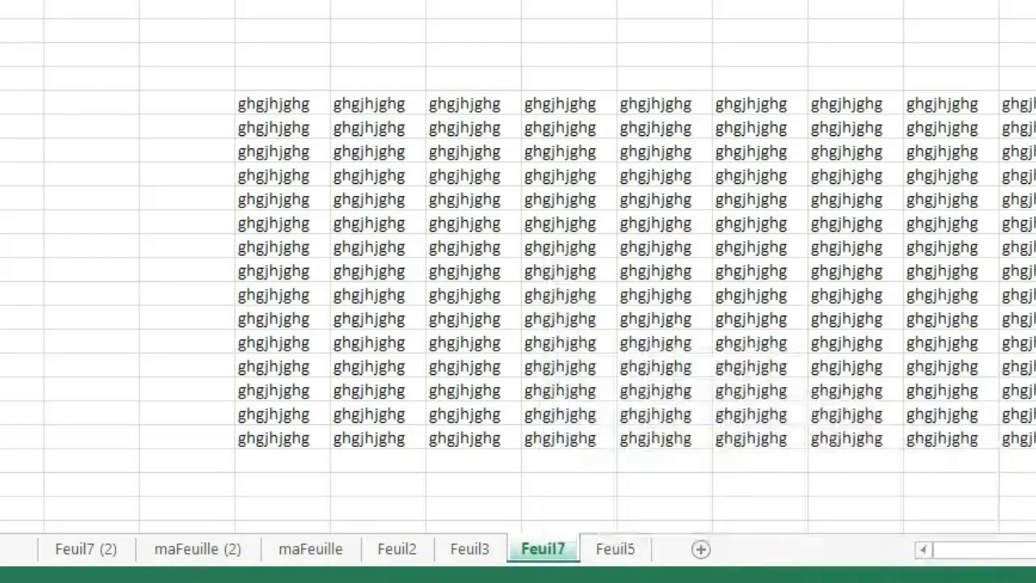
left_click(491, 466)
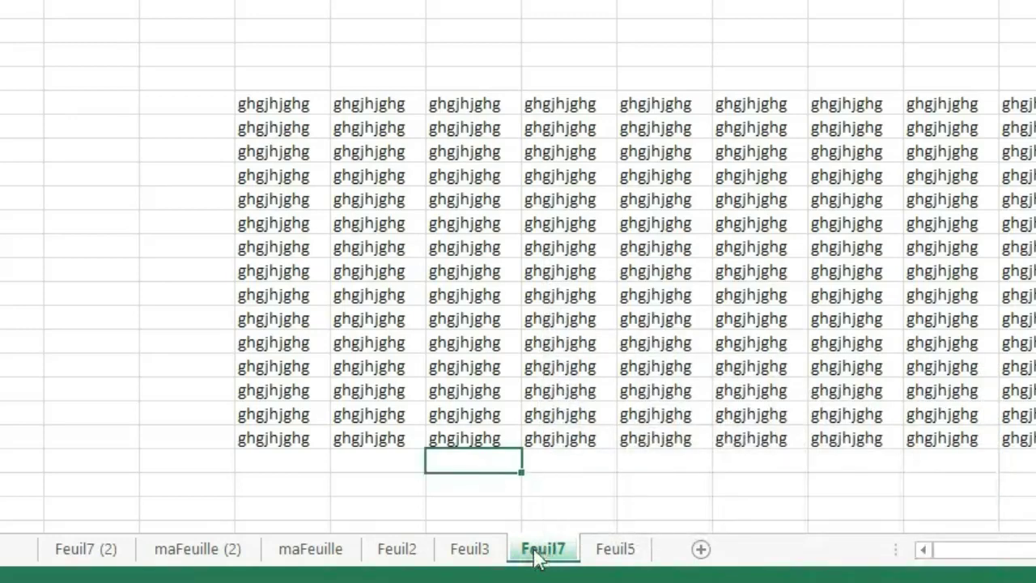
Hide sheet Feuil3.
left_click(476, 554)
right_click(478, 557)
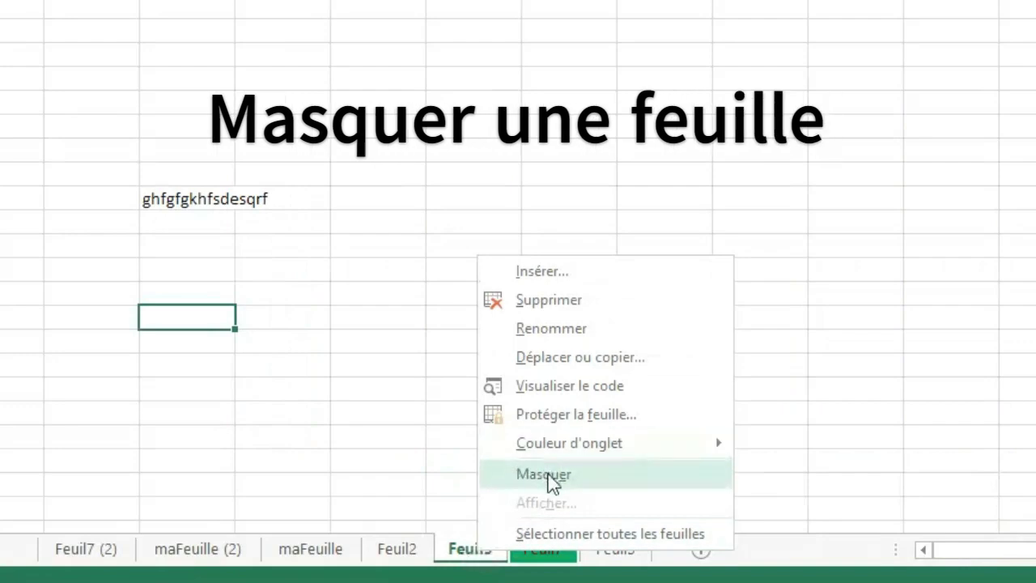
left_click(544, 475)
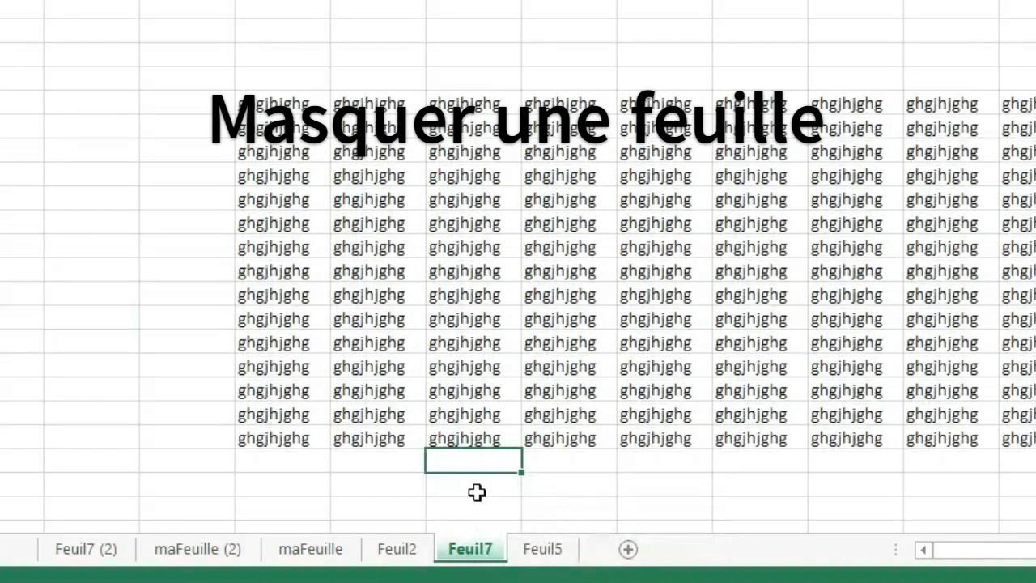
Unhide sheet Feuil3.
right_click(466, 565)
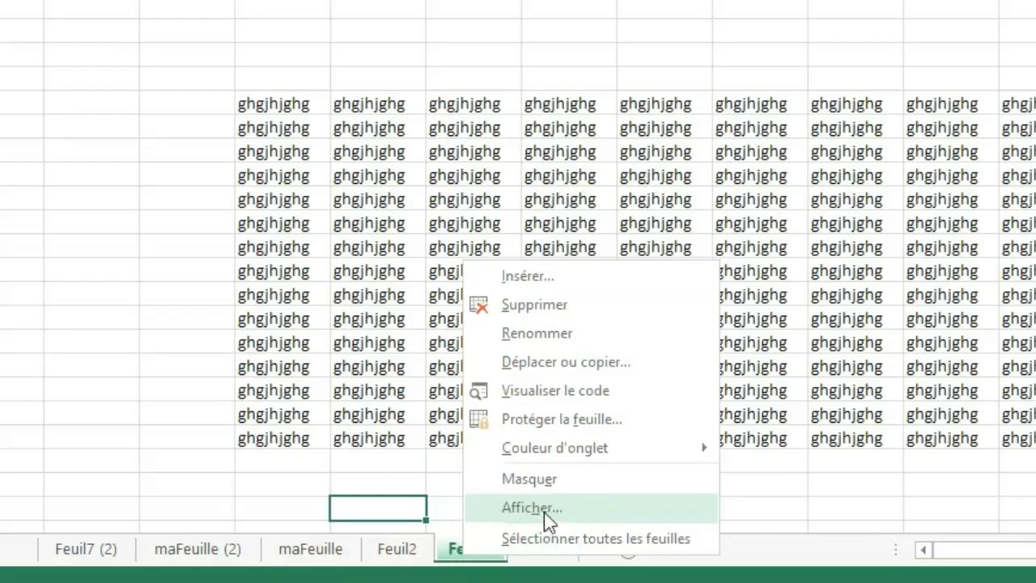
left_click(535, 508)
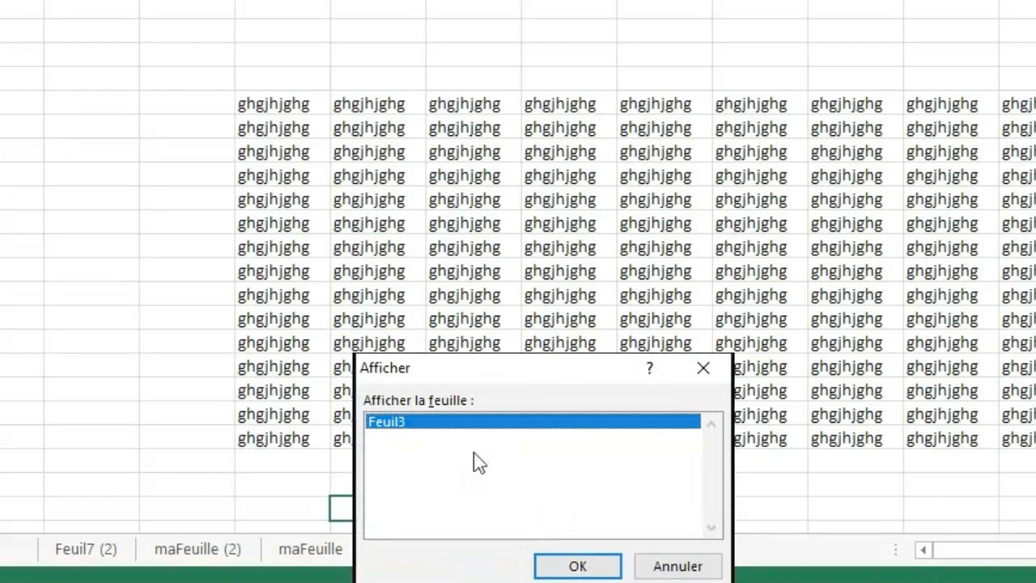
left_click(564, 568)
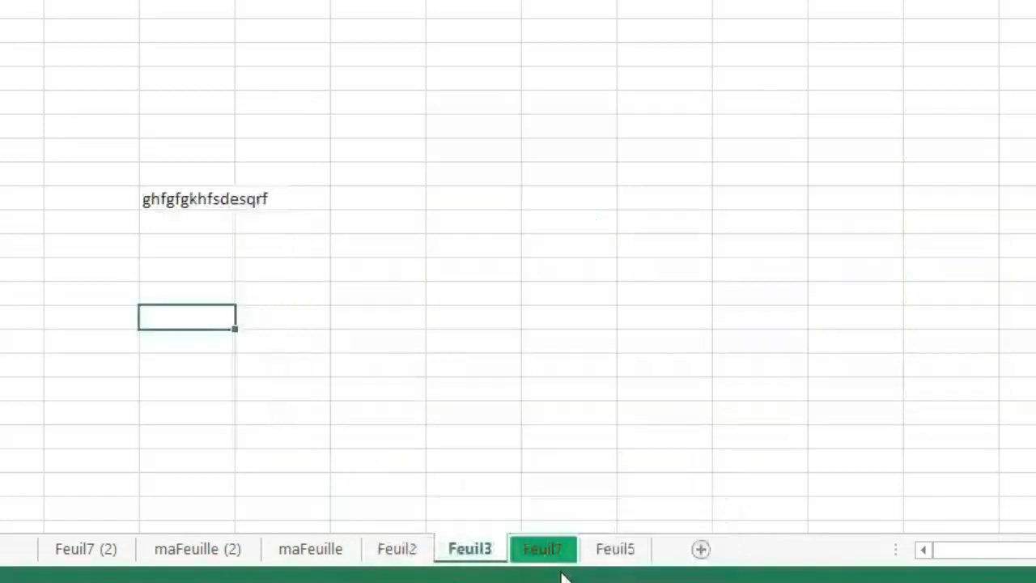
left_click(491, 479)
left_click(744, 350)
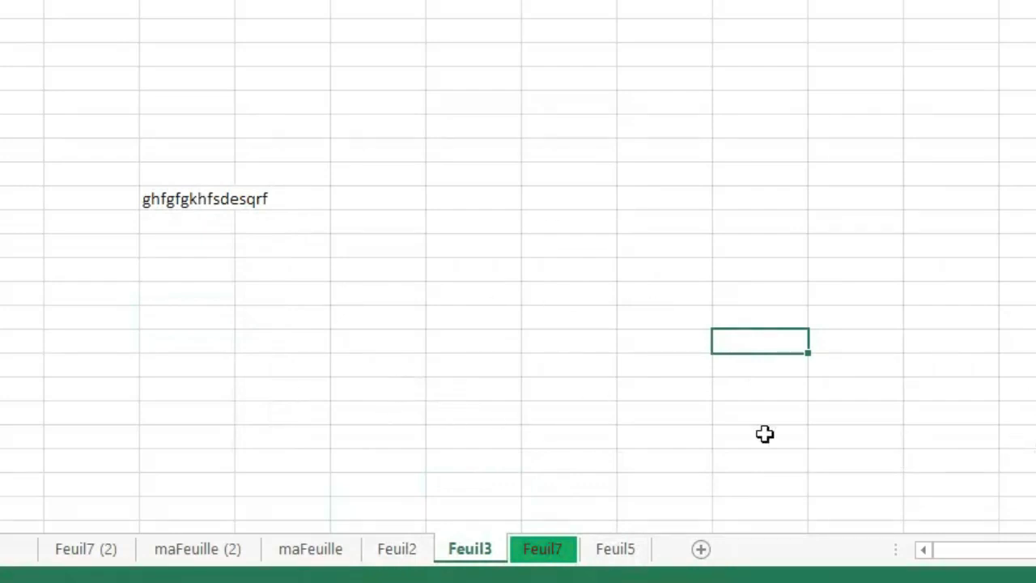
Protect sheet Feuil2 without a password, allowing only the selection of locked and unlocked cells.
left_click(409, 559)
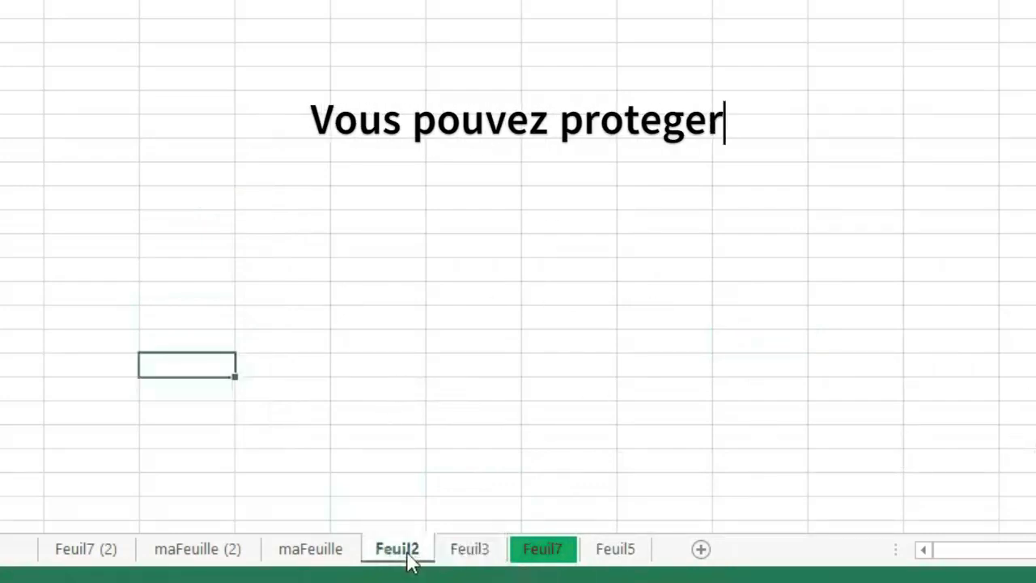
right_click(409, 559)
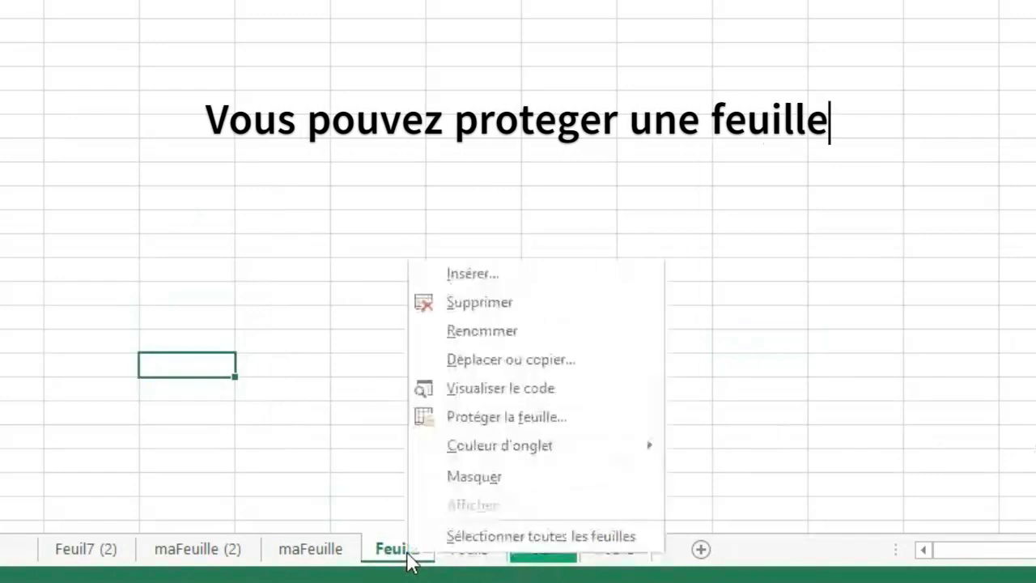
left_click(504, 415)
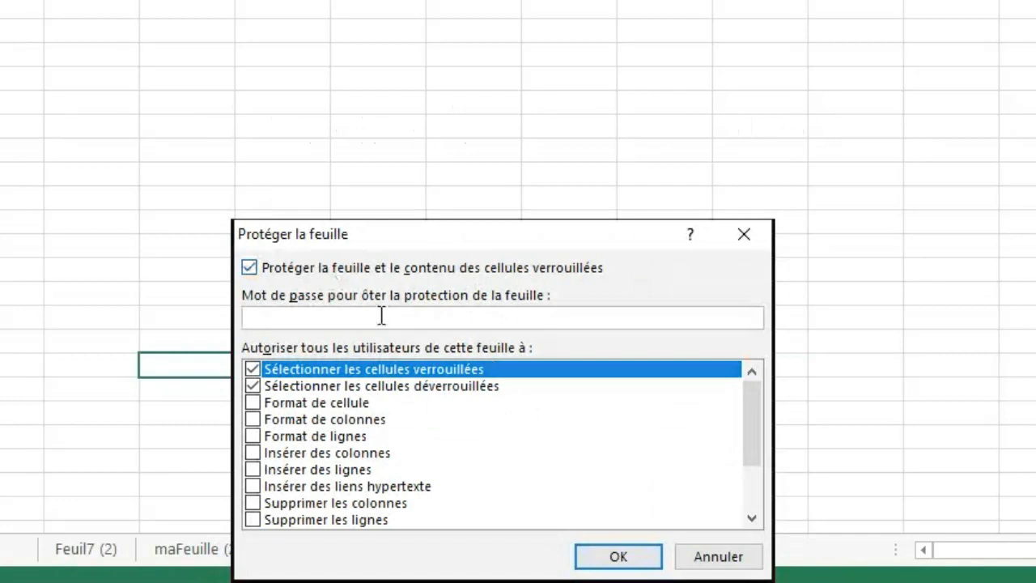
left_click(619, 557)
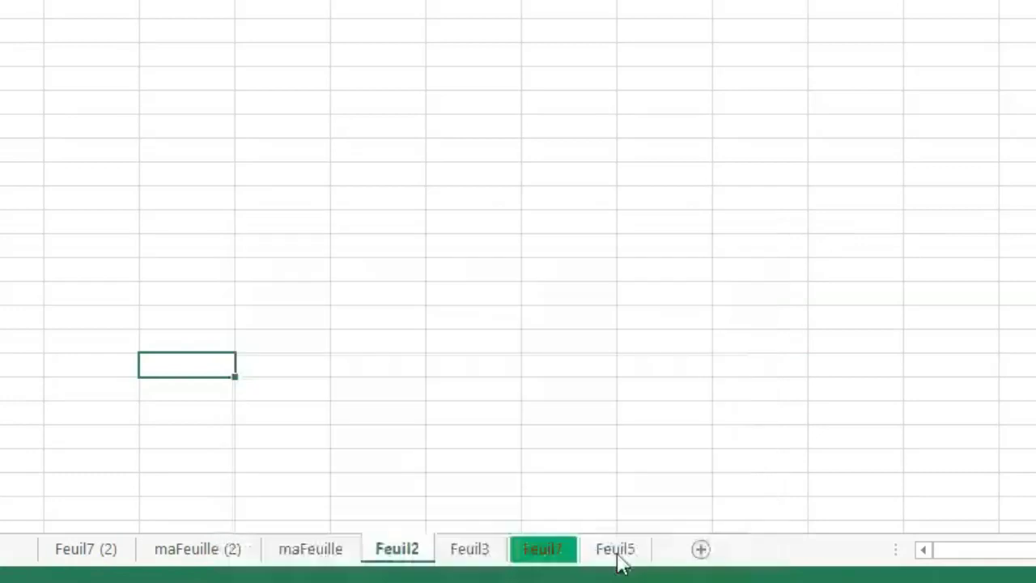
Try to edit cells on the protected sheet Feuil2, dismissing each warning.
left_click(397, 320)
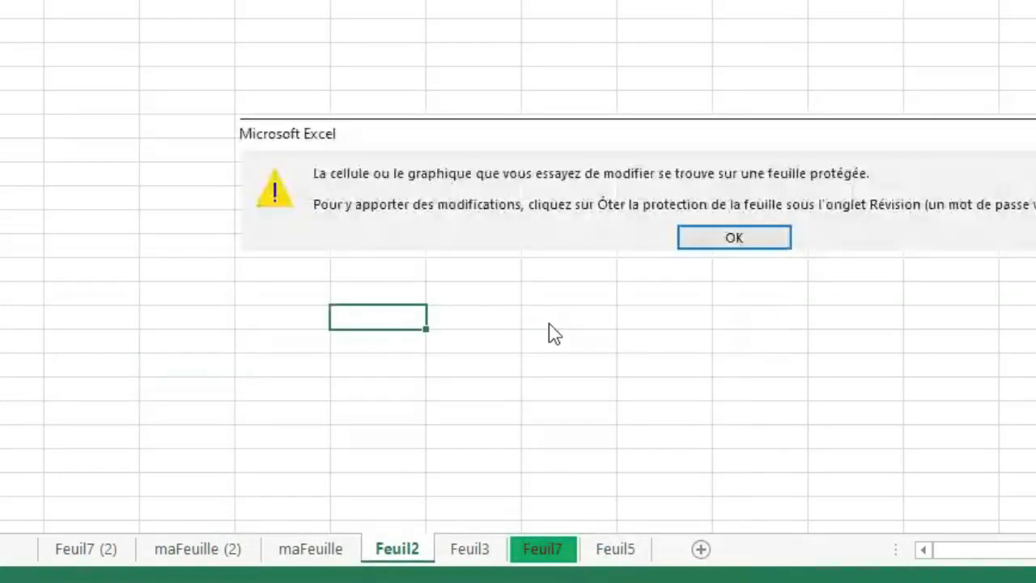
left_click(741, 241)
double_click(612, 228)
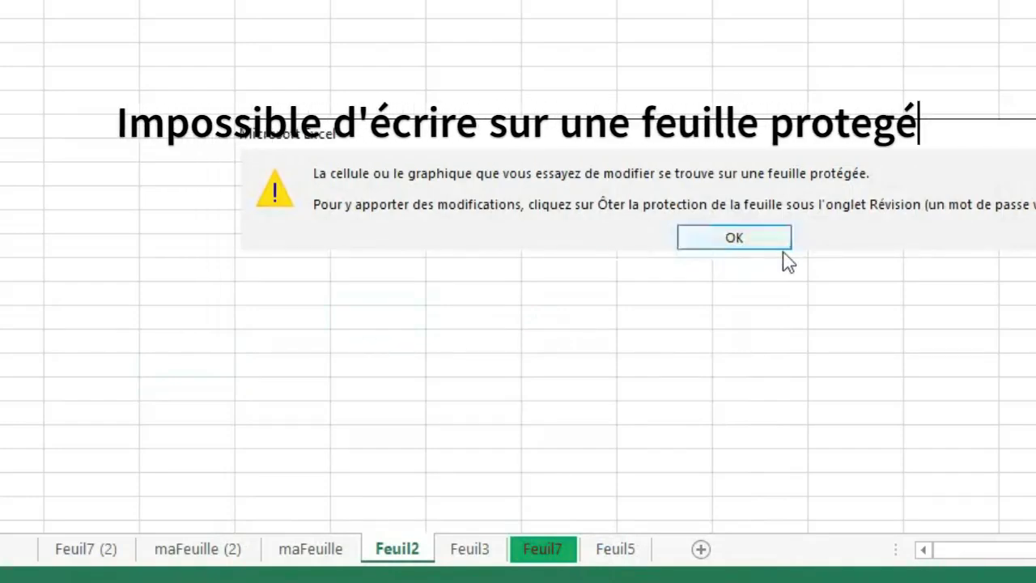
left_click(757, 245)
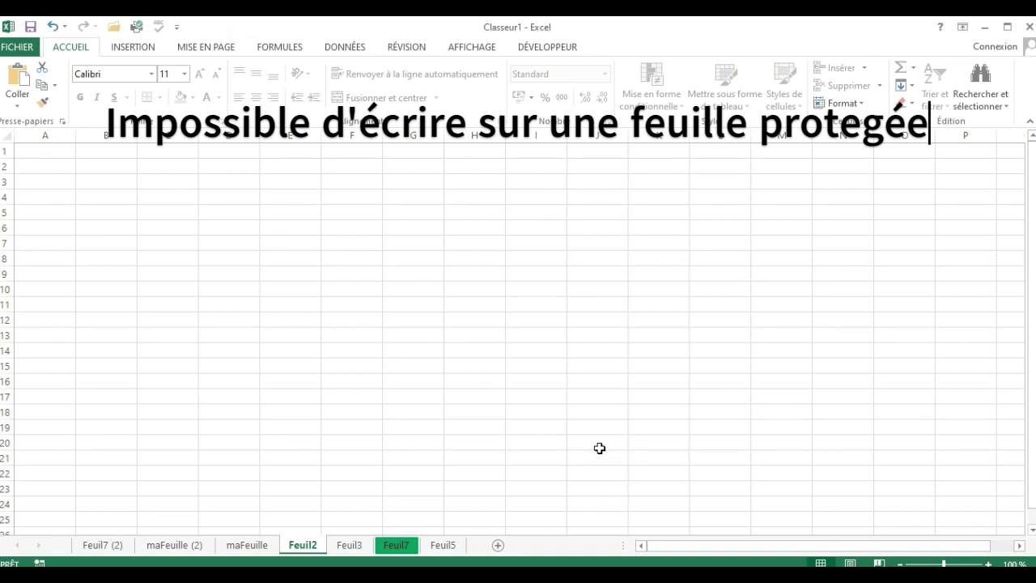
left_click(486, 445)
left_click(264, 306)
left_click(85, 333)
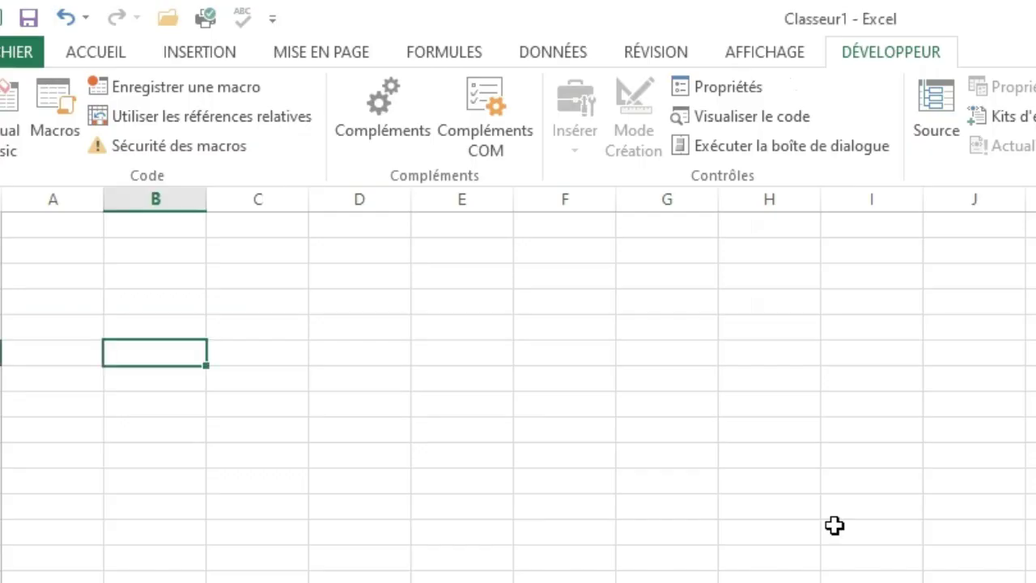
left_click(334, 209)
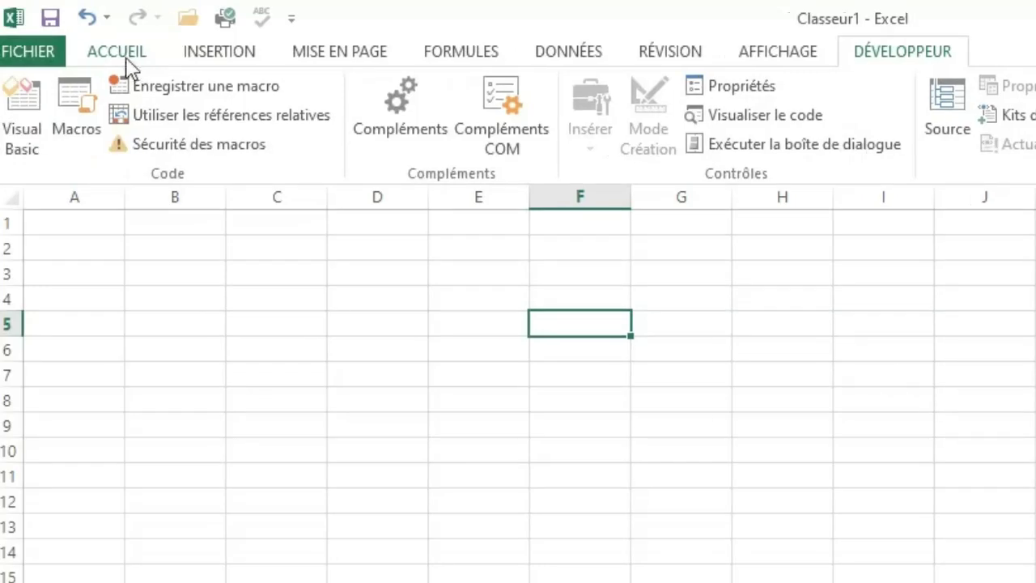
Examine the ribbon's command groups for Accueil, Insertion, Mise en page, Formules, Données, Révision and Affichage, ending back on Accueil.
left_click(125, 56)
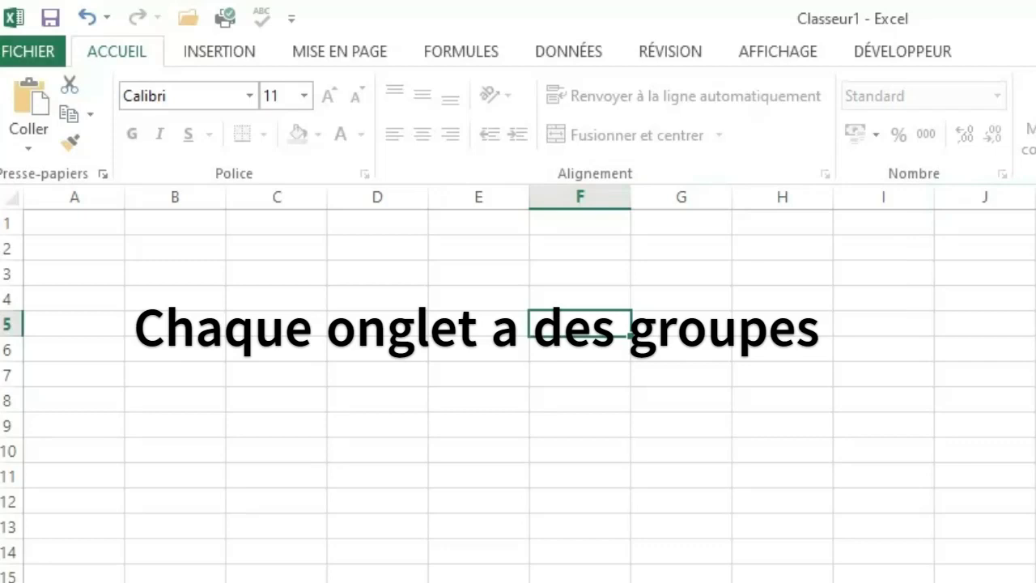
left_click(235, 56)
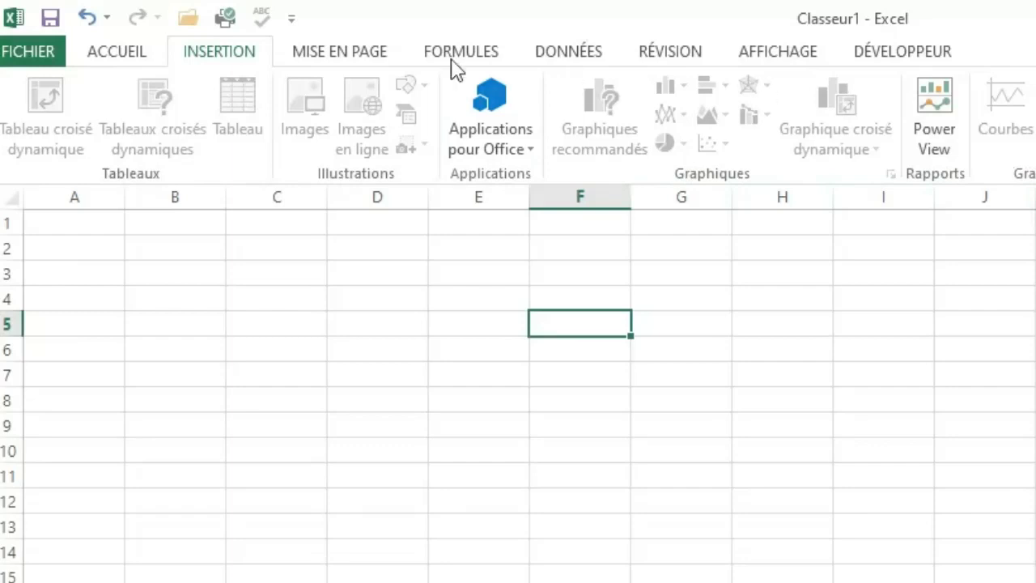
left_click(371, 54)
left_click(479, 55)
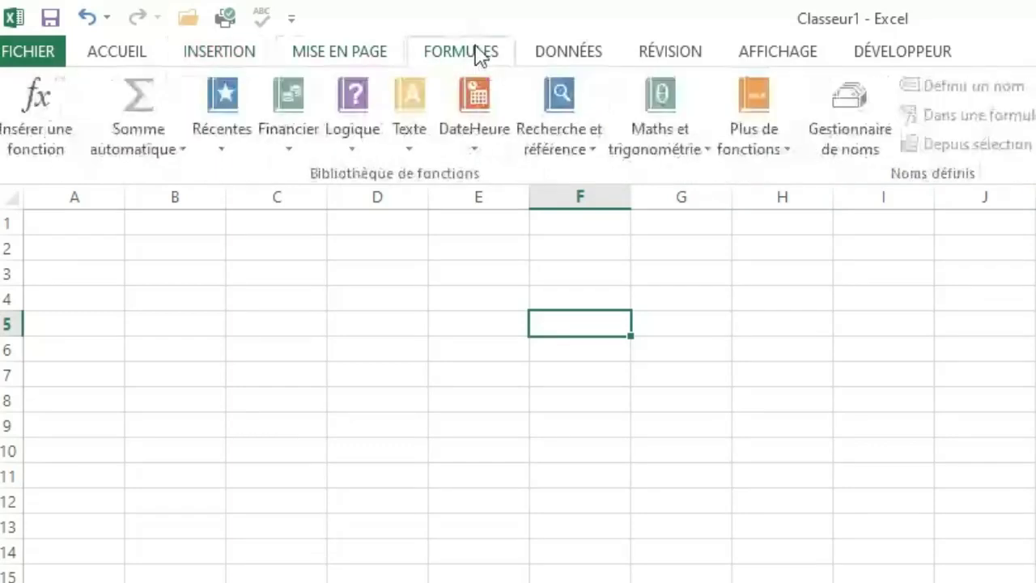
left_click(591, 50)
left_click(692, 58)
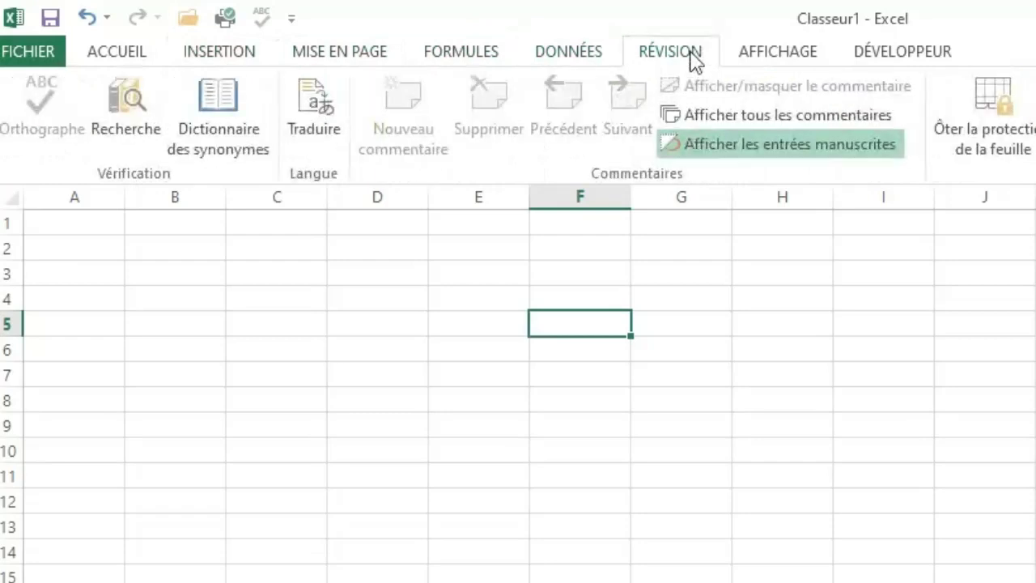
left_click(782, 60)
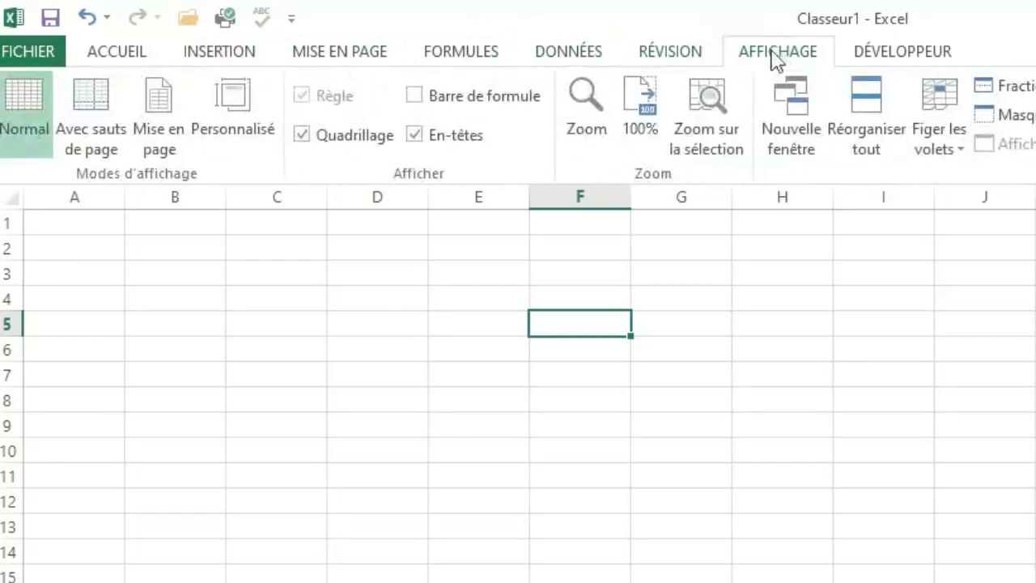
left_click(135, 58)
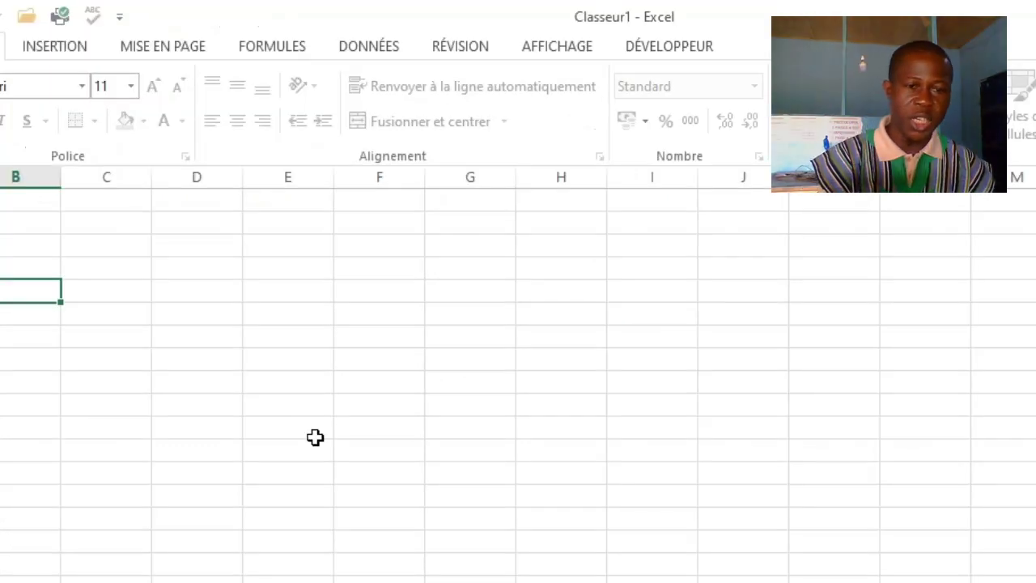
left_click(315, 437)
left_click(209, 380)
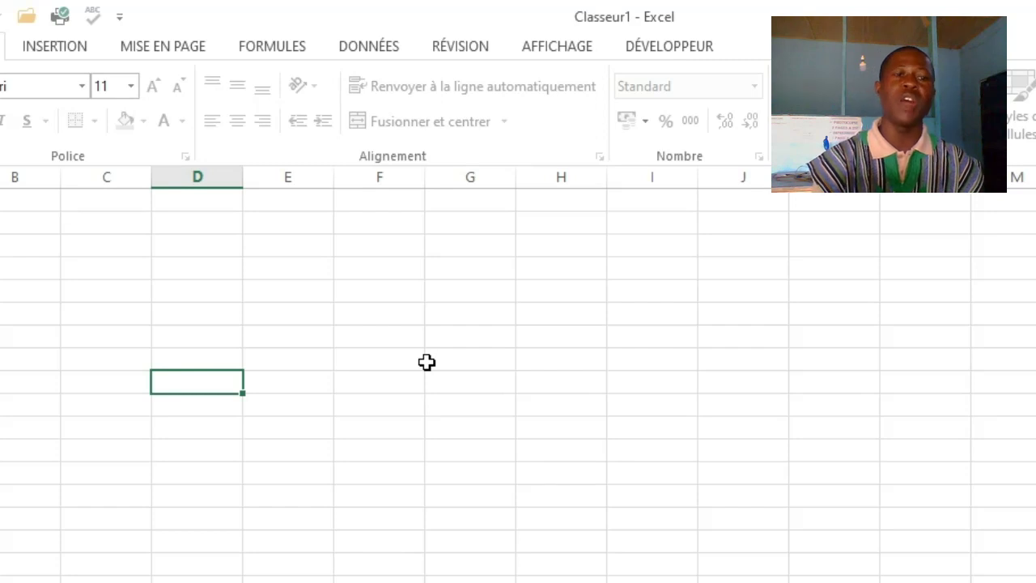
left_click(210, 322)
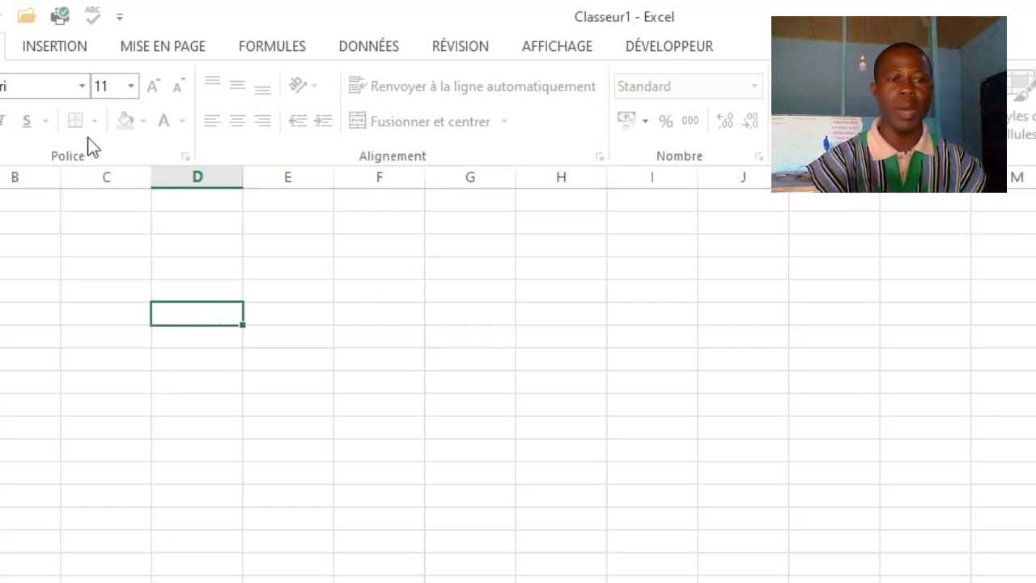
left_click(69, 287)
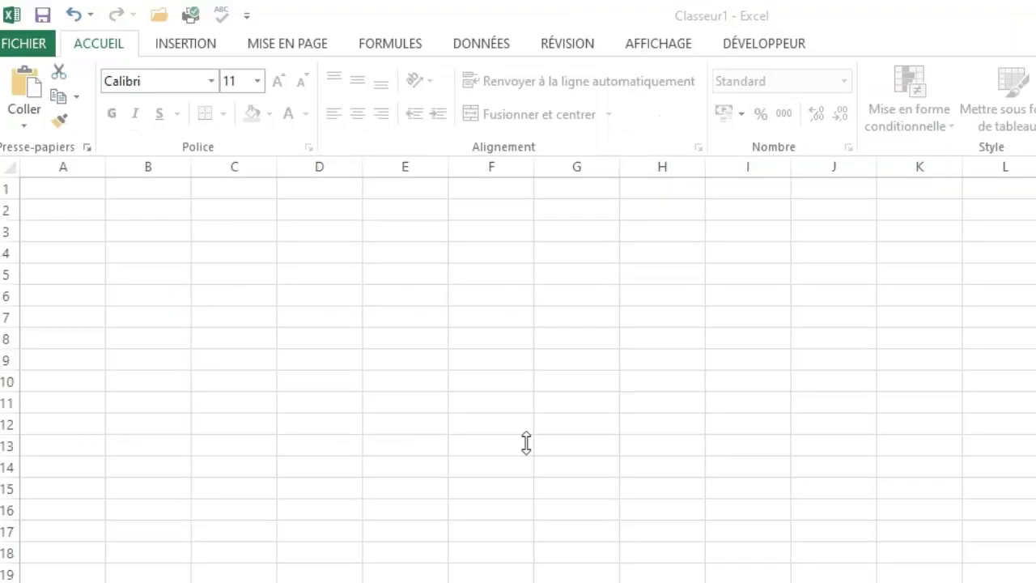
left_click(527, 442)
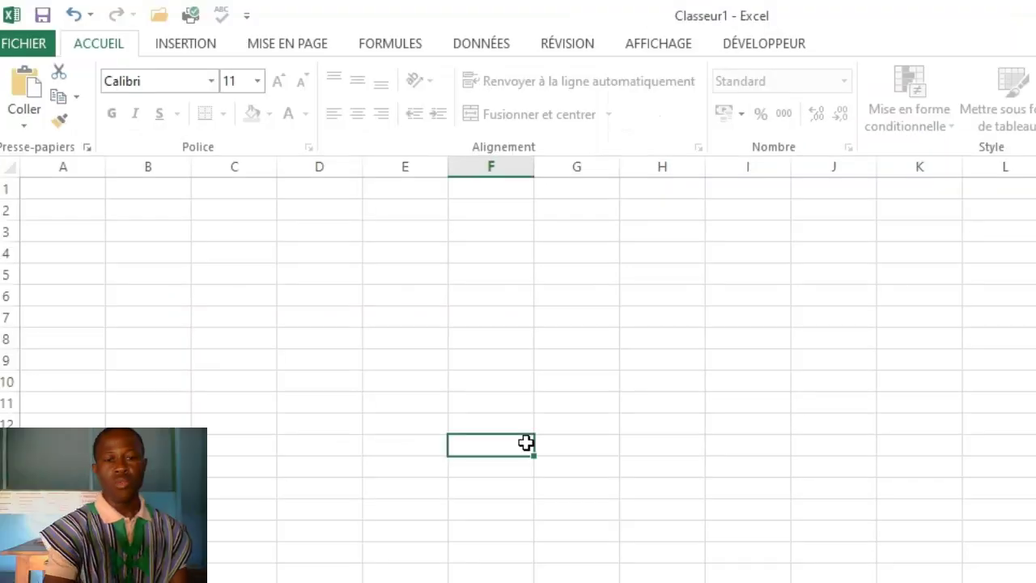
left_click(333, 331)
left_click(166, 301)
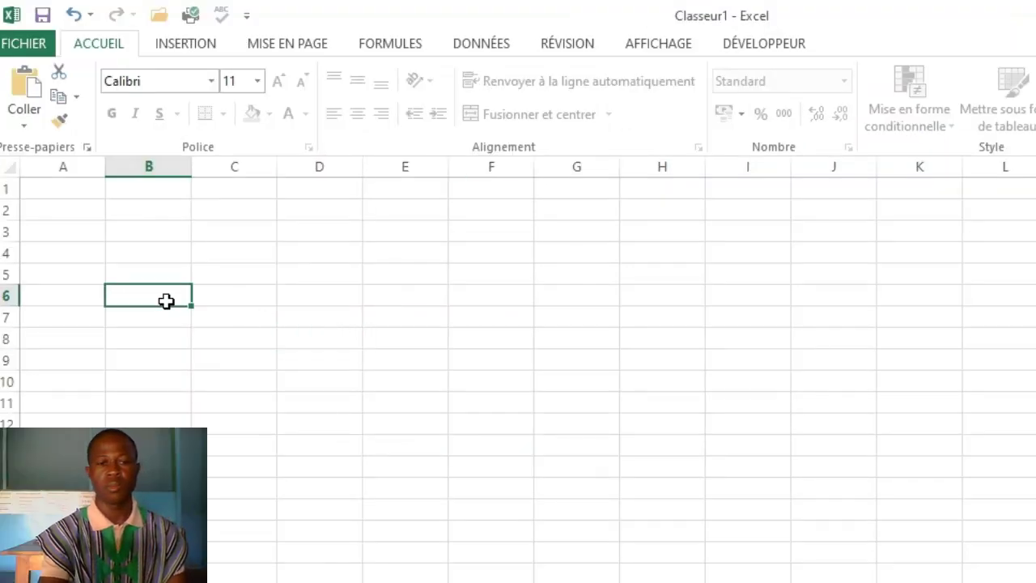
left_click(299, 288)
left_click(175, 282)
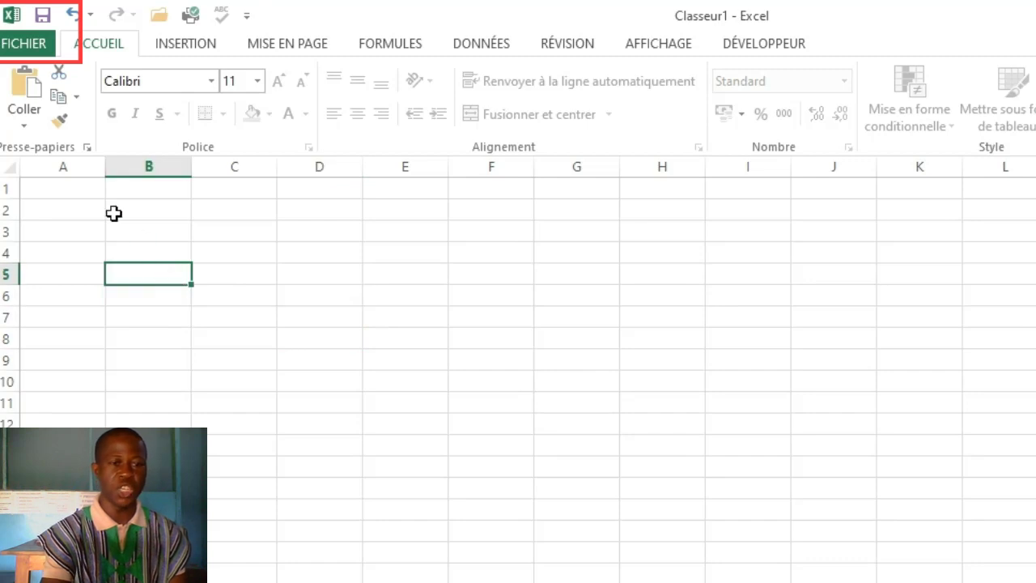
left_click(116, 213)
left_click(205, 247)
left_click(387, 291)
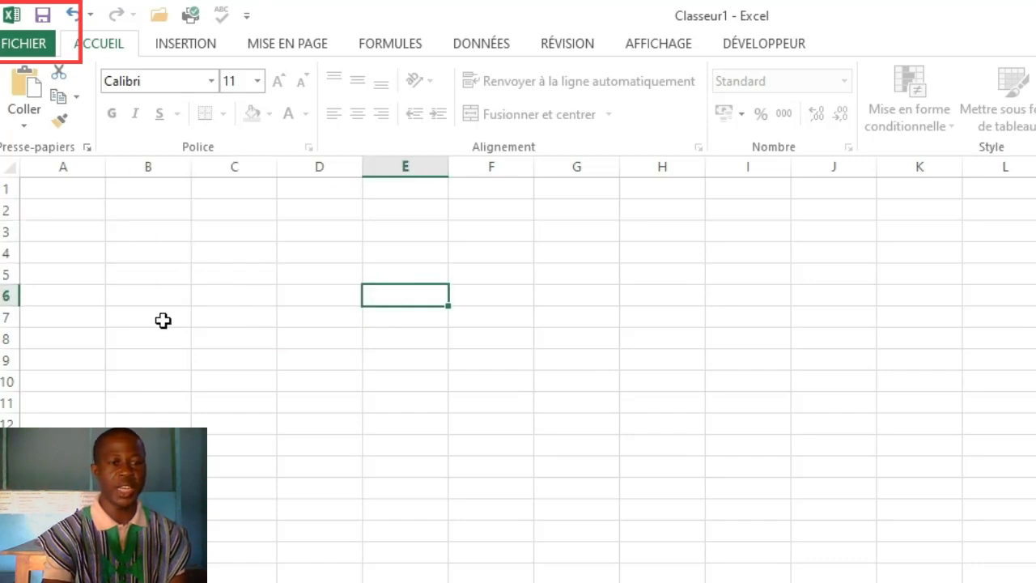
left_click(162, 320)
left_click(81, 251)
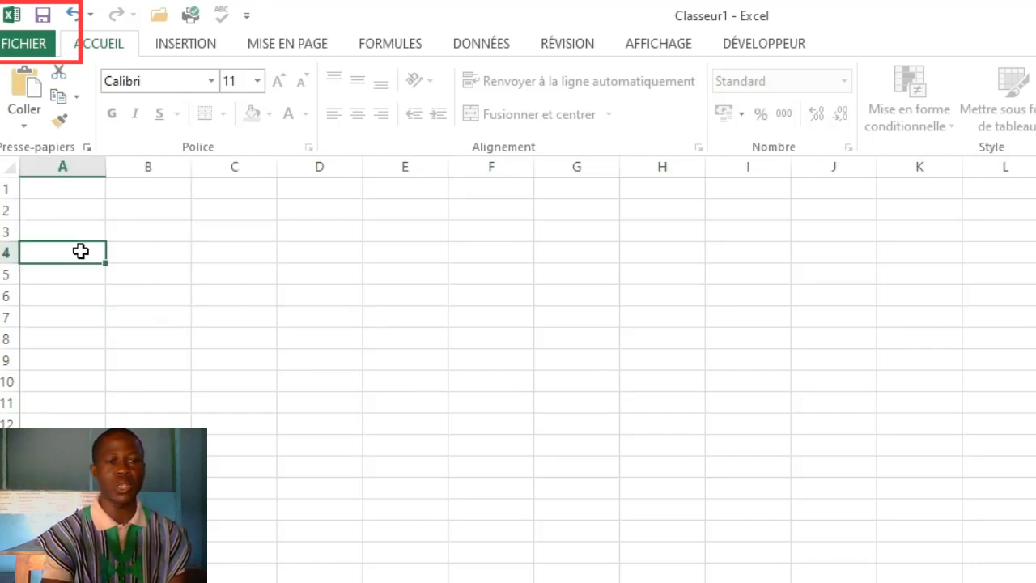
Open the workbook's Informations page to review the file management options.
left_click(20, 43)
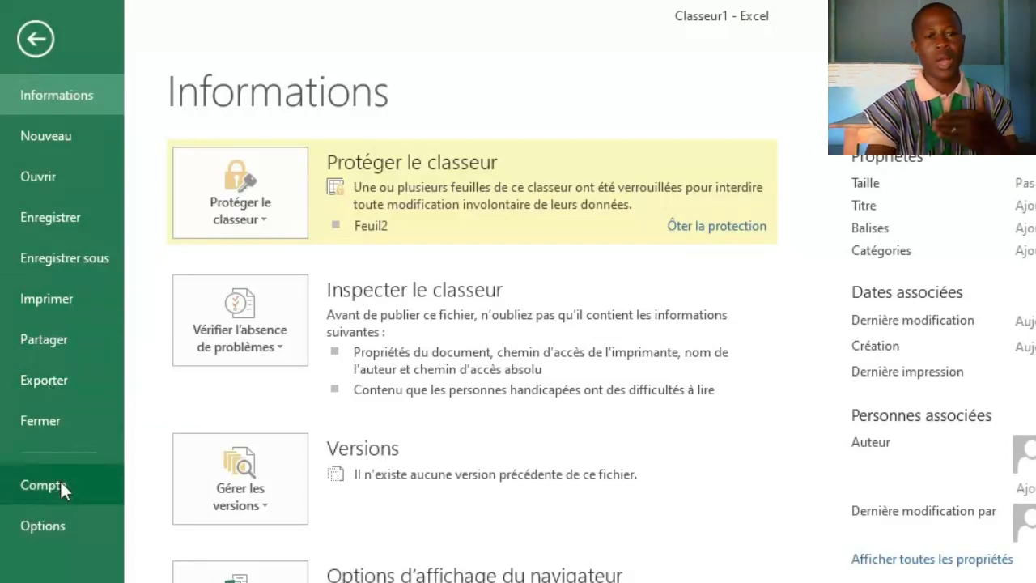
Open the Excel options and review the user interface settings in the Général category.
left_click(54, 529)
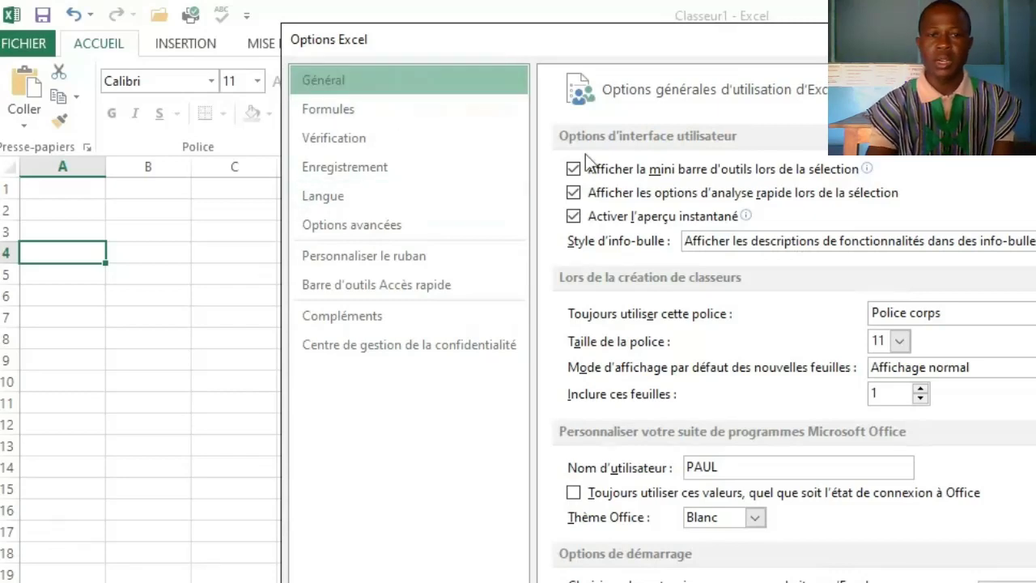
mouse_move(597, 177)
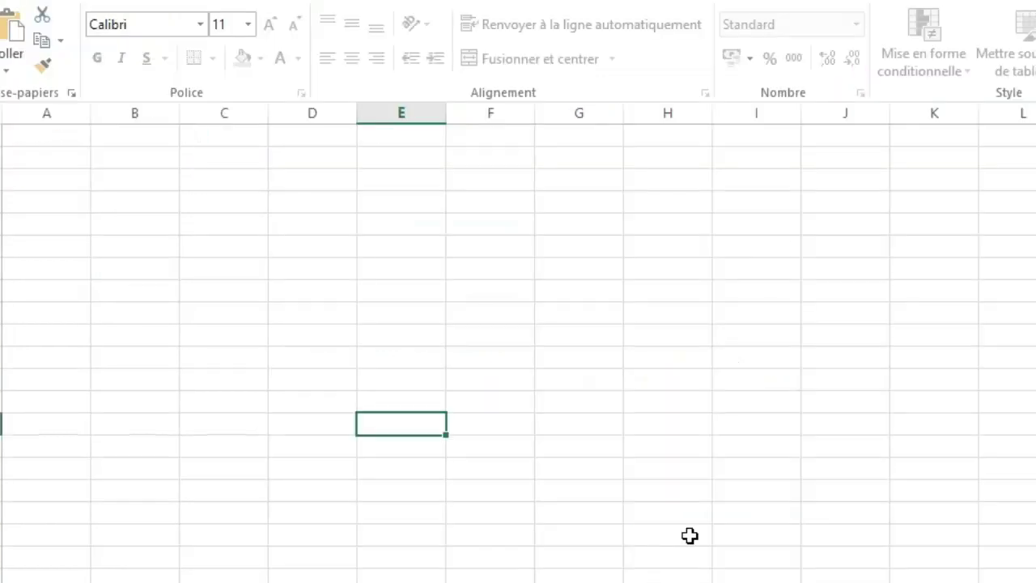
Select several individual cells across the grid of sheet Feuil2.
left_click(287, 269)
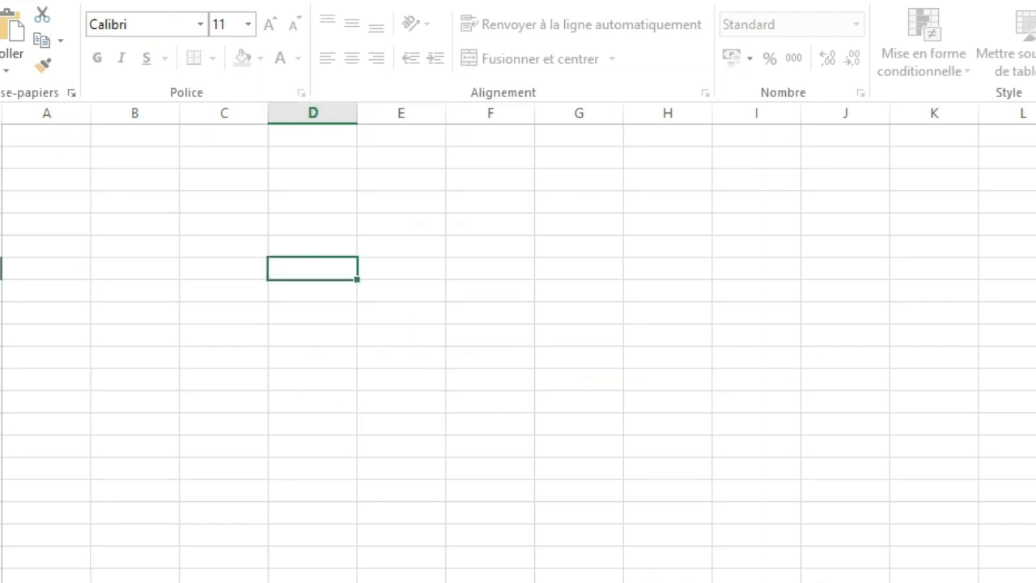
key("ctrl+a")
left_click(379, 248)
left_click(632, 359)
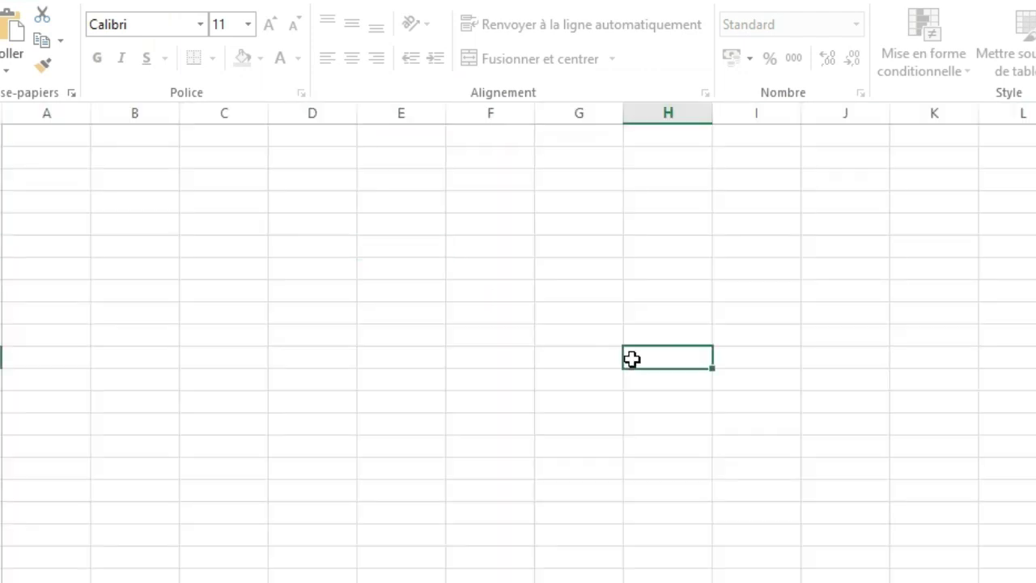
left_click(454, 356)
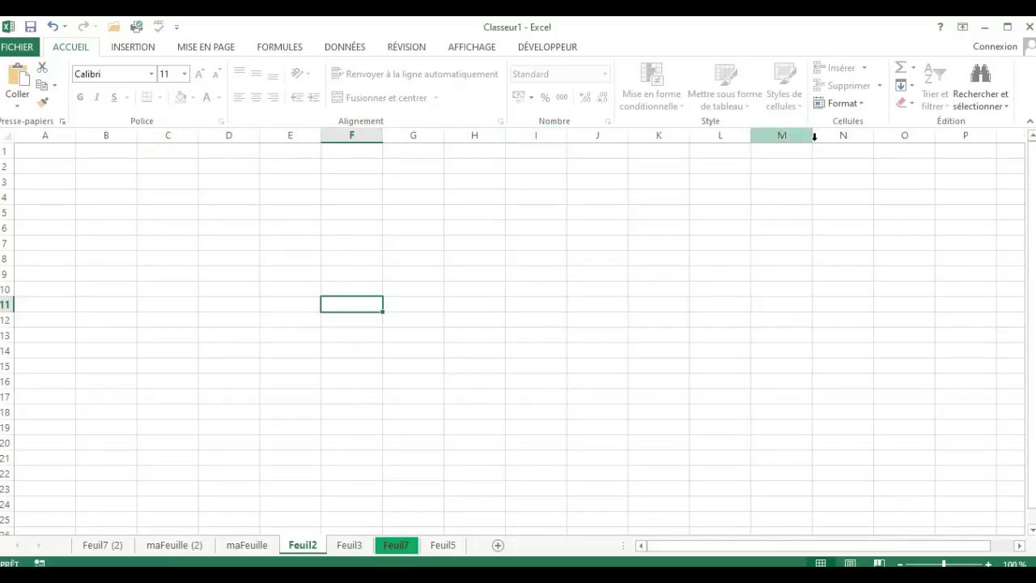
Starting from cell A2, jump to the last column of row 2 and back to the first column.
left_click(25, 164)
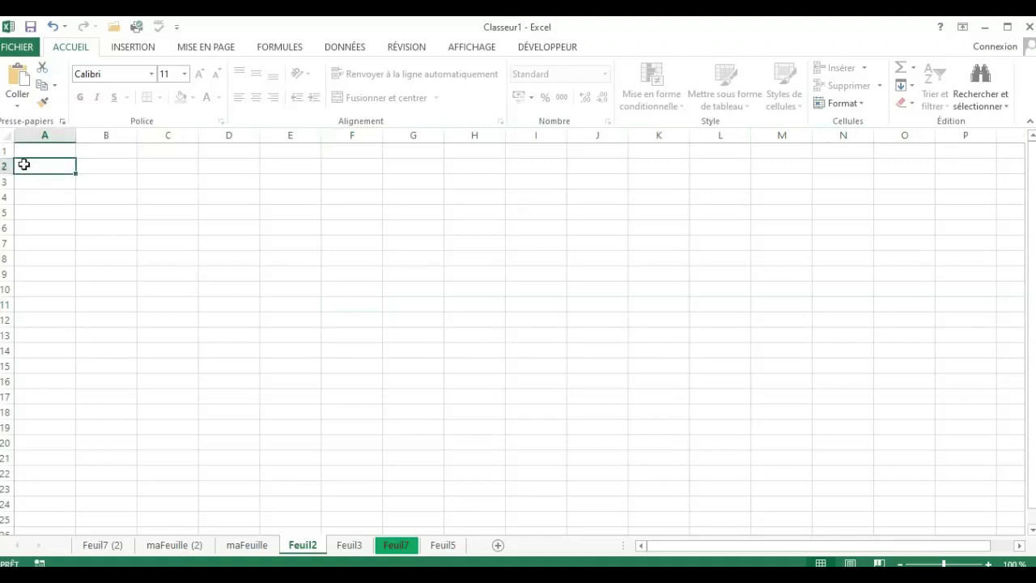
key("ctrl+Right")
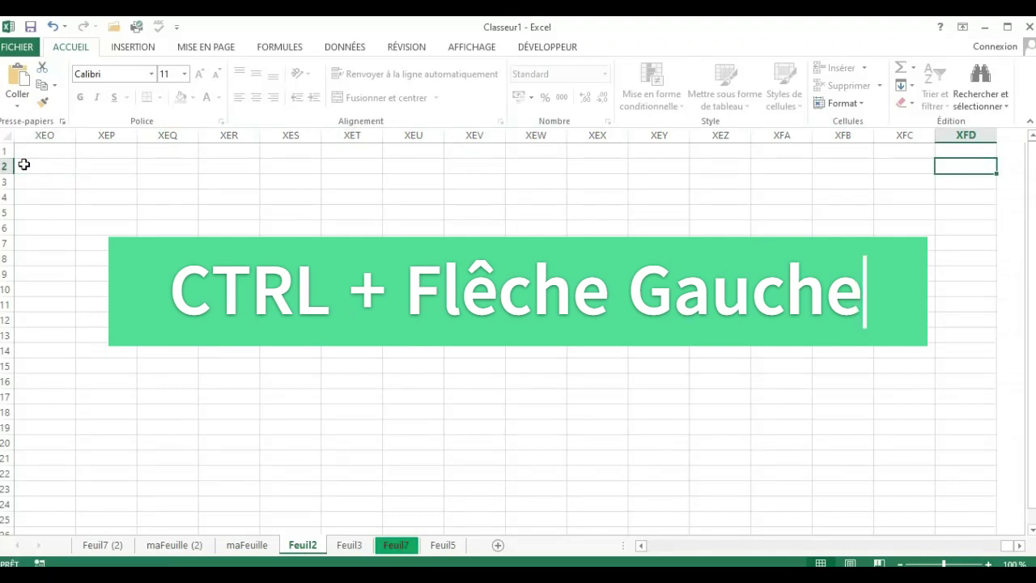
key("ctrl+Left")
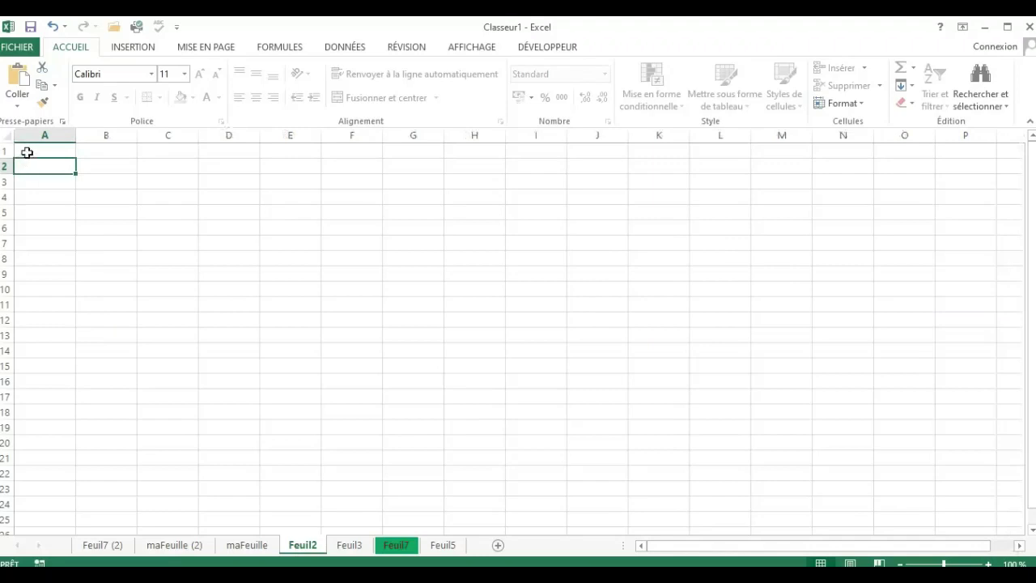
Select cell A1, then each whole row from row 1 to row 6 in turn.
left_click(27, 152)
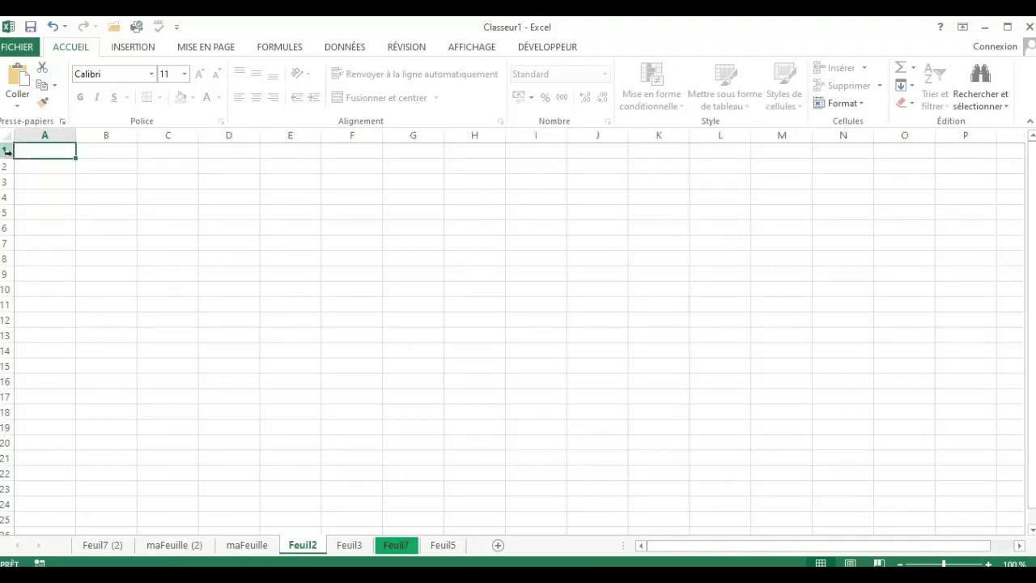
left_click(4, 151)
left_click(4, 166)
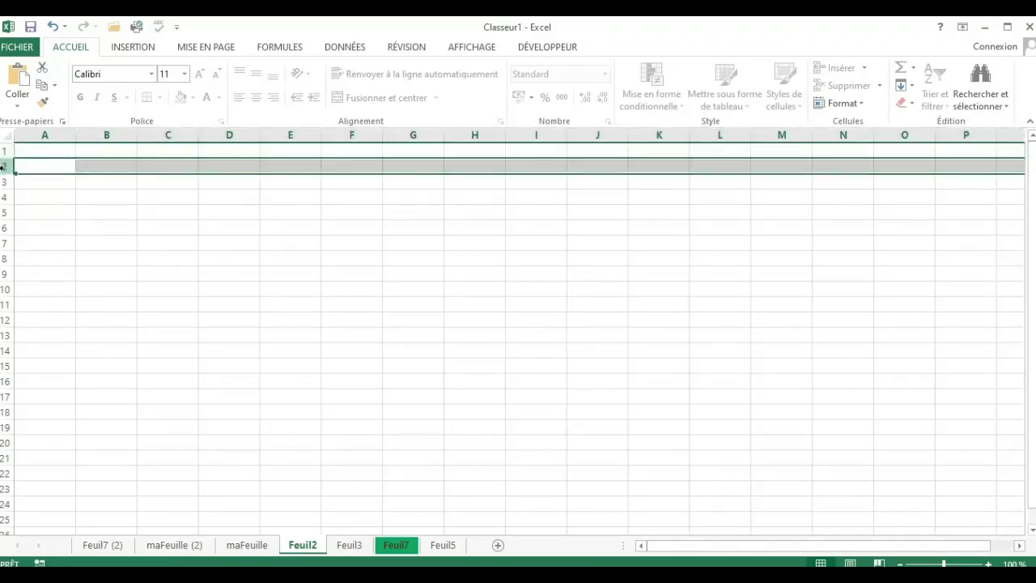
left_click(4, 182)
left_click(4, 196)
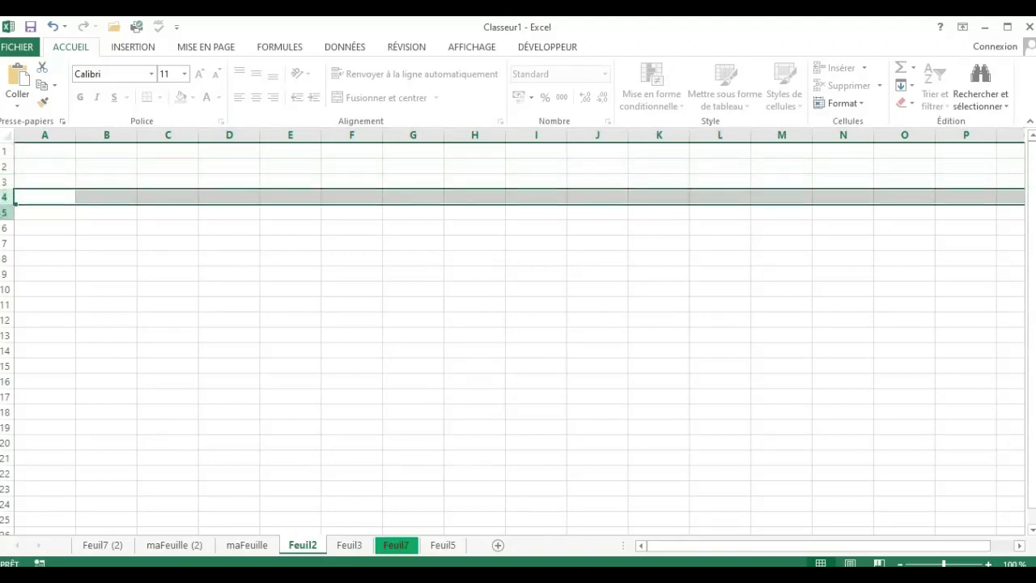
left_click(4, 212)
left_click(4, 227)
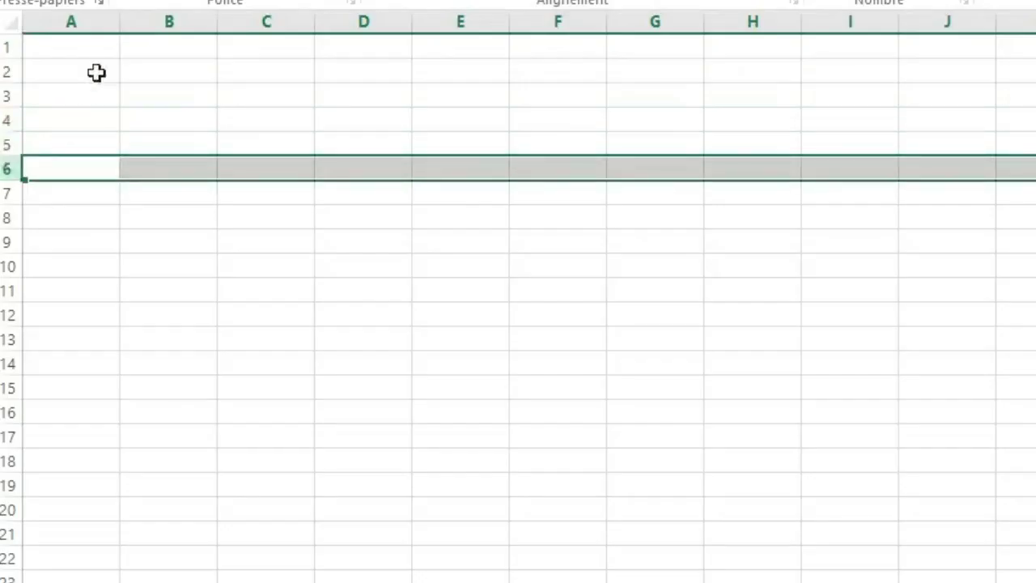
Starting from cell A1, jump to the last row of column A.
left_click(74, 42)
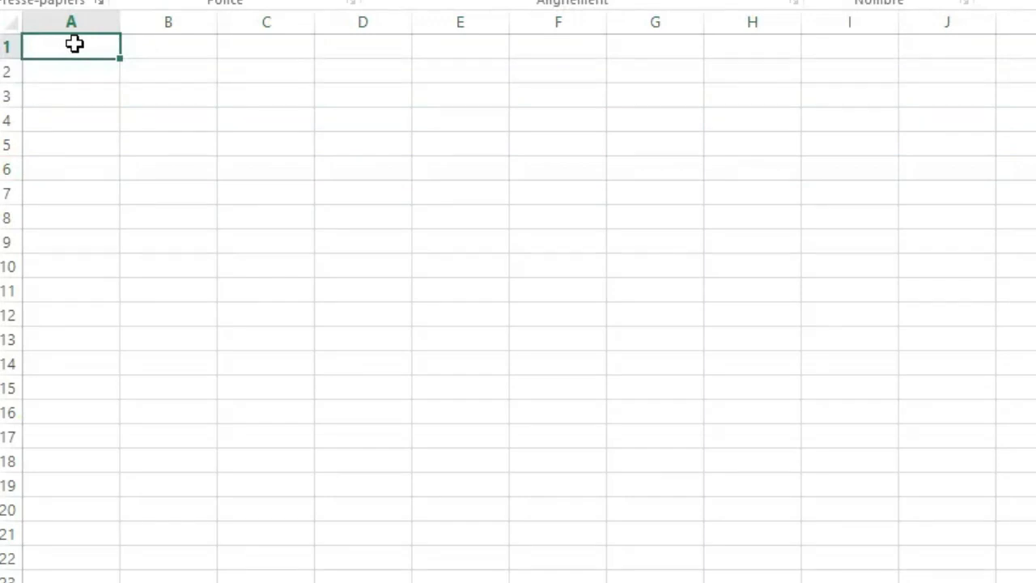
key("ctrl+Down")
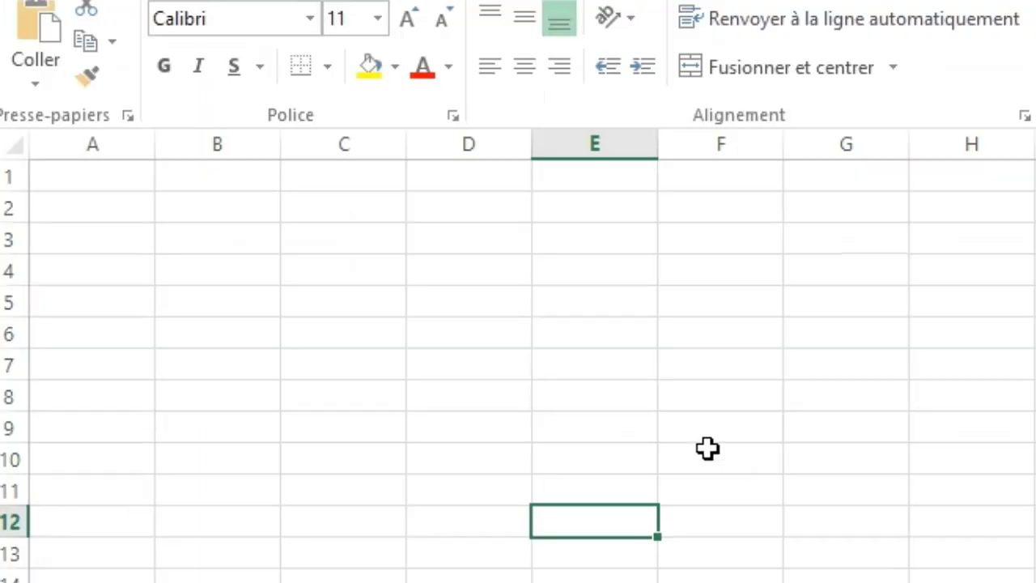
Select the single cells F10, C8, E7, D7, E5 and D4 in turn on sheet maFeuille.
left_click(697, 448)
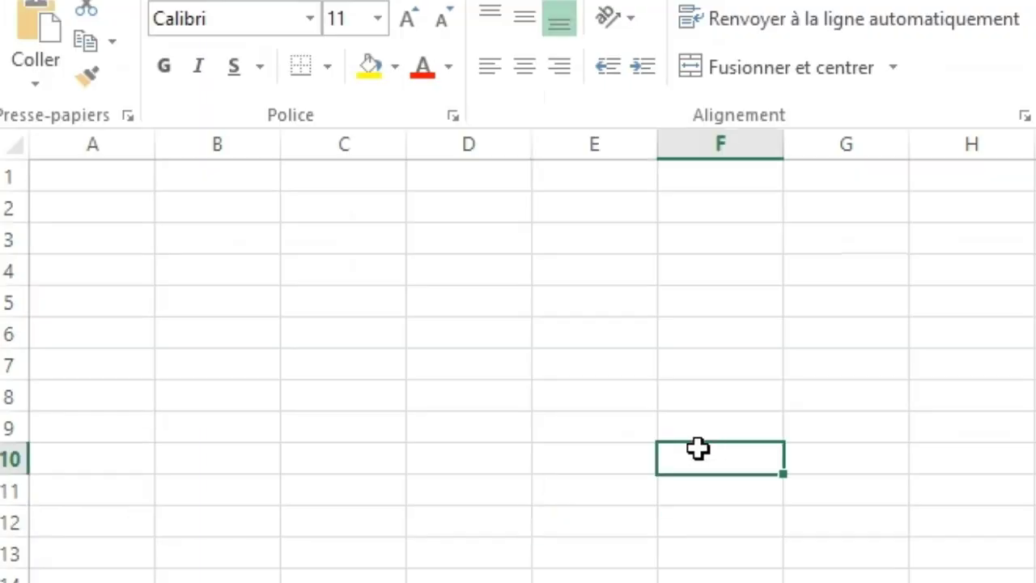
left_click(304, 395)
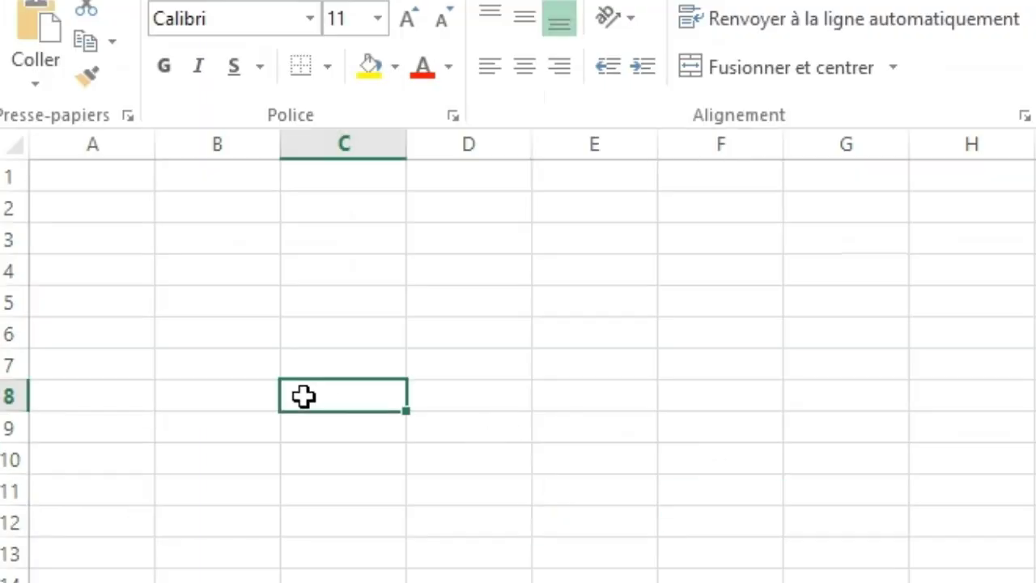
left_click(597, 370)
left_click(515, 363)
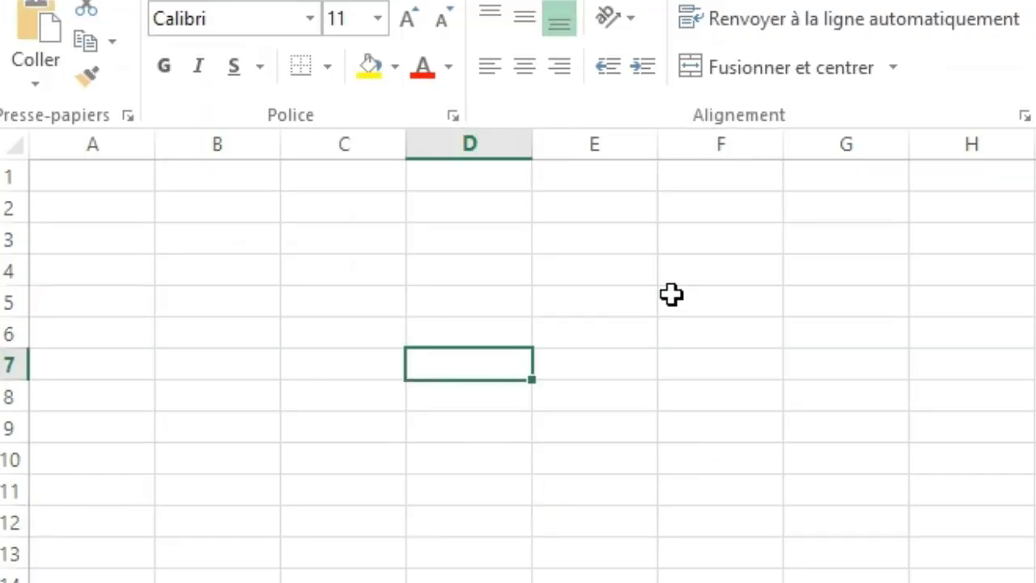
left_click(585, 305)
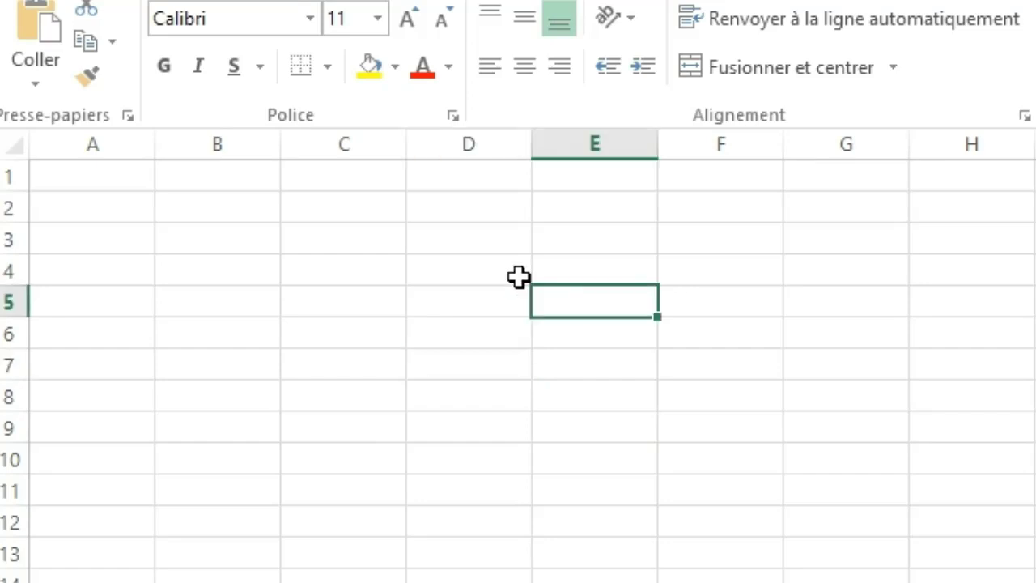
left_click(492, 281)
Select cell D6, then the whole of row 6 and the whole of column D that cross there.
left_click(467, 331)
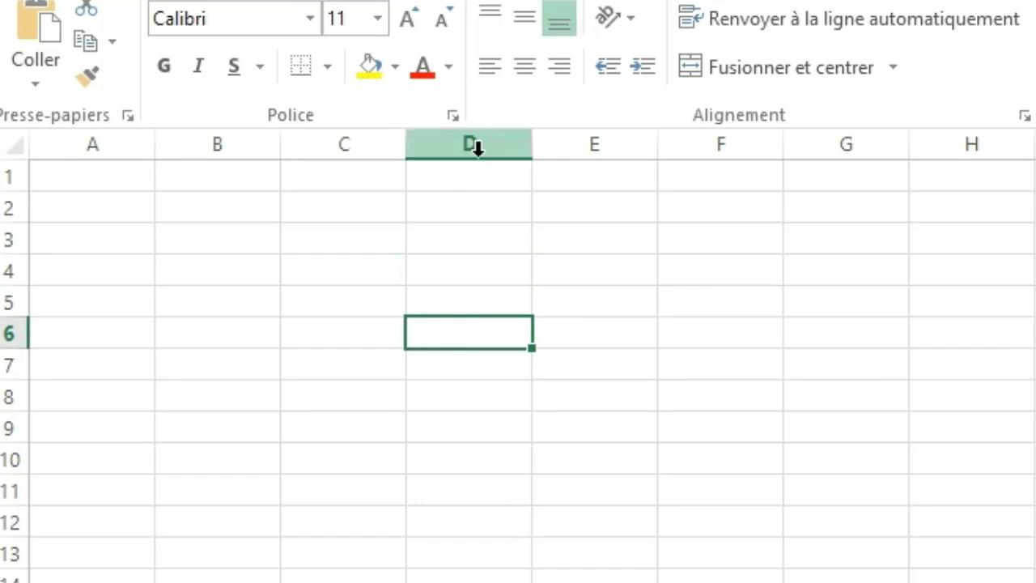
left_click(14, 332)
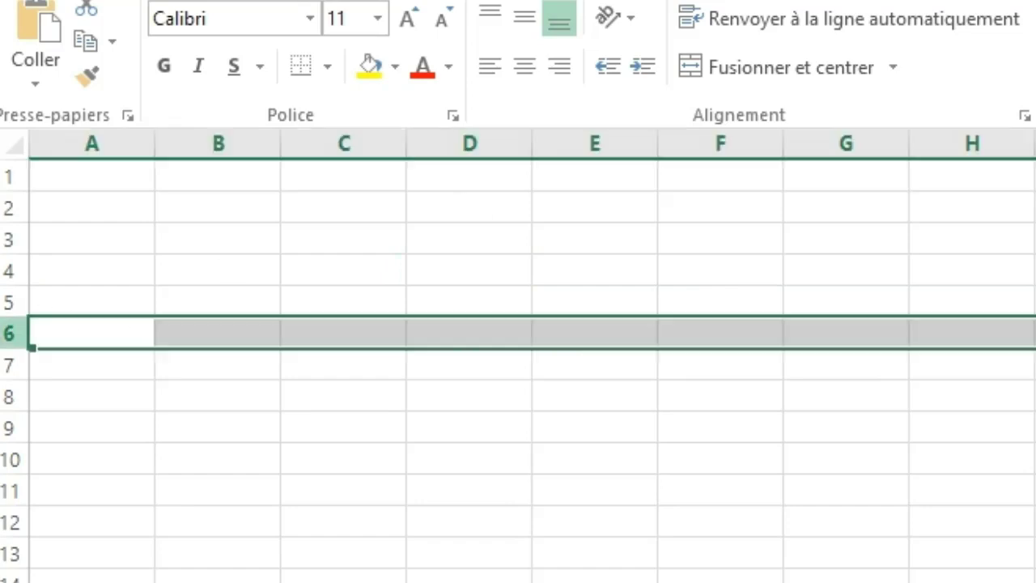
left_click(509, 139)
Fill row 7 with yellow and column E with a dark grey theme colour.
left_click(9, 361)
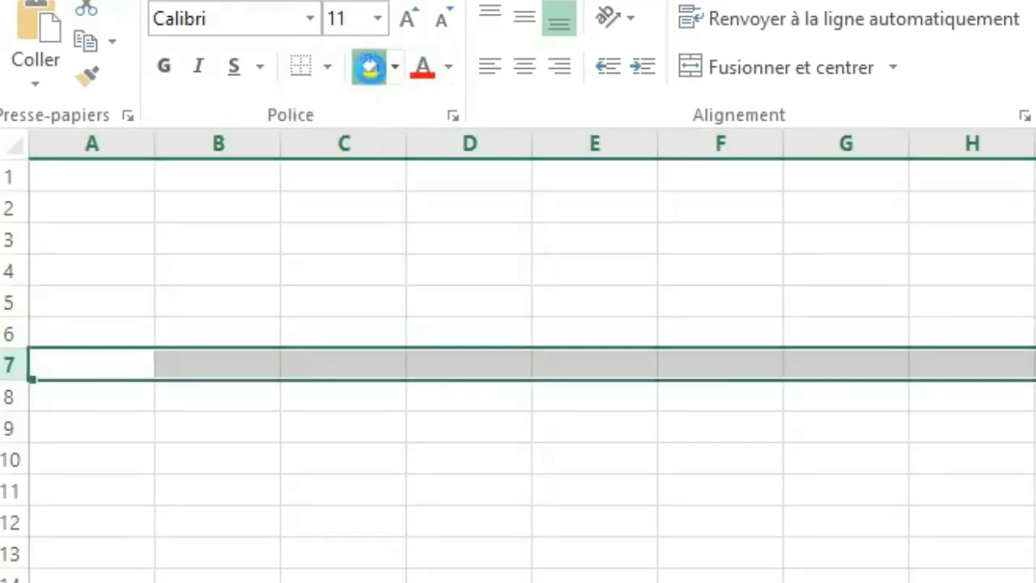
left_click(372, 70)
left_click(611, 139)
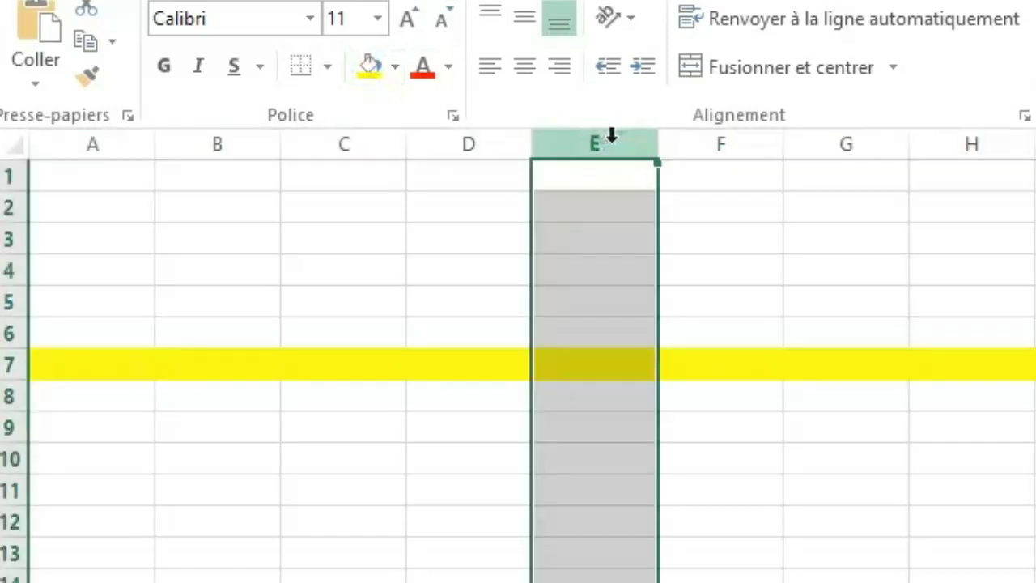
left_click(395, 68)
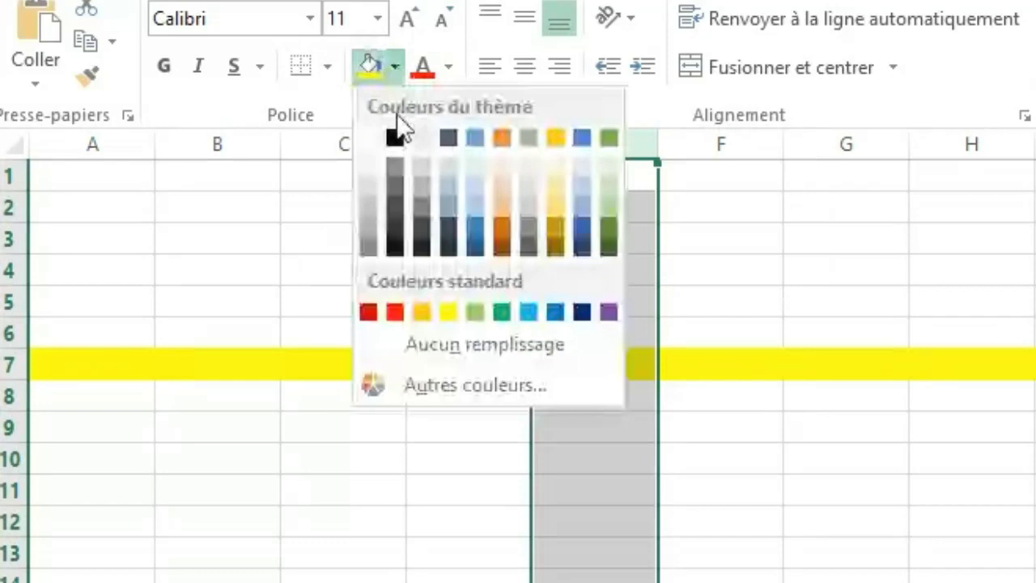
left_click(397, 218)
left_click(848, 496)
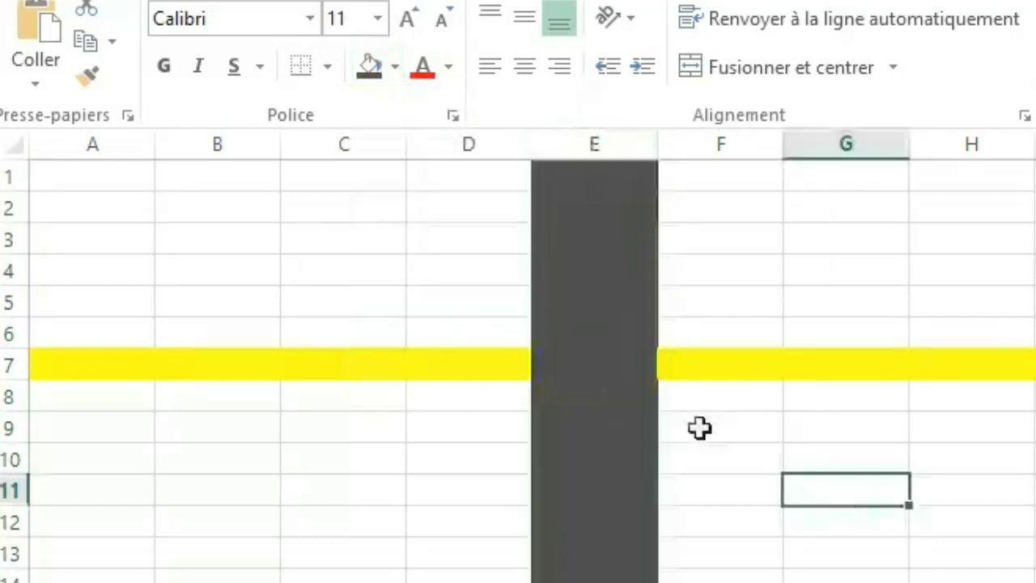
Apply a thick box border (Bordure épaisse en encadré) to cell E7, where the coloured row and column cross.
left_click(592, 370)
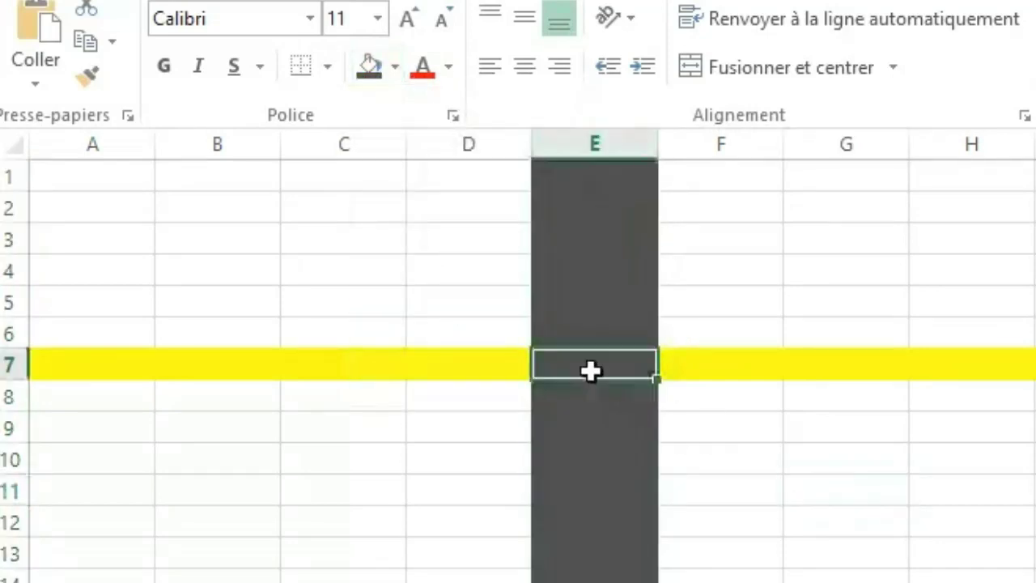
left_click(328, 67)
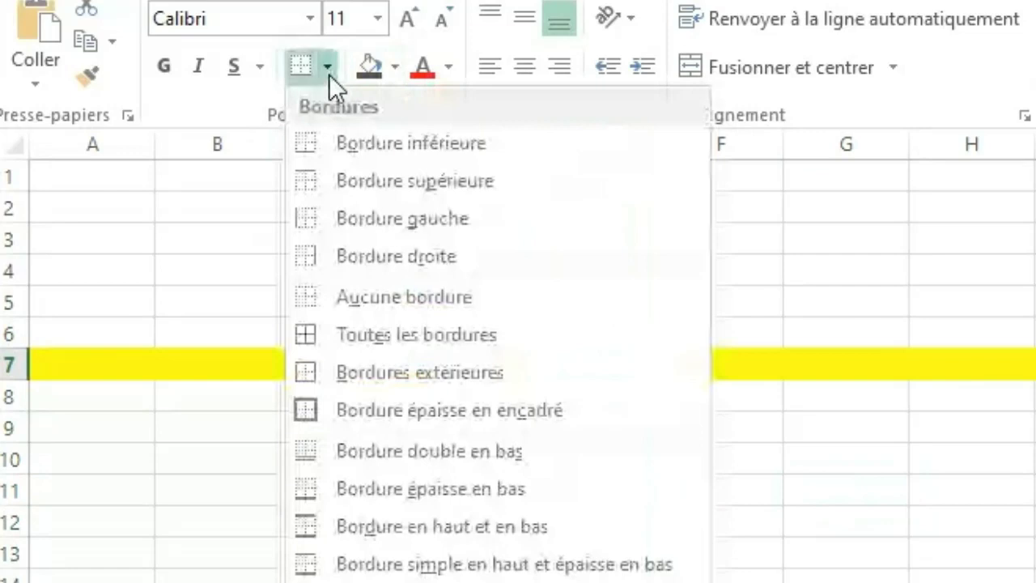
left_click(355, 407)
left_click(834, 465)
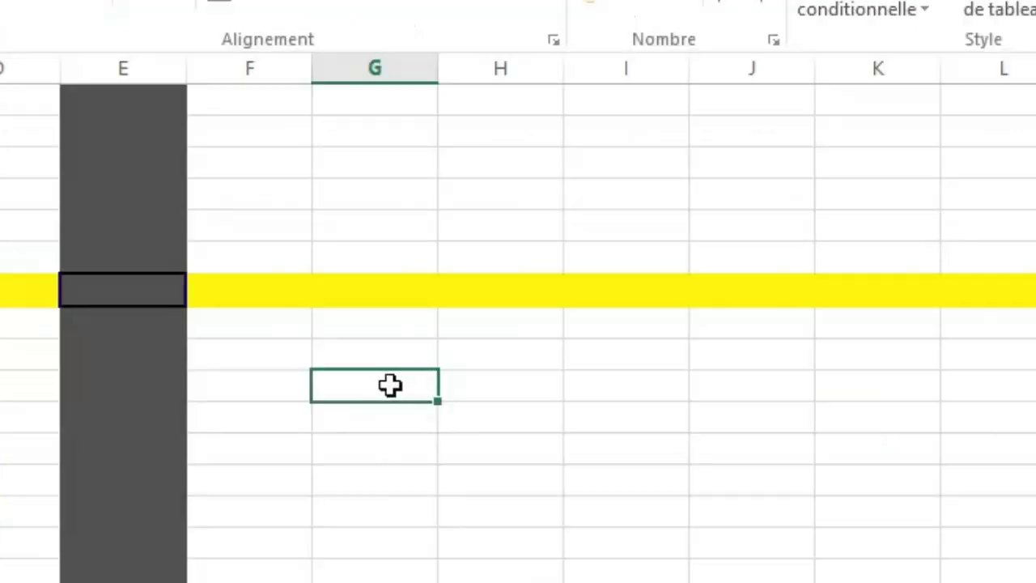
Select the cell range G10:J22, then clear that selection by choosing cell K11.
left_click_drag(391, 385, 802, 576)
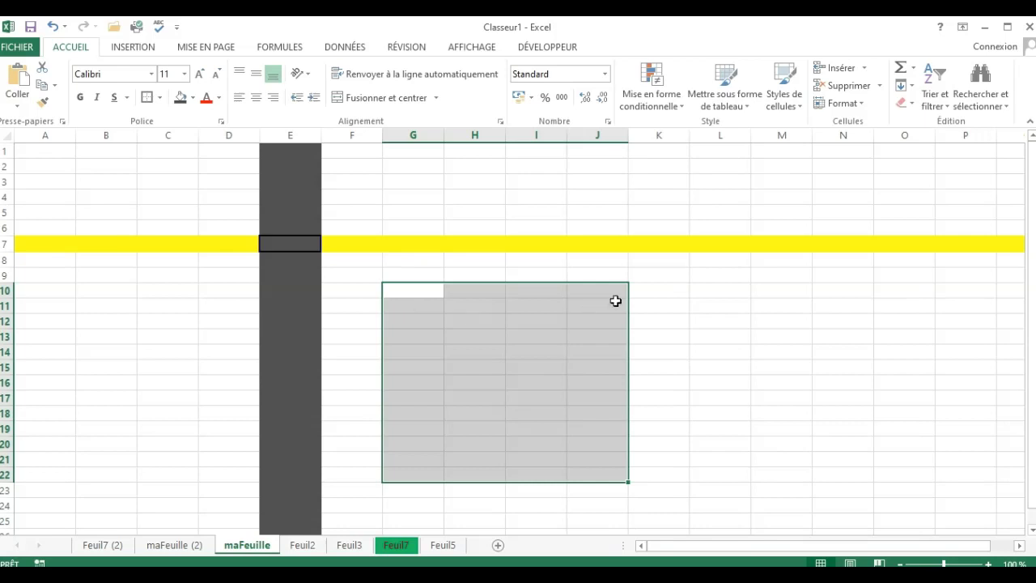
left_click(652, 301)
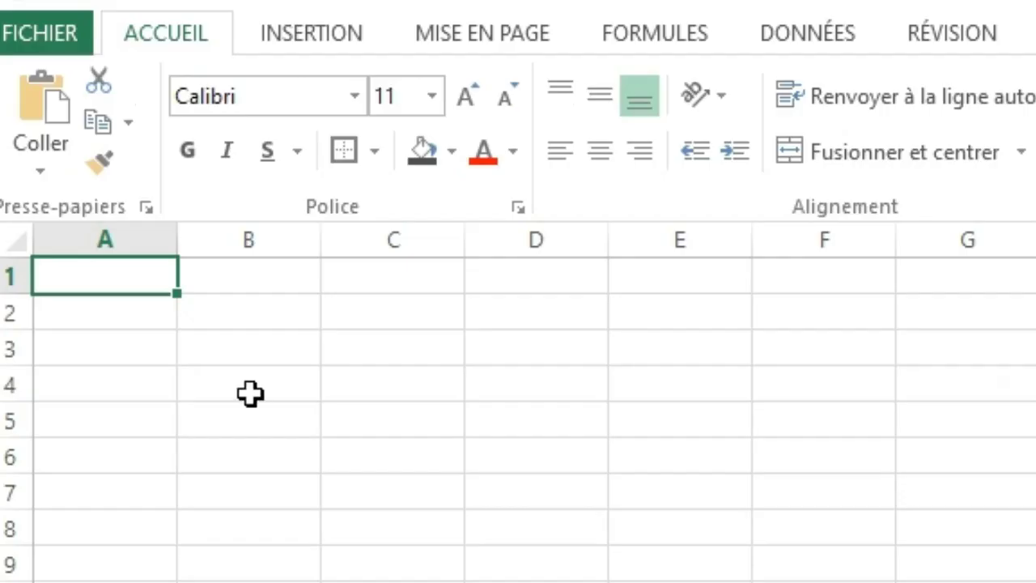
Select the single cells B4, C4 and A2 in turn on a blank sheet.
left_click(106, 197)
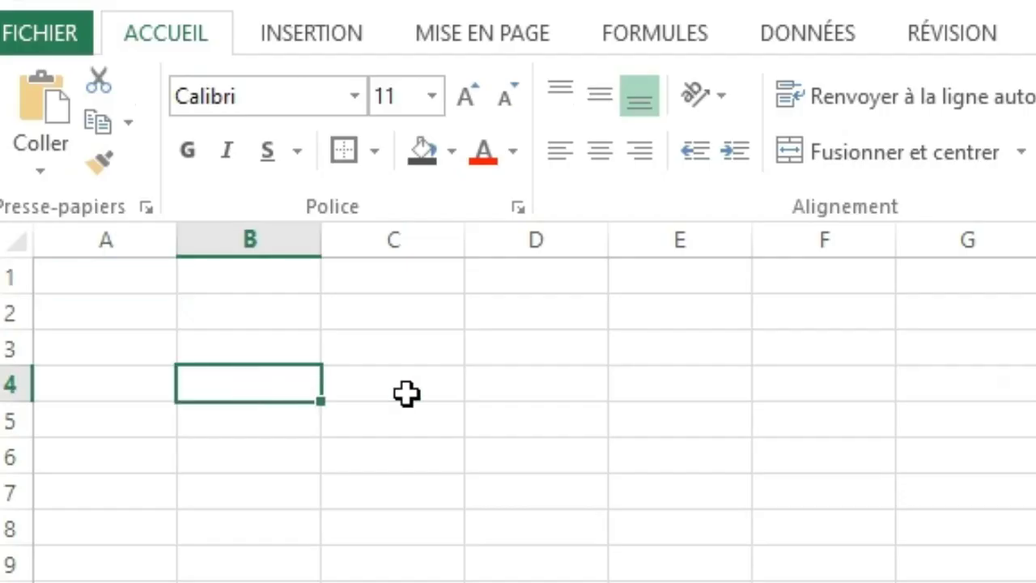
left_click(406, 393)
left_click(77, 321)
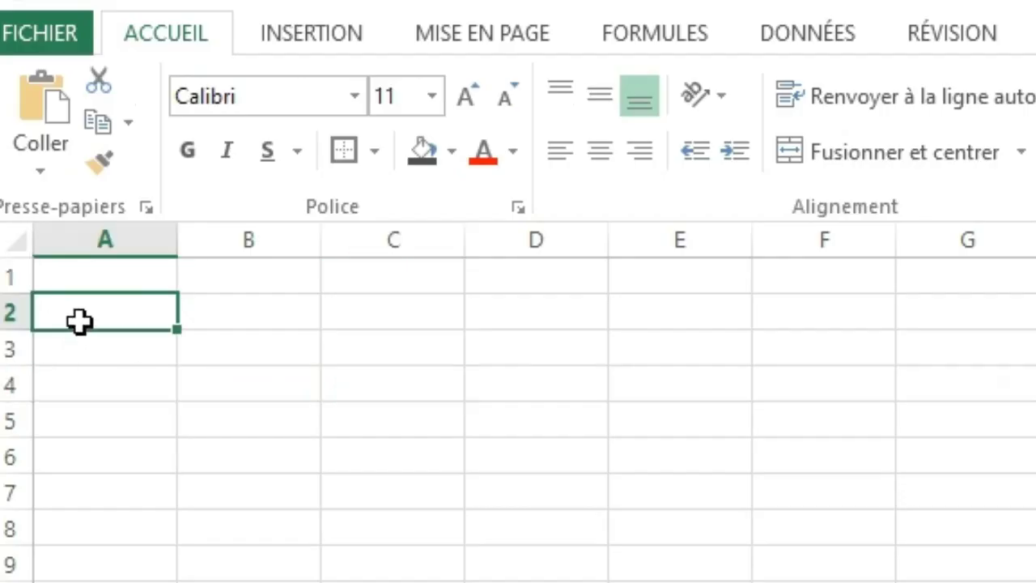
Select cell A1, then column A, row 1, column B and row 1 again to show how cell references form.
left_click(104, 278)
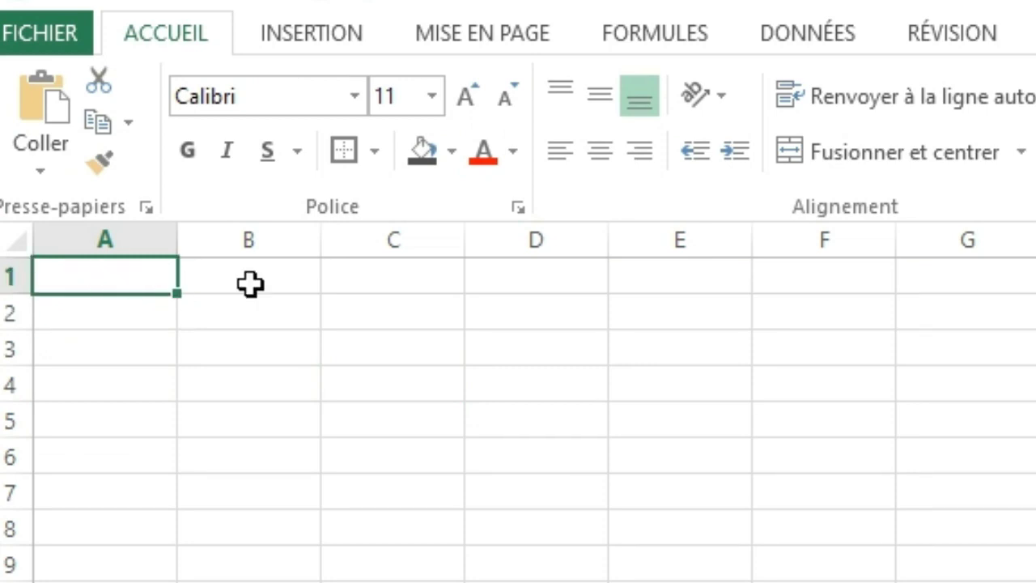
left_click(108, 219)
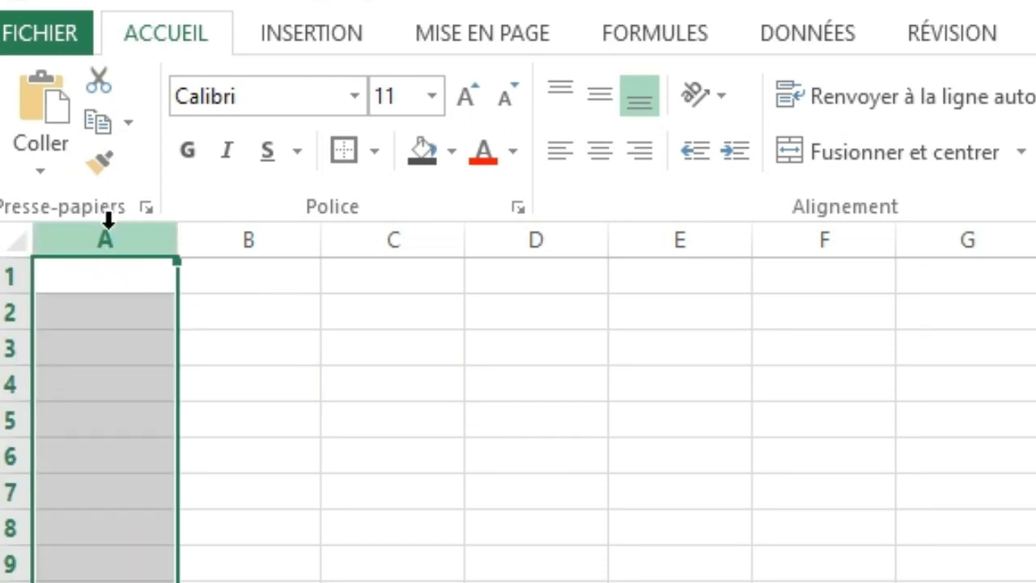
left_click(5, 277)
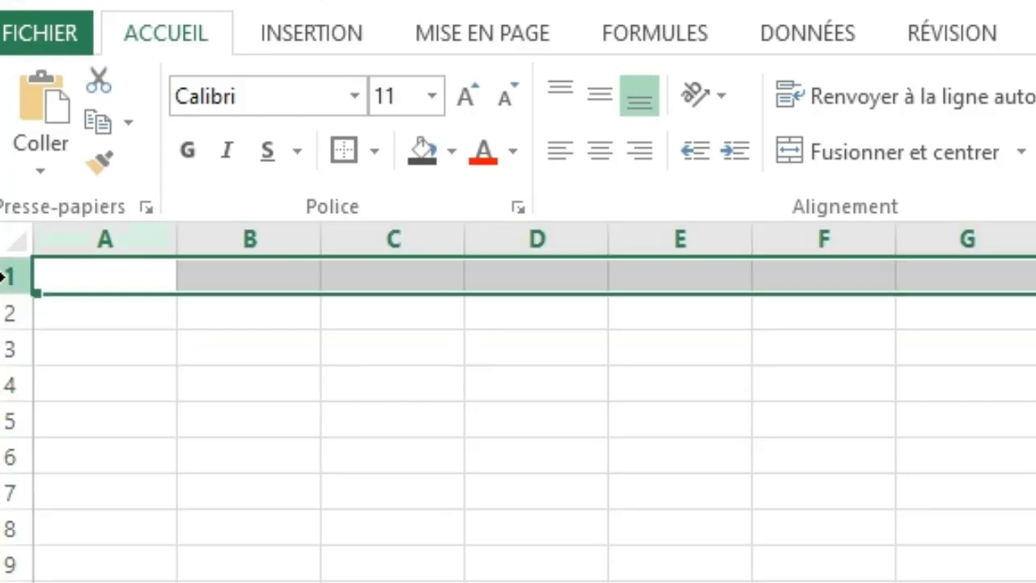
left_click(286, 231)
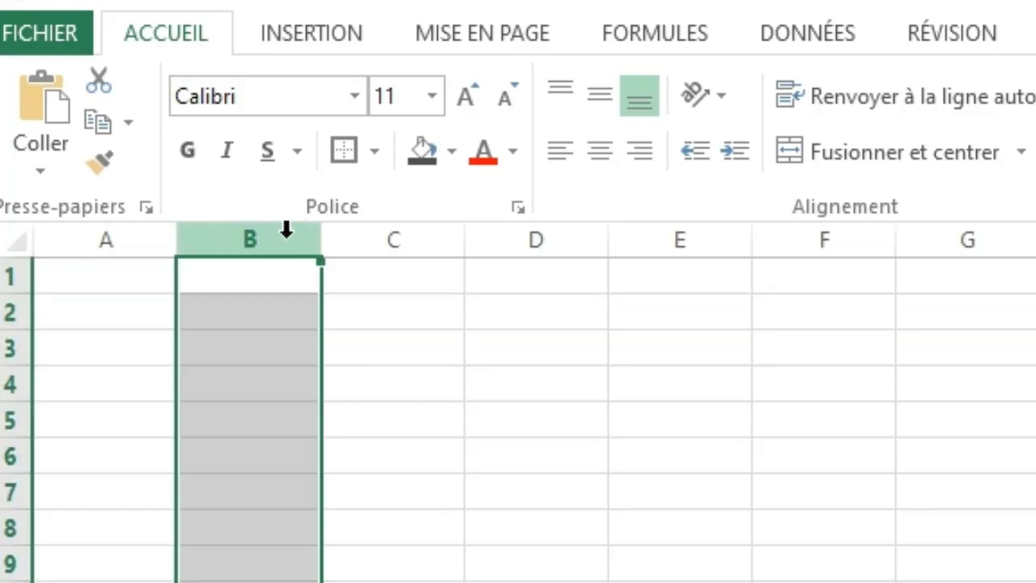
left_click(5, 277)
Fill cell C3 with the current dark grey colour.
left_click(394, 343)
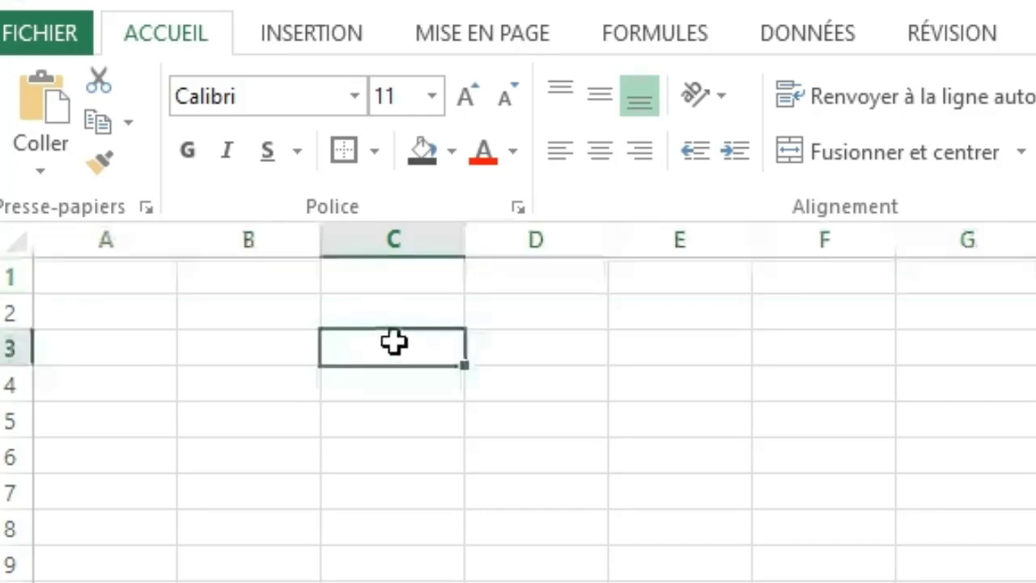
left_click(421, 154)
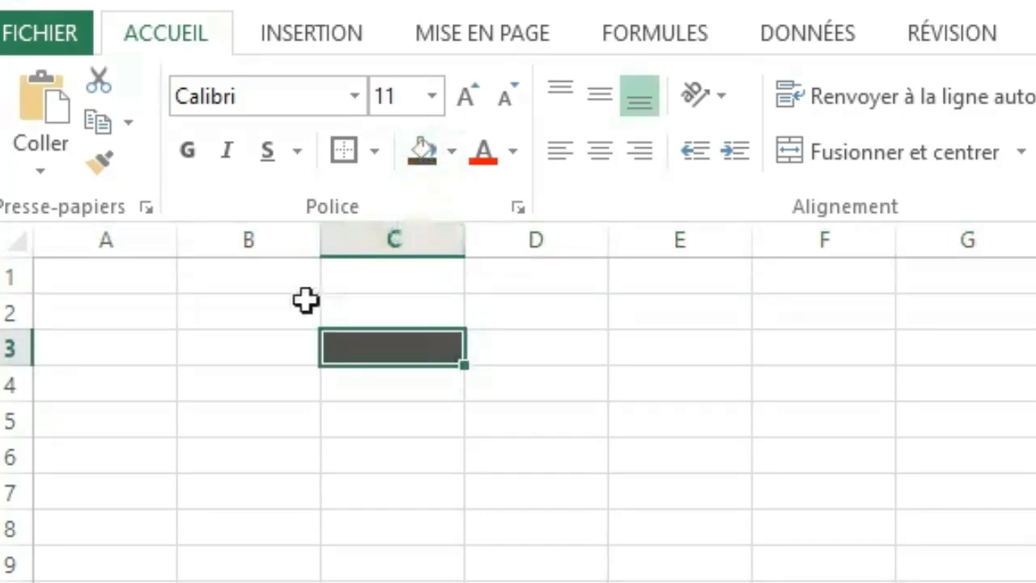
Apply a thick box border around the cell range E5:I10.
left_click(687, 413)
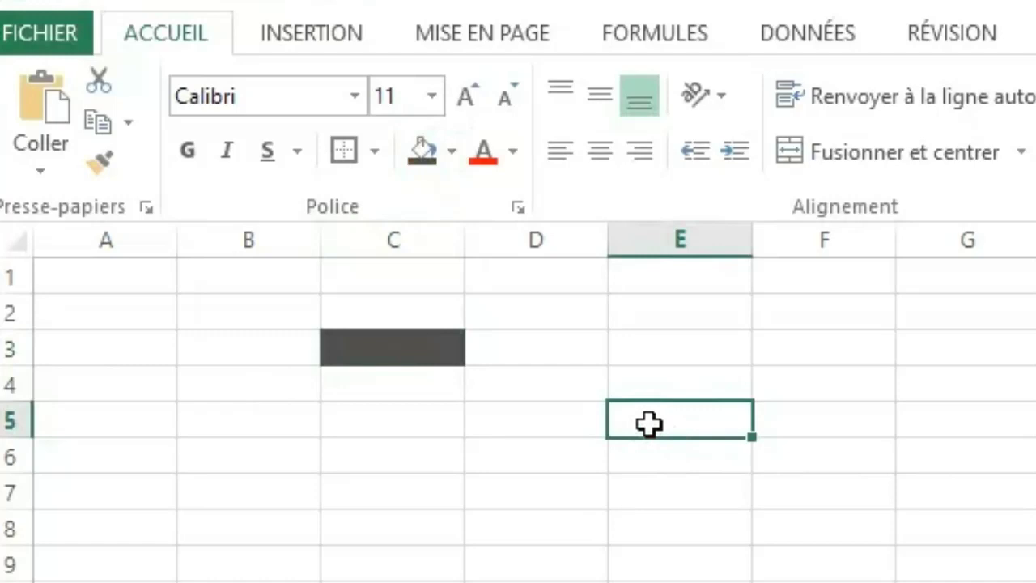
left_click_drag(649, 423, 1035, 582)
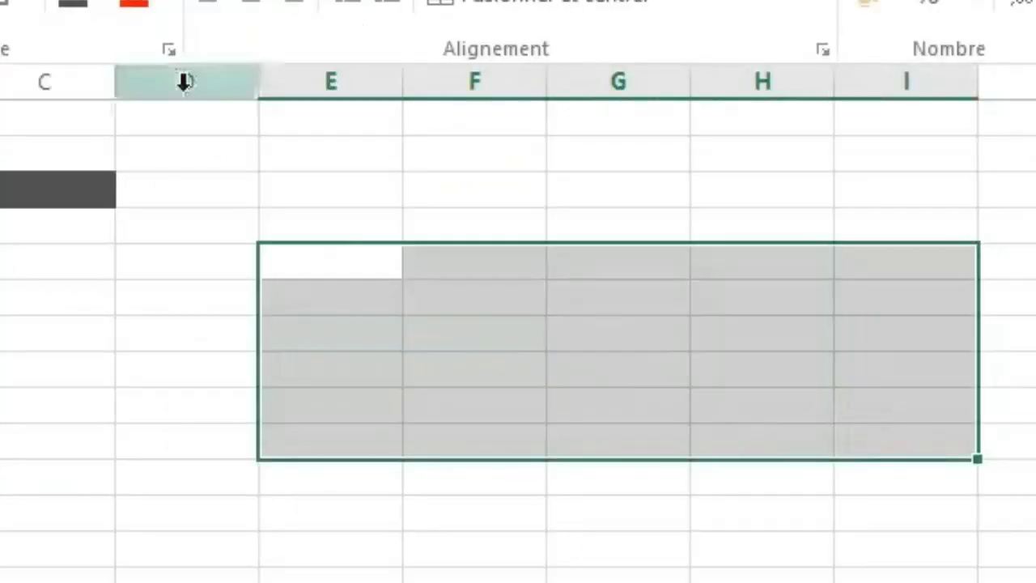
left_click(2, 8)
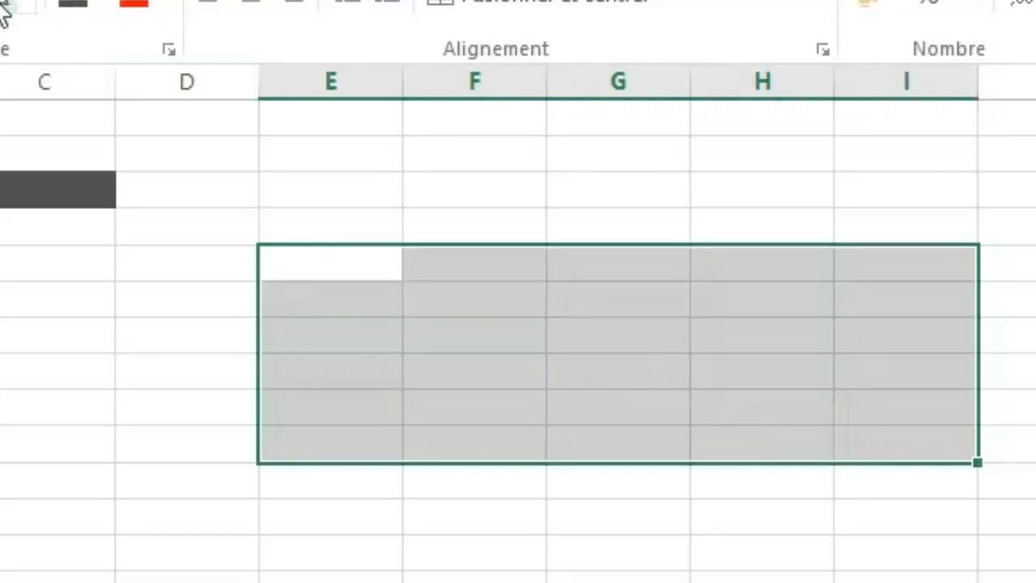
Fill the first and last cells of the bordered range, E5 and I10, with dark grey.
left_click(300, 261)
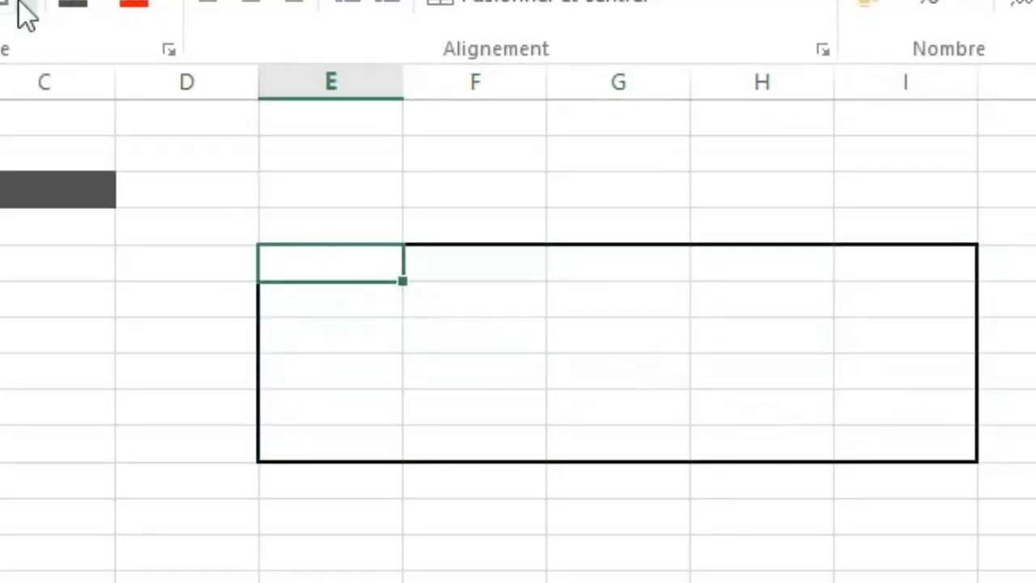
left_click(72, 7)
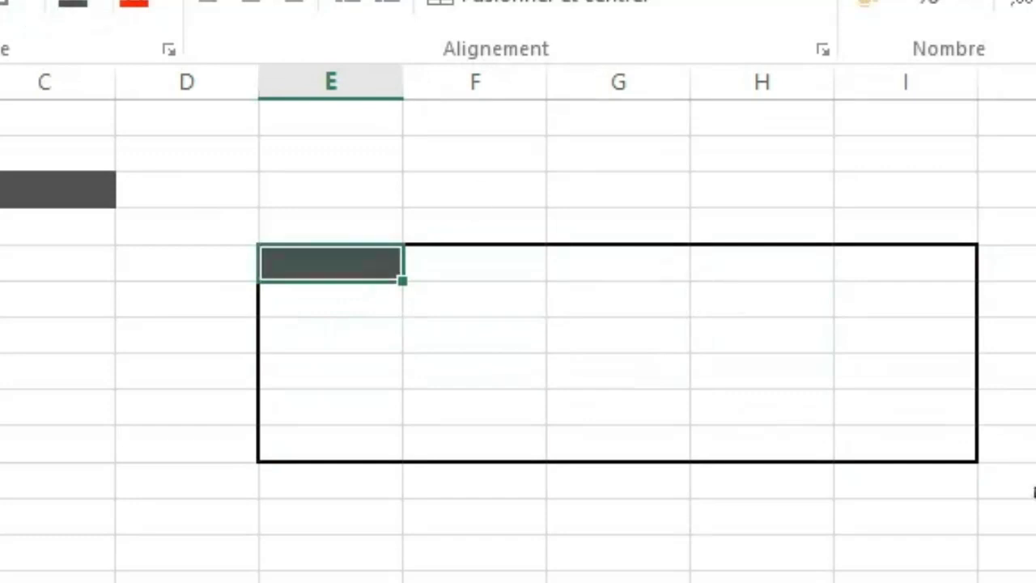
left_click(958, 448)
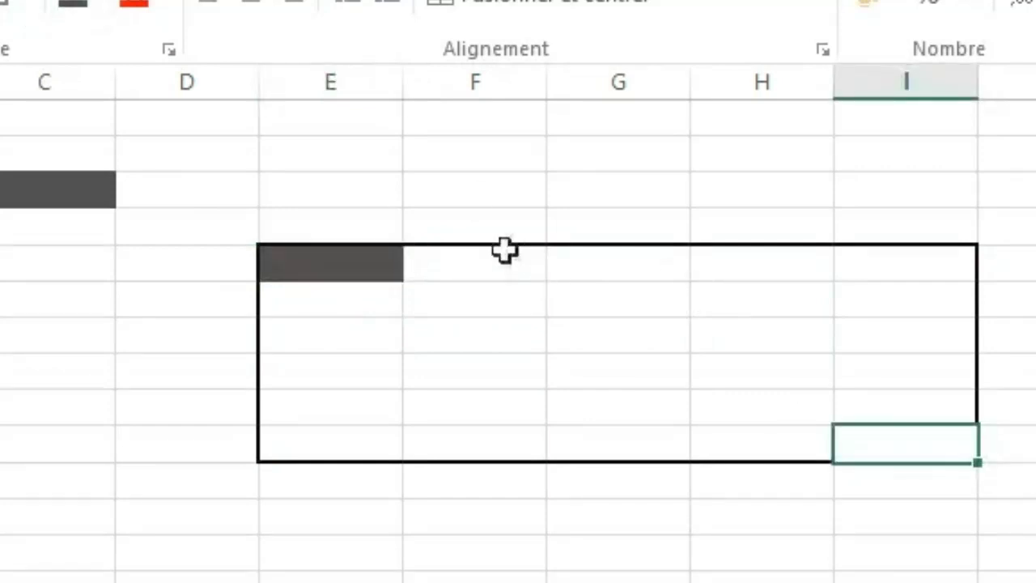
left_click(79, 6)
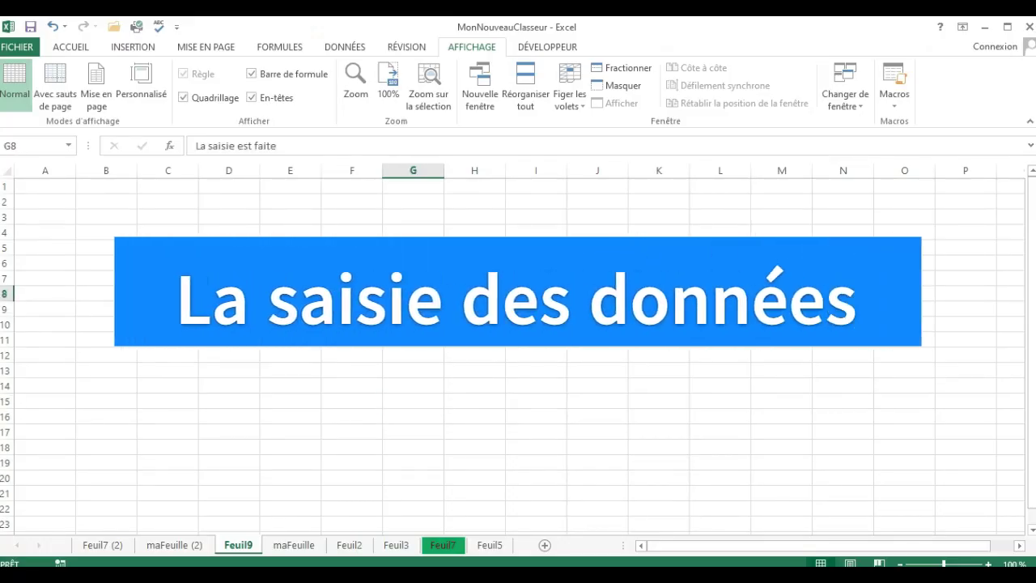
Clear the text from cell G8 on the Feuil9 sheet.
left_click(343, 314)
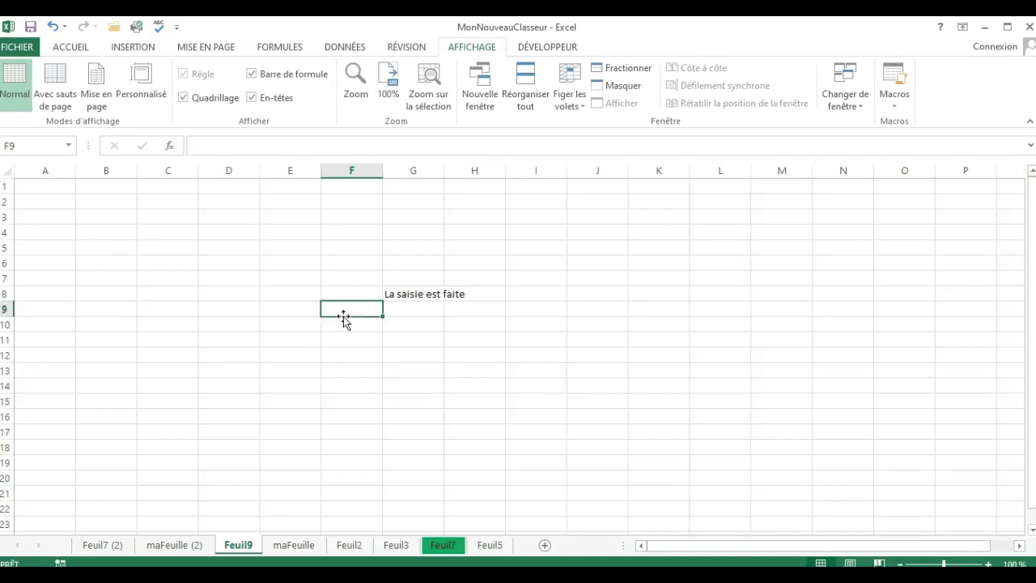
left_click(406, 297)
key("Delete")
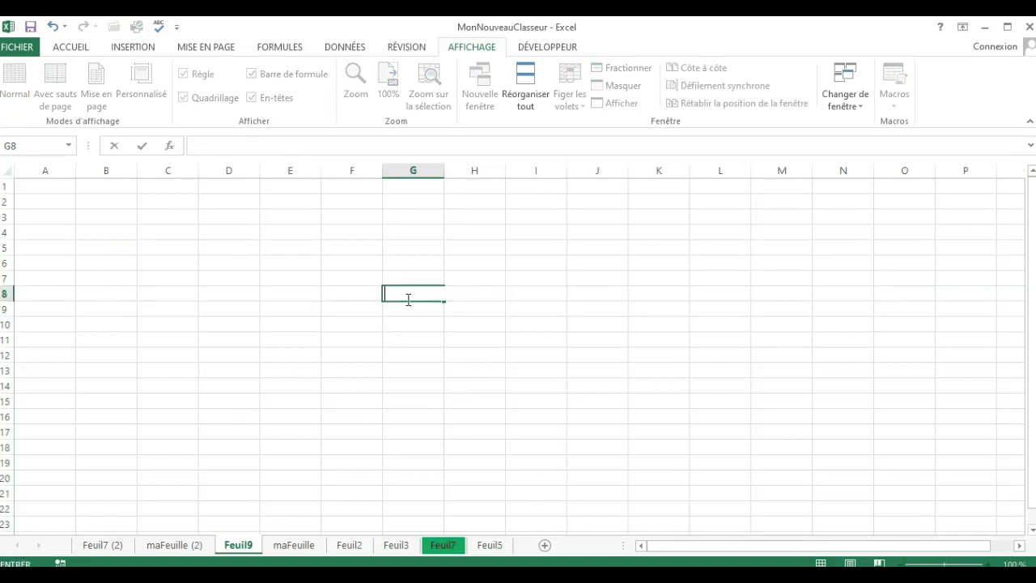
left_click(235, 282)
left_click(331, 299)
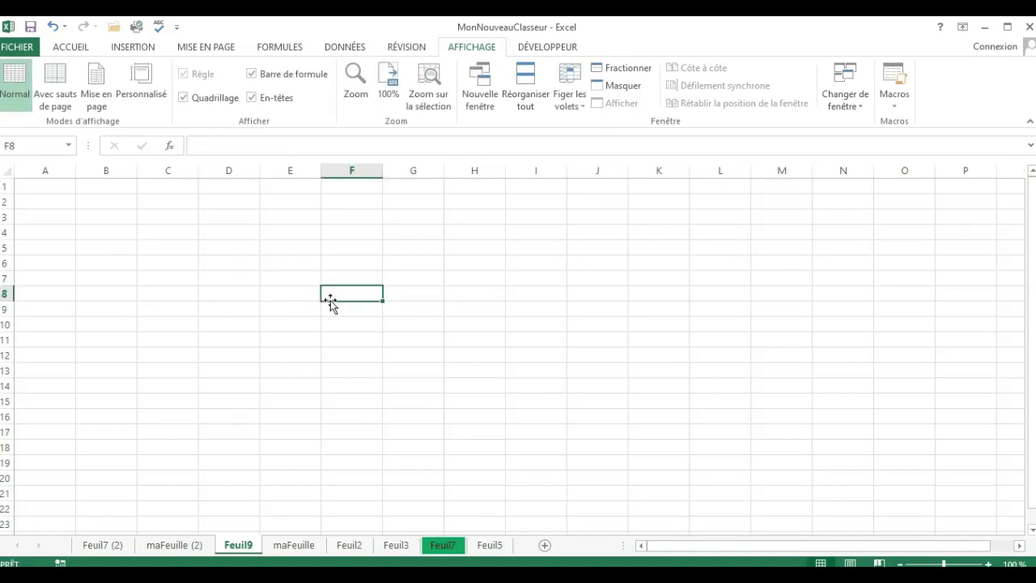
left_click(248, 322)
left_click(397, 338)
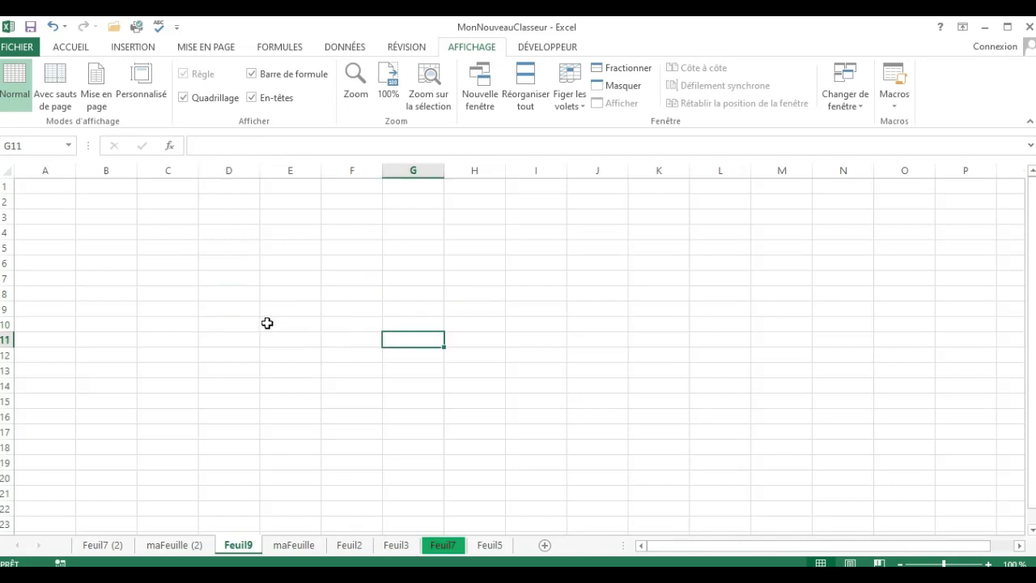
Enter the text "La saisie est faite" directly in cell C6.
left_click(177, 262)
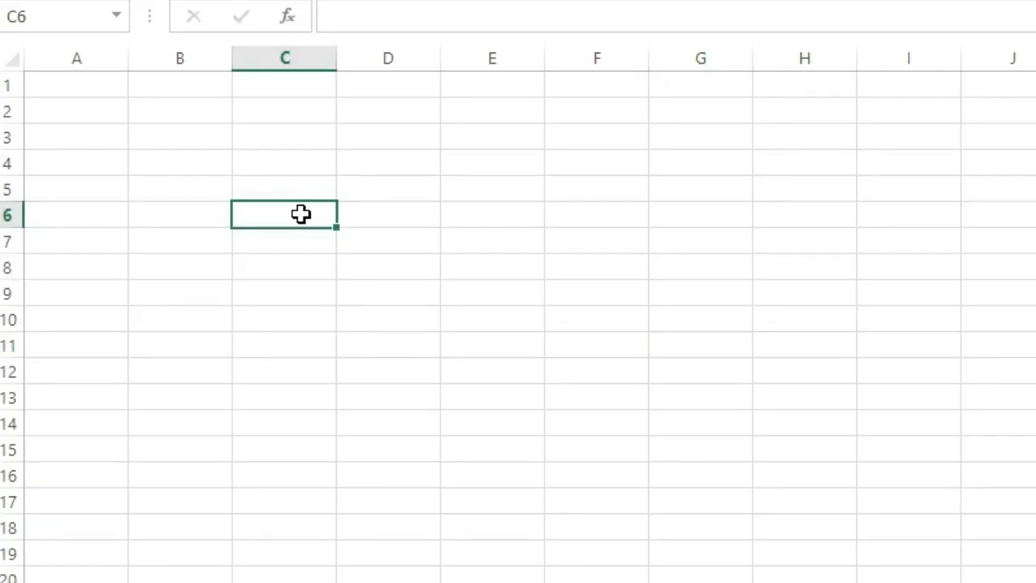
type("La sai")
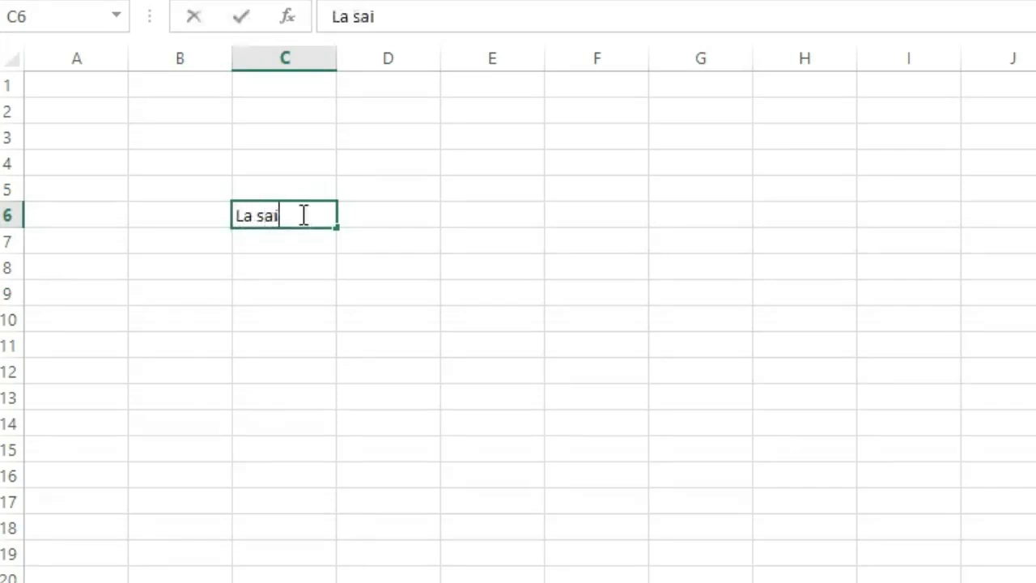
type("sie est ")
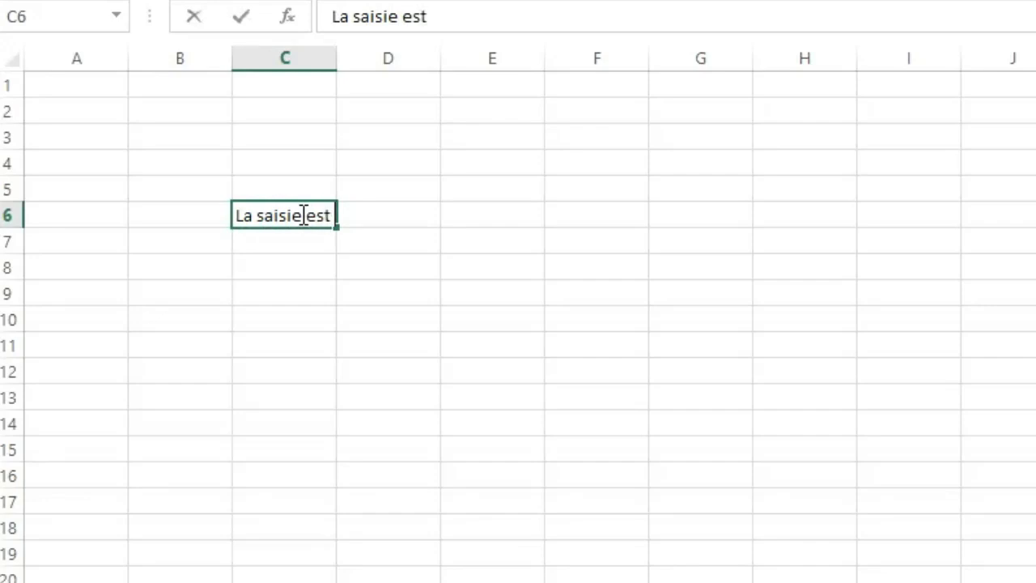
type("fait")
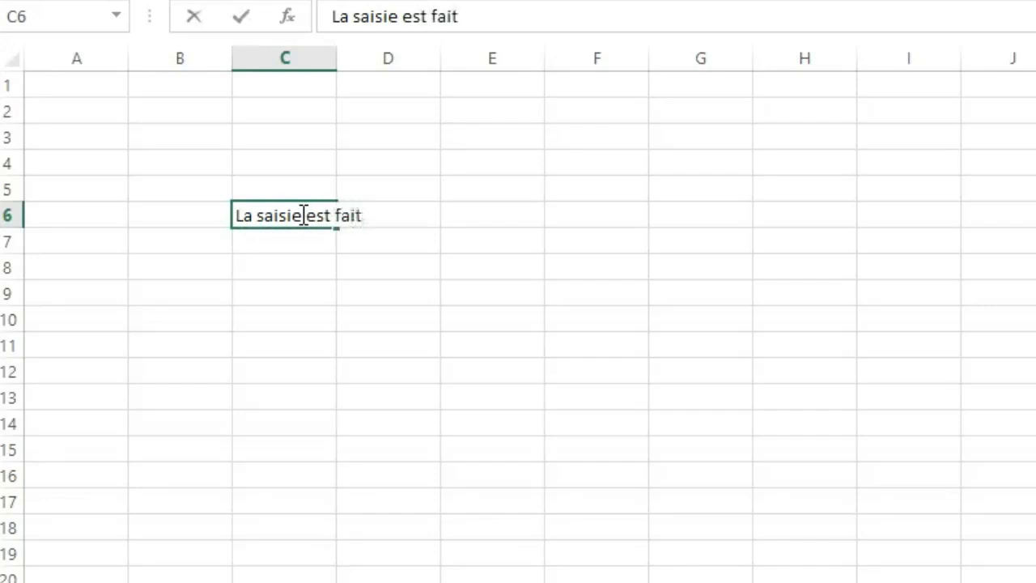
type("e")
left_click(436, 355)
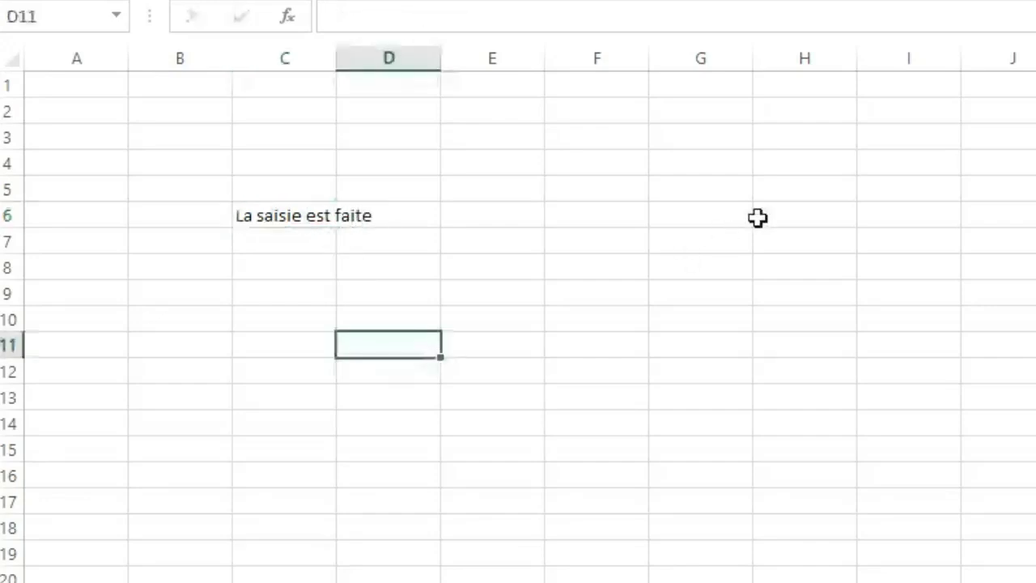
Enter "La saisie dans la barre des formule" in cell G6 through the formula bar.
left_click(703, 215)
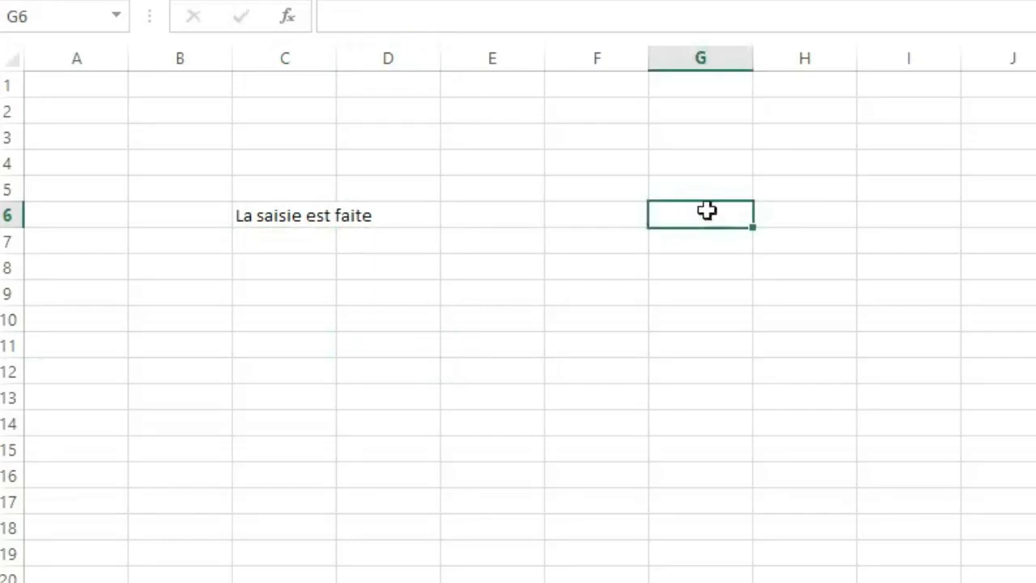
left_click(611, 145)
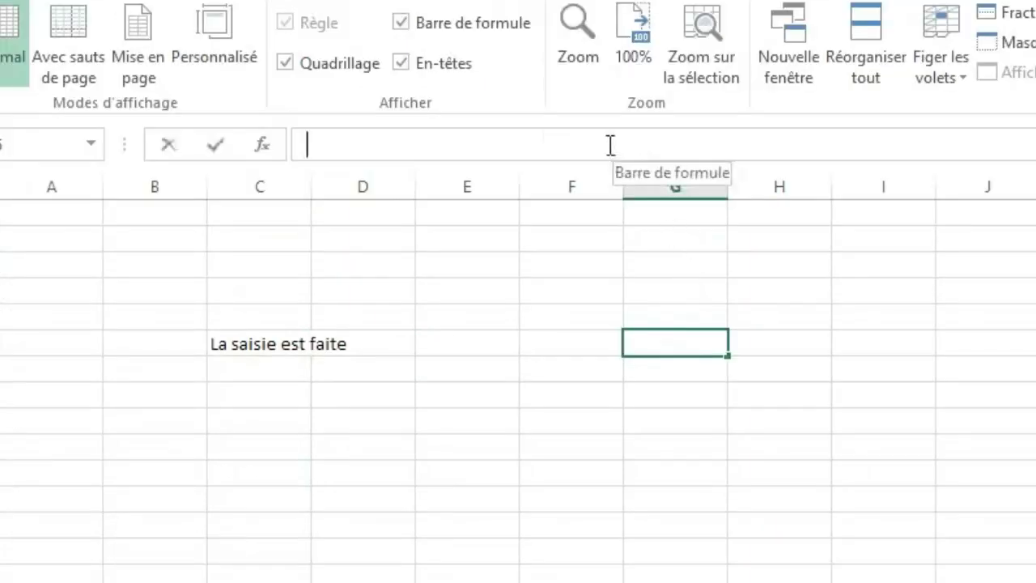
type("La ")
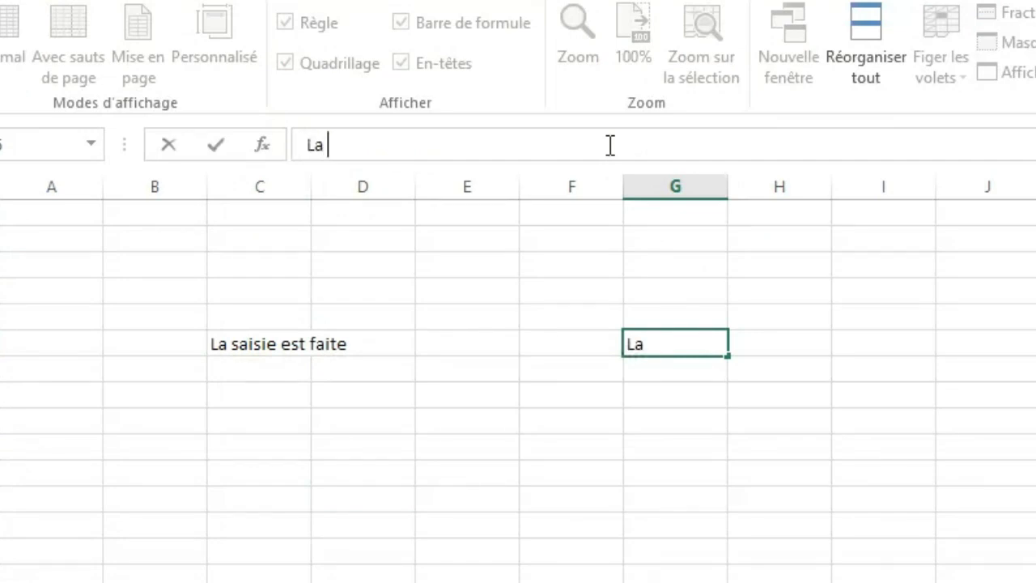
type("saisie d")
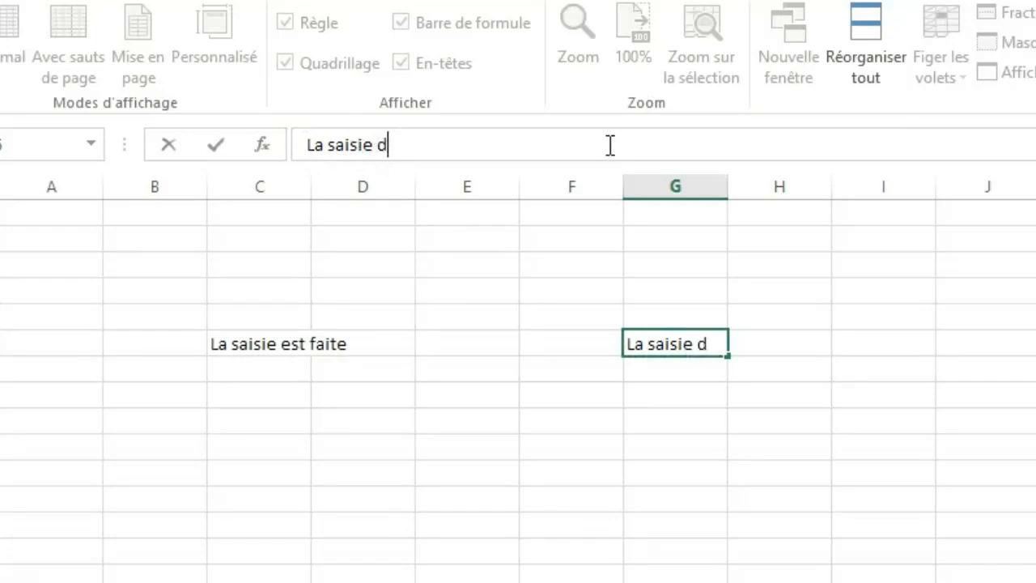
type("ans la ")
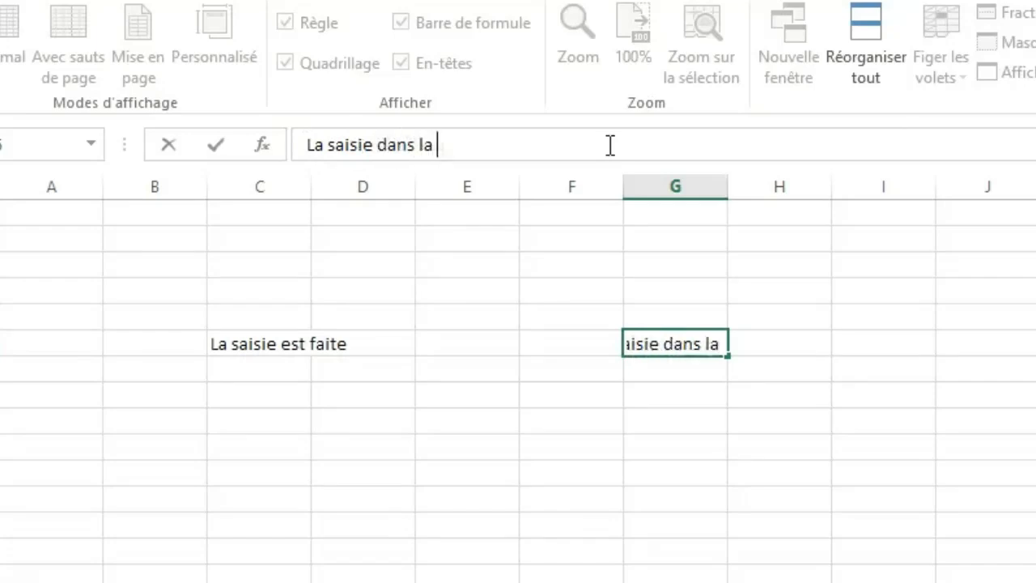
type("barre des")
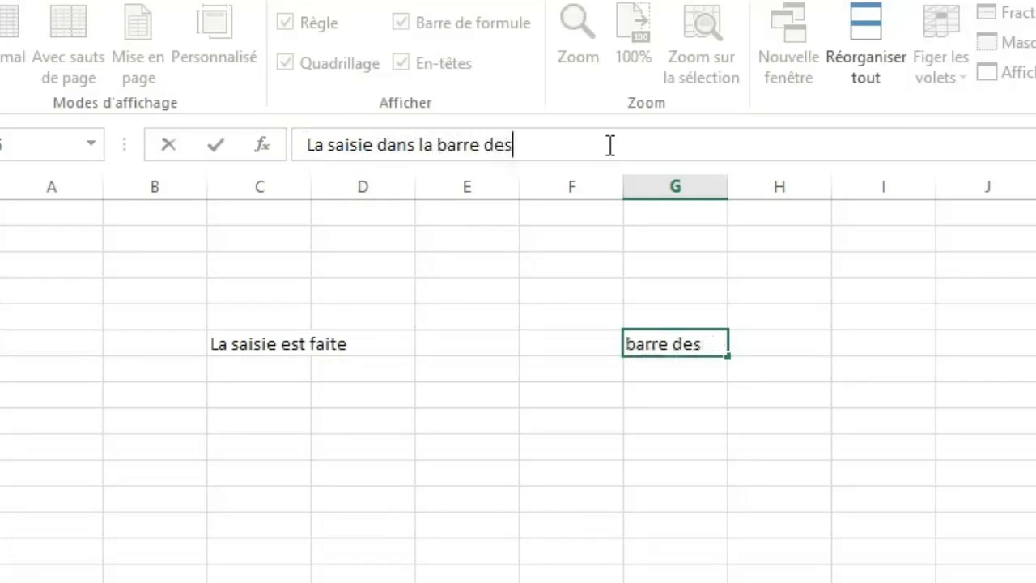
type(" formule")
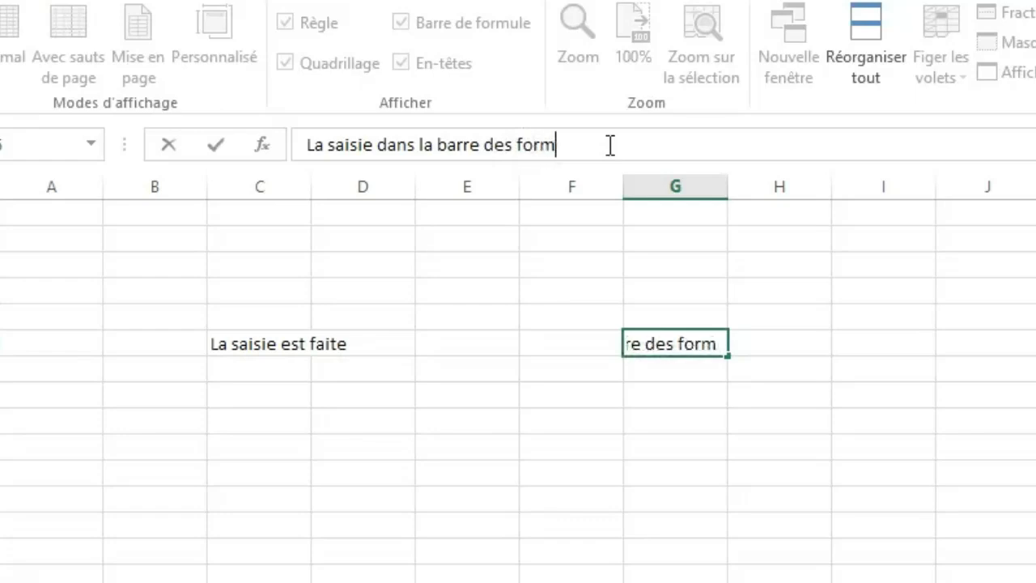
key("Return")
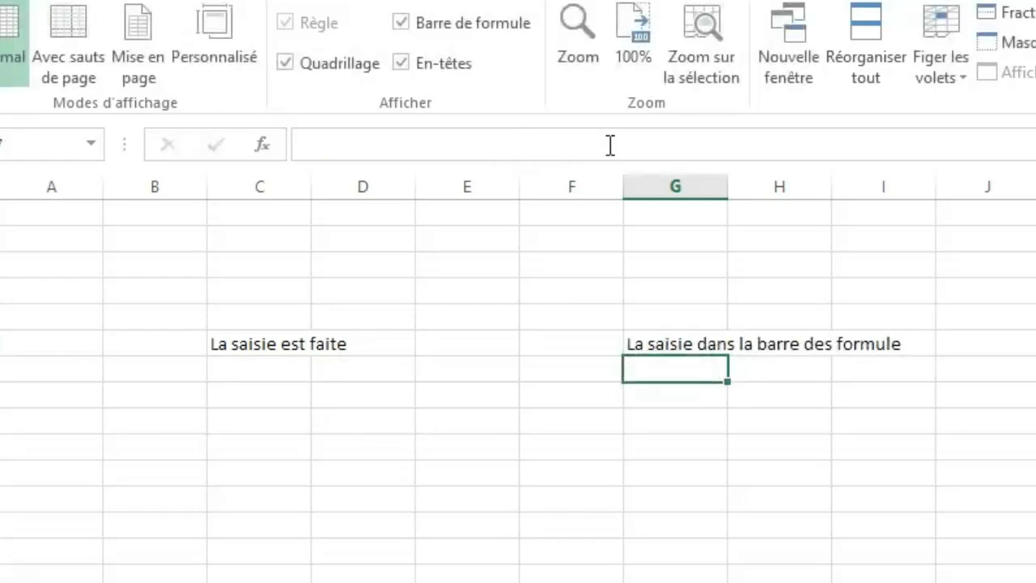
left_click(714, 468)
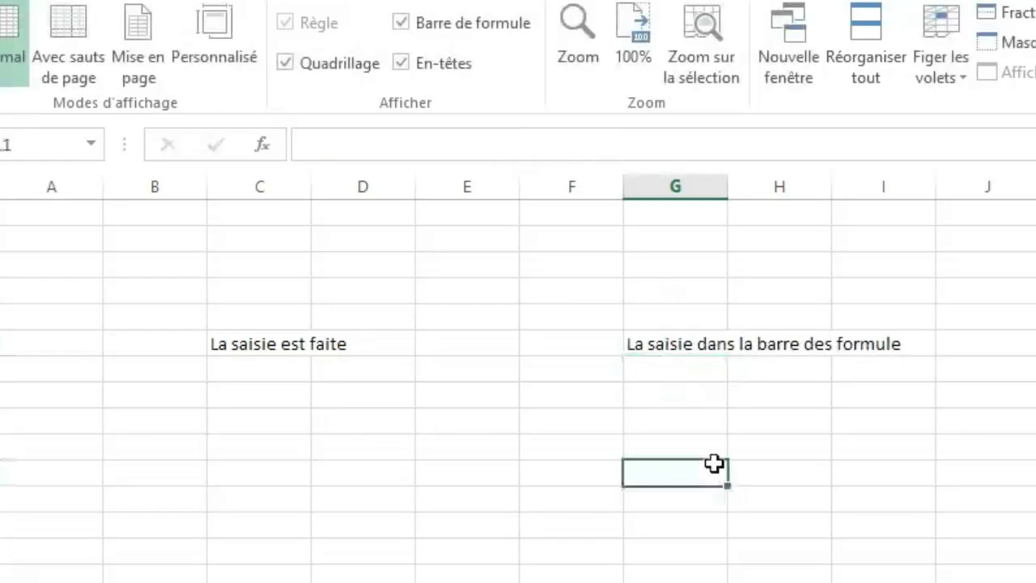
left_click(540, 324)
left_click(578, 445)
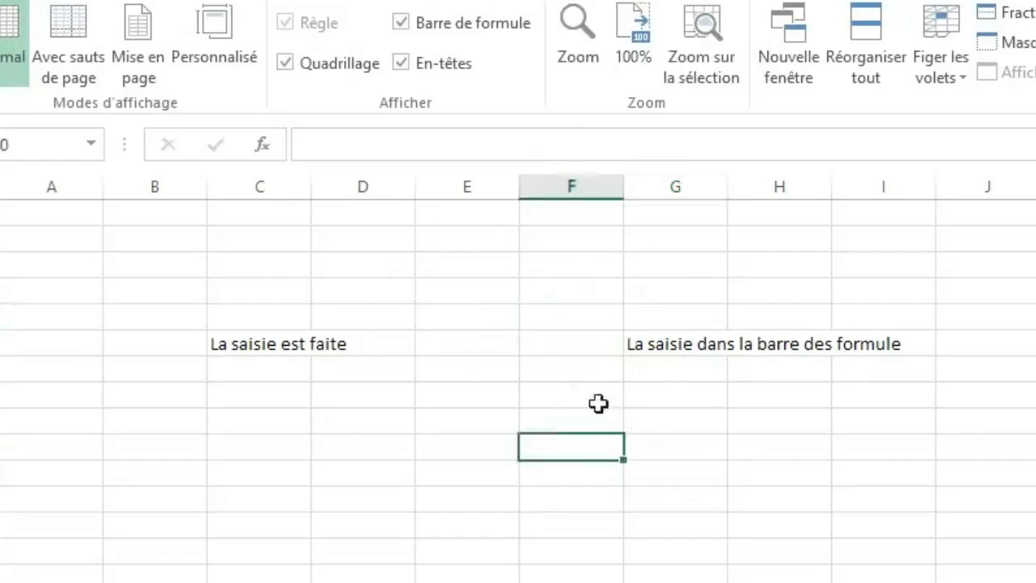
Select the text cells G6, C6 and G6 again to compare their contents in the formula bar.
left_click(656, 345)
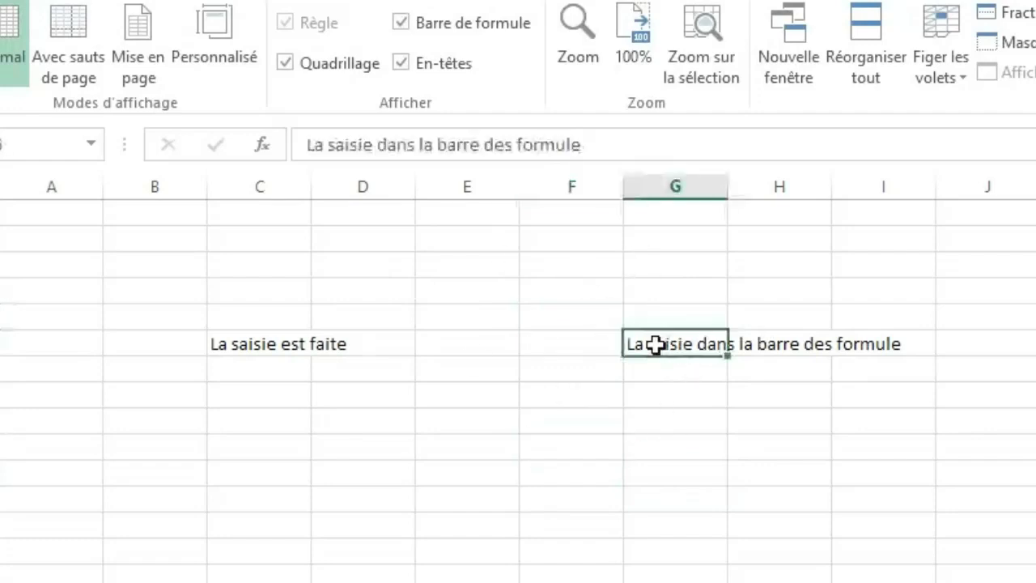
left_click(222, 346)
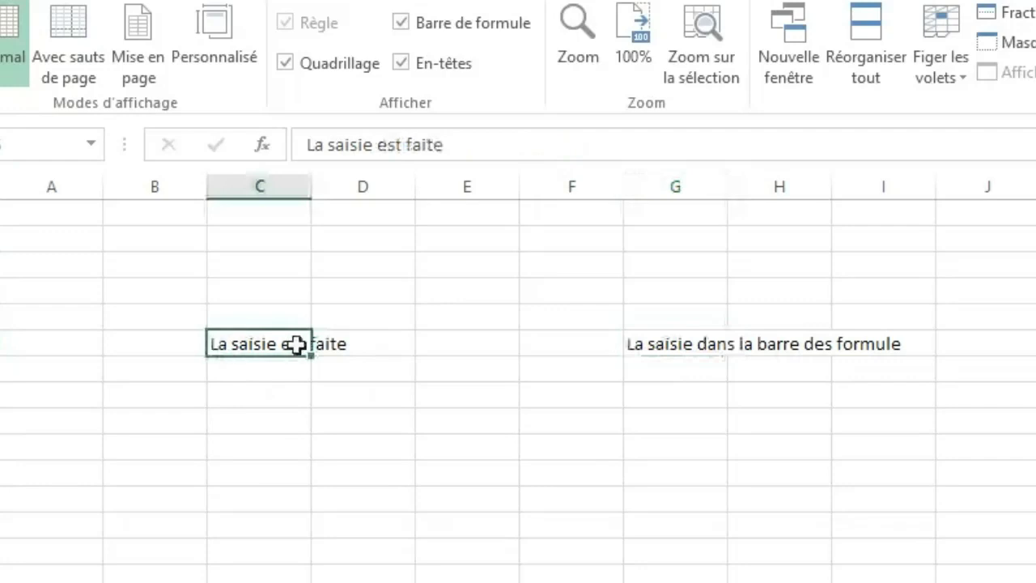
left_click(638, 345)
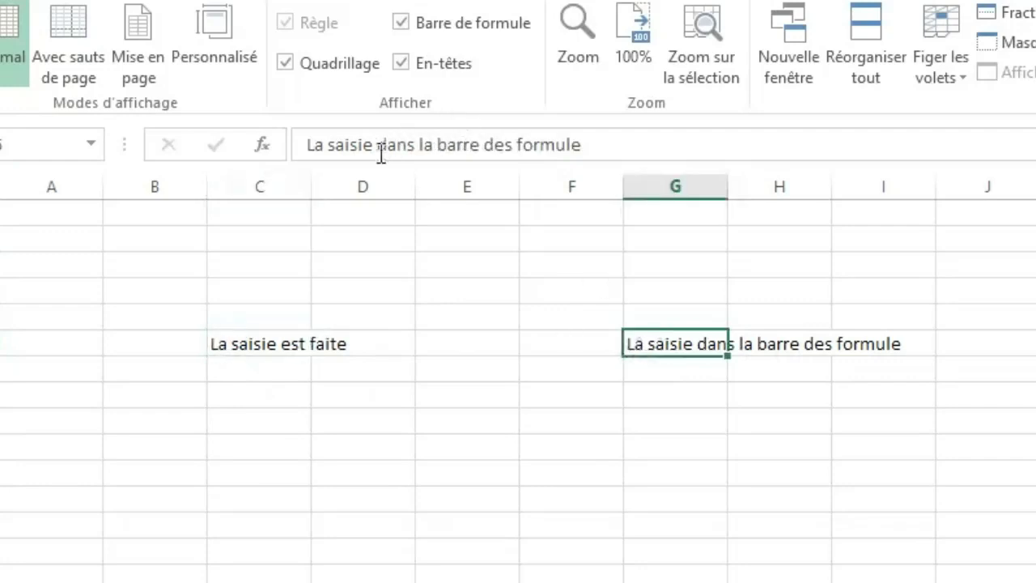
left_click(504, 377)
left_click(625, 478)
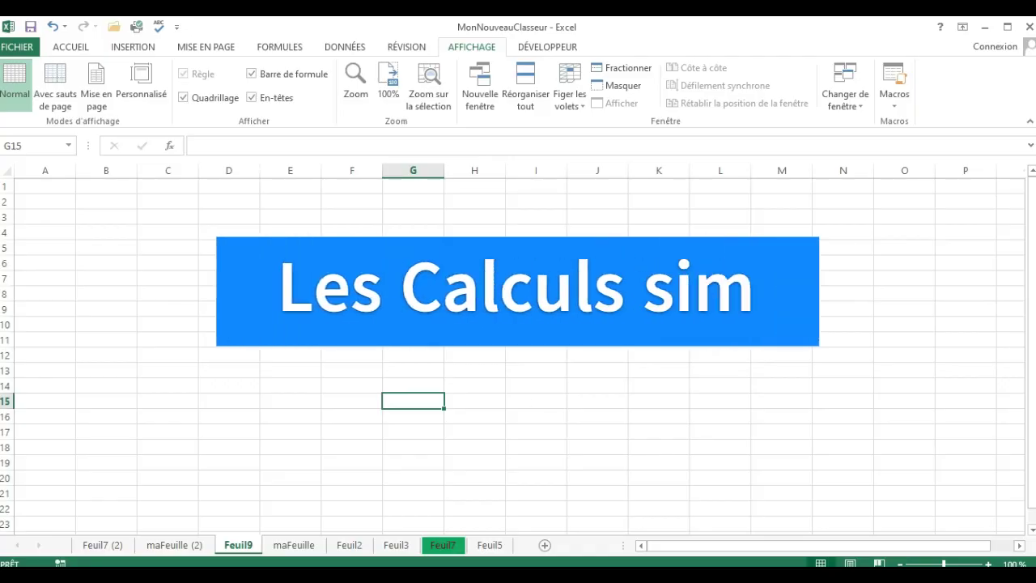
left_click(413, 293)
key("BackSpace")
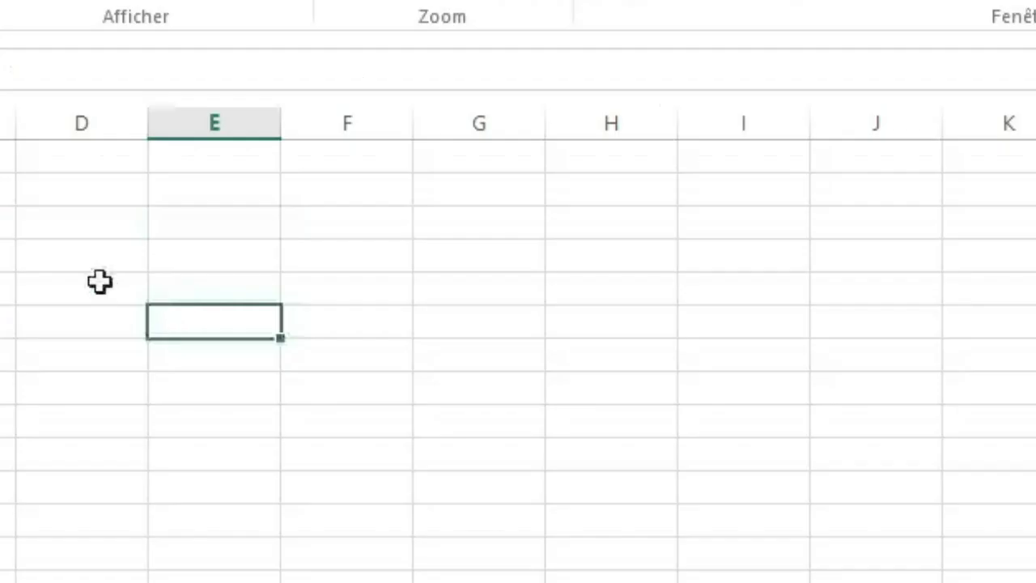
Enter the addition formula =5+4 in cell D3.
left_click(236, 245)
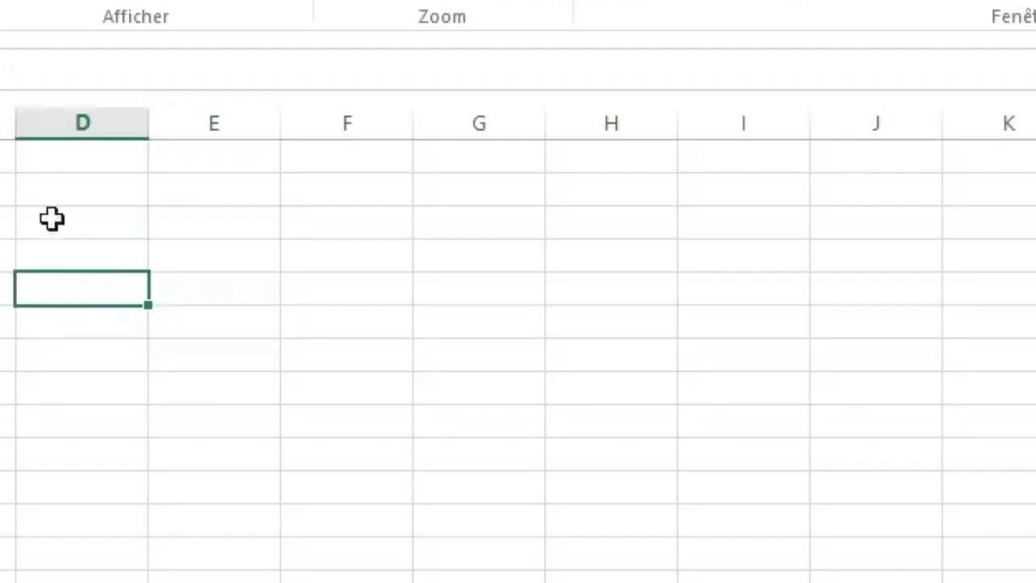
left_click(215, 215)
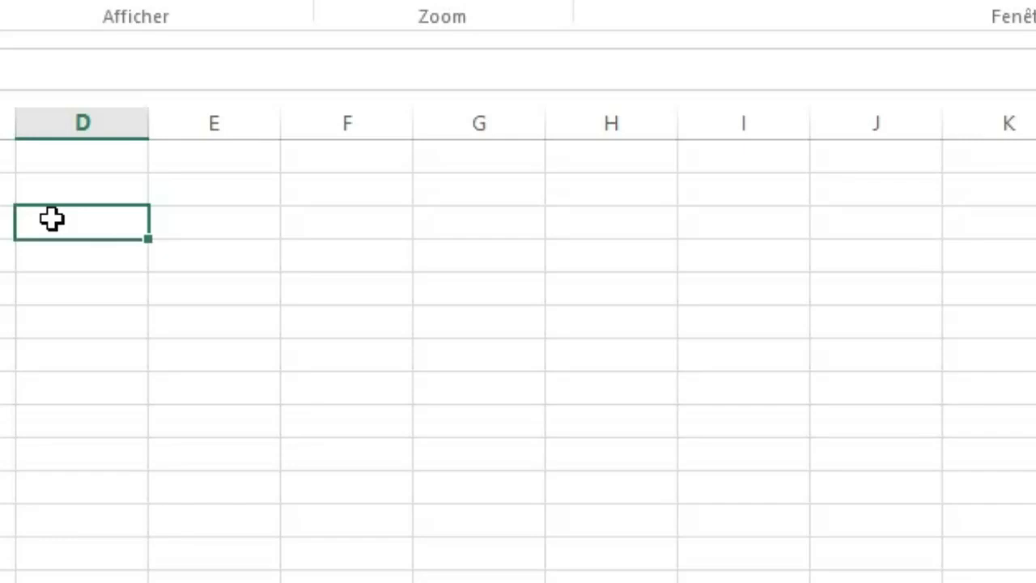
type("=5")
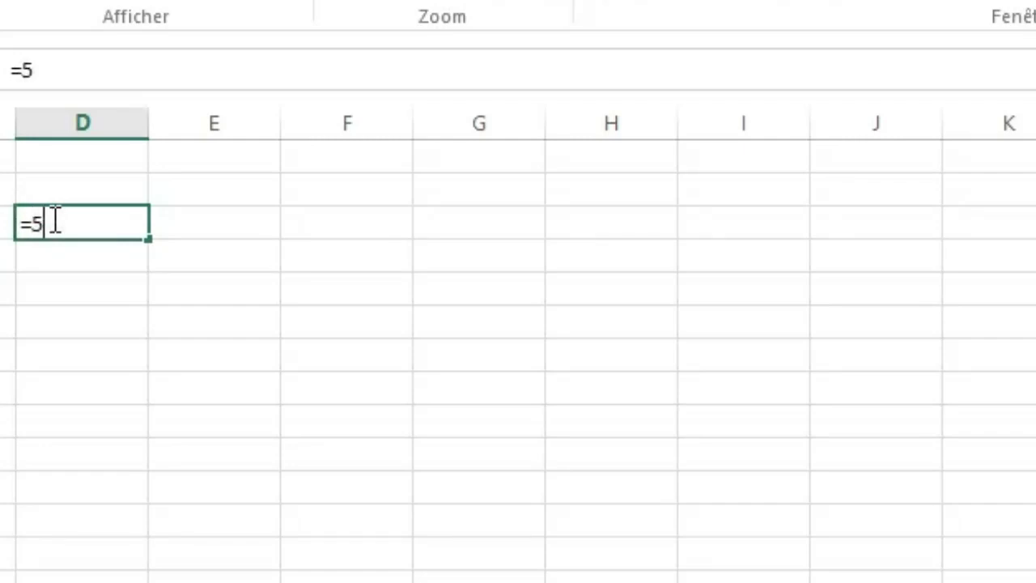
type("+4")
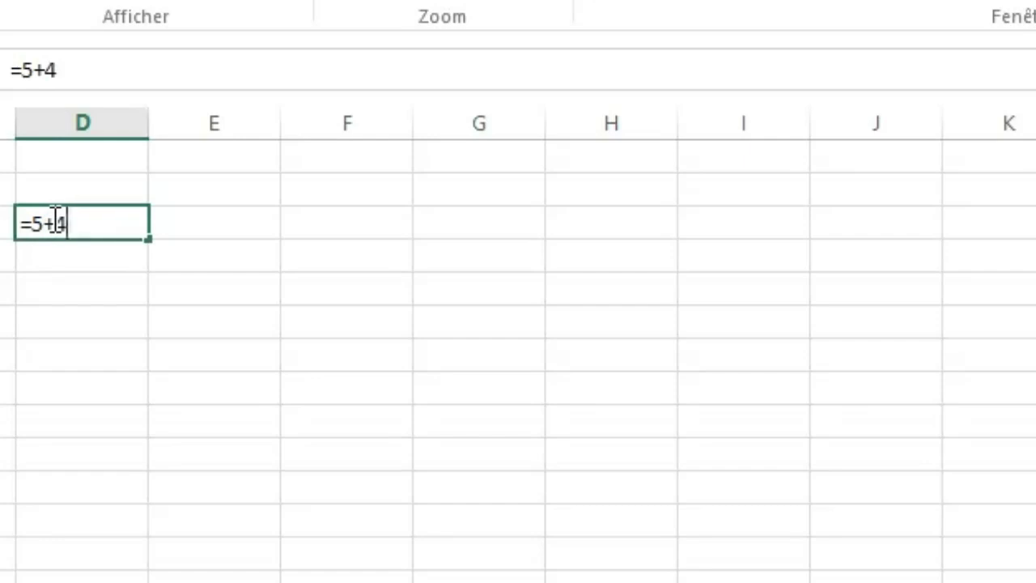
key("Return")
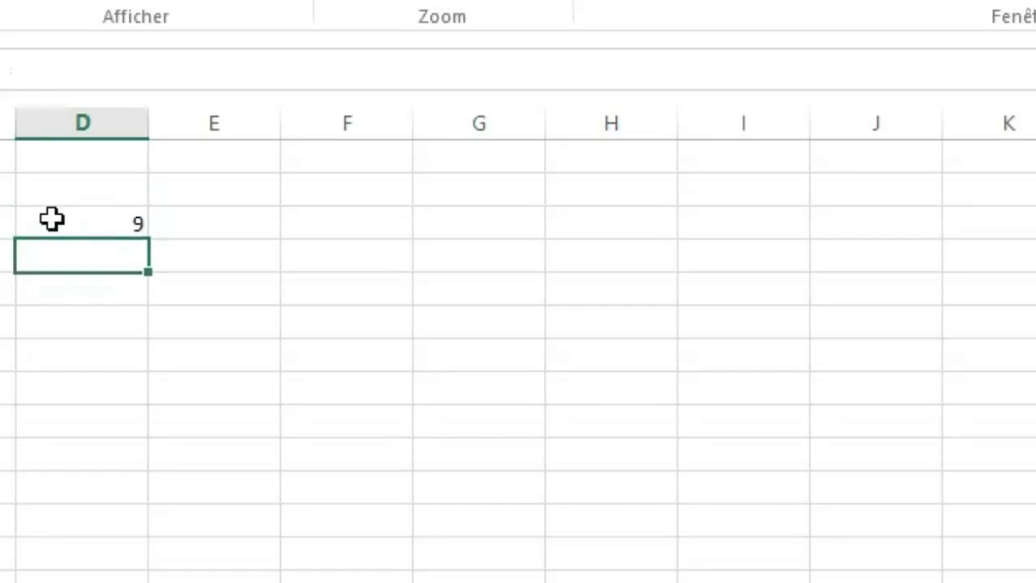
Enter the division formula =12/3 in cell F3.
left_click(308, 247)
left_click(322, 223)
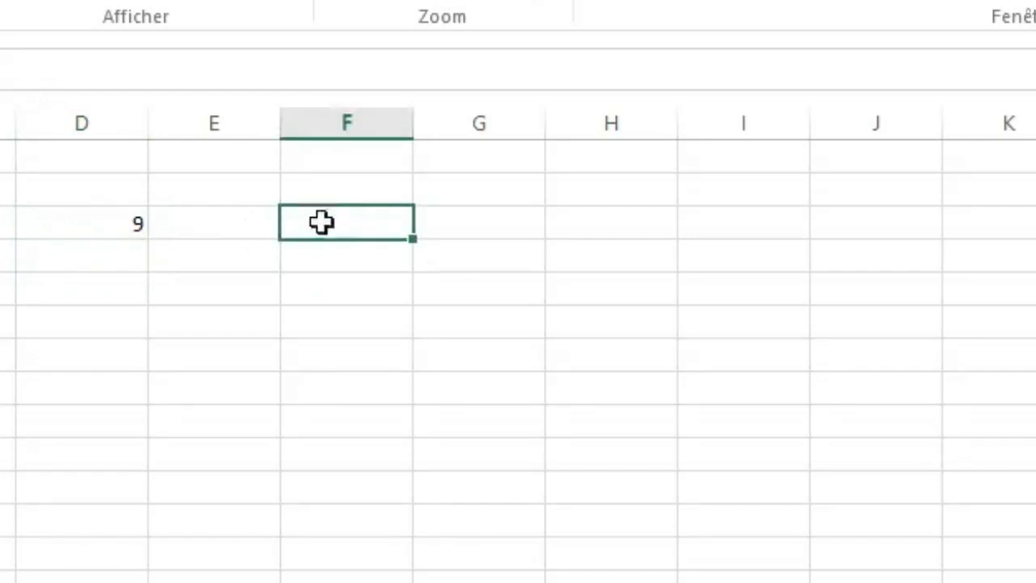
type("+")
key("BackSpace")
type("=12")
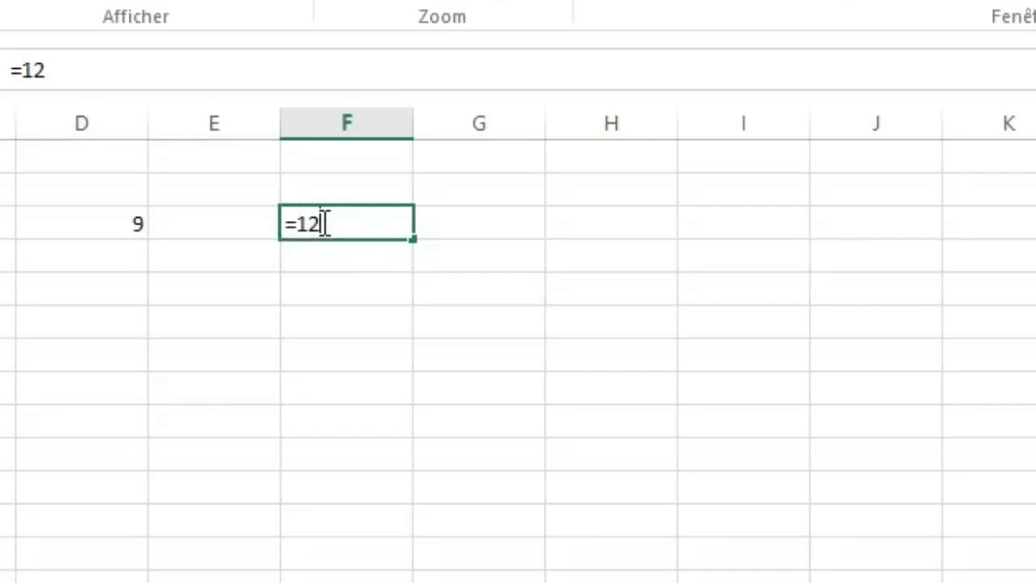
type("/3")
key("Return")
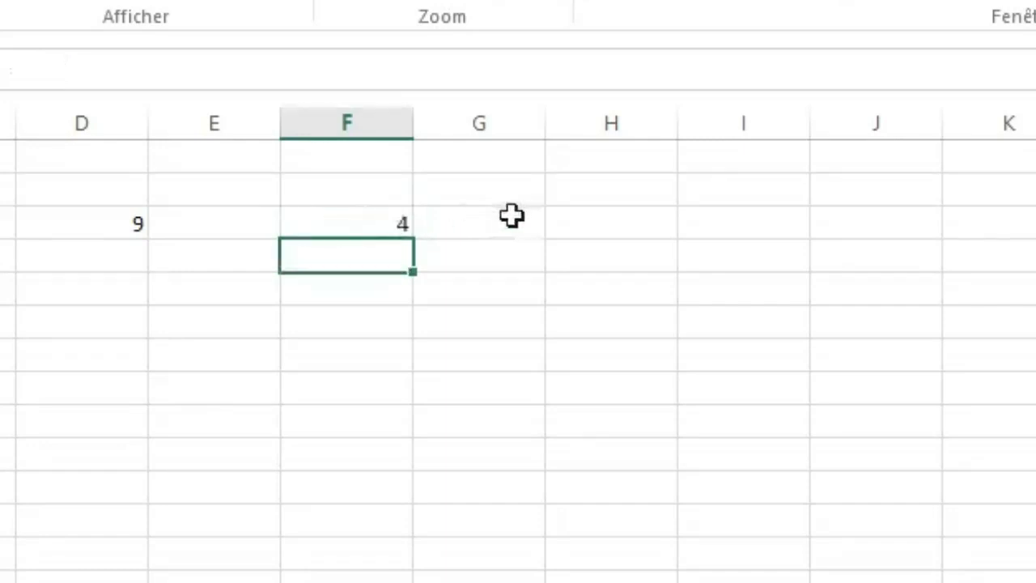
Enter the multiplication formula =2*5 in cell H3.
left_click(622, 225)
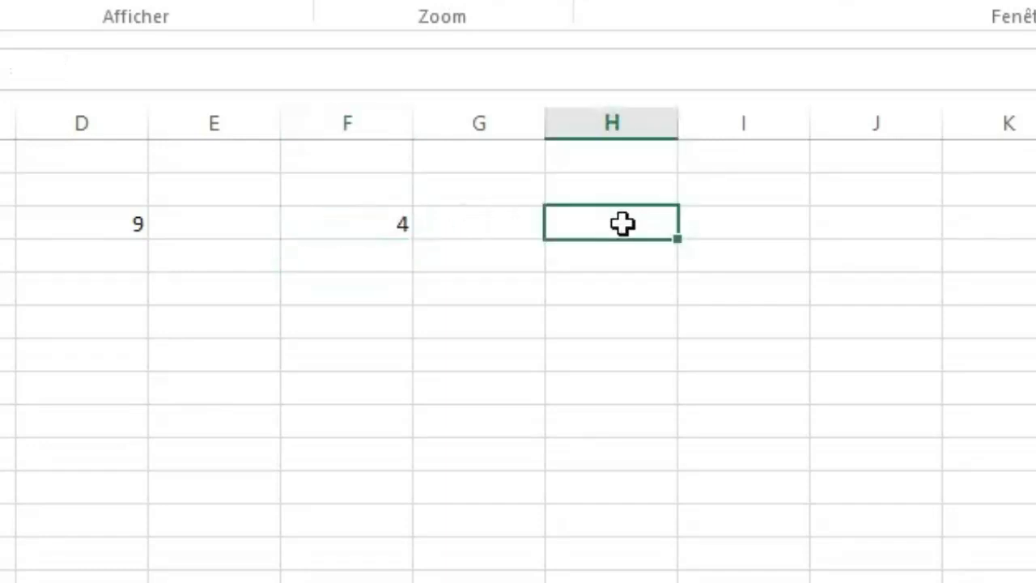
type("+")
key("BackSpace")
type("=2")
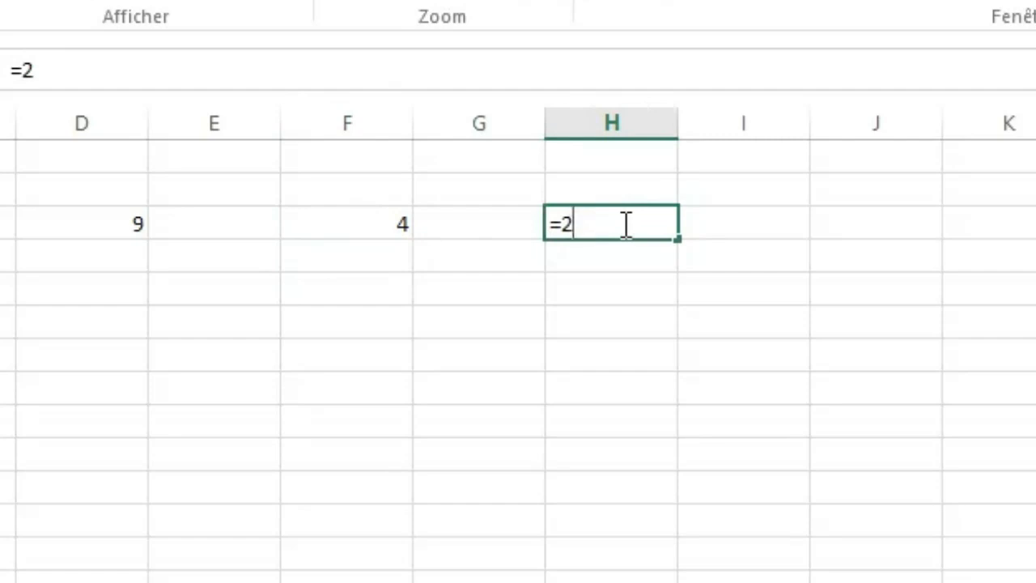
type("*5")
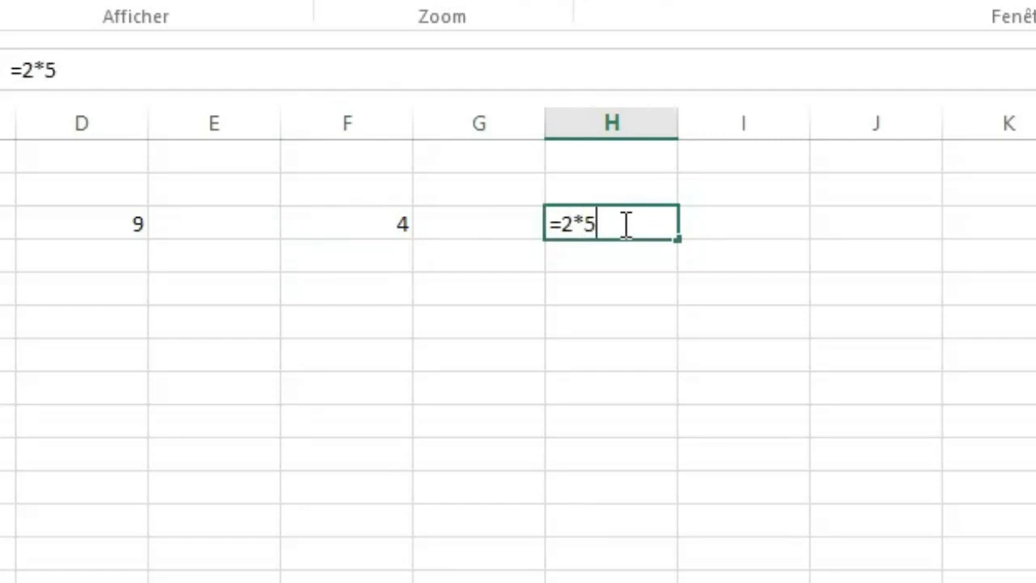
key("Return")
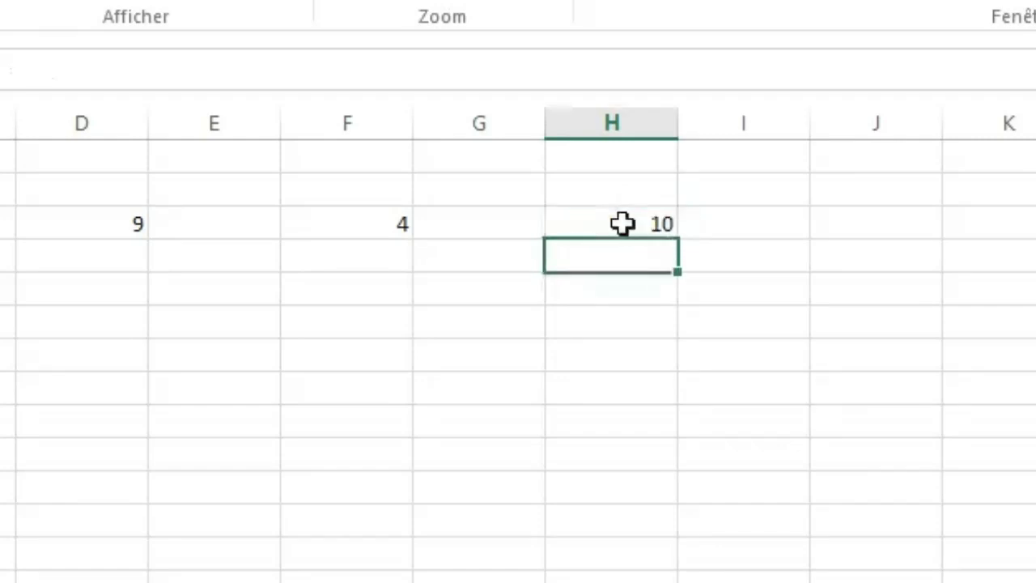
Enter 10-8 in cell J3 without a leading equals sign.
left_click(789, 215)
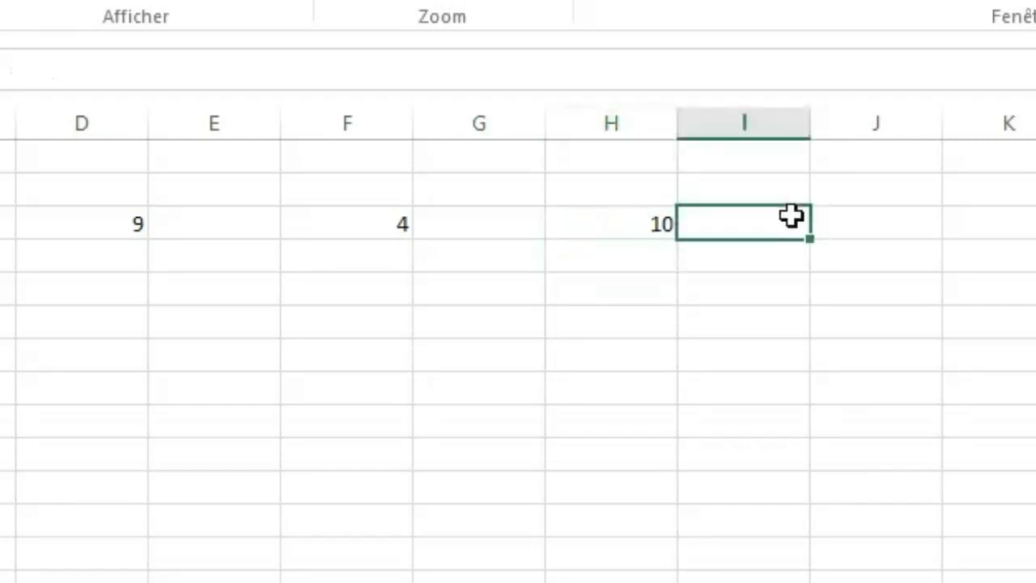
left_click(860, 225)
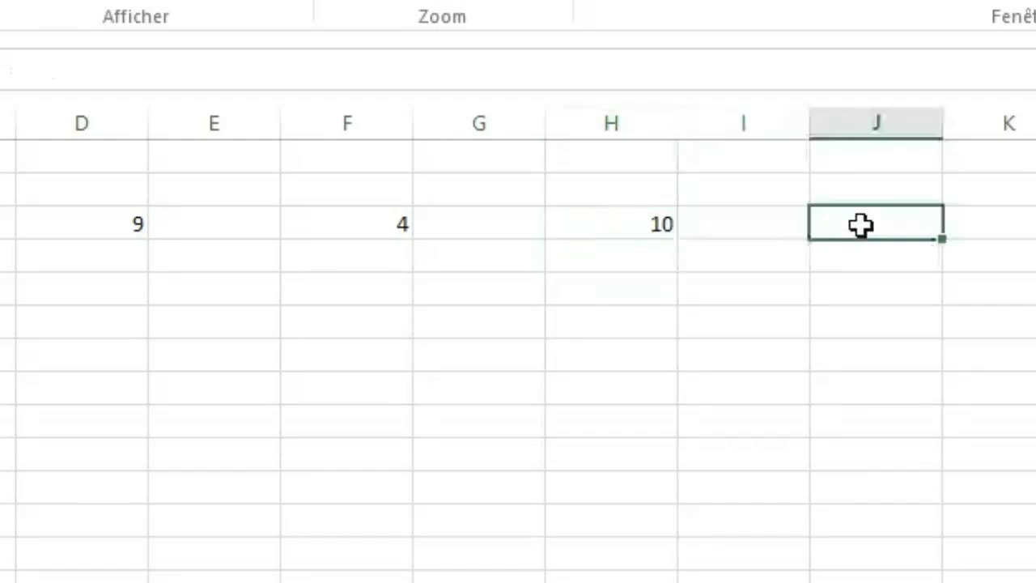
type("10")
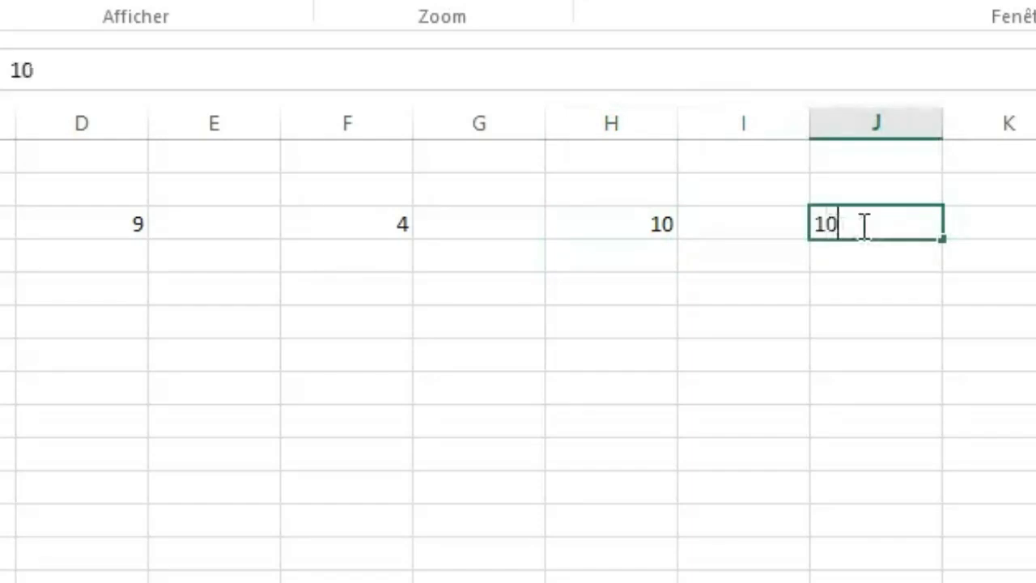
type("-5")
key("BackSpace")
type("8")
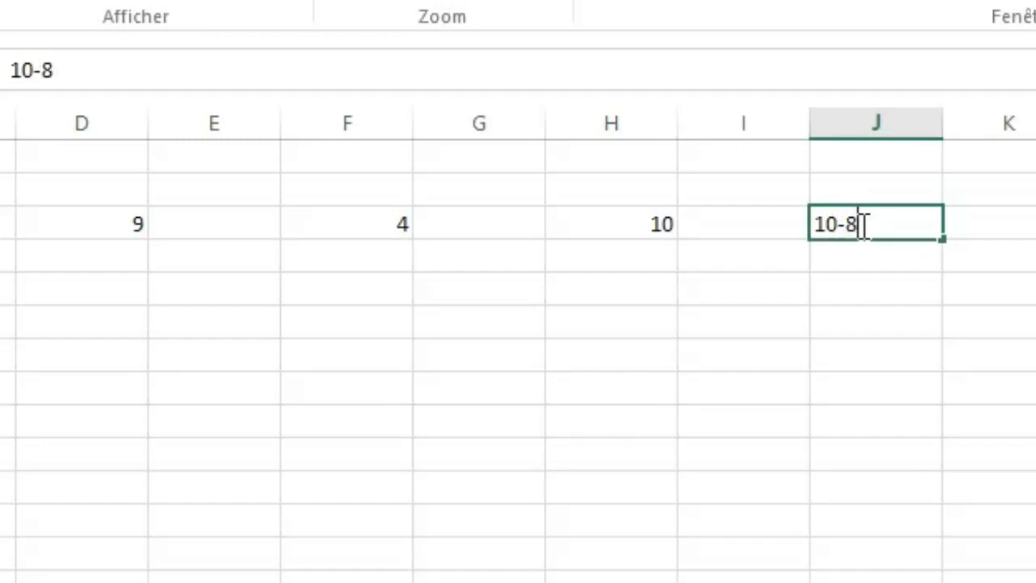
key("Return")
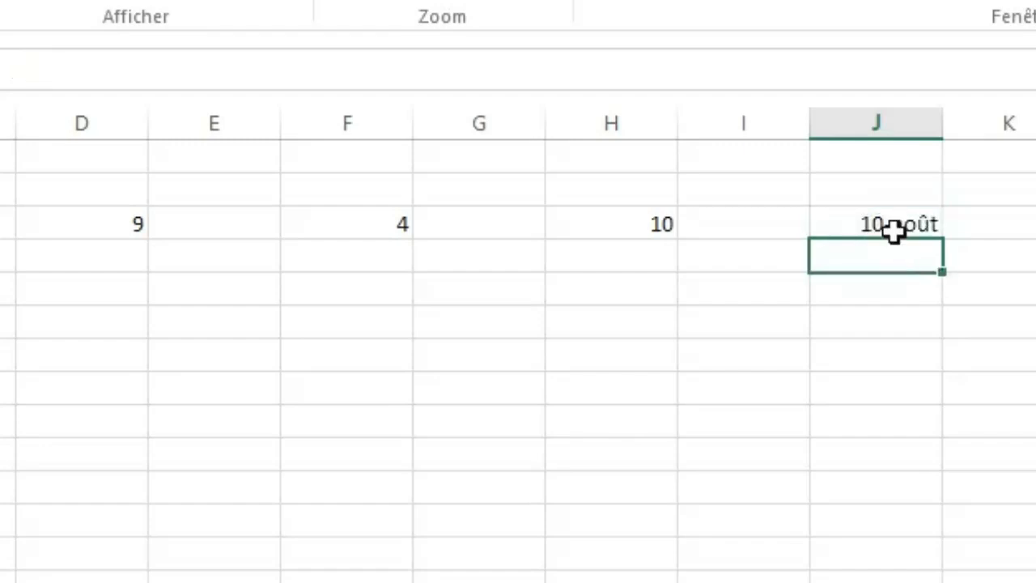
Replace the content of cell J3 with the subtraction formula =10-8.
double_click(892, 225)
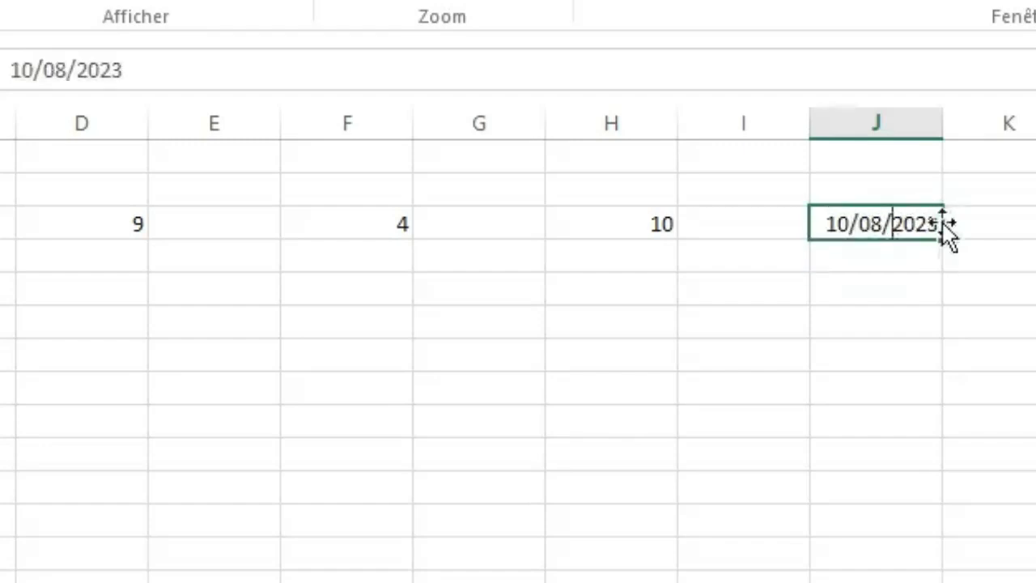
left_click_drag(939, 224, 778, 222)
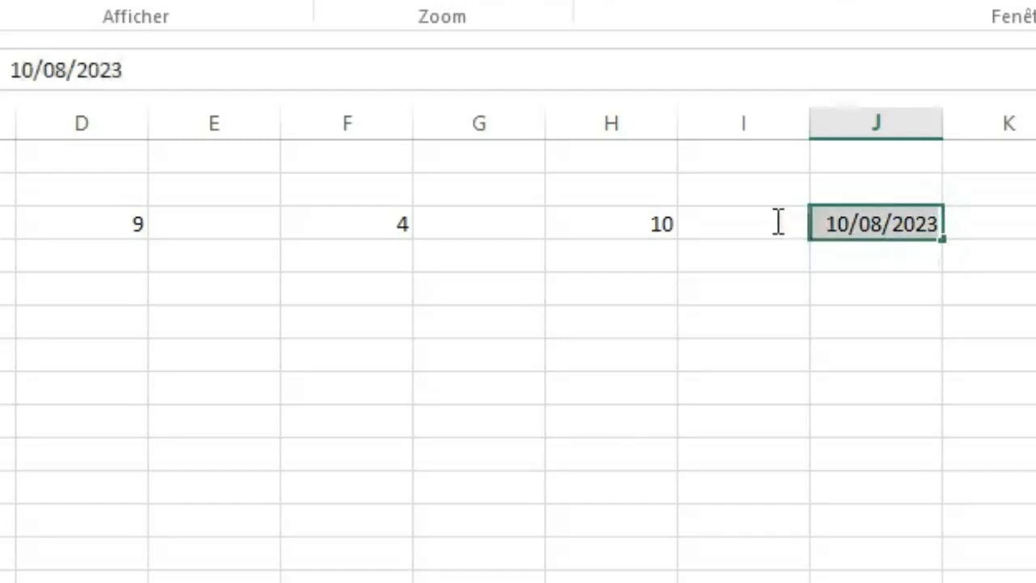
type("1")
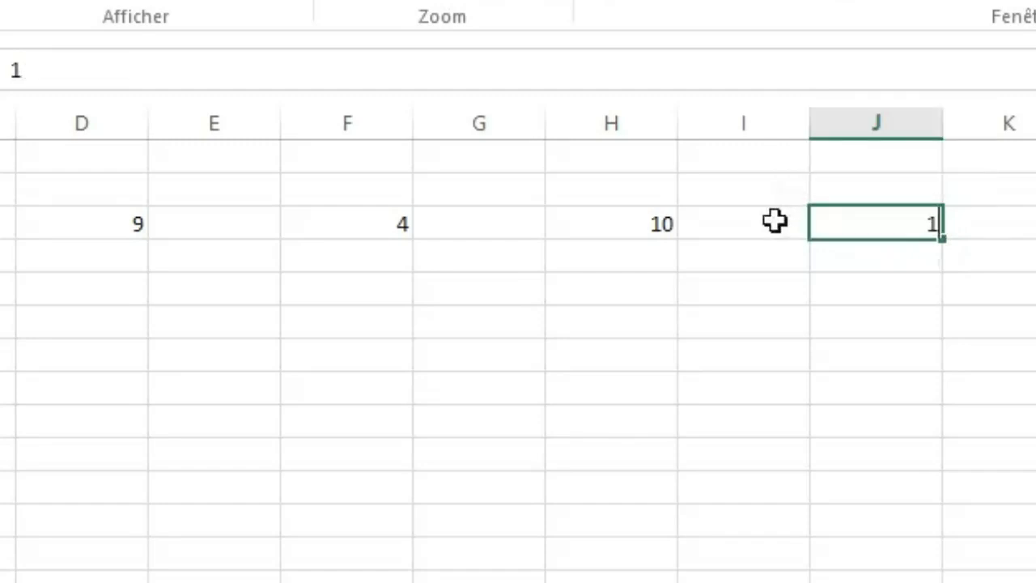
key("BackSpace")
type("+")
key("BackSpace")
type("=10")
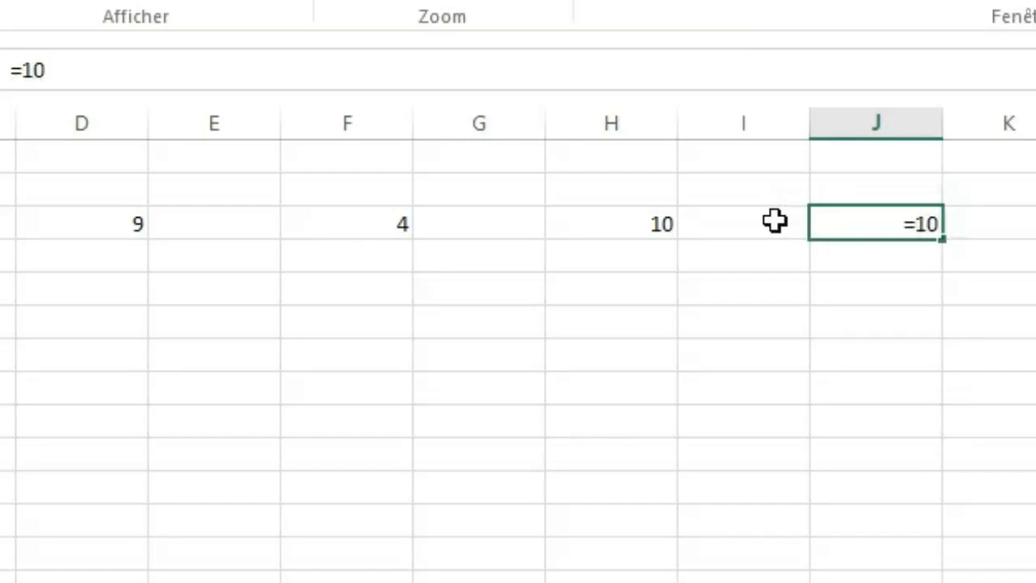
type("-")
type("8")
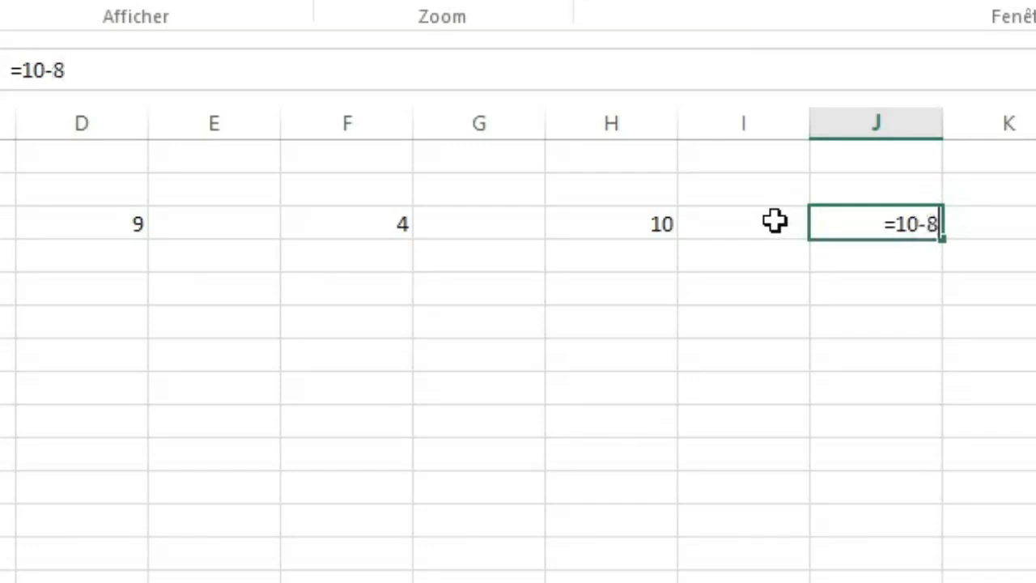
key("Return")
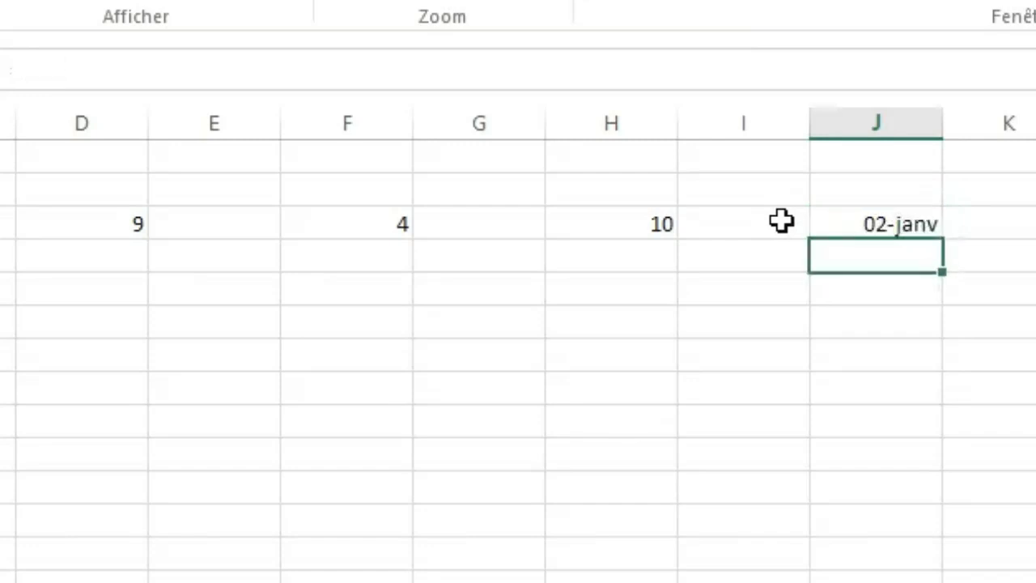
Apply the Nombre number format to the whole of column J.
left_click(886, 221)
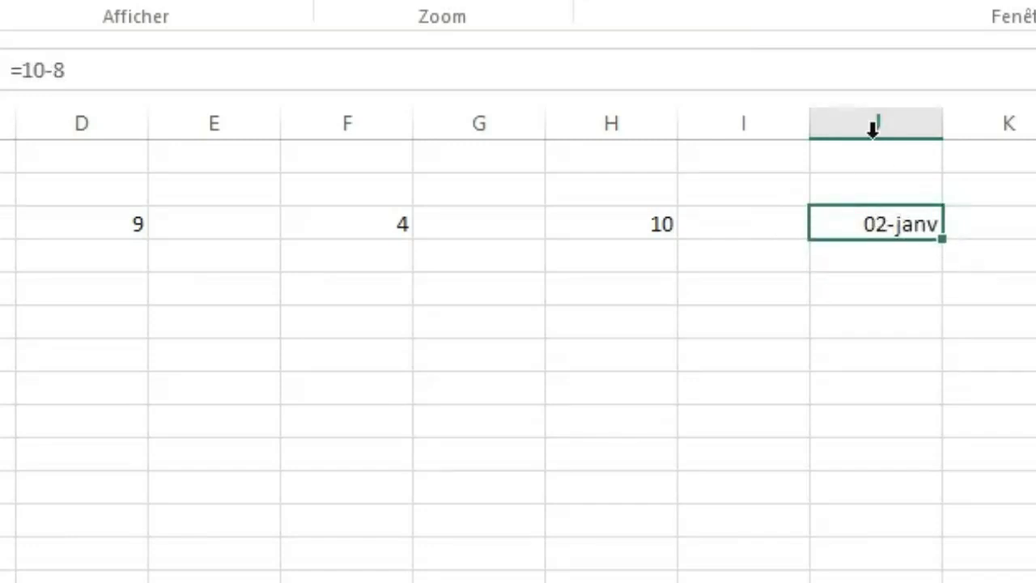
left_click(875, 126)
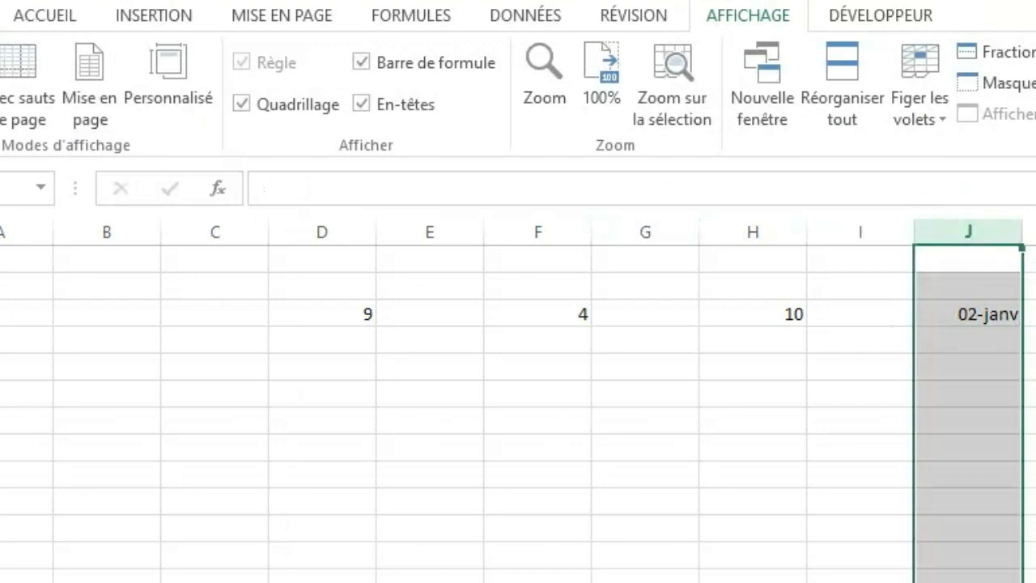
left_click(45, 15)
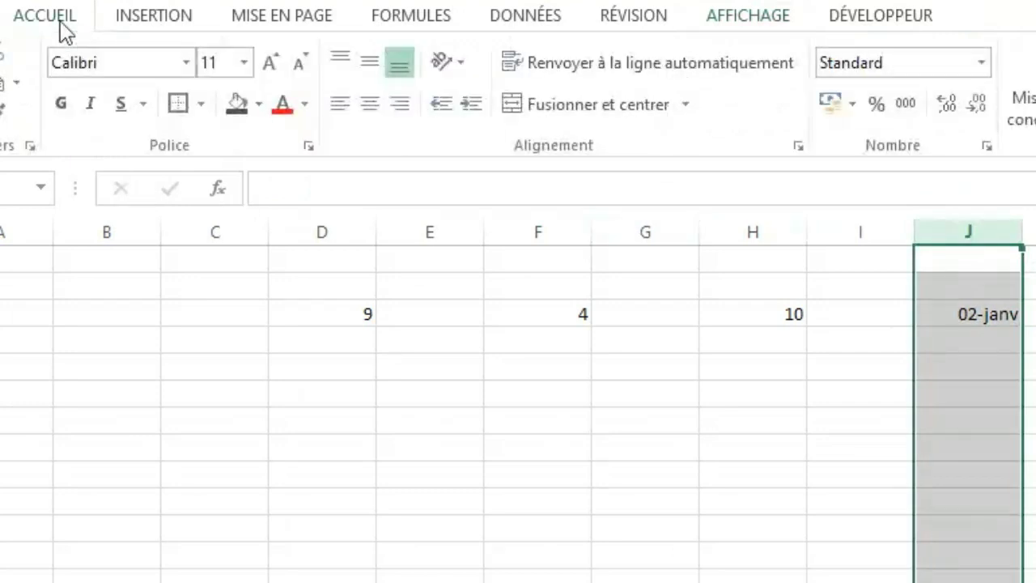
left_click(981, 65)
left_click(980, 65)
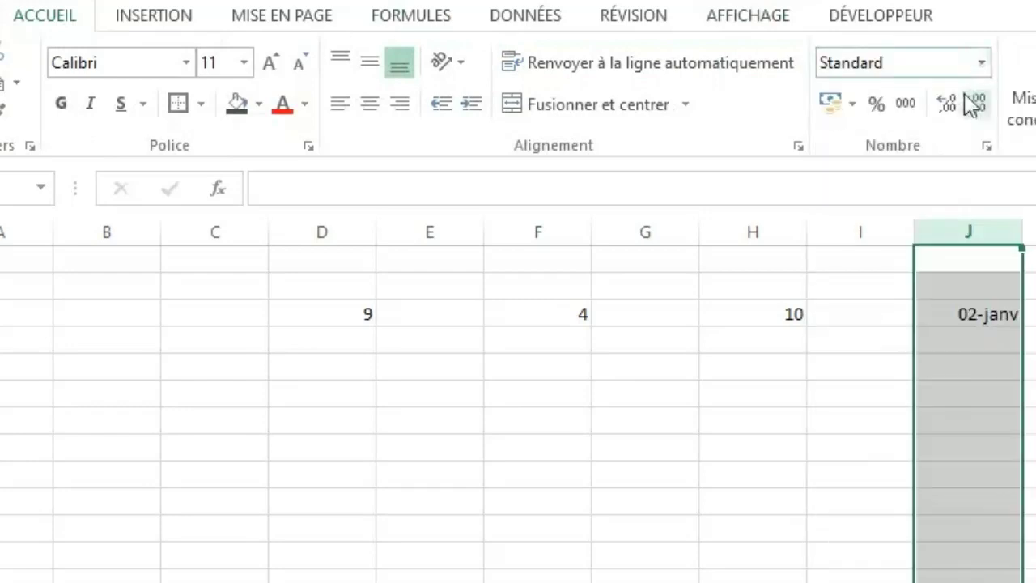
left_click(982, 68)
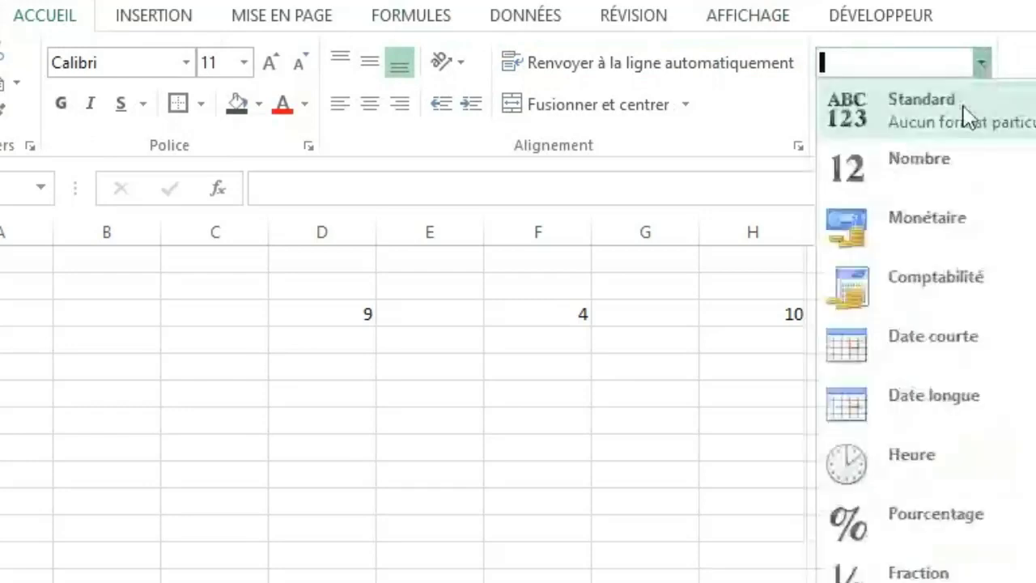
left_click(943, 163)
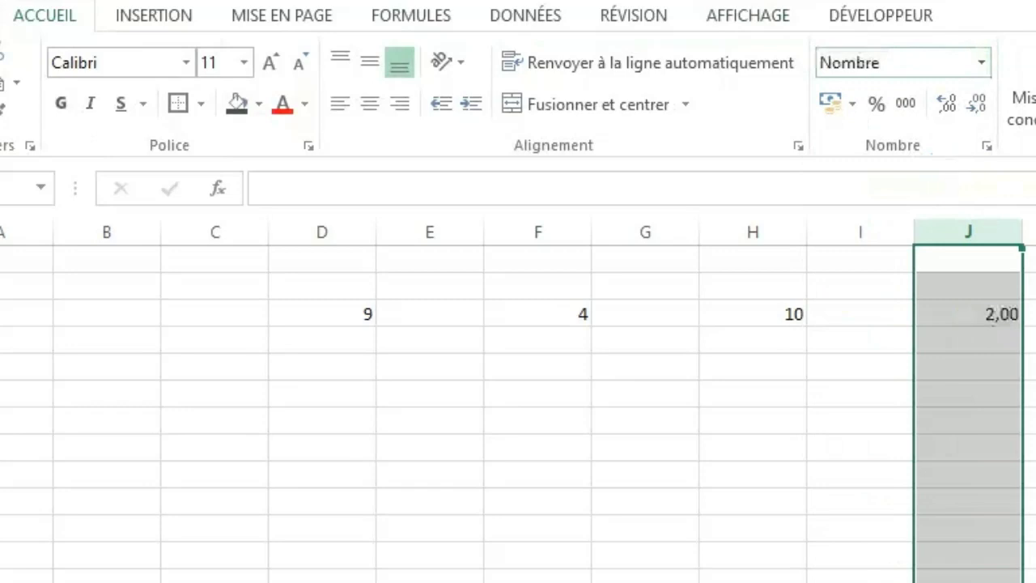
Reduce the number format of cell J3 by two decimal places so it uses no decimals.
left_click(1029, 395)
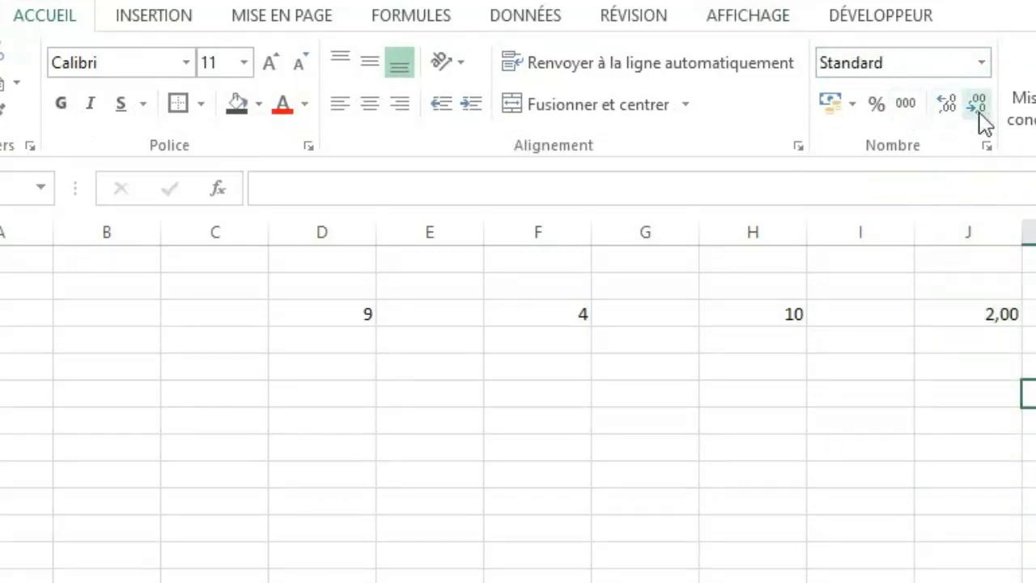
left_click(980, 306)
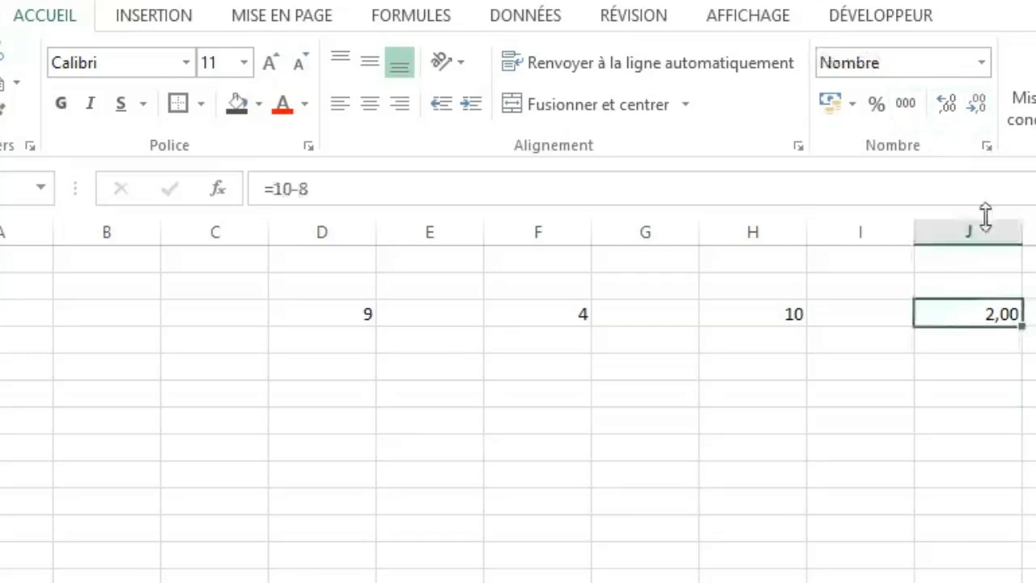
left_click(978, 105)
left_click(978, 105)
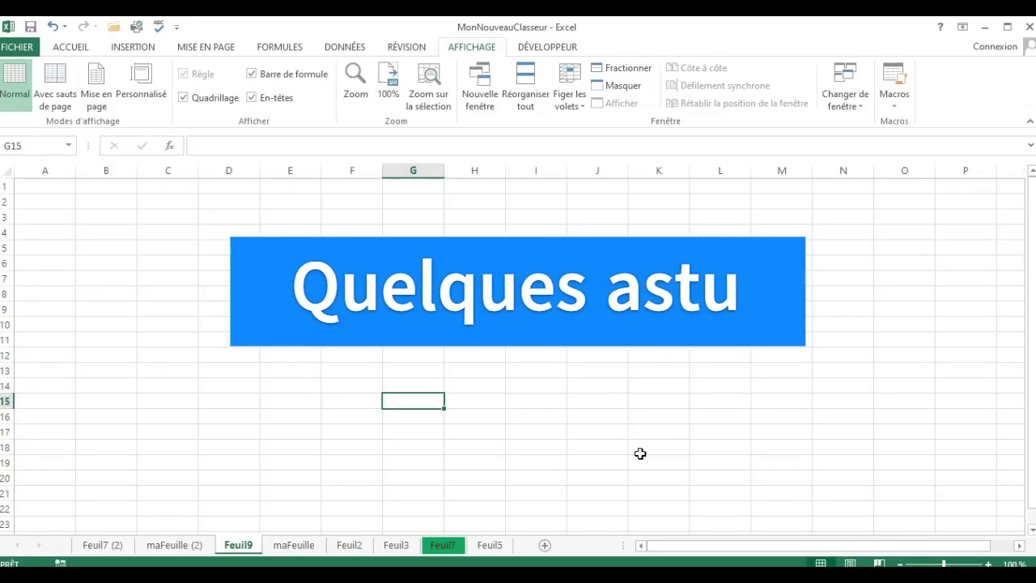
left_click(351, 293)
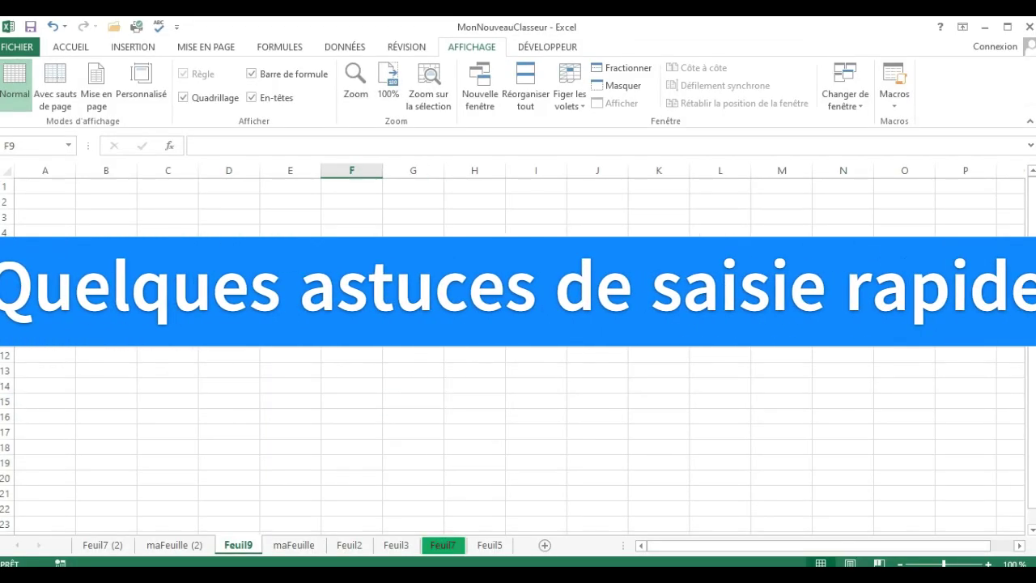
left_click(413, 294)
key("BackSpace")
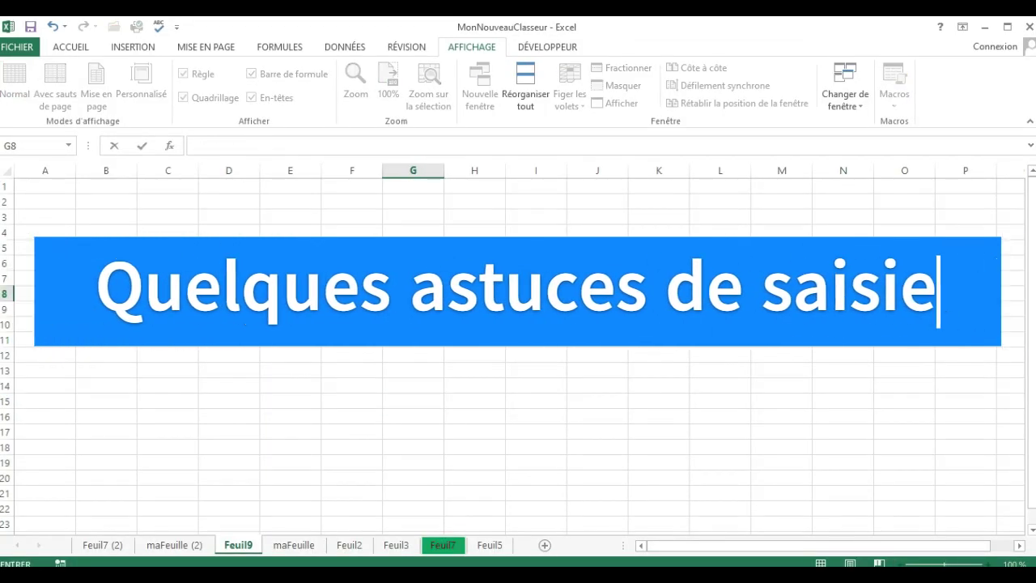
left_click(233, 279)
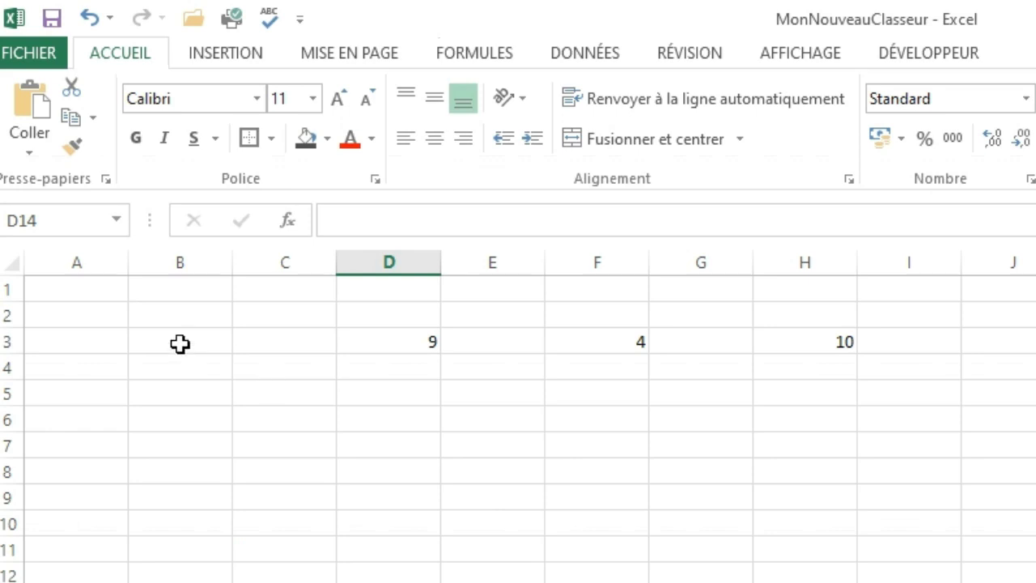
Enter the numbers 1, 2, 3 and 4 one below the other in cells B3 to B6.
left_click(180, 343)
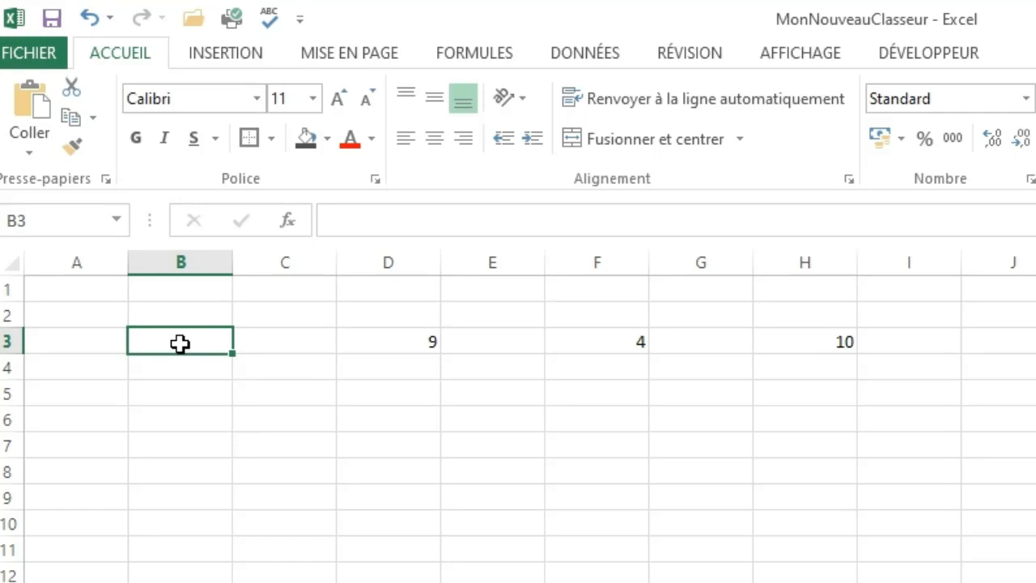
left_click(183, 368)
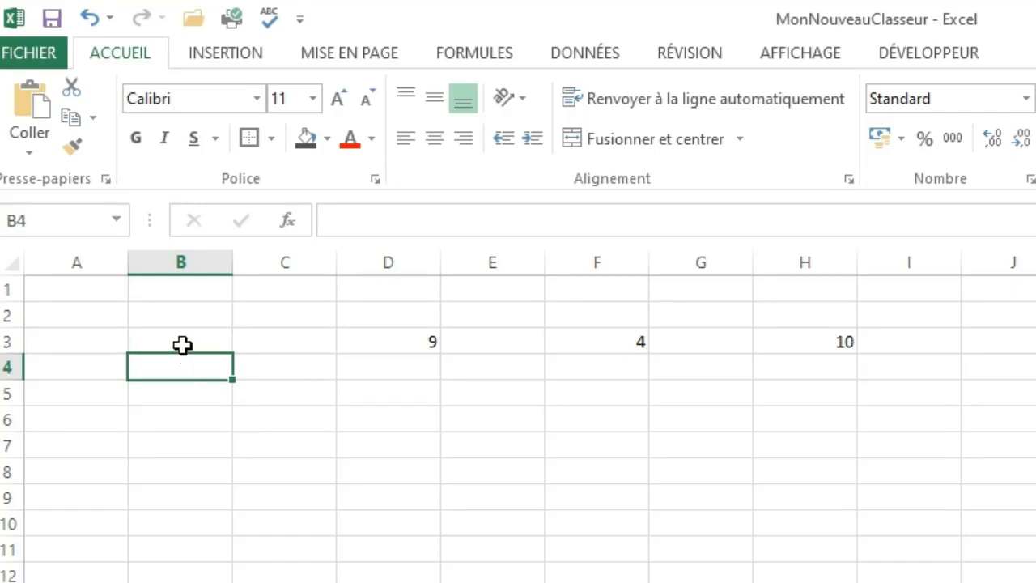
left_click(183, 345)
type("1")
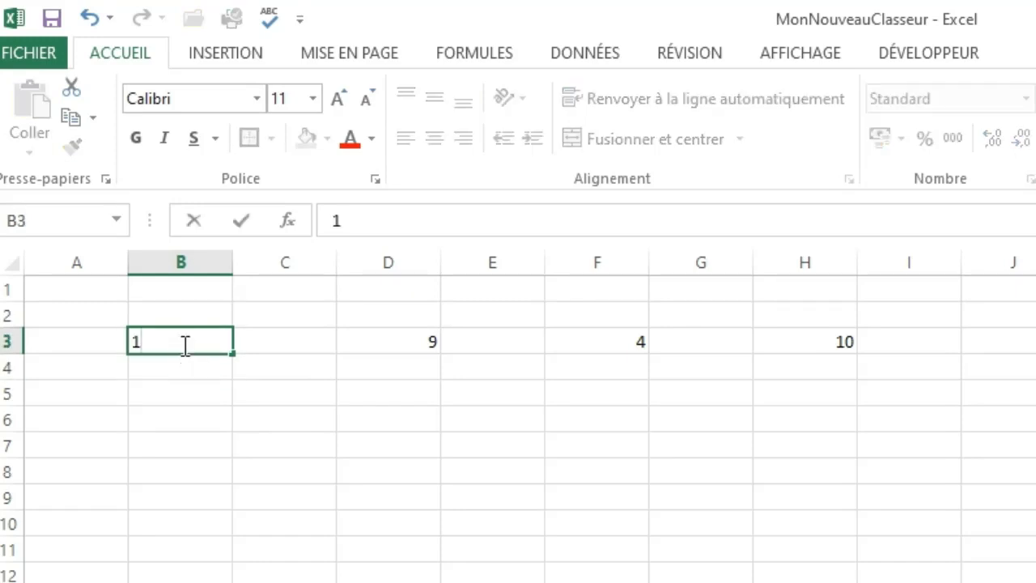
key("Return")
type("2")
key("Return")
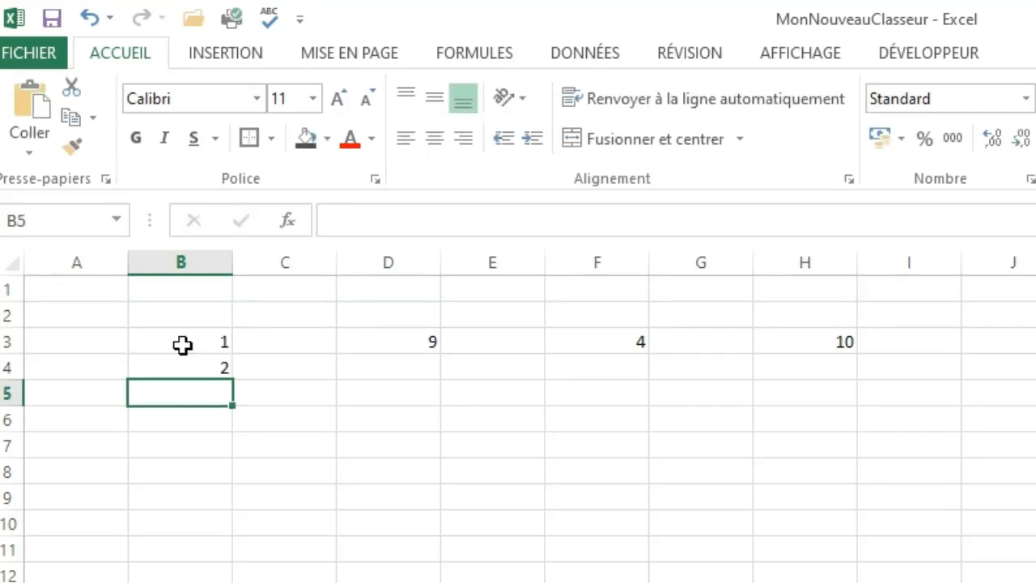
type("3")
key("Return")
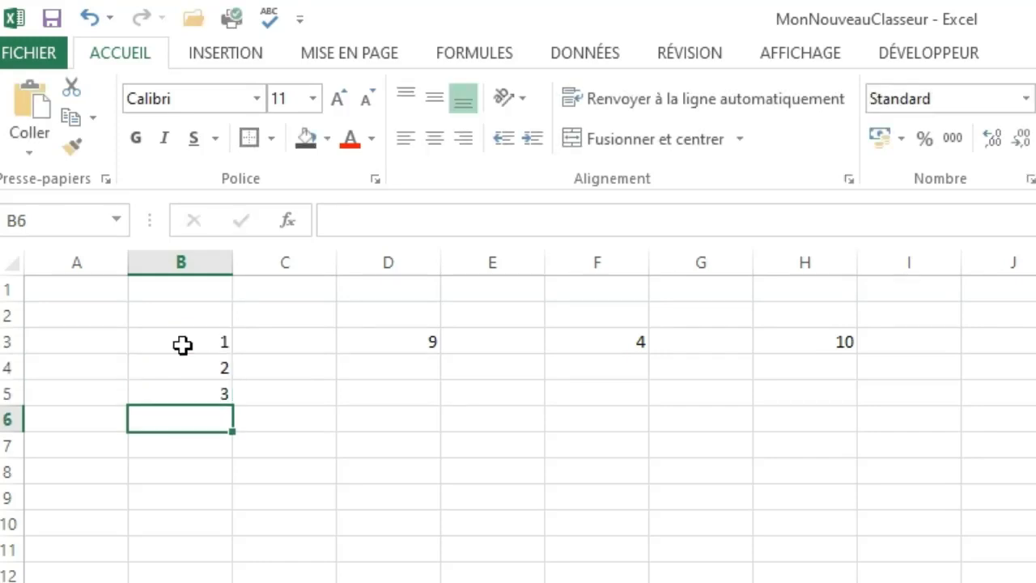
type("4")
key("Return")
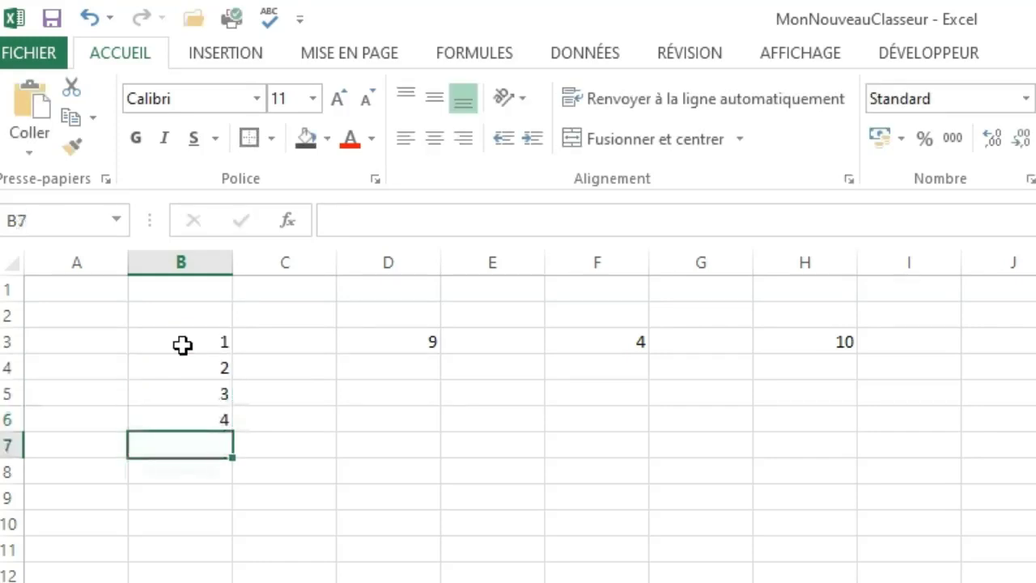
Enter the starting values 1 in cell C3 and 2 in cell C4.
left_click(290, 345)
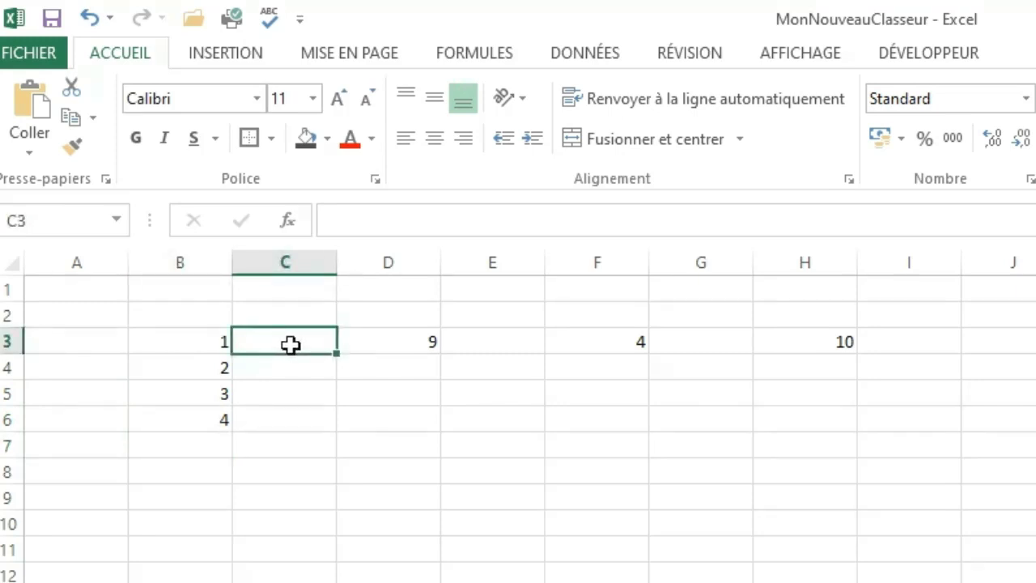
type("1")
key("Return")
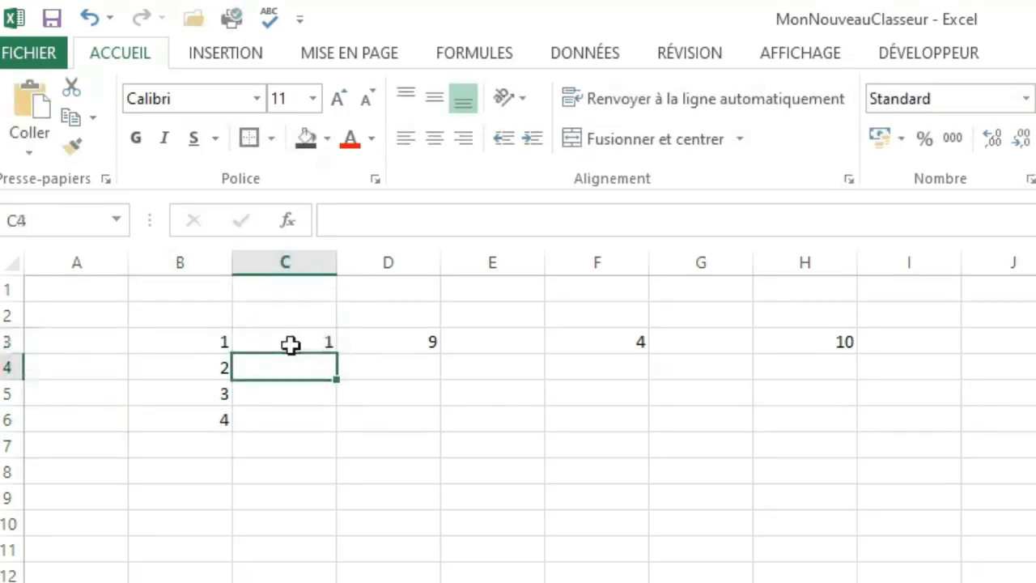
type("2")
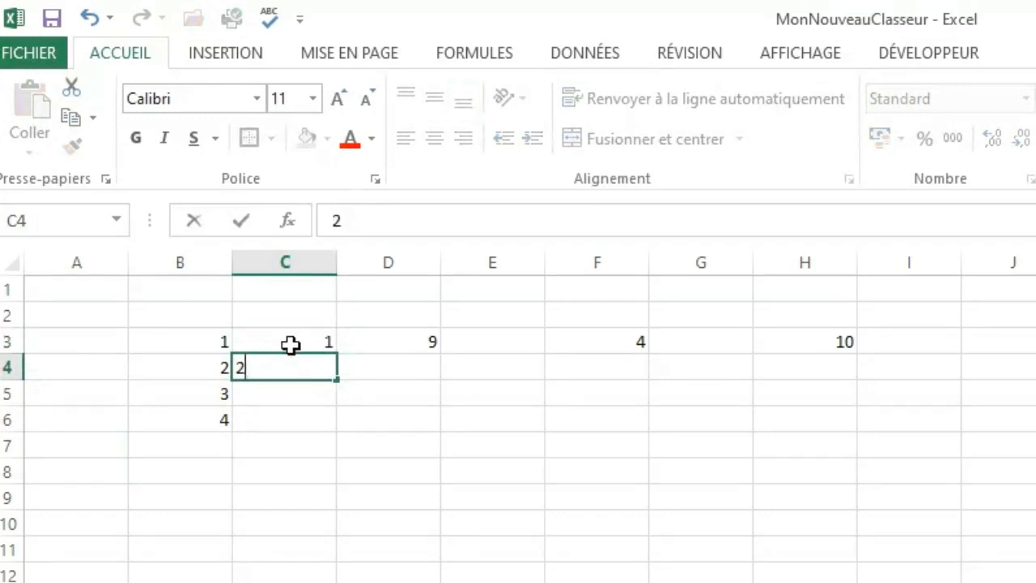
Extend the number series from cells C3:C4 down column C to beyond row 720, and return to the top of the sheet.
left_click(291, 345)
left_click_drag(290, 347, 291, 362)
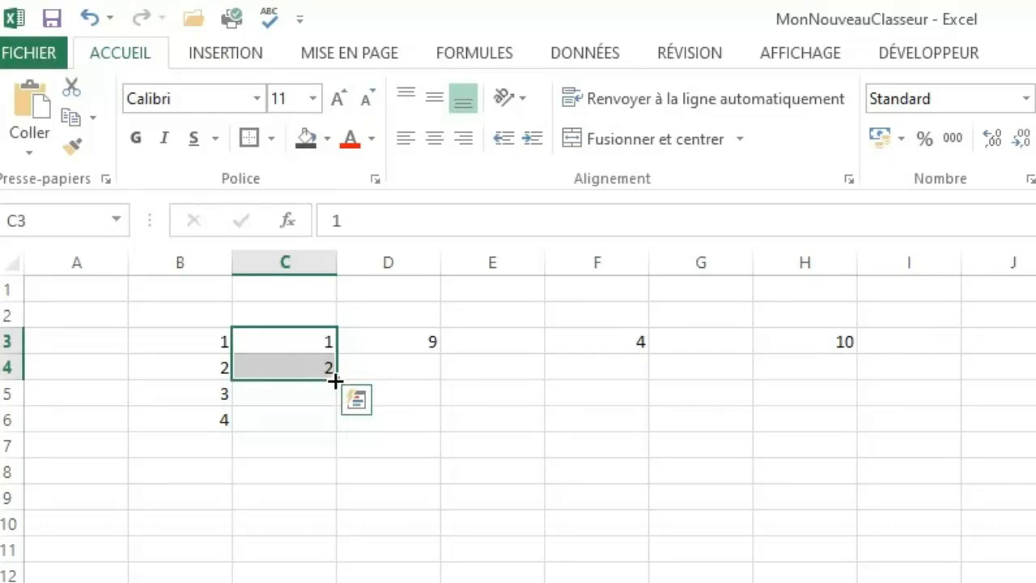
left_click_drag(335, 380, 335, 582)
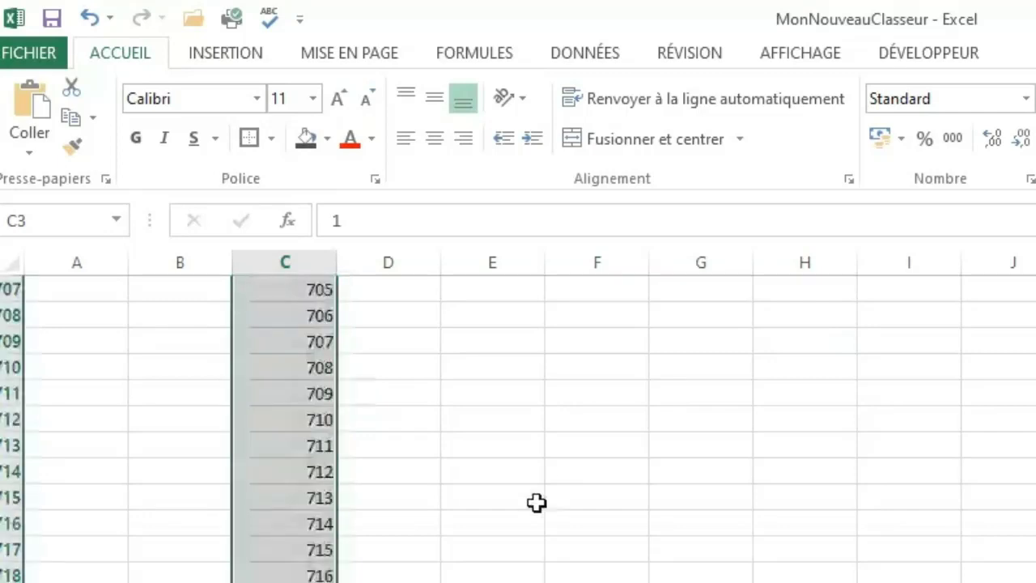
left_click(557, 425)
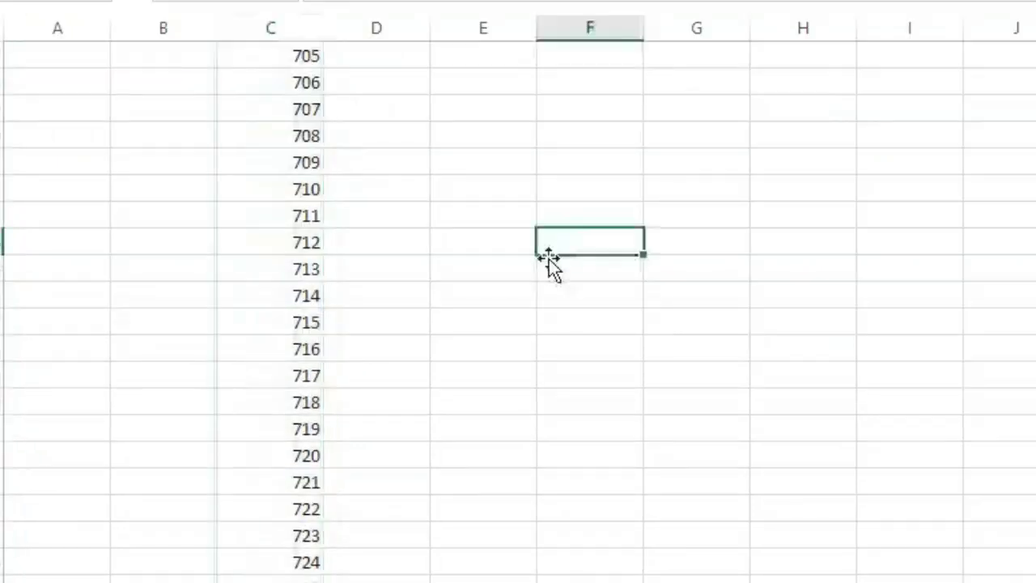
left_click(447, 477)
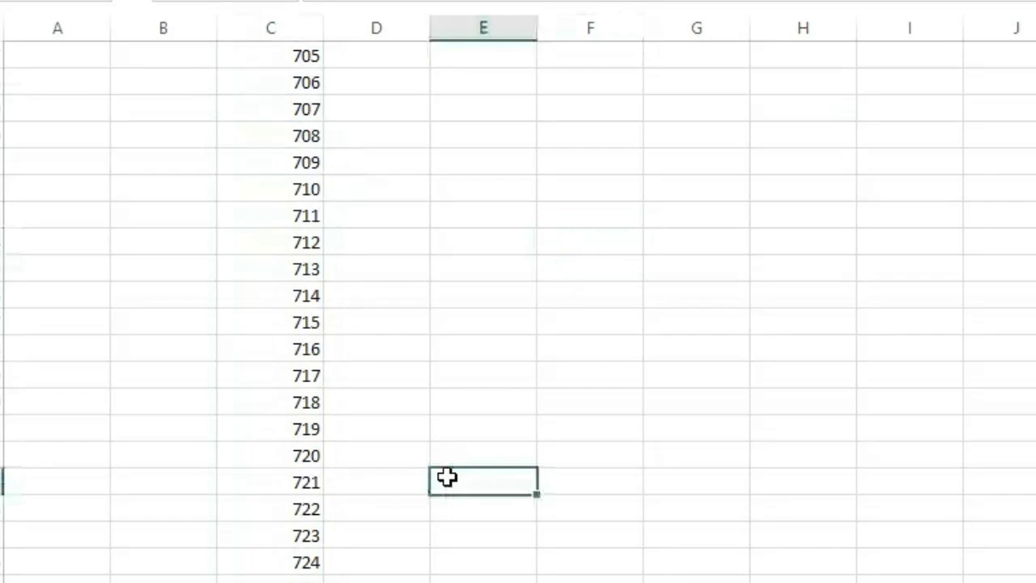
key("ctrl+Up")
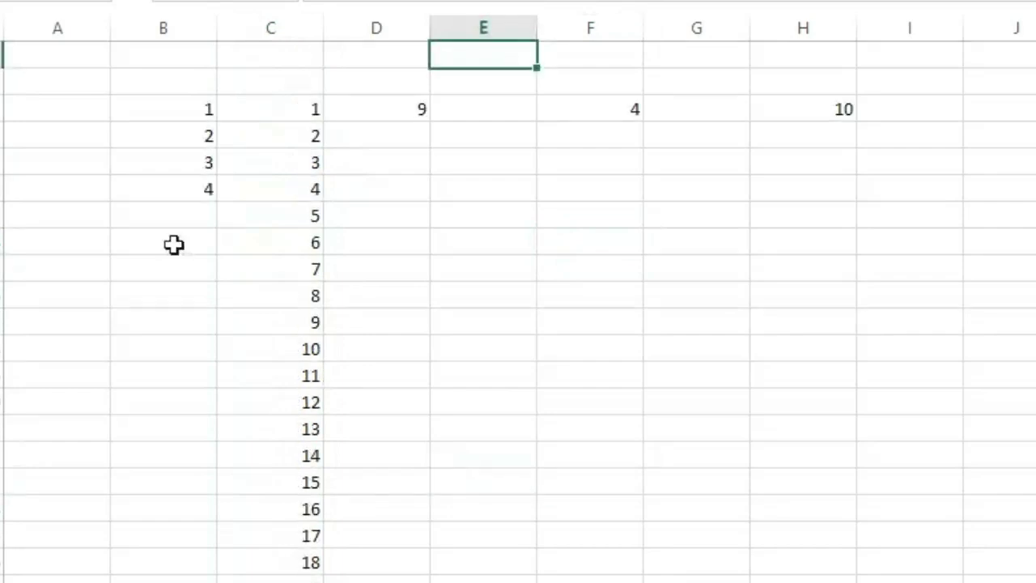
Enter the single value 1 in cell A3.
left_click(175, 214)
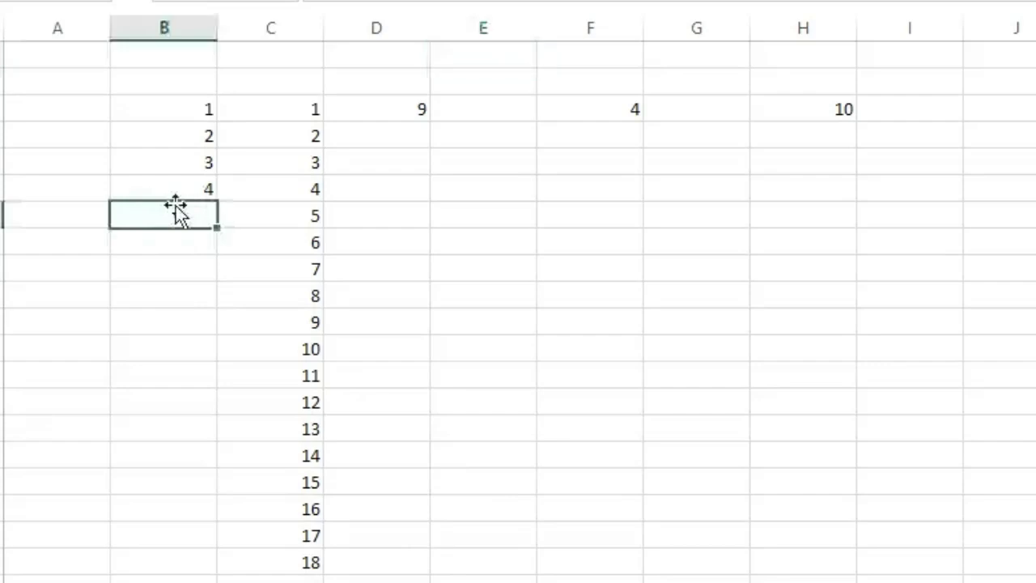
left_click(65, 106)
type("1")
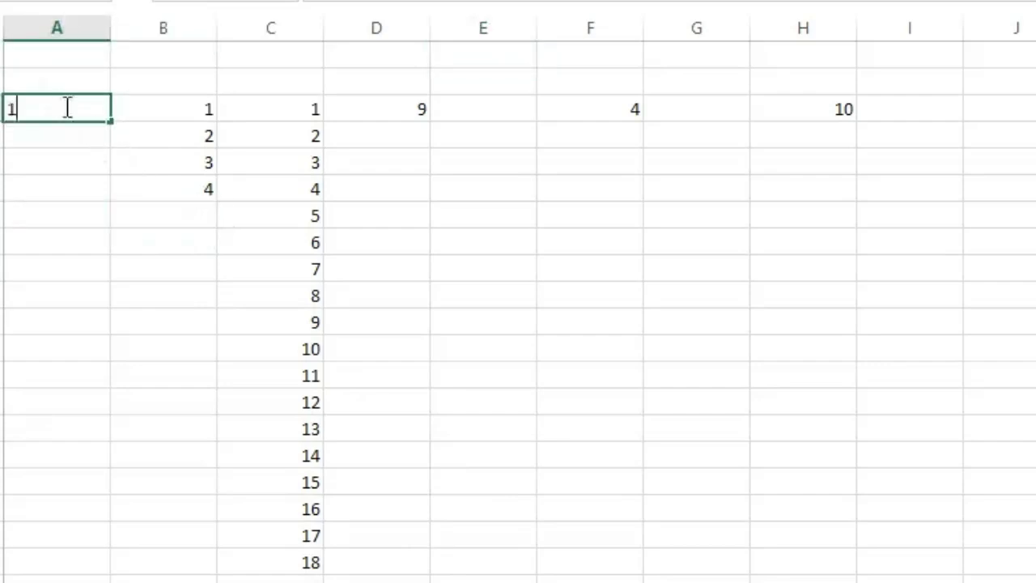
left_click(57, 150)
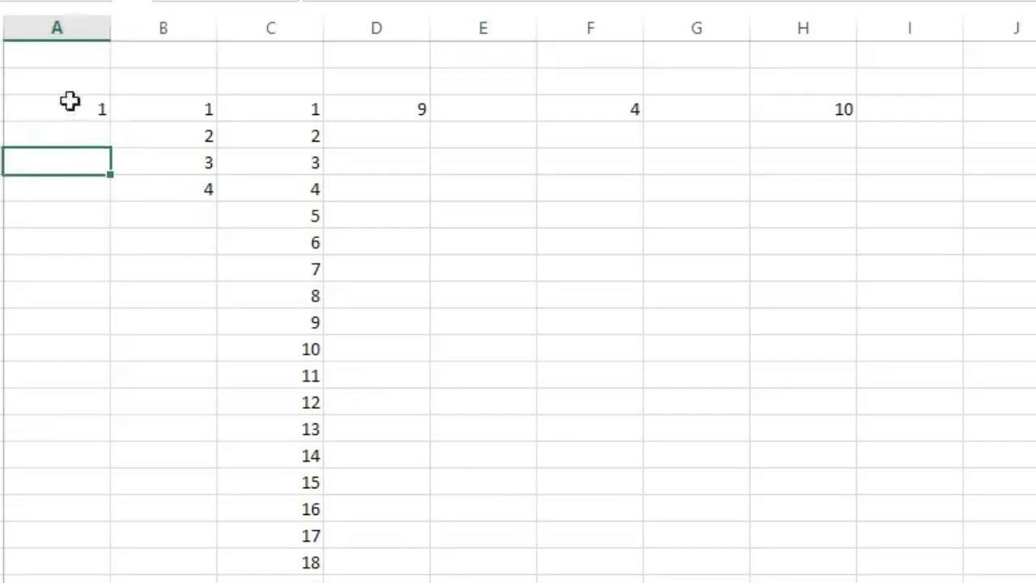
Fill the value of cell A3 down column A to beyond row 130.
left_click(71, 101)
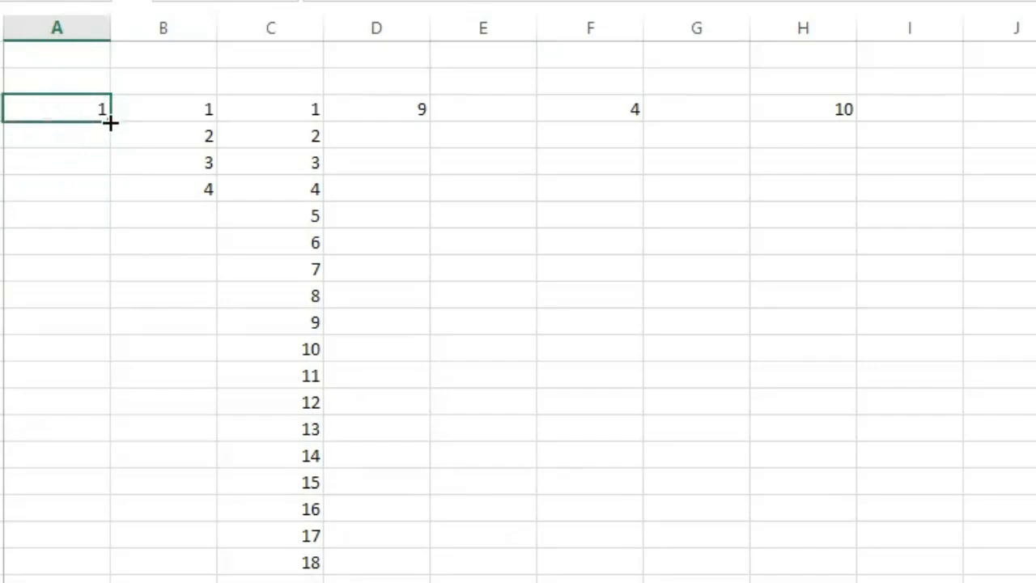
mouse_move(110, 122)
left_mouse_down()
mouse_move(110, 579)
mouse_move(162, 571)
mouse_move(125, 135)
mouse_move(111, 125)
left_mouse_up()
left_click_drag(113, 122, 61, 579)
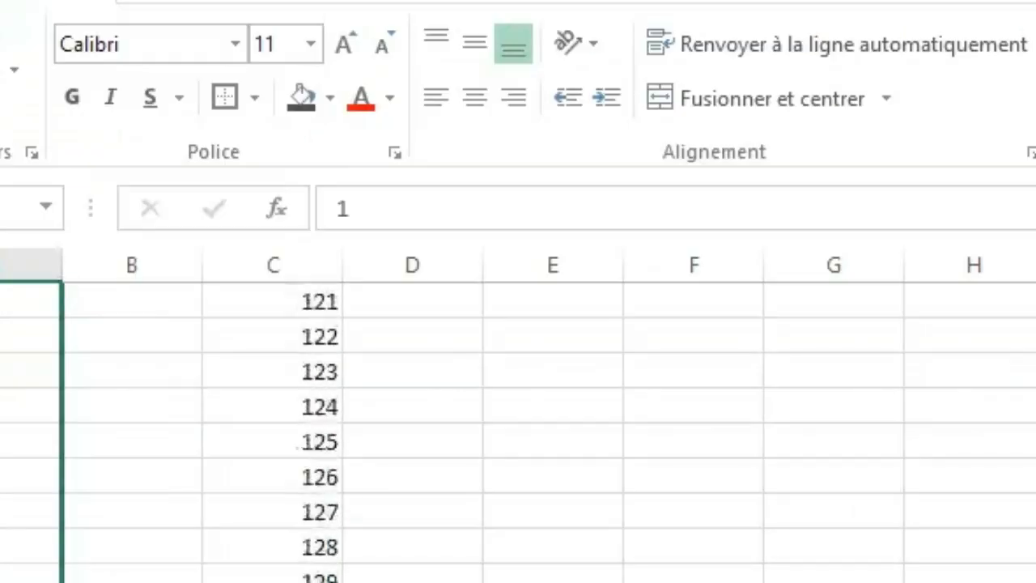
left_click(132, 578)
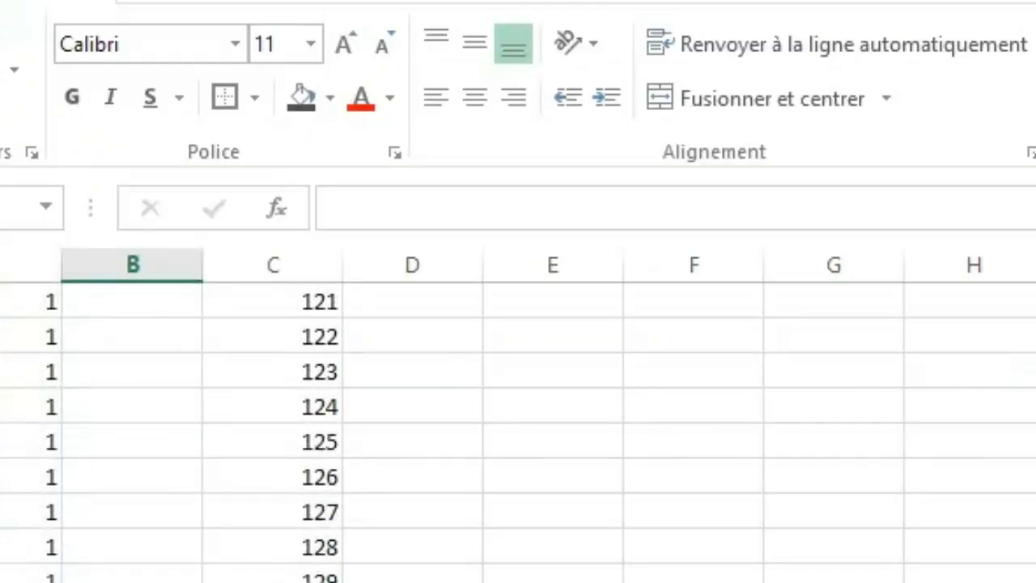
Replace the content of cell B6 with a first name in capitals immediately followed by the number 1.
key("ctrl+Up")
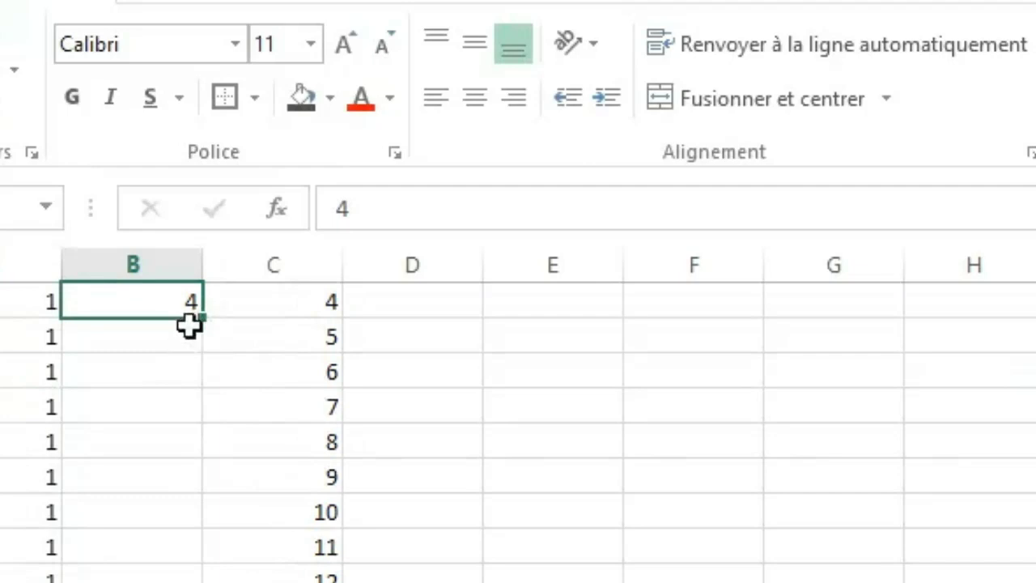
type("L")
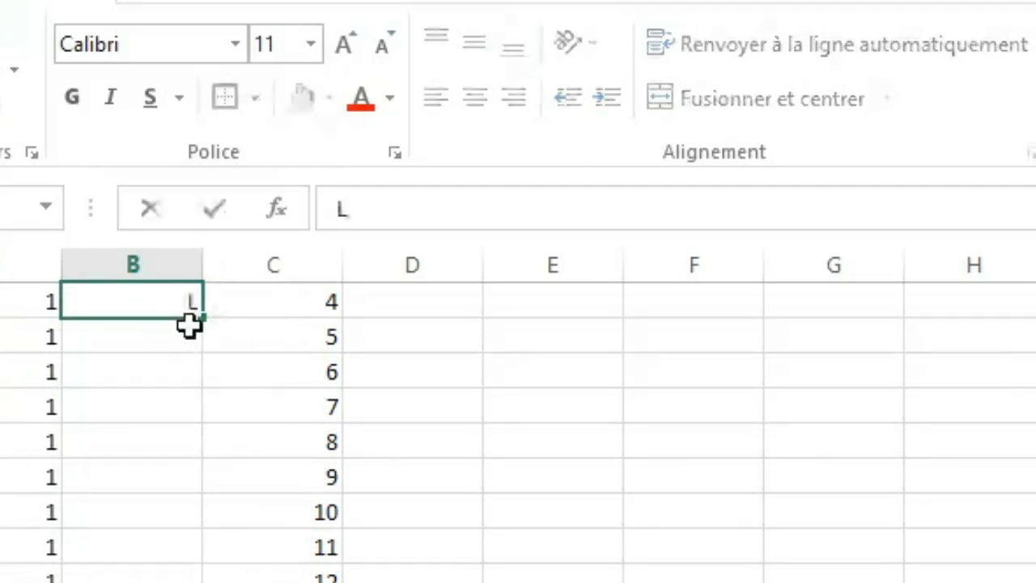
key("BackSpace")
type("PAUL")
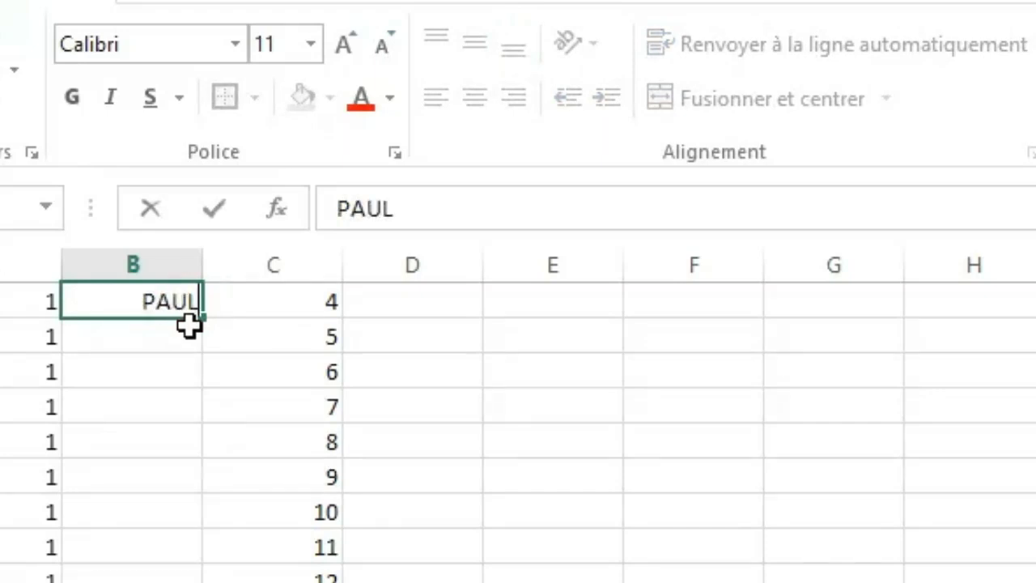
type("1")
left_click(182, 395)
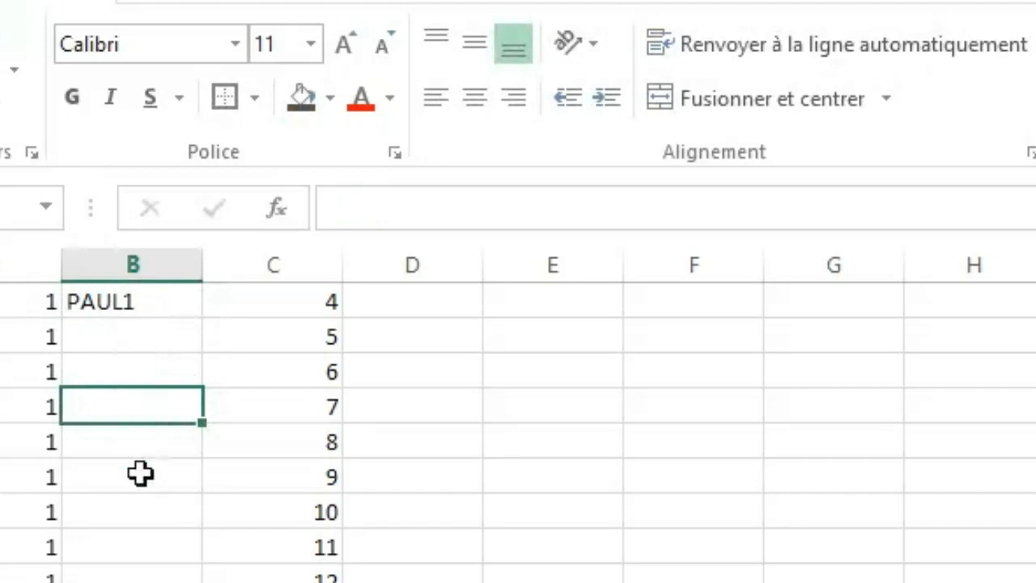
Extend the numbered name from cell B6 down column B to beyond row 280, and return to the top of the sheet.
left_click(140, 304)
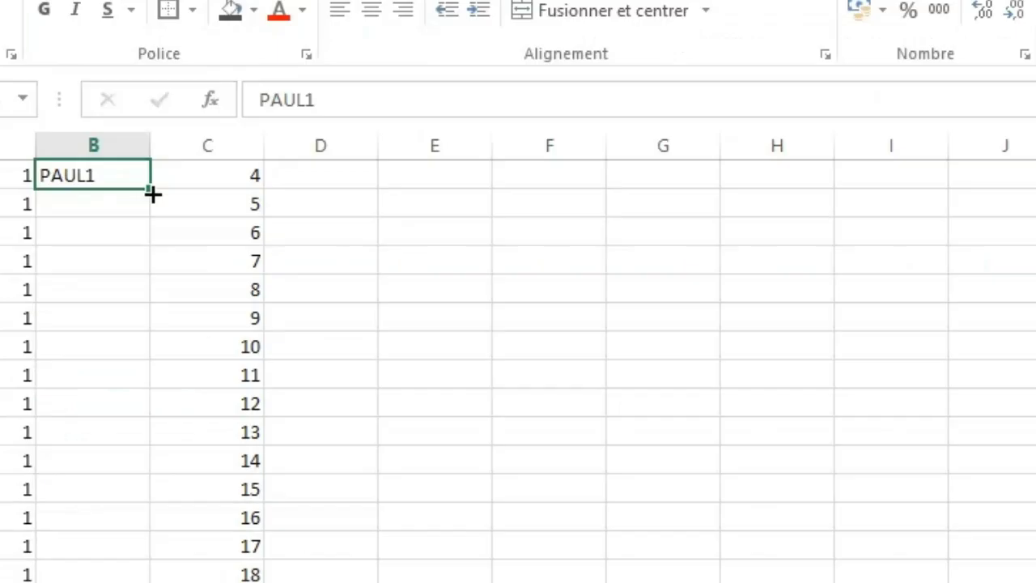
left_click_drag(153, 193, 154, 582)
left_click(178, 579)
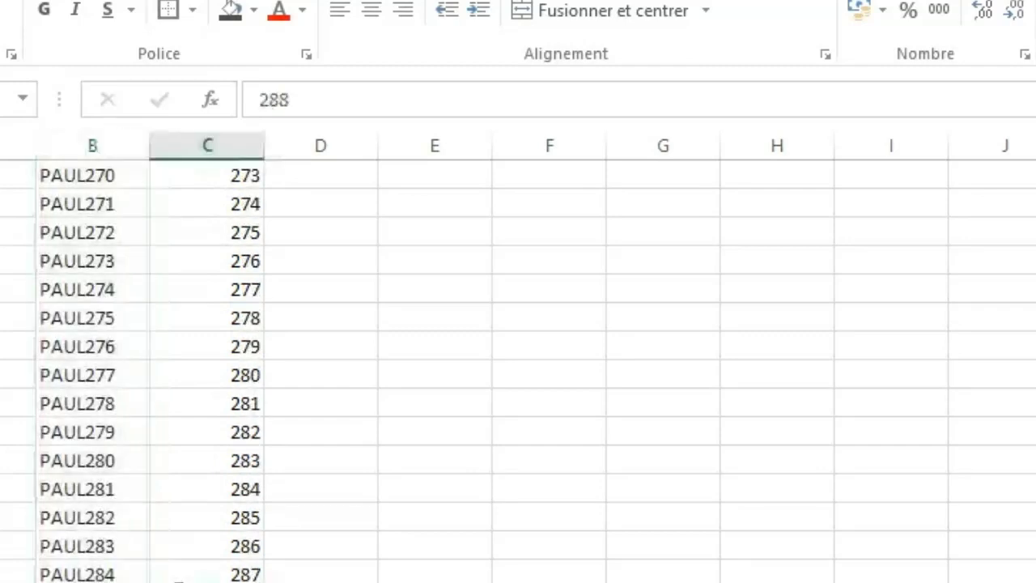
left_click(372, 421)
key("ctrl+Up")
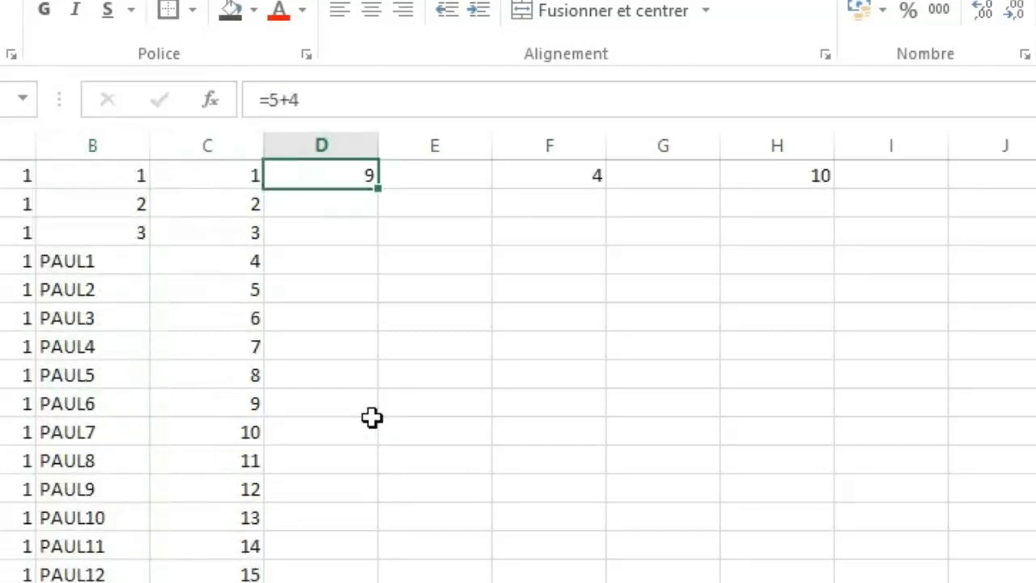
Enter the month name Janvier in cell D4.
left_click(329, 211)
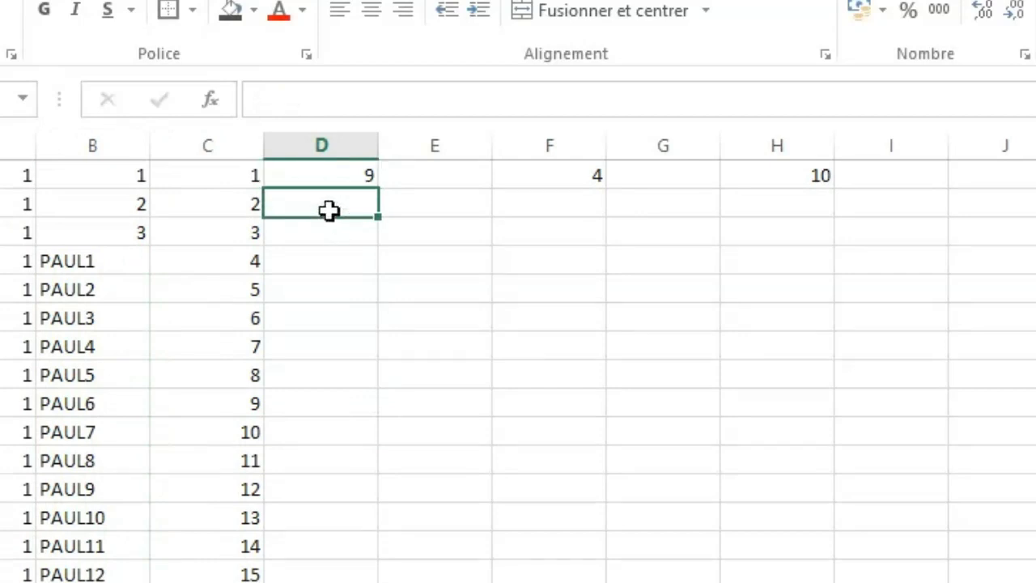
type("Janv")
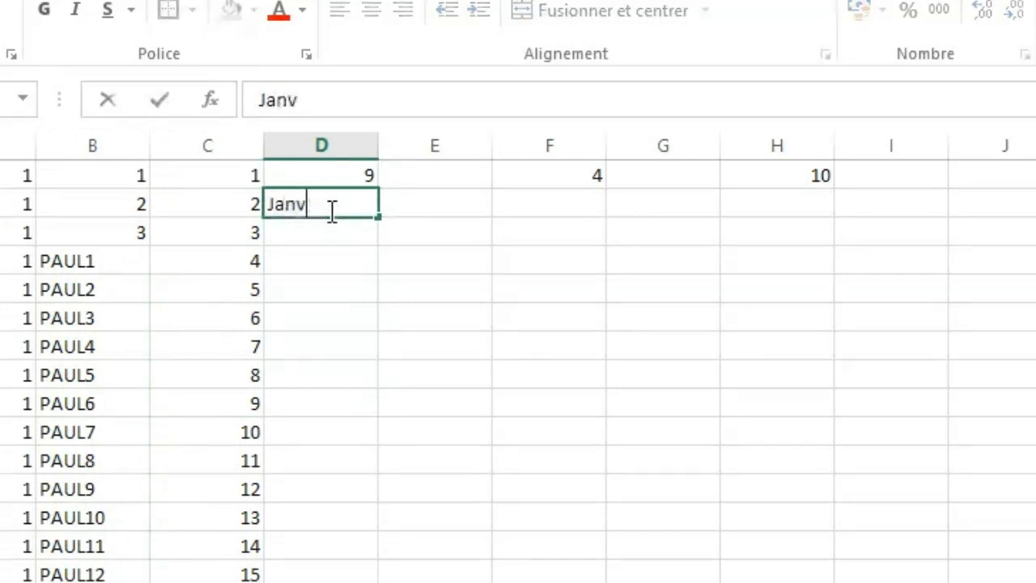
type("ier")
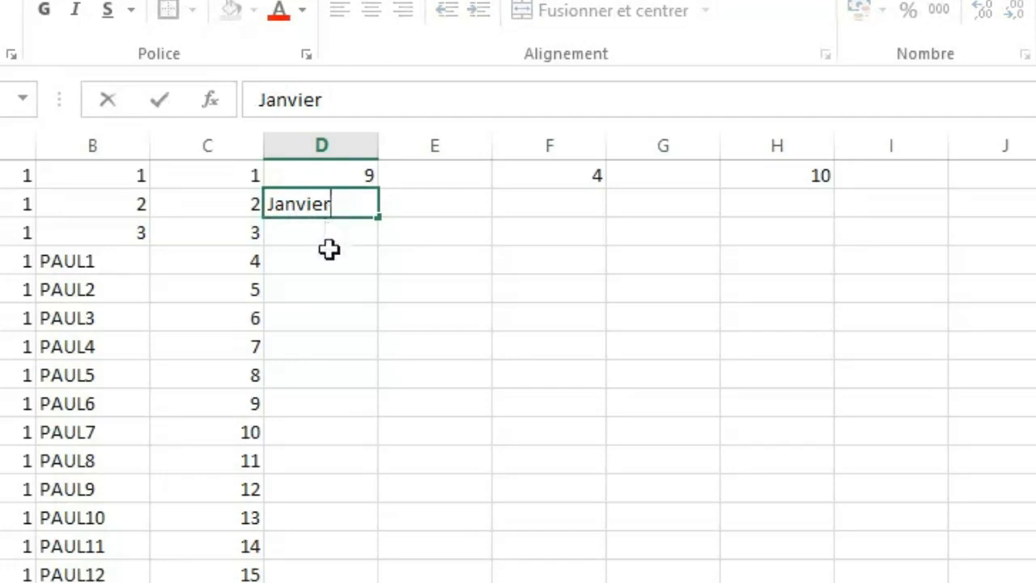
left_click(330, 251)
Fill the month series from cell D4 down column D to Décembre in cell D15, and deselect the range.
left_click(364, 208)
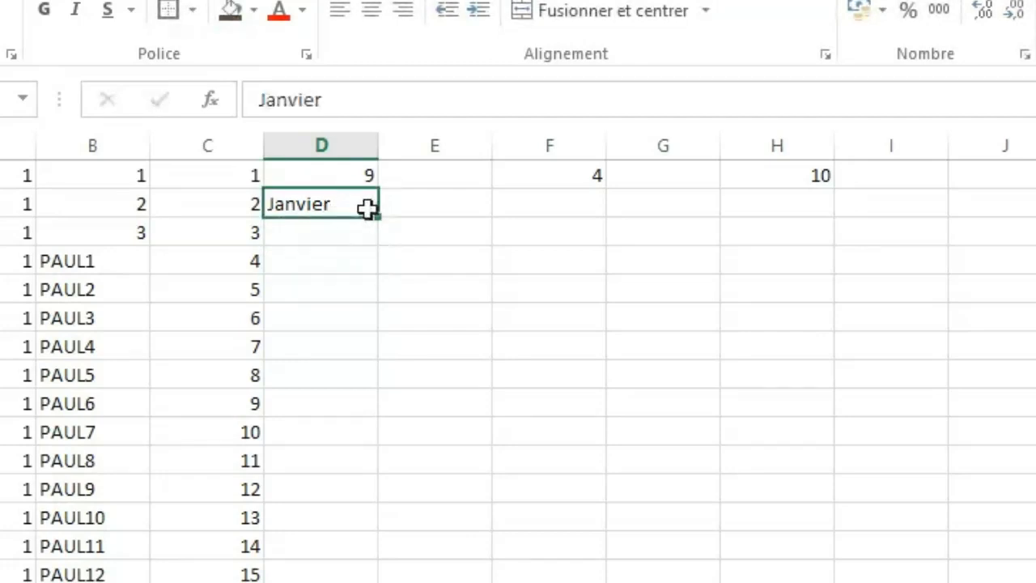
left_click_drag(378, 219, 377, 397)
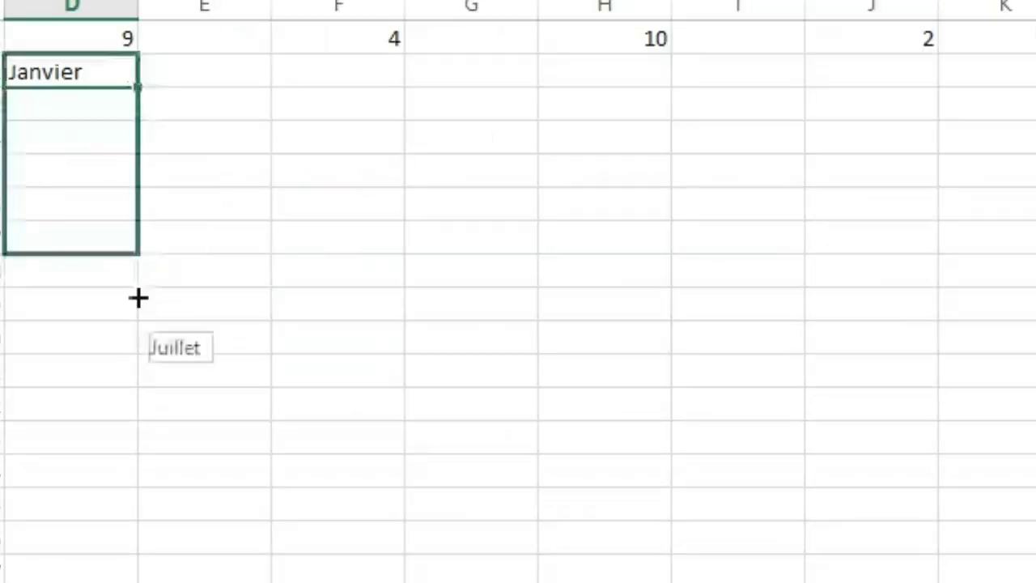
left_click_drag(138, 298, 143, 469)
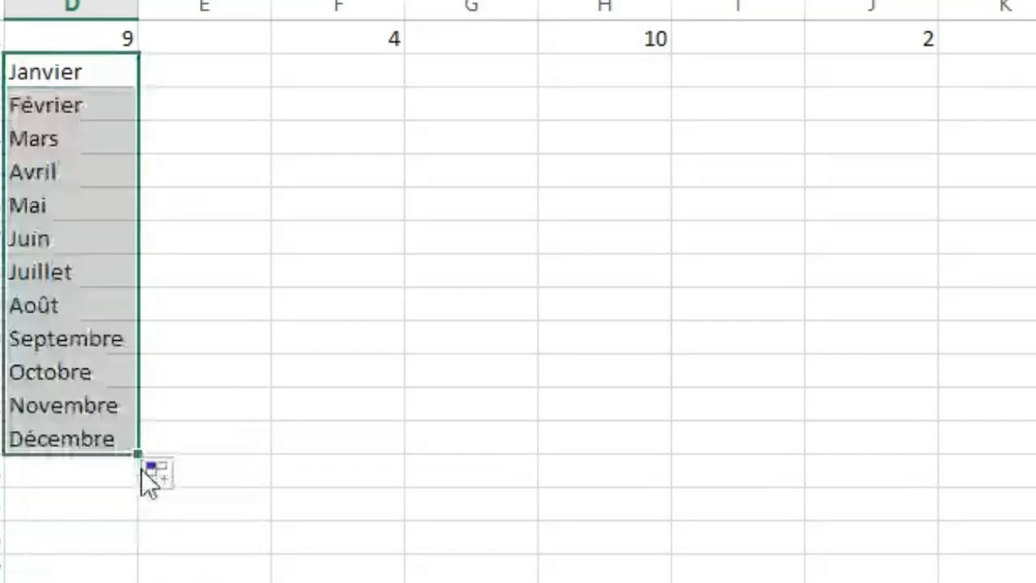
left_click(121, 582)
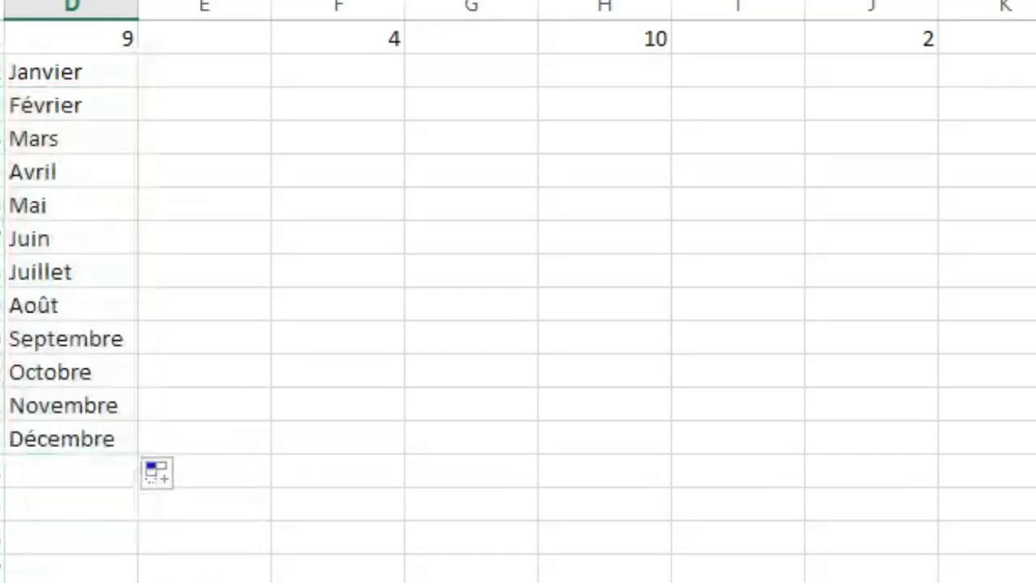
left_click(213, 113)
left_click(197, 275)
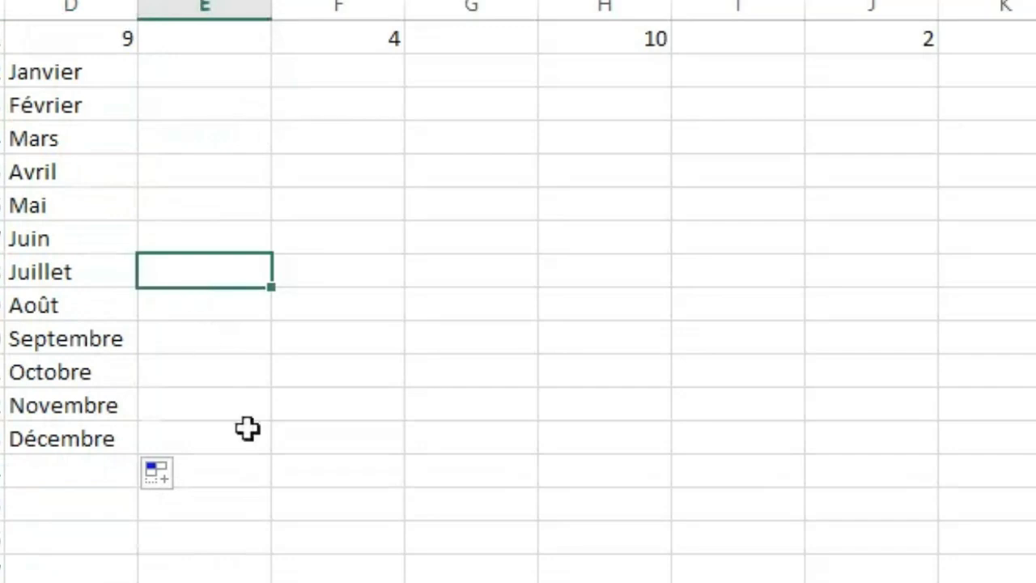
Enter the value 1 in cells D4 and E4 of the blank sheet, one cell at a time.
left_click(247, 428)
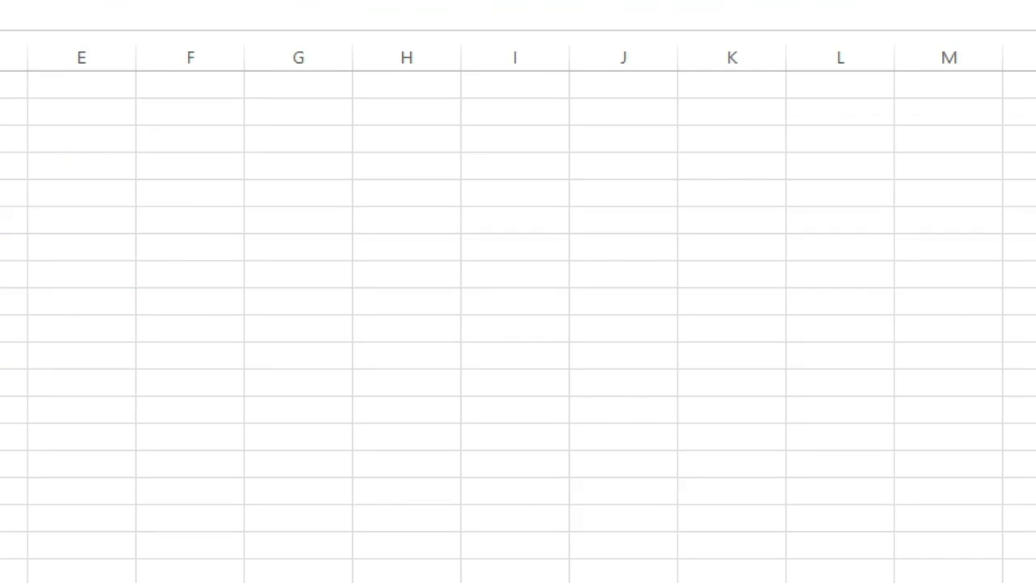
left_click(11, 166)
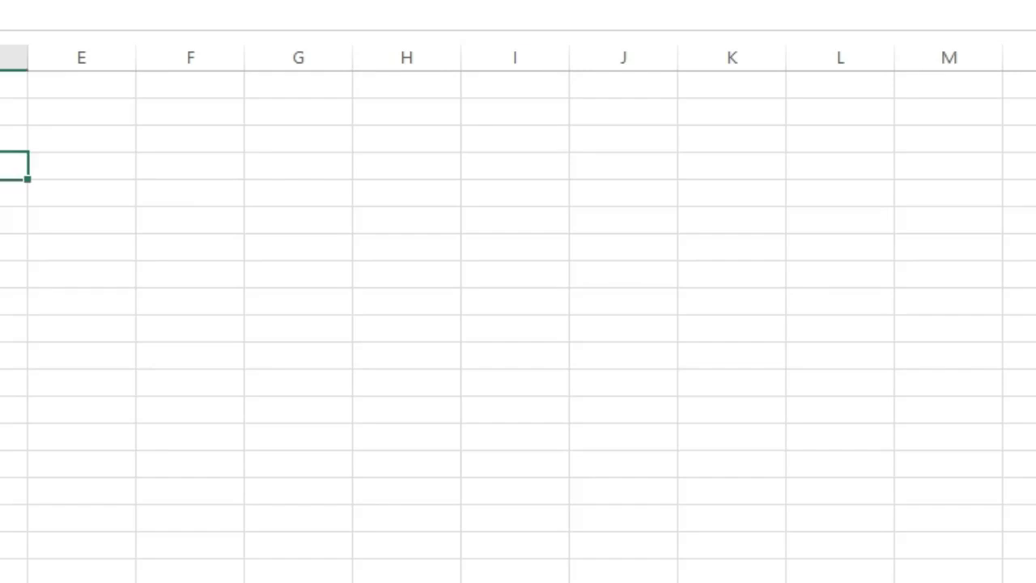
type("1")
key("Tab")
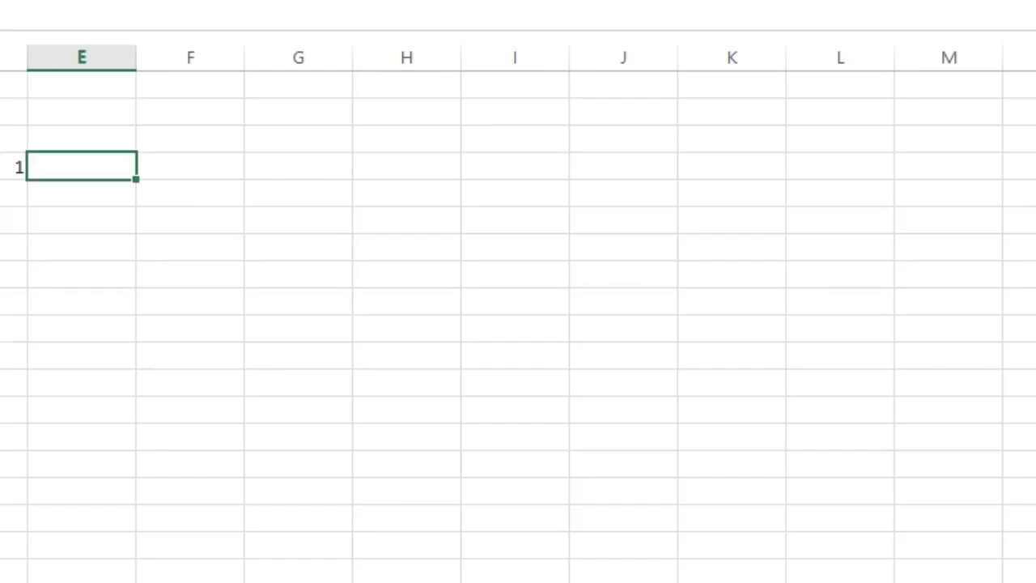
type("1")
key("ctrl+Return")
key("Right")
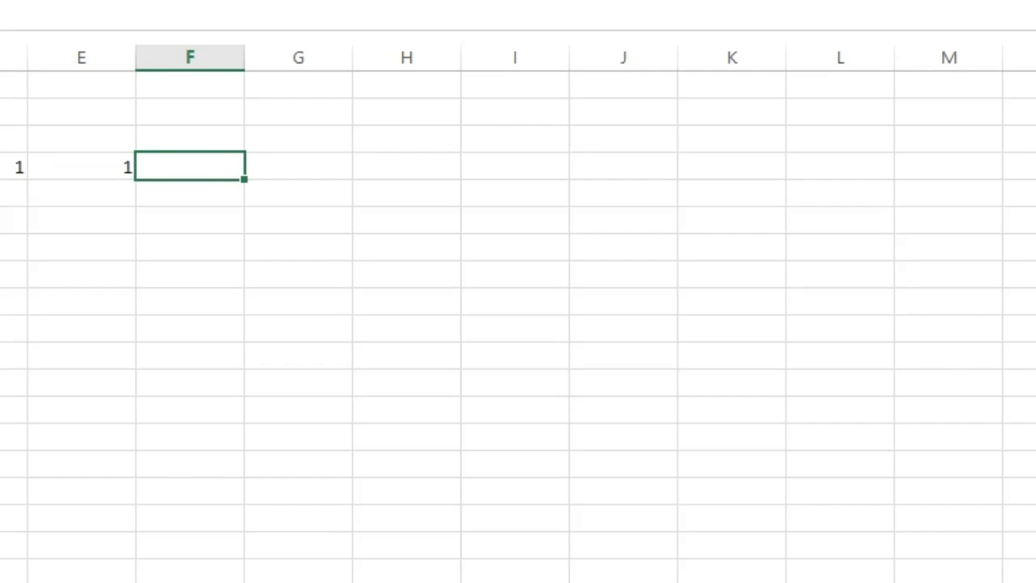
Enter the value 1 individually in cells D5 and E5.
key("Left")
key("Left")
key("Left")
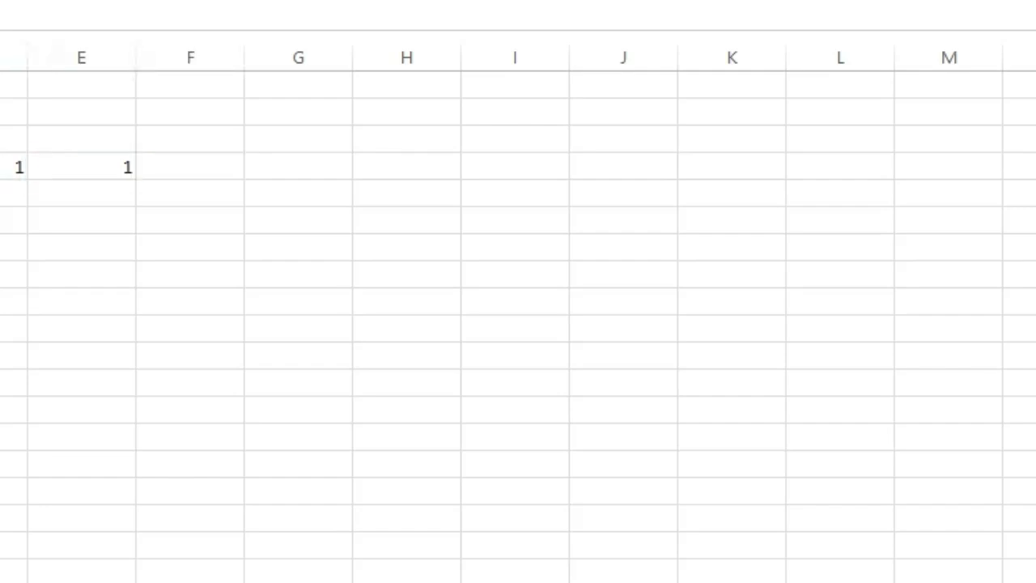
key("Right")
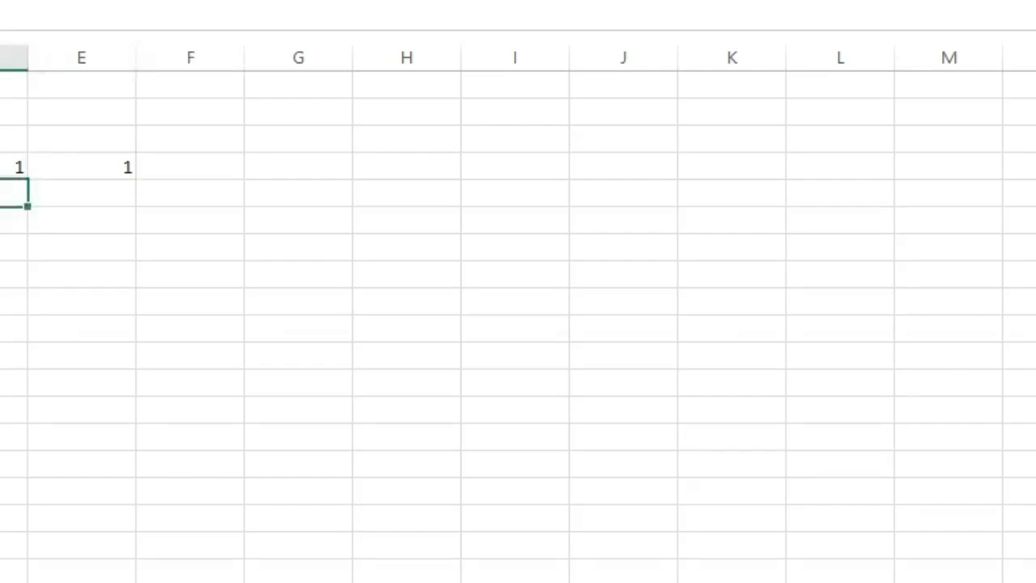
type("1")
key("Tab")
type("1")
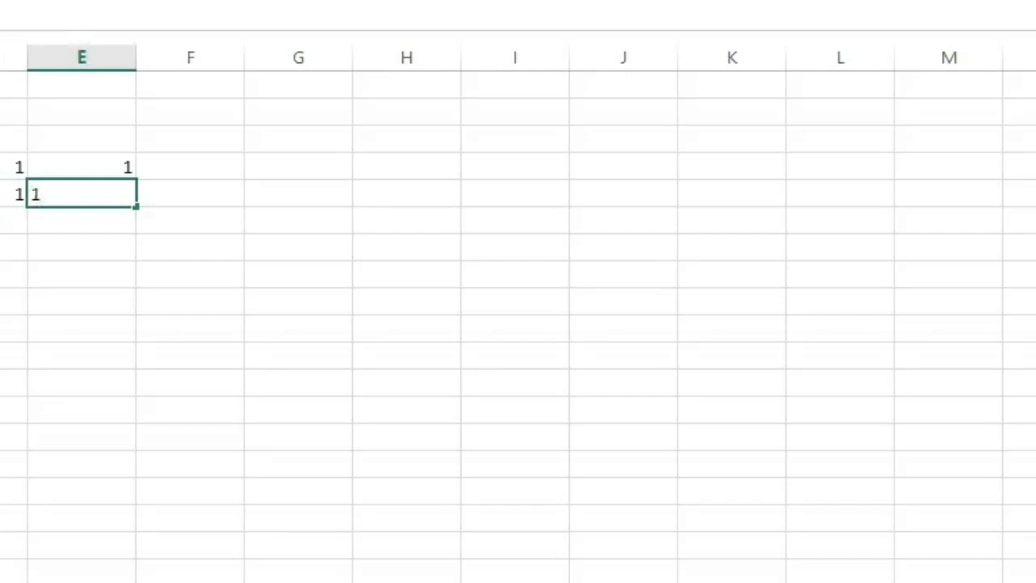
key("Return")
Enter the value 1 individually in cells D6 and E6.
key("Left")
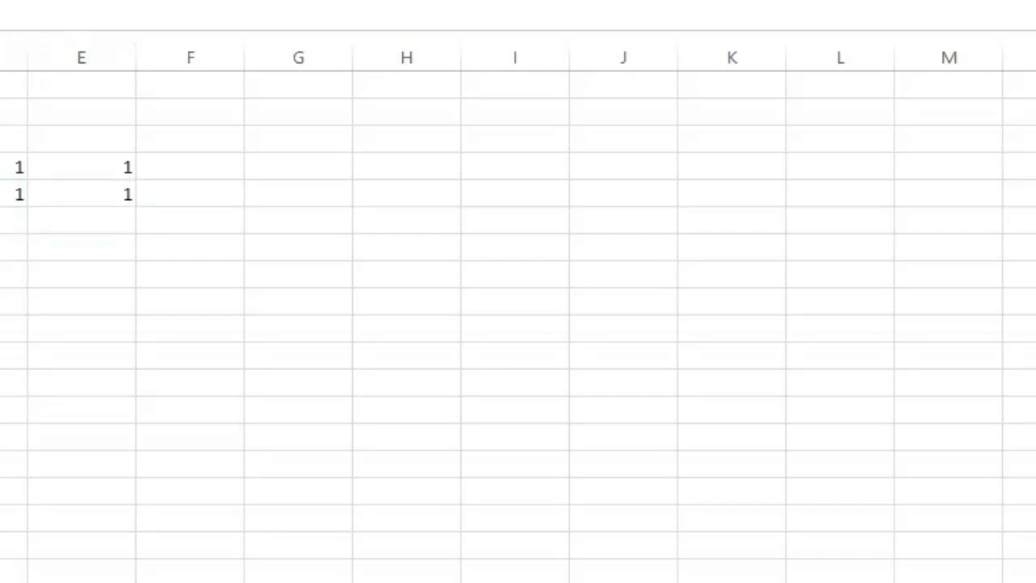
key("Right")
type("1")
key("Tab")
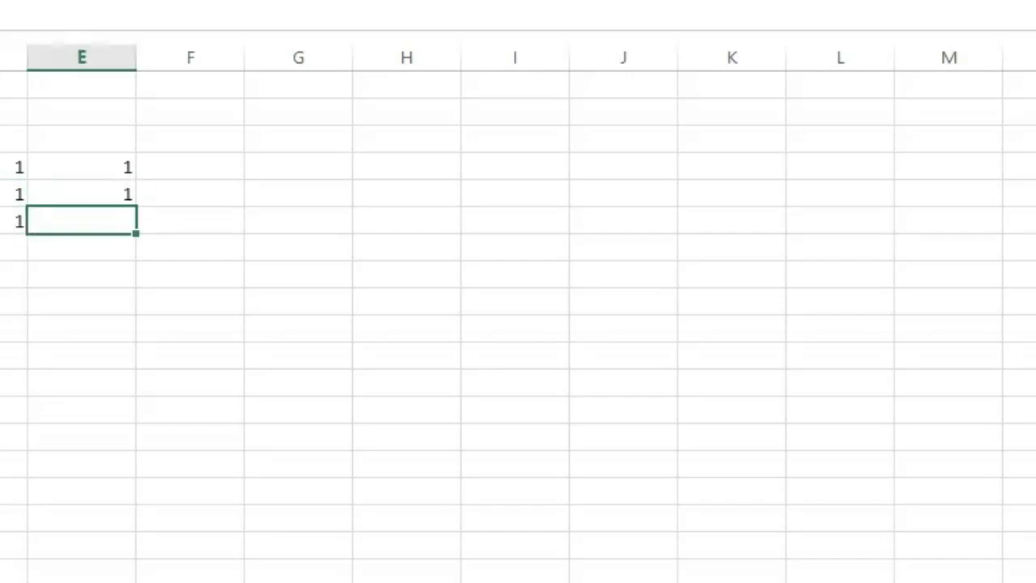
type("1")
left_click(374, 194)
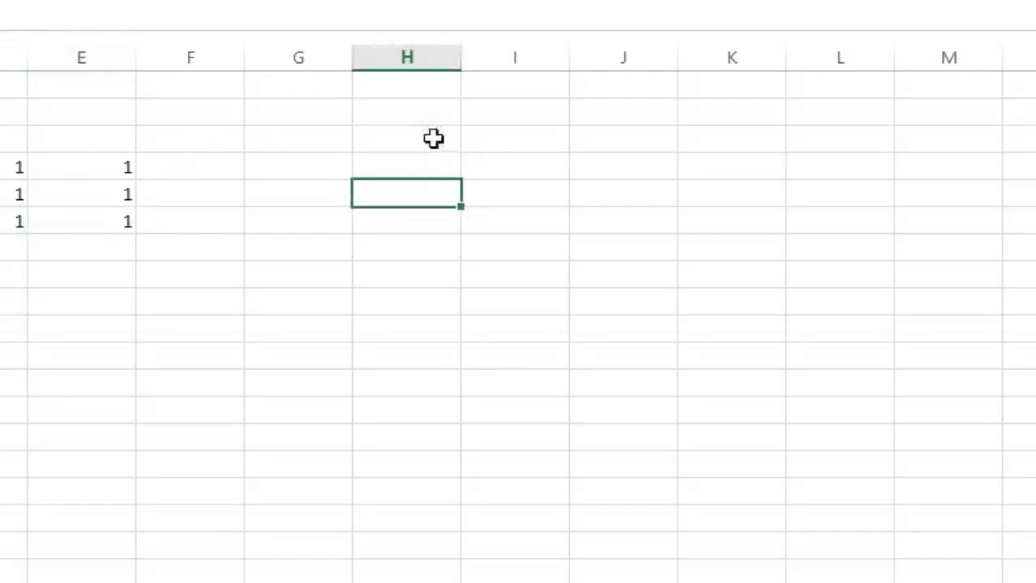
Fill a large block of columns H to M, starting at H3, with the value 1 in a single entry, and deselect it.
left_click(382, 138)
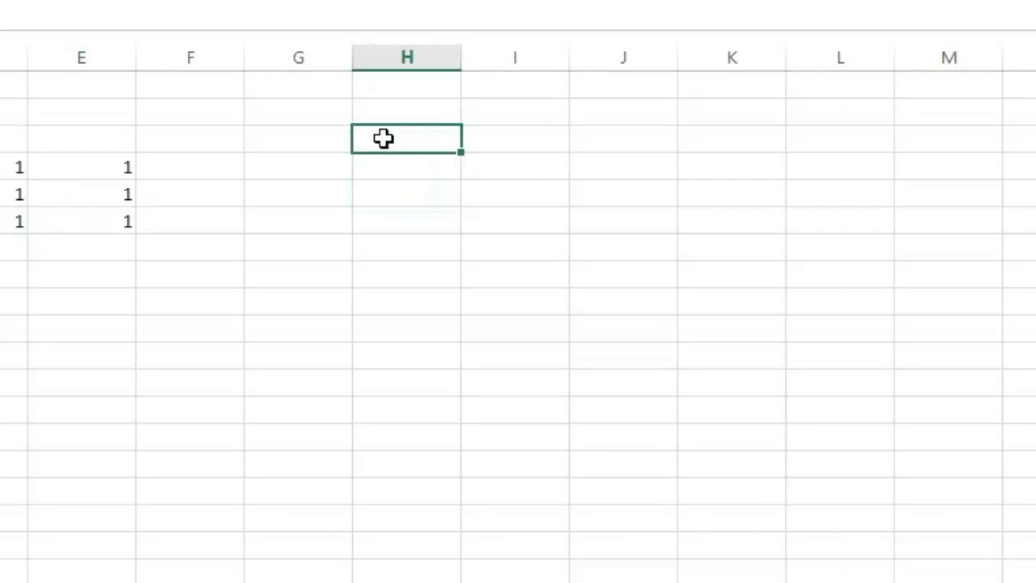
left_click_drag(383, 138, 949, 580)
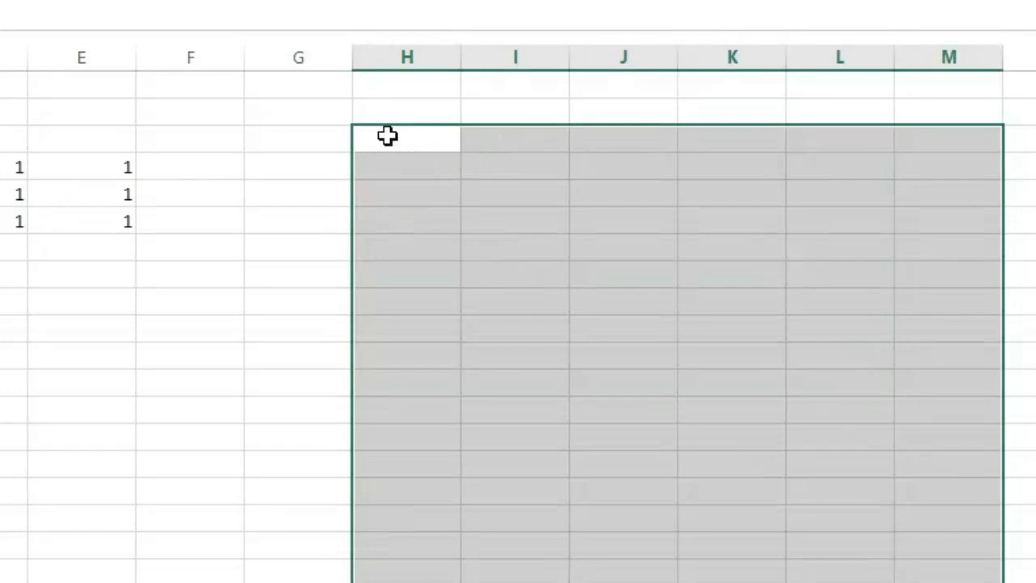
type("1")
key("ctrl+Return")
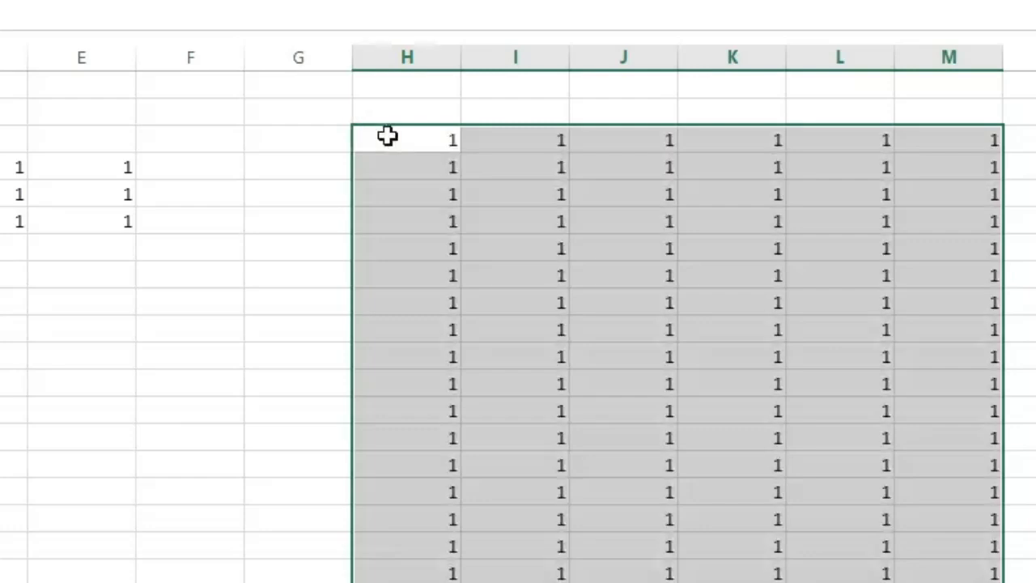
left_click(200, 312)
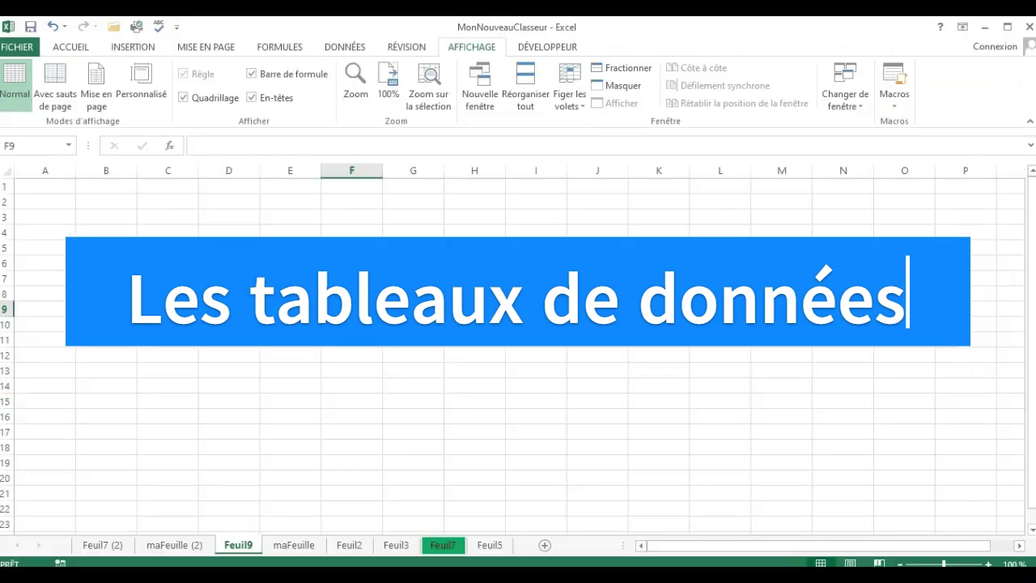
left_click(413, 294)
key("BackSpace")
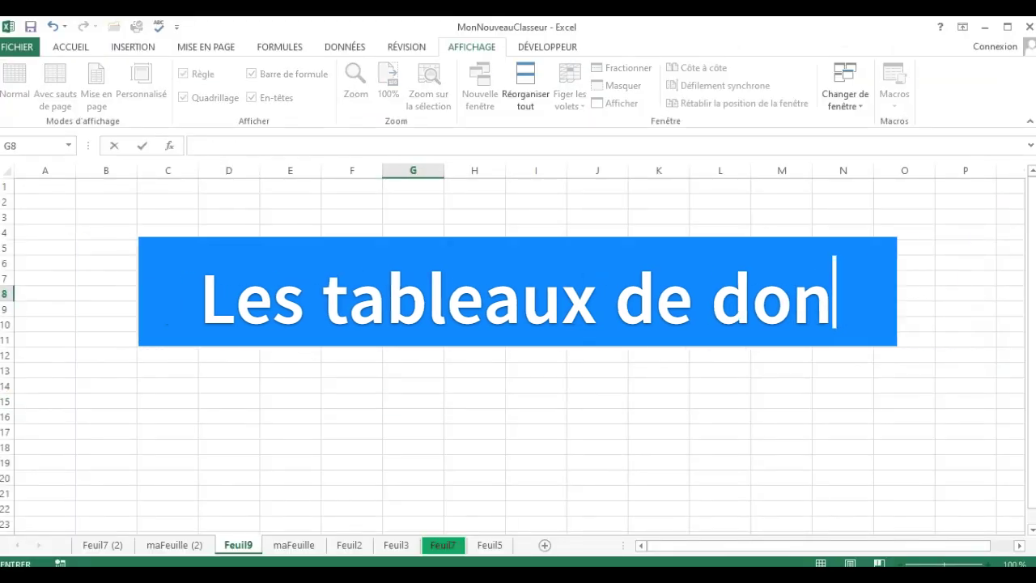
left_click(235, 278)
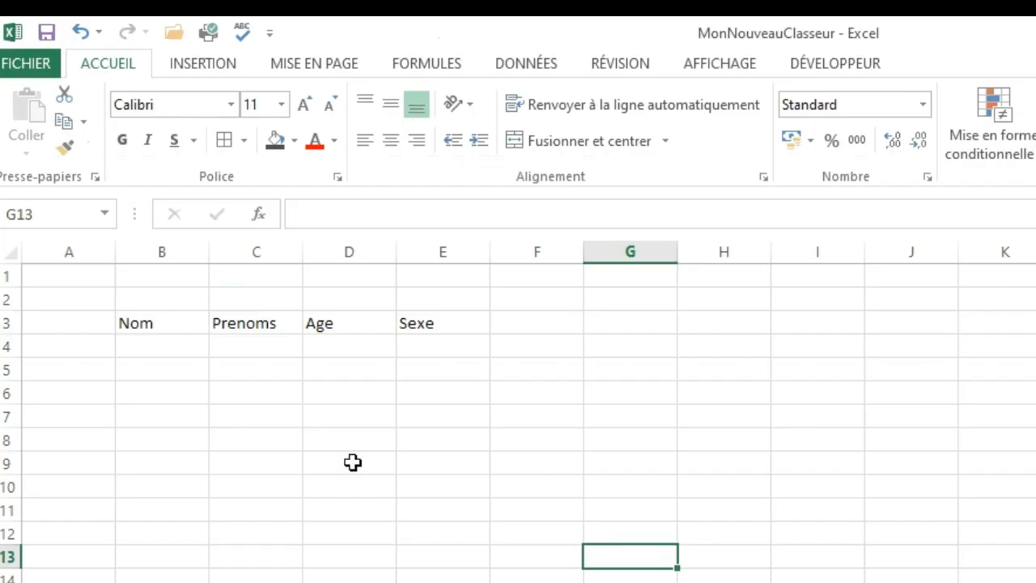
left_click(280, 468)
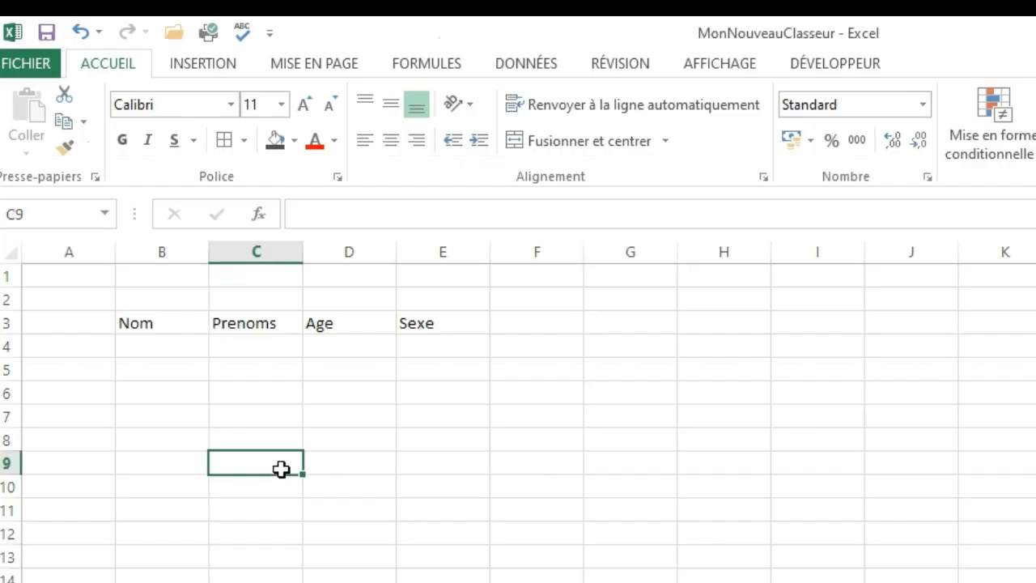
left_click(571, 494)
left_click(171, 485)
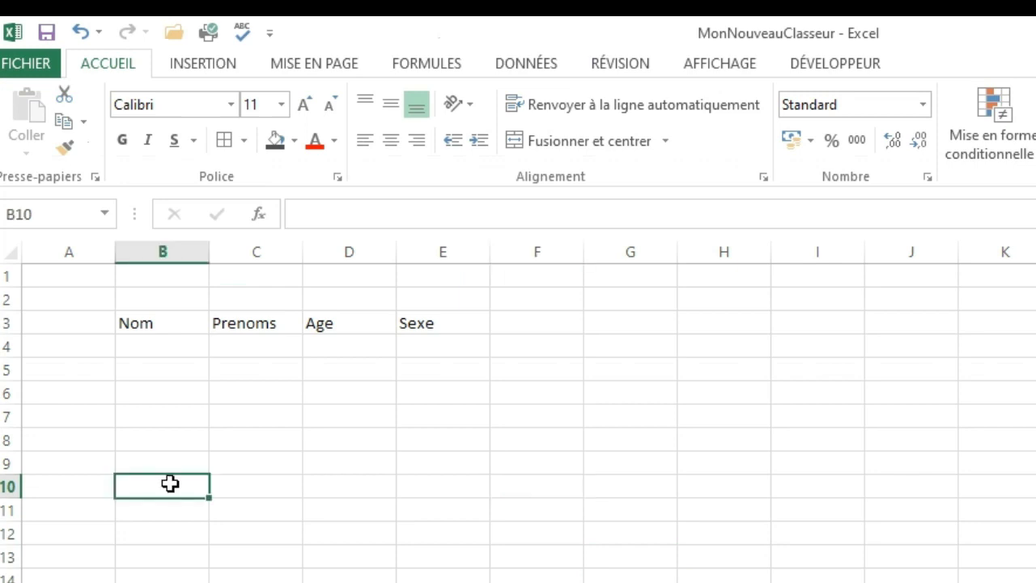
left_click(375, 467)
left_click(599, 461)
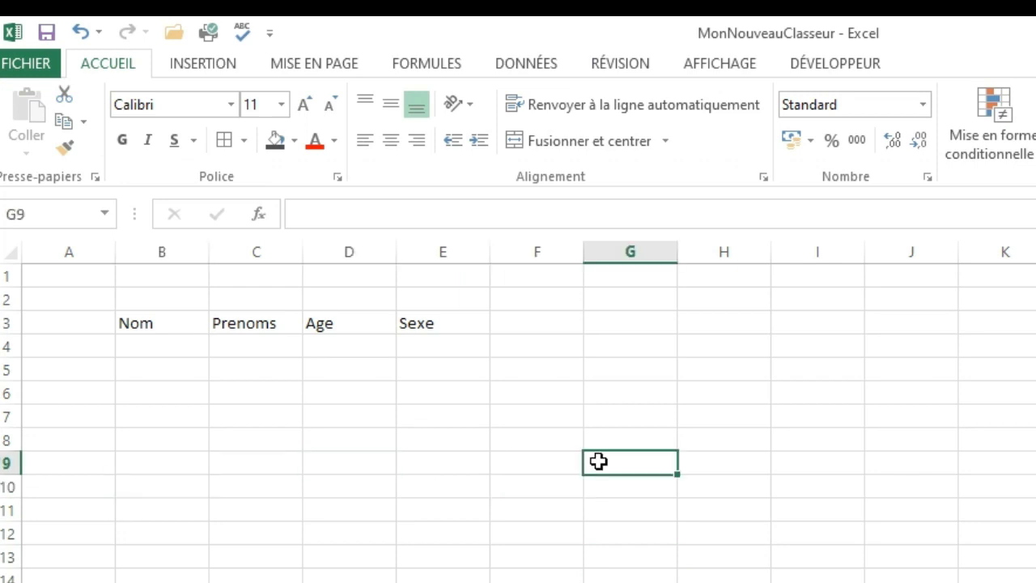
Apply all borders to the range B3:E13, headers included, and deselect it.
left_click(141, 327)
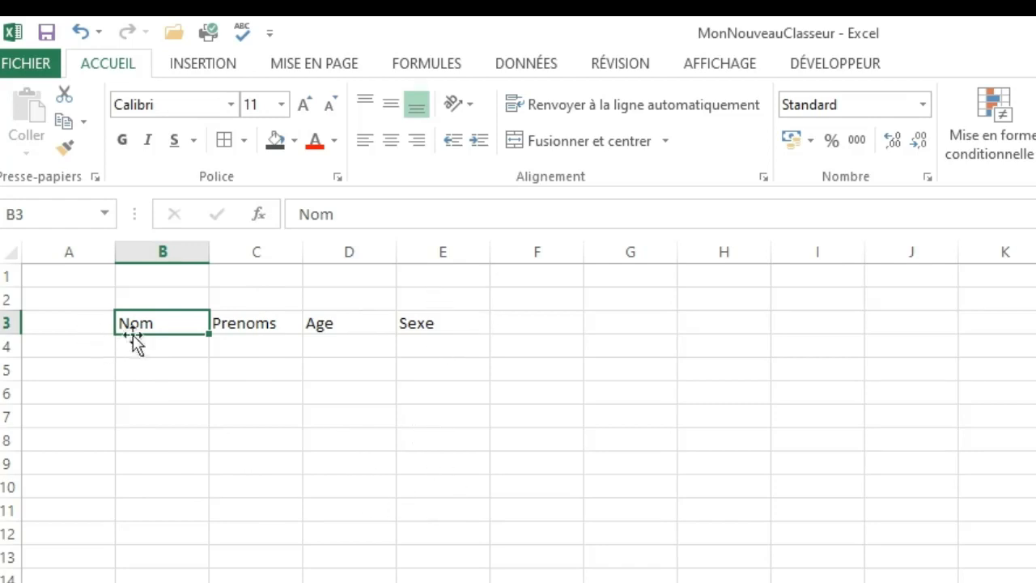
left_click_drag(141, 327, 420, 567)
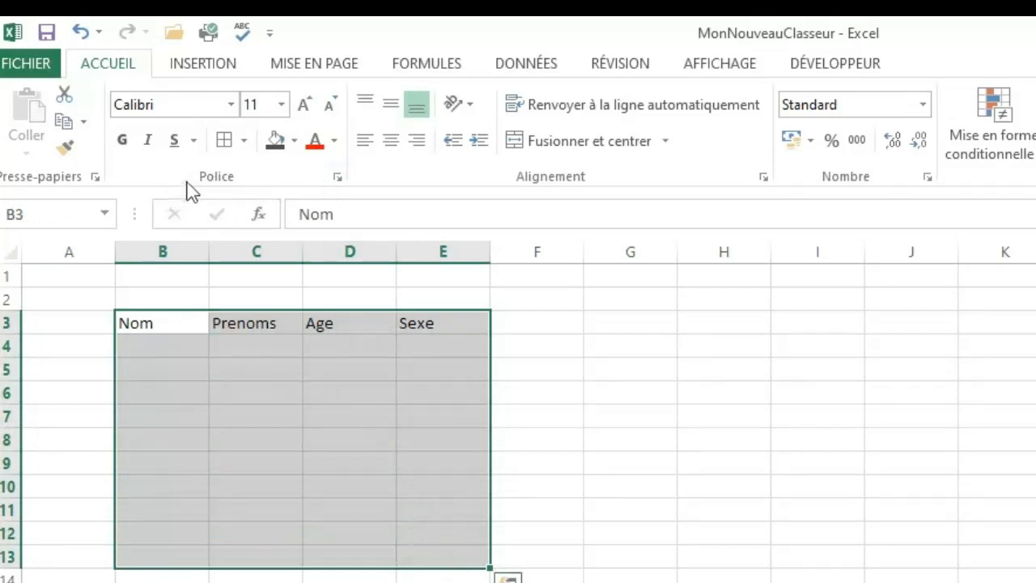
left_click(243, 141)
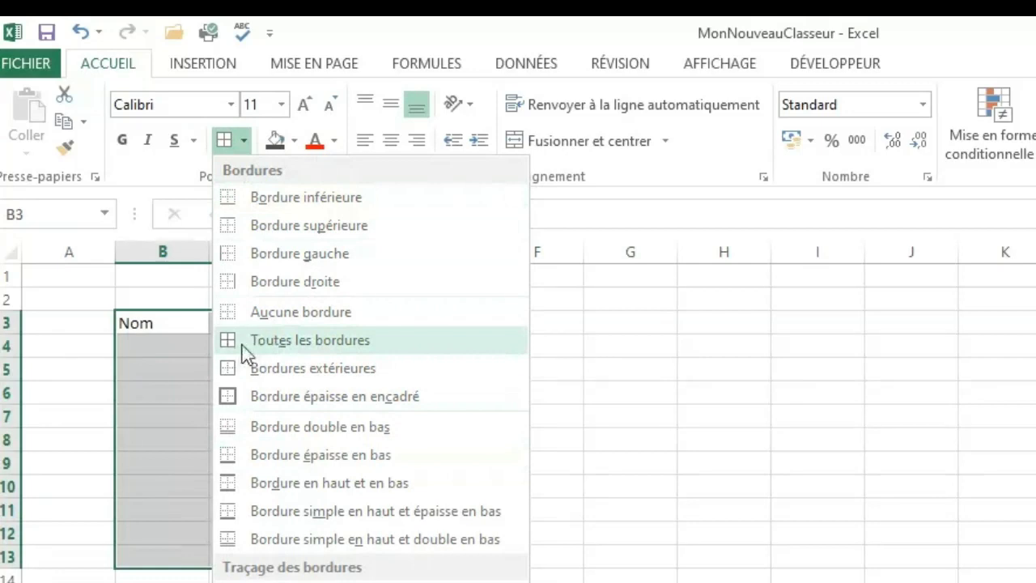
left_click(271, 344)
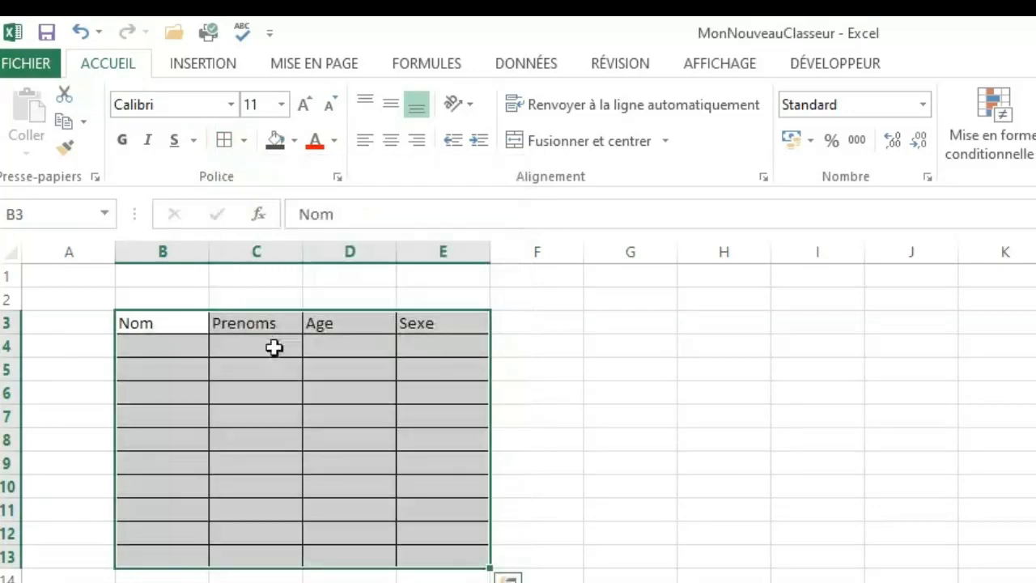
left_click(659, 442)
left_click(614, 549)
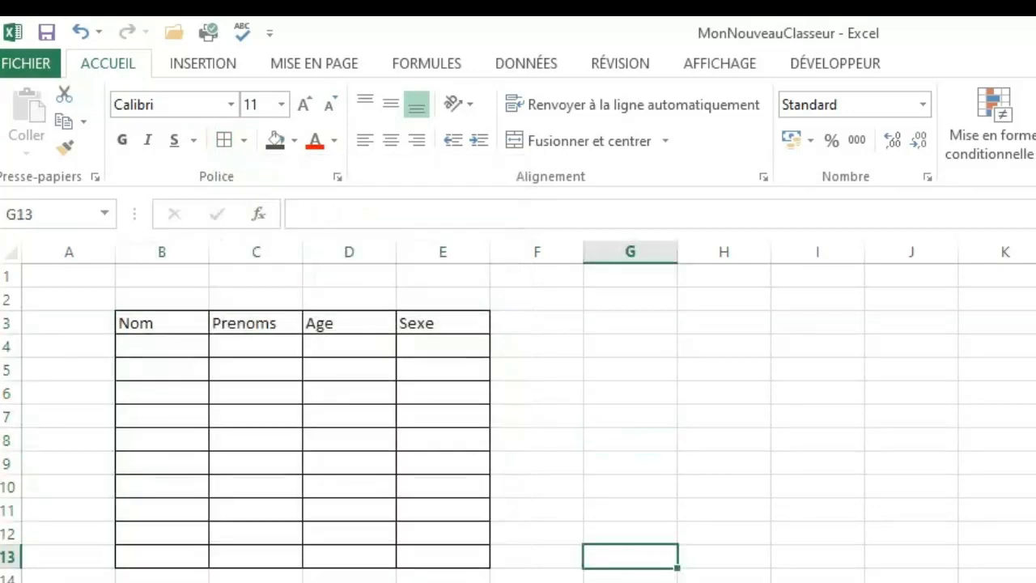
left_click(294, 579)
left_click(148, 348)
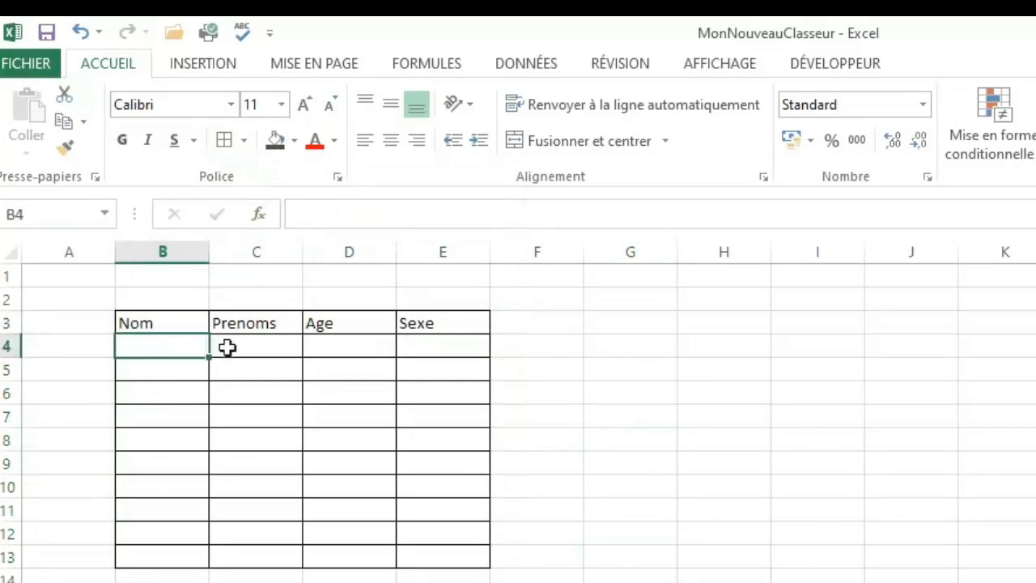
left_click(243, 348)
left_click(394, 347)
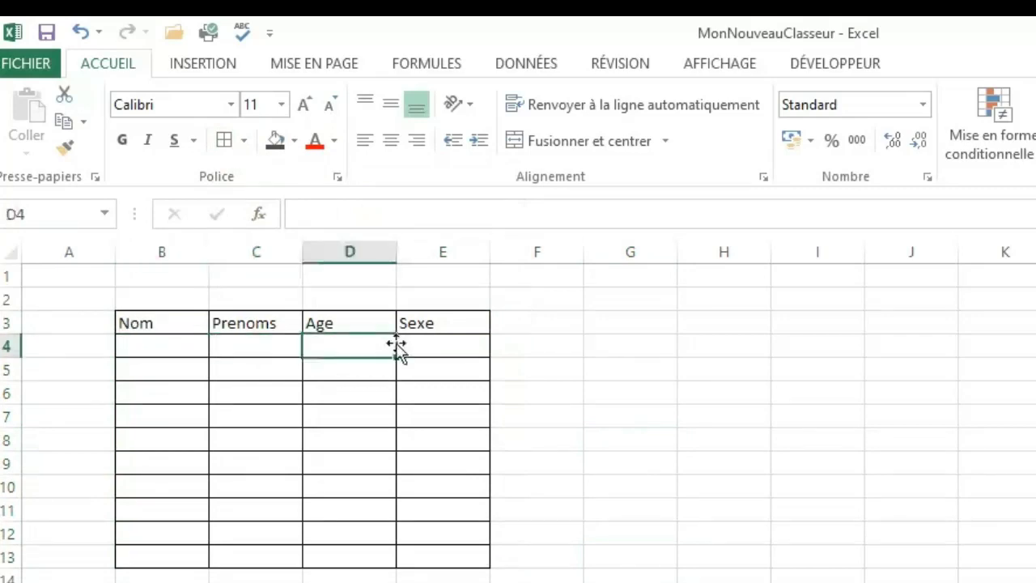
left_click(455, 343)
Move the header row from B3:E3 to G3:J3, and copy it back to B3:E3.
left_click(149, 325)
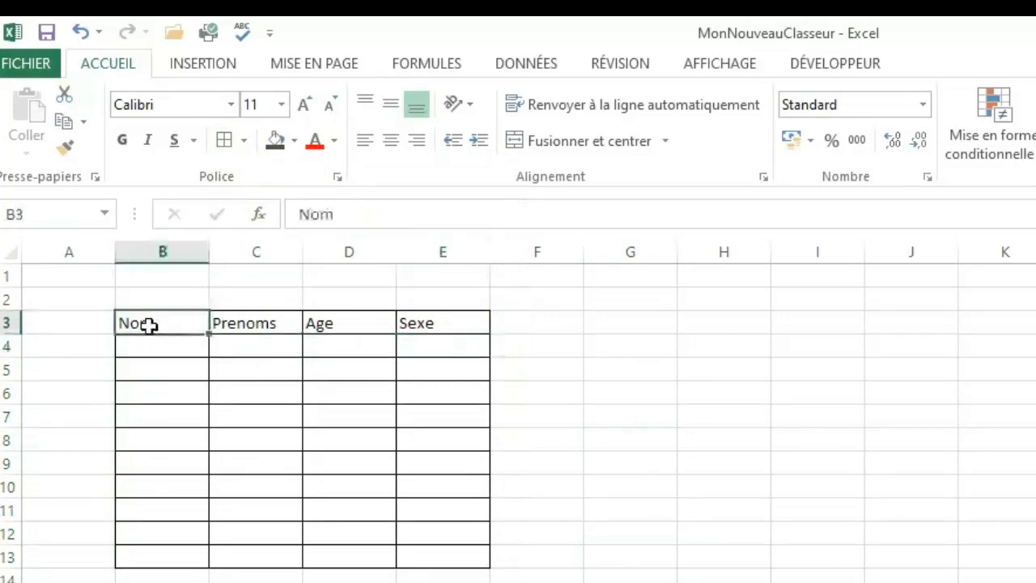
left_click_drag(149, 325, 790, 324)
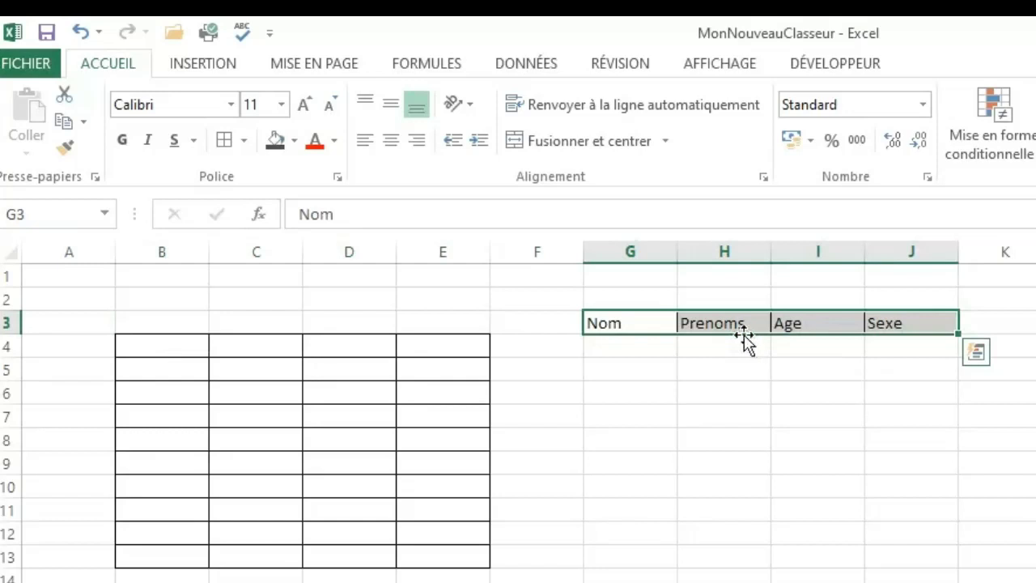
left_click_drag(744, 335, 250, 333)
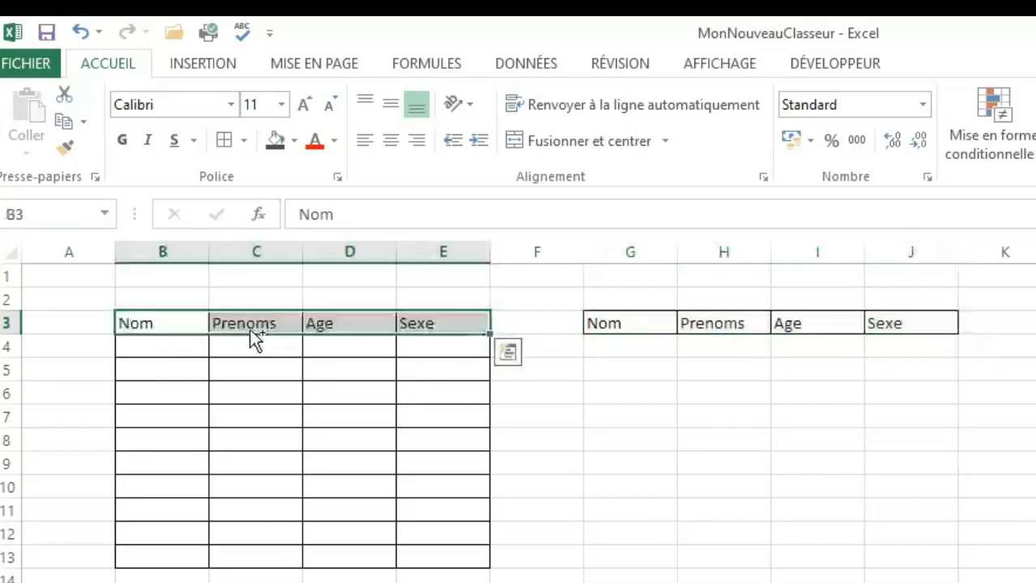
left_click(608, 323)
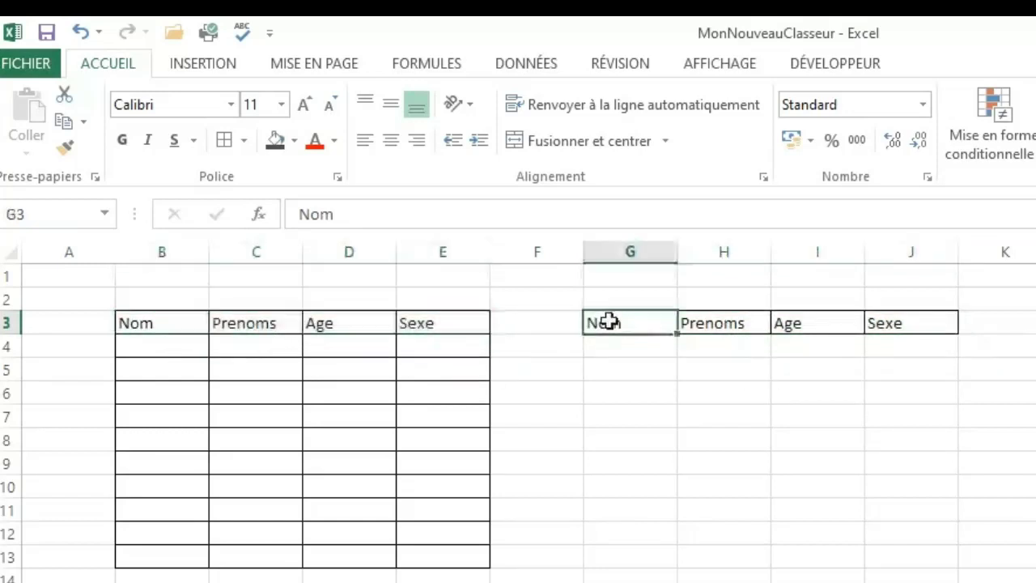
left_click(765, 324)
Insert a data table over G3:J4 using the first row as headers, and deselect it.
left_click(615, 327)
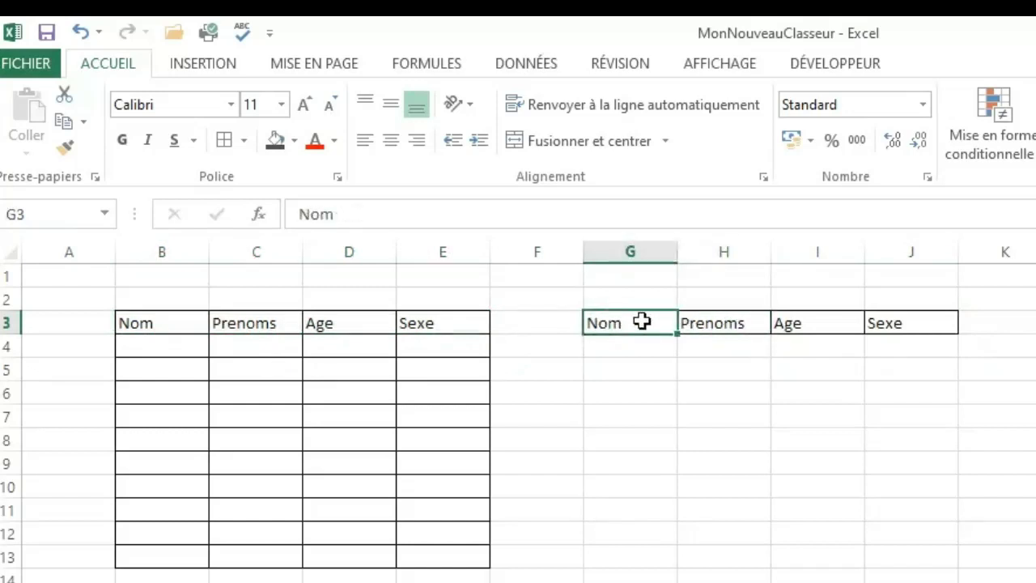
left_click_drag(643, 322, 907, 345)
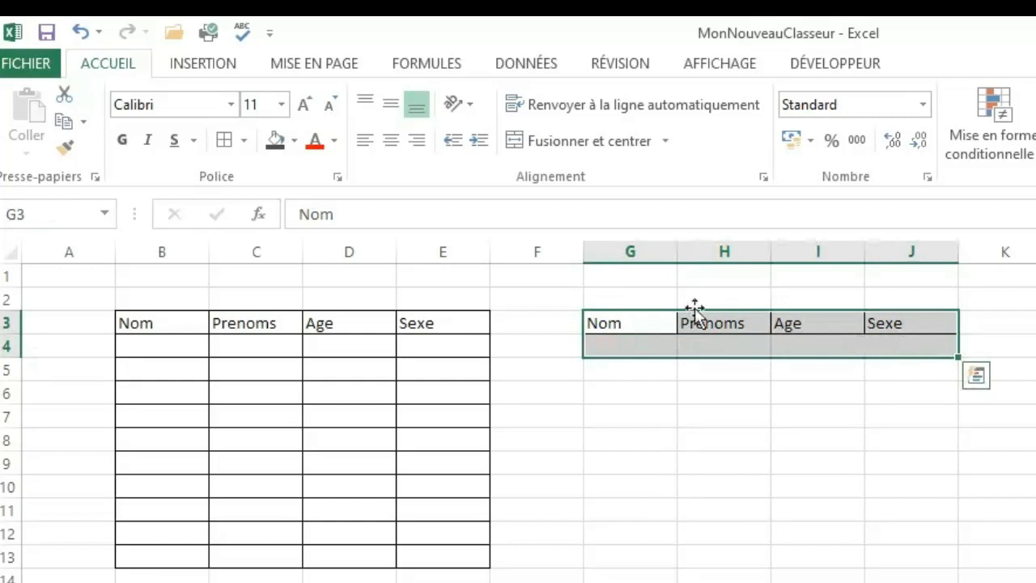
left_click(199, 64)
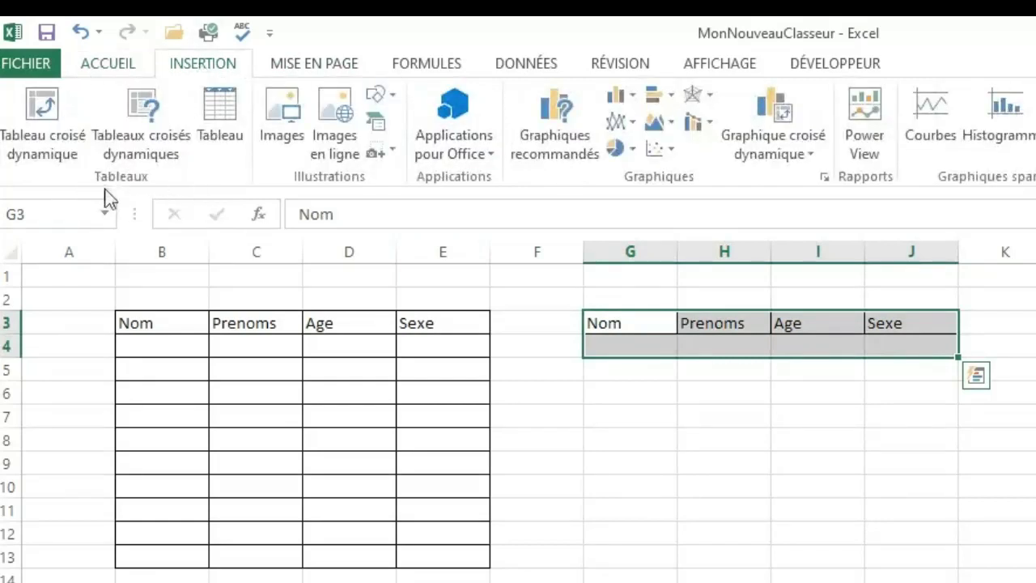
left_click(227, 114)
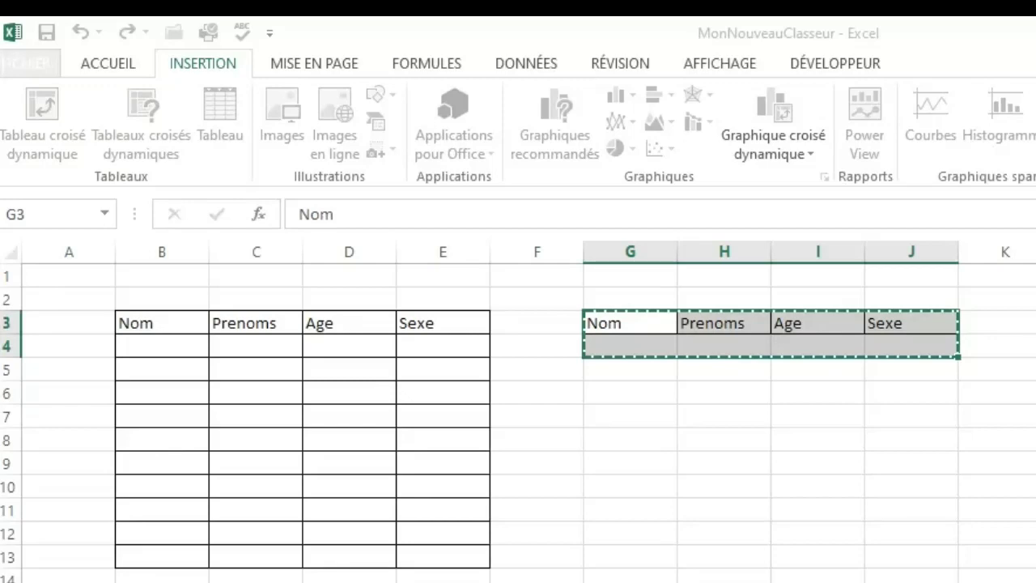
key("Escape")
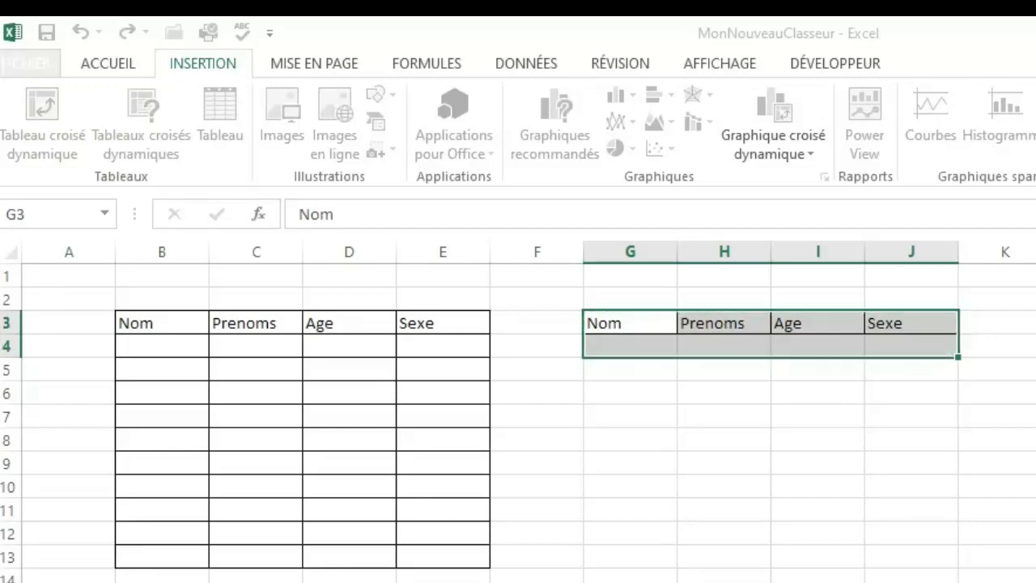
left_click(724, 486)
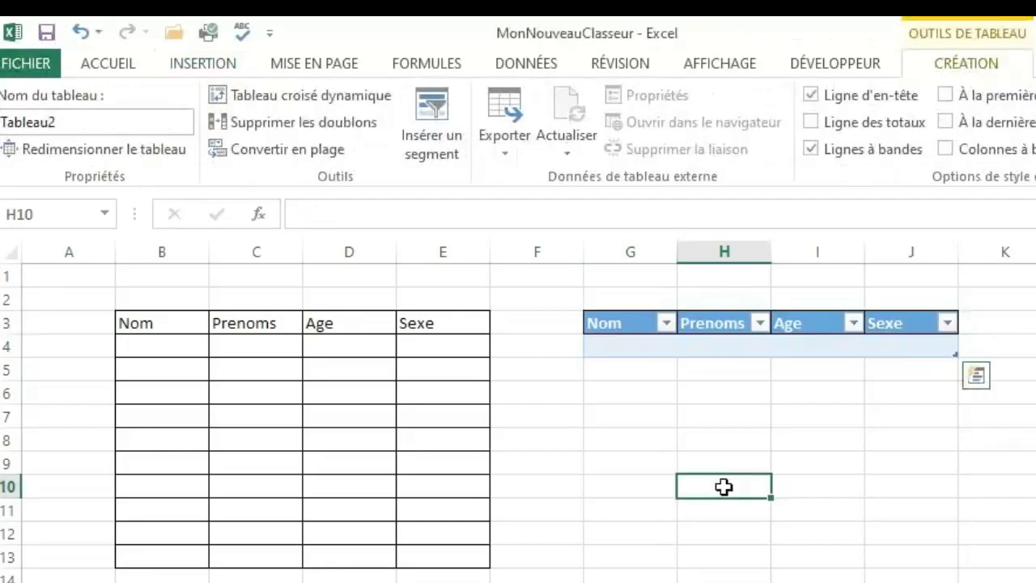
Fill the first table record in G4:J4 with a person's surname and first name, age 30 and sex M, and add a row below.
left_click(685, 411)
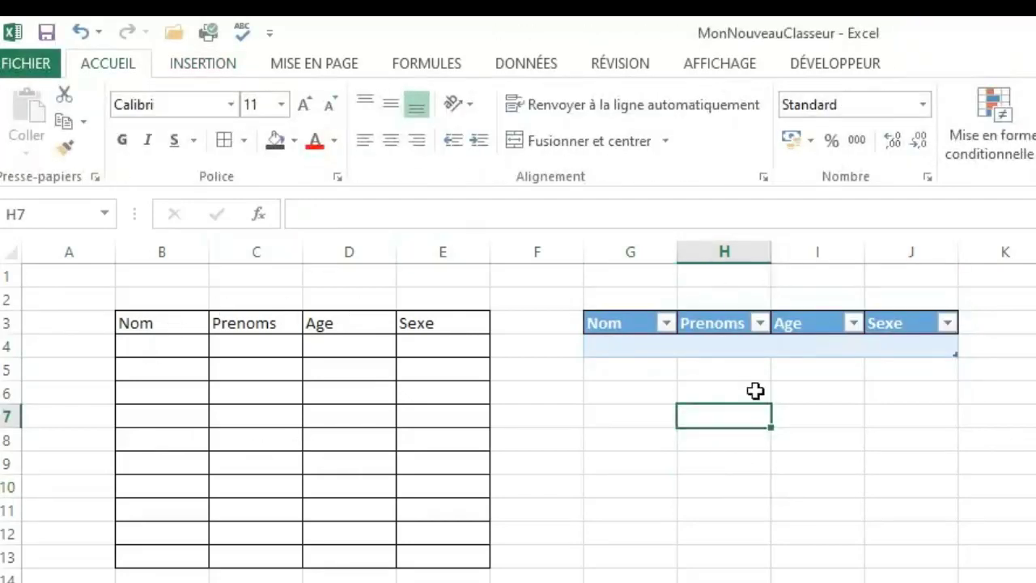
left_click(608, 348)
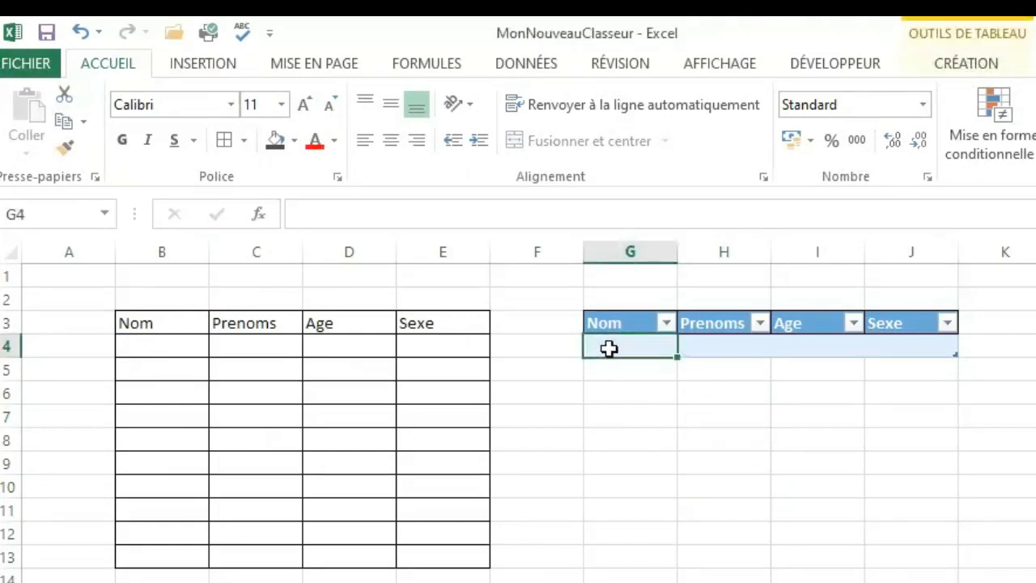
type("LARE")
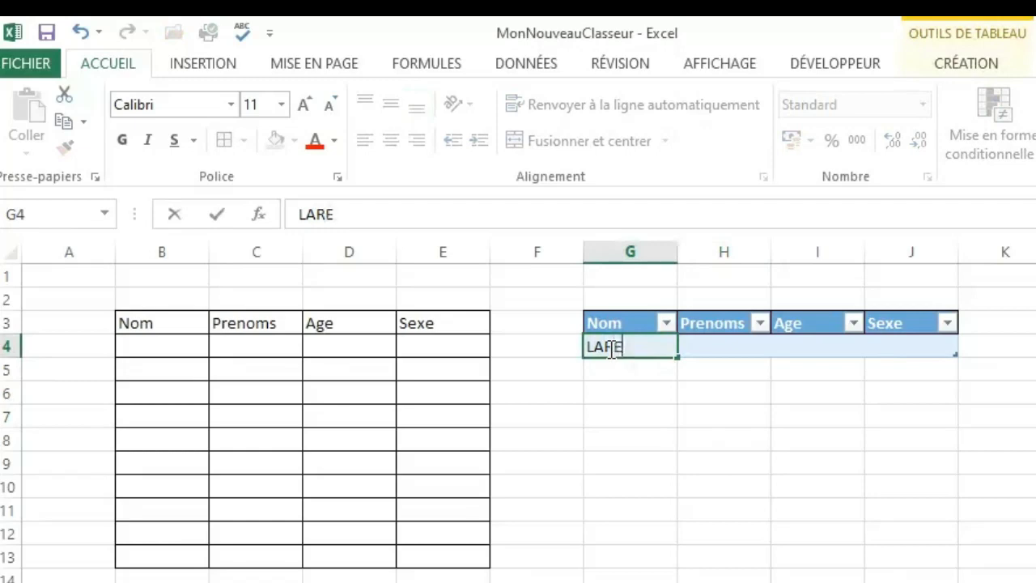
key("Tab")
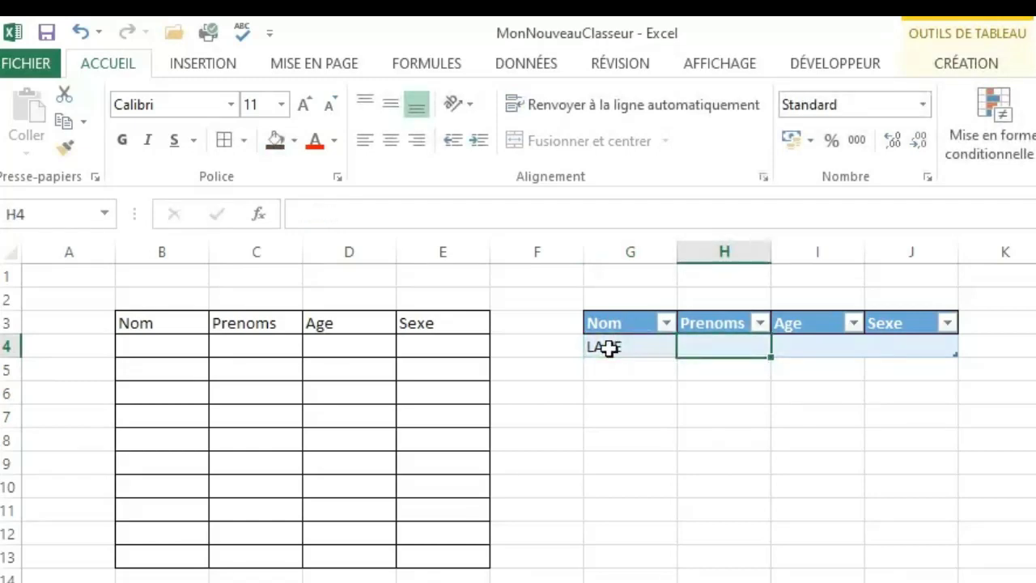
type("PAUL")
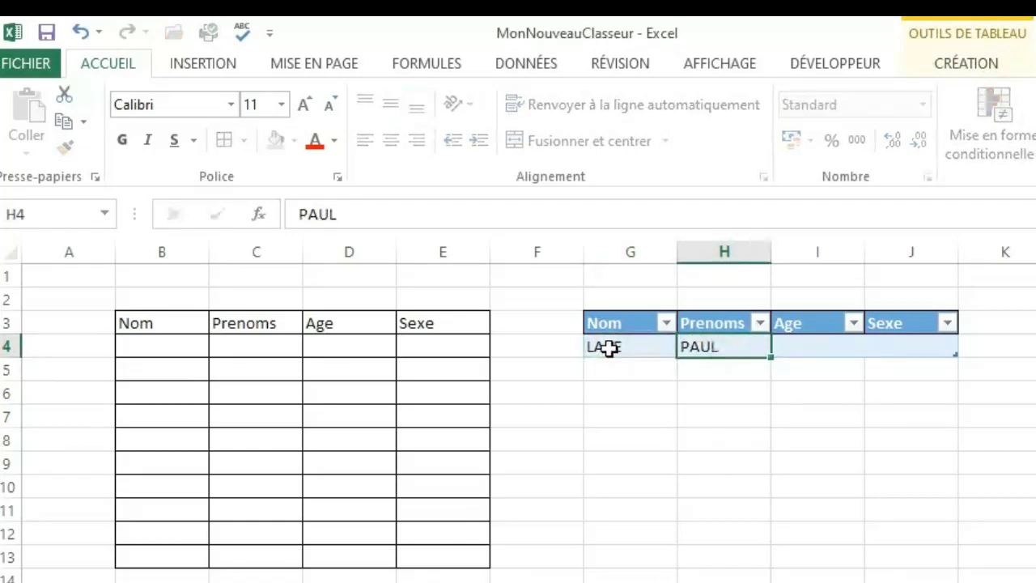
key("Tab")
type("30")
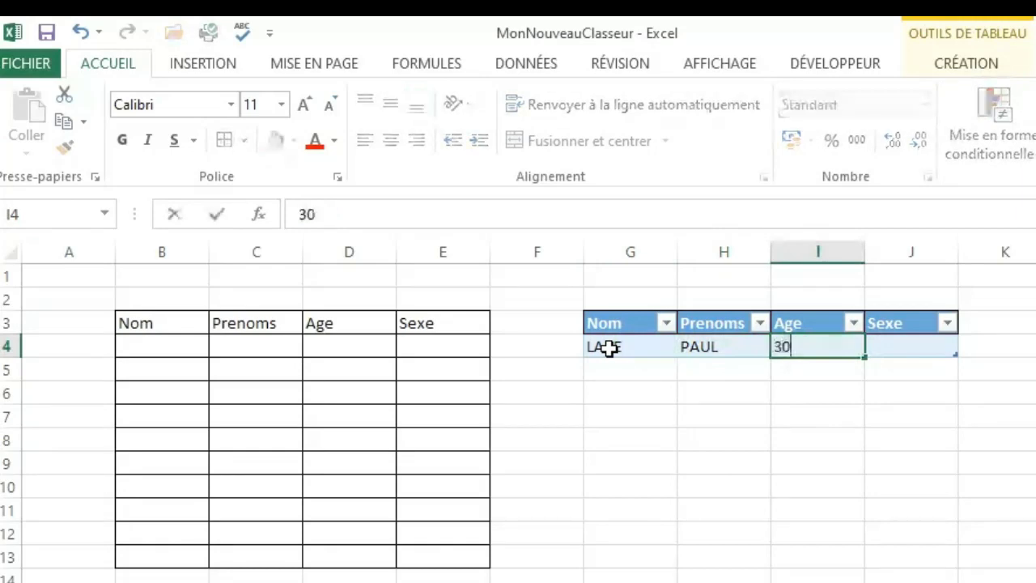
key("Tab")
type("M")
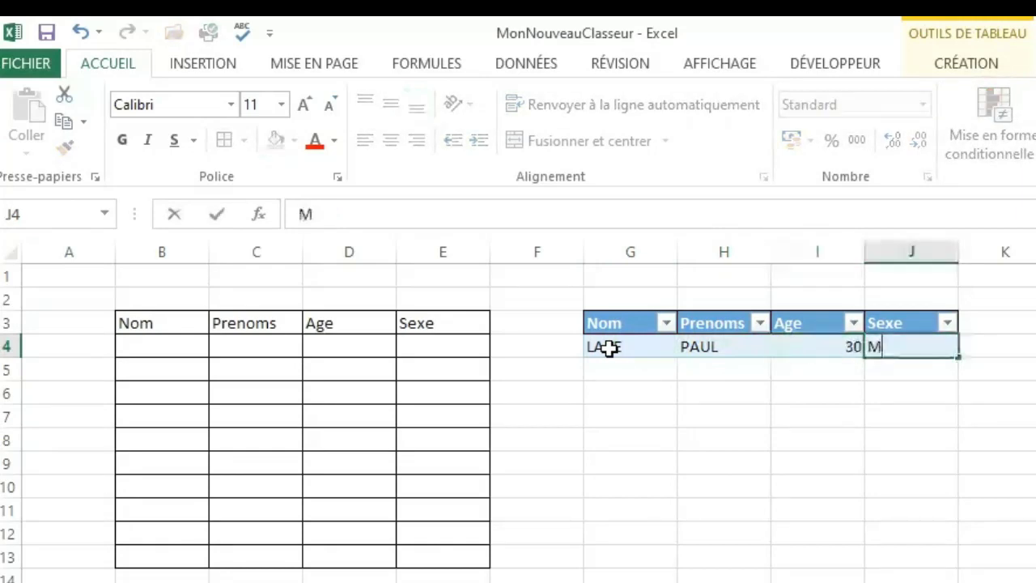
key("Return")
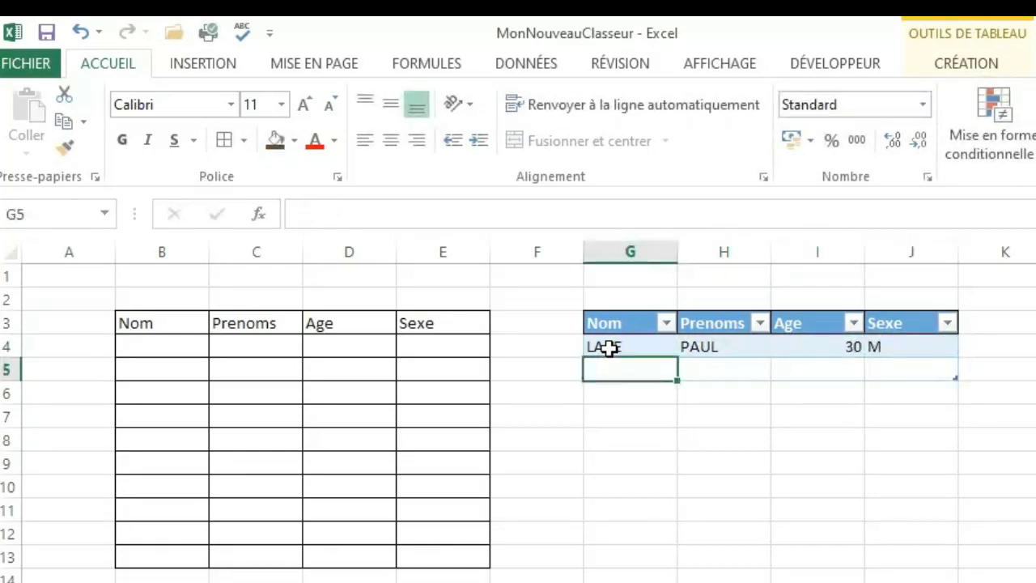
Fill the second table record in G5:J5 with a surname and first name, age 27 and sex M, and add an empty row below.
type("YAO")
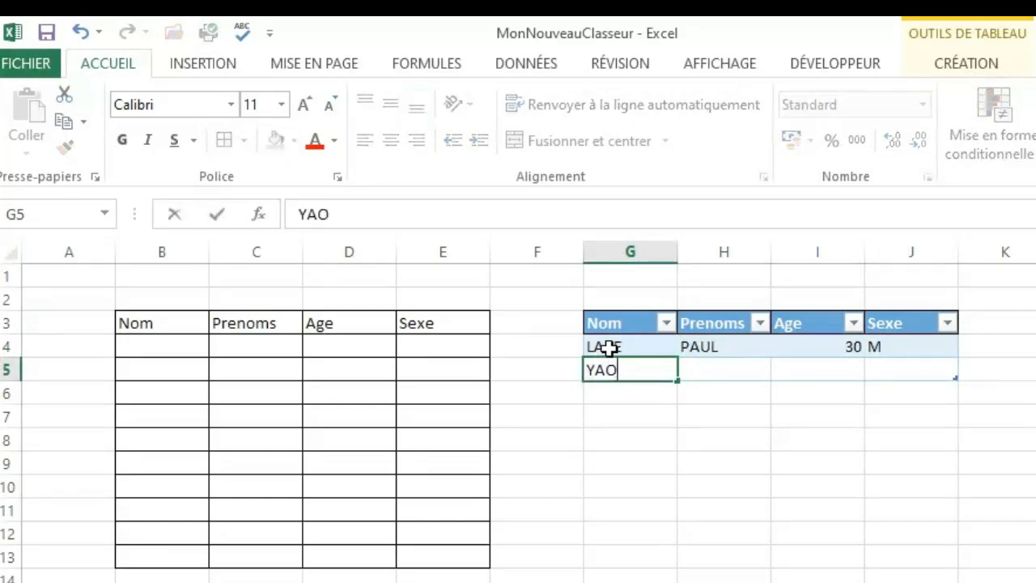
key("Tab")
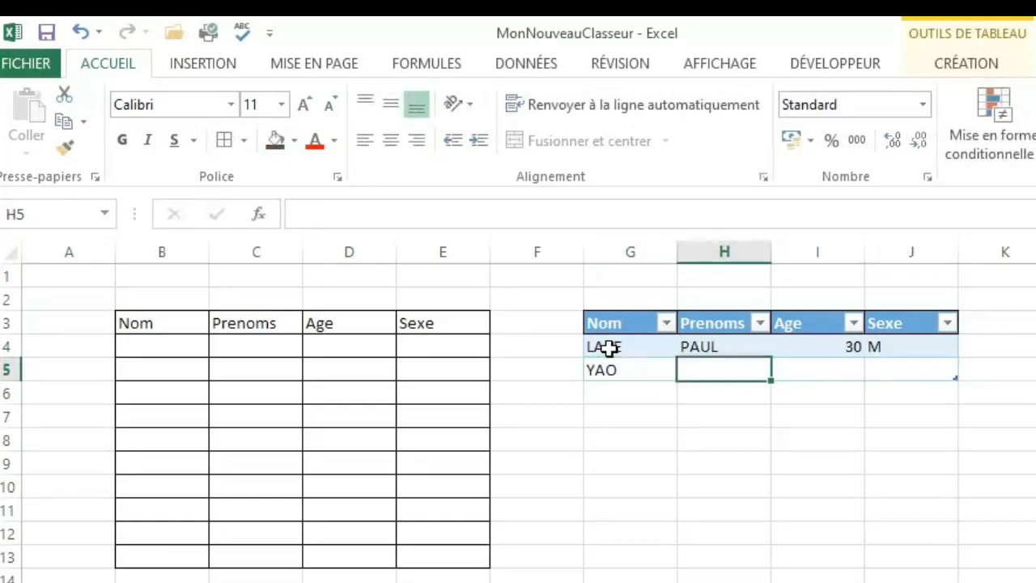
type("DOU")
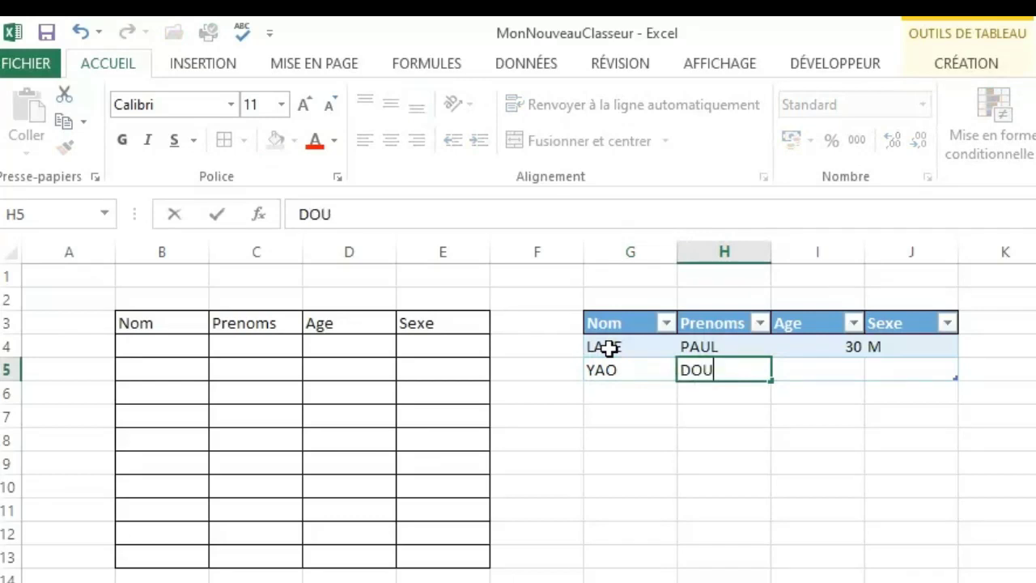
type("TI")
key("Tab")
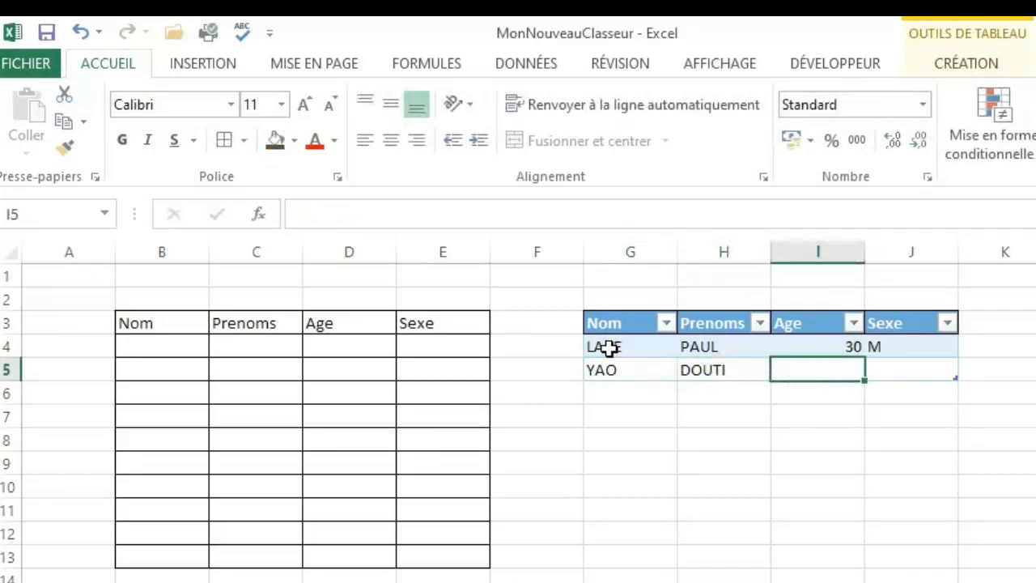
type("27")
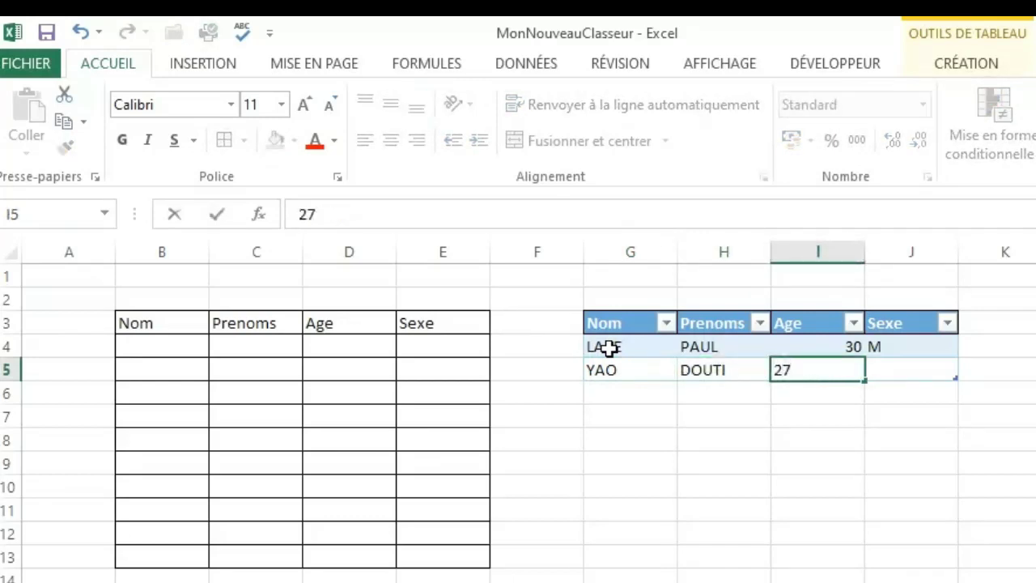
key("Tab")
type("M")
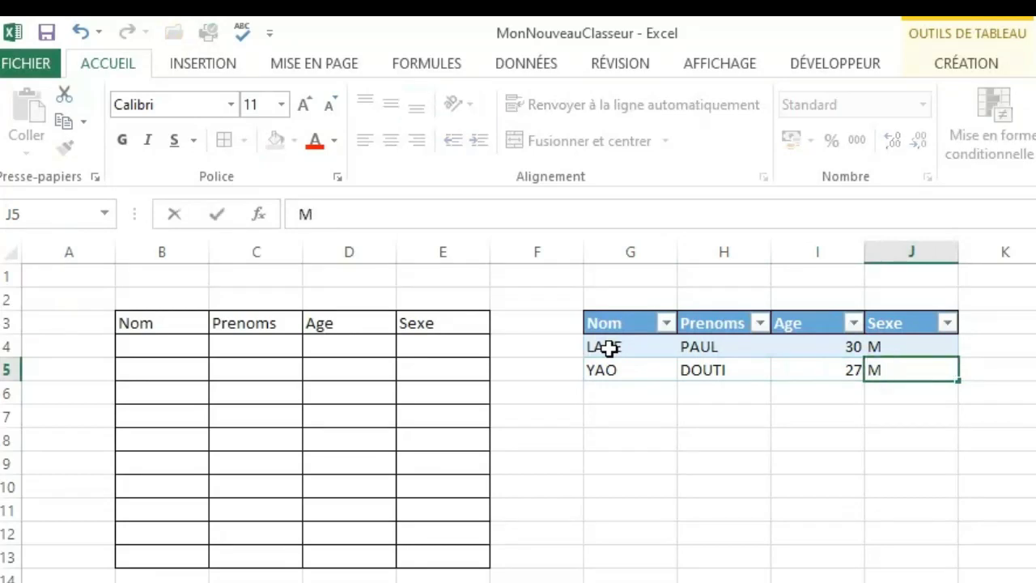
key("Tab")
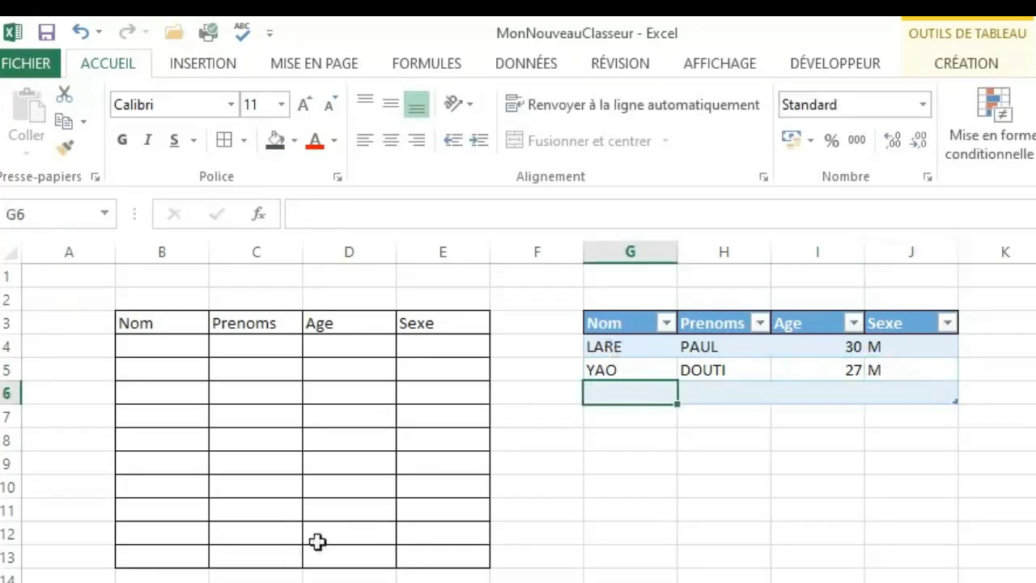
left_click(774, 540)
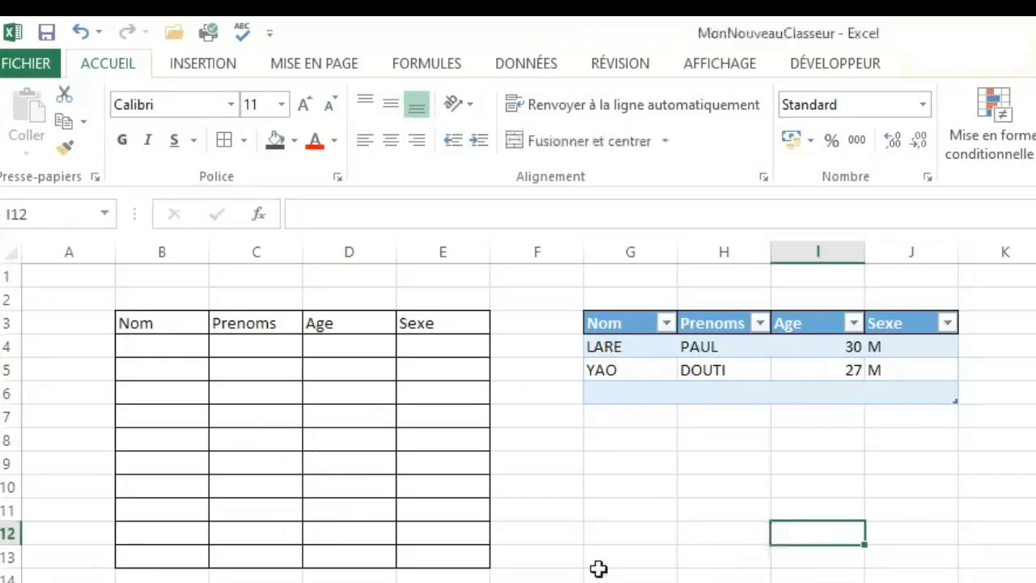
left_click(599, 570)
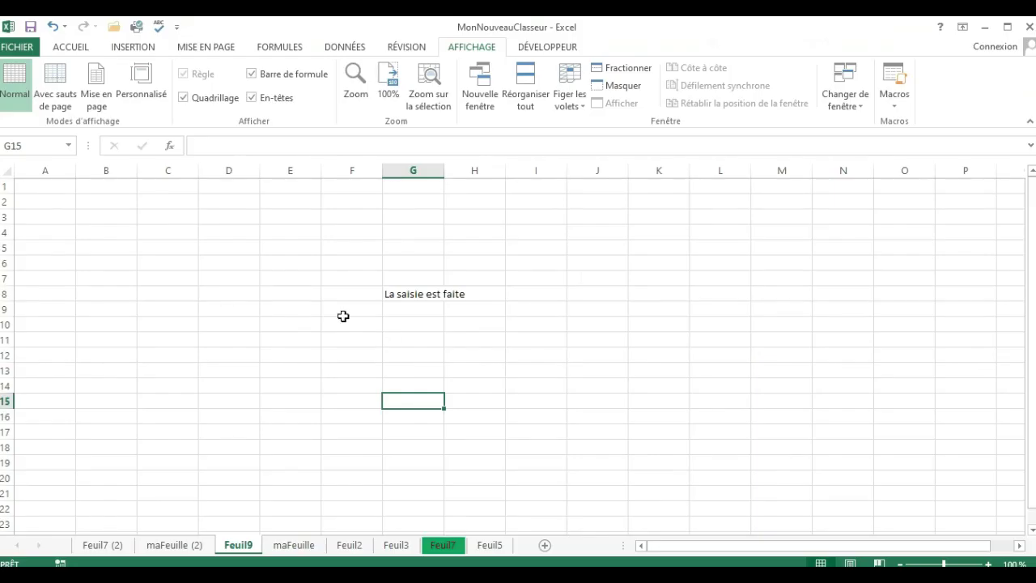
left_click(343, 314)
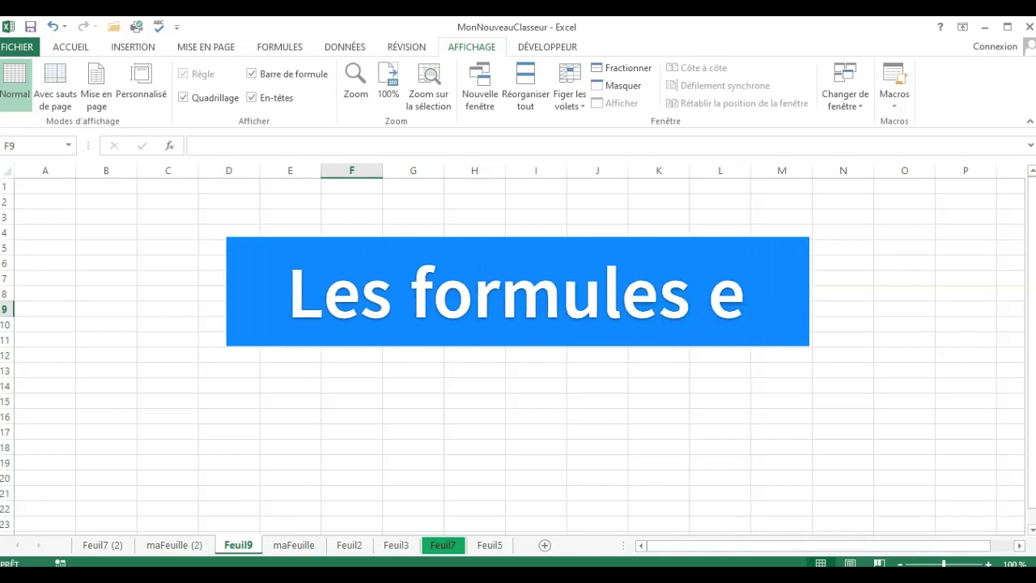
left_click(414, 294)
key("BackSpace")
left_click(230, 278)
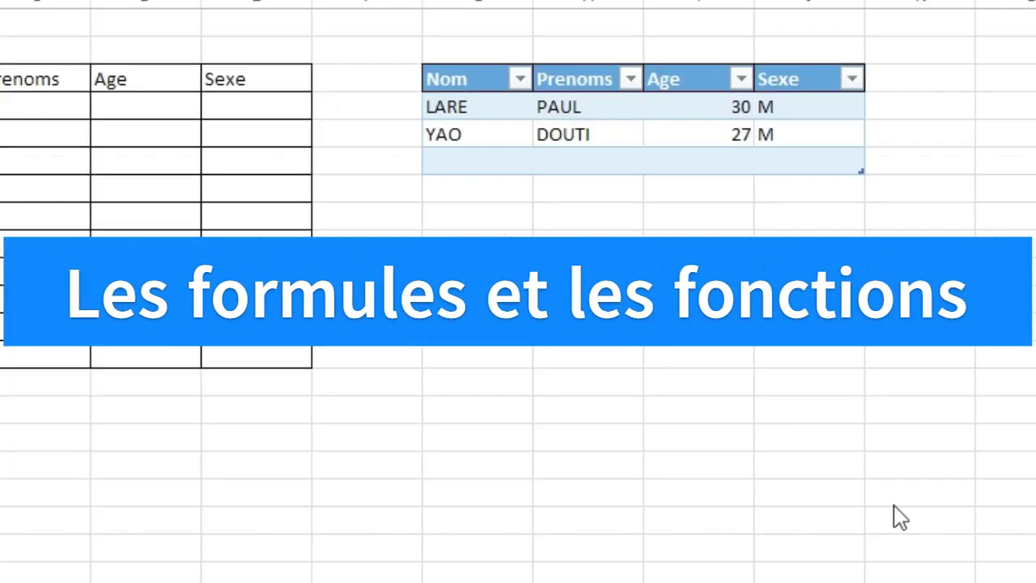
left_click(798, 355)
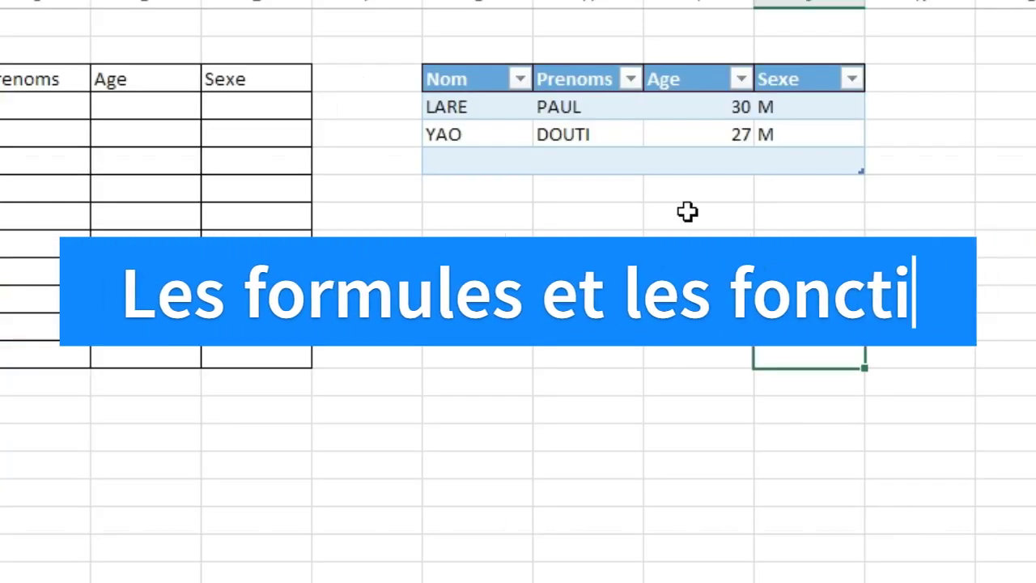
left_click(478, 271)
left_click(409, 409)
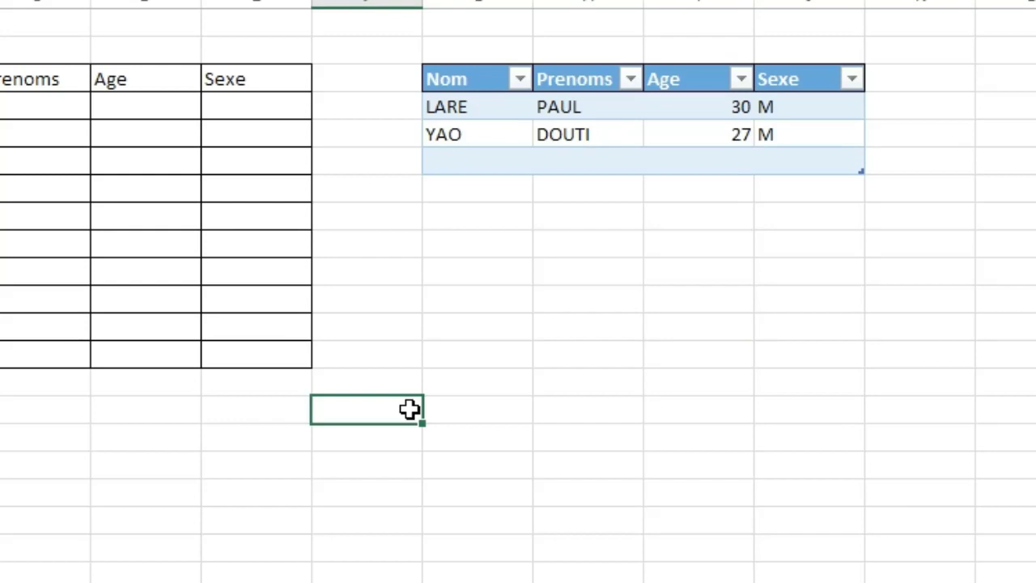
left_click(403, 350)
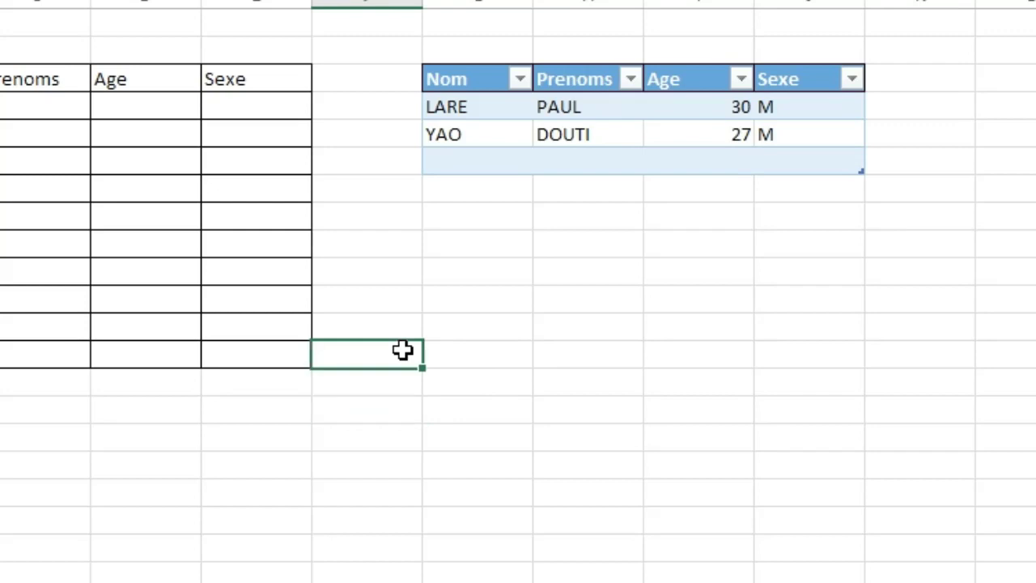
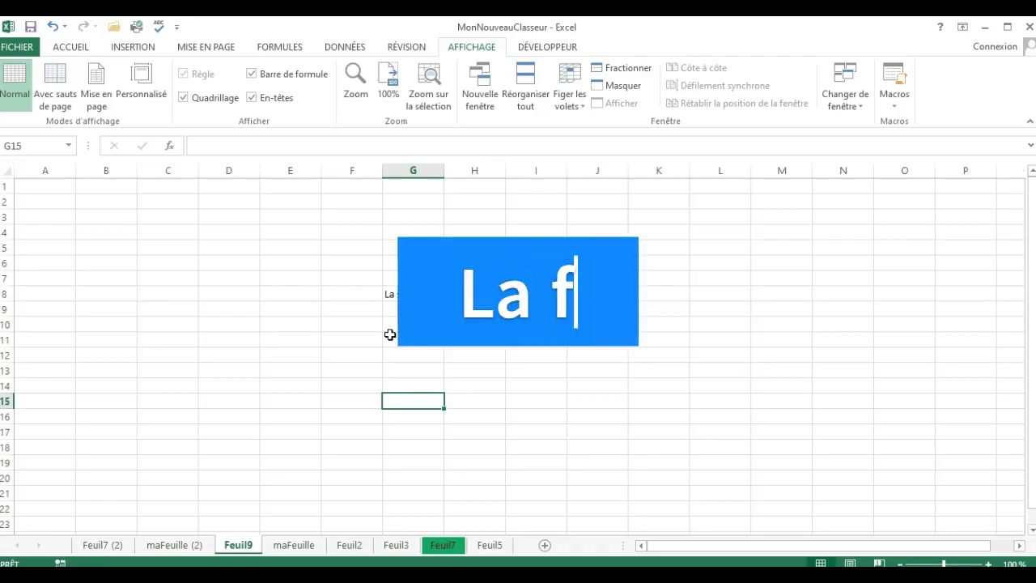
left_click(361, 310)
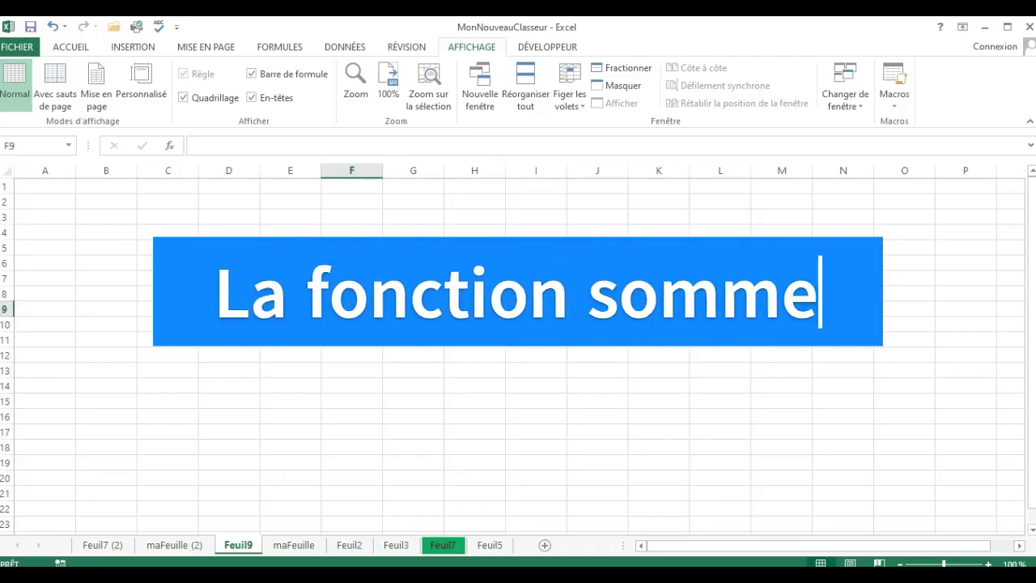
left_click(408, 295)
key("BackSpace")
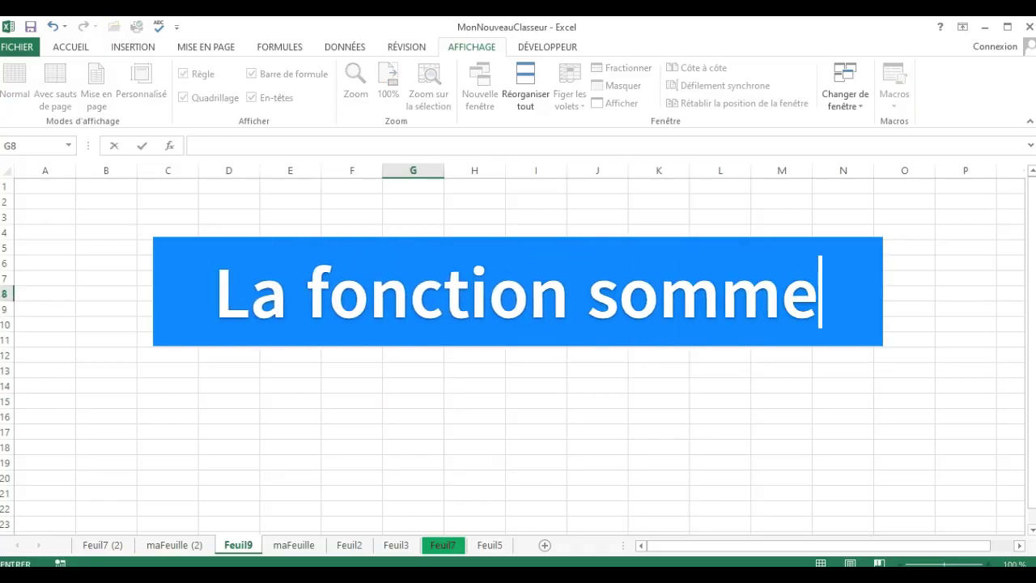
left_click(229, 279)
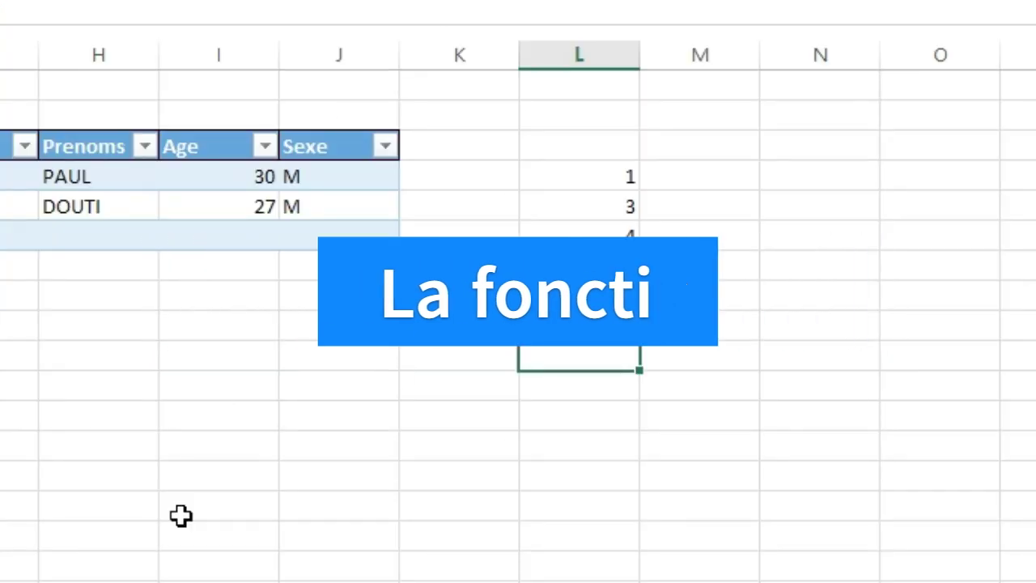
left_click(180, 515)
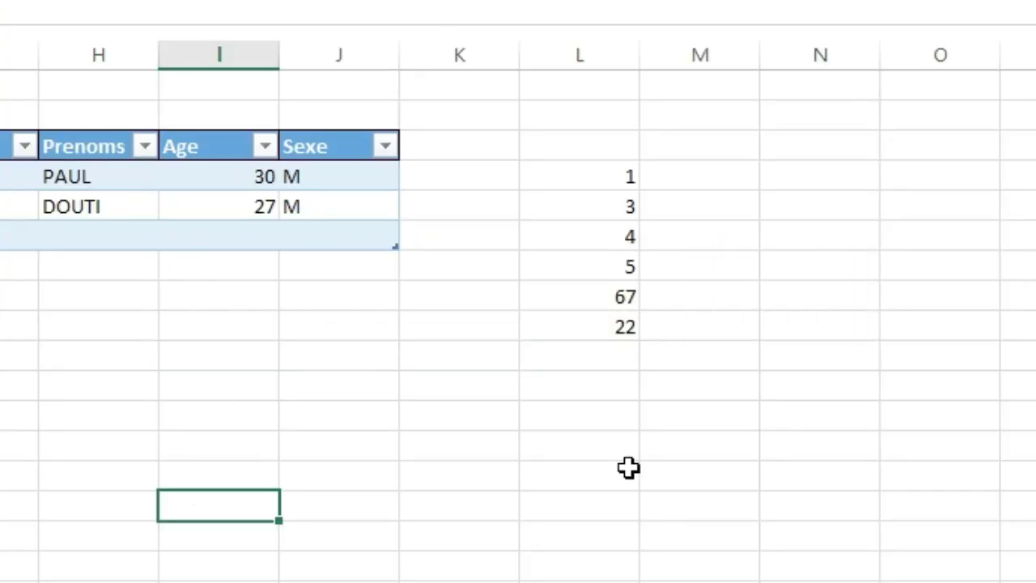
Calculate the sum of L4:L9 in L11 with the SOMME function, and clear that result.
left_click(630, 469)
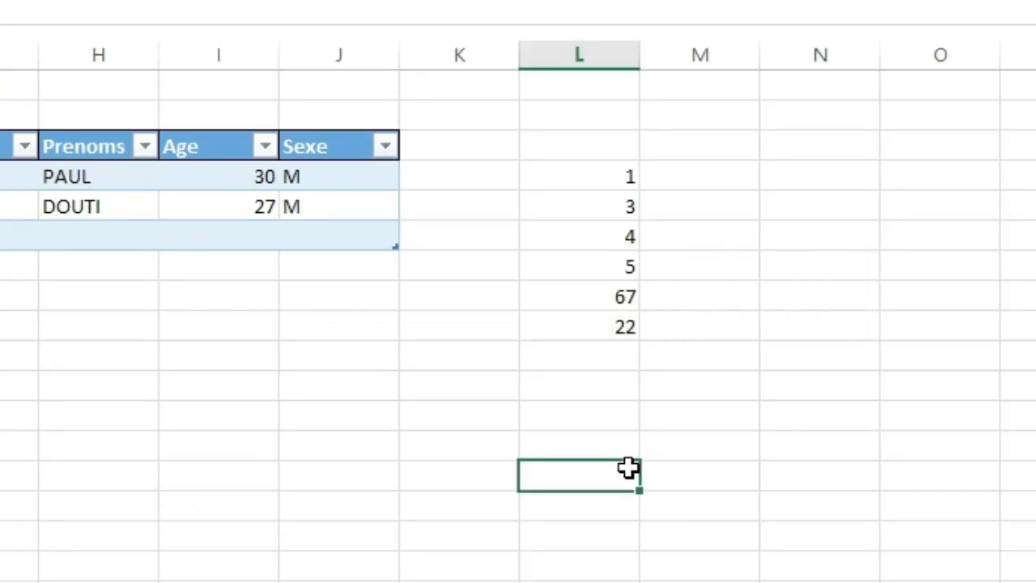
left_click(599, 388)
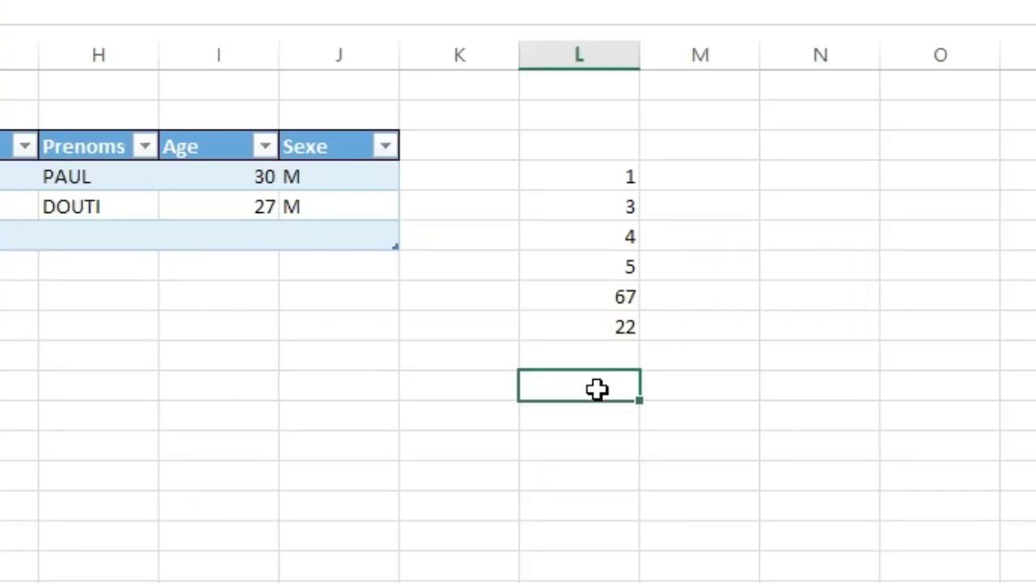
left_click(600, 172)
left_click_drag(600, 172, 613, 326)
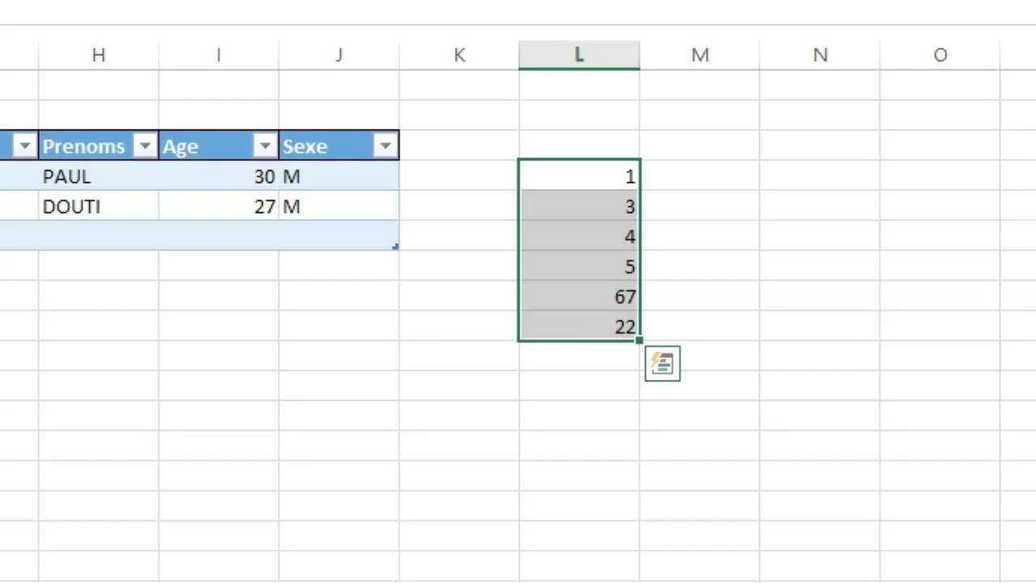
left_click(576, 389)
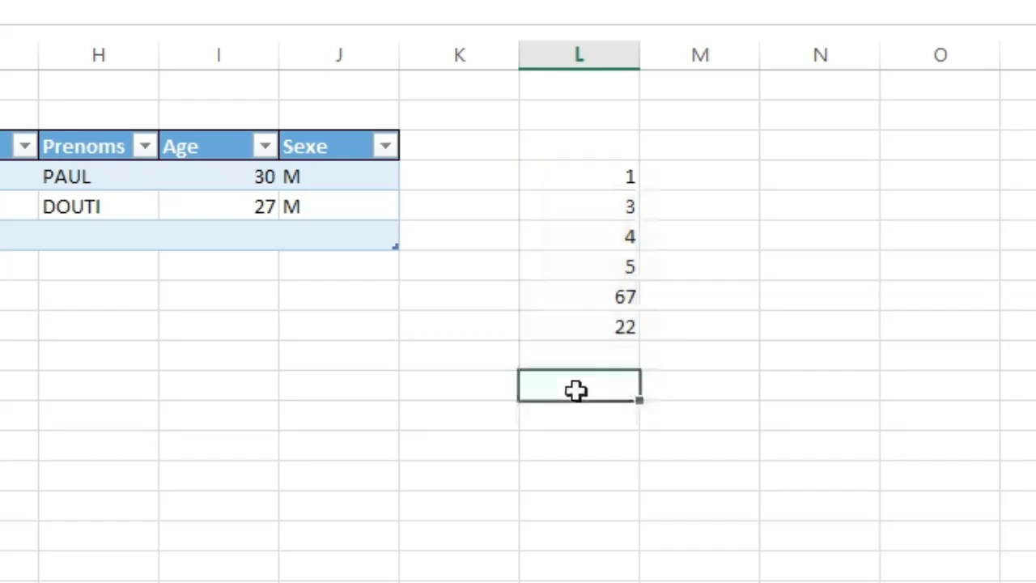
double_click(575, 392)
type("=s")
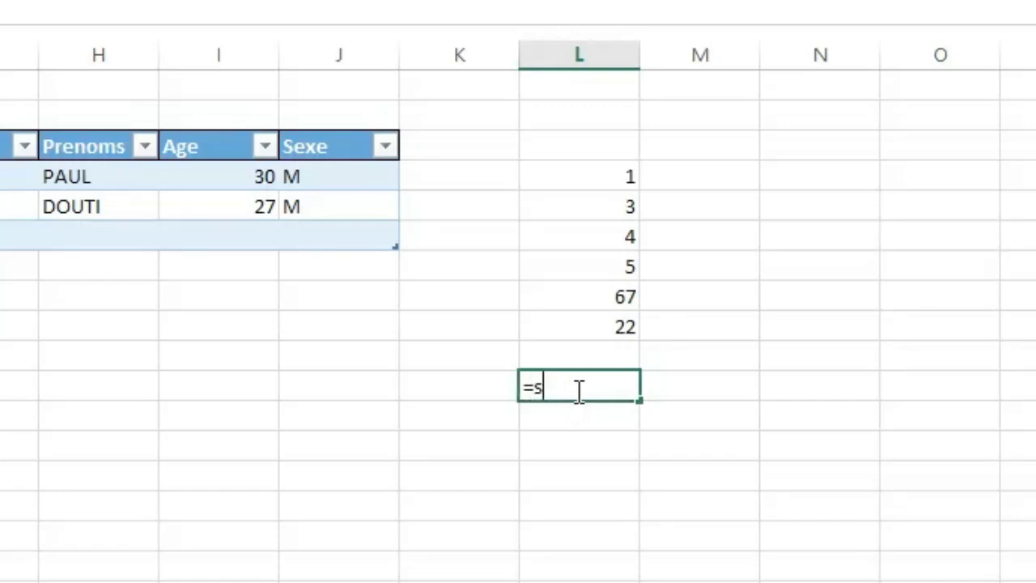
type("omme")
key("Tab")
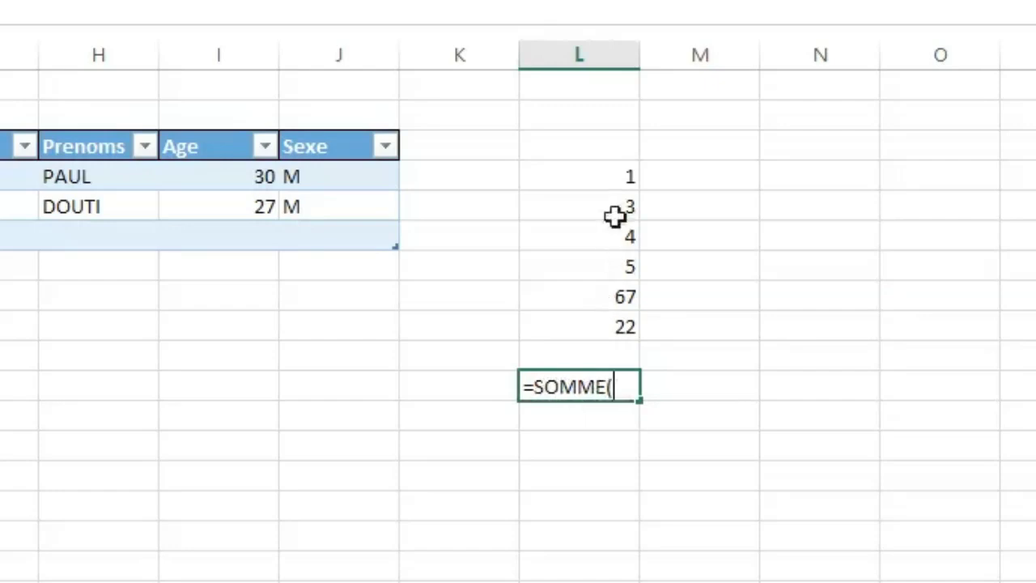
left_click(600, 178)
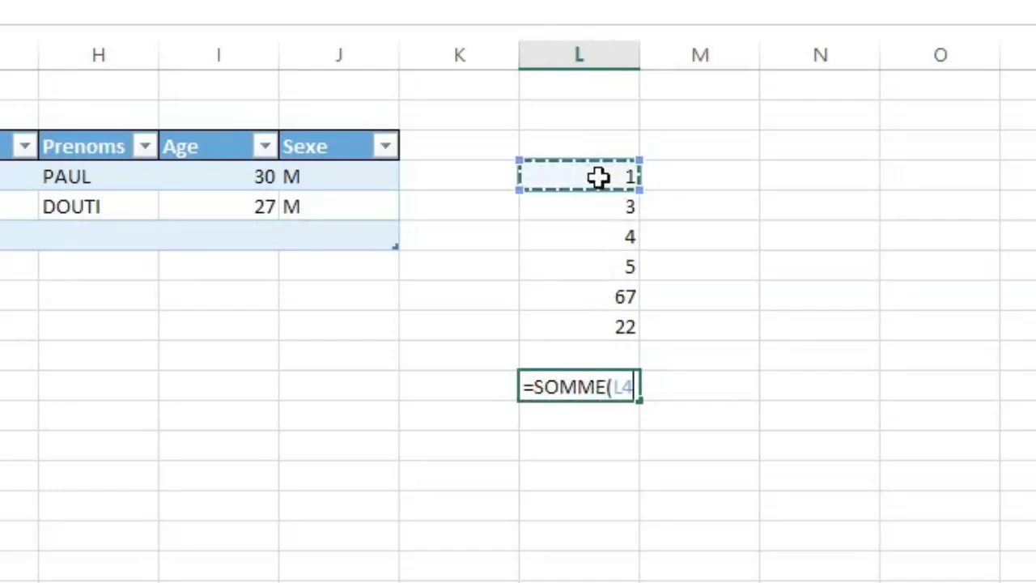
left_click_drag(599, 178, 599, 316)
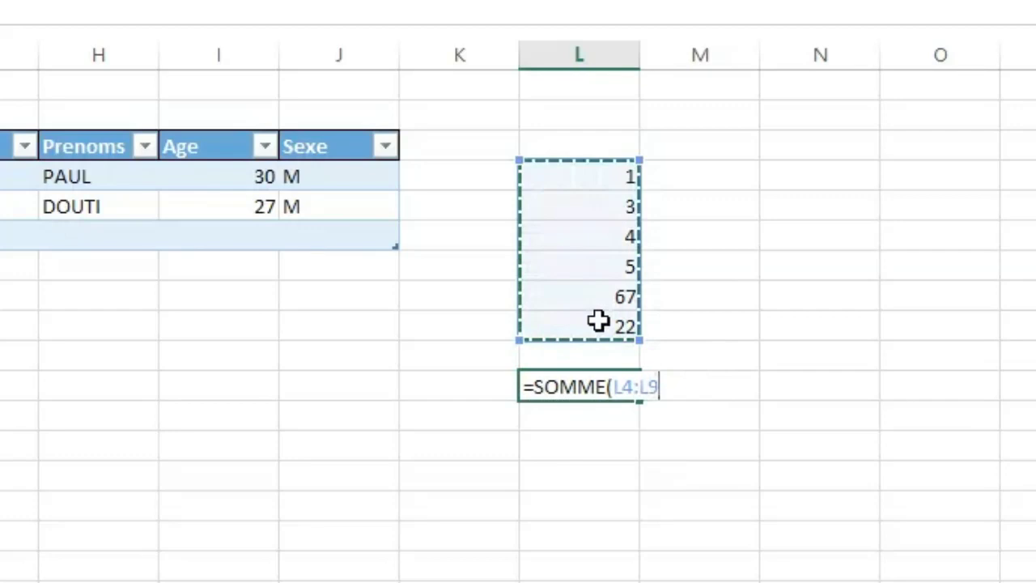
key("Return")
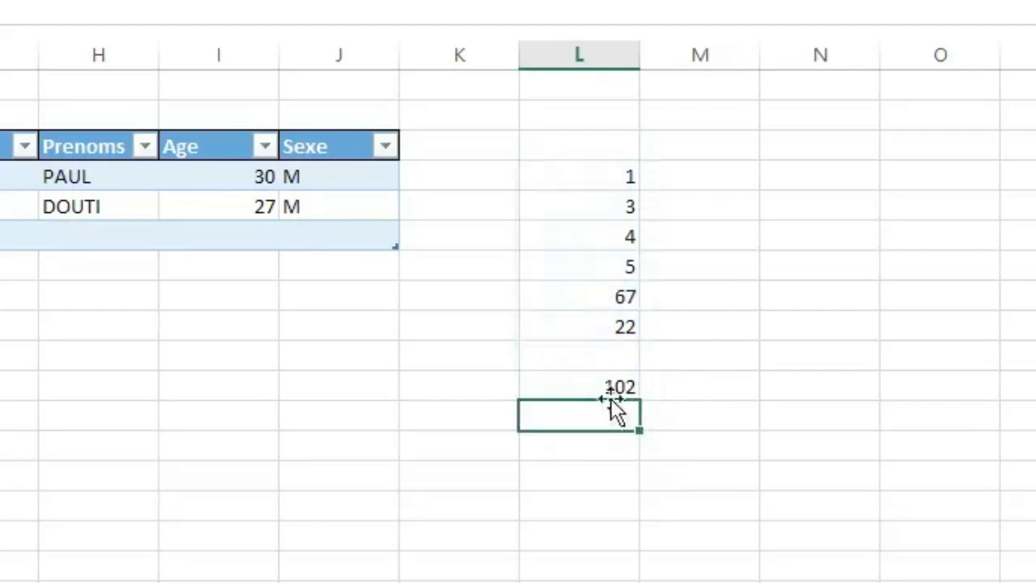
left_click(579, 391)
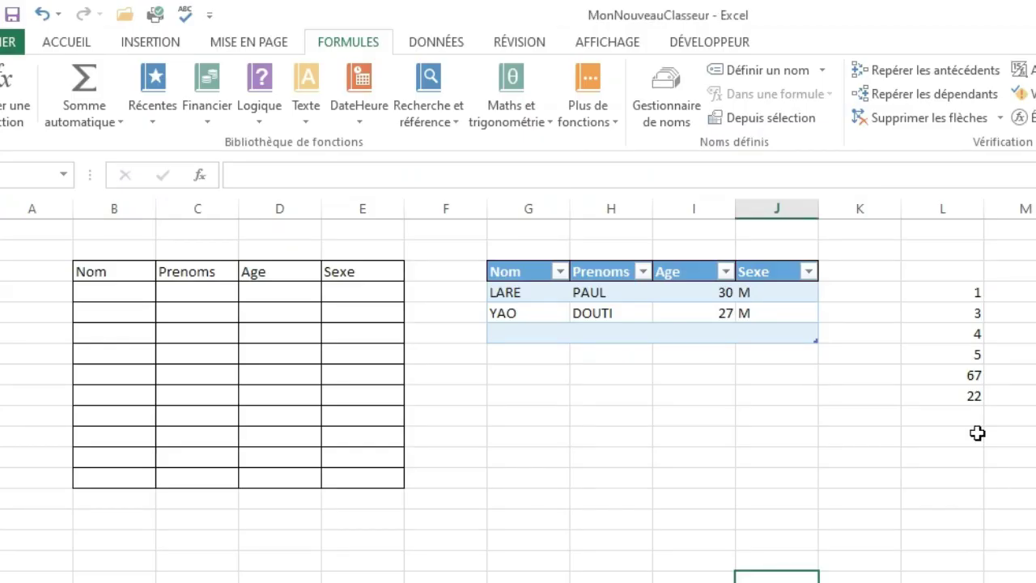
left_click(961, 435)
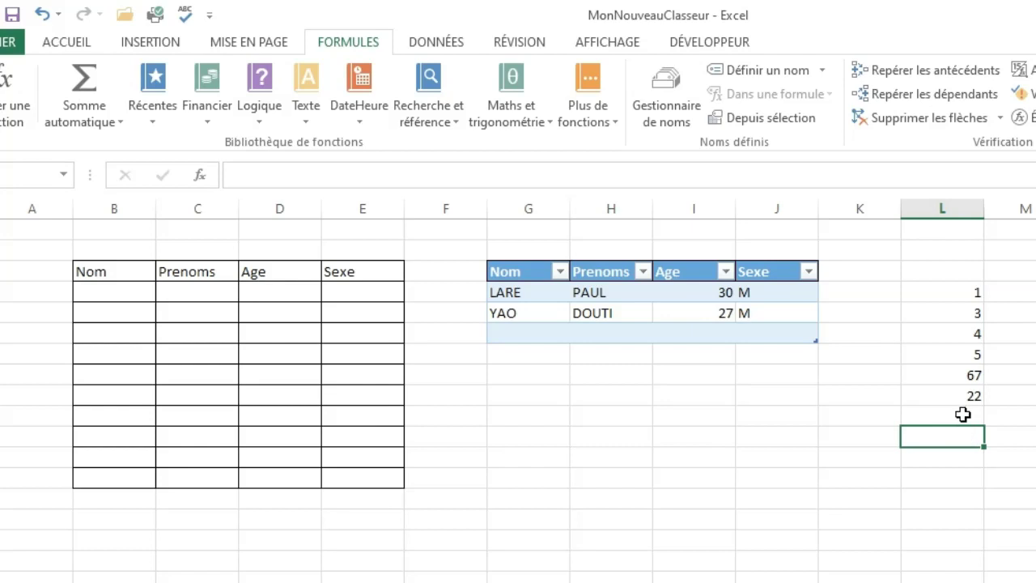
Insert the total of the numbers in L4:L9 directly below them in L10 using AutoSum.
left_click(963, 415)
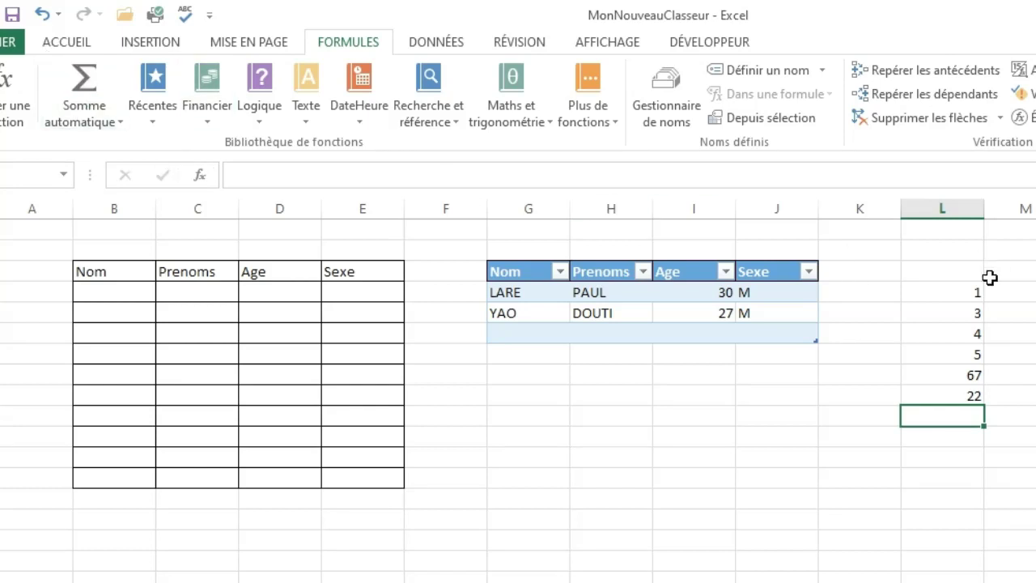
left_click(945, 290)
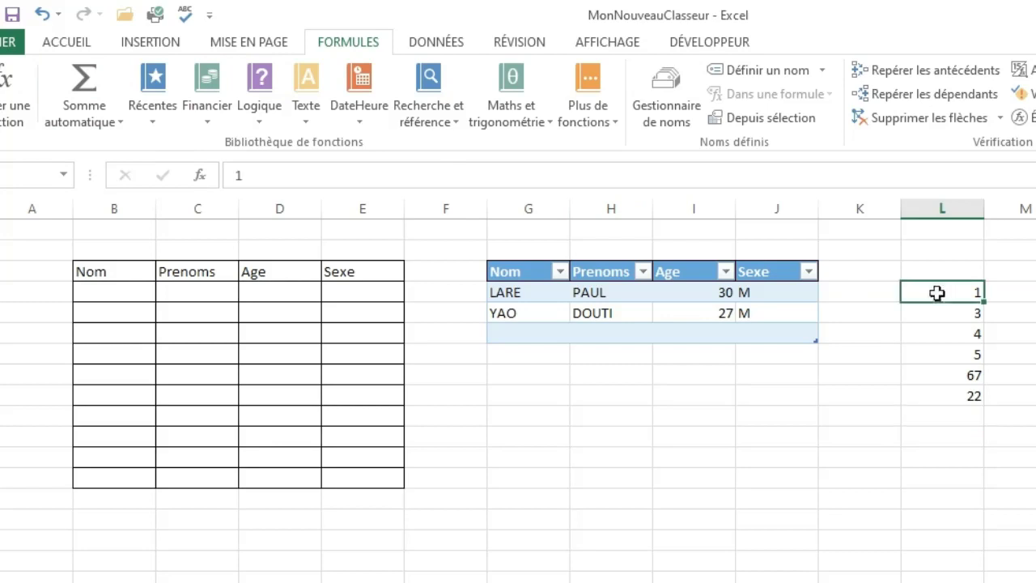
left_click_drag(937, 293, 951, 397)
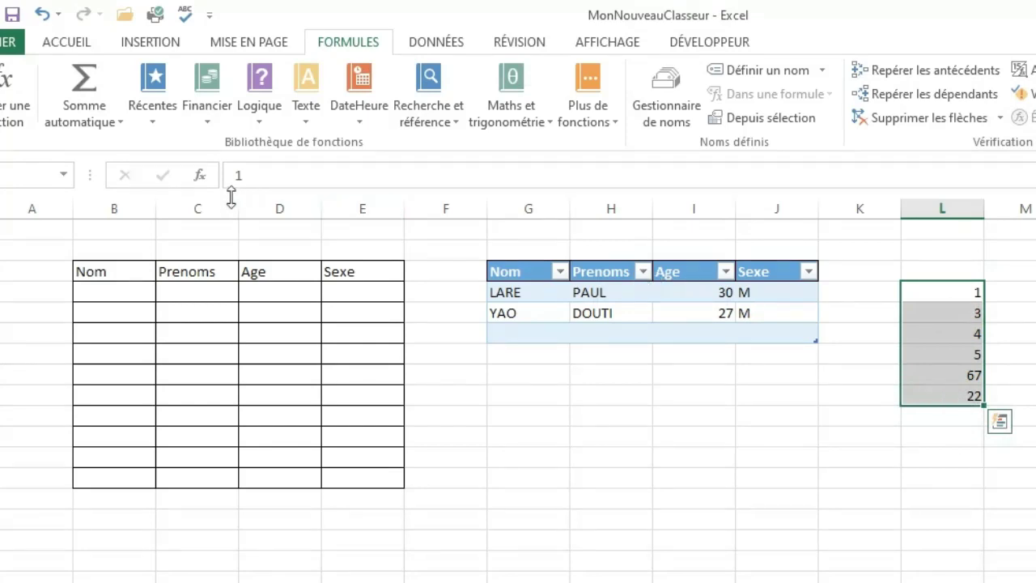
left_click(95, 85)
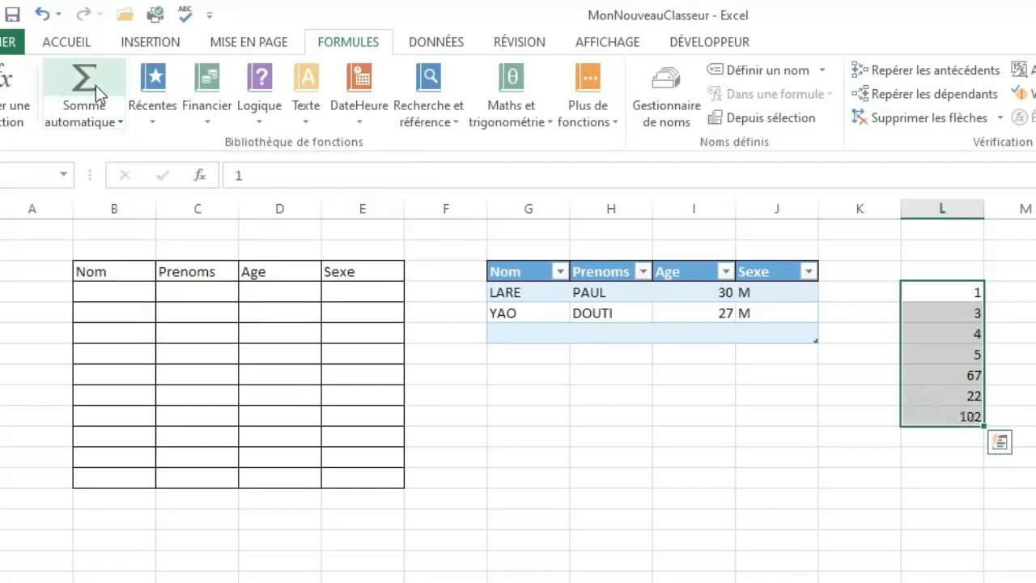
left_click(937, 418)
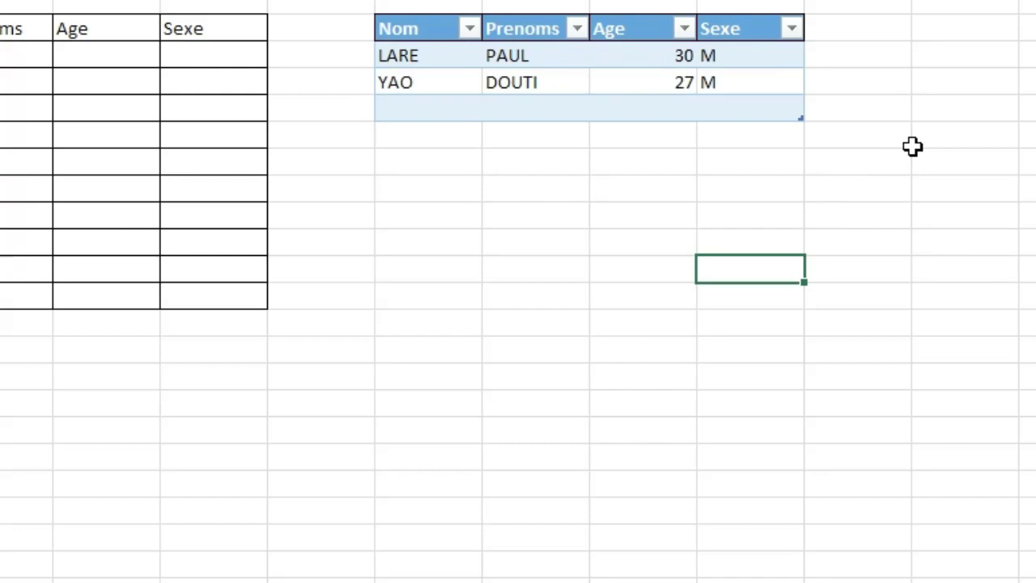
Enter the value 14 in cell H11.
left_click(919, 136)
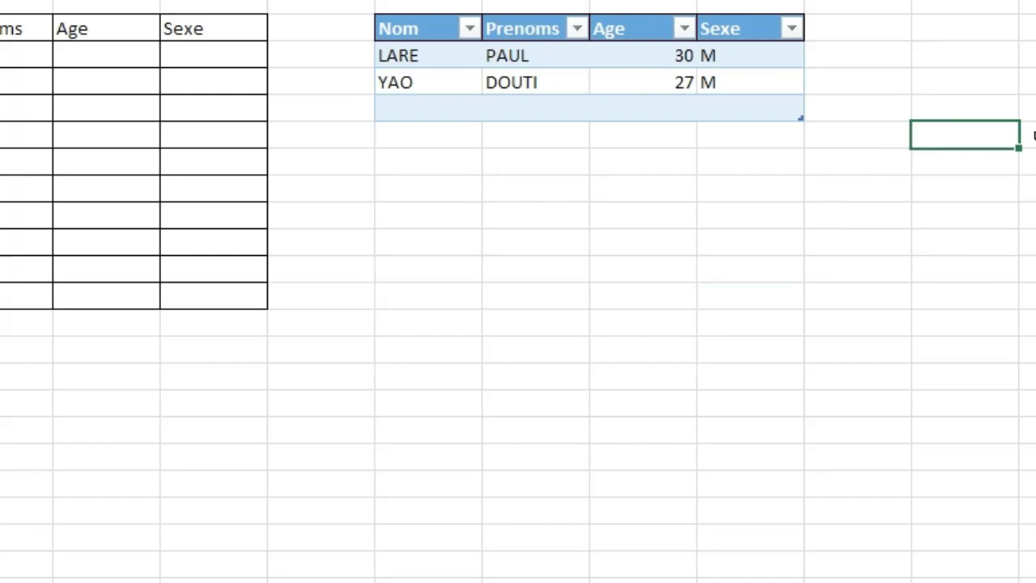
left_click(1019, 142)
left_click(569, 245)
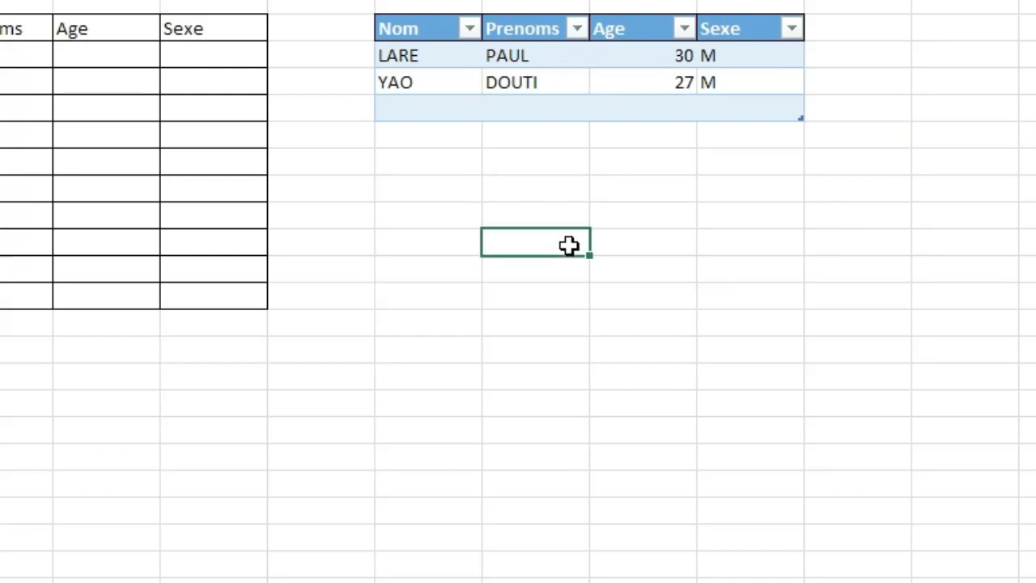
double_click(569, 245)
type("14")
left_click(678, 250)
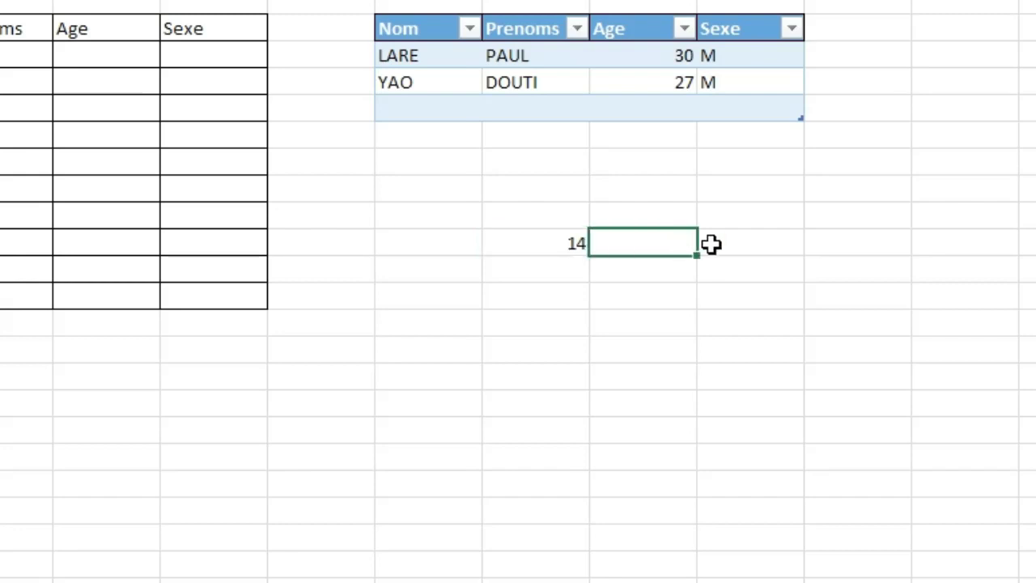
Enter the conditional formula =SI(H11>10;"Admi";"Echoué") in cell J11.
left_click(755, 243)
type("=")
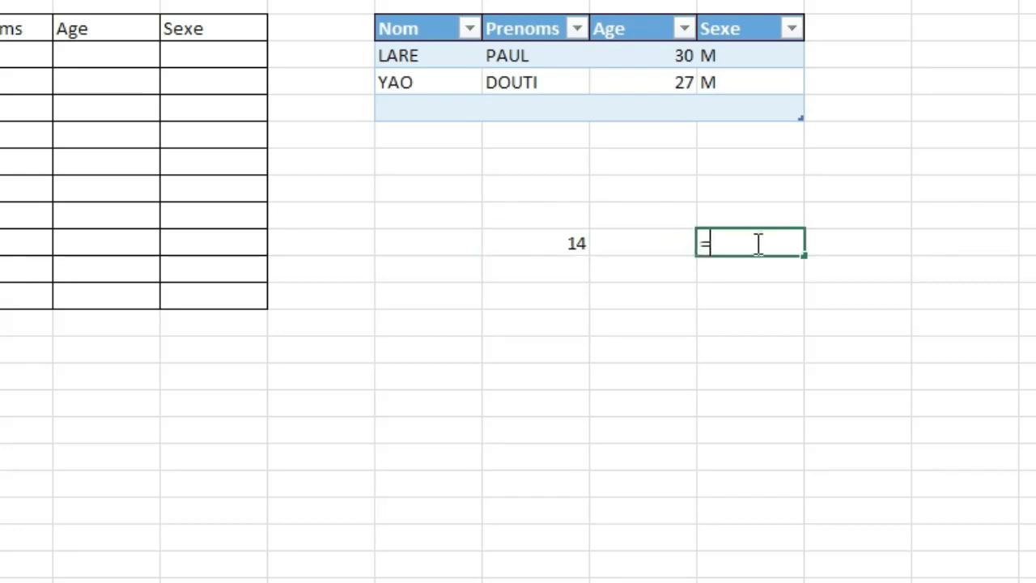
type("si")
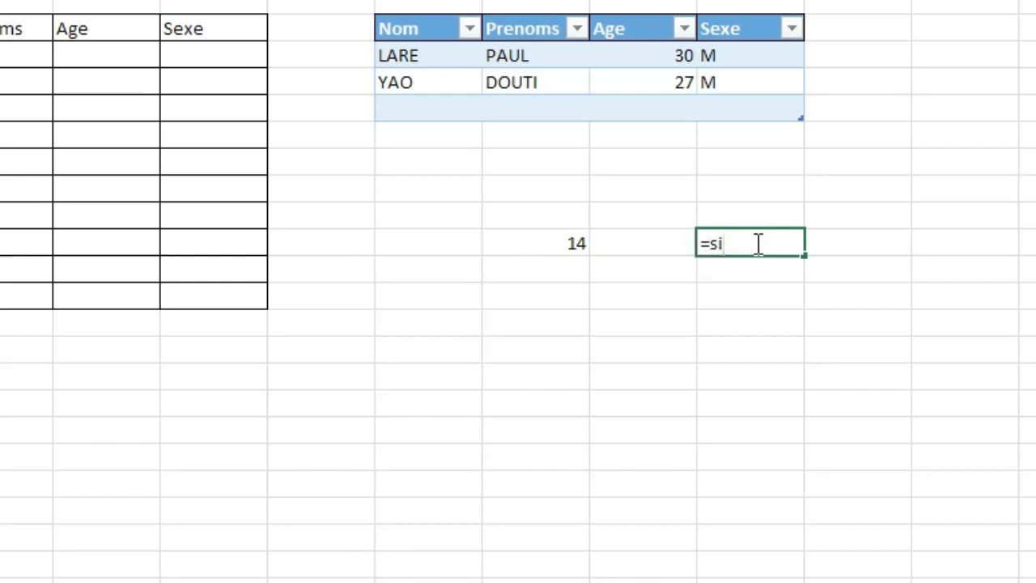
key("Tab")
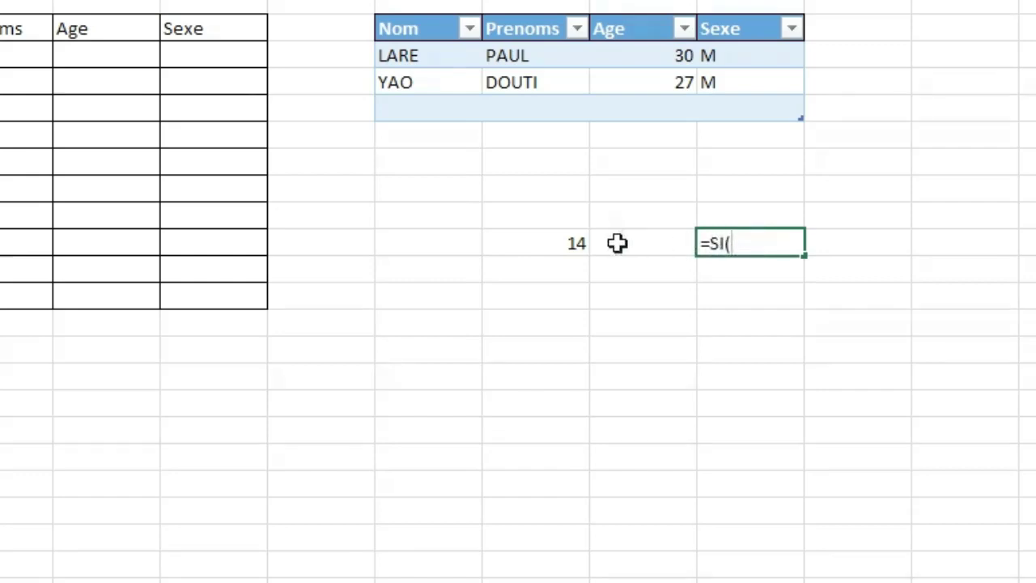
left_click(560, 244)
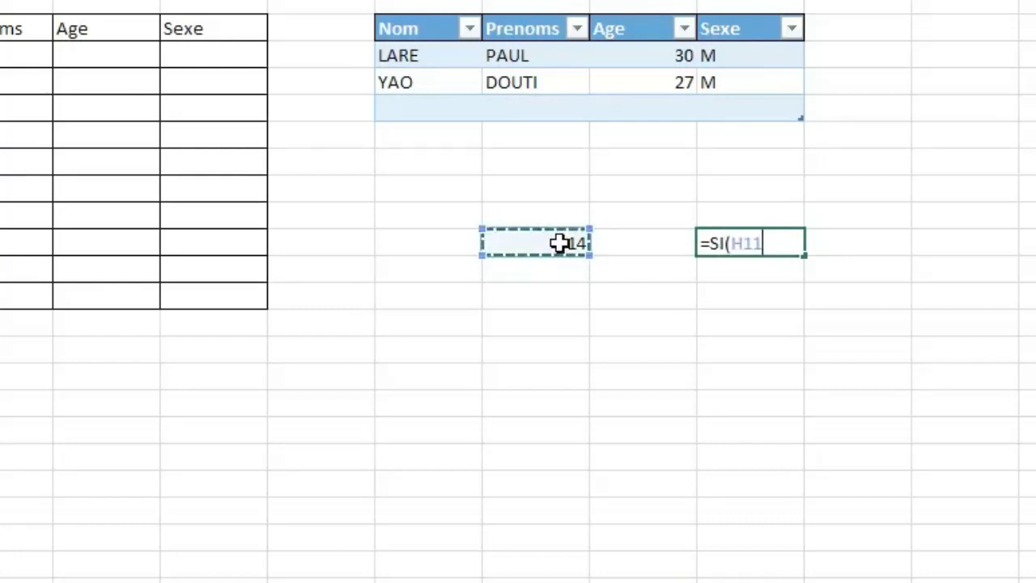
type(">")
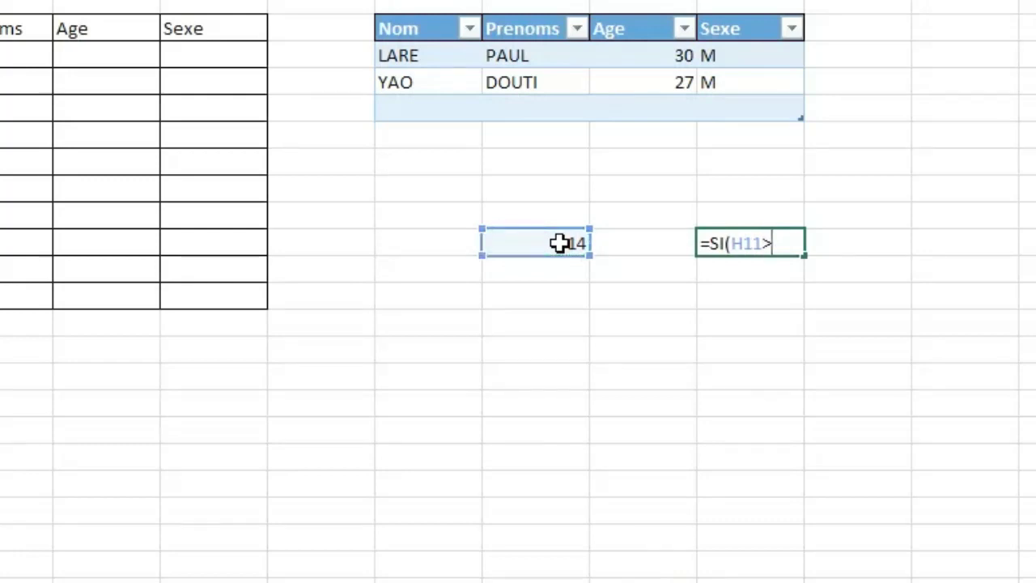
type("10;\"A")
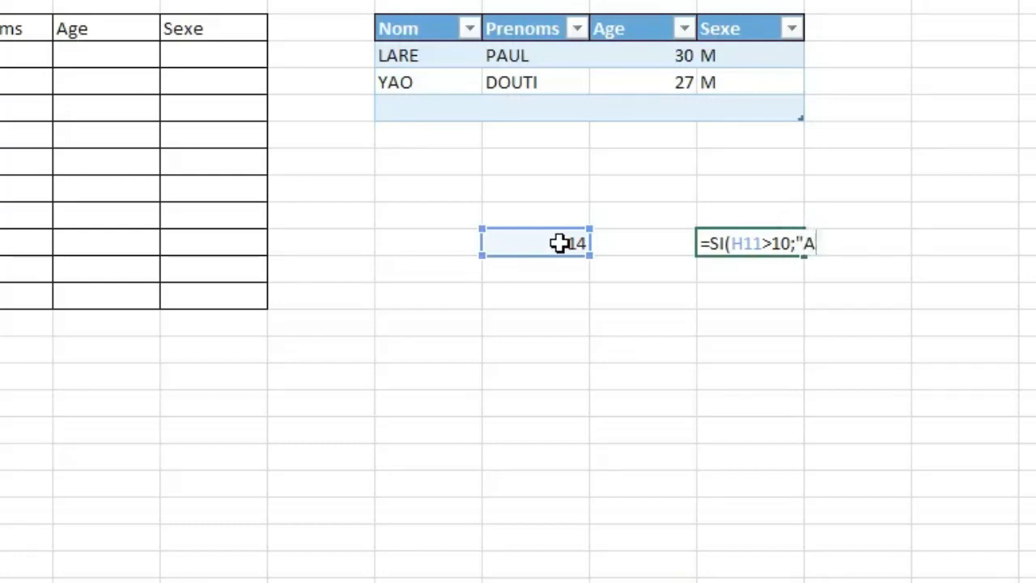
type("dmi")
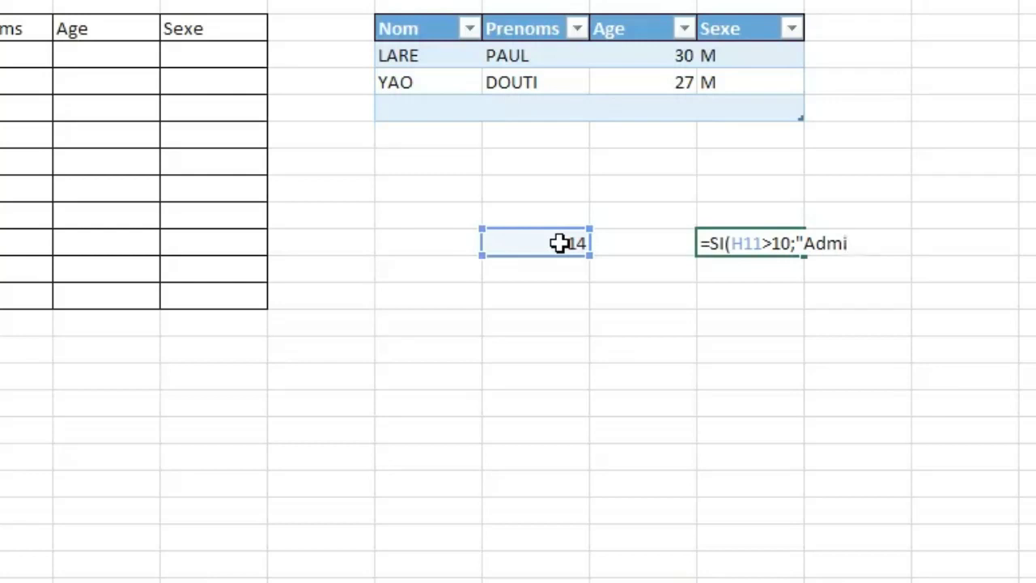
type("\";\"Echo")
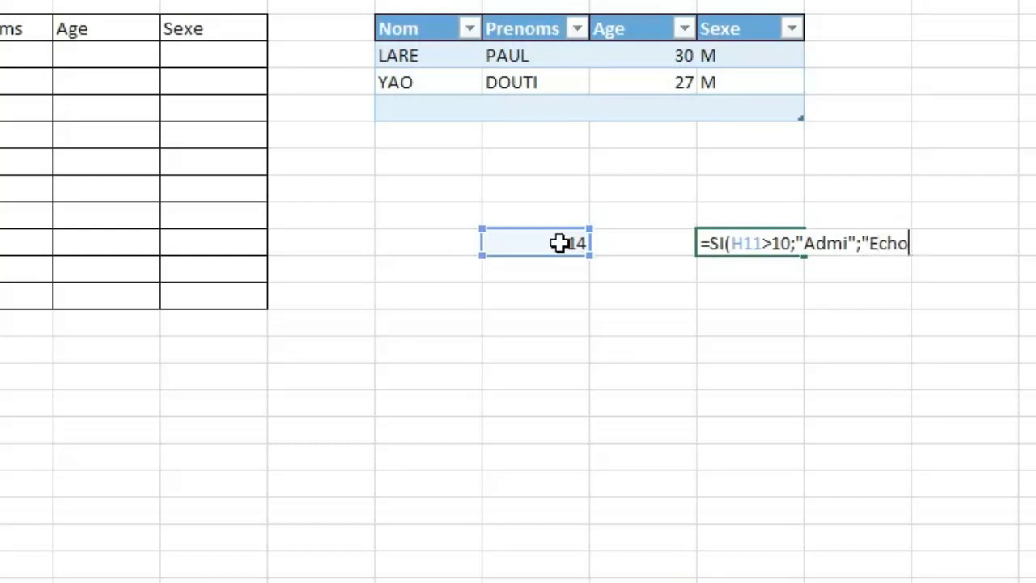
type("ué\")")
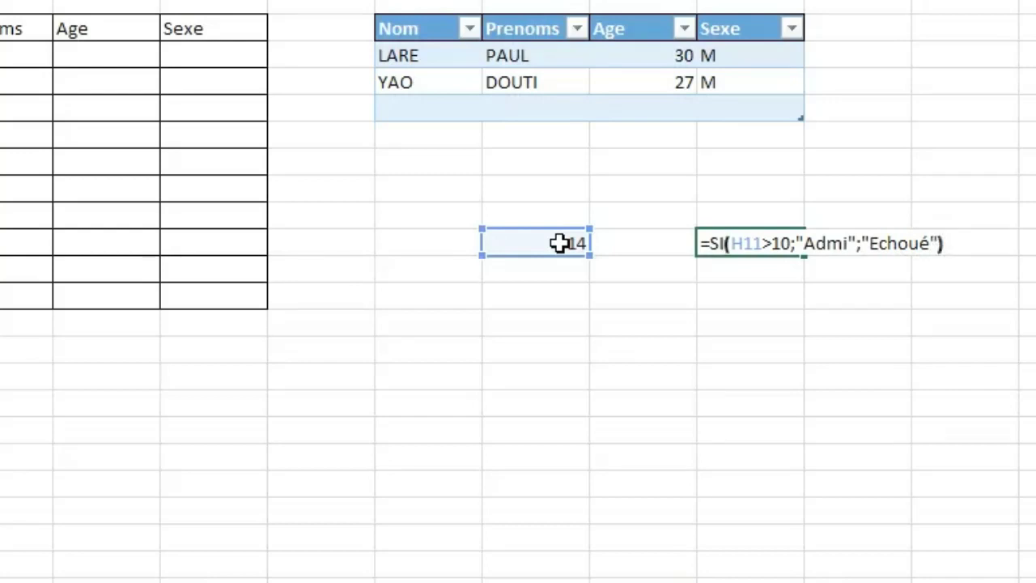
key("Return")
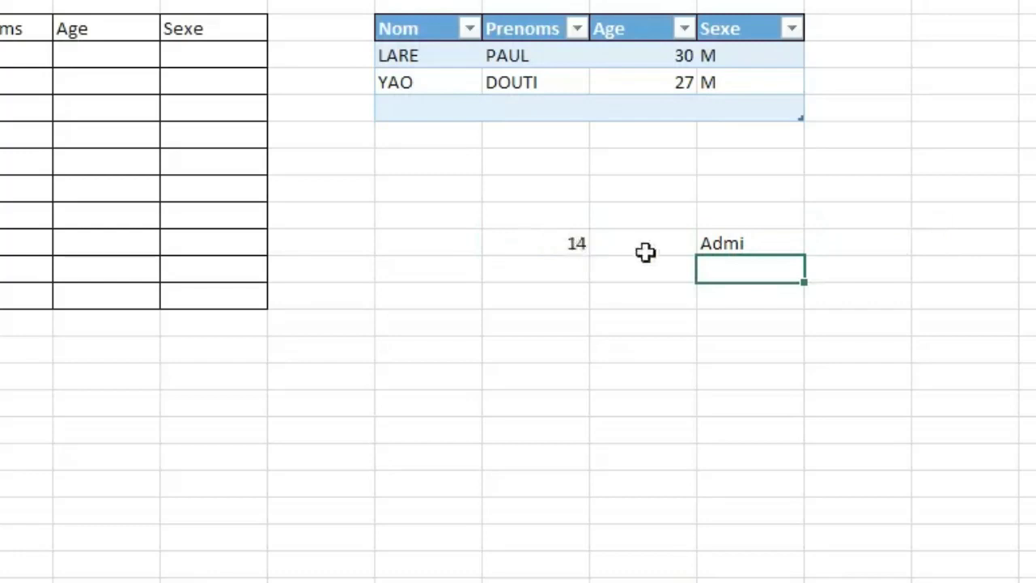
Test the SI formula by setting H11 to 9 and replacing that value with 0.
left_click(562, 244)
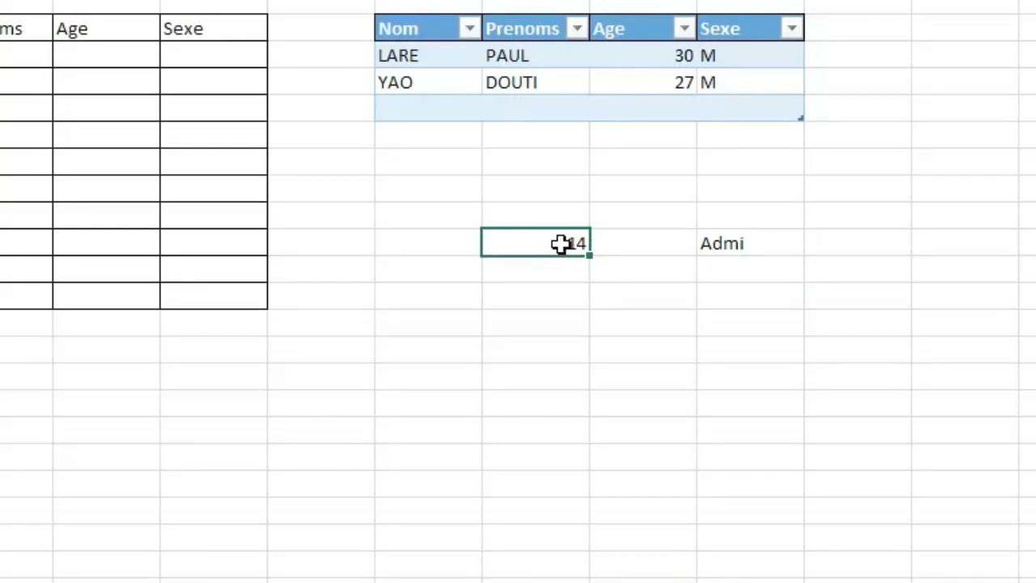
type("9")
left_click(567, 324)
left_click(562, 245)
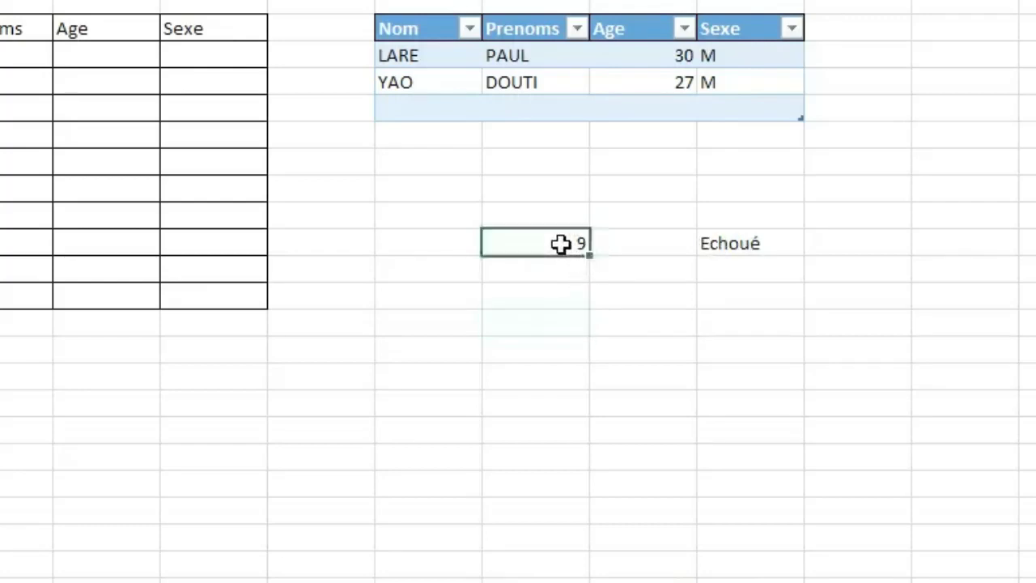
type("0")
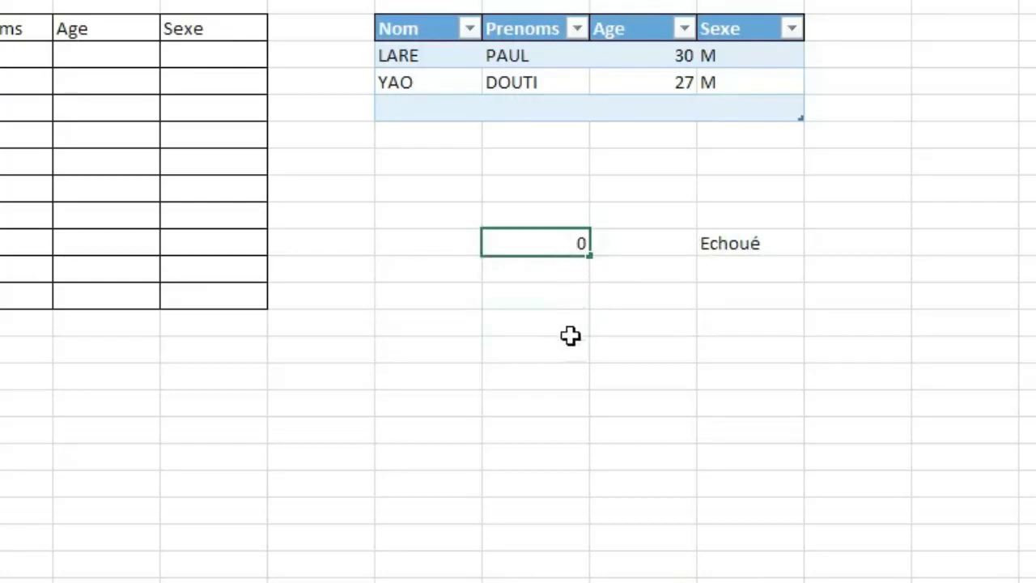
Test the SI formula by setting H11 to 11 and replacing that value with 10.
left_click(570, 332)
left_click(537, 242)
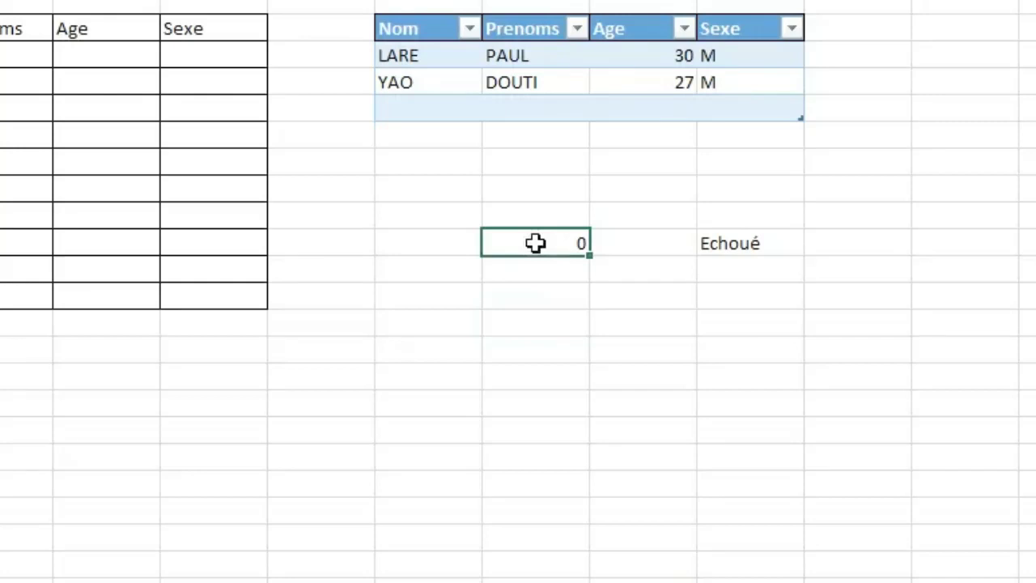
type("11")
left_click(556, 377)
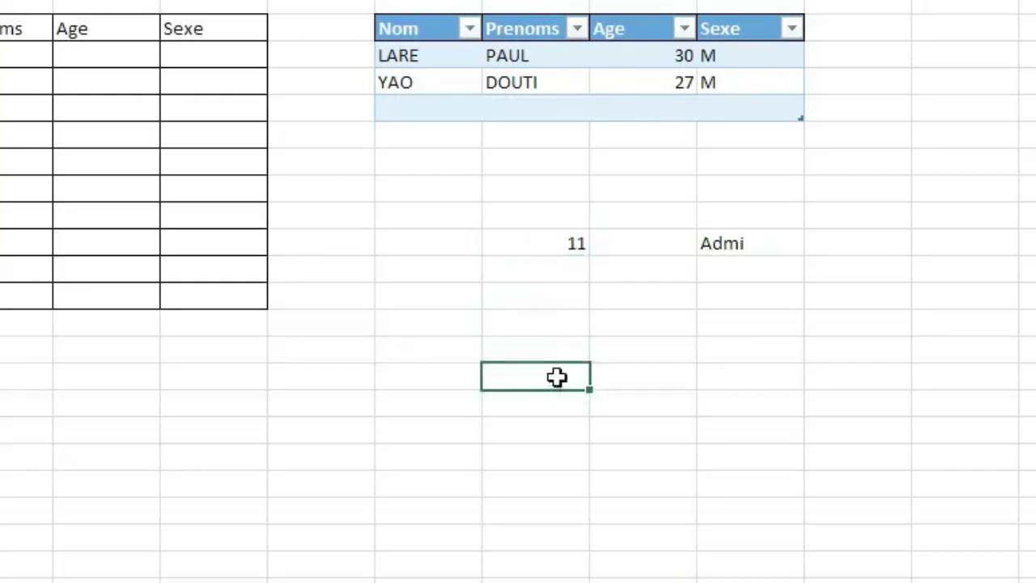
left_click(544, 242)
type("10")
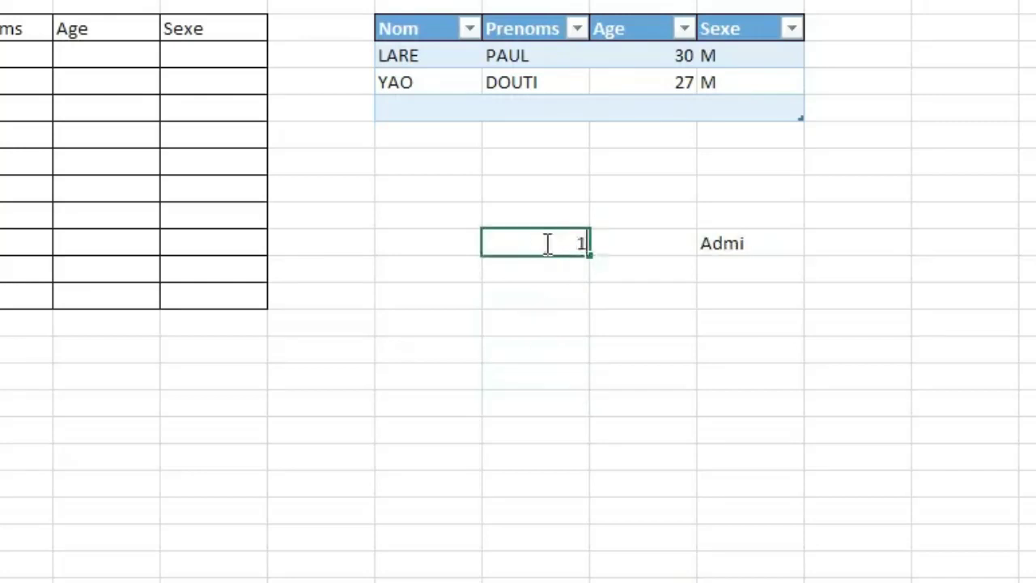
left_click(563, 360)
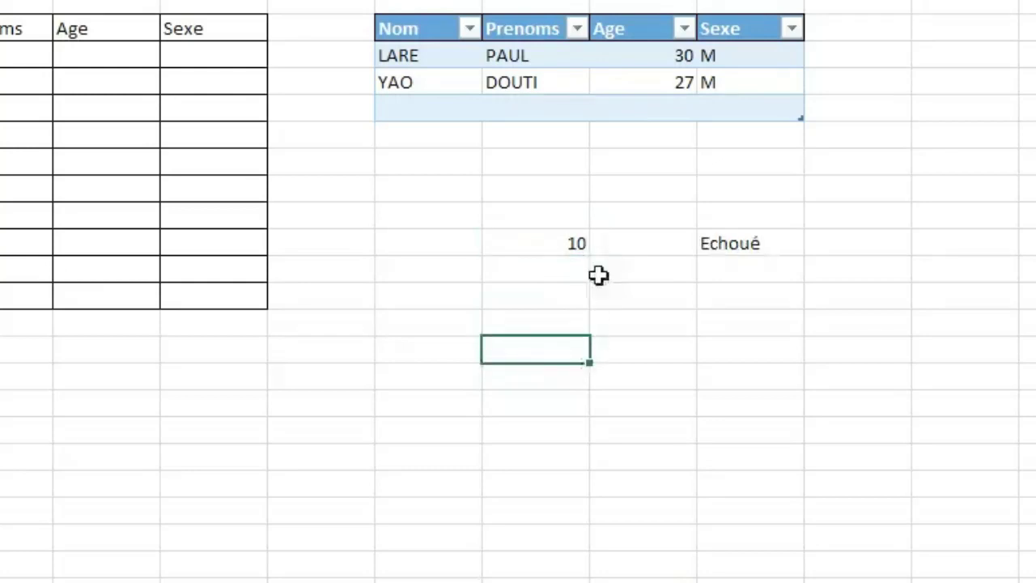
left_click(566, 243)
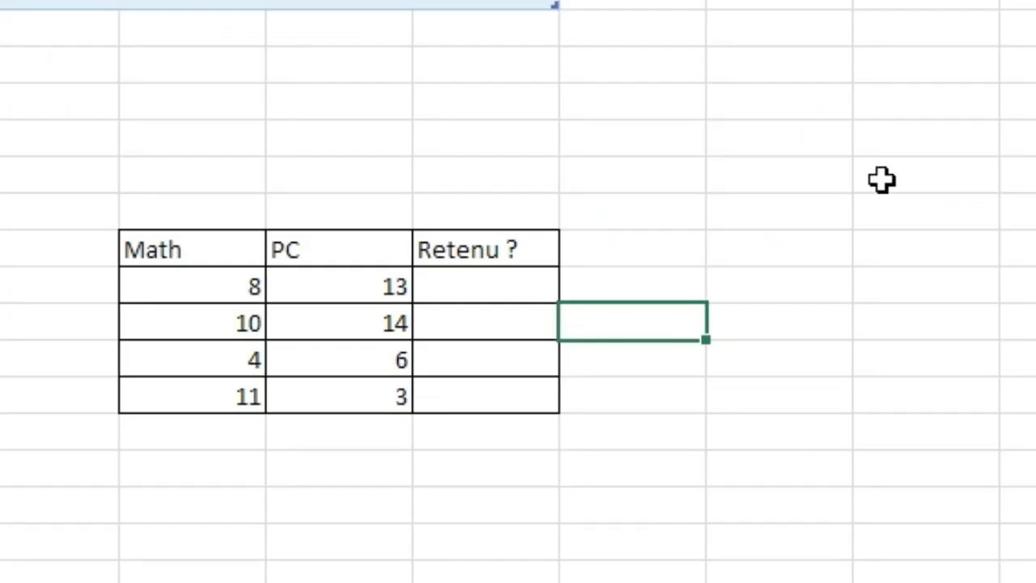
left_click(882, 178)
left_click(947, 400)
left_click(683, 474)
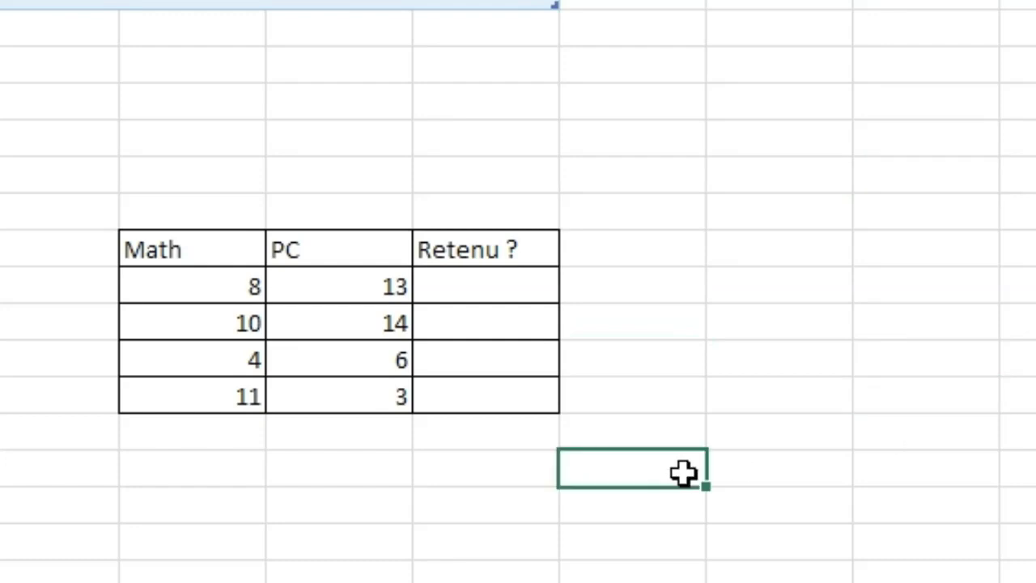
left_click(793, 202)
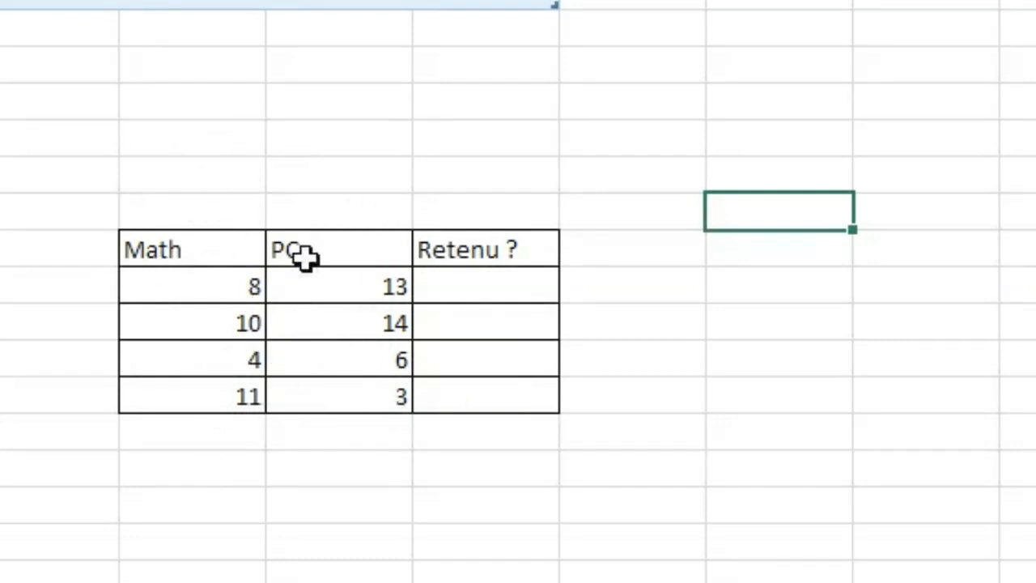
Start a formula in J14, the first cell under Retenu ?, with SI and a nested ET function: =SI(et(.
left_click(491, 284)
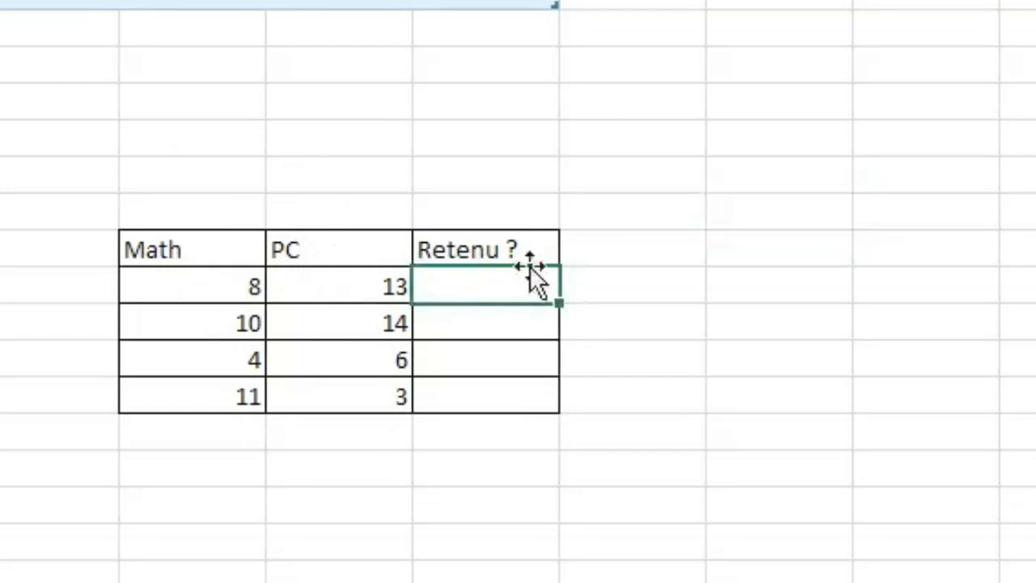
double_click(447, 296)
type("=si")
key("Tab")
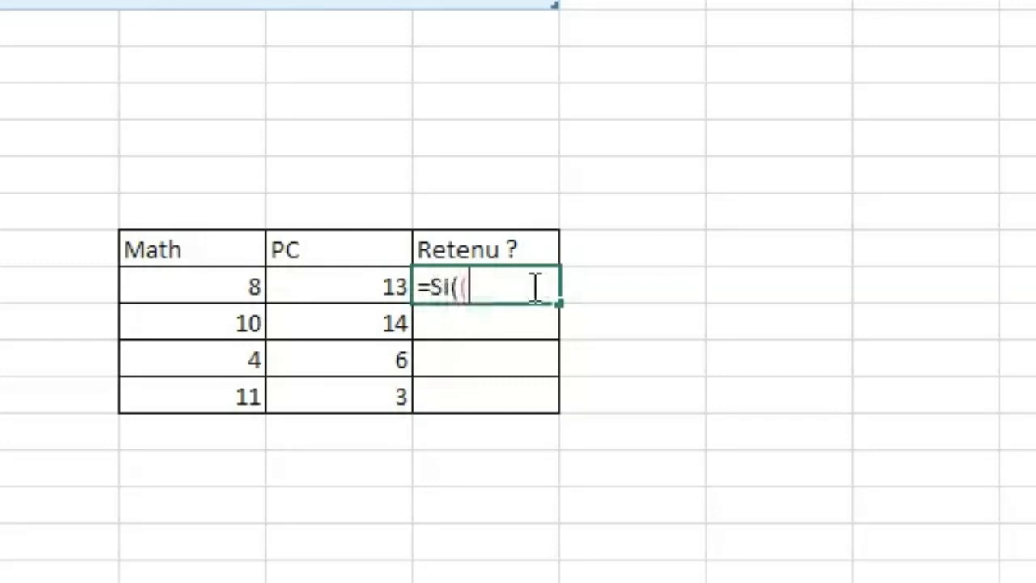
type("(")
key("BackSpace")
type("et")
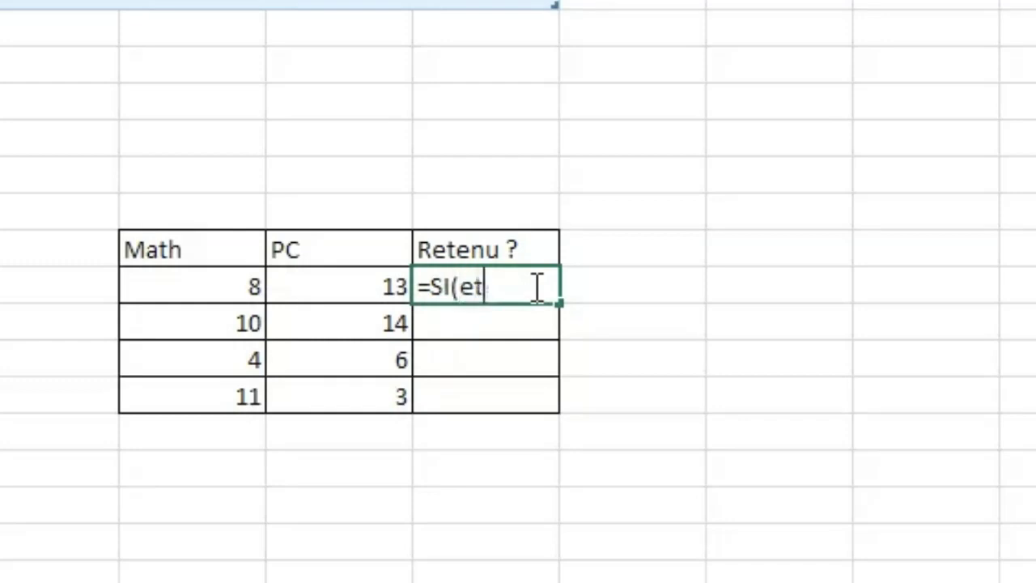
type("(")
Add the ET conditions H14>10 and I14>10 to the J14 formula, close ET and open the text for the true result.
left_click(232, 289)
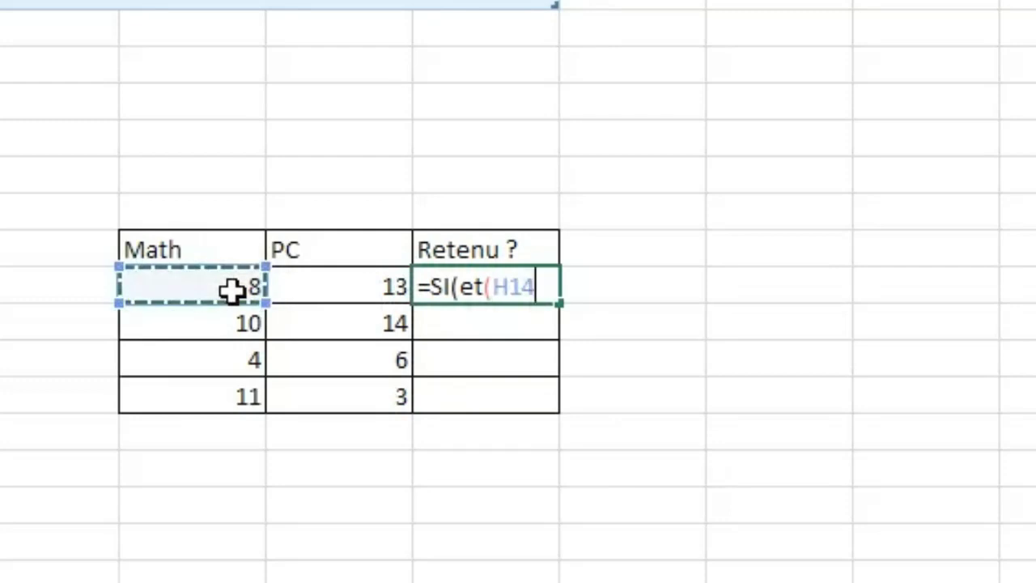
type(">10")
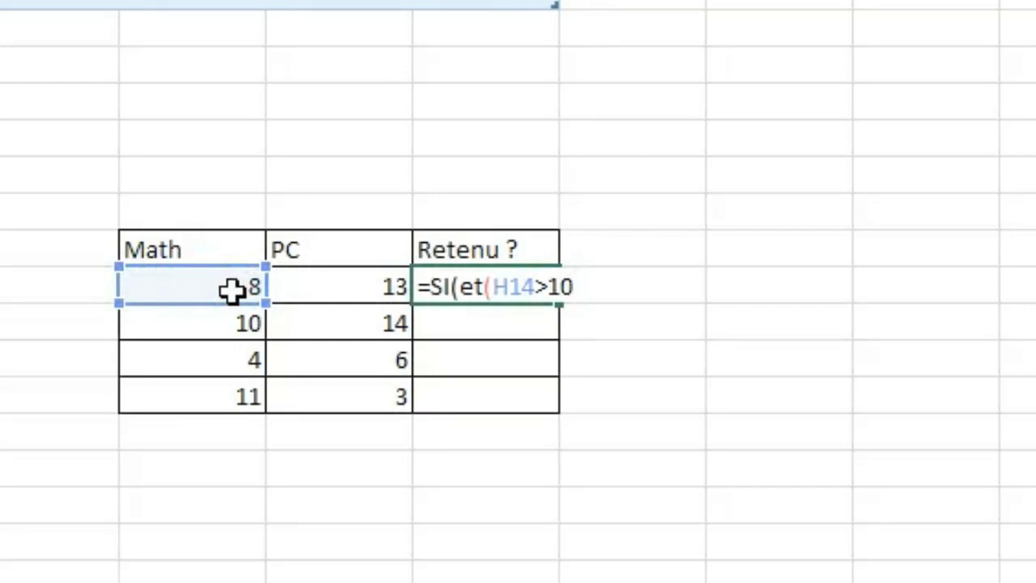
type(";")
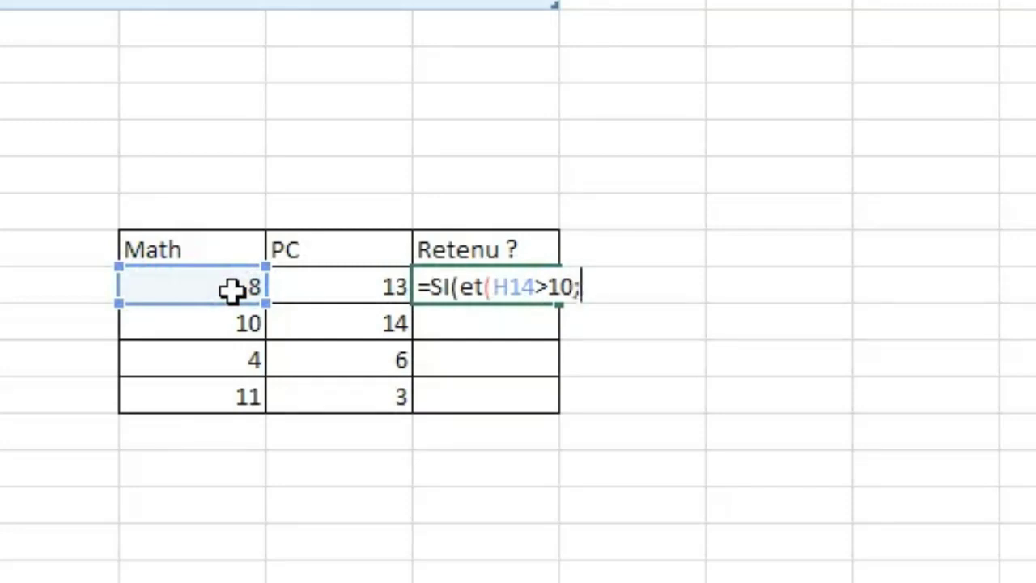
left_click(336, 284)
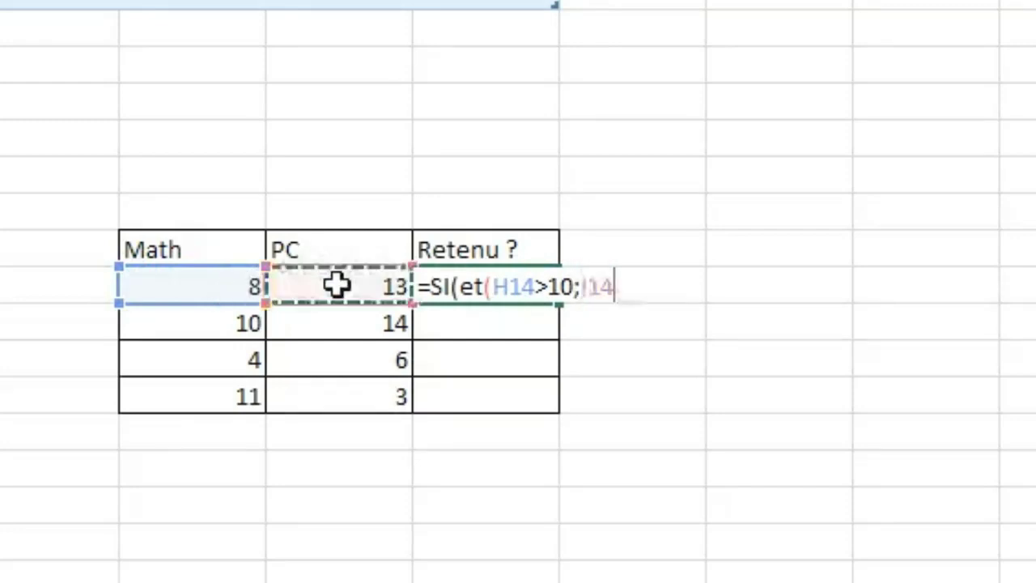
type(">")
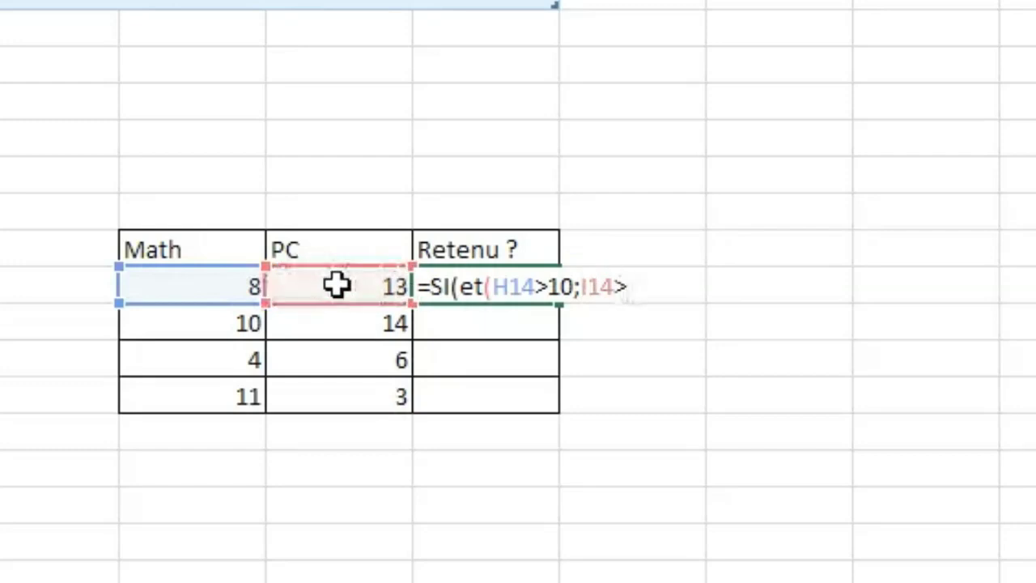
type("10")
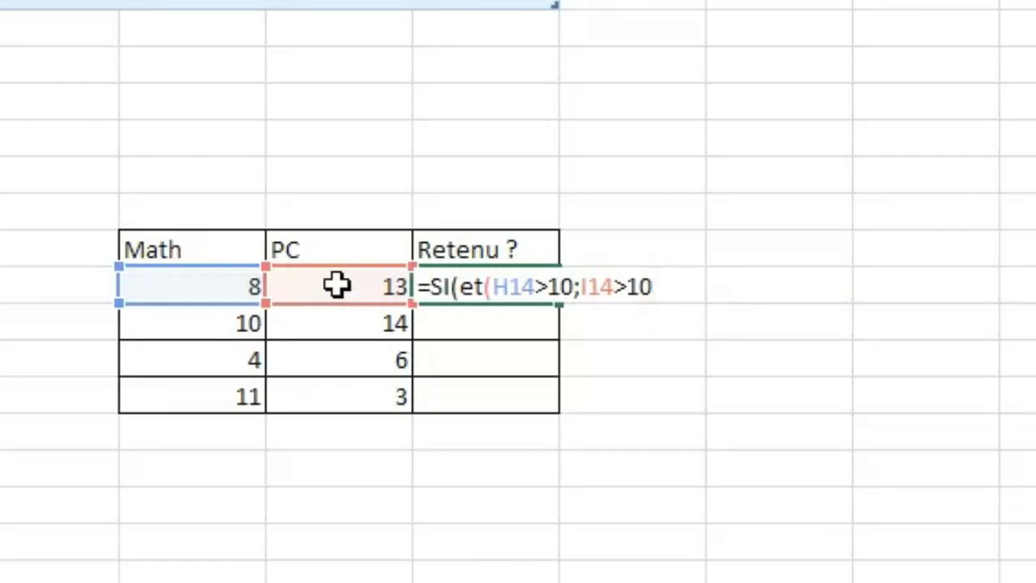
type(");\"R")
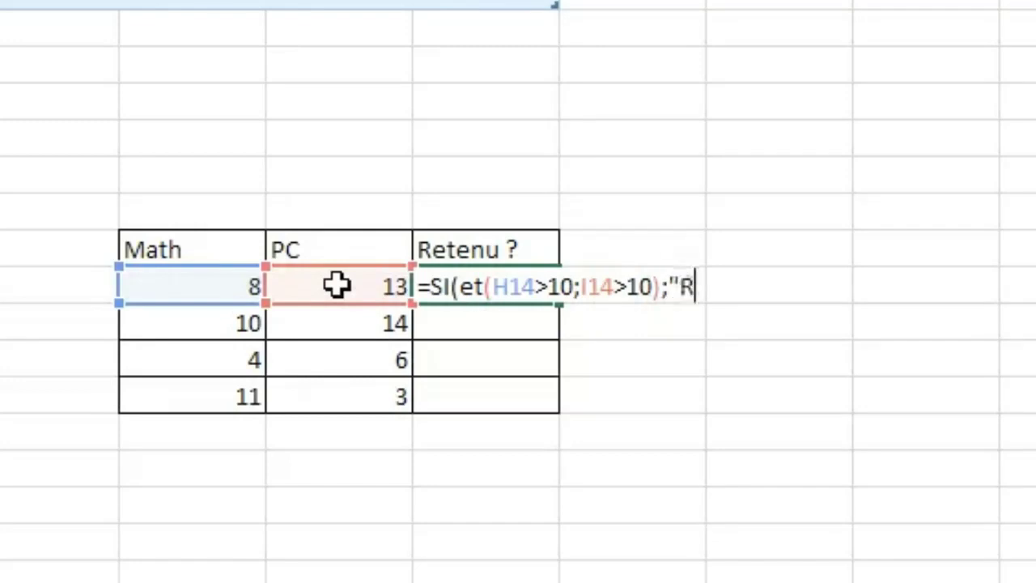
type("etenu")
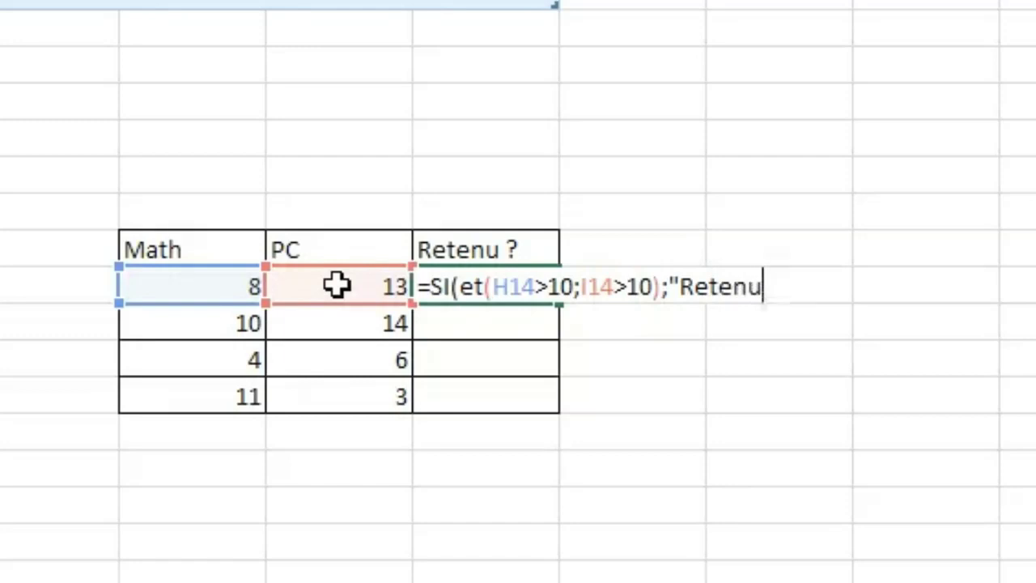
key("BackSpace")
key("BackSpace")
key("BackSpace")
key("BackSpace")
key("BackSpace")
key("BackSpace")
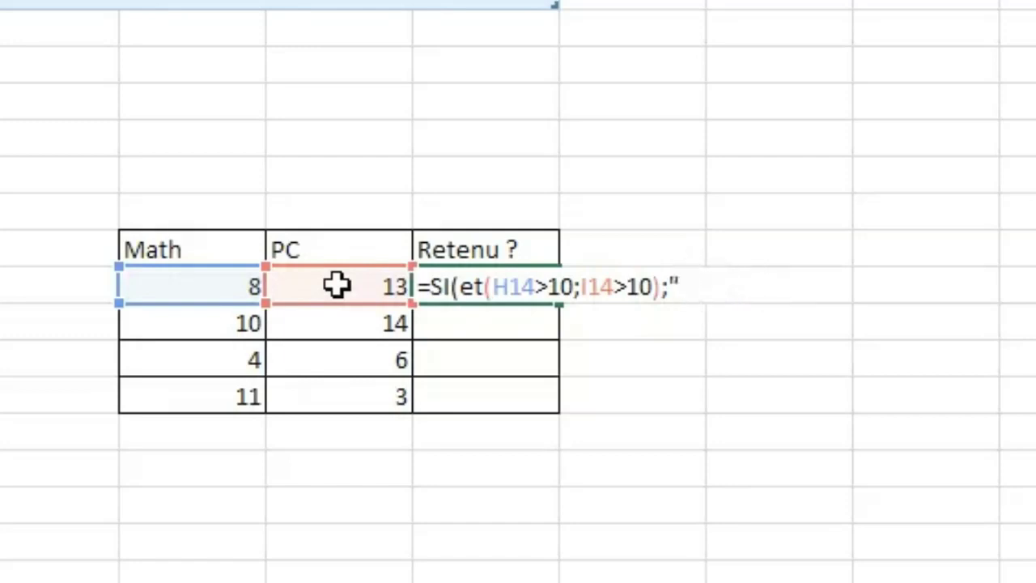
Complete the J14 formula with "oui" as the true result and "Non" as the false result, and enter it.
type("oui\";")
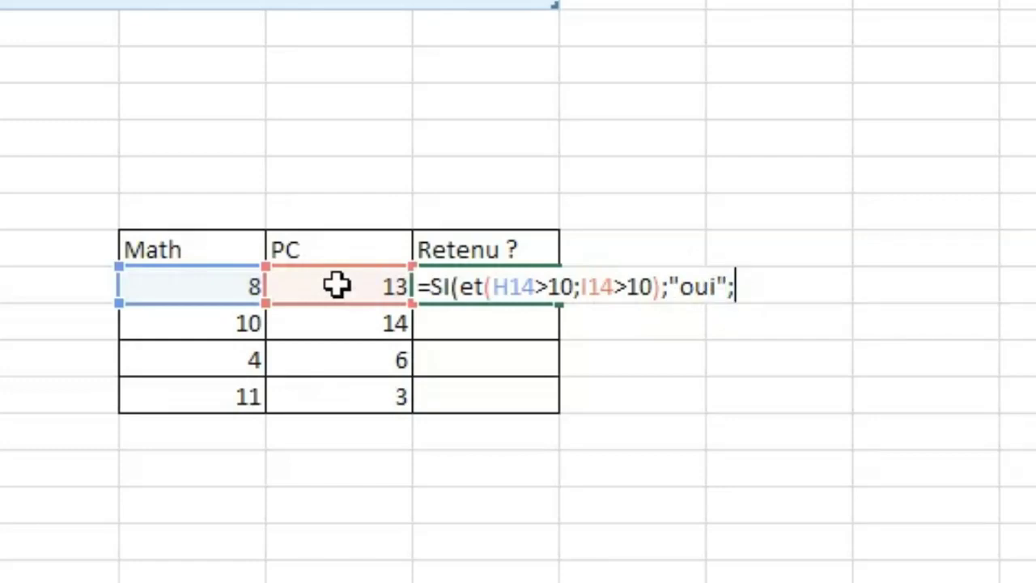
type("\"No")
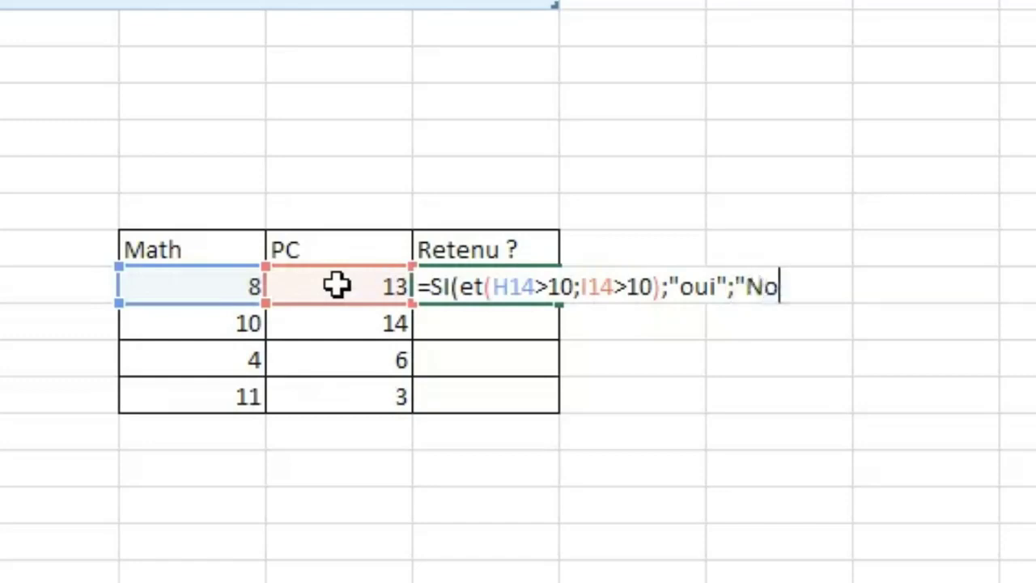
type("n\")")
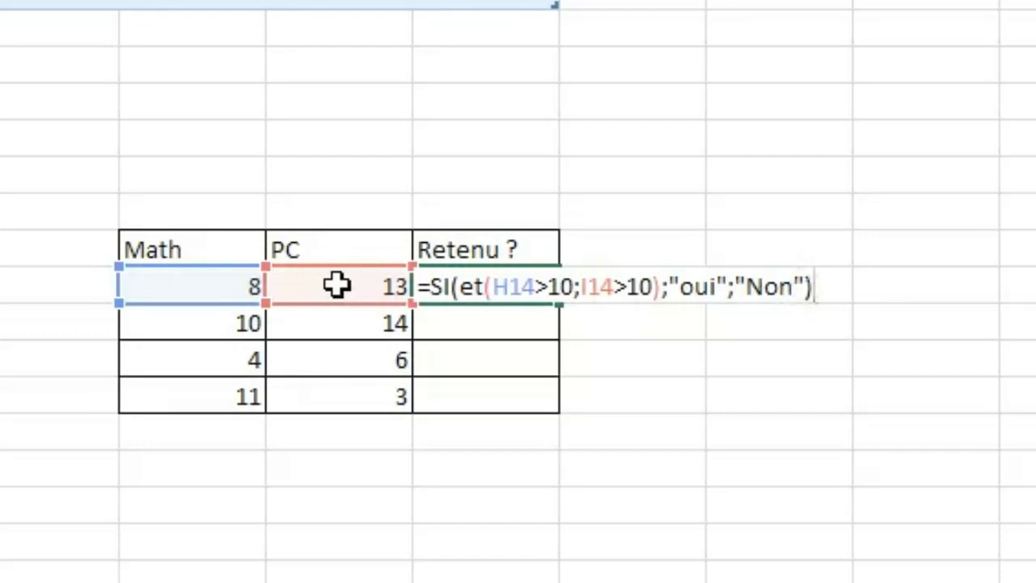
key("Return")
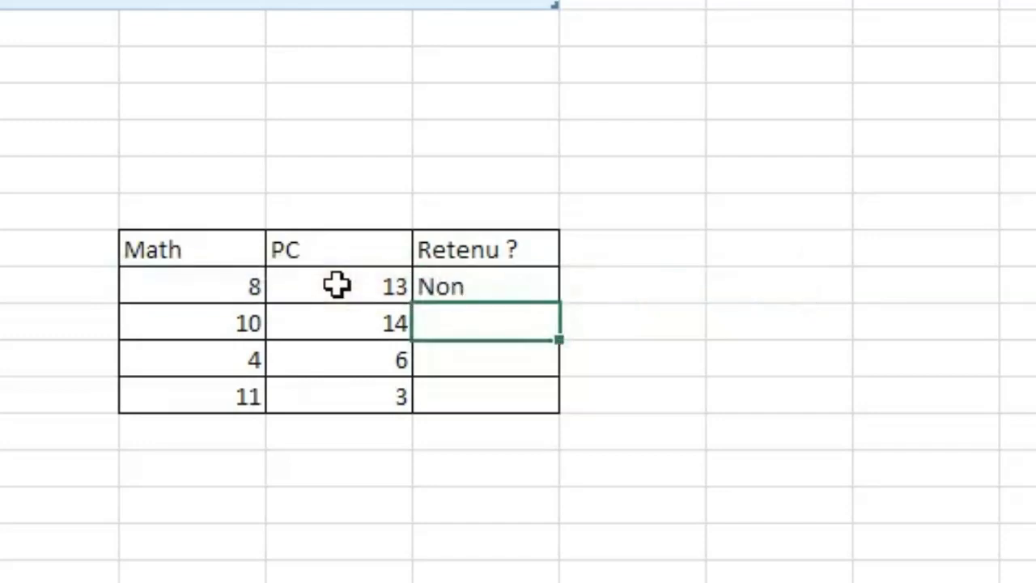
Autofill the J14 formula down the Retenu ? column through the table's last row.
left_click(500, 286)
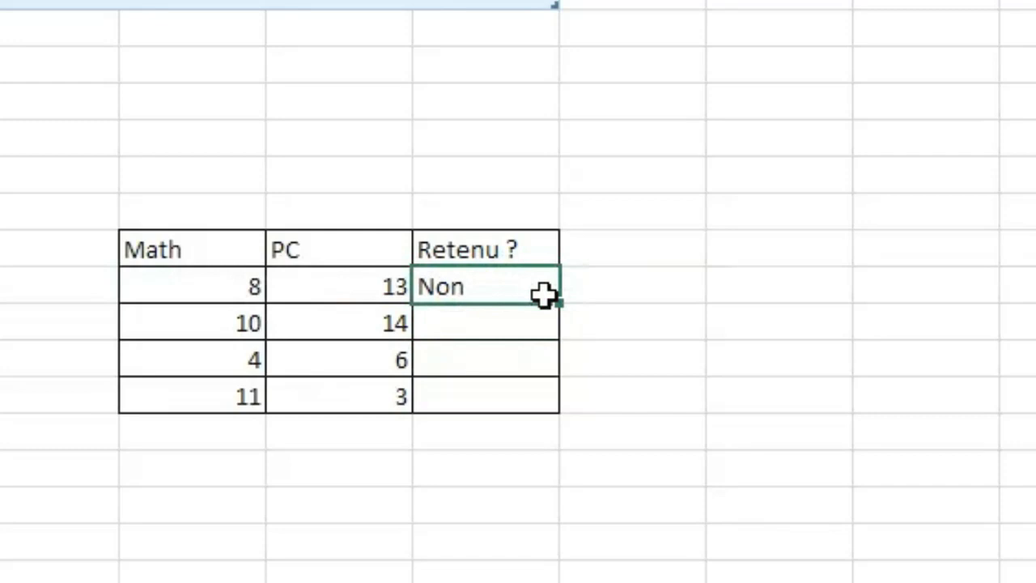
left_click(460, 323)
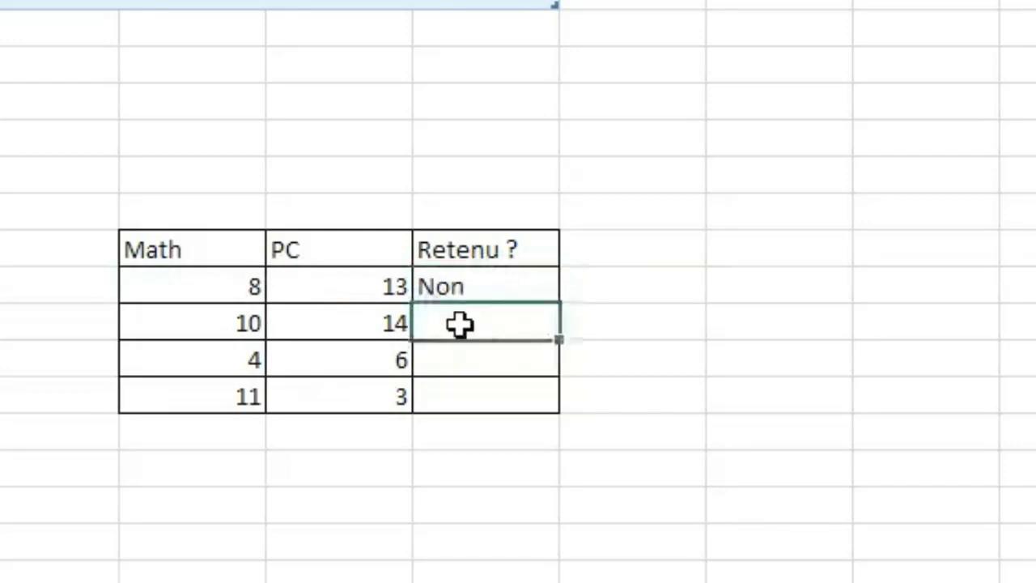
left_click(460, 357)
left_click(460, 404)
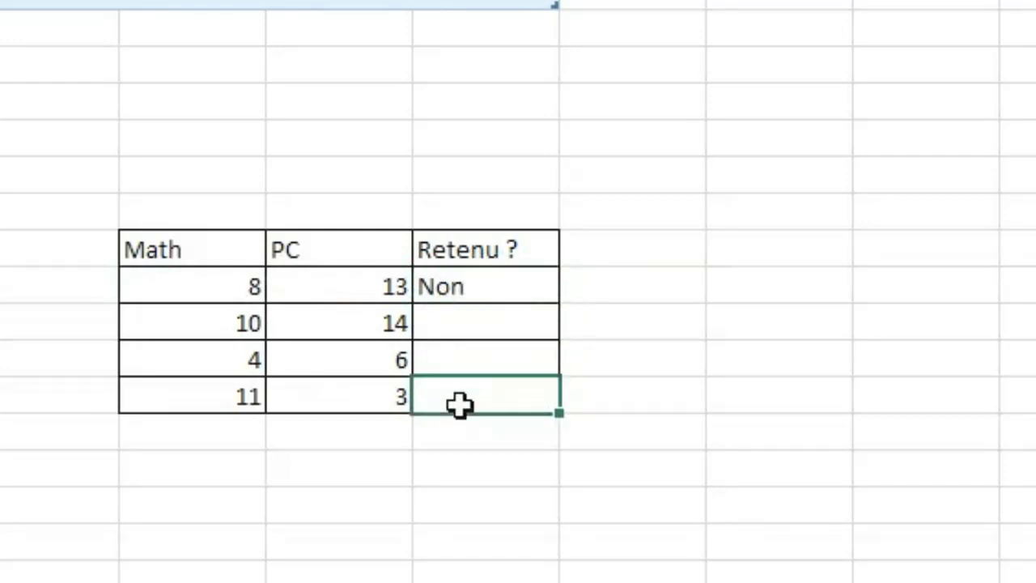
left_click(460, 288)
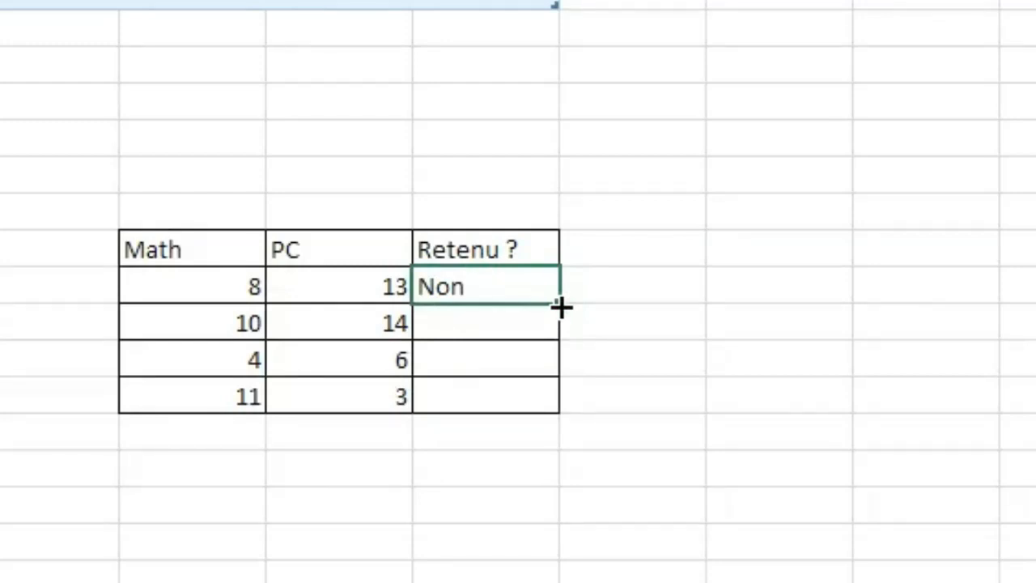
left_click_drag(561, 306, 559, 416)
left_click(810, 321)
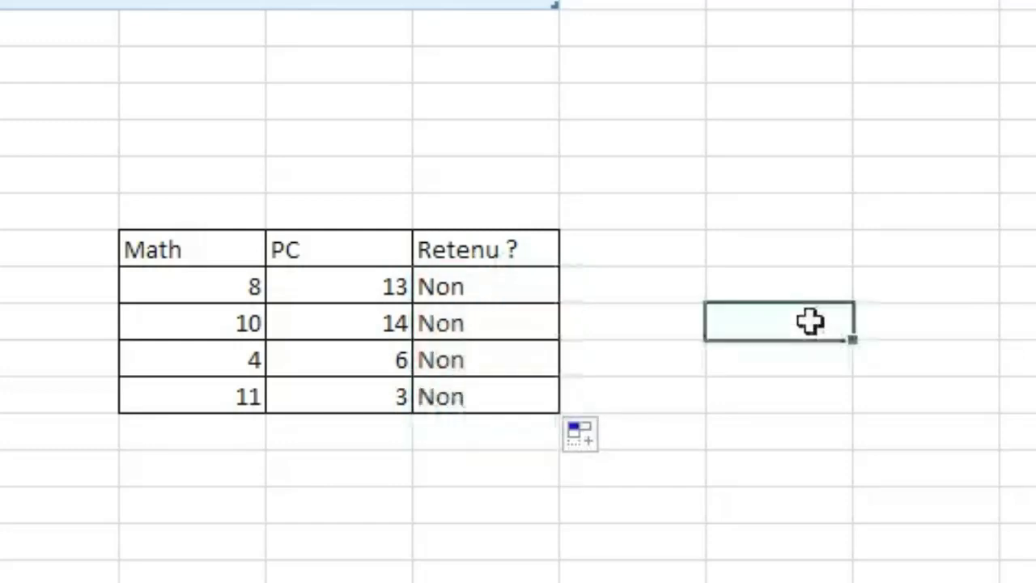
Test the copied formula by setting the Math score in the table's second data row to 11.
left_click(454, 354)
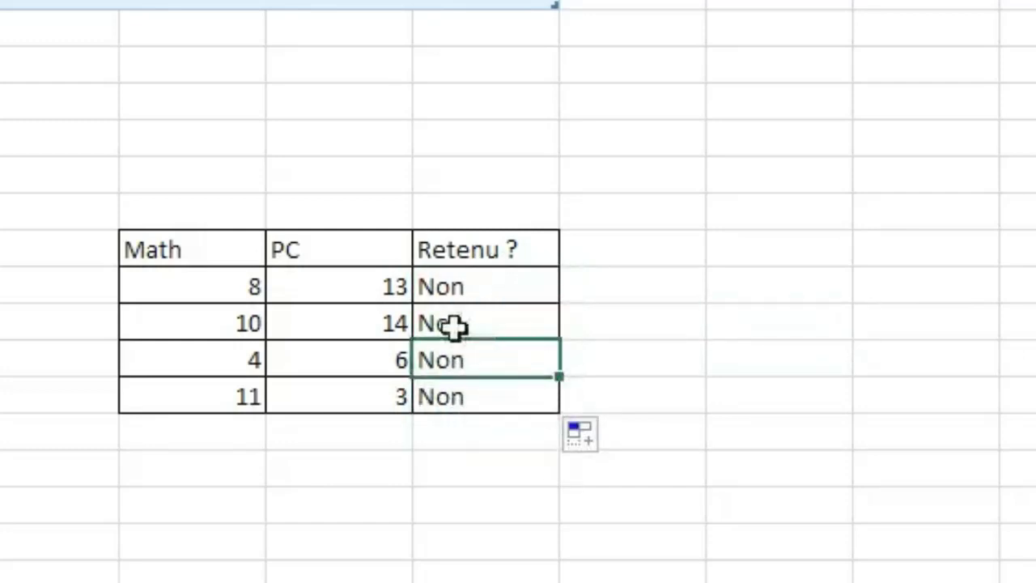
left_click(454, 325)
left_click(238, 324)
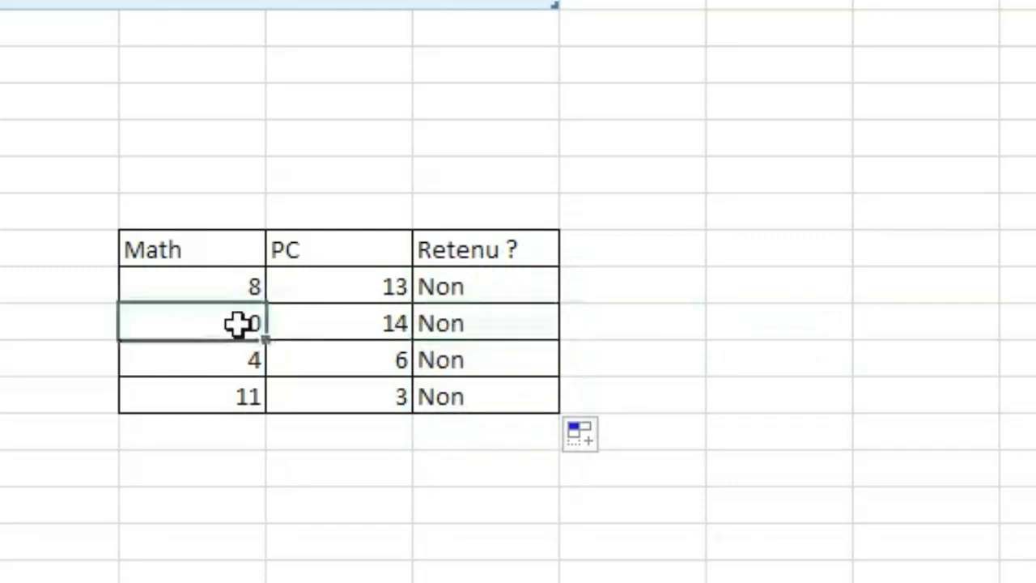
key("Delete")
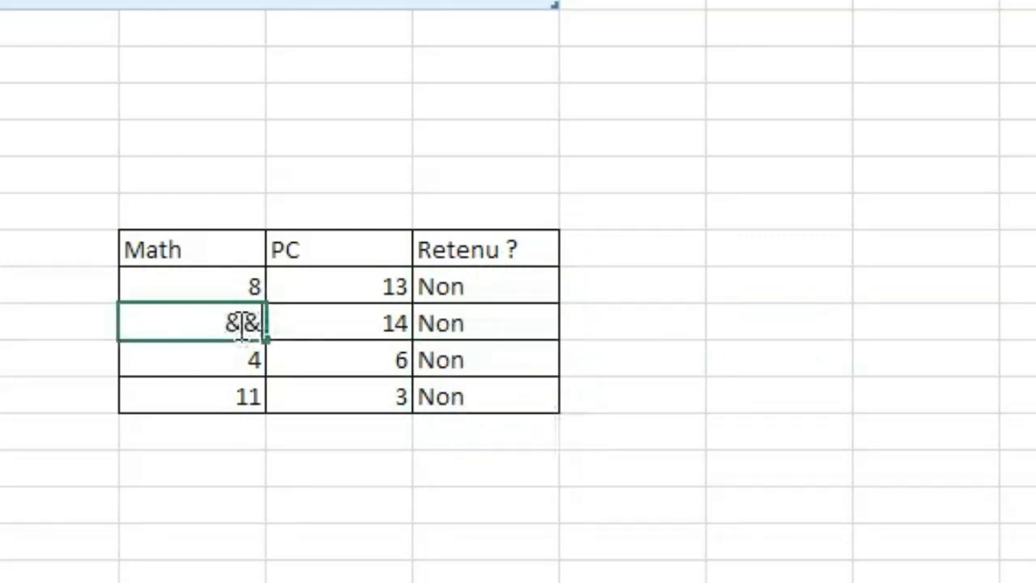
type("11")
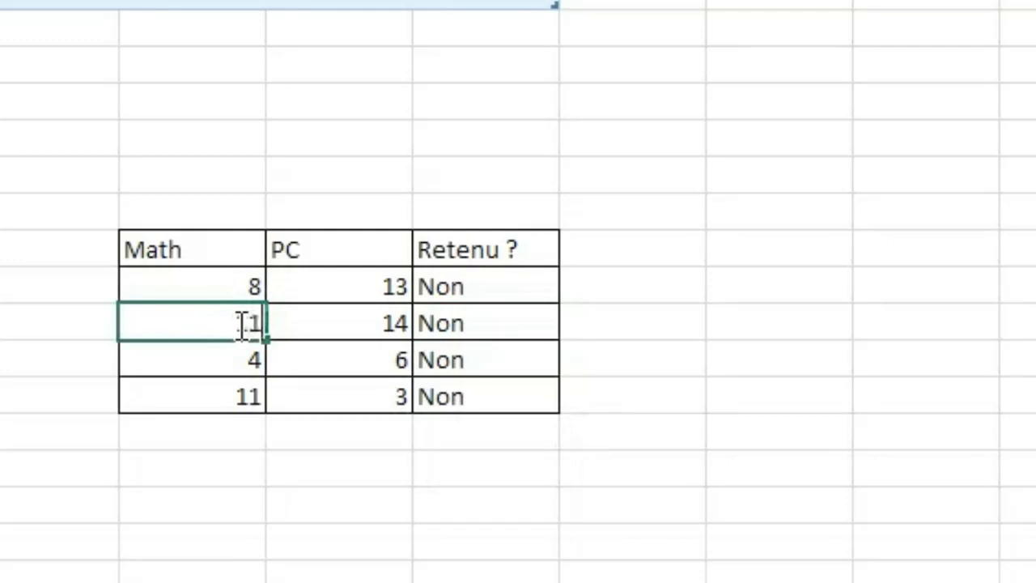
left_click(765, 293)
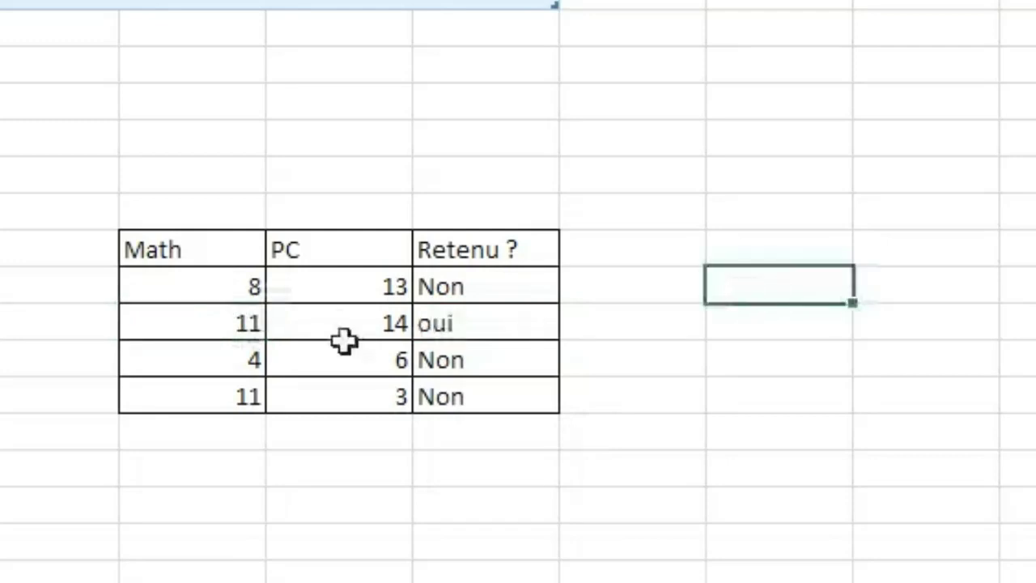
left_click(253, 348)
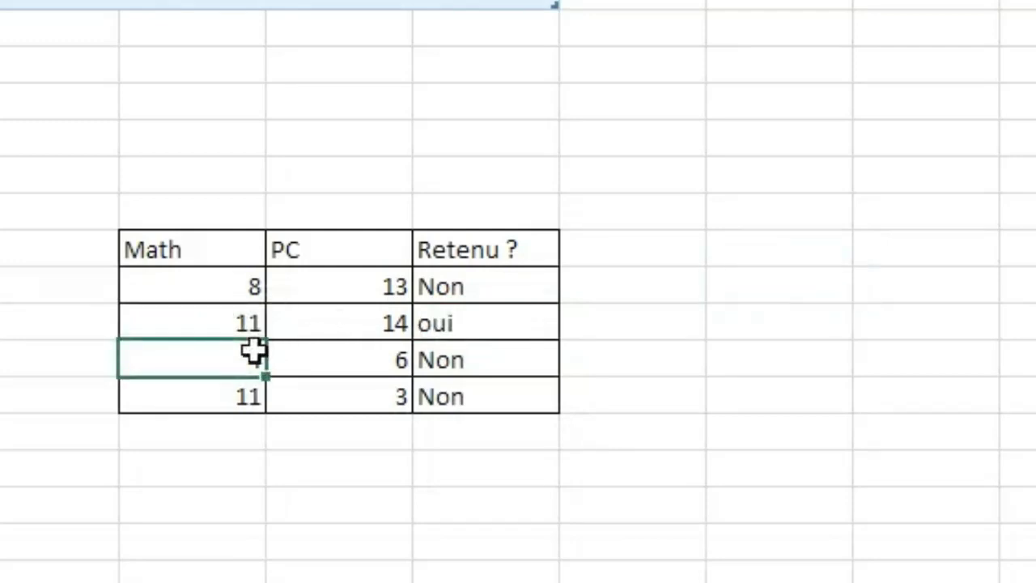
Set the third data row's Math score to 15 and its PC score to 12.
type("15")
left_click(874, 403)
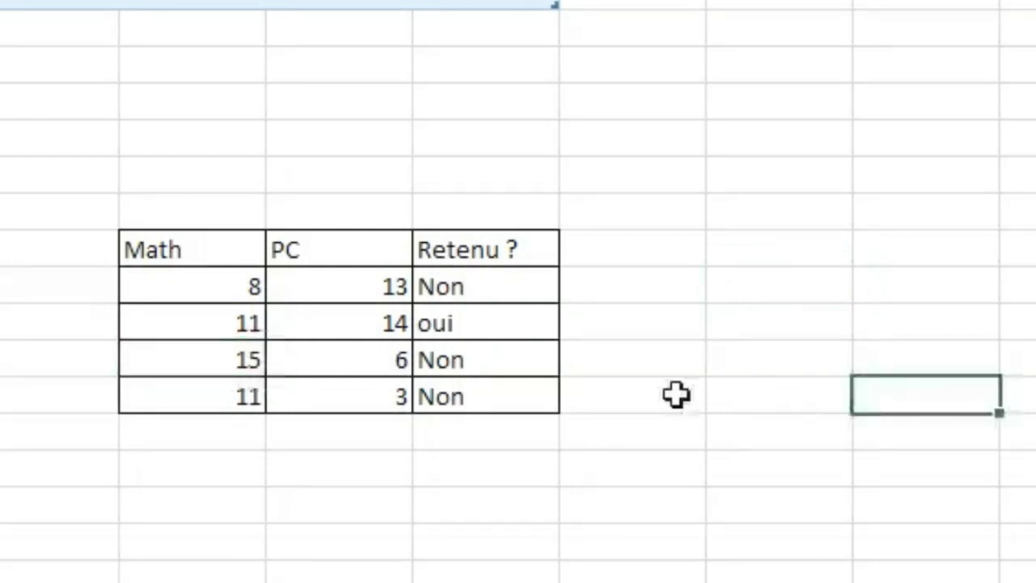
left_click(357, 362)
type("7")
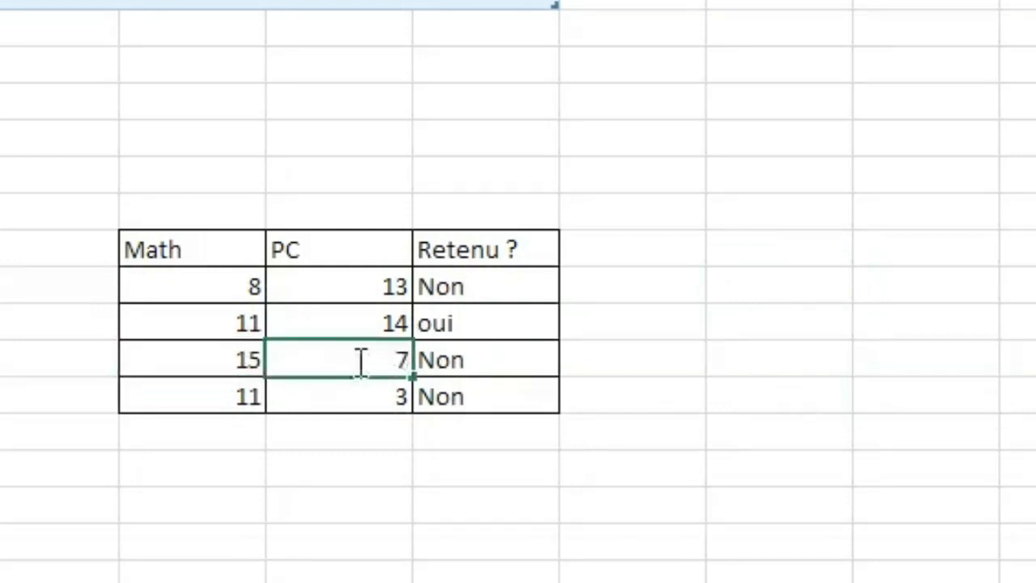
key("BackSpace")
type("12")
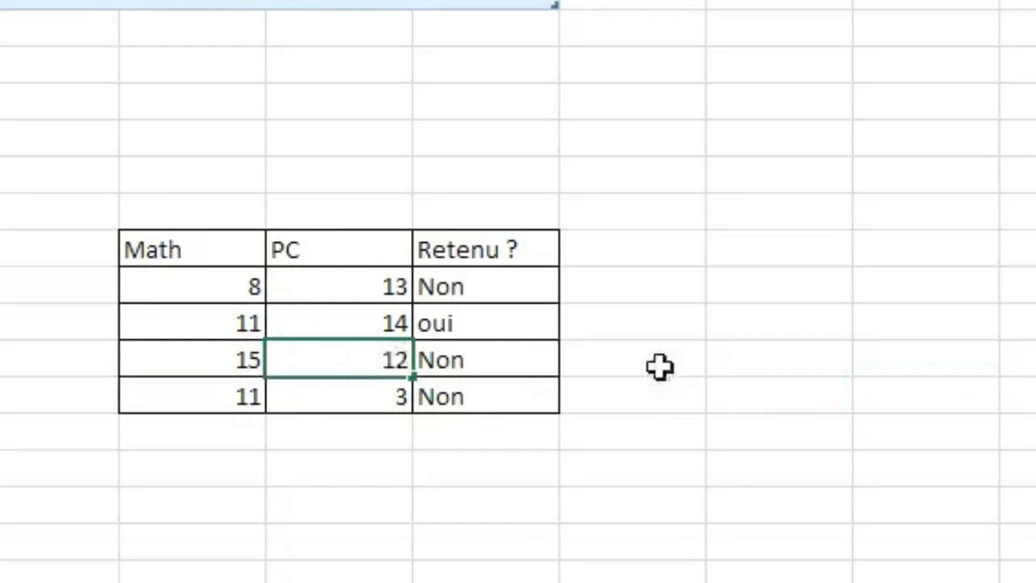
left_click(819, 380)
Format the two "oui" results in the Retenu ? column with a red, larger font.
left_click(474, 322)
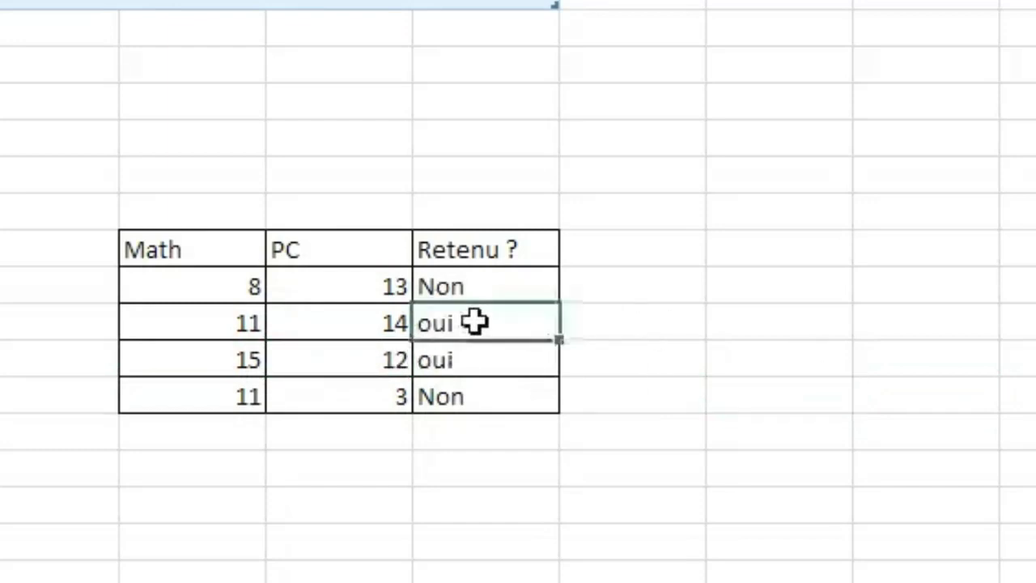
left_click_drag(462, 324, 462, 355)
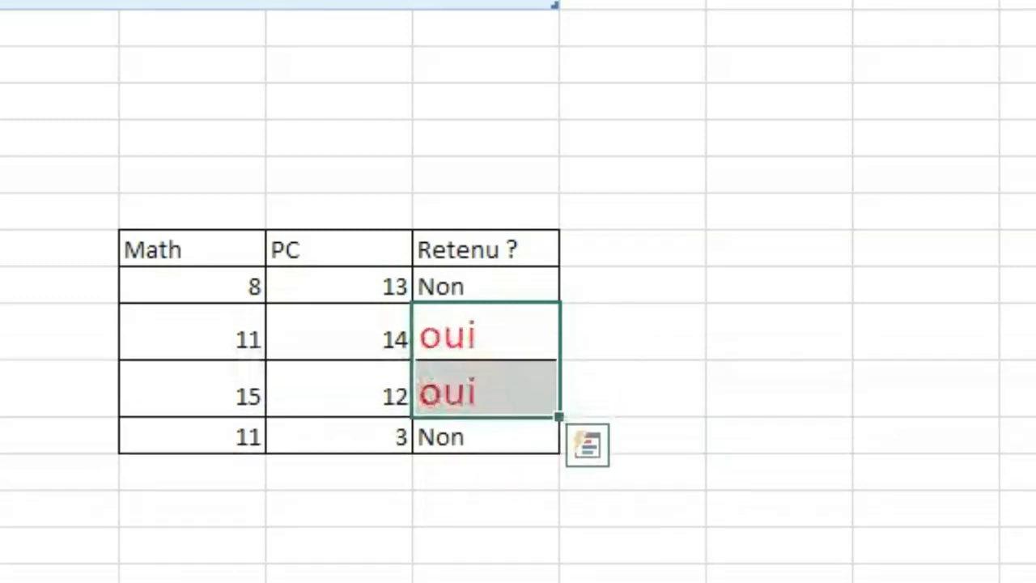
left_click(883, 488)
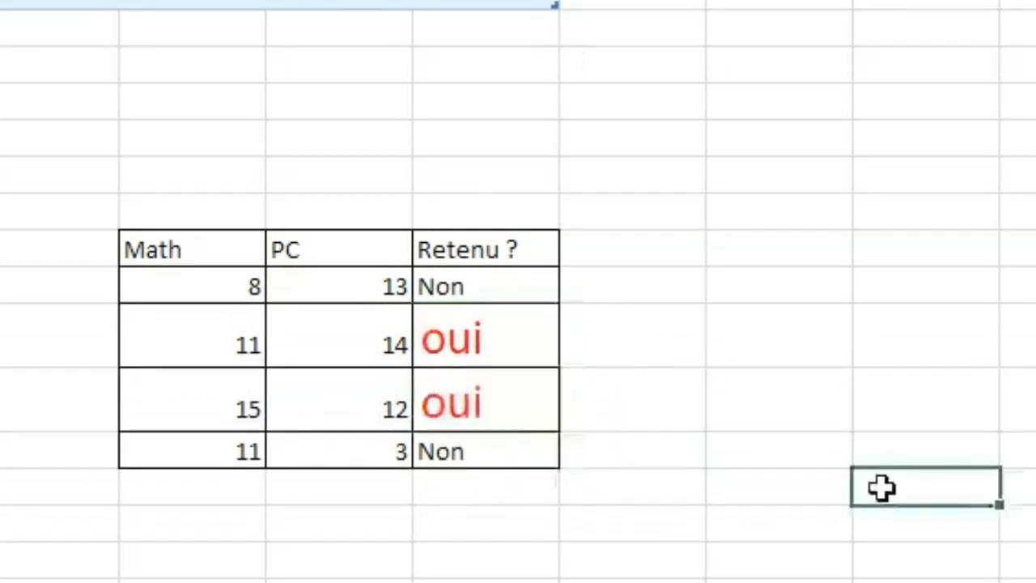
Check the Math and PC scores in the two rows marked "oui" against the ET conditions.
left_click(220, 342)
left_click(349, 333)
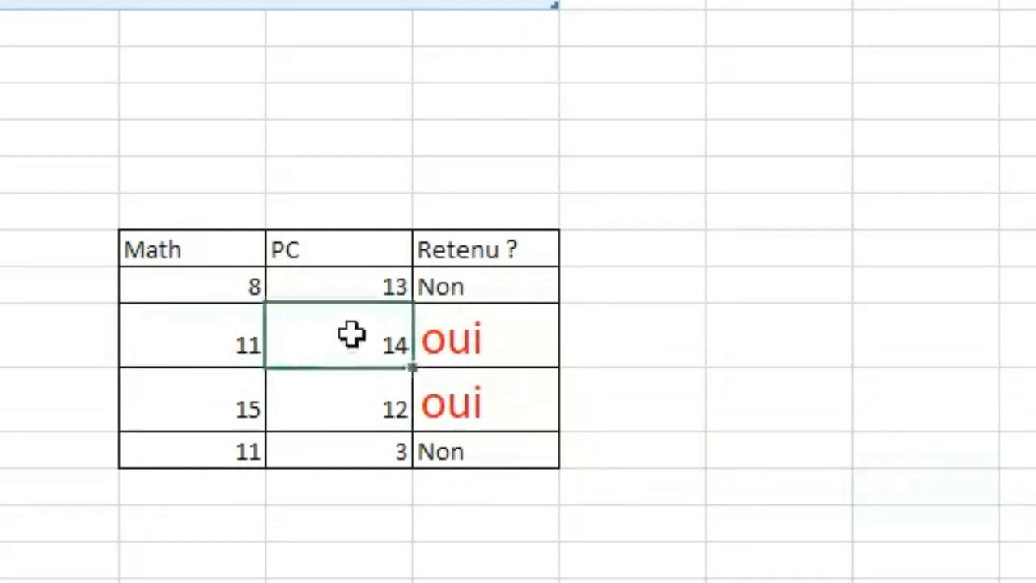
left_click(161, 389)
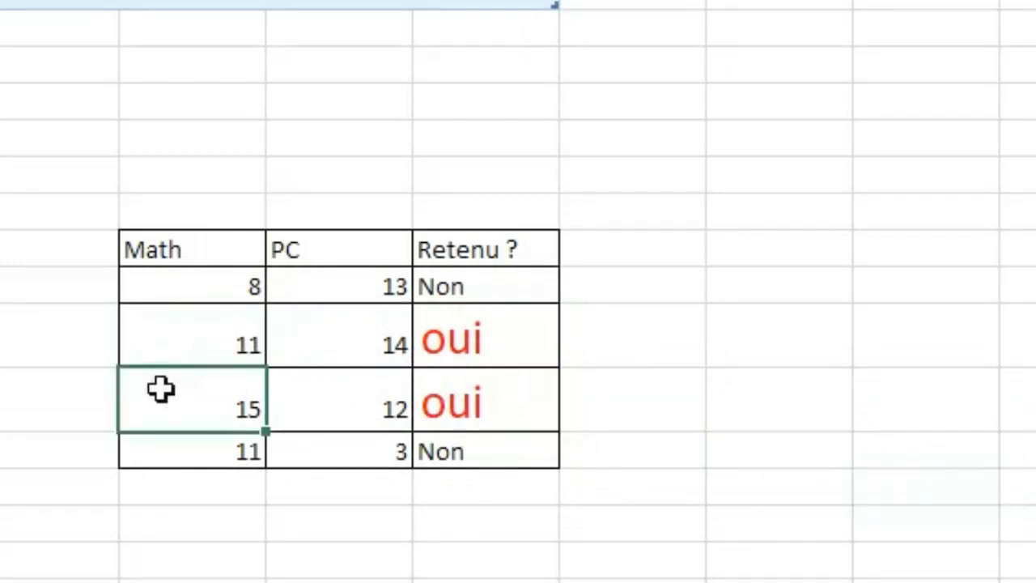
left_click(383, 400)
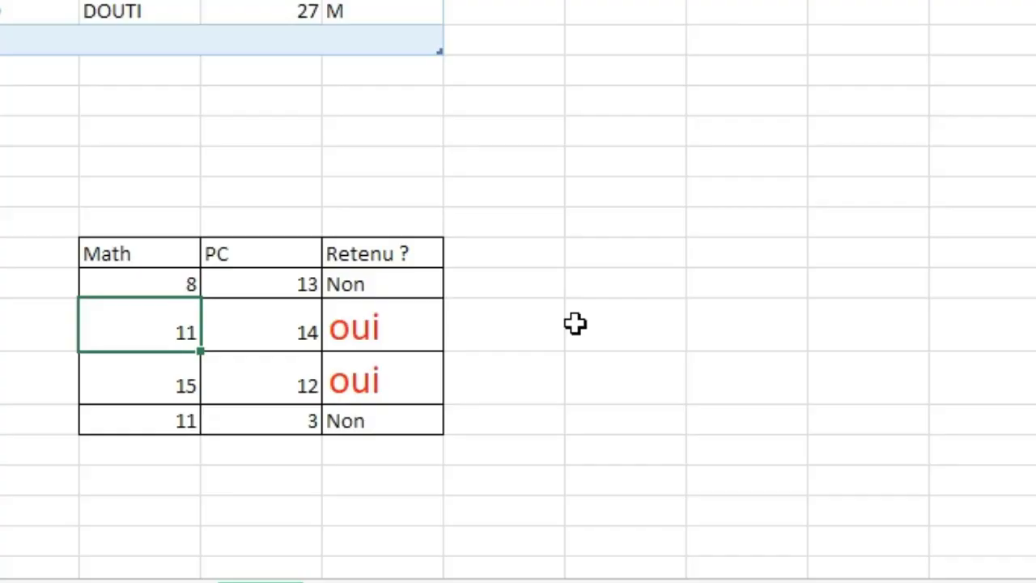
left_click(553, 303)
left_click(739, 327)
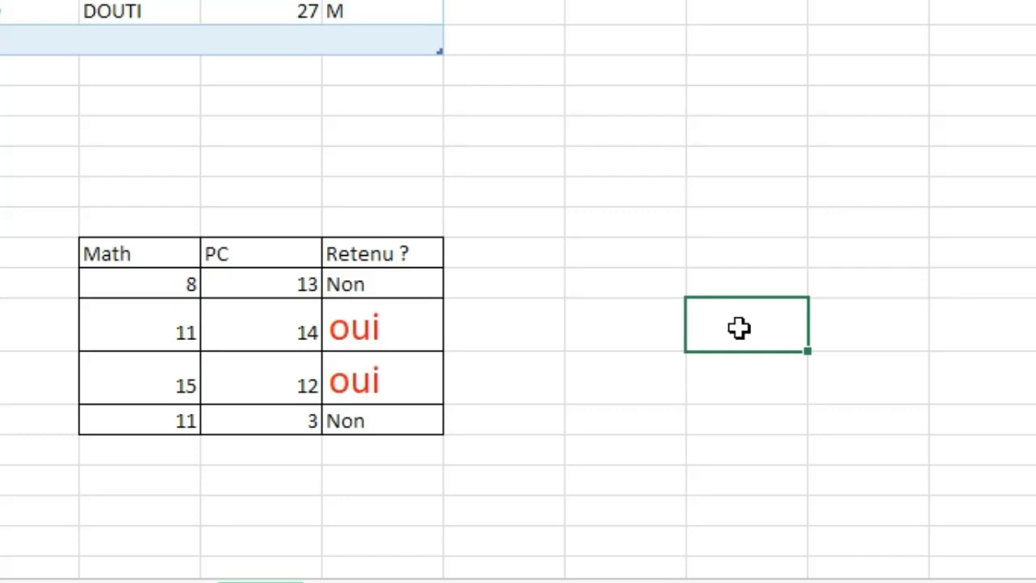
Replace the ET function with OU in the J14 formula, keeping its conditions and results.
left_click(172, 282)
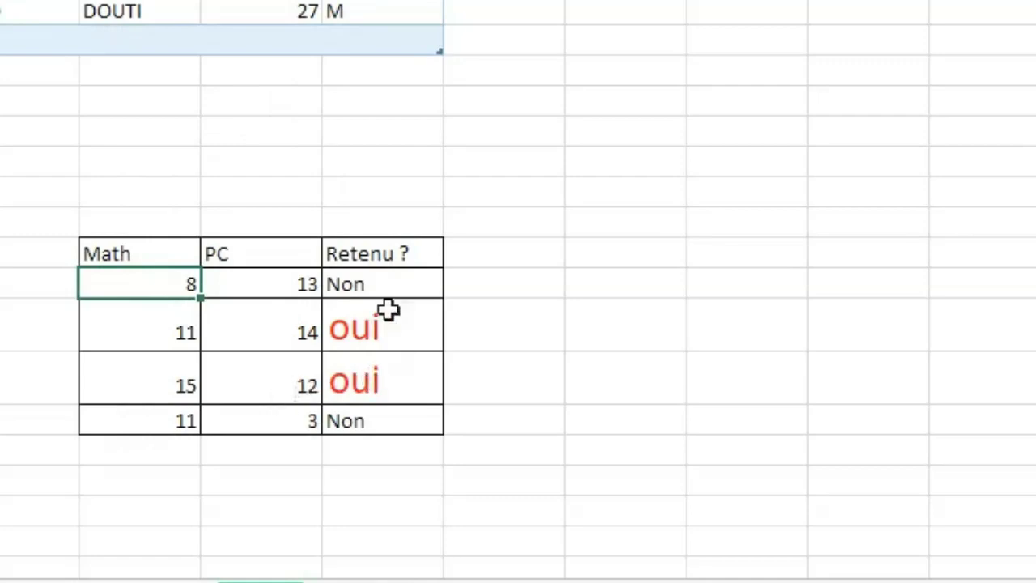
left_click(365, 284)
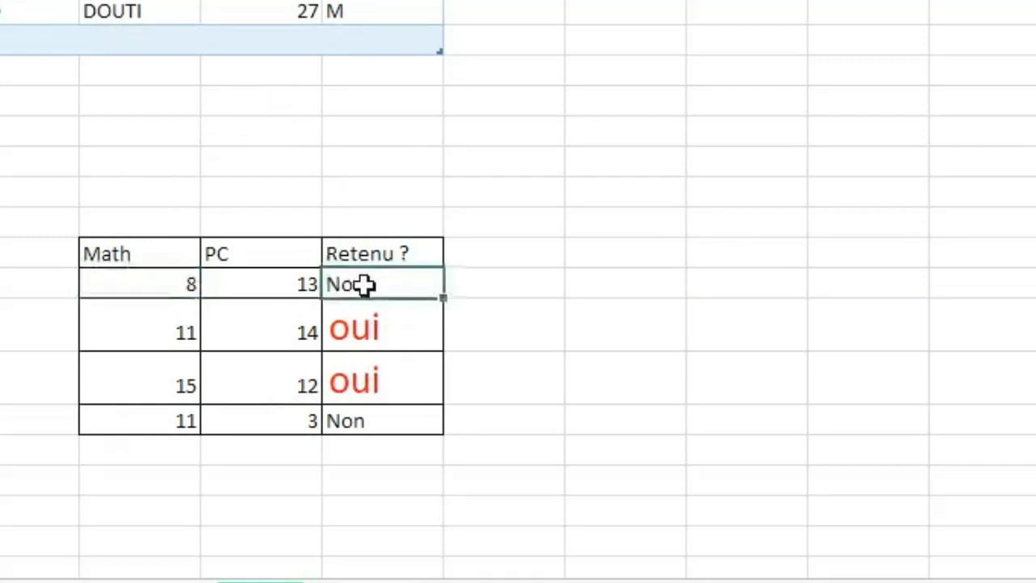
double_click(381, 284)
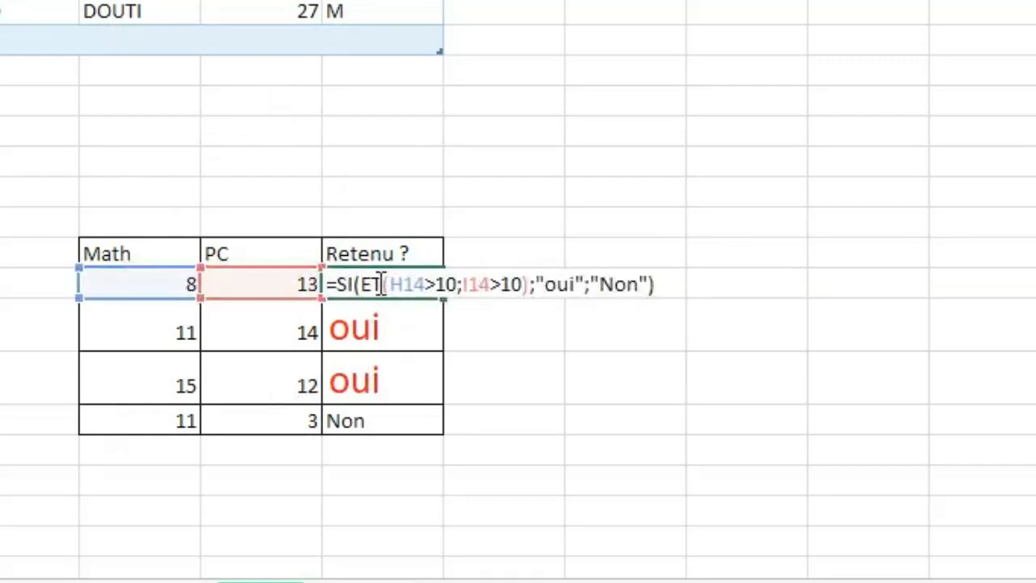
double_click(375, 284)
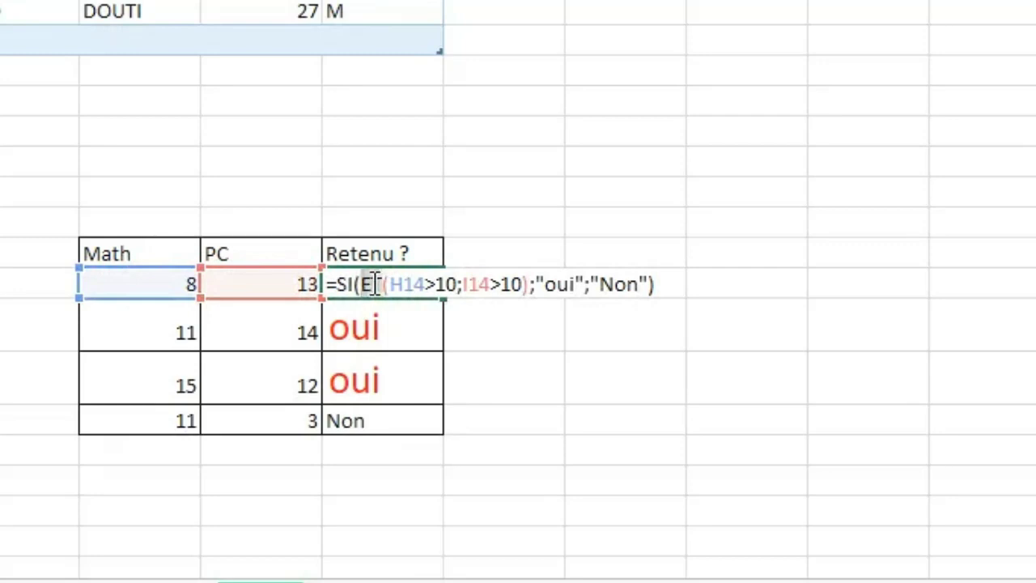
type("OU")
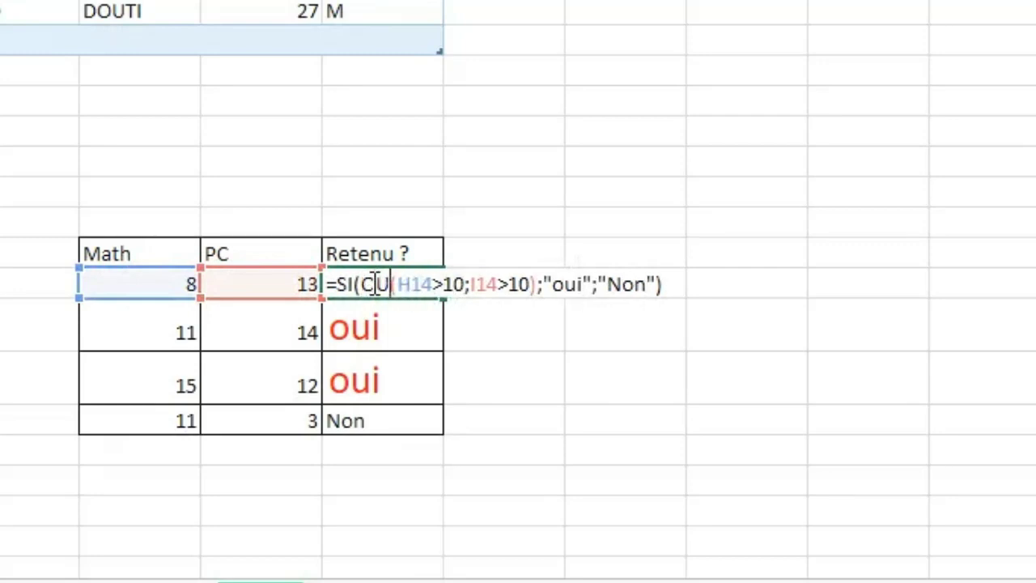
key("Return")
Autofill the OU formula from J14 down the Retenu ? column to the table's last row.
left_click(372, 282)
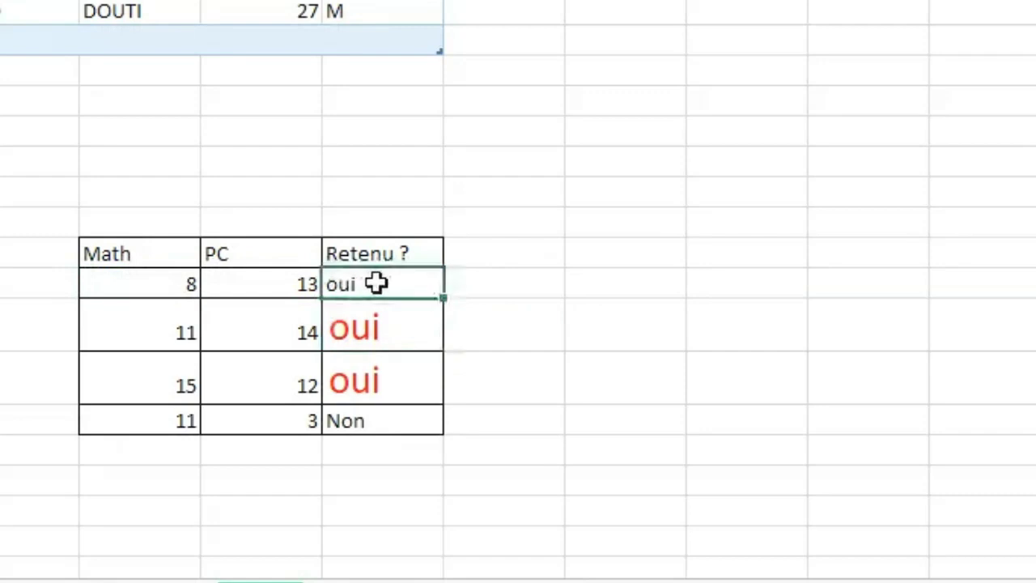
left_click_drag(443, 299, 435, 418)
left_click(684, 354)
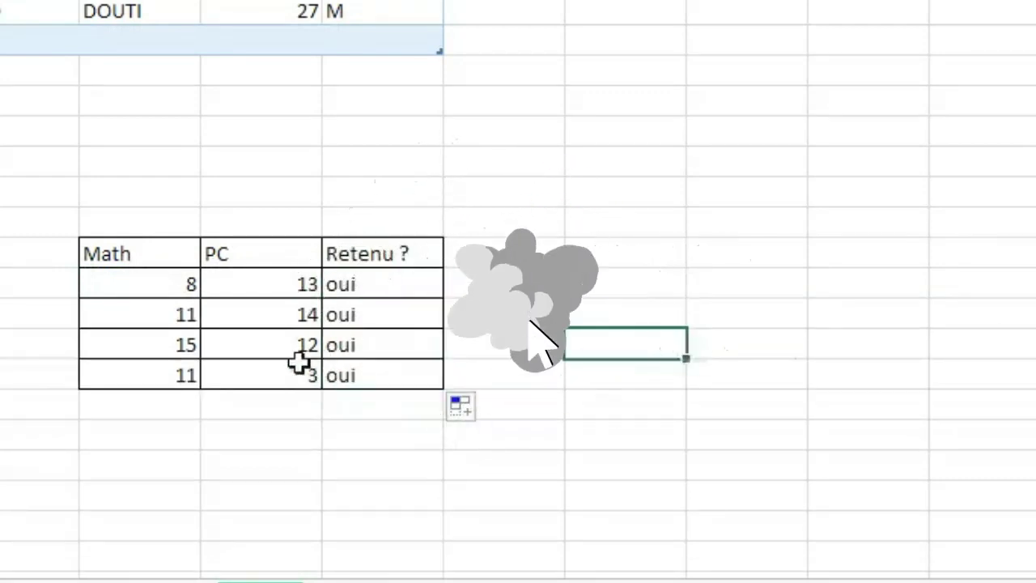
Set the last row's Math score to 2 and format its "Non" result in a red, larger font.
left_click(168, 371)
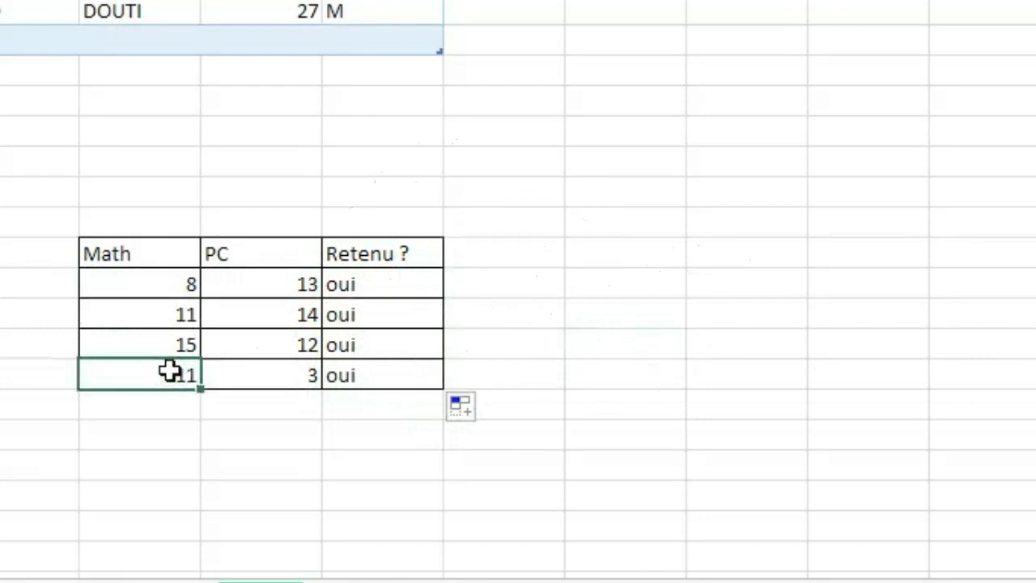
type("2")
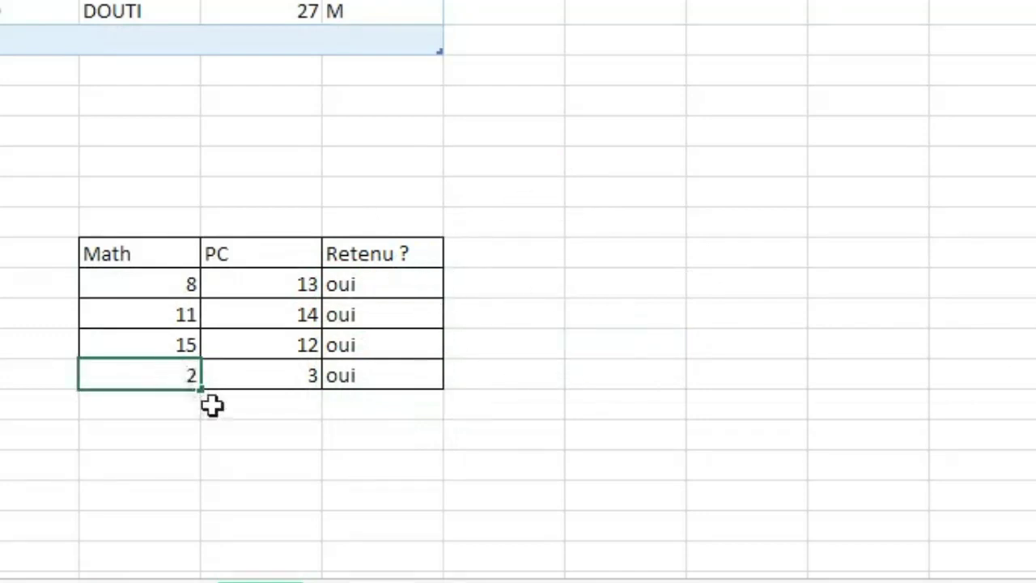
left_click(275, 457)
left_click(663, 430)
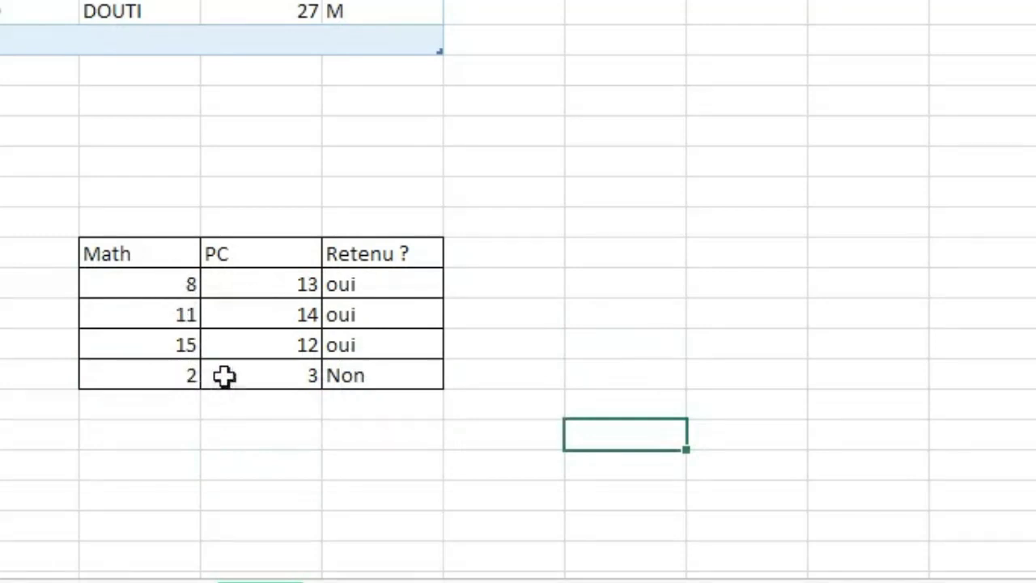
left_click(346, 373)
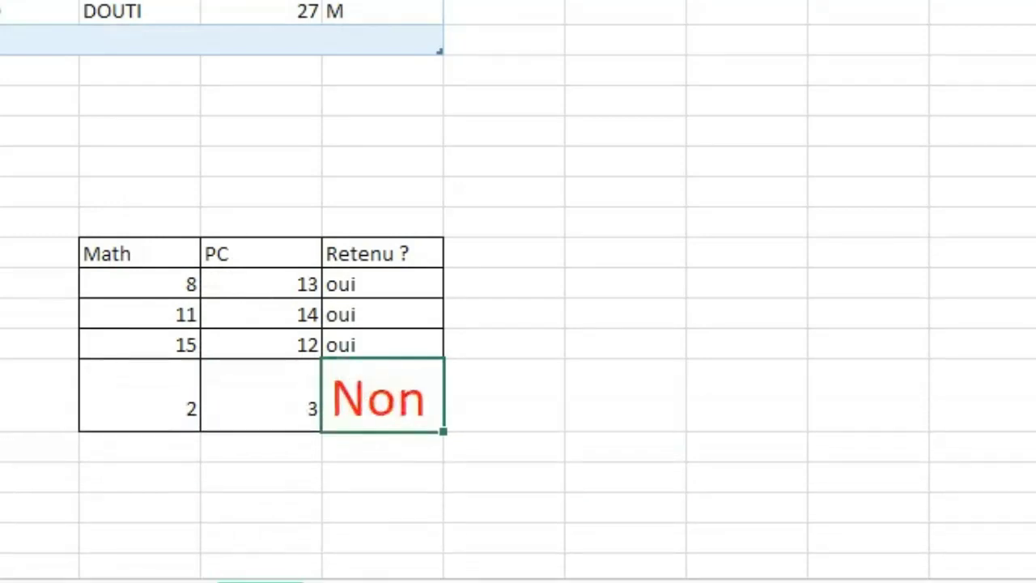
left_click(719, 280)
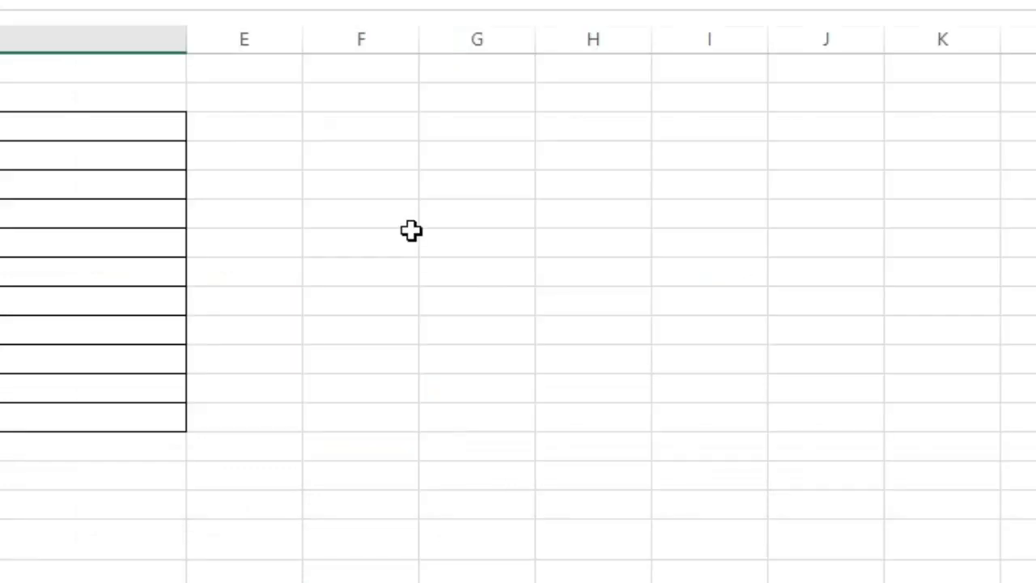
Insert today's date with the AUJOURDHUI function in an empty column H cell on the sheet with the Nom & Prenoms table.
left_click(413, 235)
left_click(593, 236)
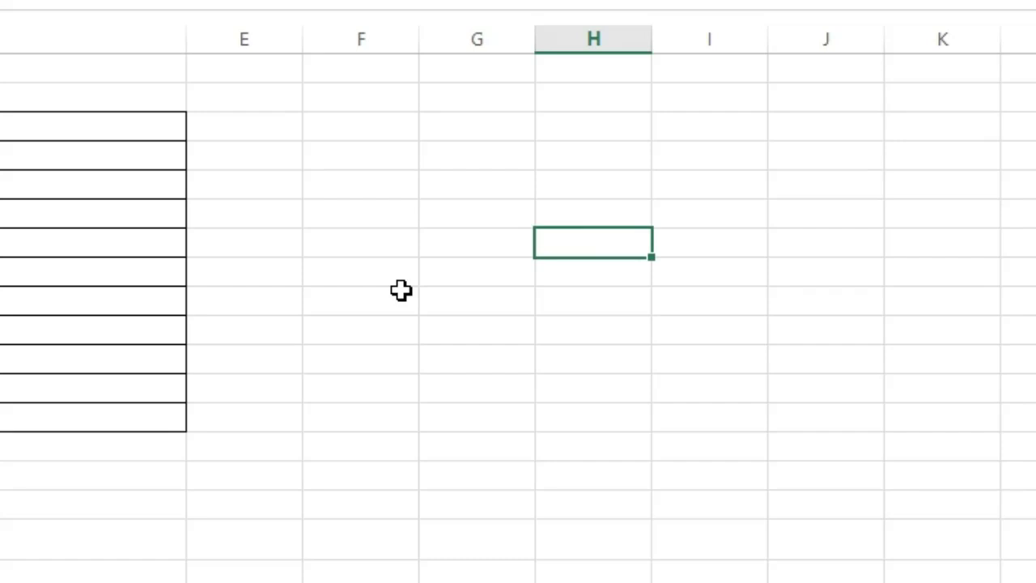
left_click(604, 217)
type("=")
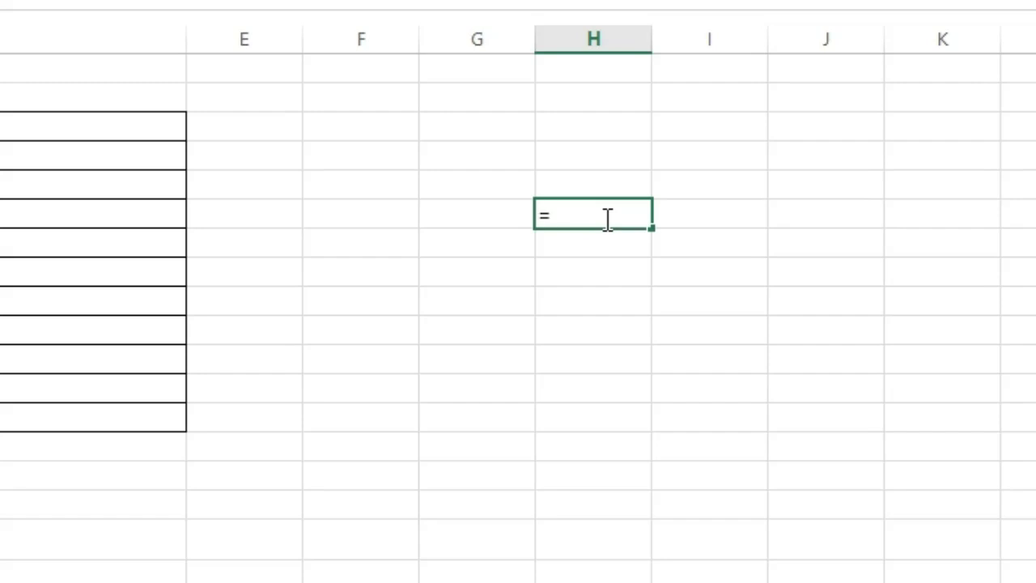
type("au")
key("Tab")
key("Return")
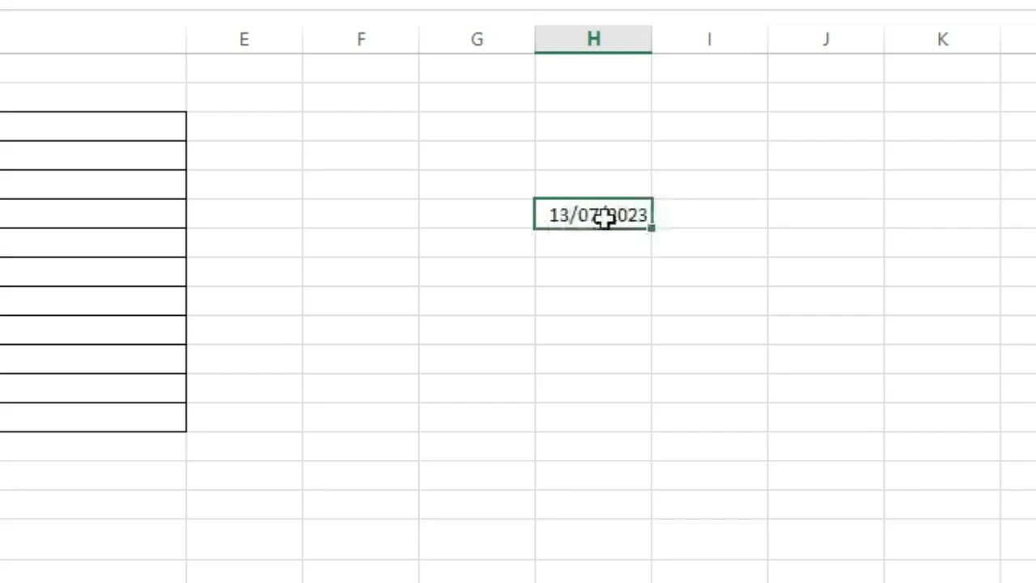
left_click(606, 217)
Enter the MAINTENANT function in column H, three rows below the date, and widen the column to fit the date and time.
left_click(584, 302)
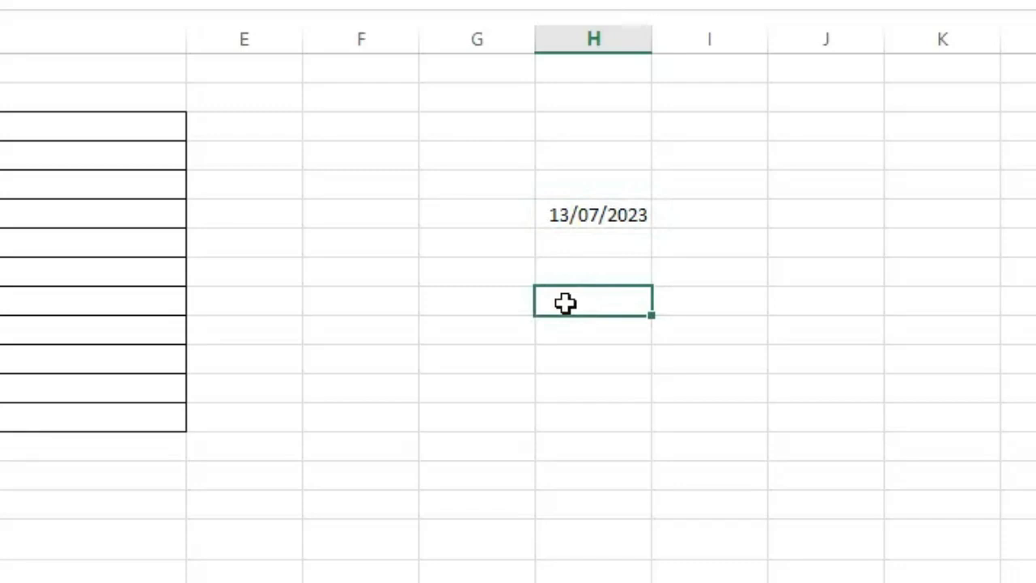
double_click(565, 303)
type("=mai")
key("Tab")
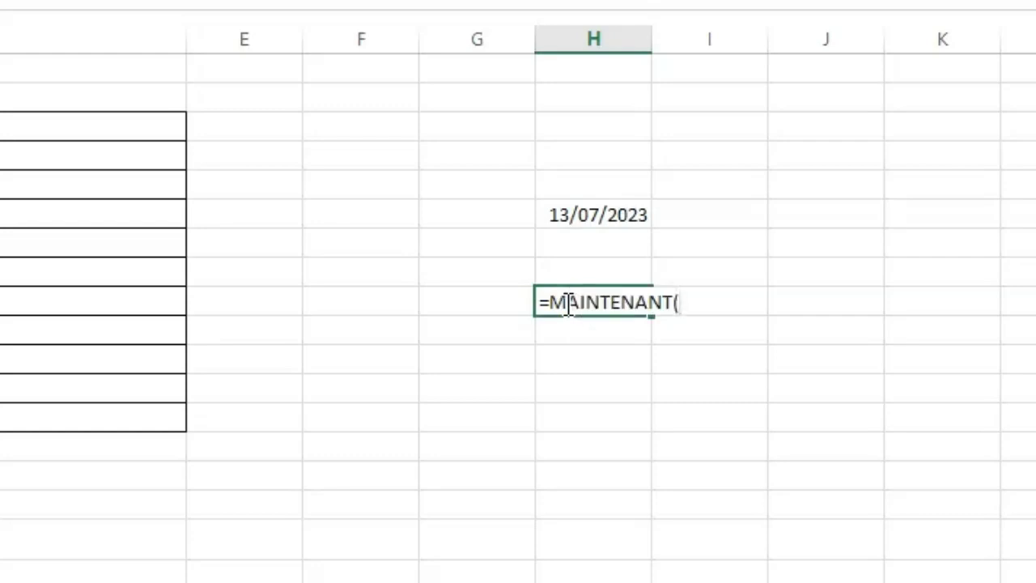
key("Return")
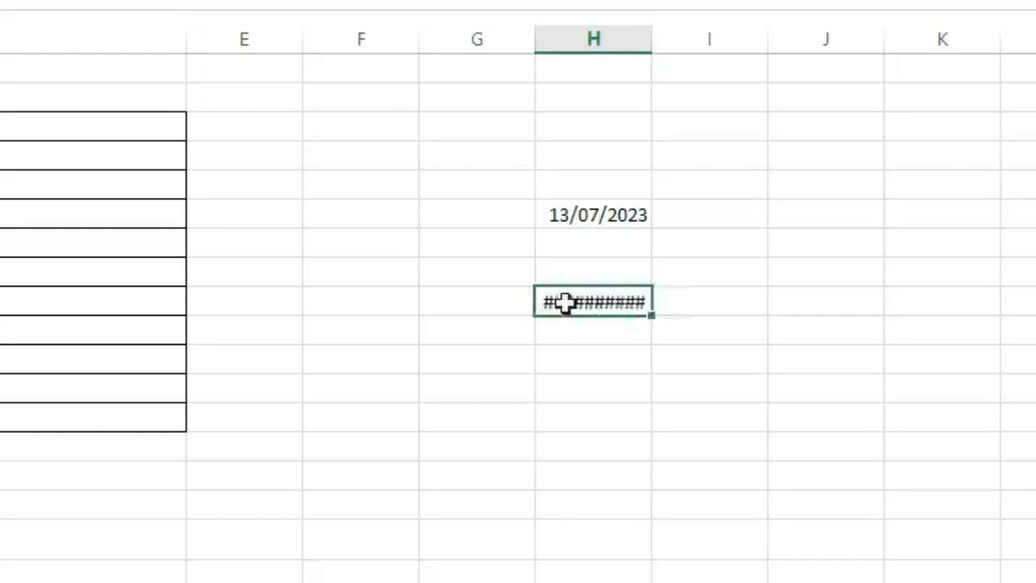
left_click(687, 445)
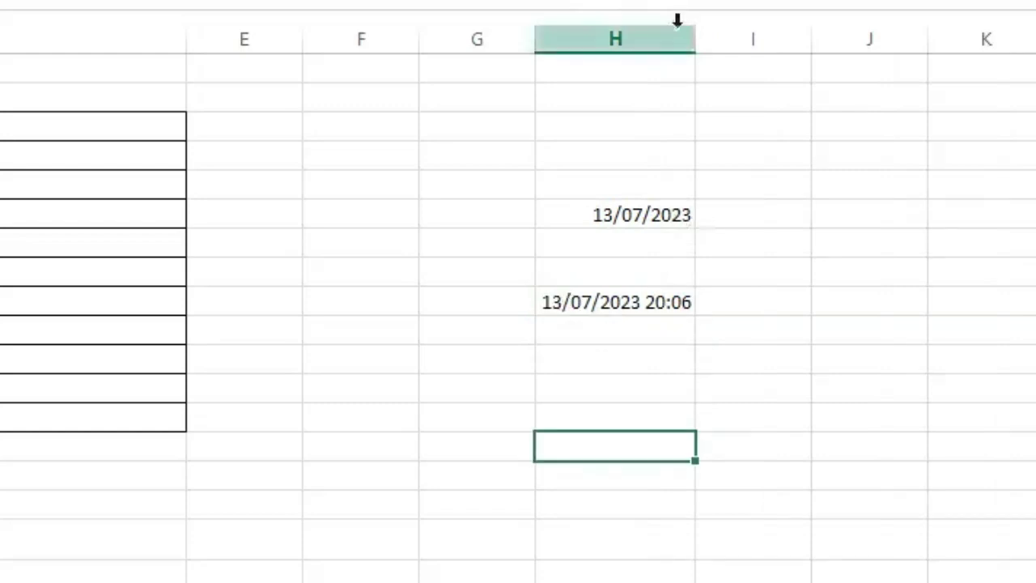
left_click_drag(696, 38, 757, 38)
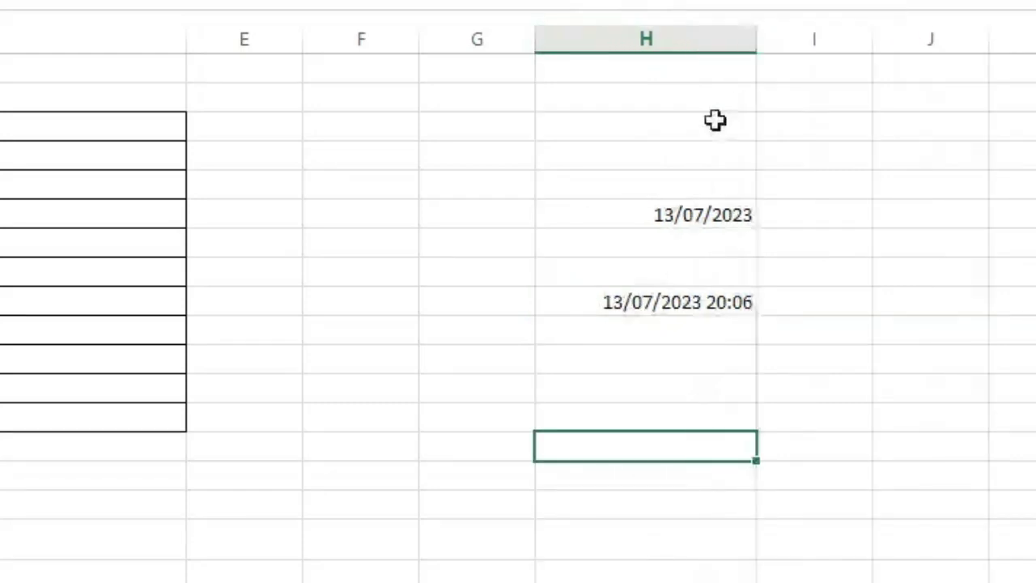
left_click(625, 311)
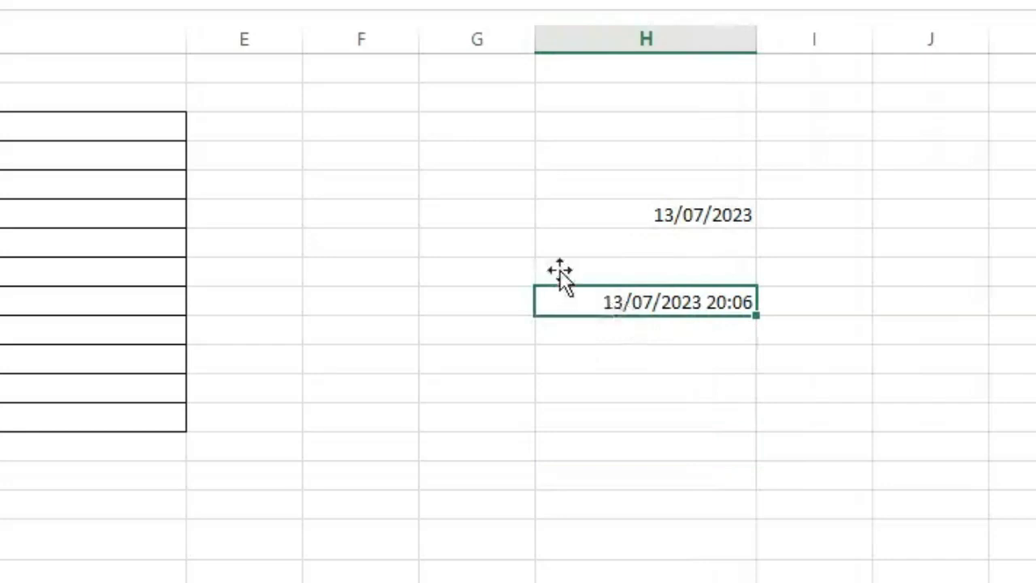
left_click(576, 217)
left_click(634, 419)
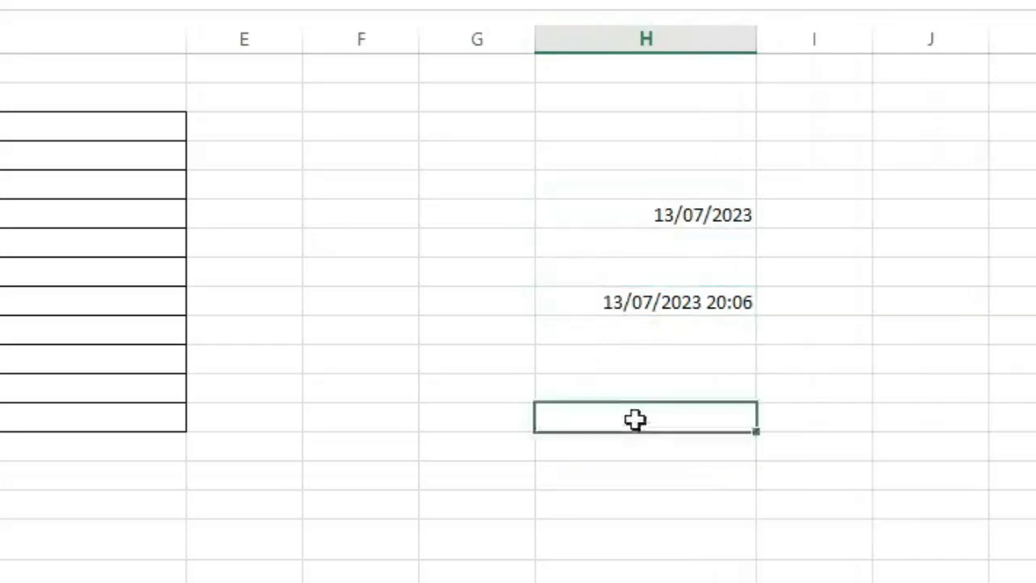
left_click(585, 303)
left_click(615, 220)
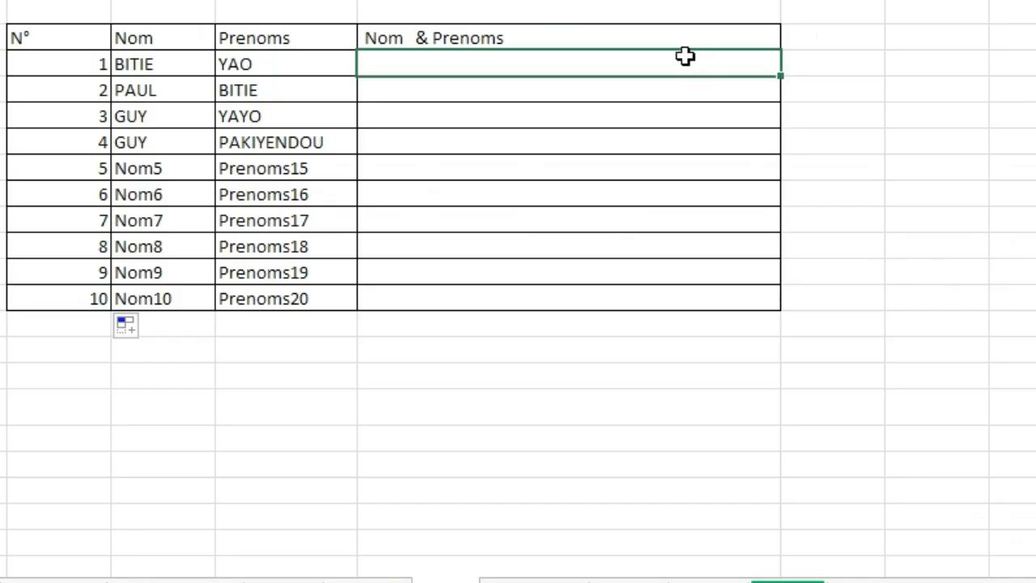
Enter =CONCATENER(C4;D4) in the first row of the Nom & Prenoms column to join Nom and Prenoms.
left_click(999, 223)
left_click(941, 324)
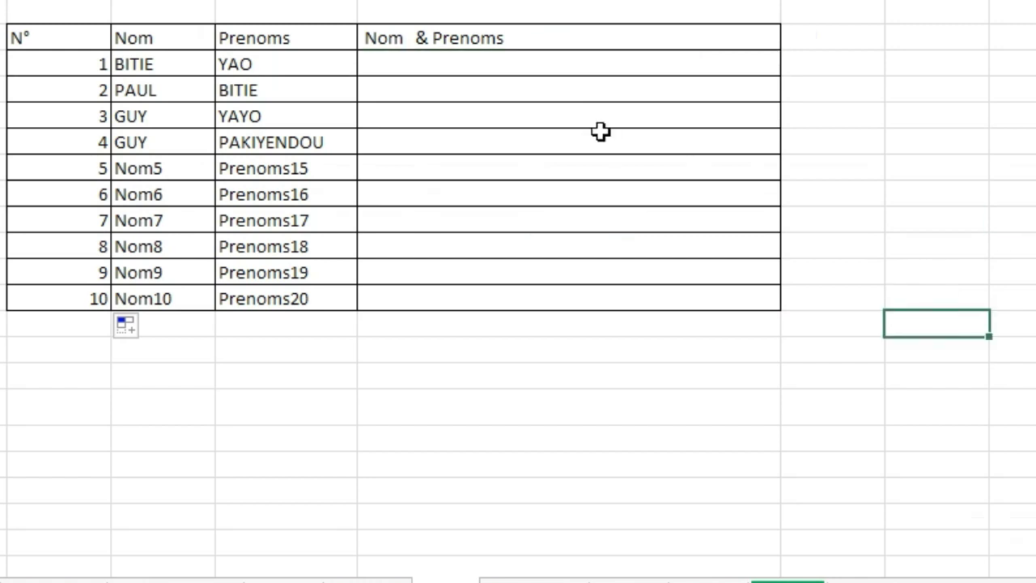
left_click(495, 64)
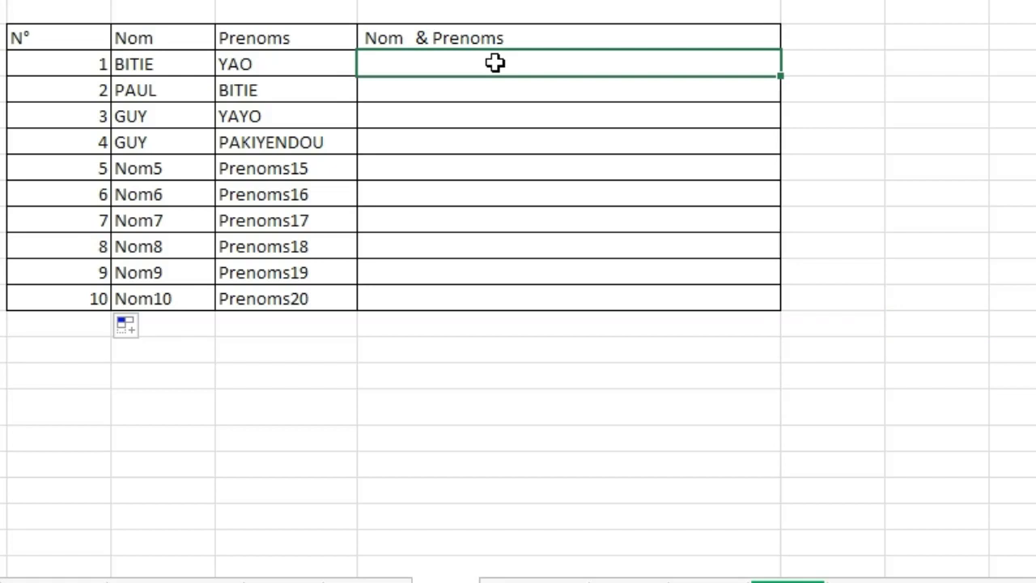
type("+")
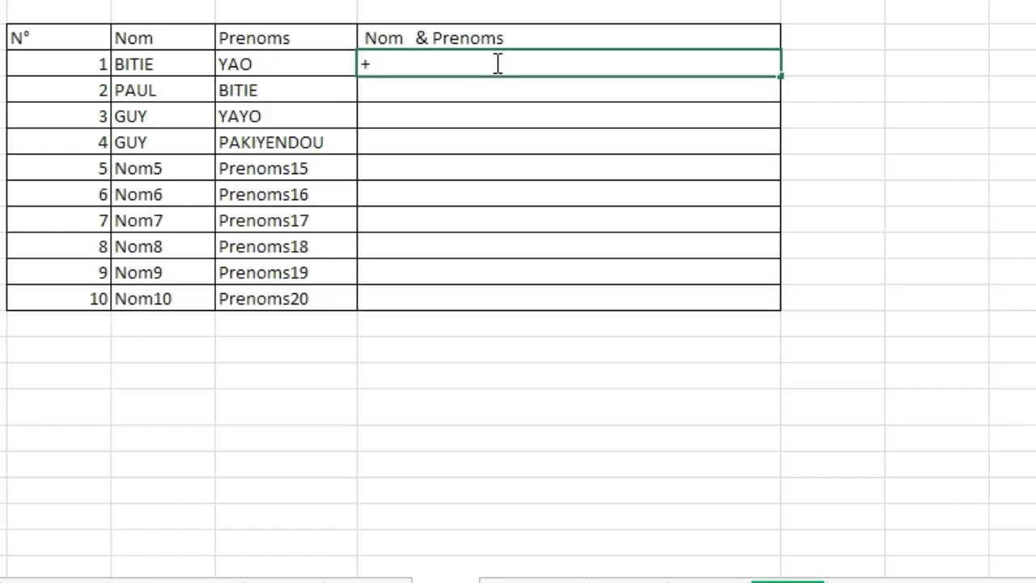
key("BackSpace")
type("=")
type("conc")
key("Tab")
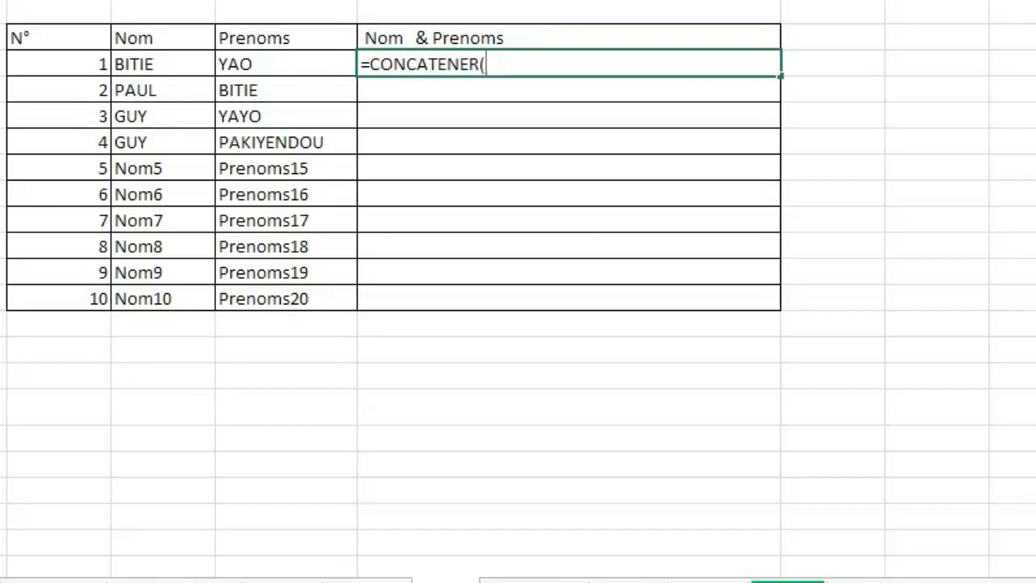
left_click(151, 65)
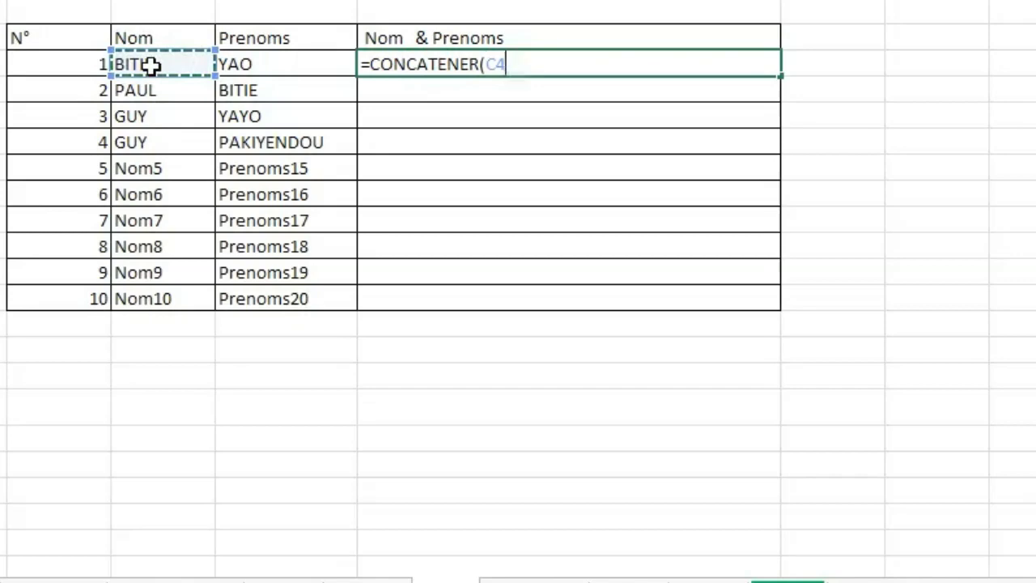
type(";")
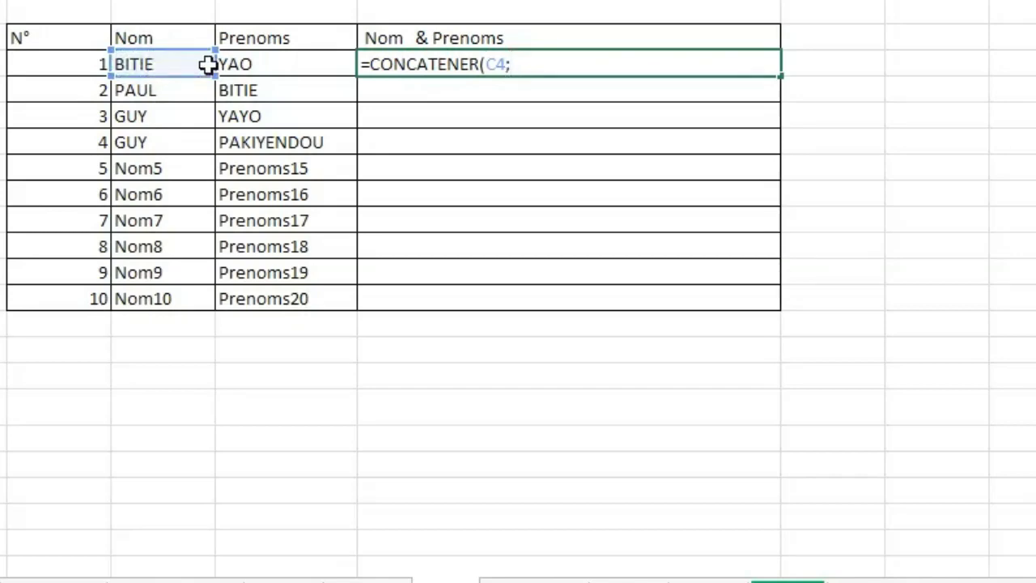
left_click(254, 65)
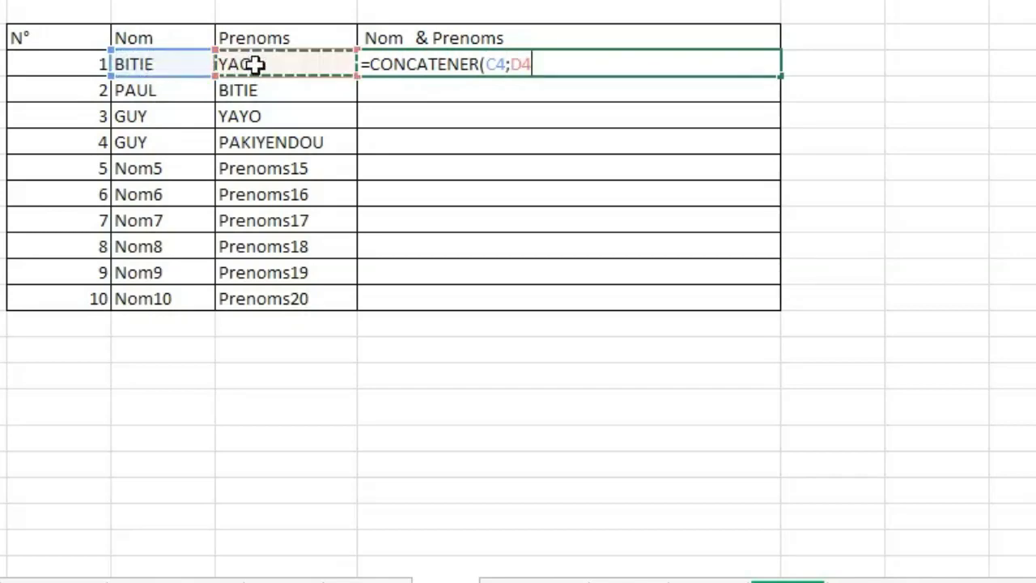
type(")")
key("Return")
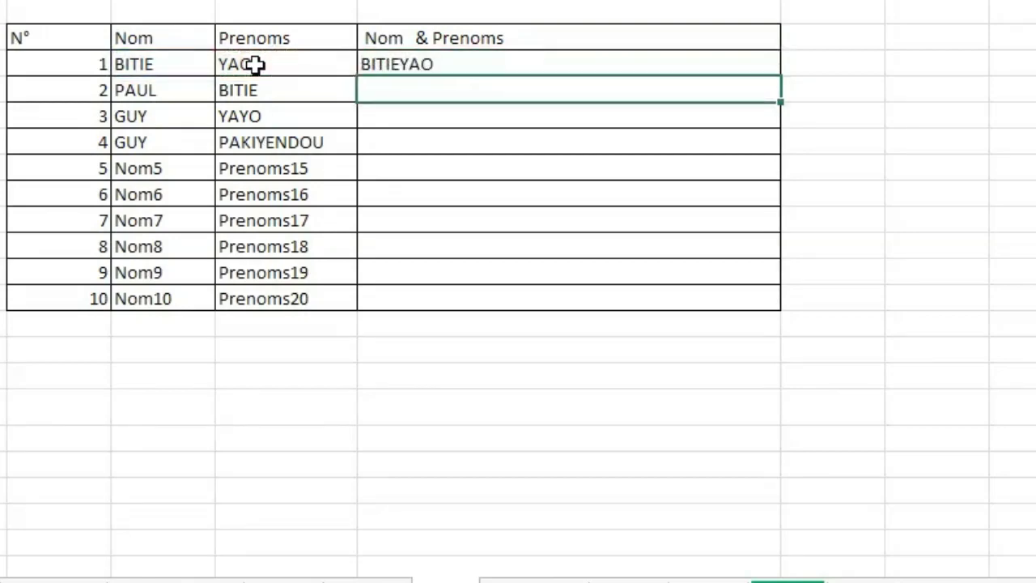
Autofill the CONCATENER formula from the first row down the Nom & Prenoms column to row N° 10.
left_click(541, 166)
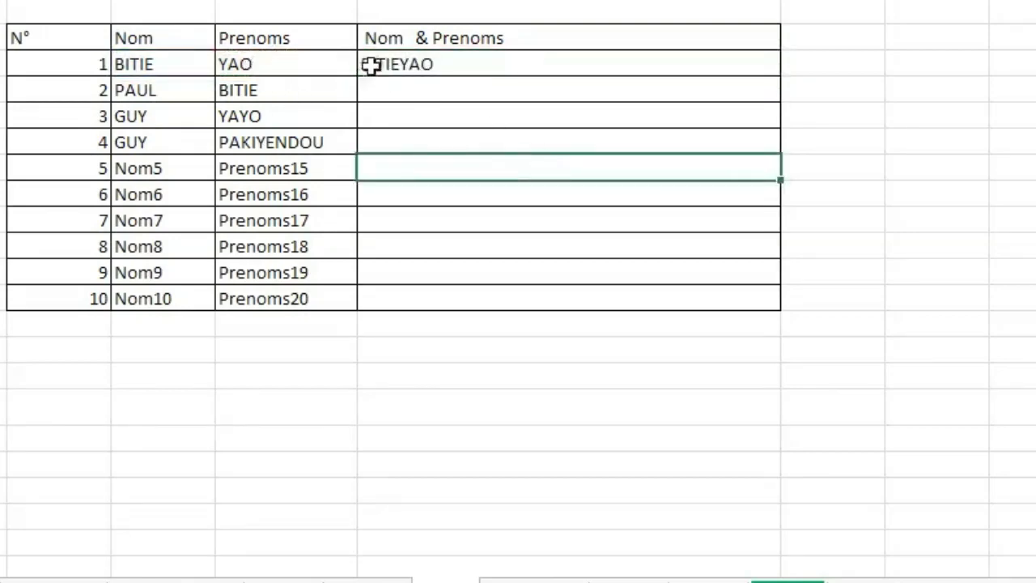
left_click(410, 63)
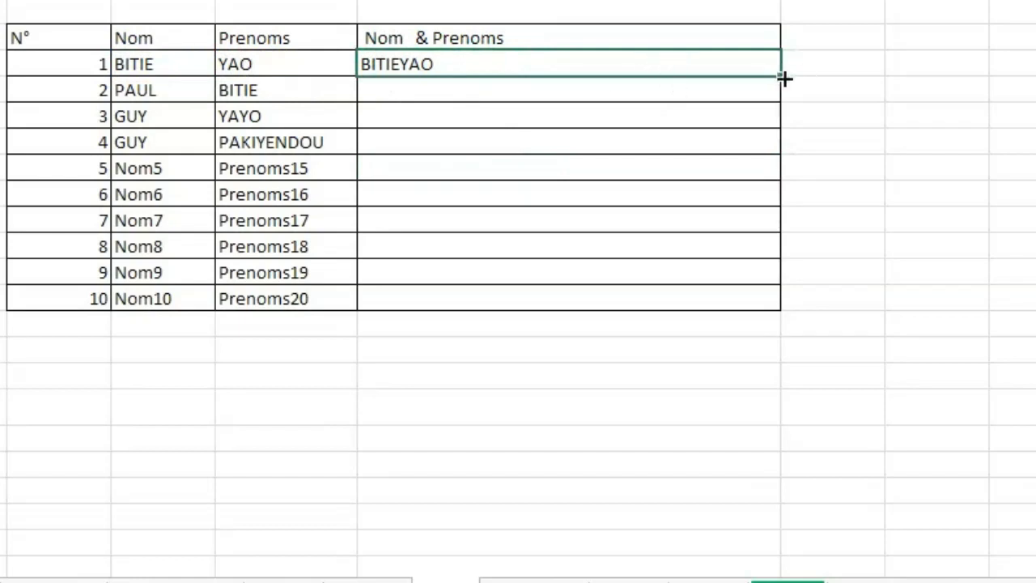
left_click_drag(782, 76, 784, 319)
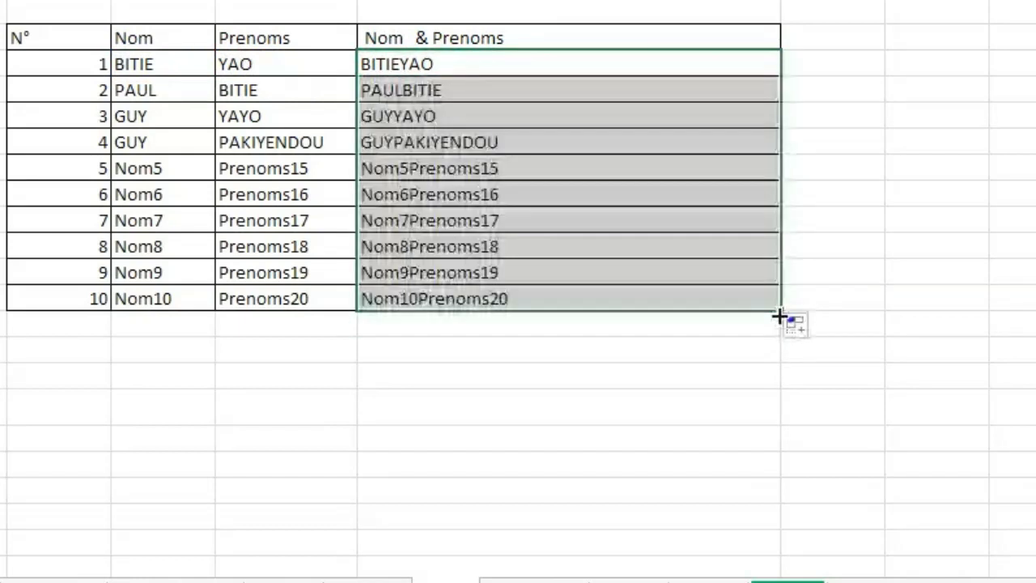
left_click(527, 123)
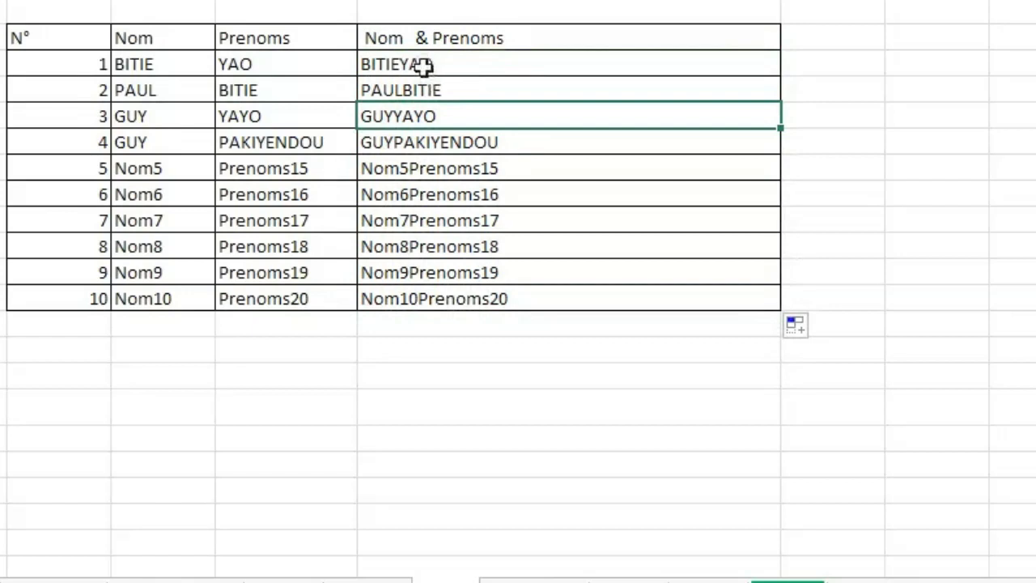
Clear the Nom & Prenoms cells for rows N° 2 to 10, keeping only the first row's formula.
left_click(486, 89)
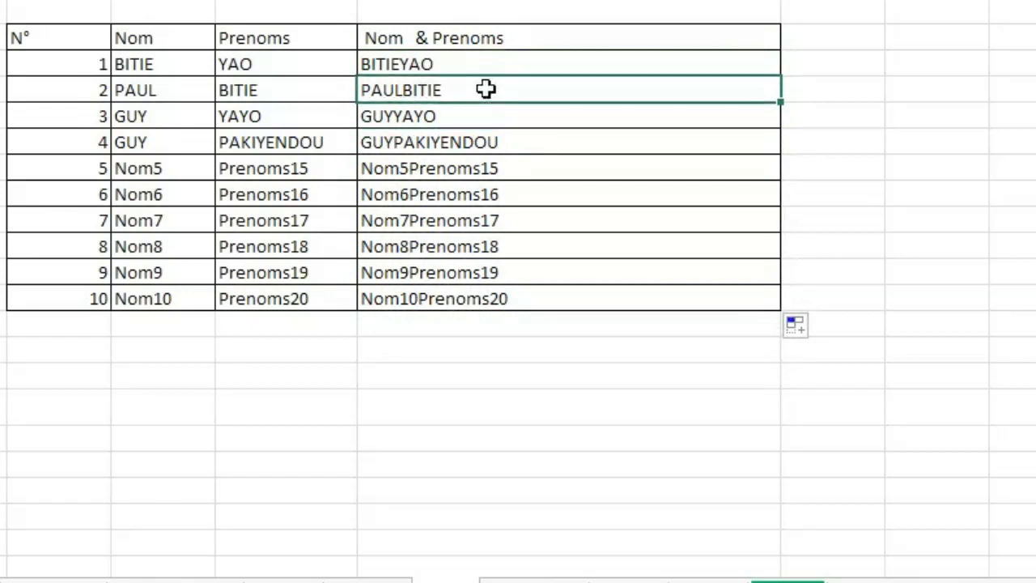
double_click(486, 89)
left_click(557, 170)
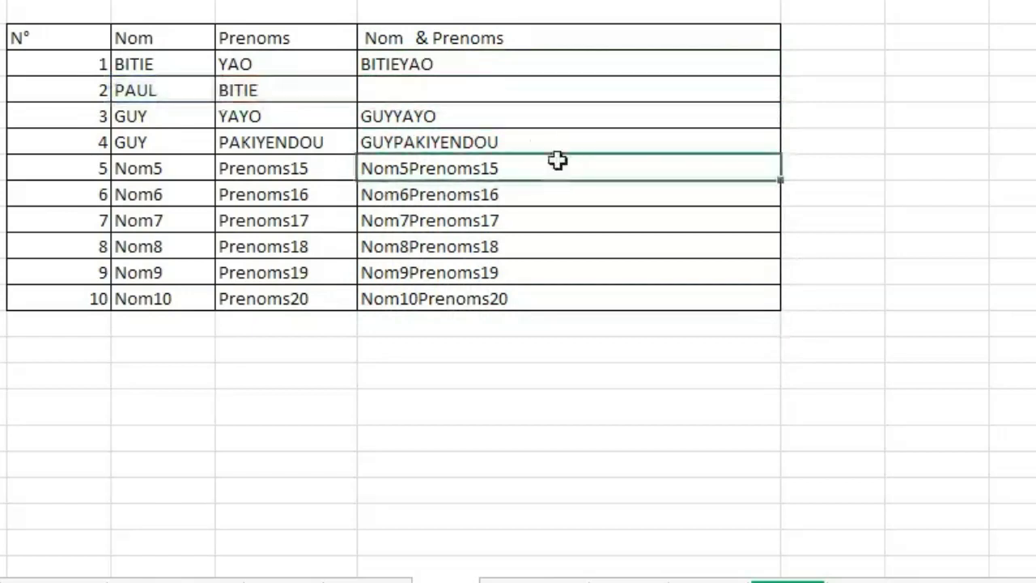
left_click(506, 89)
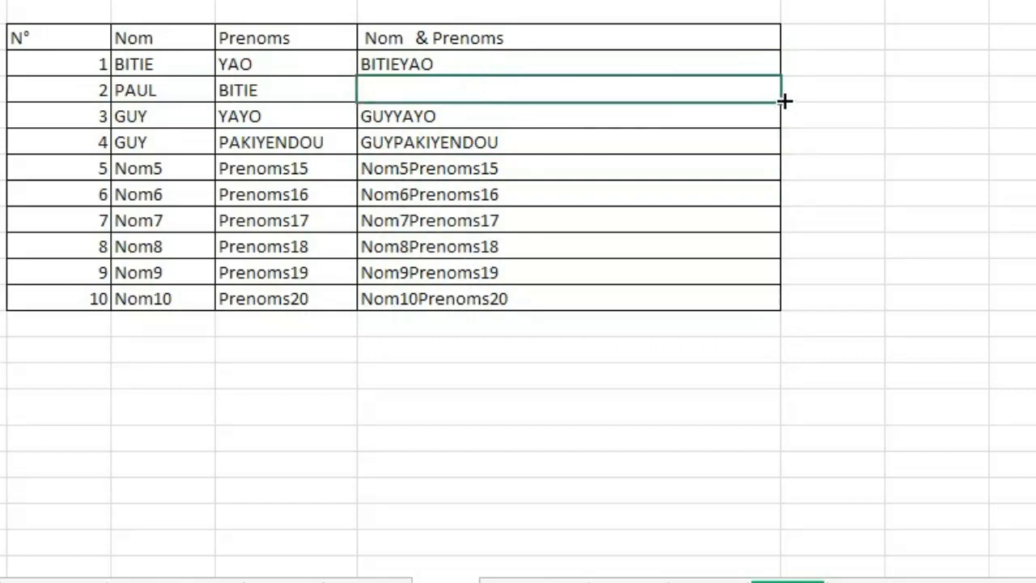
left_click_drag(783, 100, 759, 298)
Insert a quoted blank-space argument between C4 and D4 in the first row's CONCATENER formula.
left_click(538, 65)
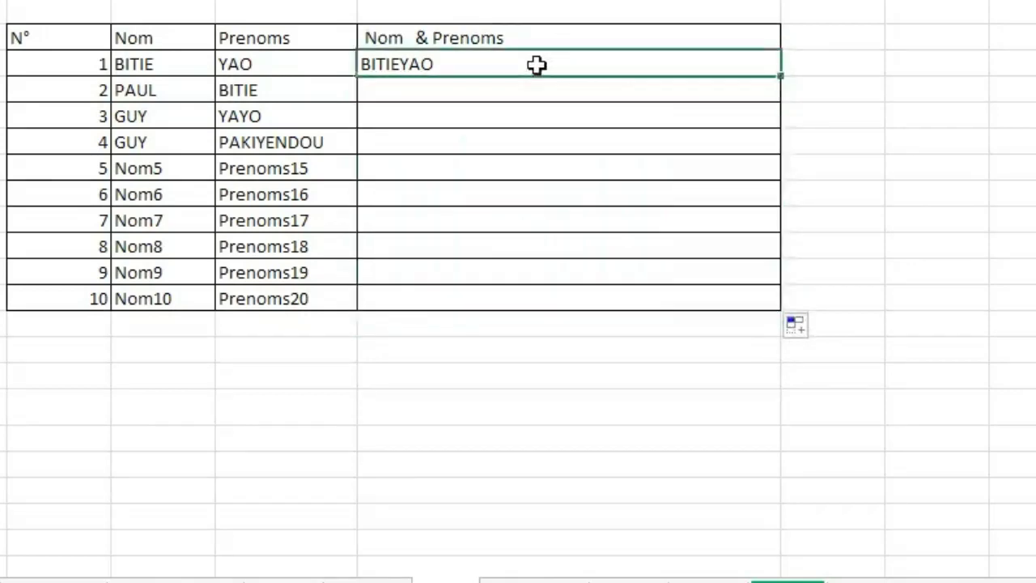
double_click(537, 65)
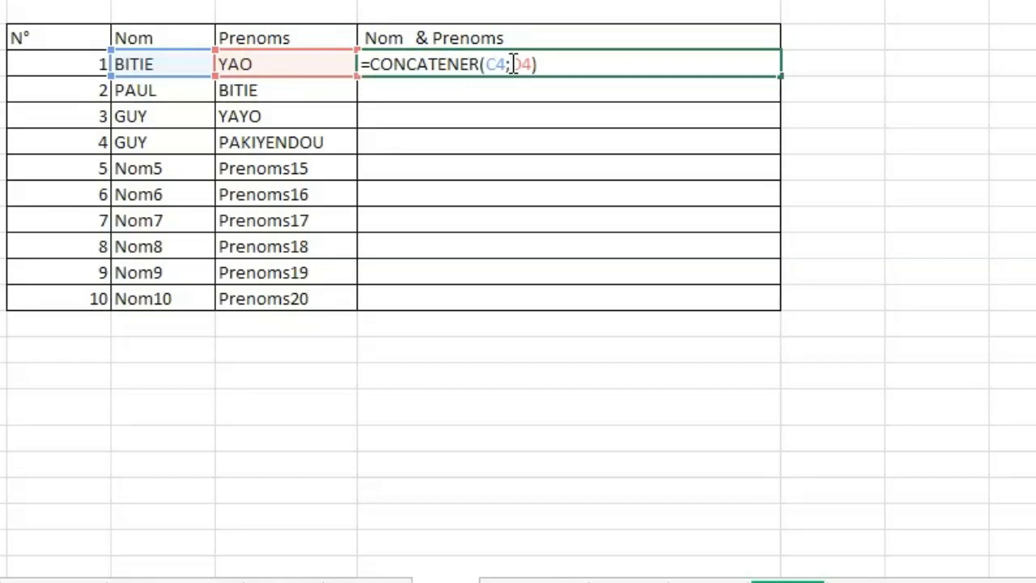
left_click(514, 65)
type("\" ")
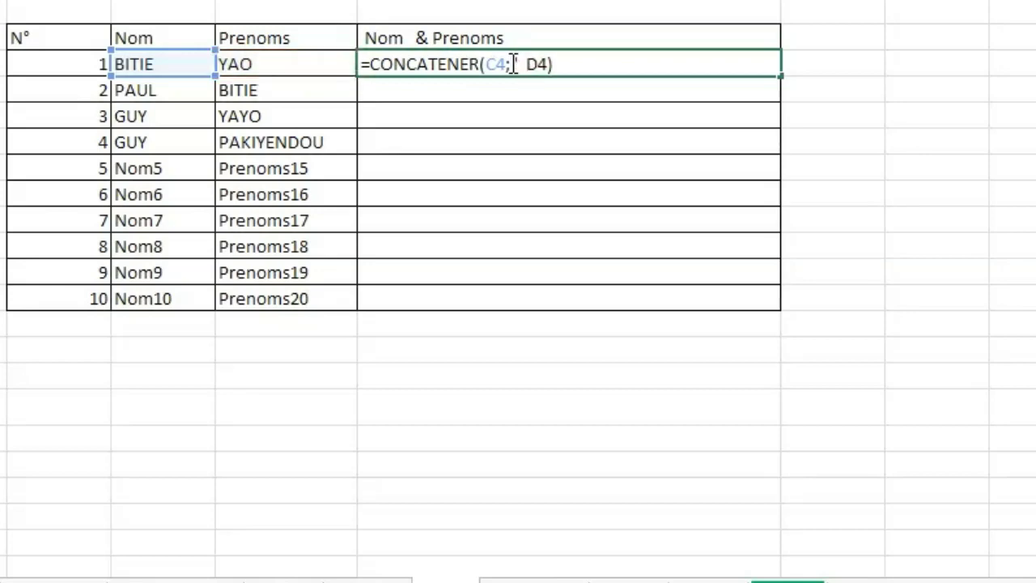
type("\" ")
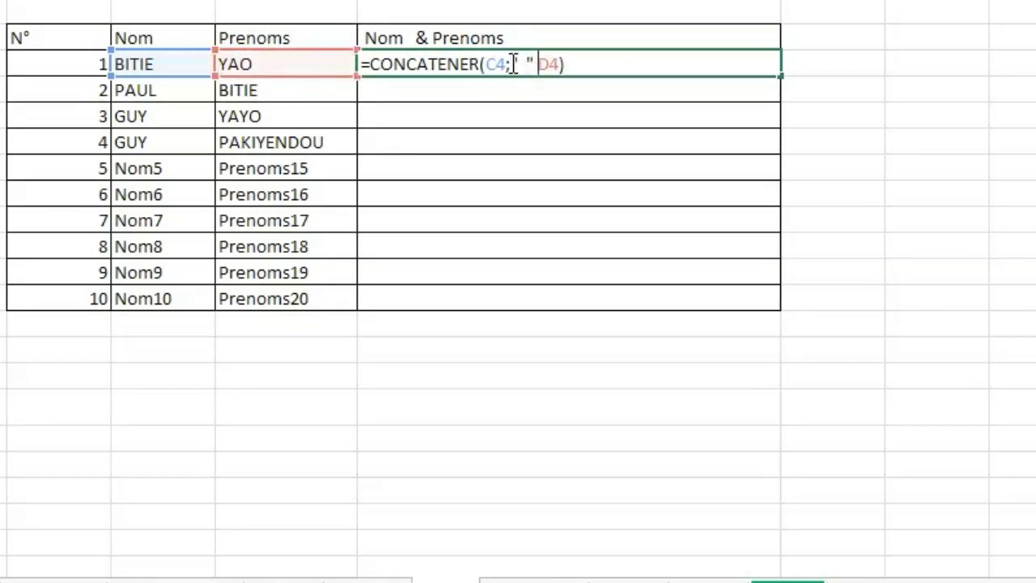
type(";")
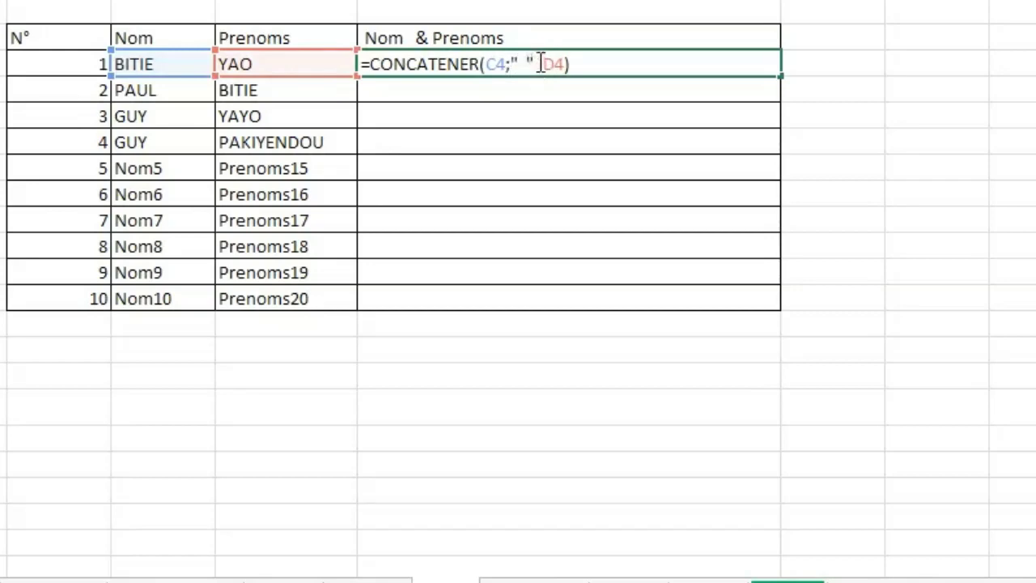
key("BackSpace")
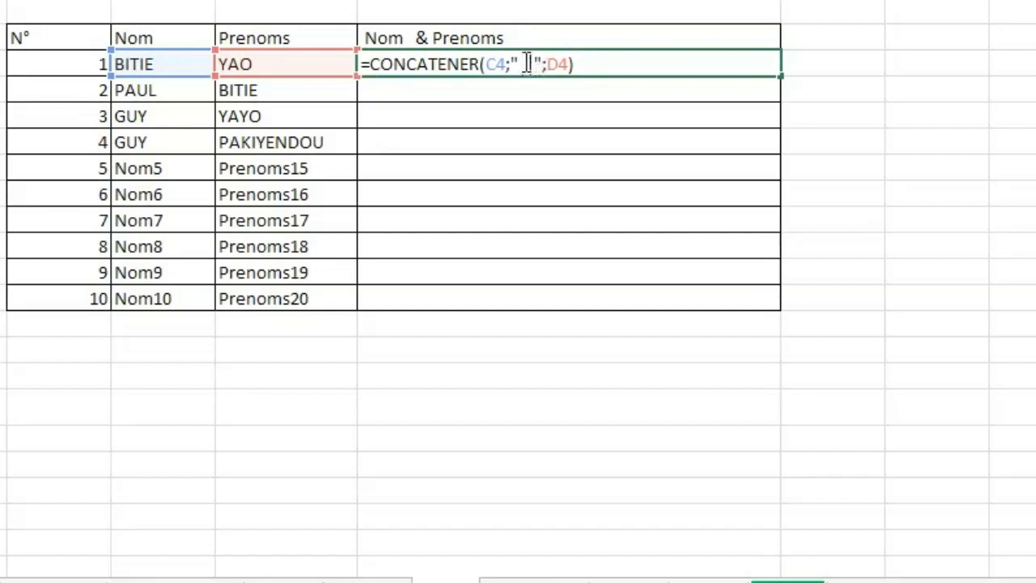
key("Return")
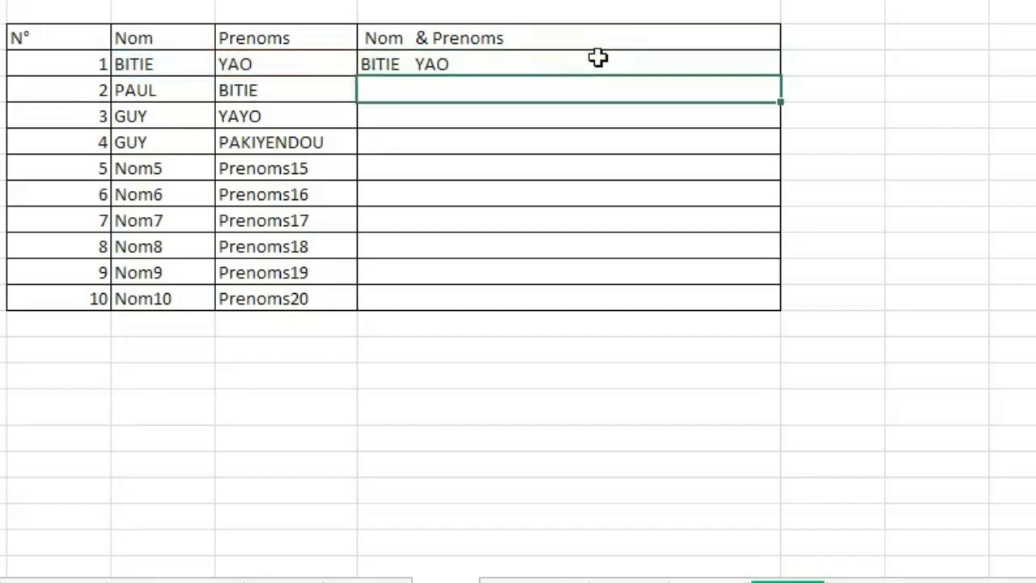
Autofill the spaced CONCATENER formula down the Nom & Prenoms column to row N° 10.
left_click(515, 64)
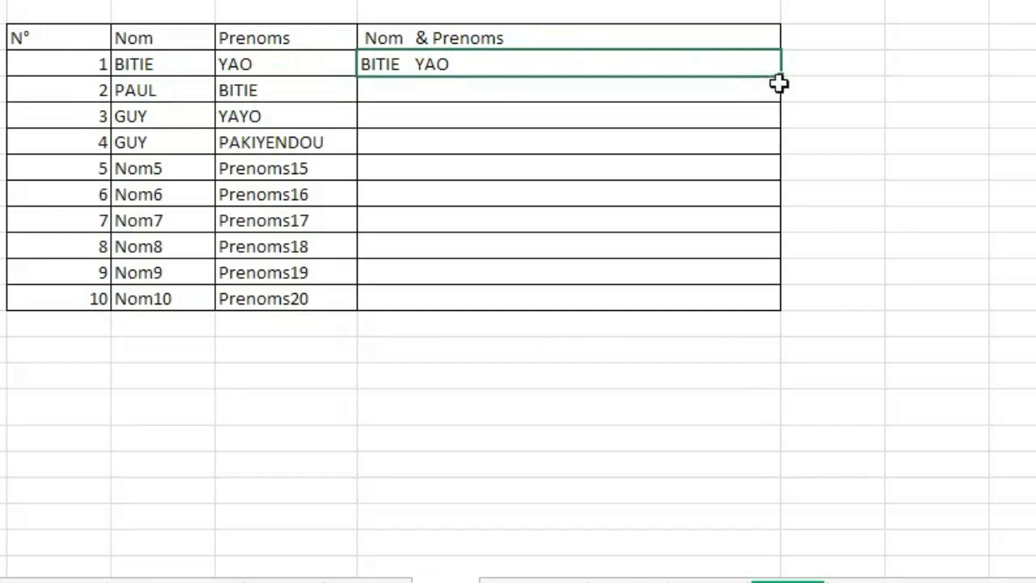
left_click_drag(782, 78, 757, 307)
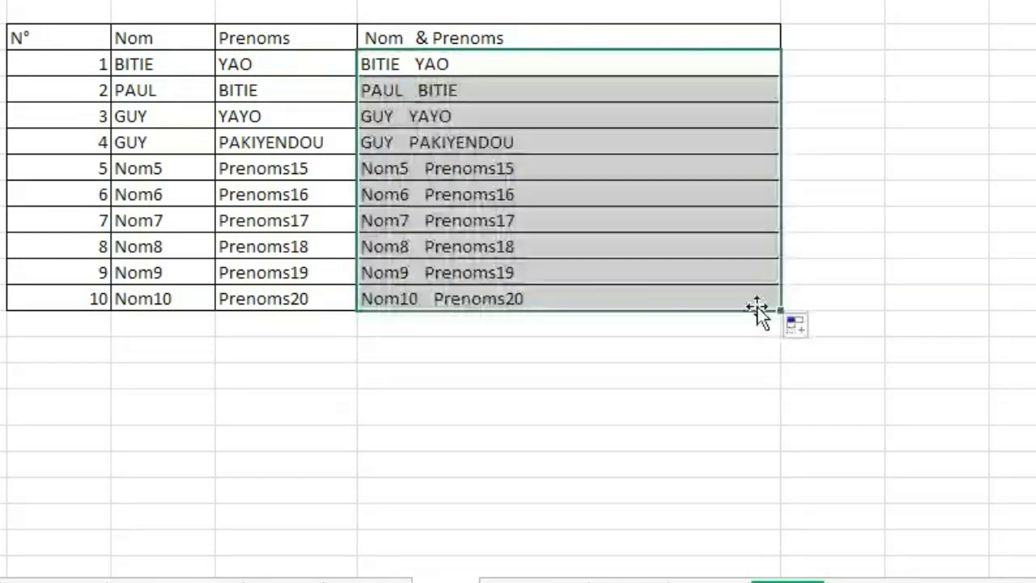
left_click(572, 177)
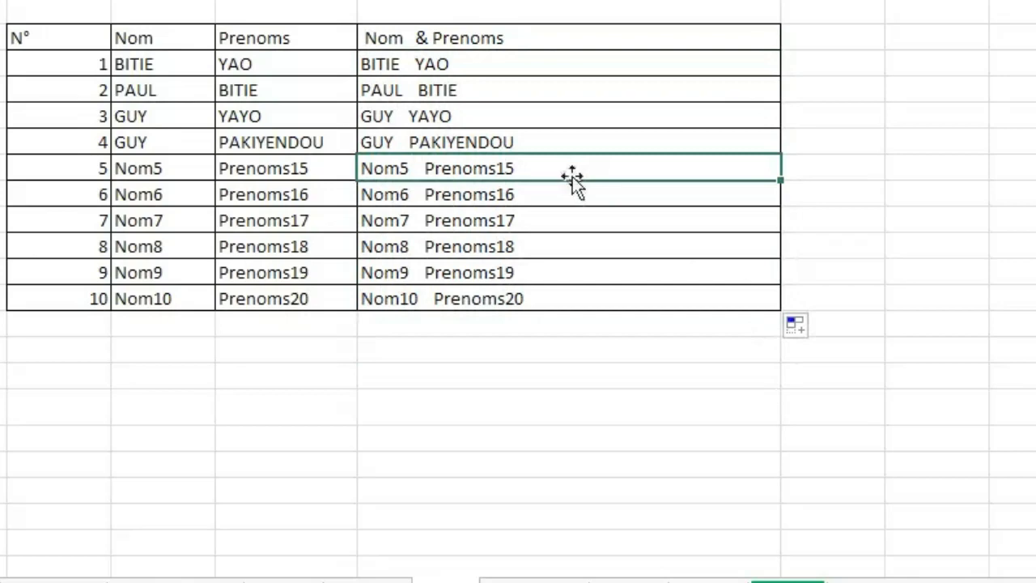
left_click(401, 64)
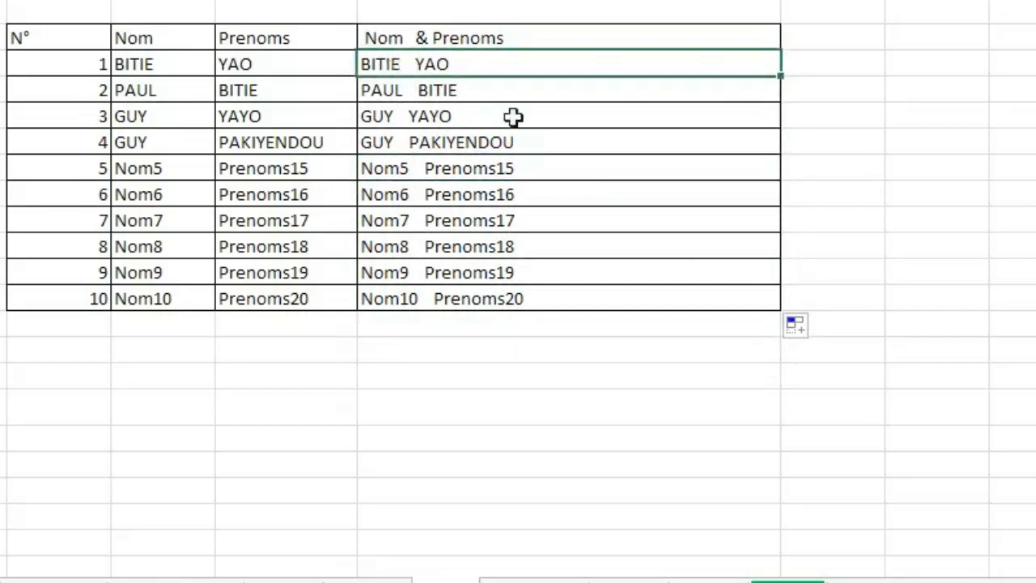
Clear the spaced name results below the first row of the Nom & Prenoms column, through row N° 10.
left_click(486, 91)
key("BackSpace")
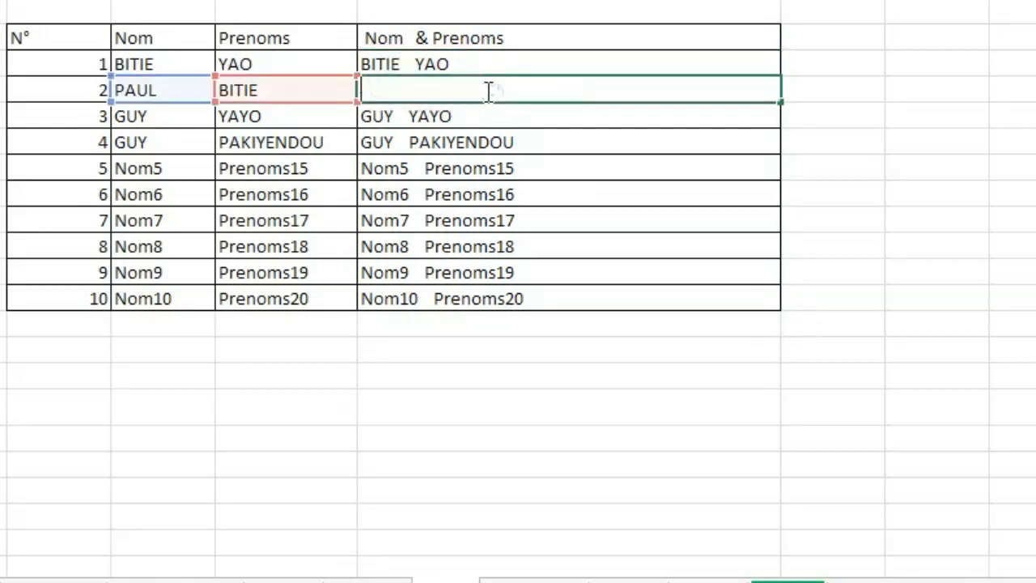
left_click(509, 160)
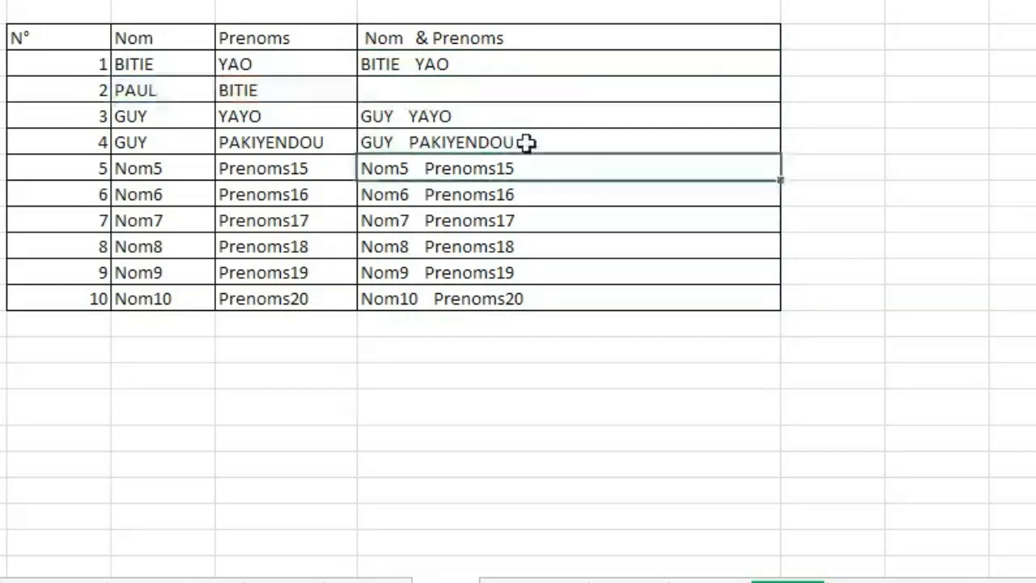
left_click(521, 95)
left_click_drag(781, 105, 756, 302)
Insert the text argument "Mon nom est " before C4 in the first row's CONCATENER formula.
double_click(416, 65)
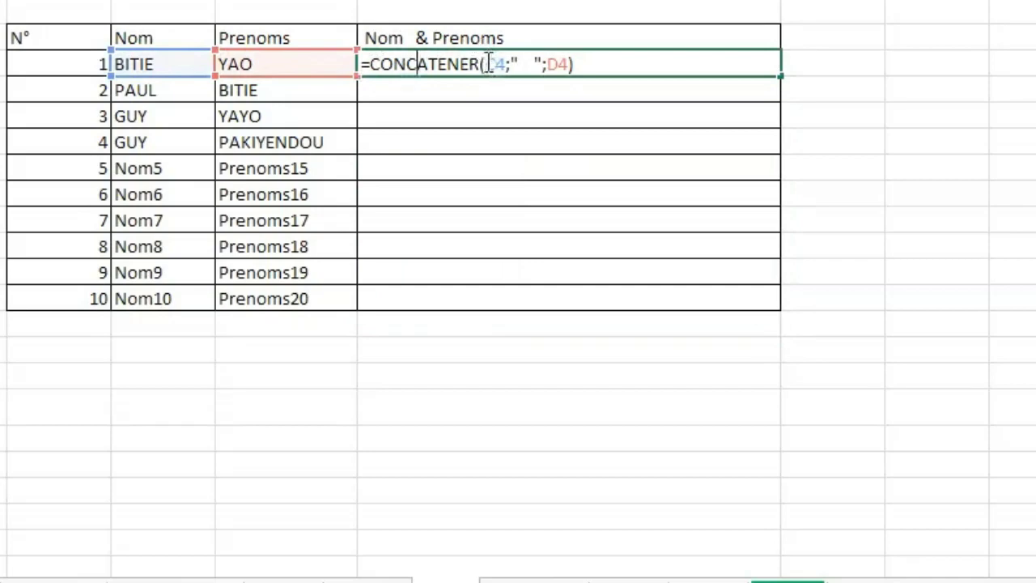
left_click(488, 64)
type("\"")
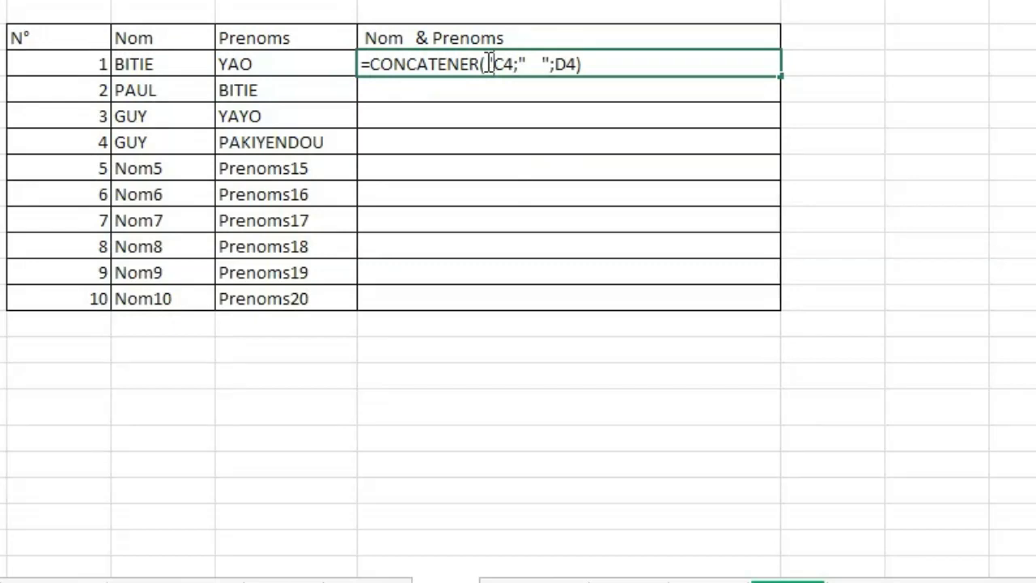
type("Mon ")
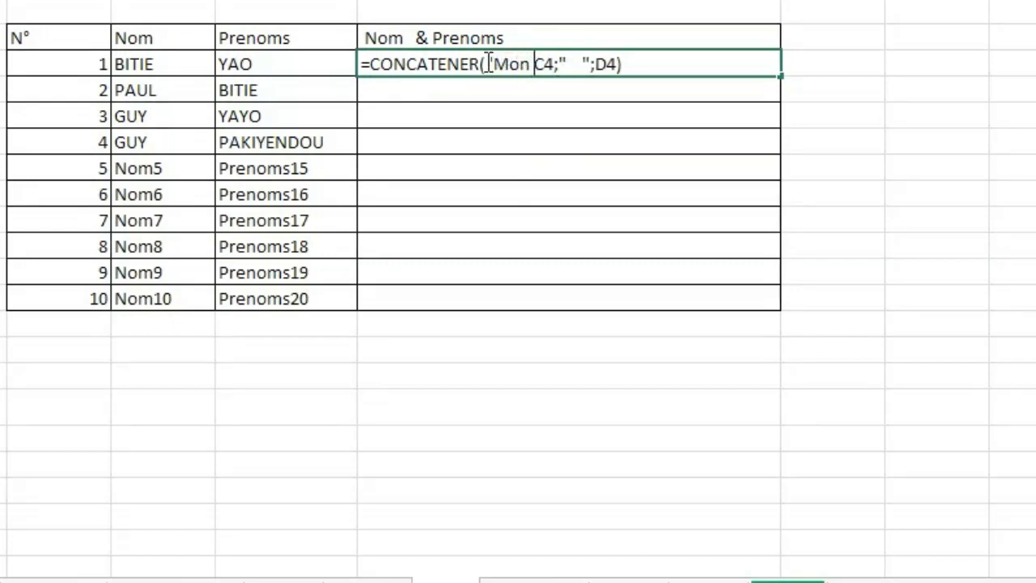
type("nom")
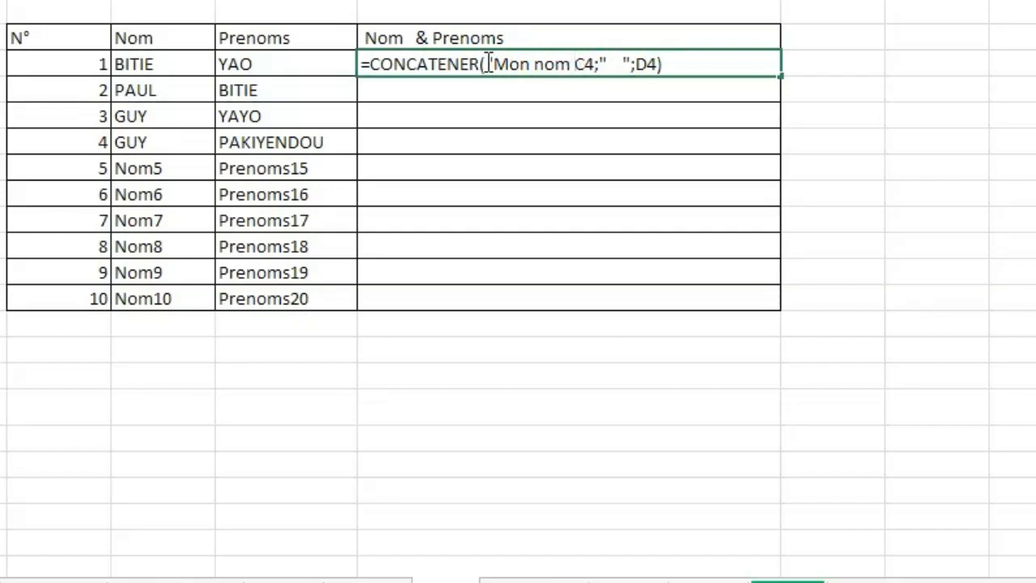
type("est")
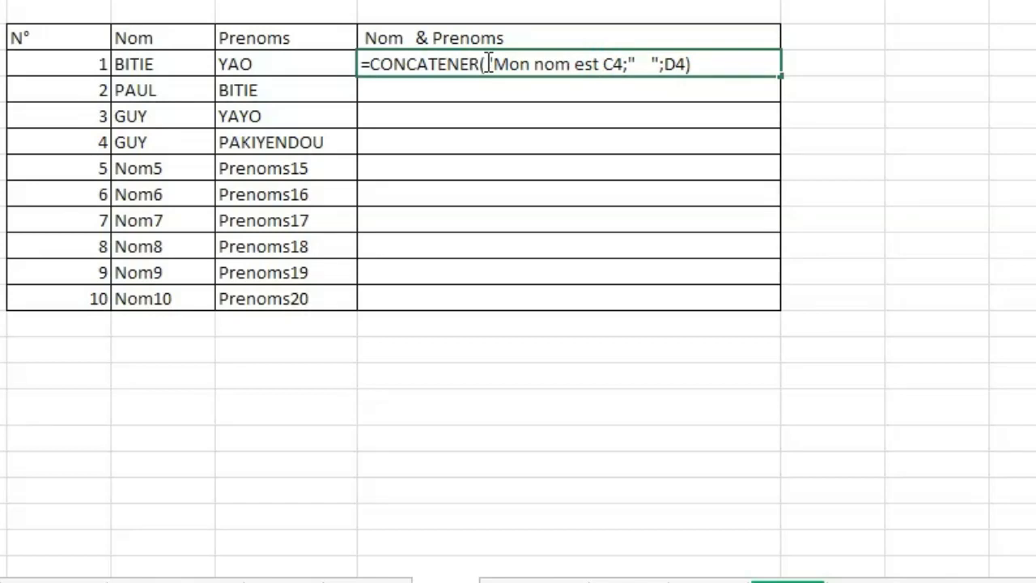
type("\"")
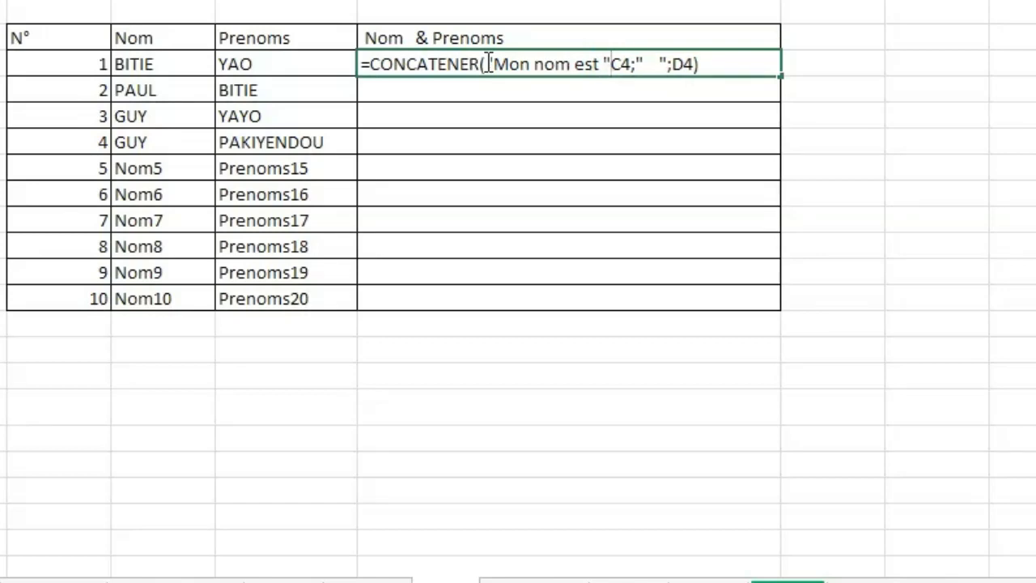
type(";")
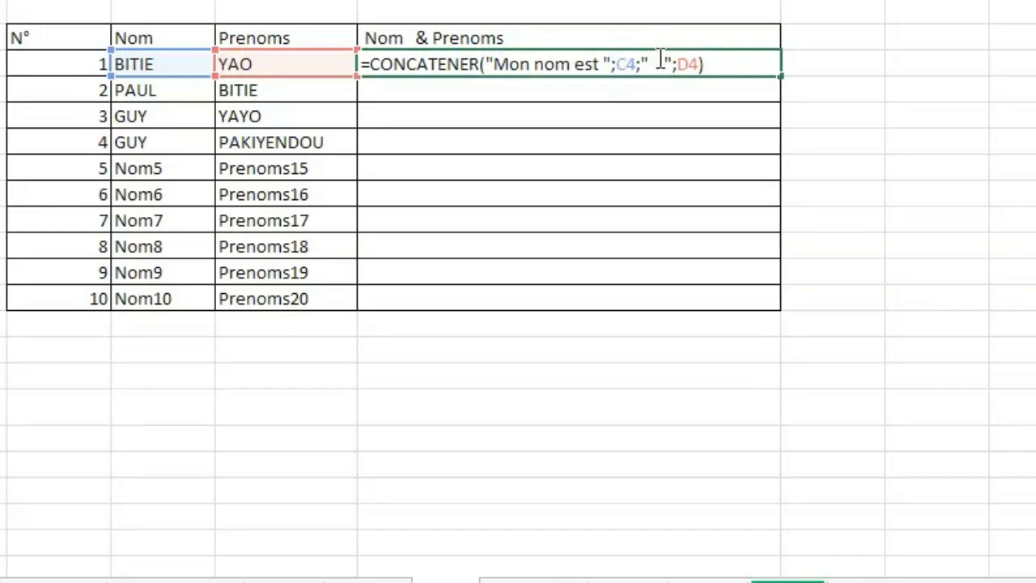
Add "et mon prenoms est" inside the quoted blank-space argument between C4 and D4, and commit the formula.
type("et mo ")
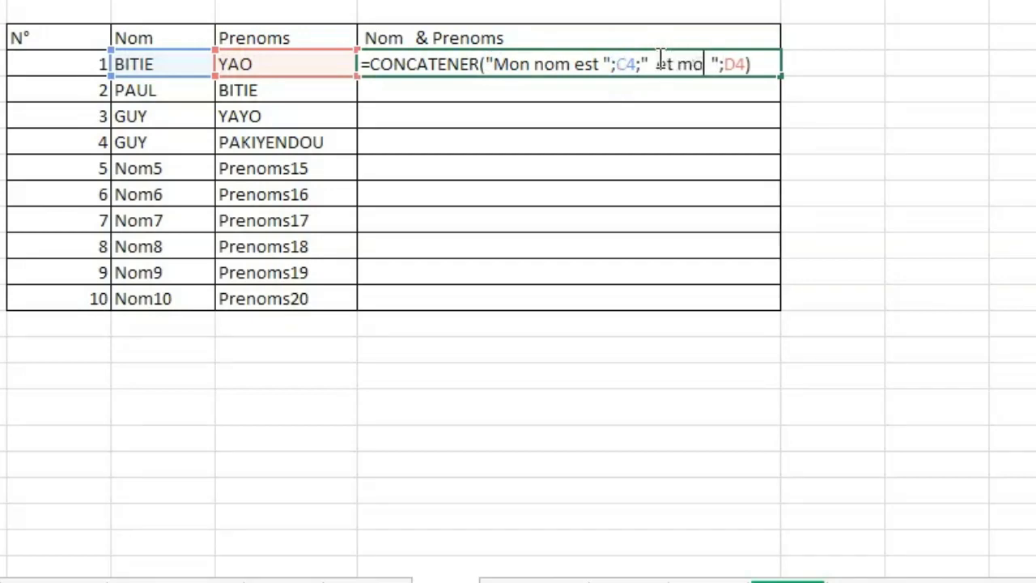
type("n ")
type("preno")
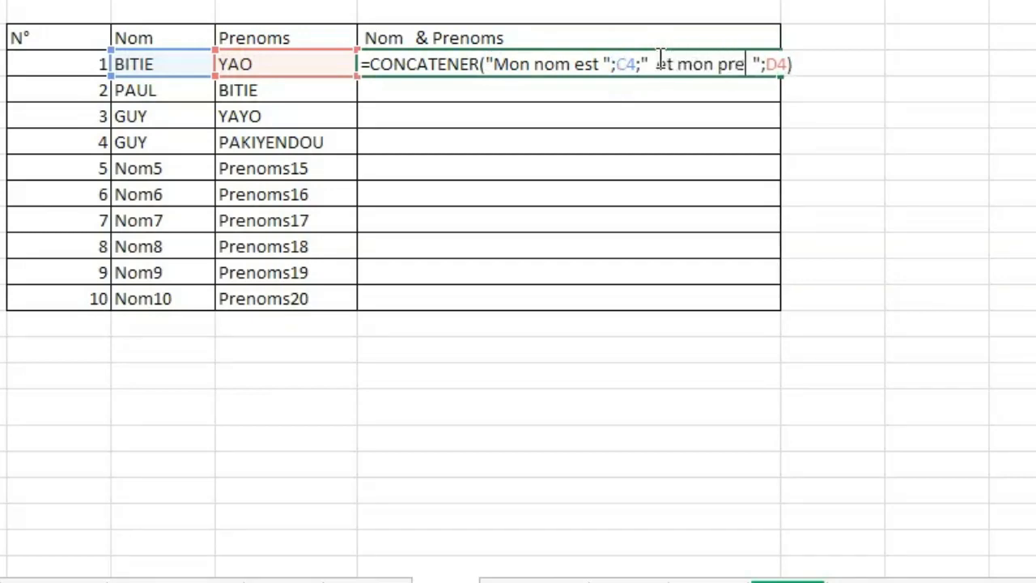
type("m")
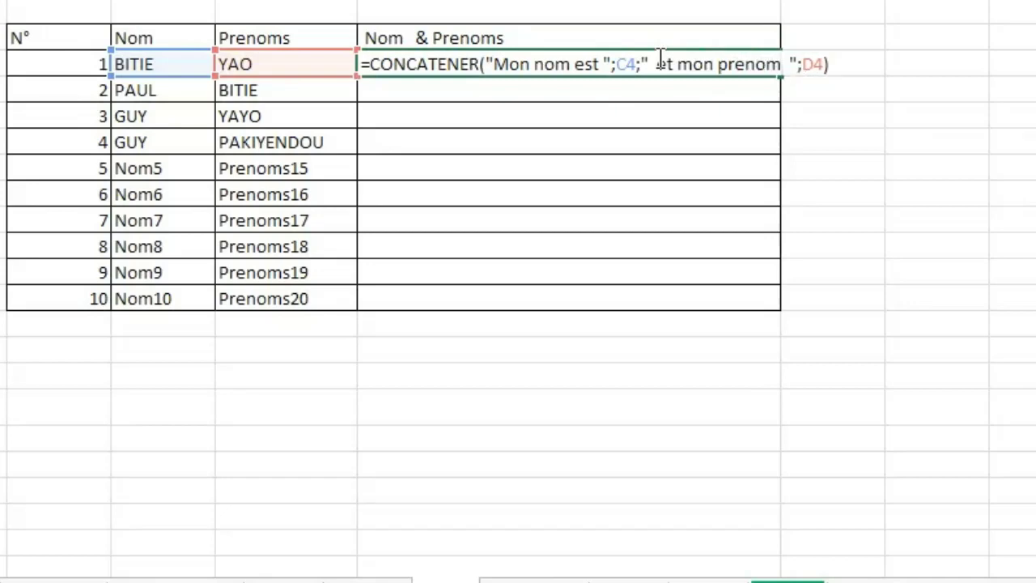
type("s est")
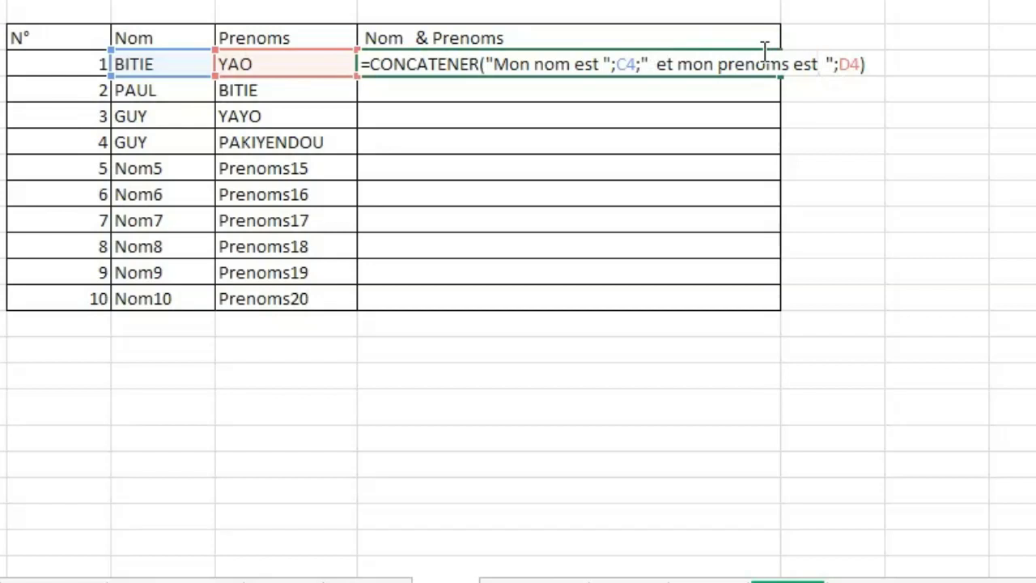
key("Return")
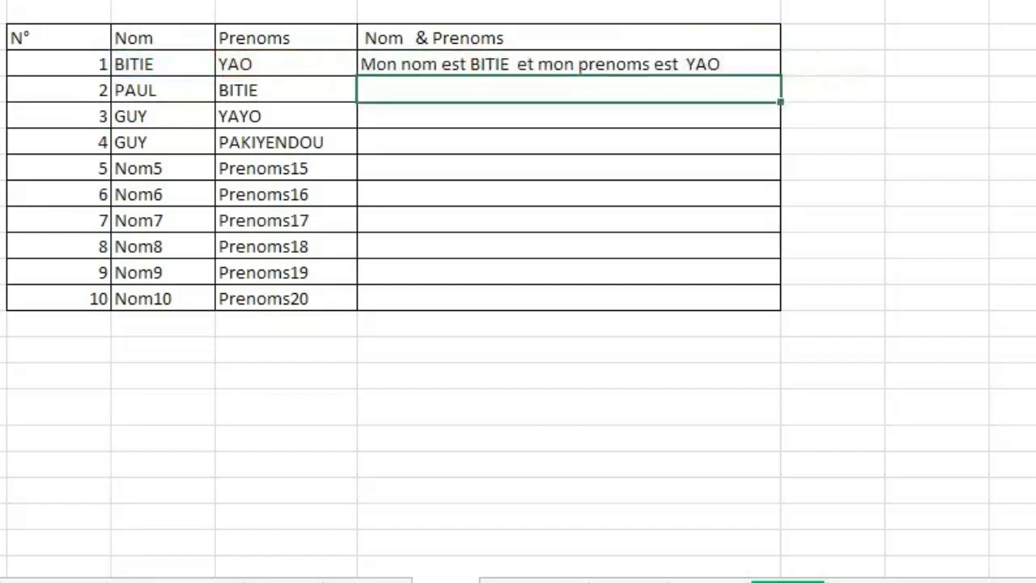
Widen the Nom & Prenoms column and autofill the first row's sentence formula down to row N° 10.
left_click_drag(781, 0, 909, 0)
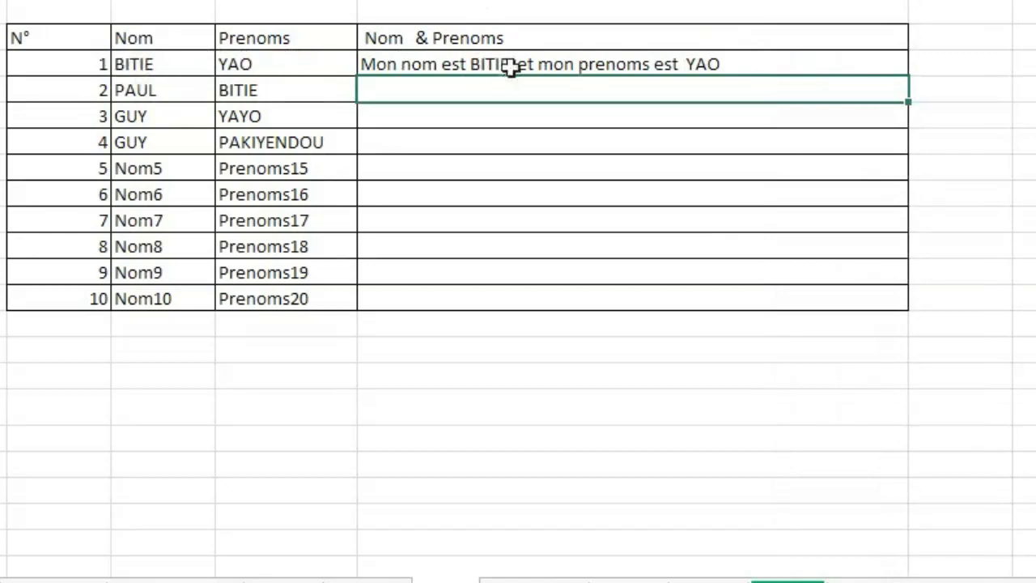
left_click(818, 63)
left_click_drag(913, 77, 898, 314)
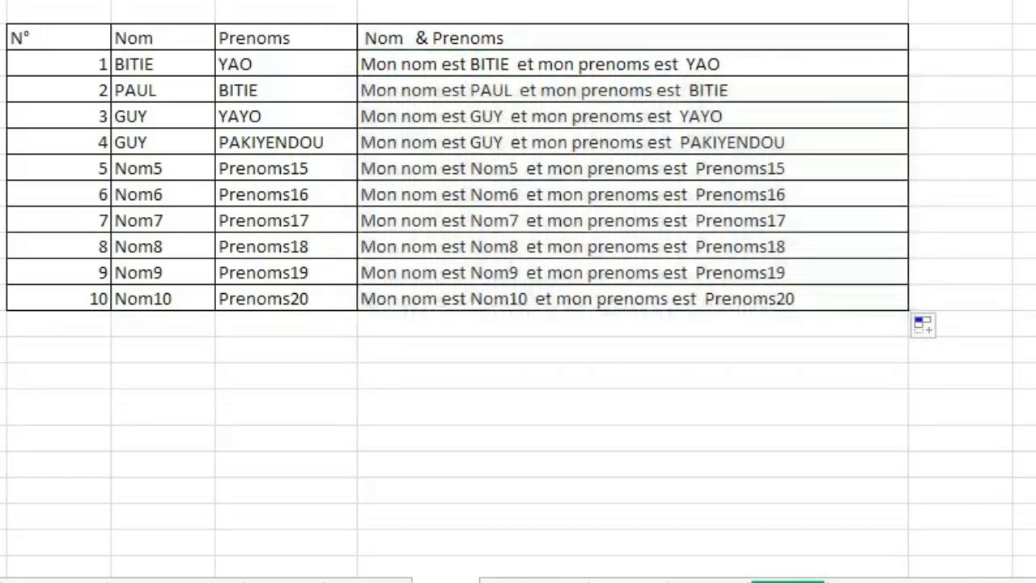
left_click(653, 186)
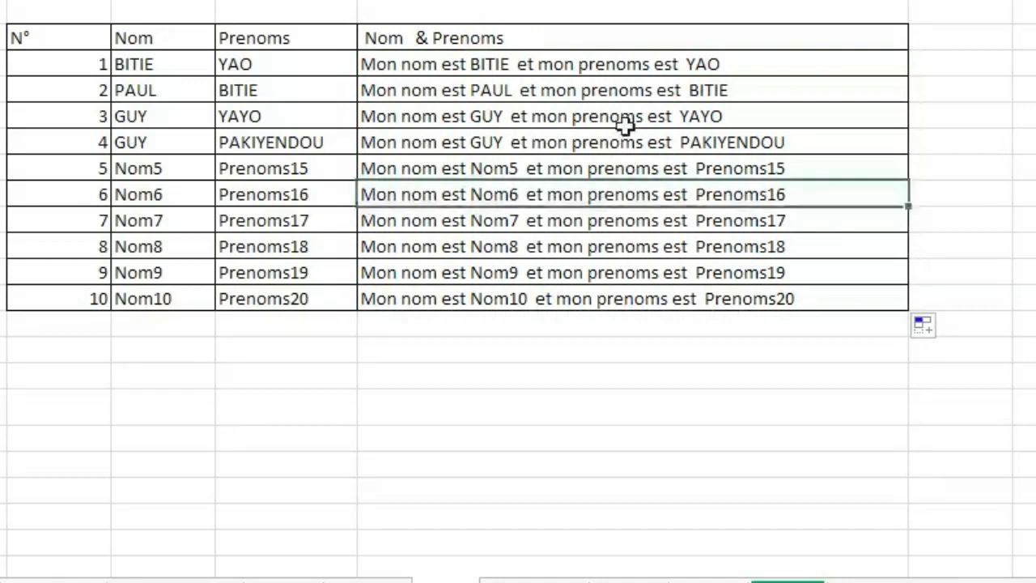
left_click(548, 111)
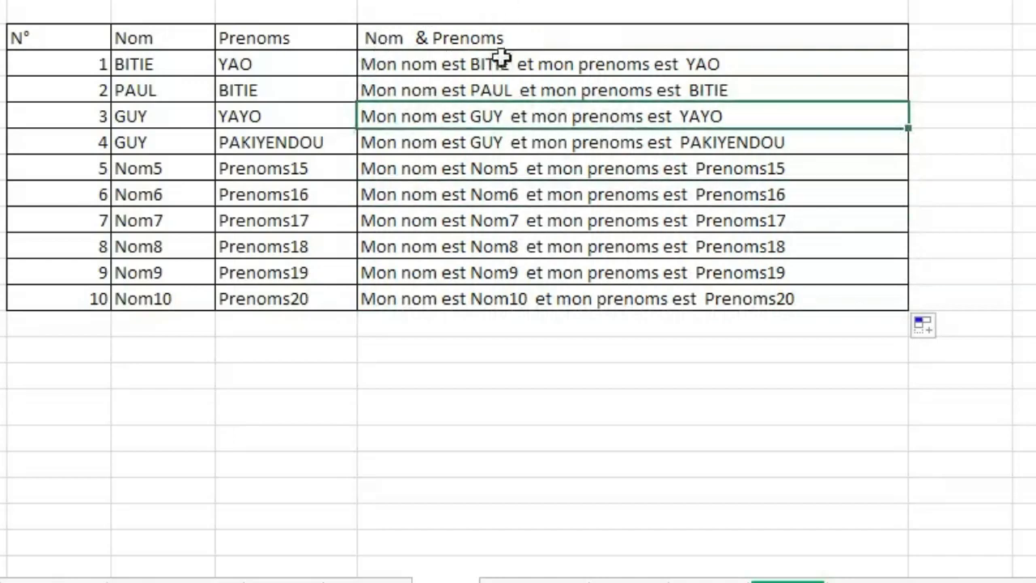
Insert the quoted text "Je suis numero" at the start of the first row's CONCATENER arguments.
double_click(426, 68)
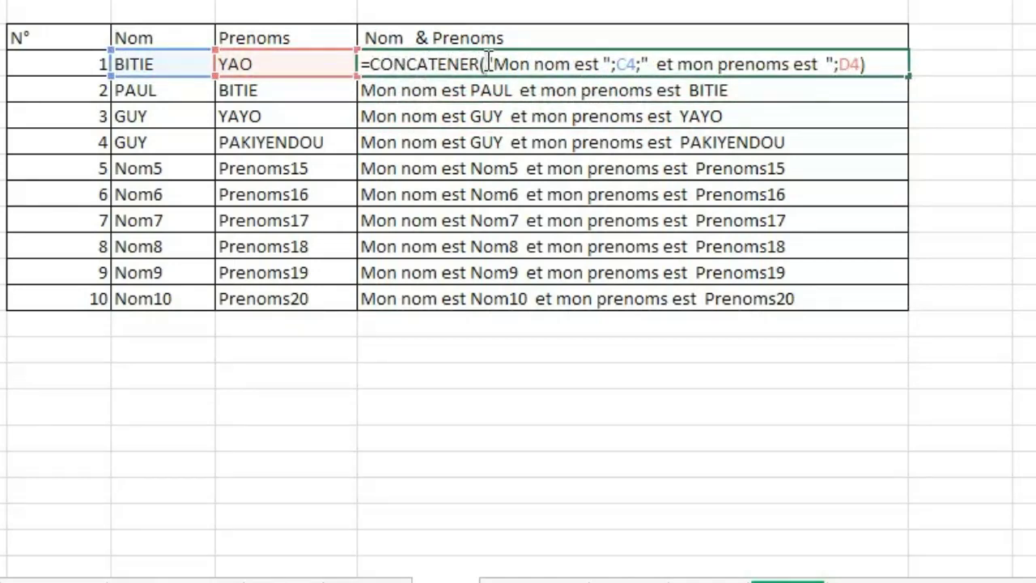
type("\"")
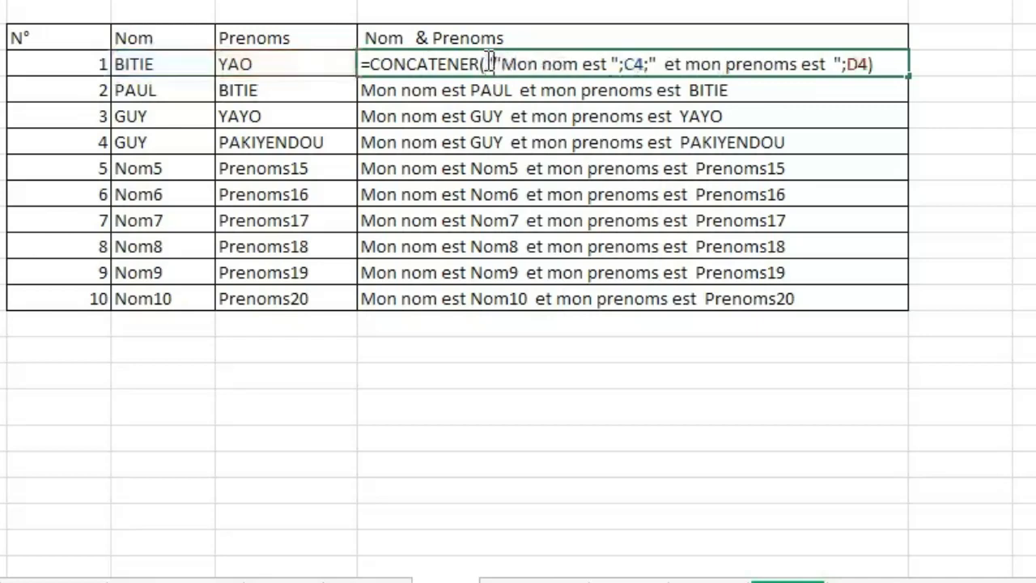
type("Je s")
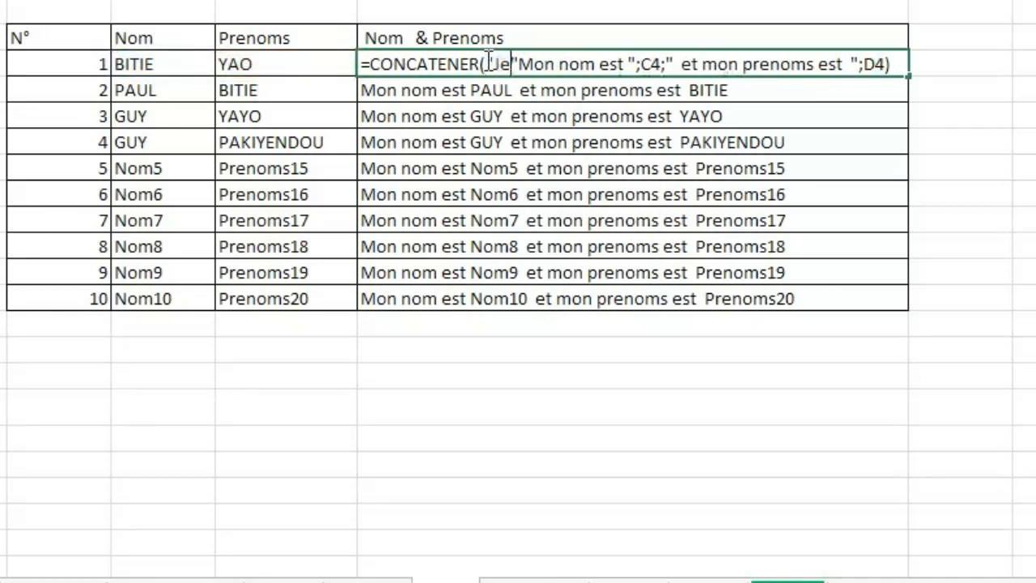
type("uis ")
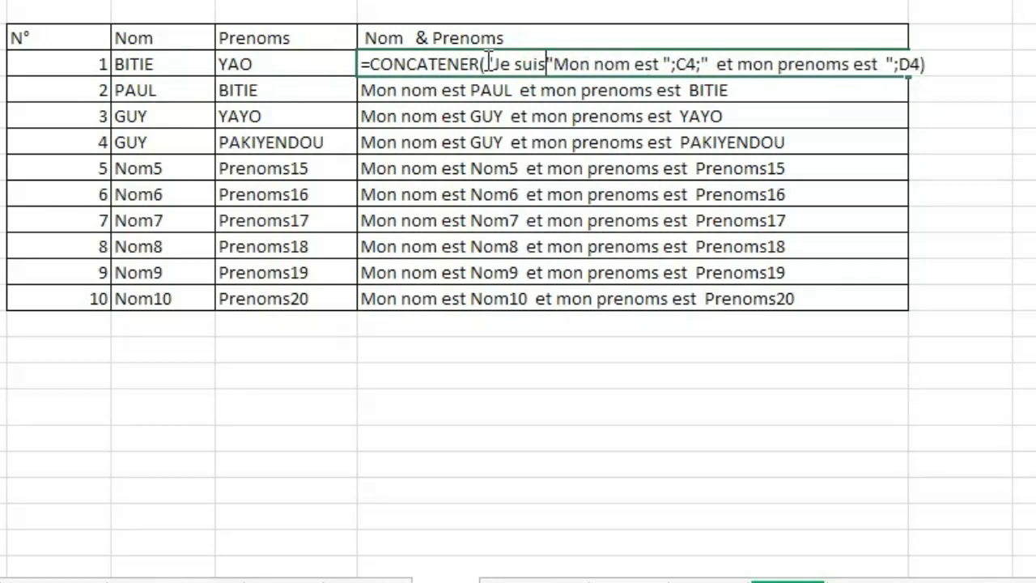
type("nume")
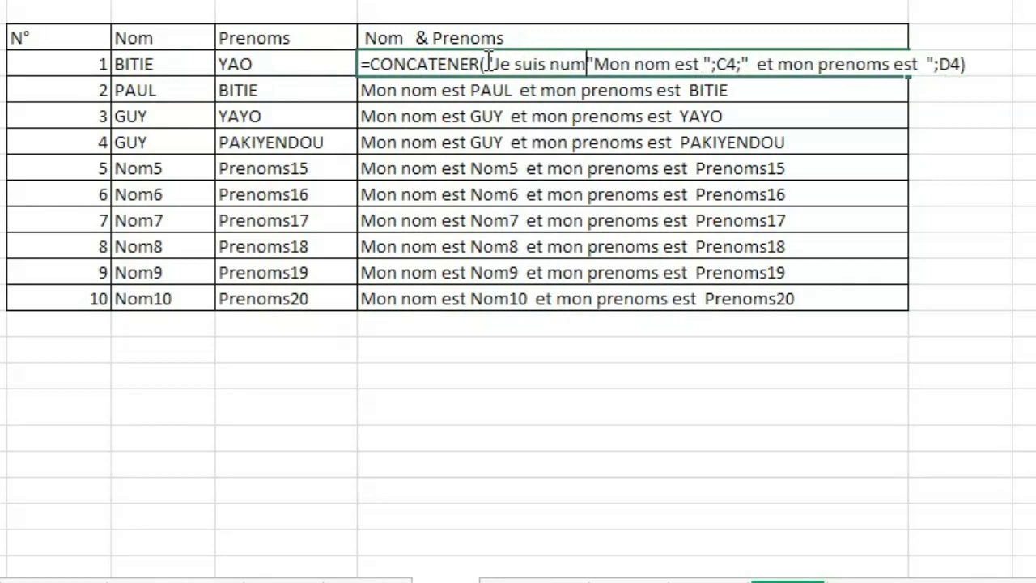
type("ro")
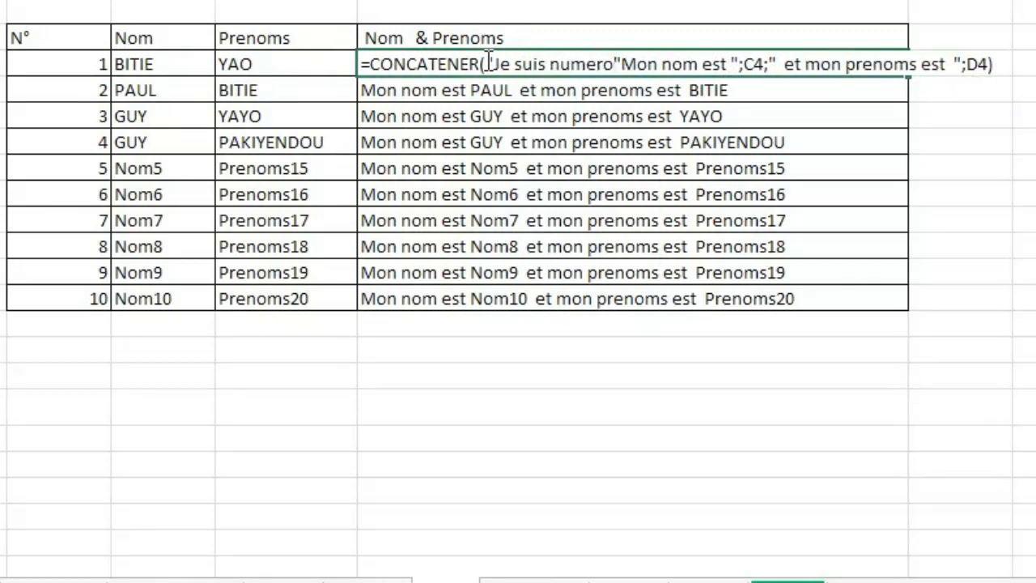
type("\"")
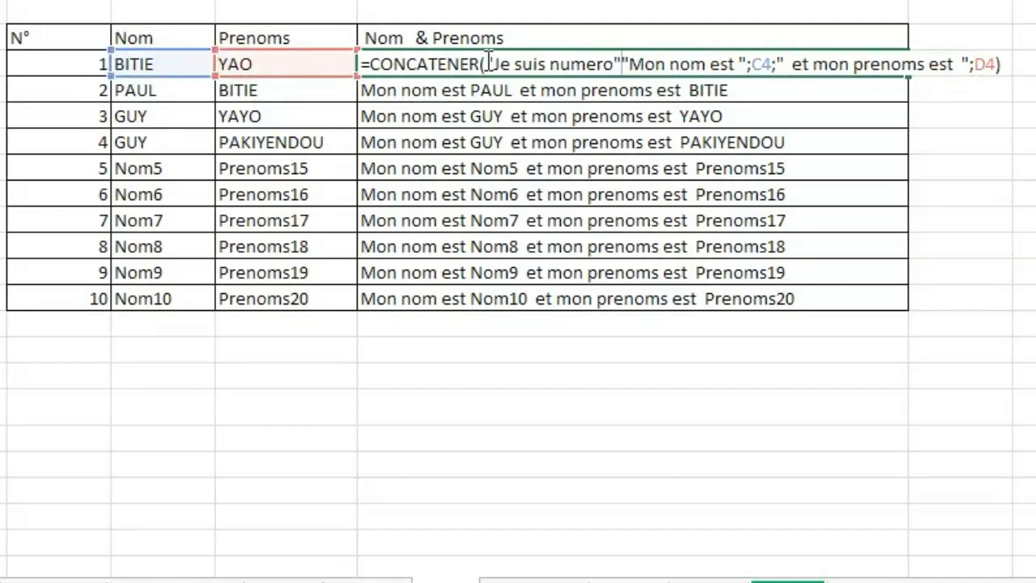
type(";")
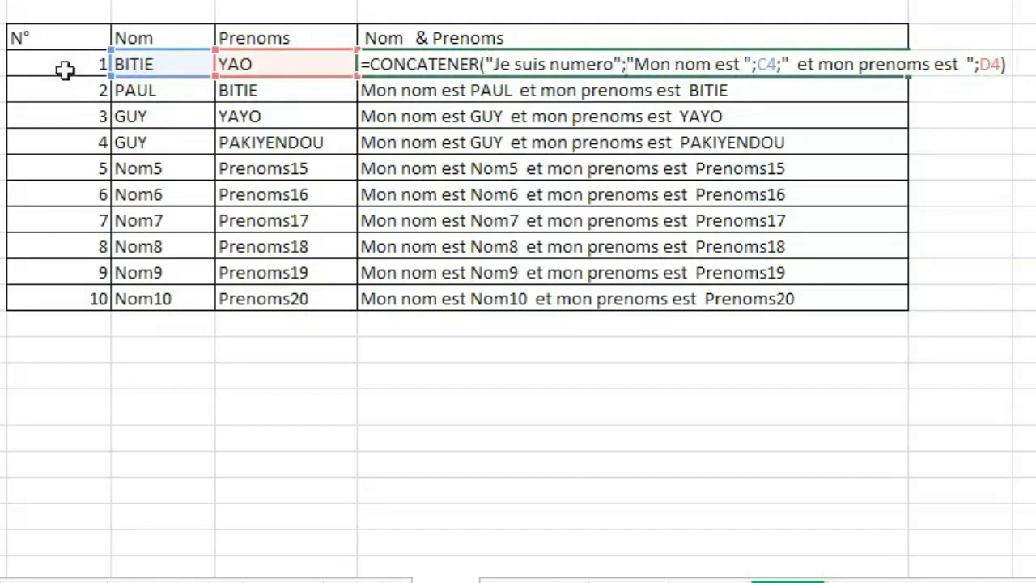
Add cell B4 as a separate argument between "Je suis numero" and "Mon nom est ", and commit the formula.
left_click(65, 68)
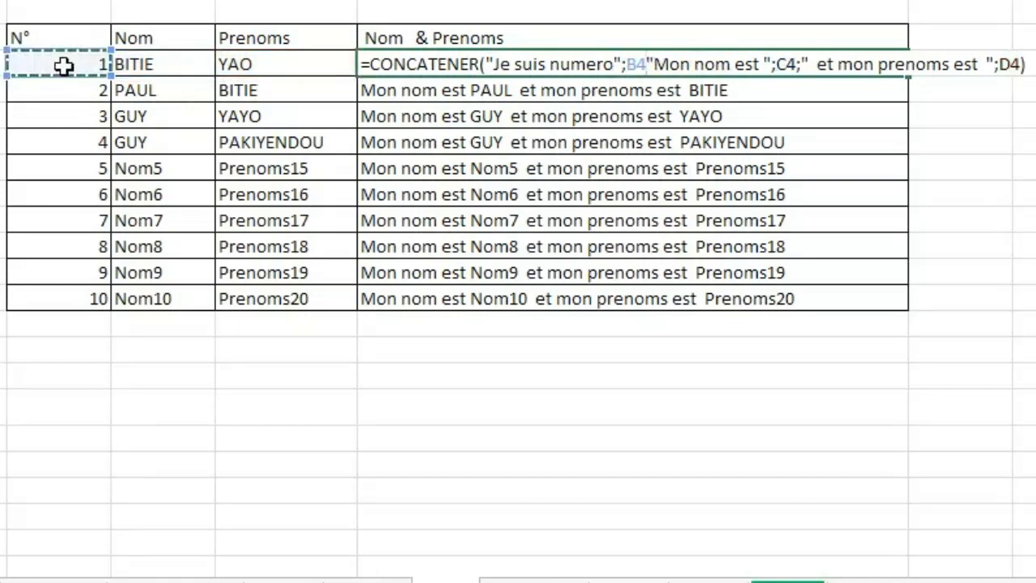
type(";")
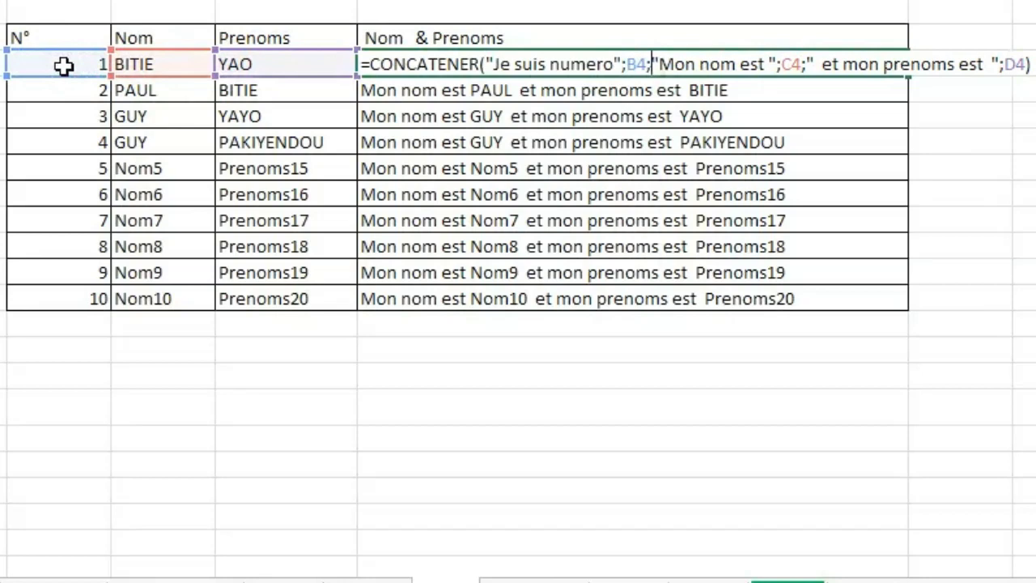
key("Return")
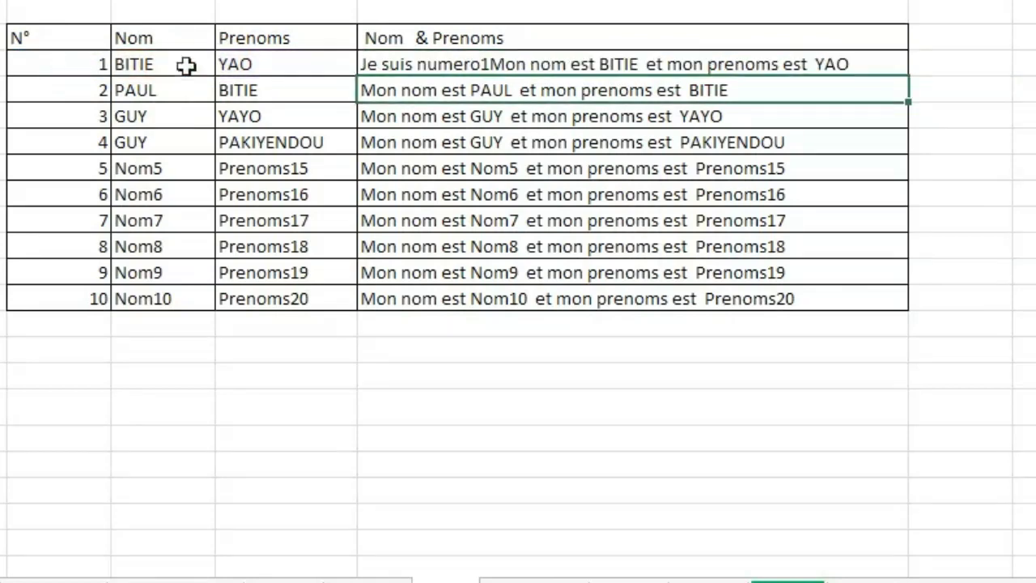
Add blank spaces after "Je suis numero" and before "Mon nom est" within the first row's quoted texts.
left_click(462, 67)
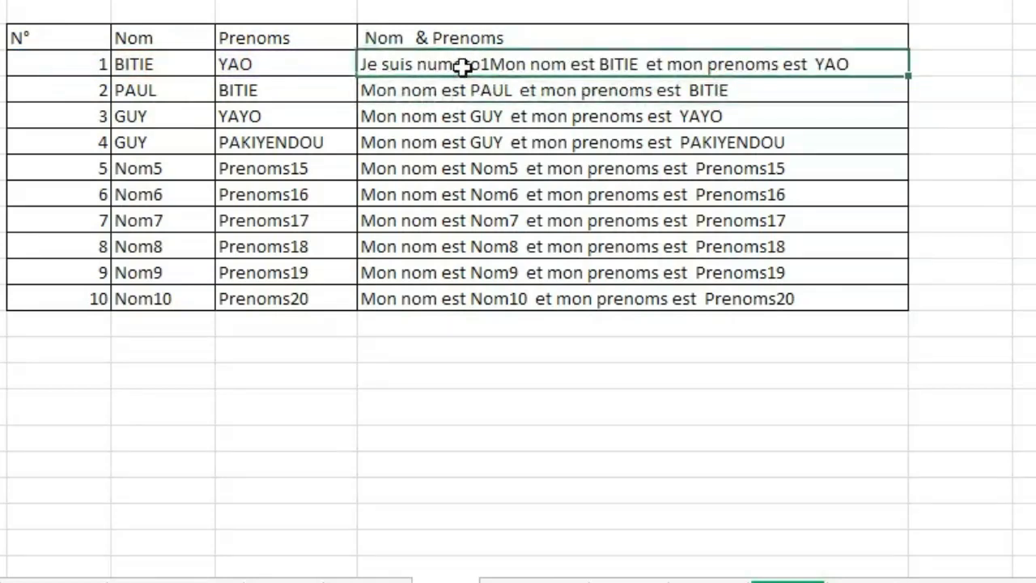
double_click(463, 67)
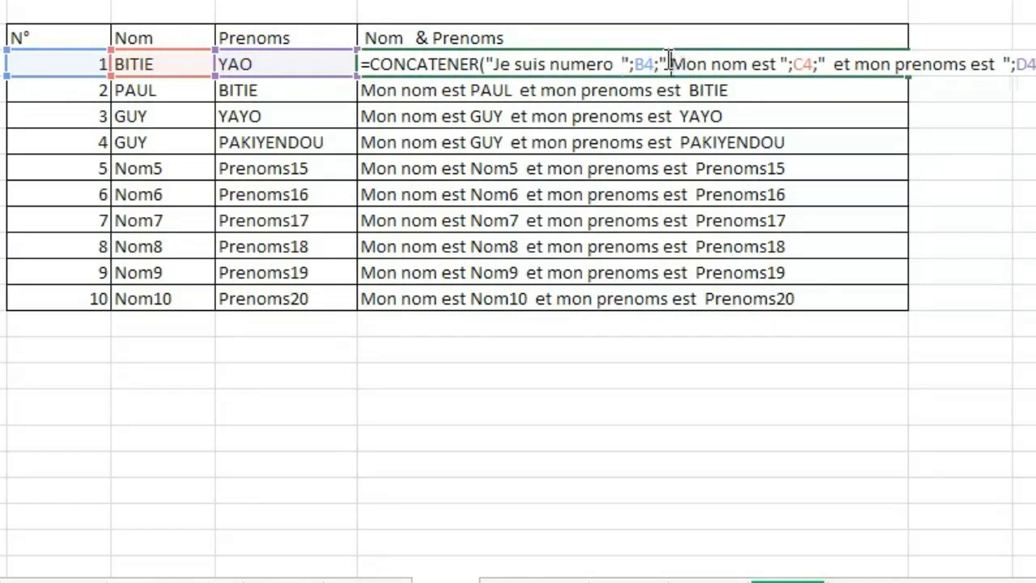
key("Return")
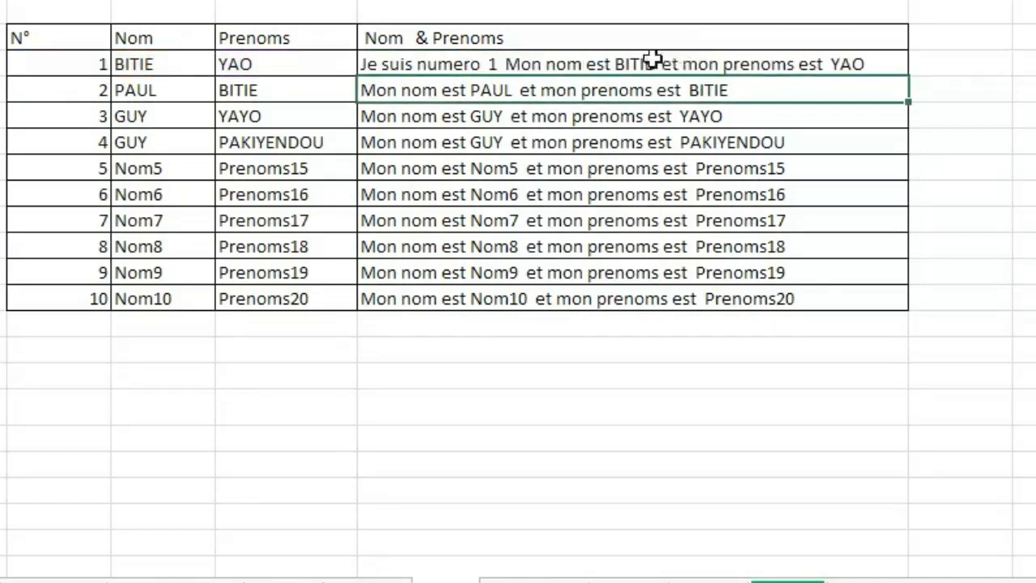
Autofill the numbered sentence formula from the first row down the Nom & Prenoms column to row N° 10.
left_click(616, 59)
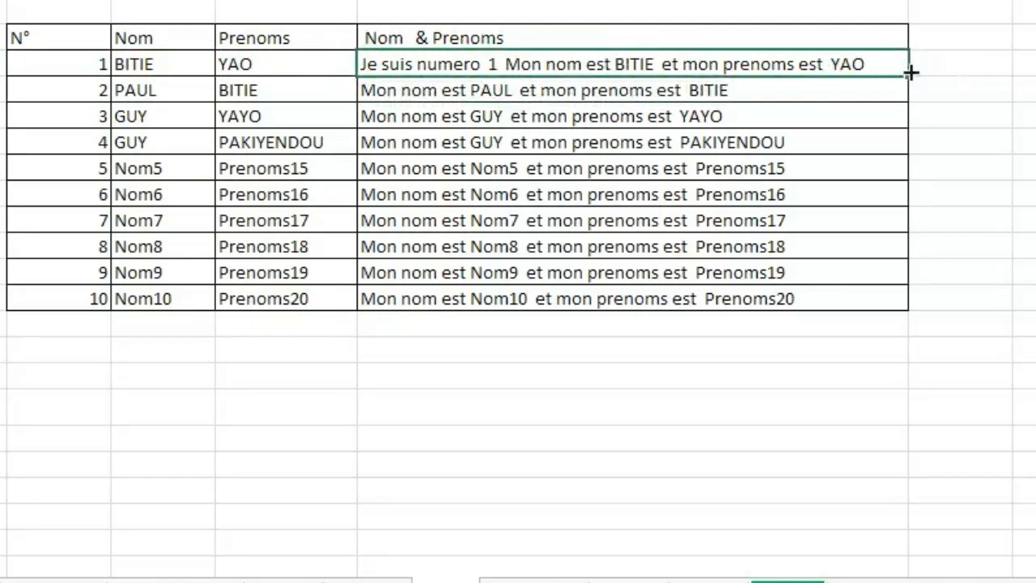
double_click(911, 73)
left_click(1024, 272)
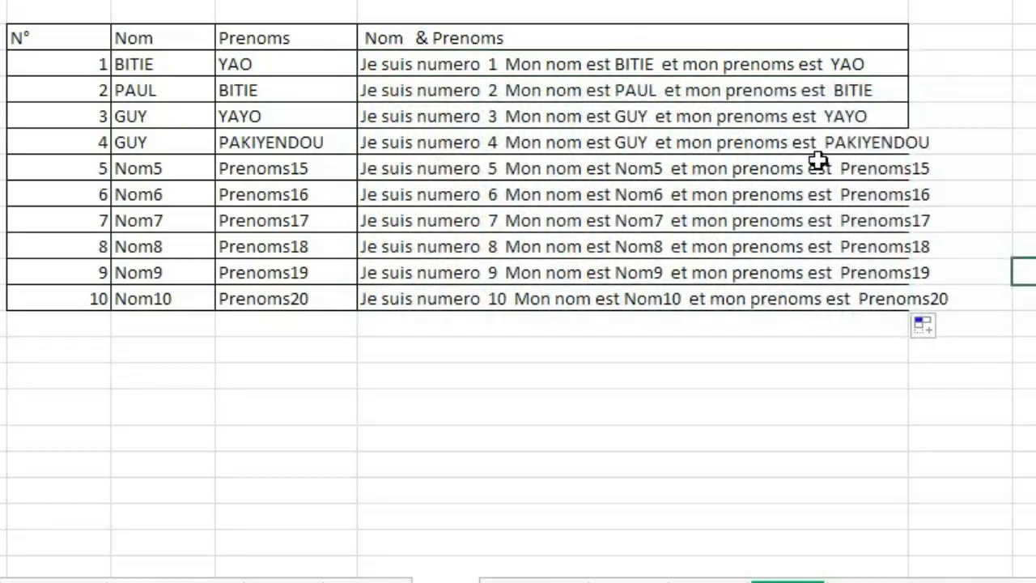
left_click(486, 176)
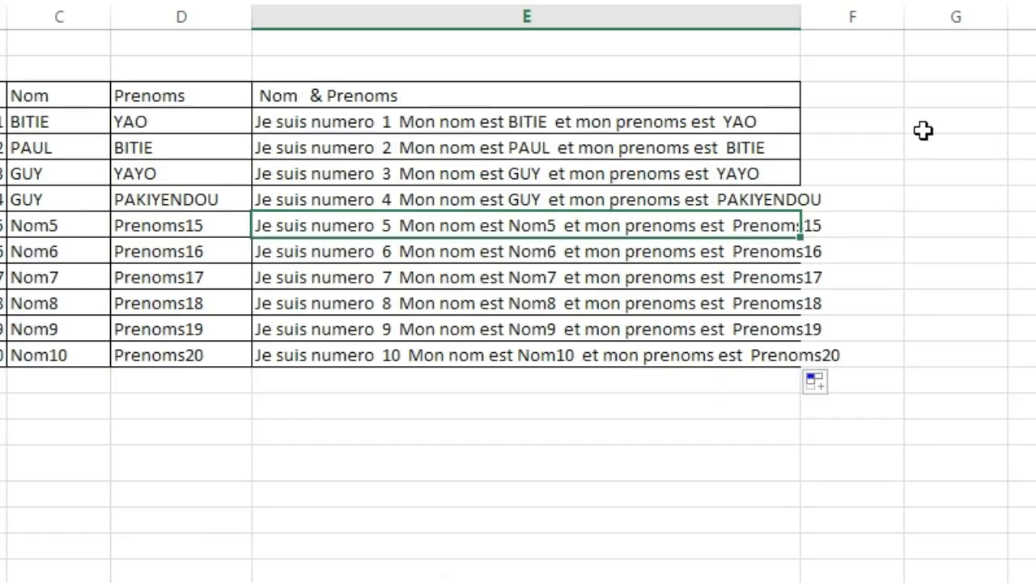
Clear the contents of all the sentence cells beneath the Nom & Prenoms header, from row N° 1 to row N° 10.
left_click(907, 123)
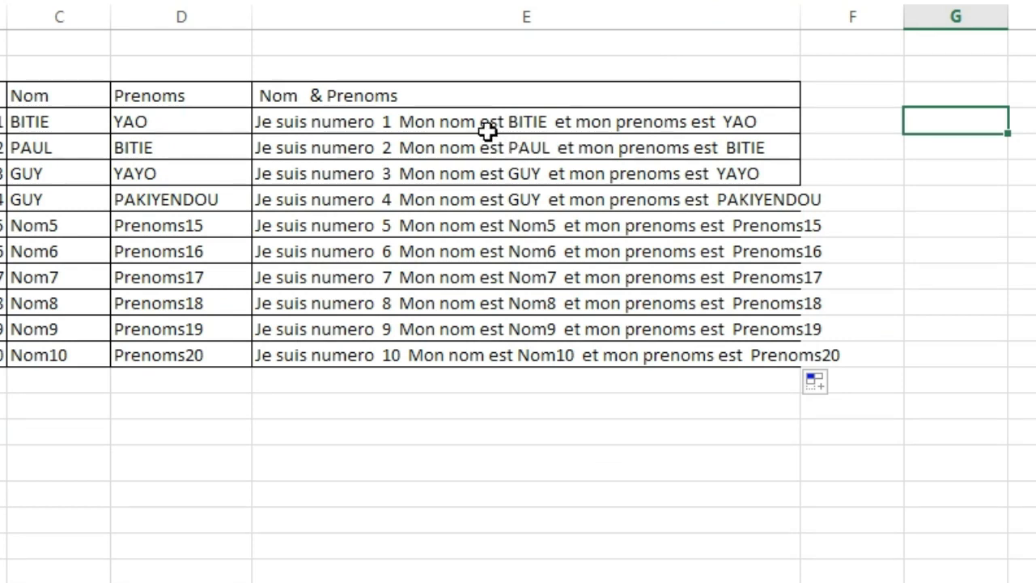
mouse_move(482, 121)
left_mouse_down()
mouse_move(497, 387)
mouse_move(481, 361)
left_mouse_up()
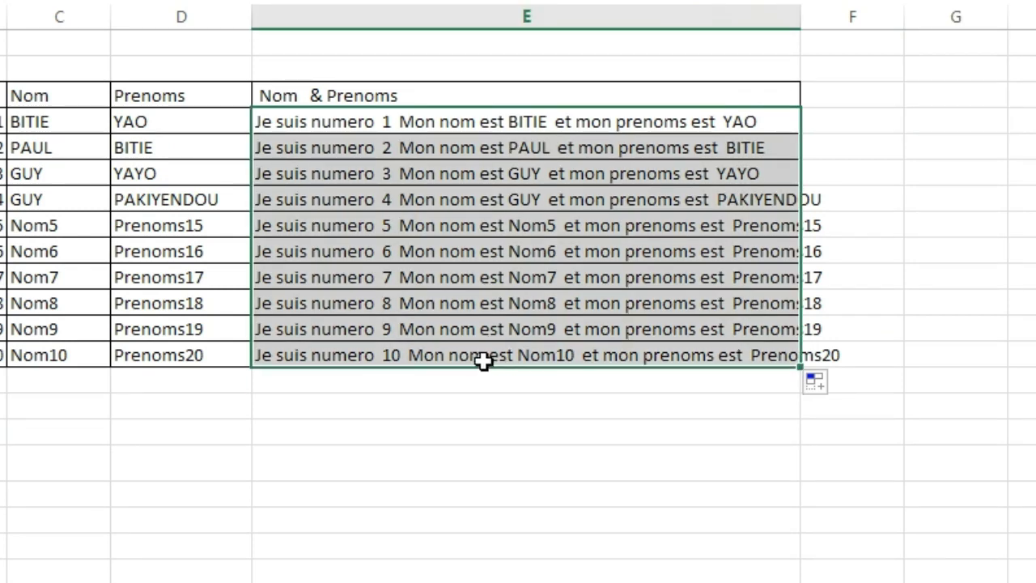
right_click(430, 336)
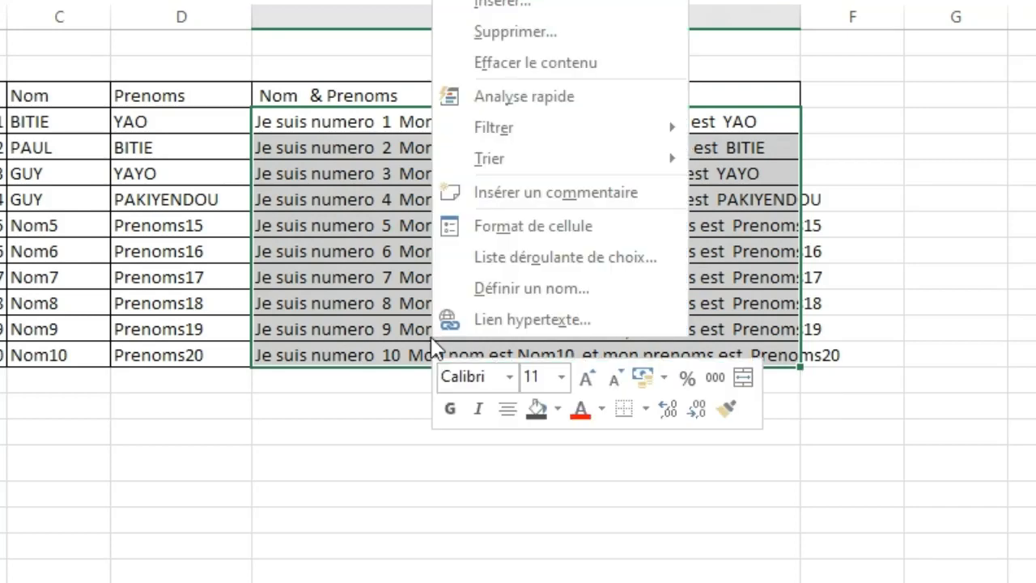
left_click(580, 71)
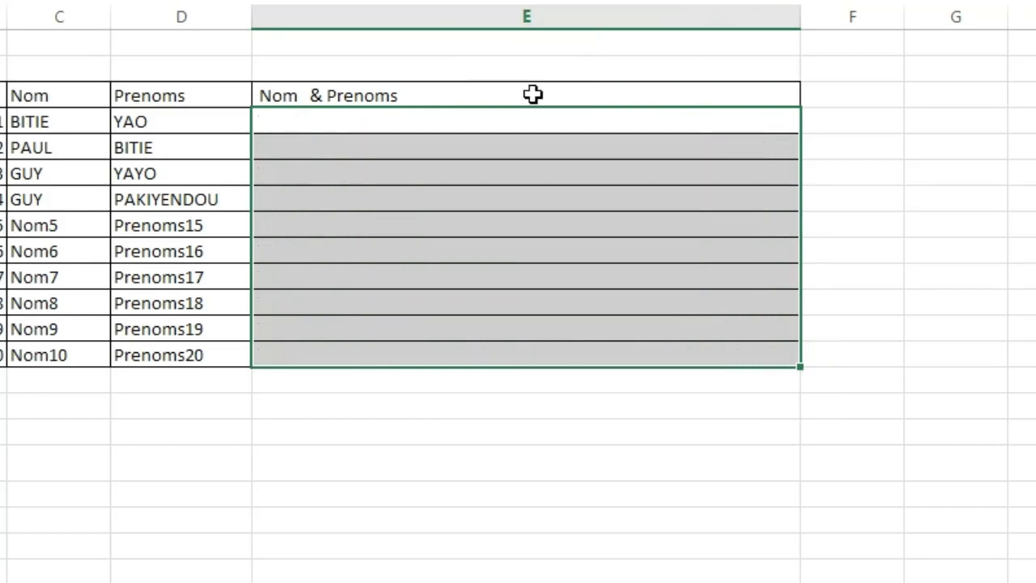
Enter a formula in E4 that joins C4 and D4 with the & operator and quoted blank spaces between them.
left_click(383, 127)
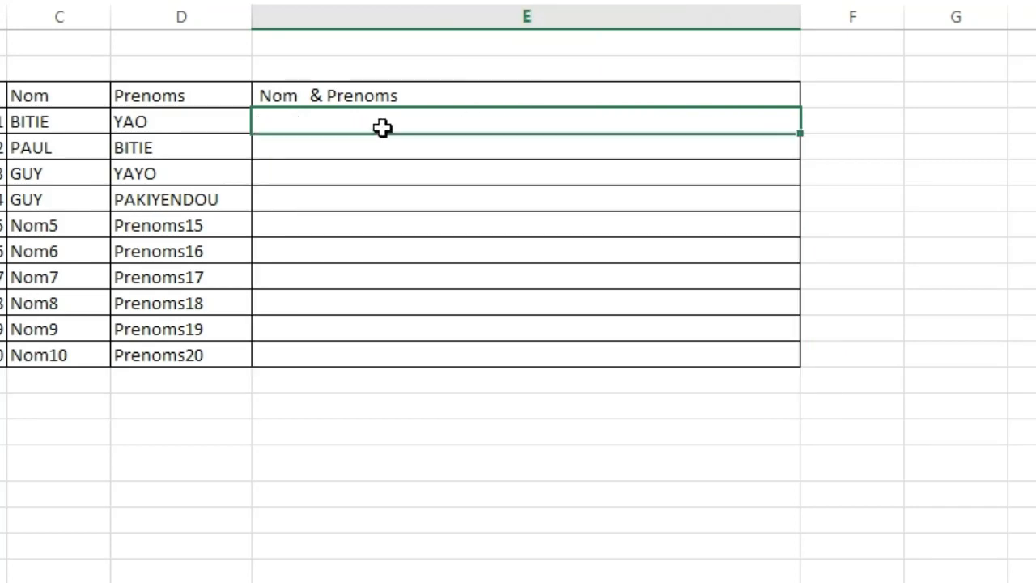
type("=")
left_click(65, 127)
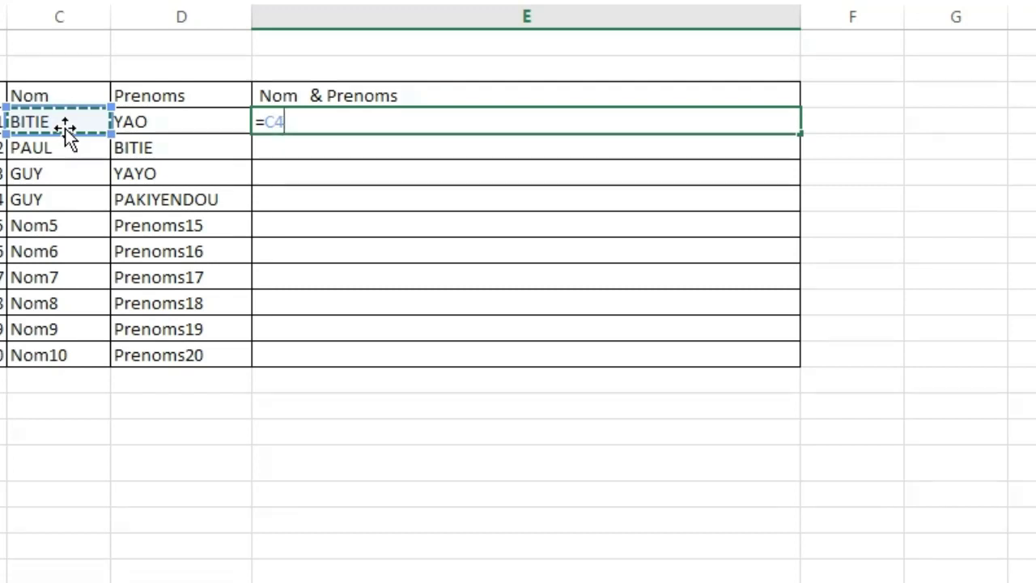
type("&")
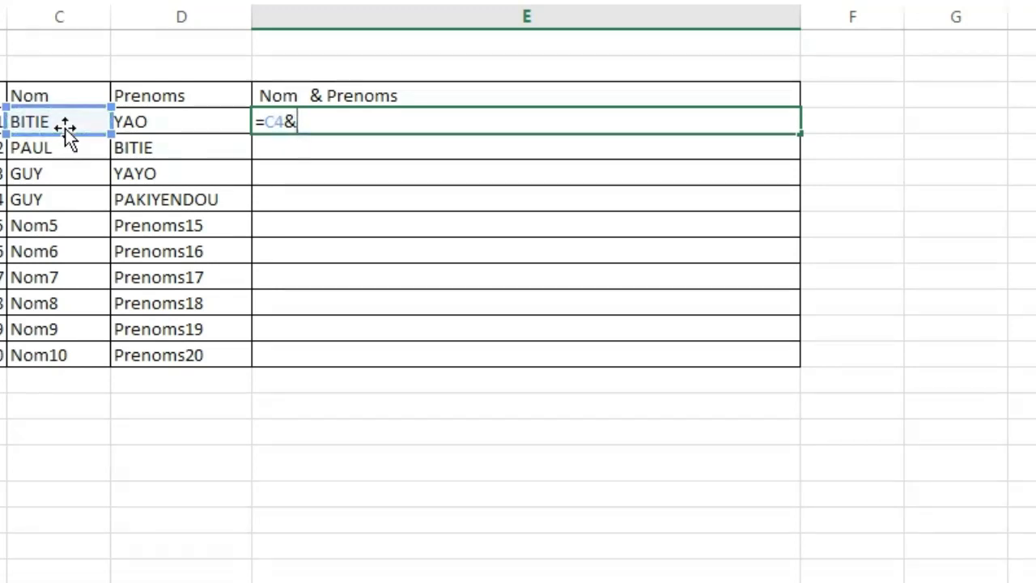
type("\" \"&")
left_click(156, 122)
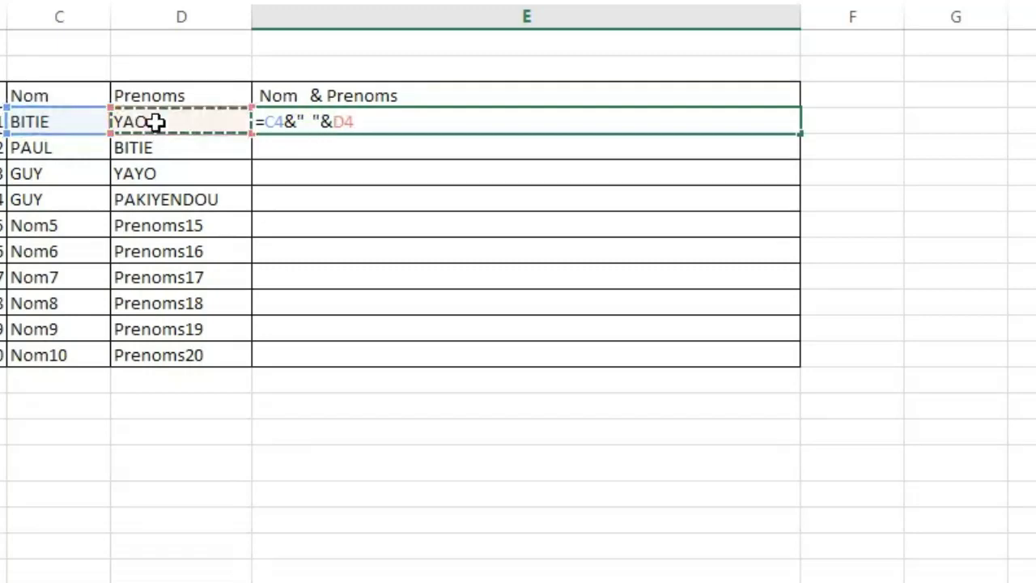
key("Return")
Autofill the & formula from E4 down the Nom & Prenoms column to row N° 10.
left_click(349, 123)
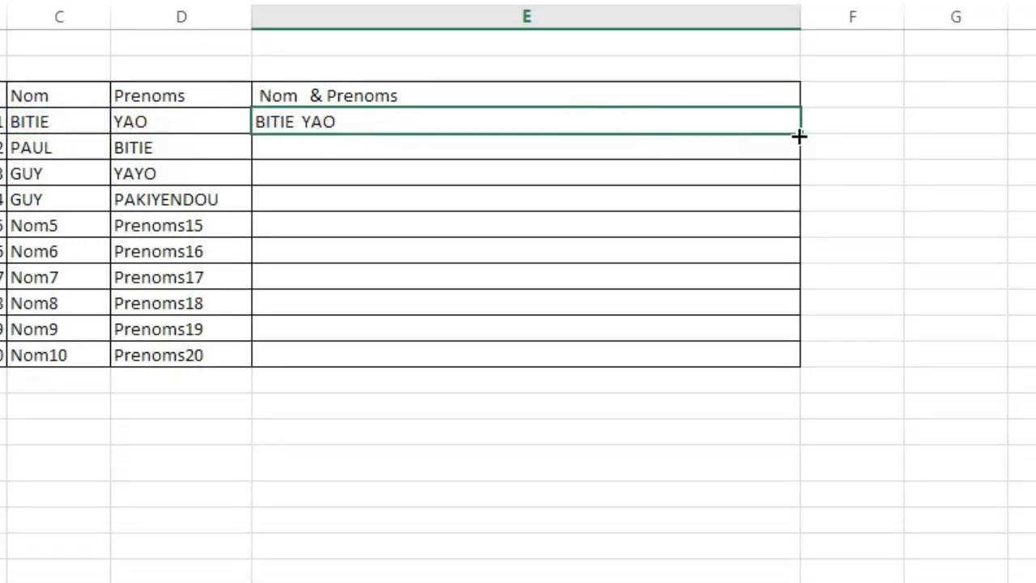
left_click_drag(799, 136, 784, 360)
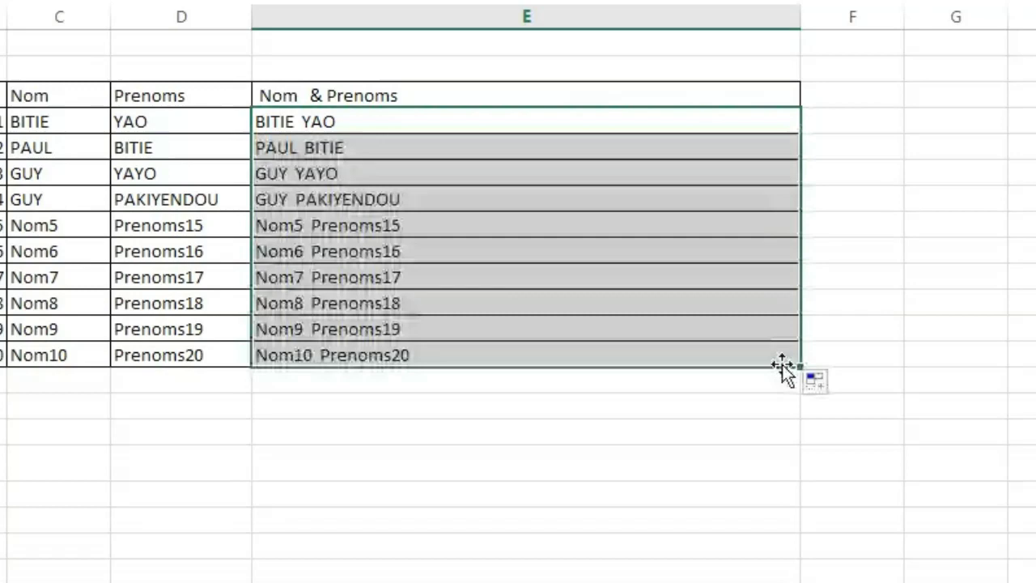
left_click(642, 259)
left_click(453, 195)
Enter =GAUCHE(C4;2) in E4 and autofill it down to row N° 10.
left_click(362, 119)
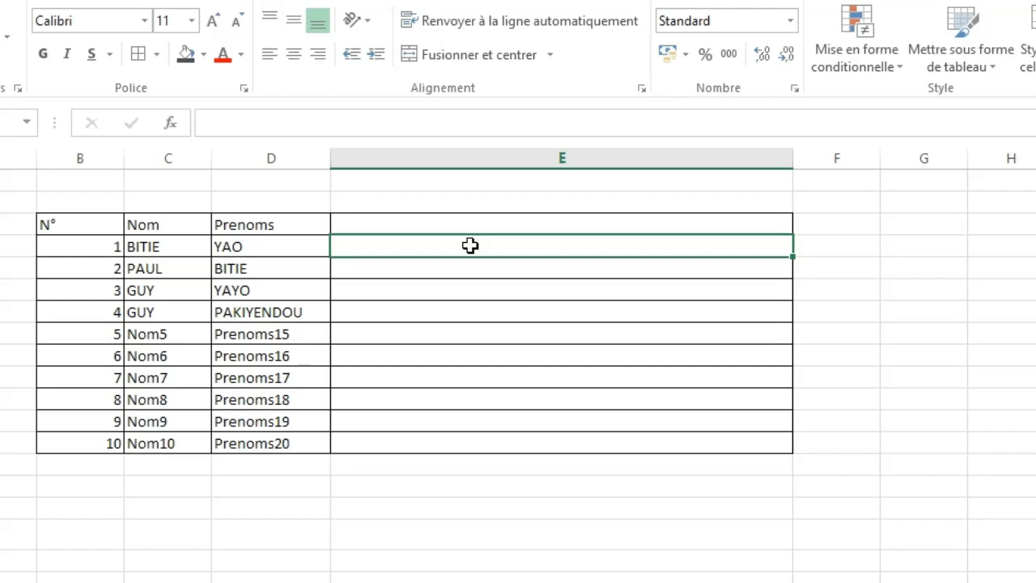
type("=")
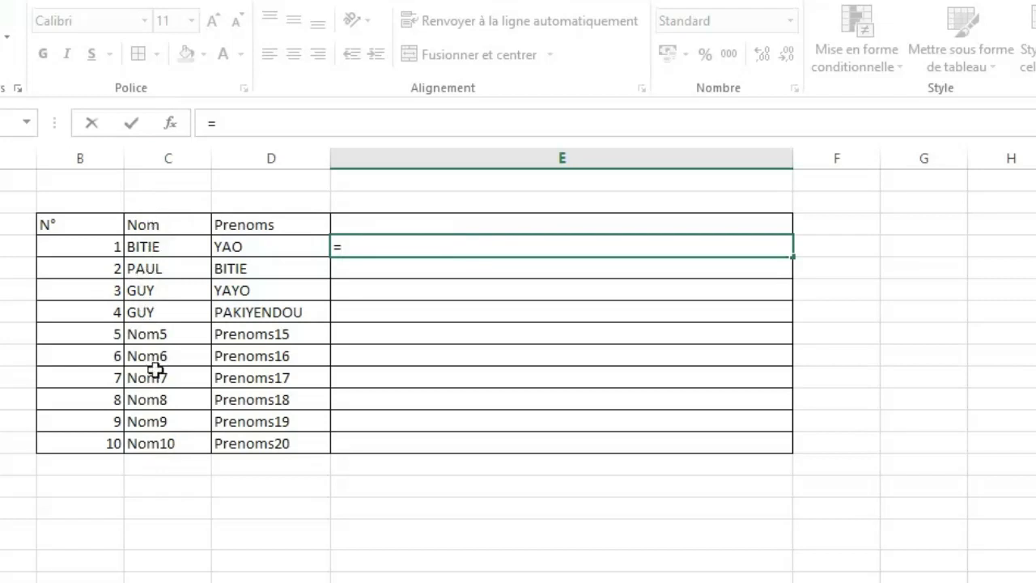
type("gau")
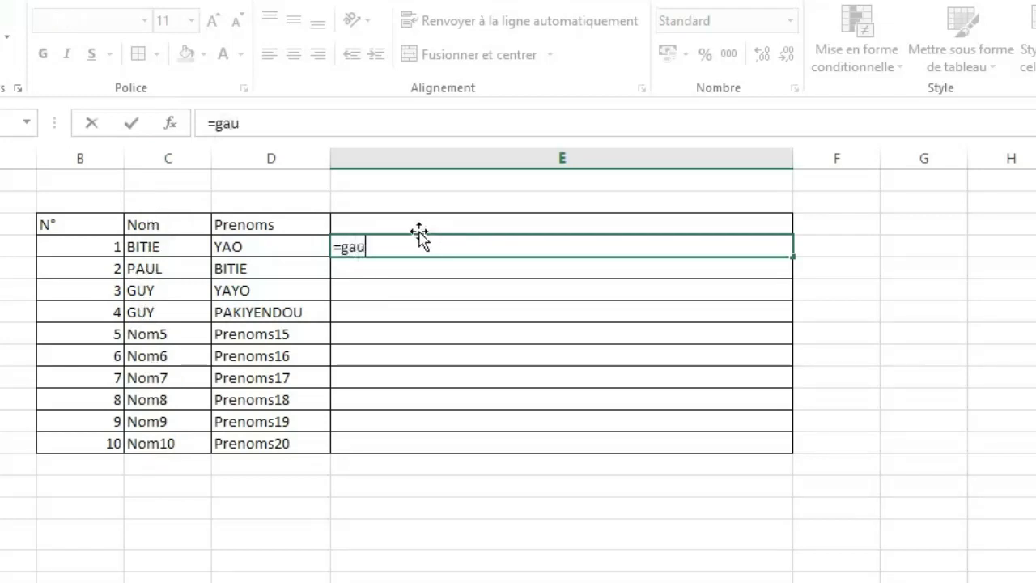
key("Tab")
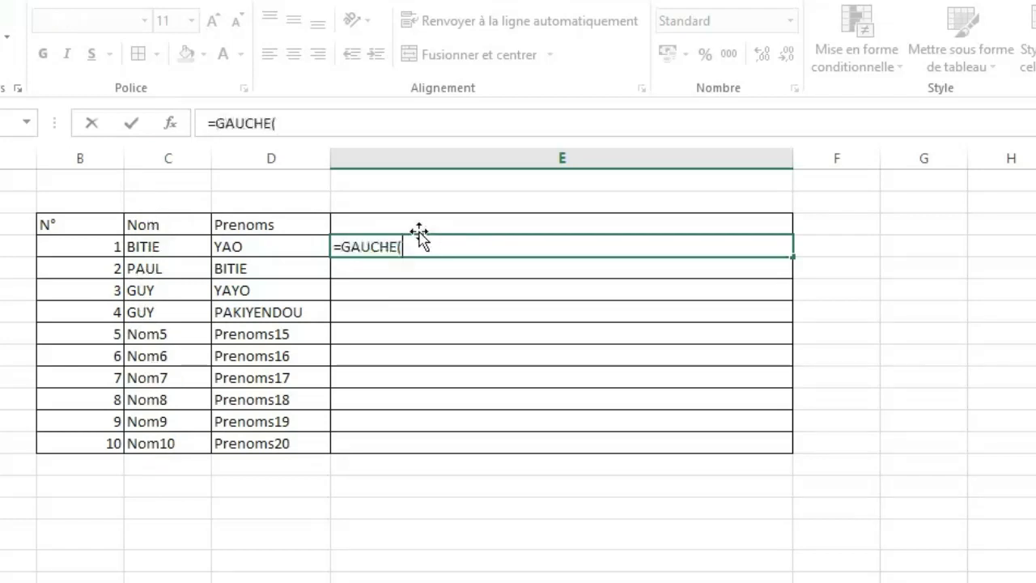
left_click(158, 245)
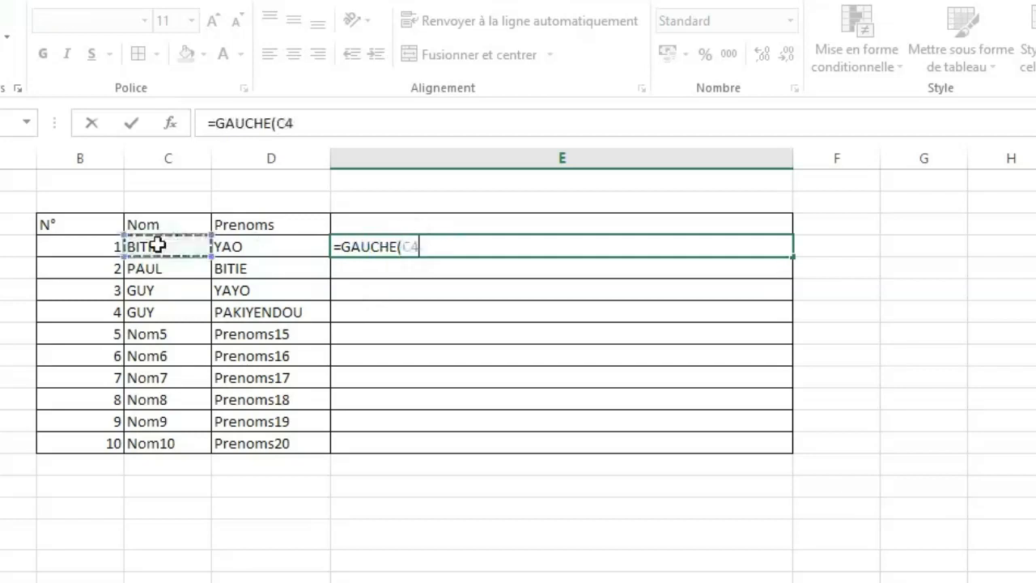
type(";")
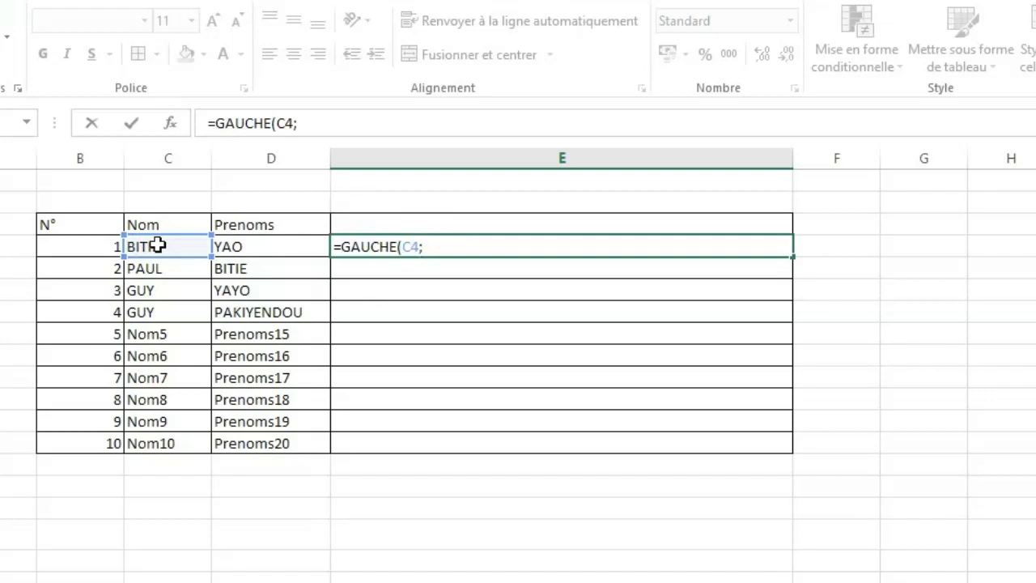
type("2)")
key("Return")
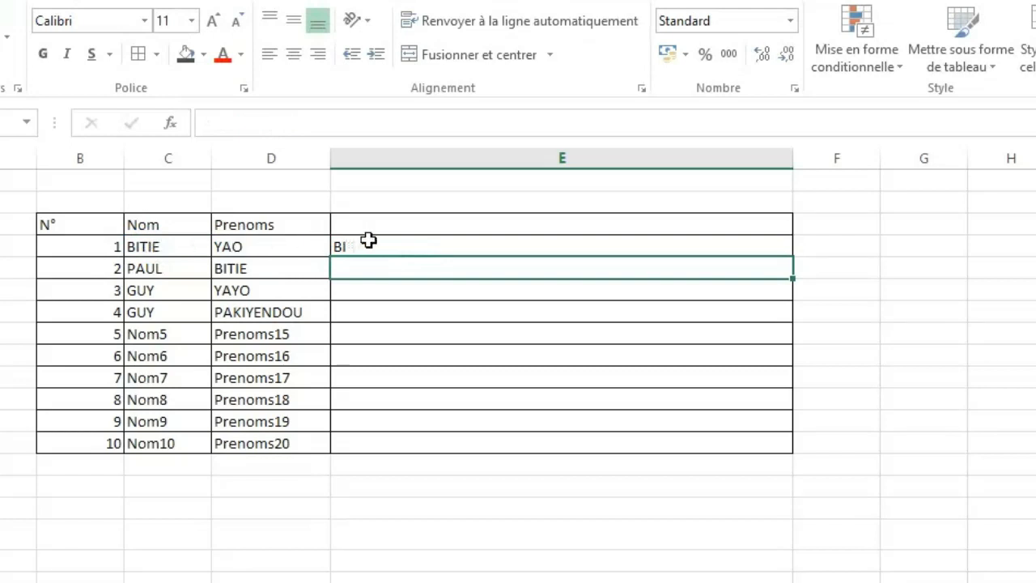
left_click(369, 241)
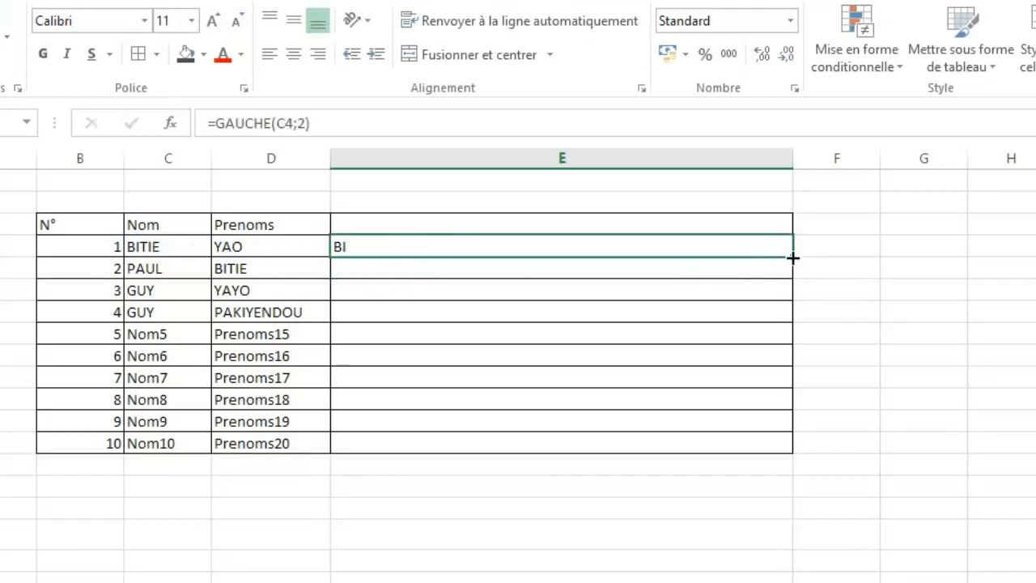
left_click_drag(793, 258, 759, 458)
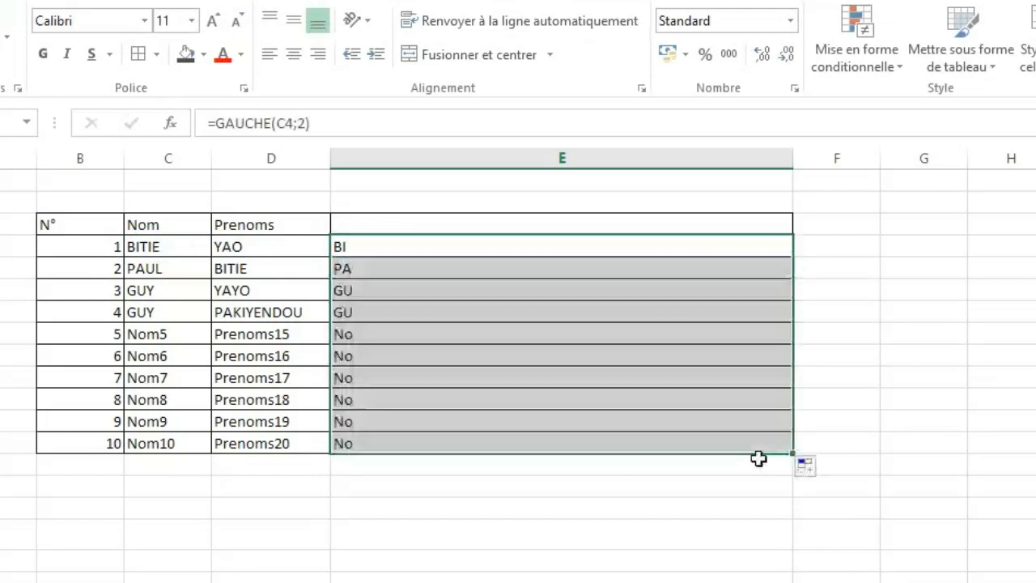
Replace GAUCHE with DROITE in the E4 formula and autofill it down to row N° 10.
double_click(366, 245)
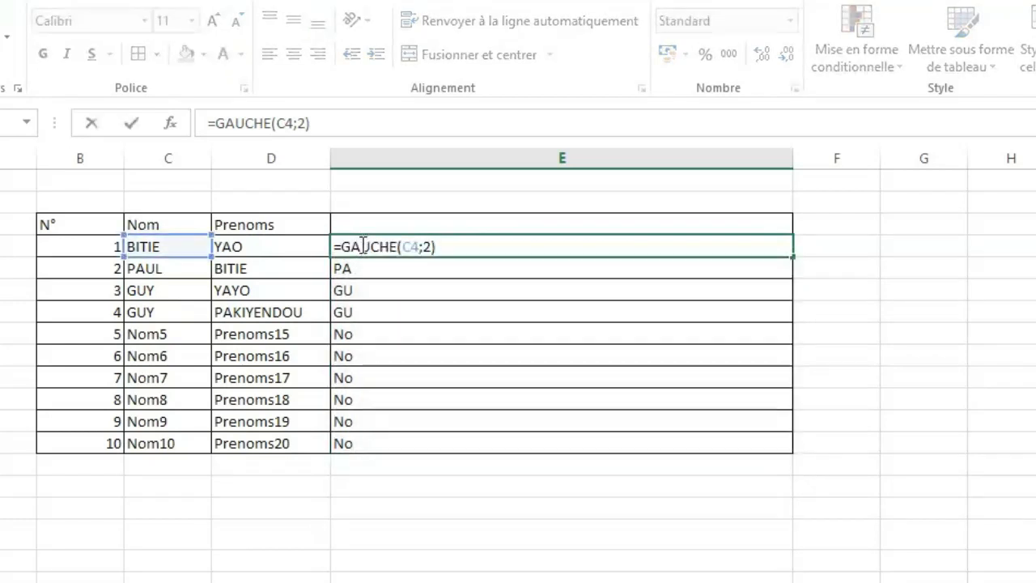
double_click(362, 245)
type("dr")
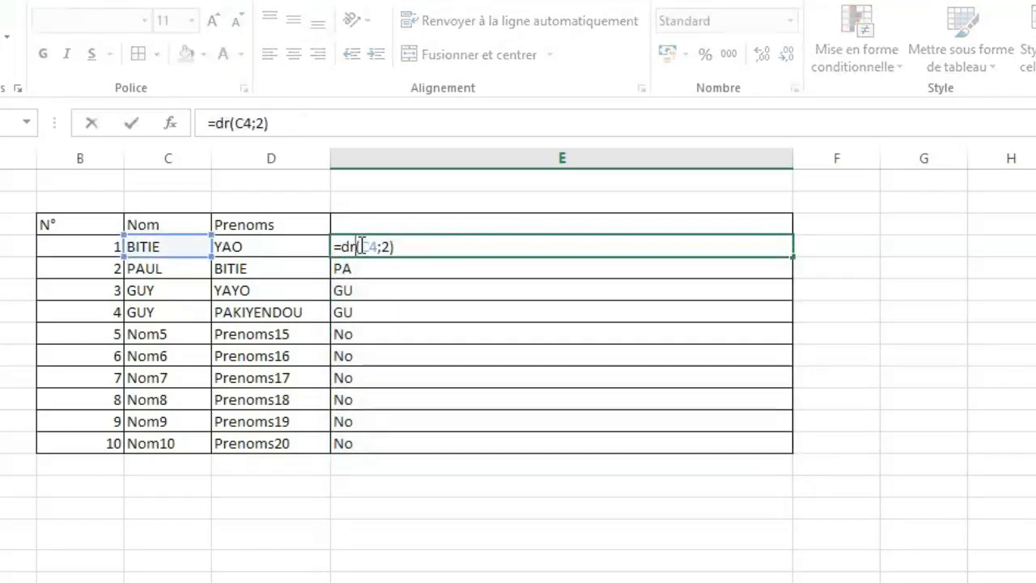
key("Tab")
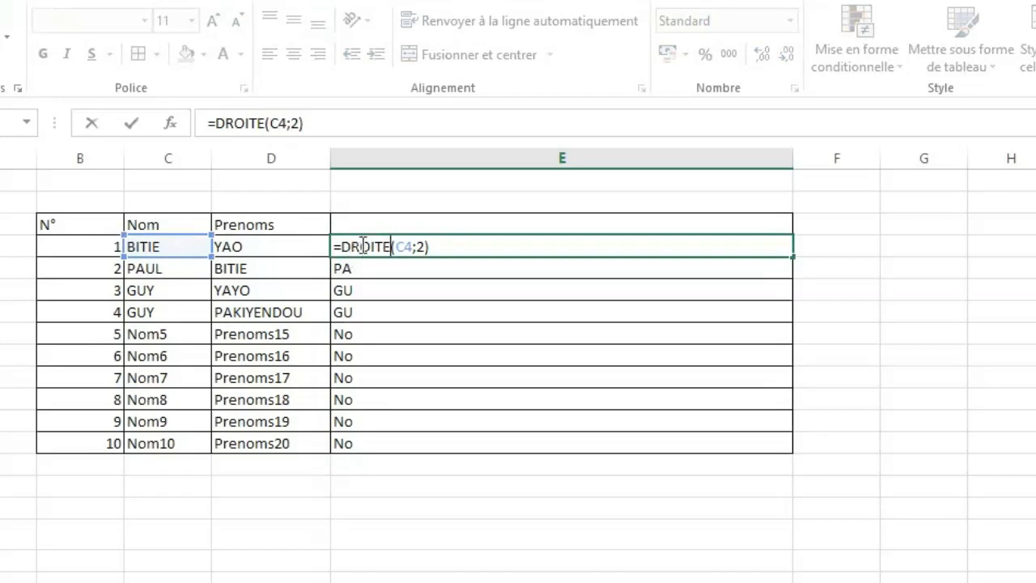
key("Return")
left_click(402, 249)
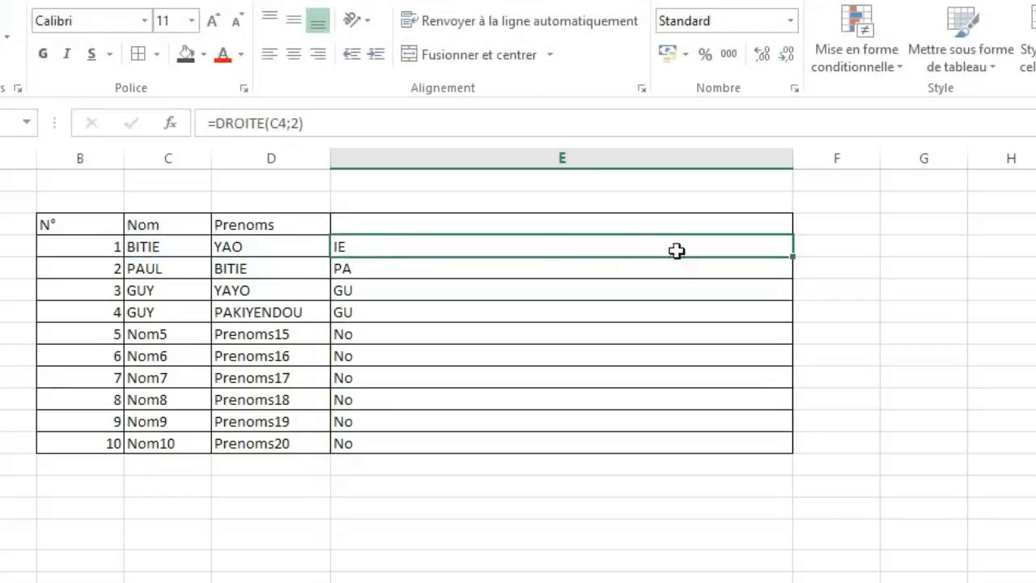
left_click_drag(797, 257, 776, 457)
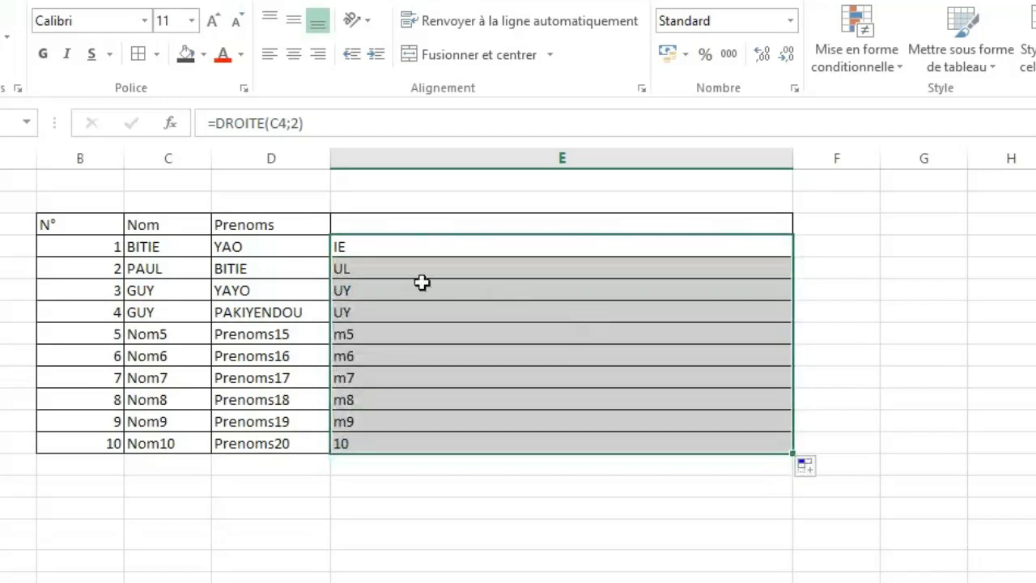
Set the number of characters in the E4 DROITE formula to 4.
double_click(344, 246)
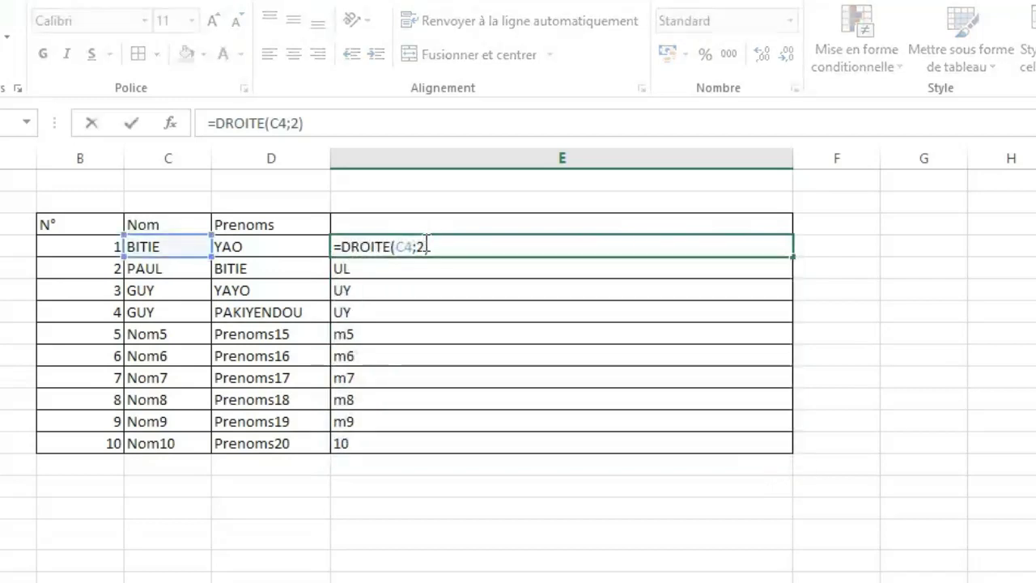
left_click(421, 245)
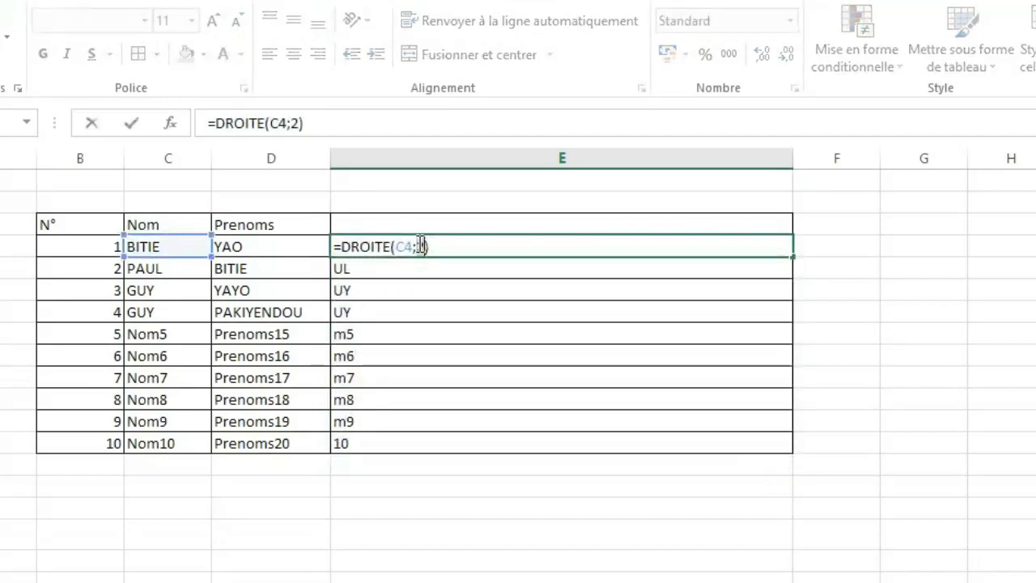
key("BackSpace")
type("4")
key("Return")
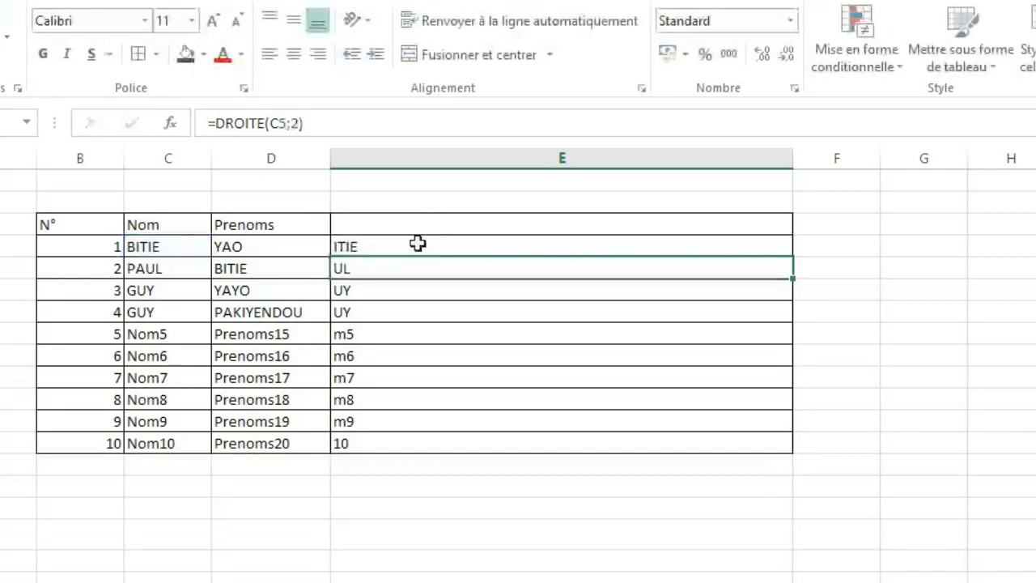
Autofill the four-character DROITE formula from E4 to row N° 10 and check the copied formula in row N° 5.
left_click(442, 247)
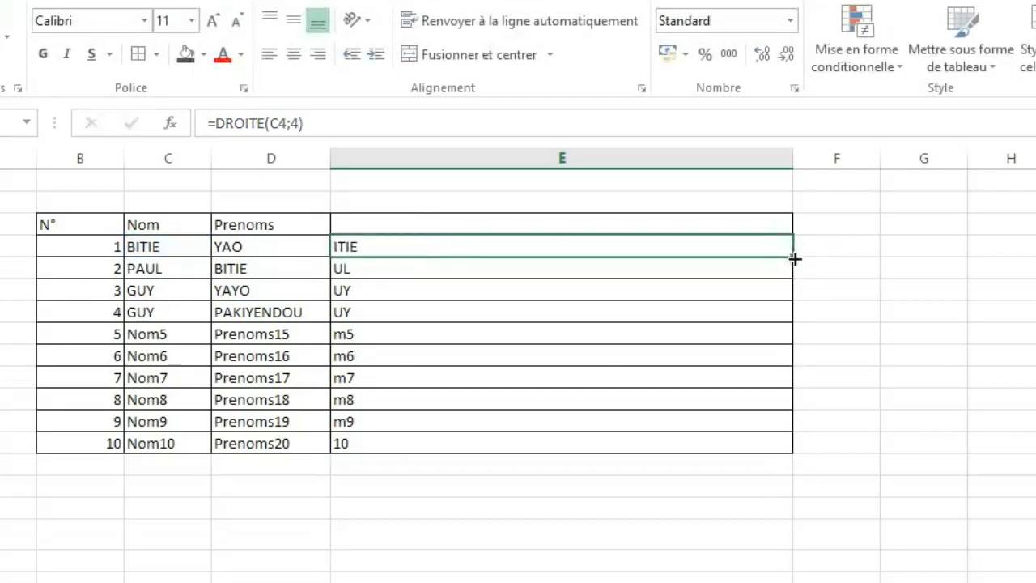
left_click_drag(794, 259, 790, 452)
left_click(990, 412)
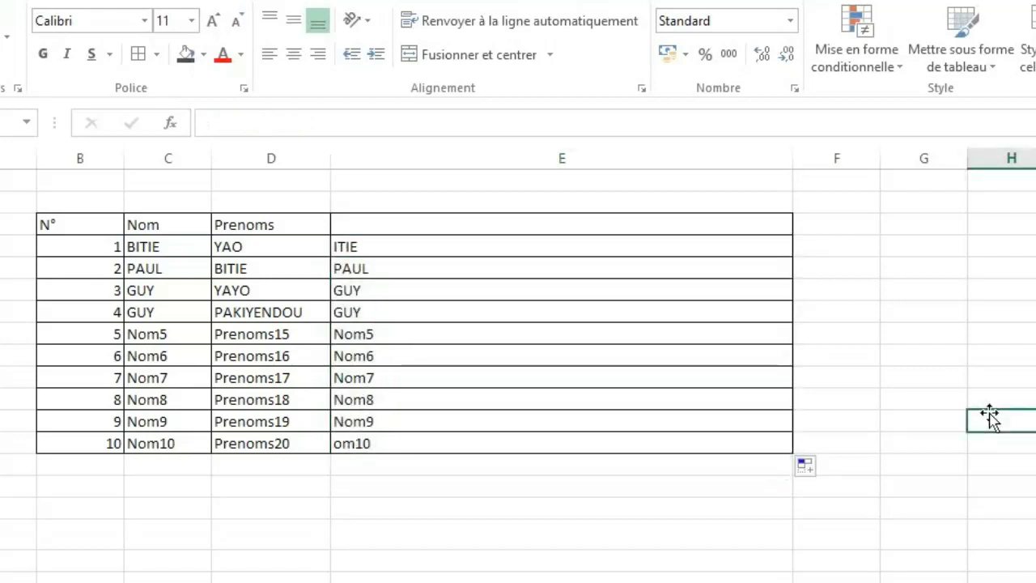
left_click(460, 333)
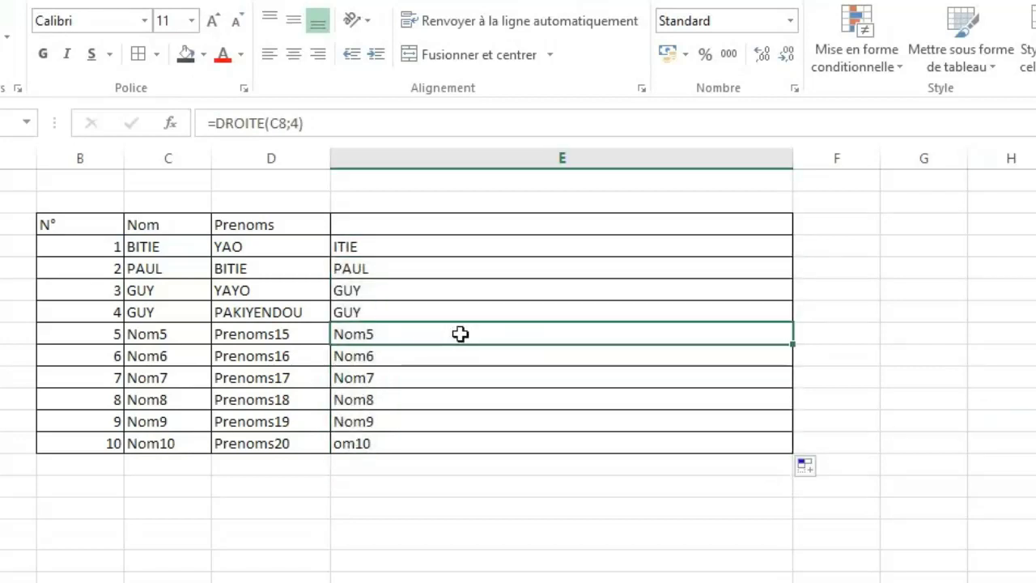
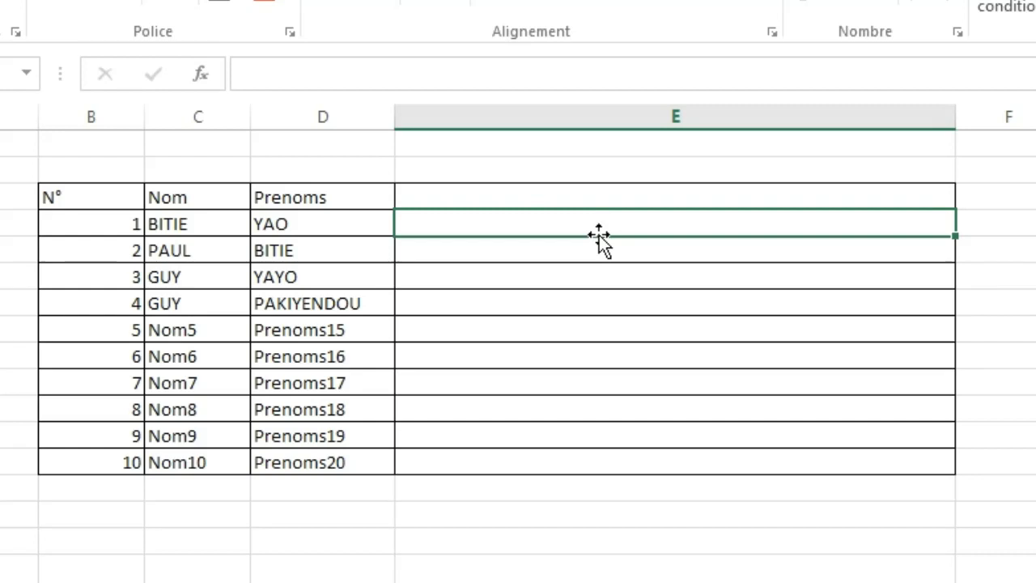
Enter =STXT(C4;2;2) in E4 to extract two characters from the Nom, starting at the second.
double_click(600, 235)
type("=")
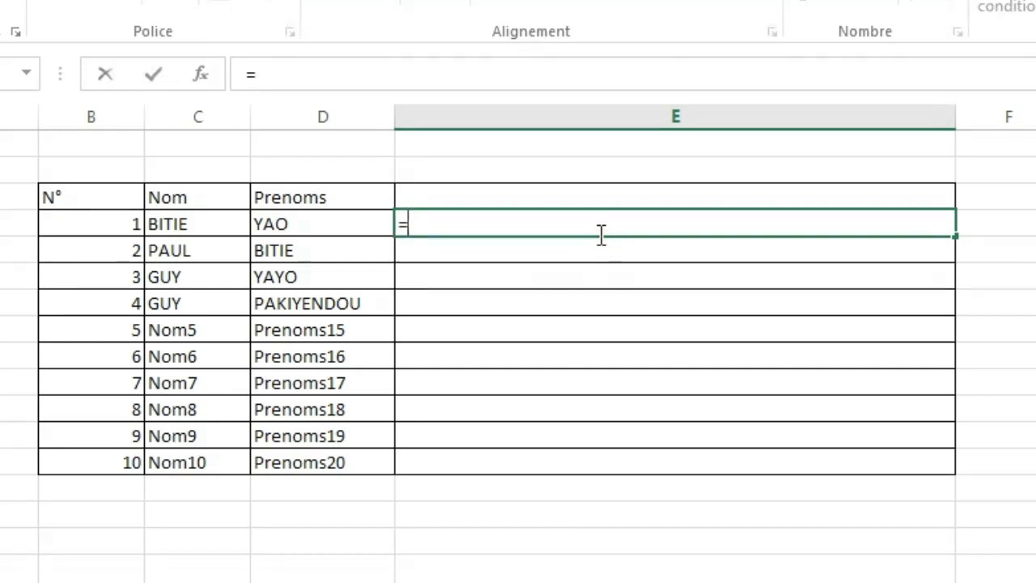
type("st")
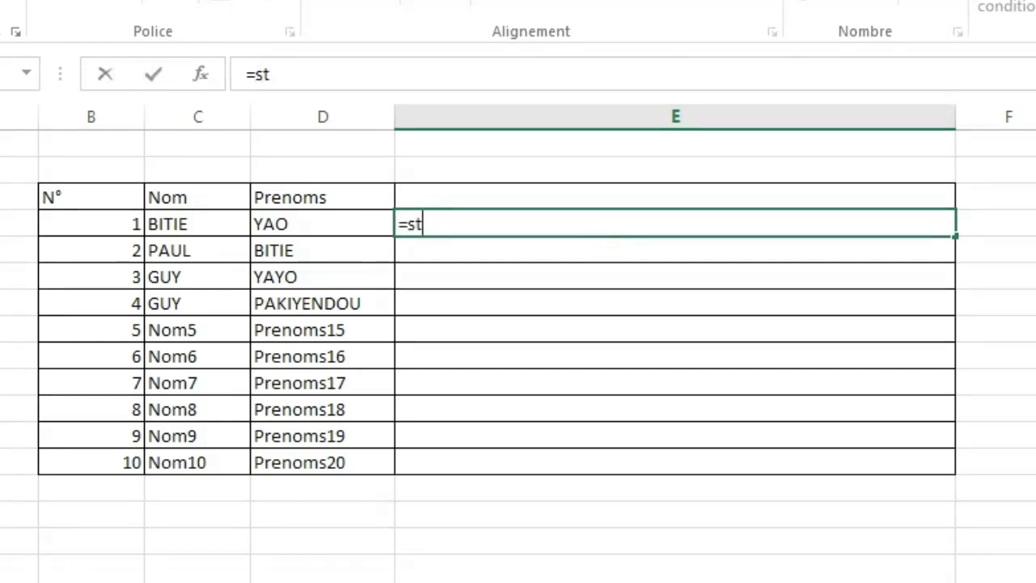
type("xt")
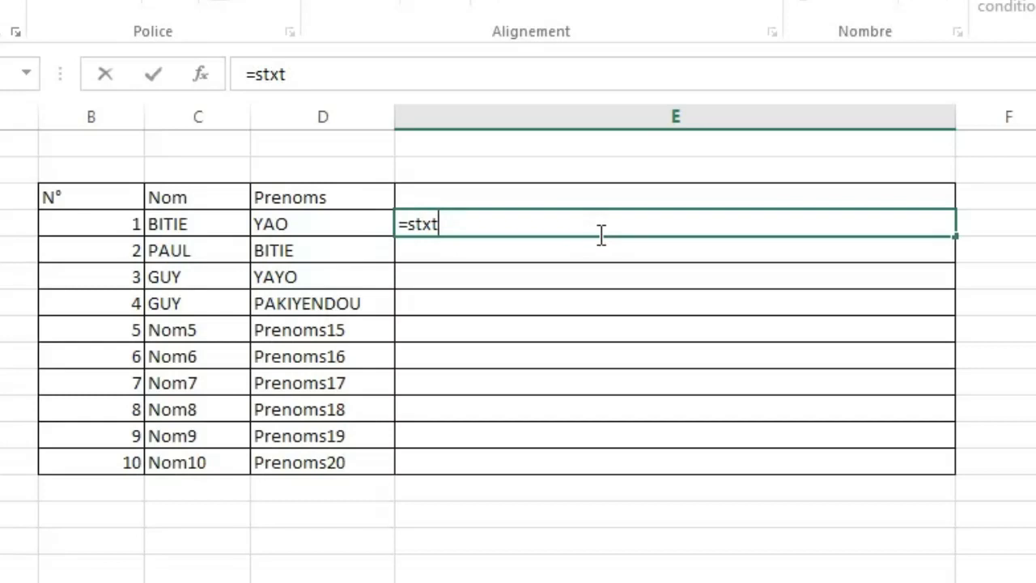
key("Tab")
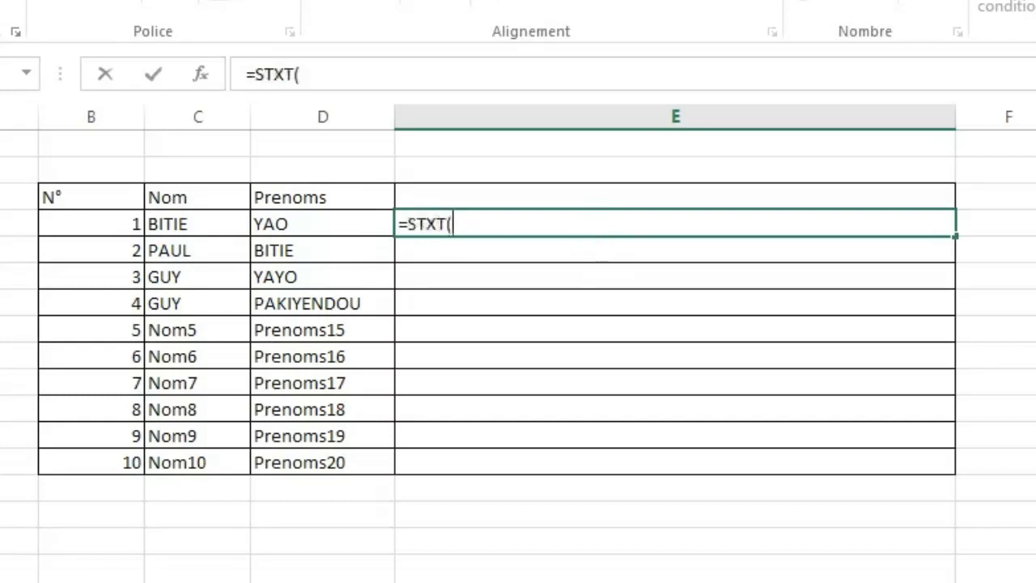
left_click(174, 225)
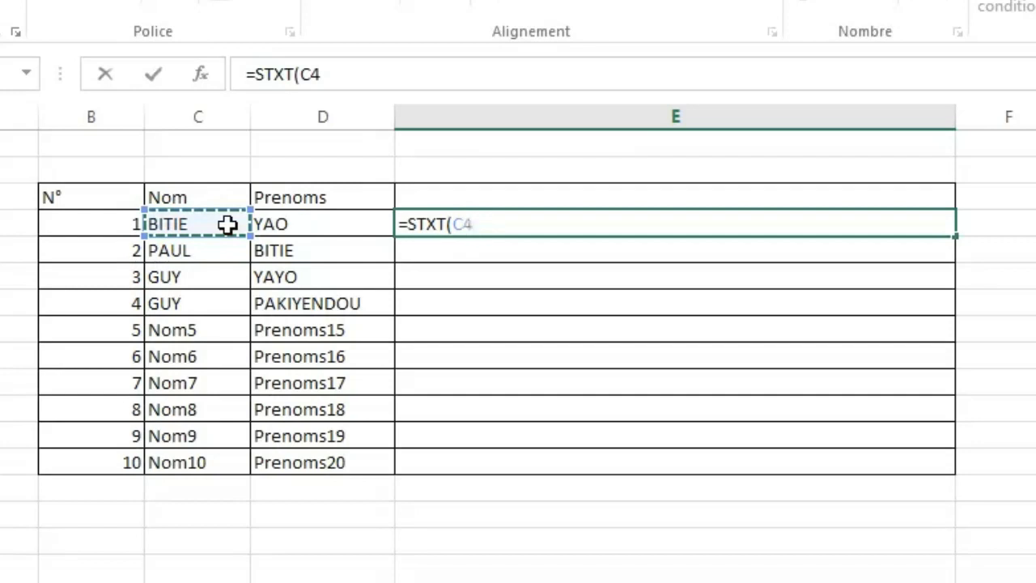
type(";")
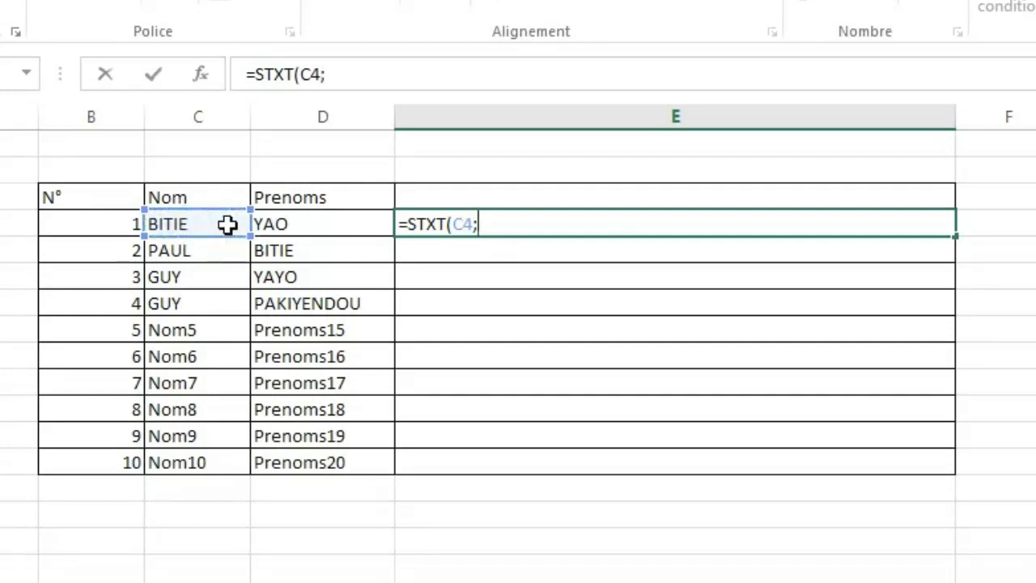
type("2")
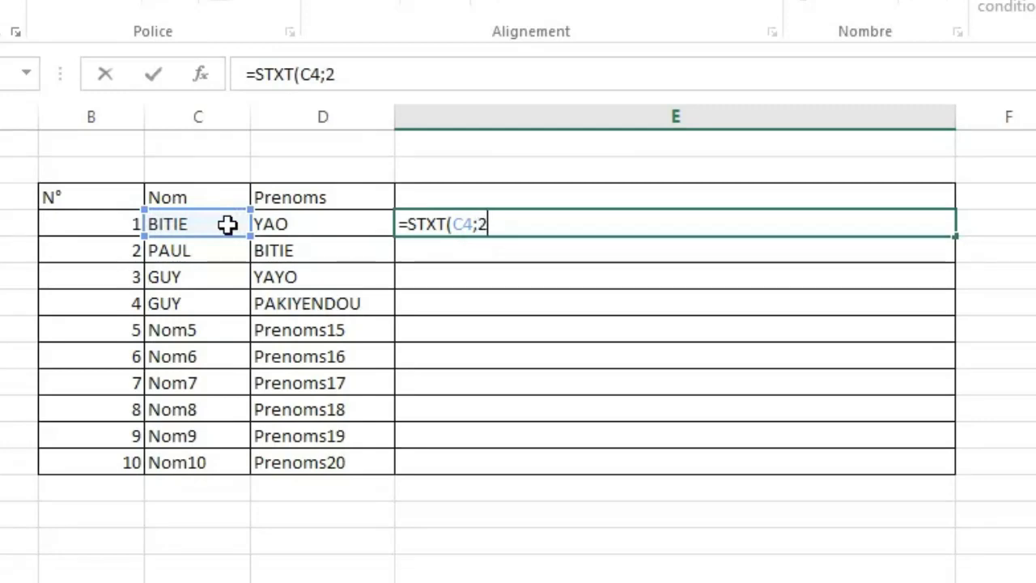
type(";")
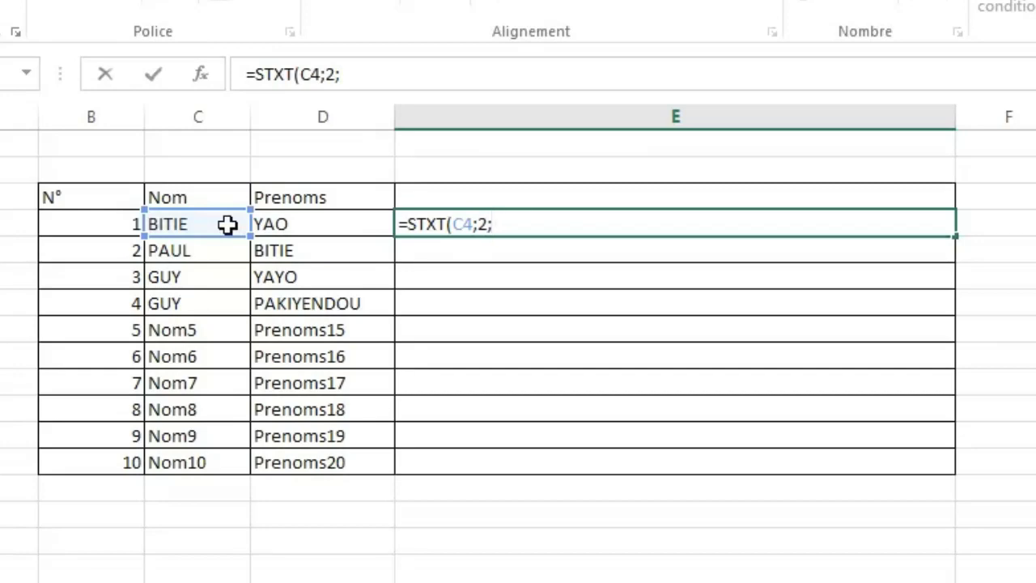
type("2)")
key("Return")
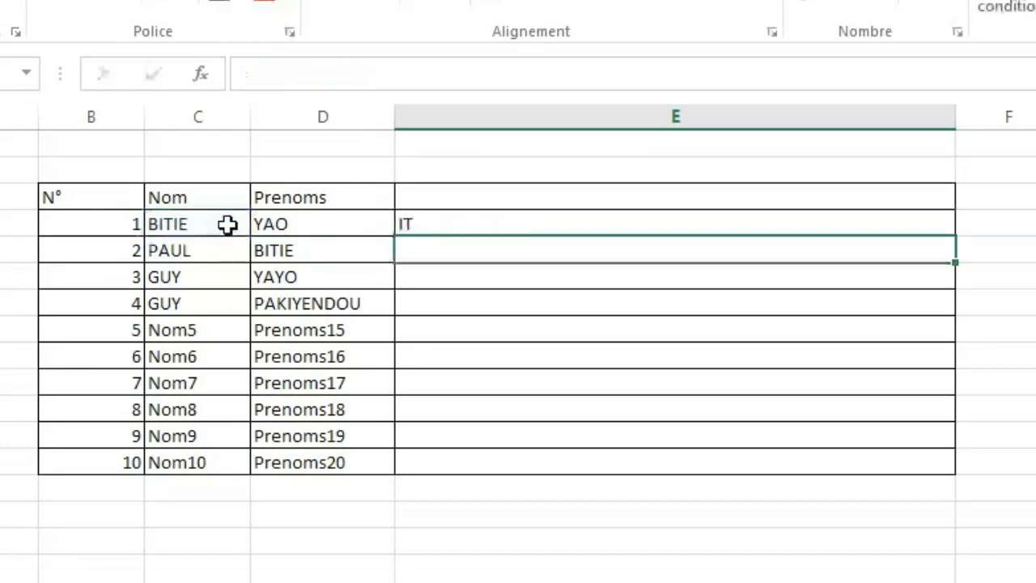
Autofill the STXT formula from E4 down to row N° 10 and check the copied formulas in several rows.
left_click(450, 225)
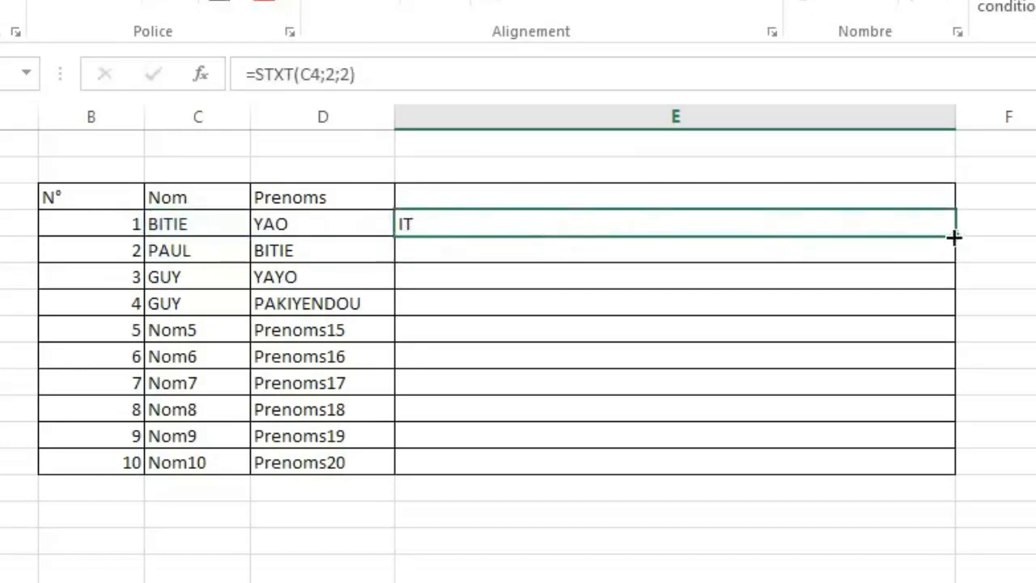
left_click_drag(953, 236, 926, 475)
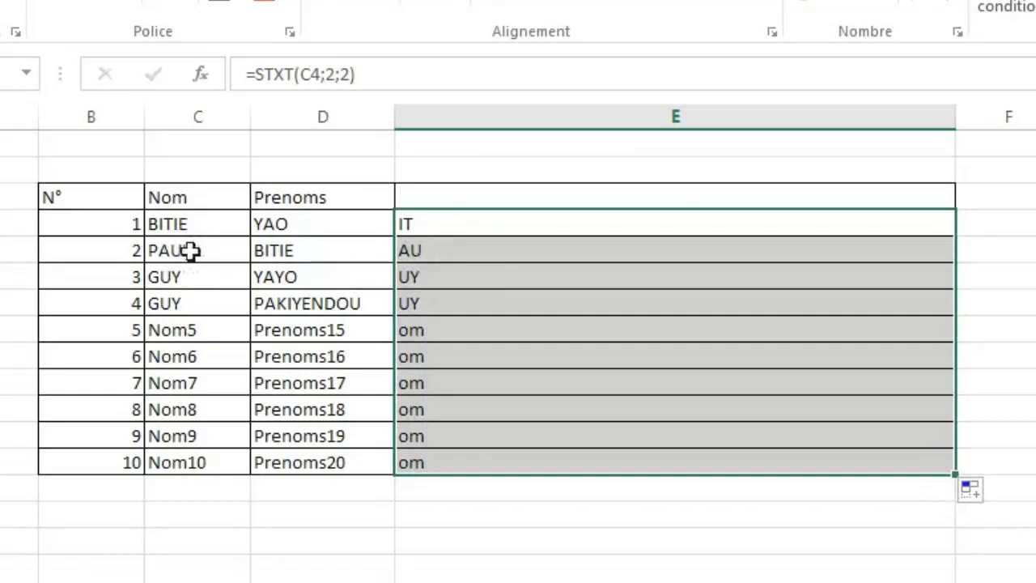
left_click(488, 275)
left_click(489, 335)
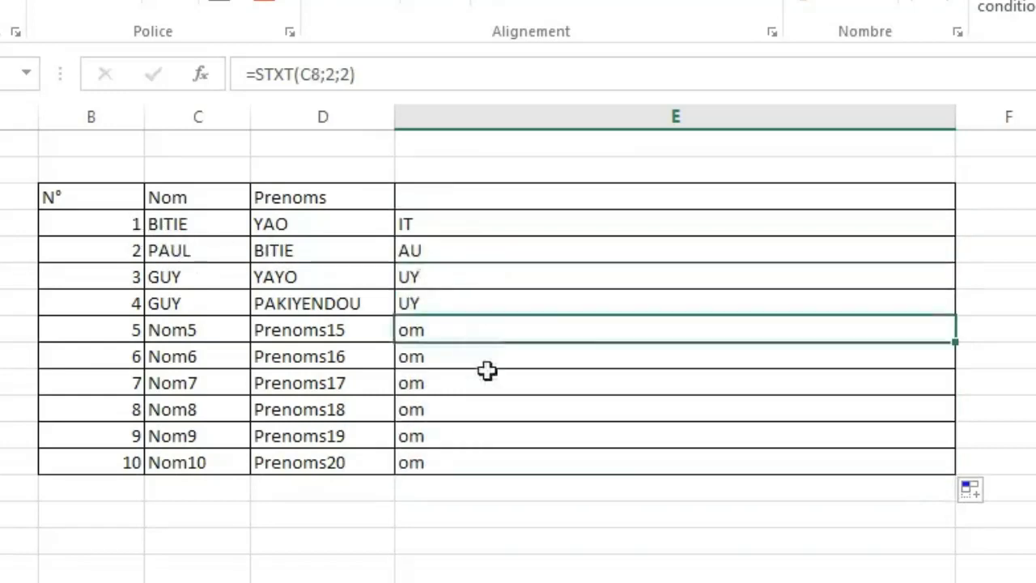
left_click(493, 413)
left_click(584, 297)
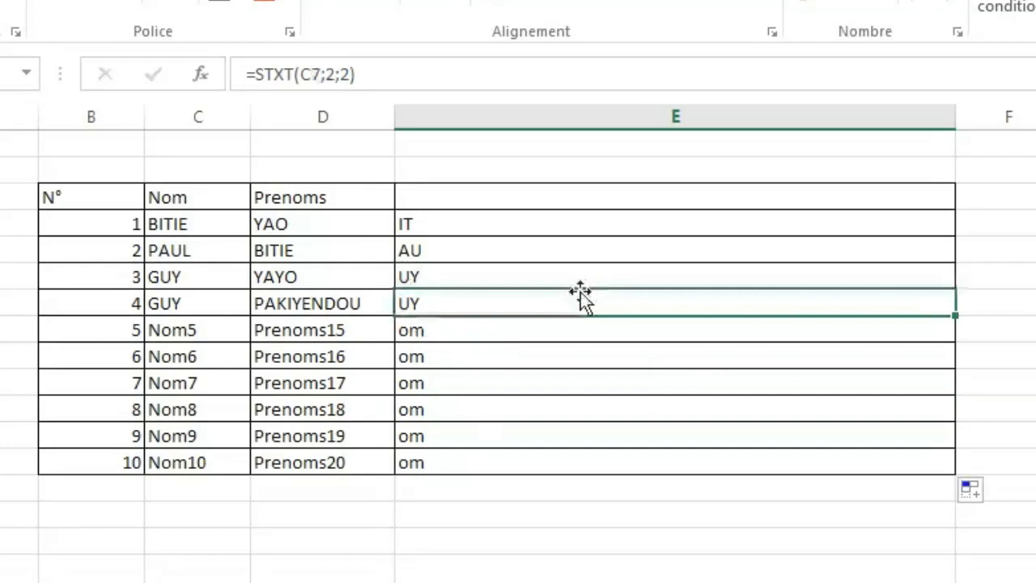
left_click(475, 222)
left_click(483, 279)
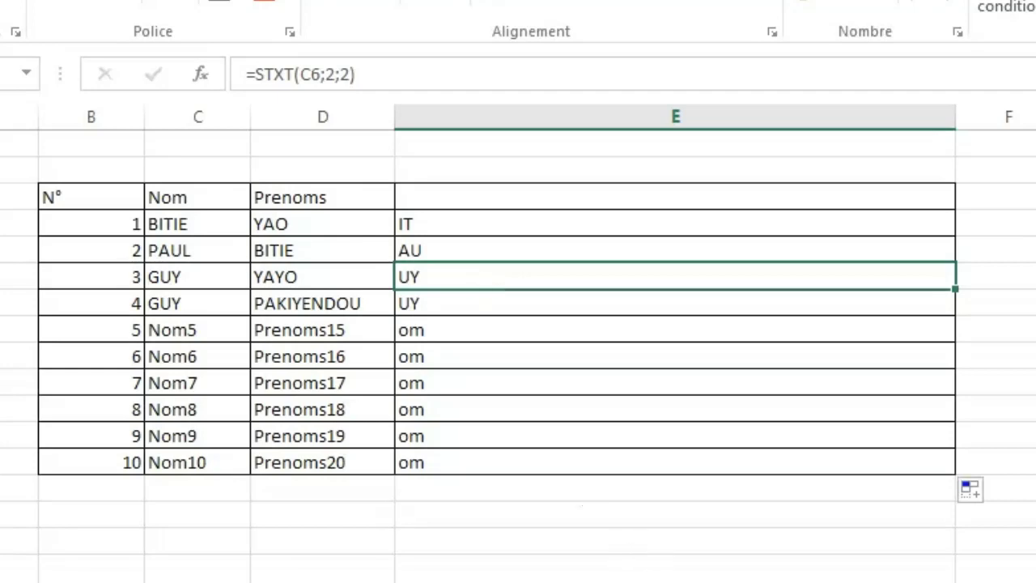
left_click(995, 170)
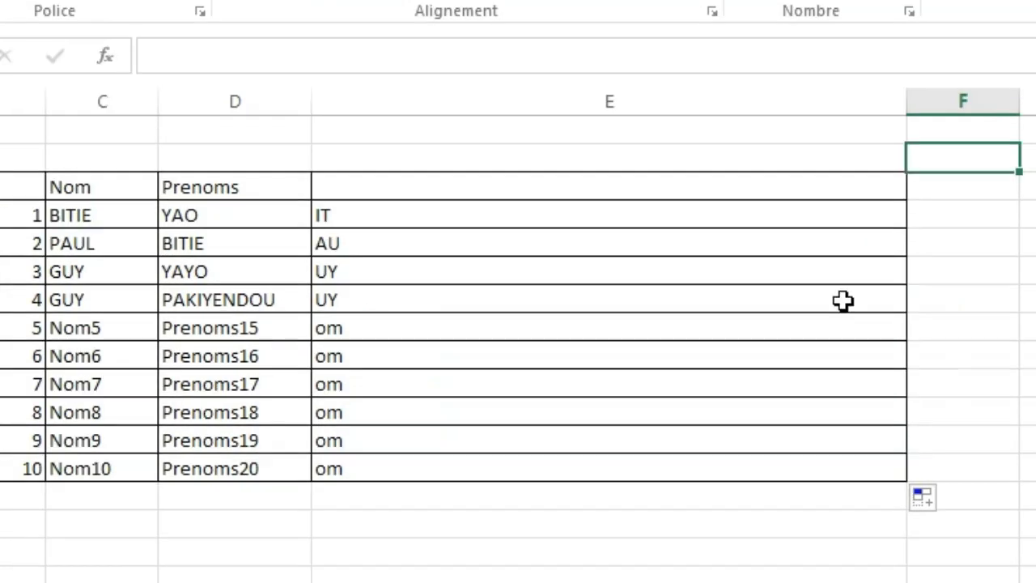
left_click(1035, 304)
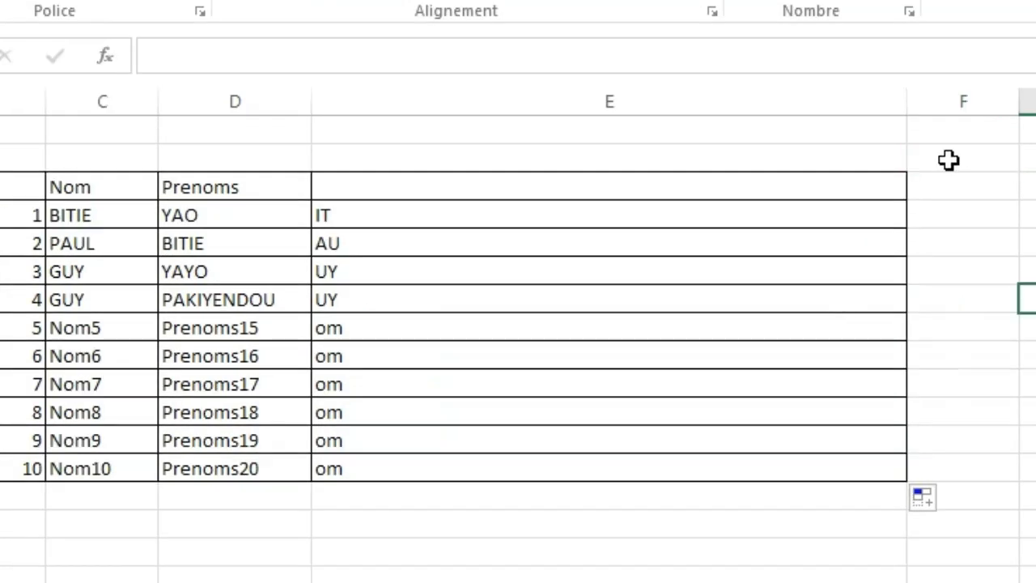
left_click(949, 159)
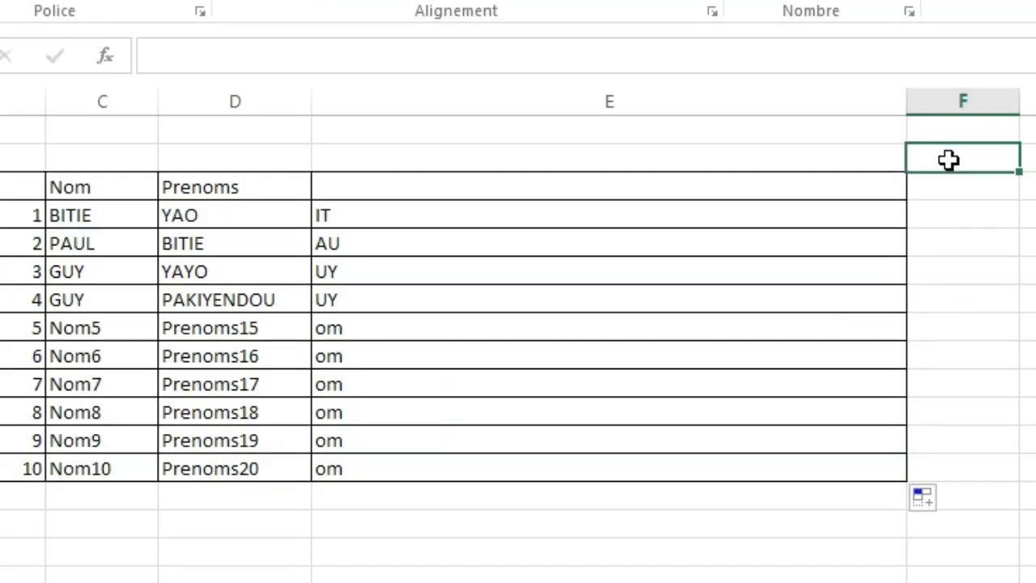
Clear the STXT formula from E4 and autofill the empty cell down to row N° 10.
left_click(385, 215)
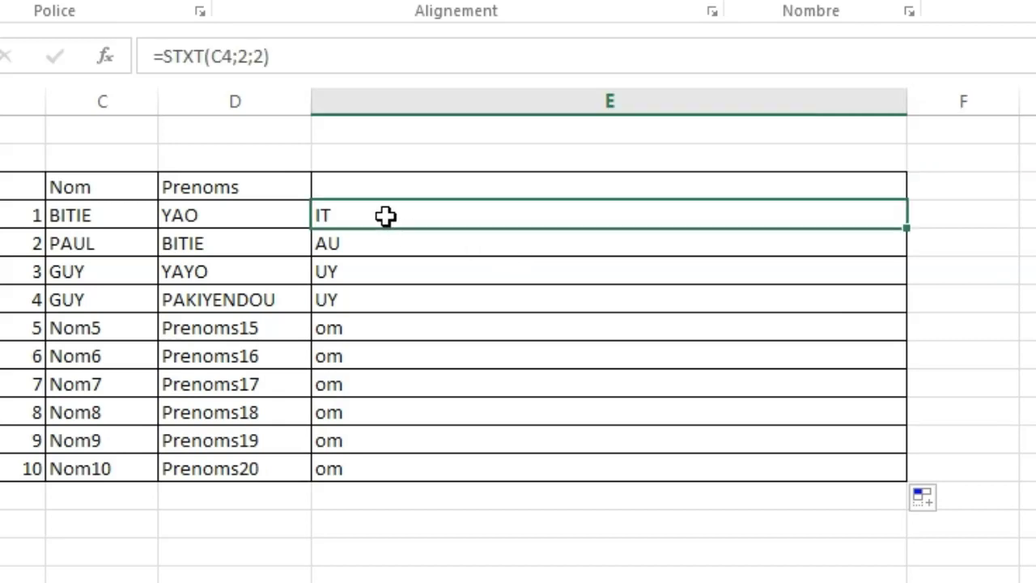
double_click(386, 215)
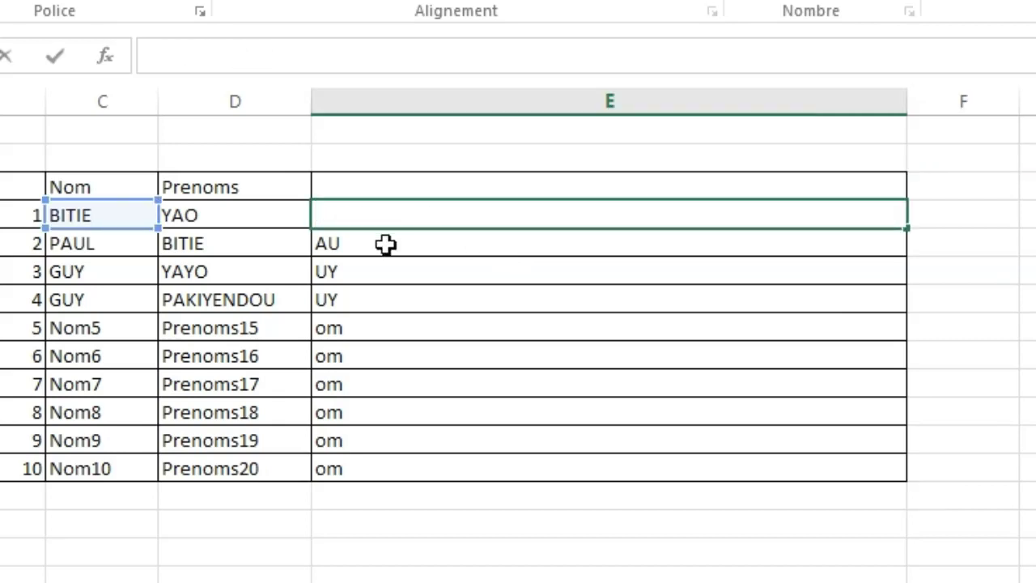
left_click(405, 268)
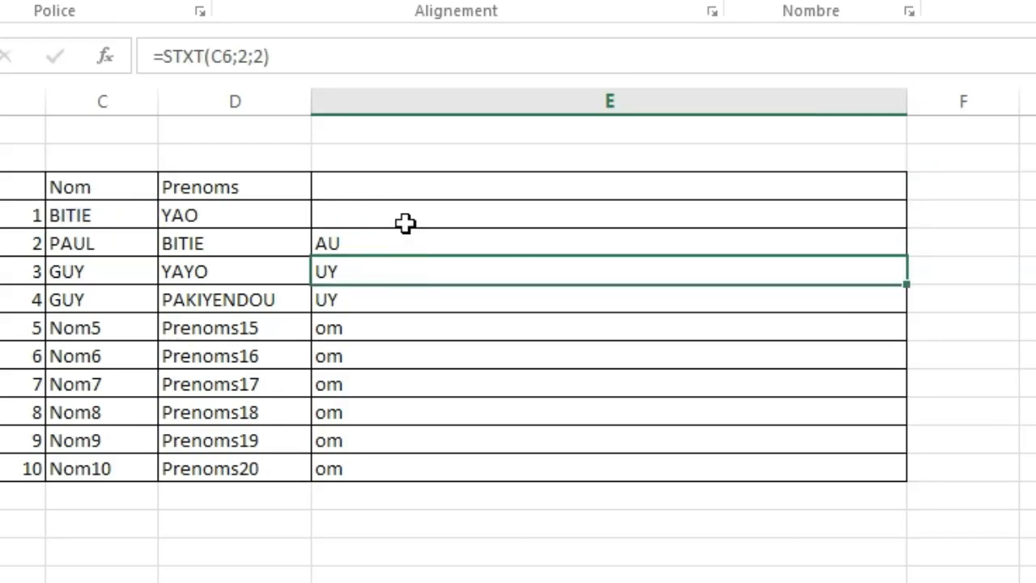
left_click(388, 213)
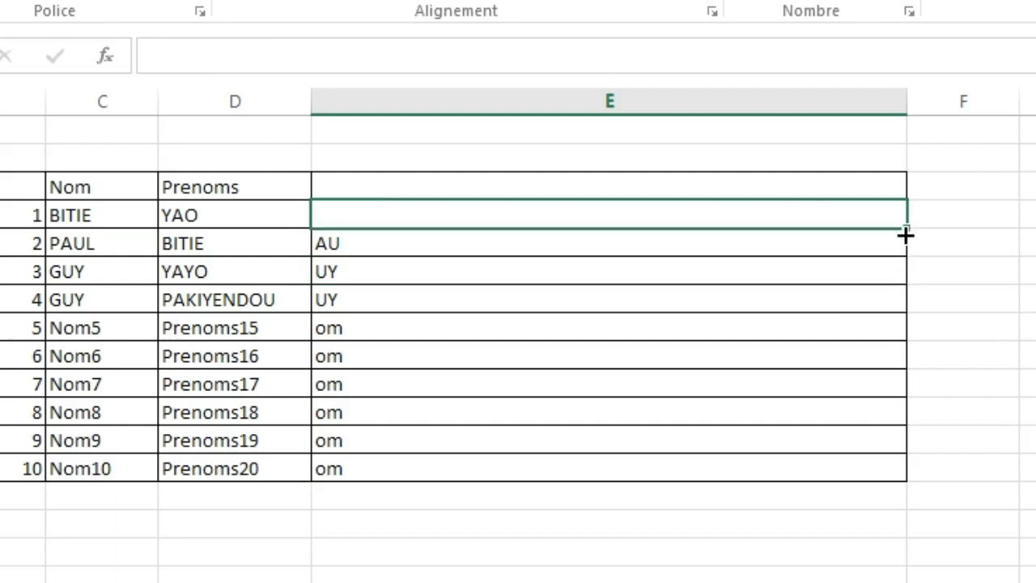
left_click_drag(907, 233, 906, 482)
left_click(497, 253)
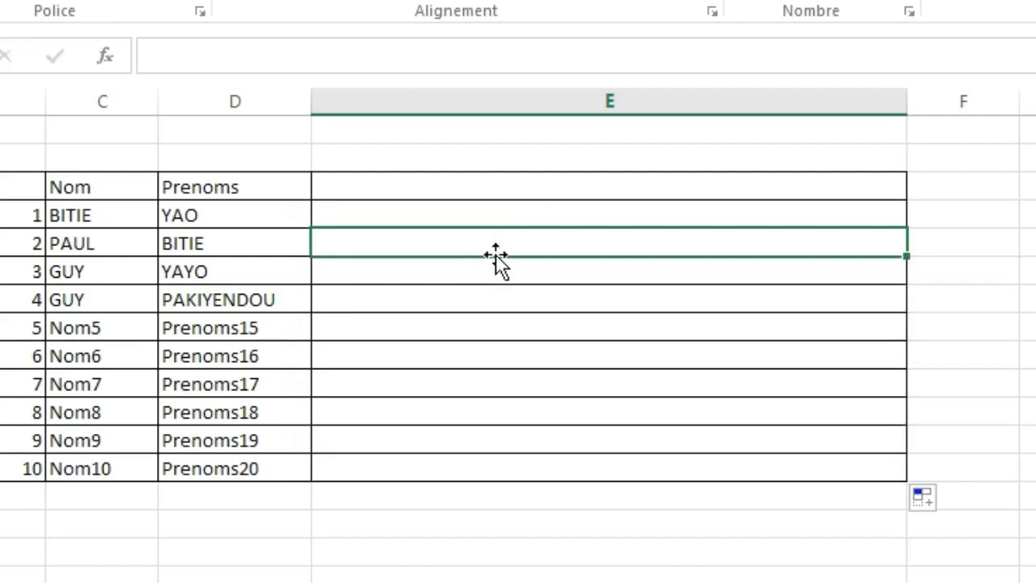
Enter =NBCAR(C4) in E4 and autofill it down to row N° 10.
left_click(425, 213)
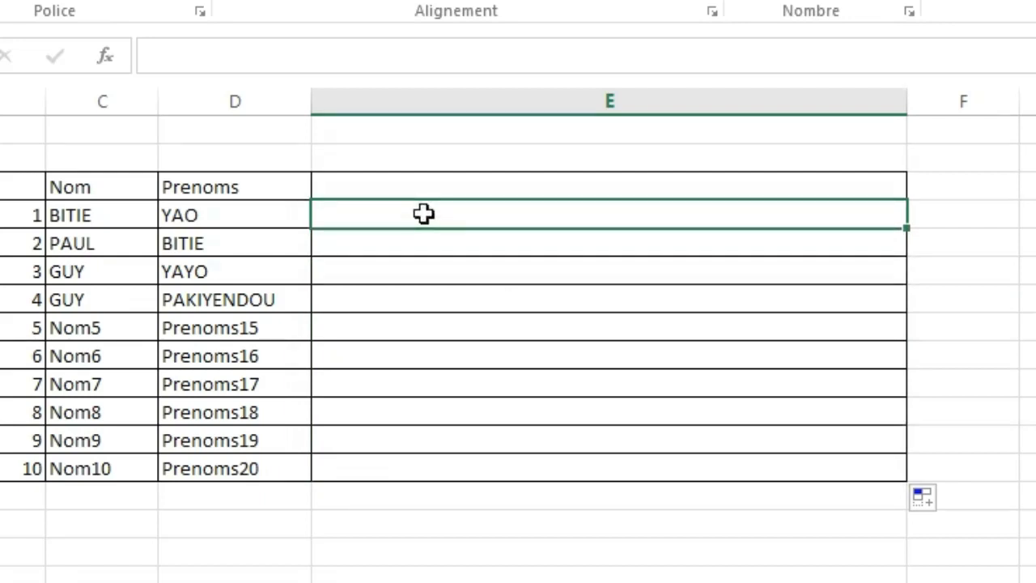
double_click(424, 213)
type("=")
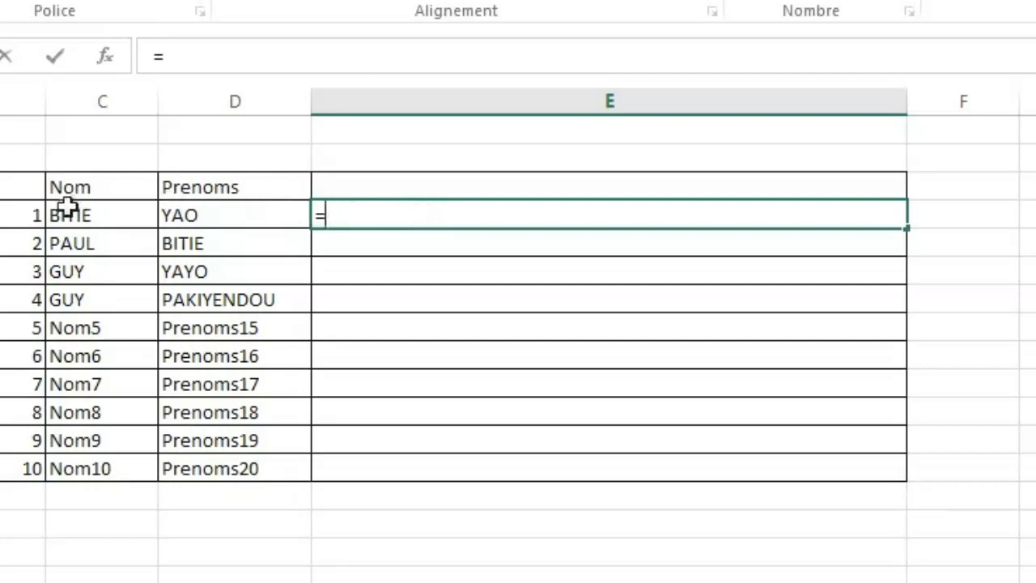
type("nbc")
key("Tab")
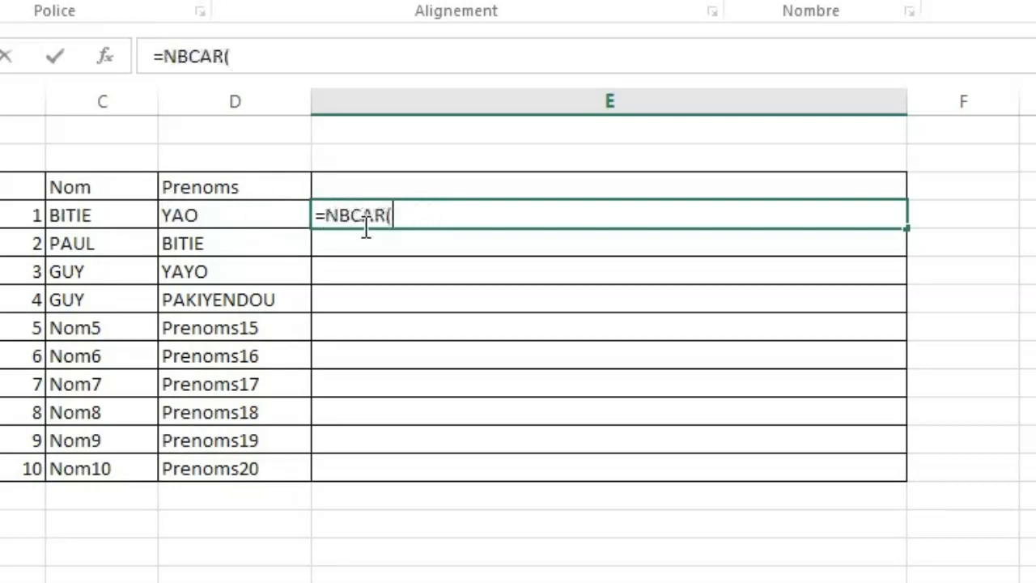
left_click(109, 216)
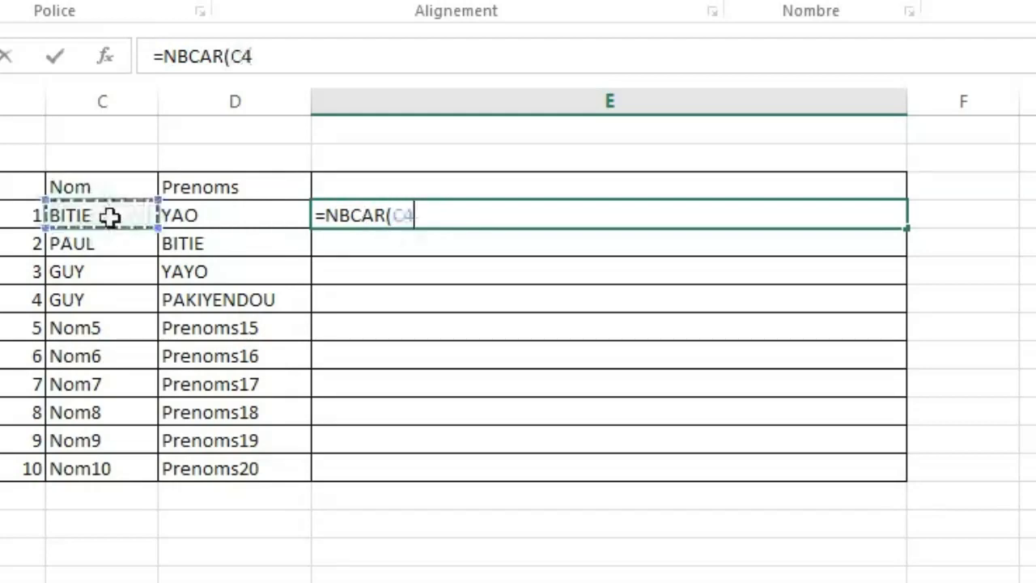
key("Return")
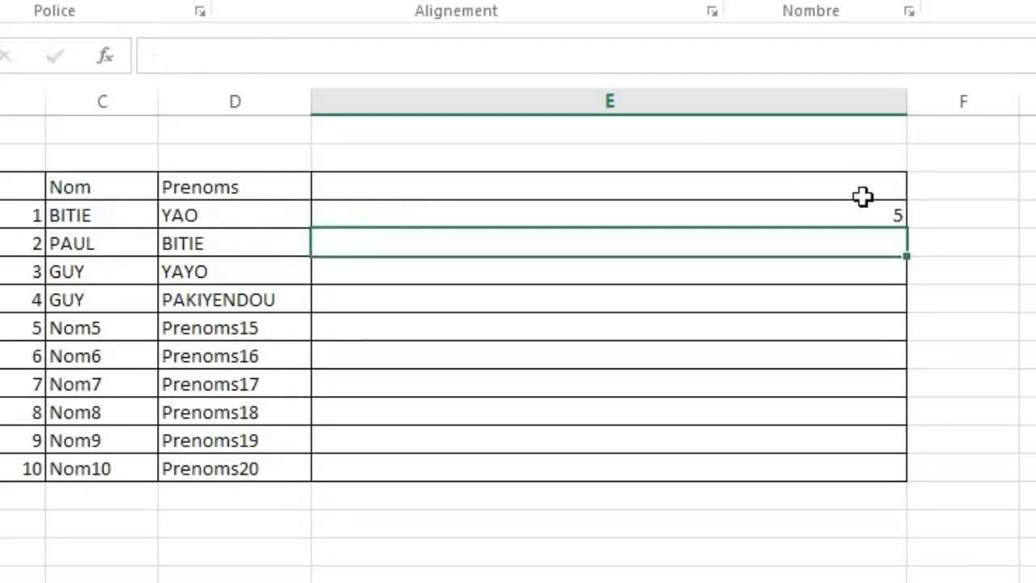
left_click(837, 212)
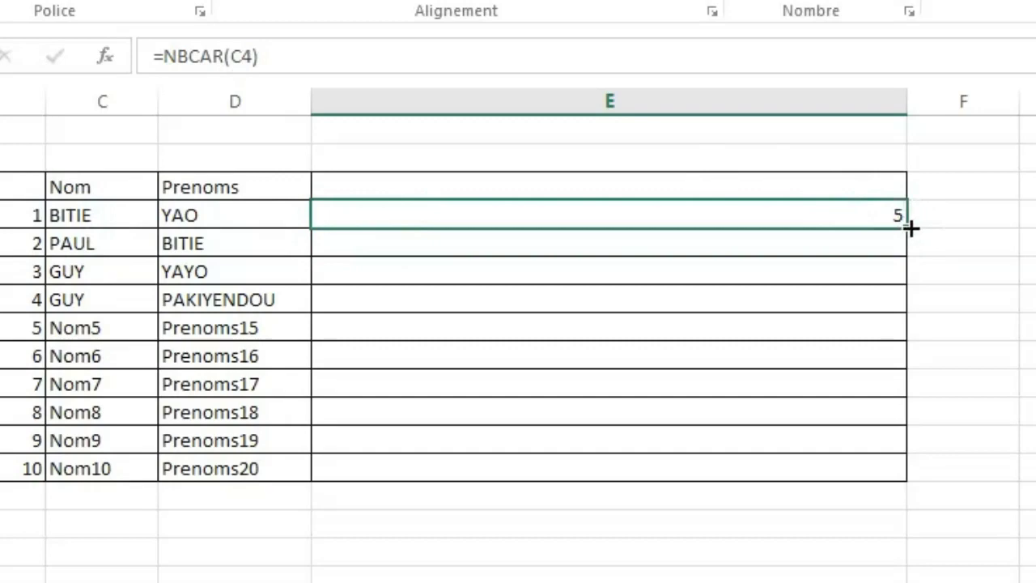
left_click_drag(909, 229, 905, 471)
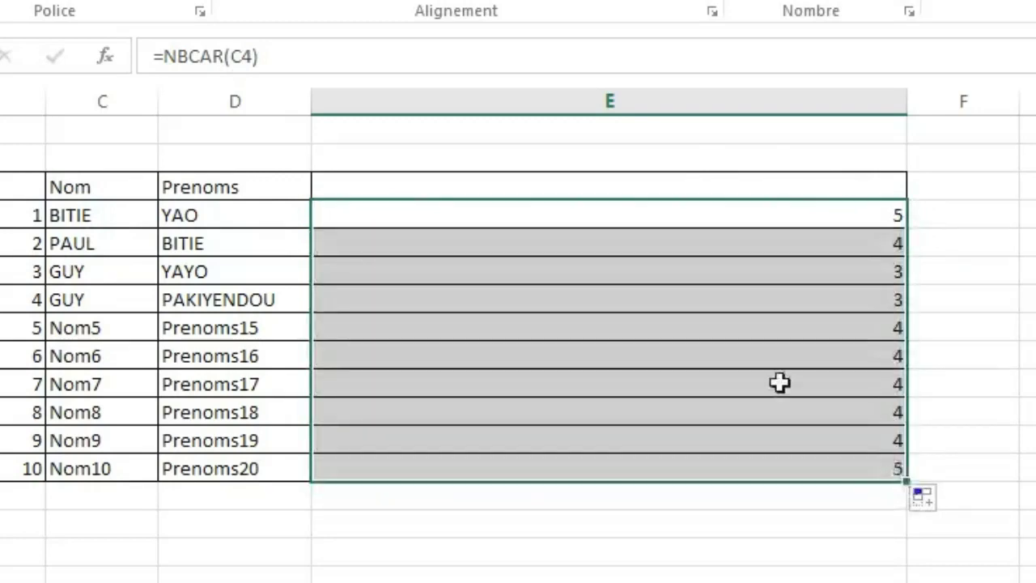
Replace the Nom in row N° 2 with ljjgyufgsjhygfsljdsdcugtsygdhskjdisgt and check the NBCAR formula in E5.
left_click(76, 245)
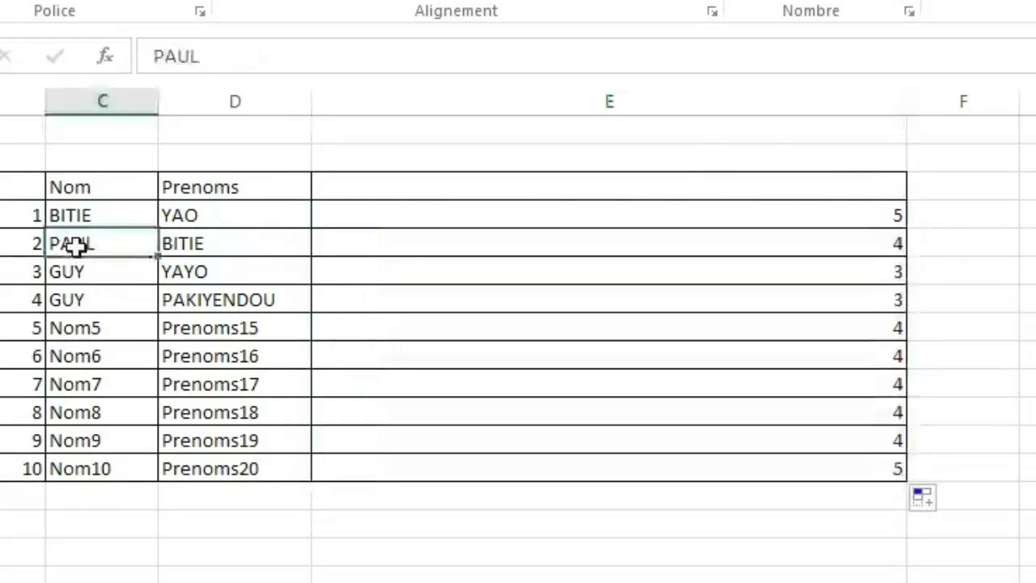
type("ljjgyufgsjhygfsljds")
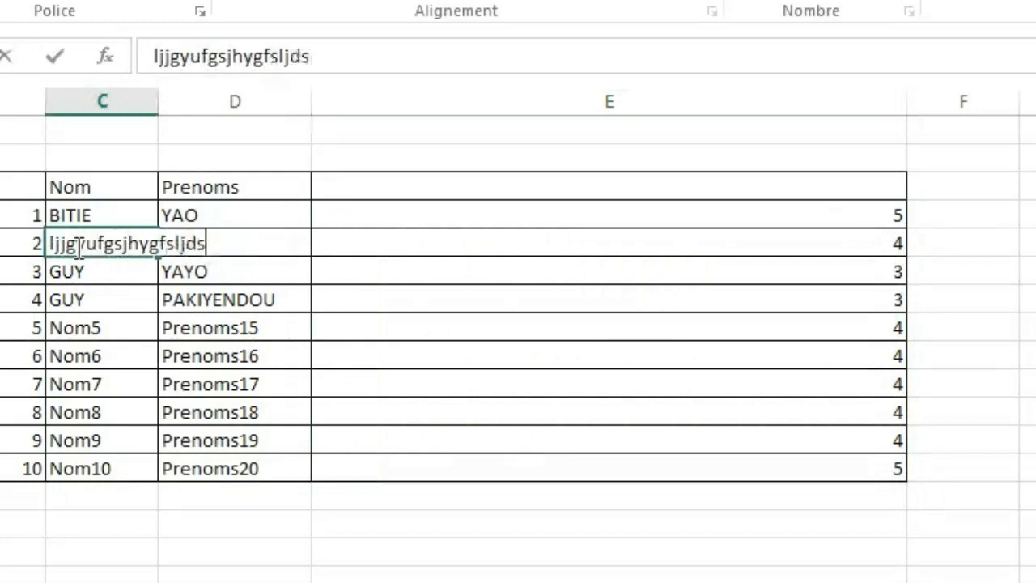
type("dcugtsygdhskjdisgt")
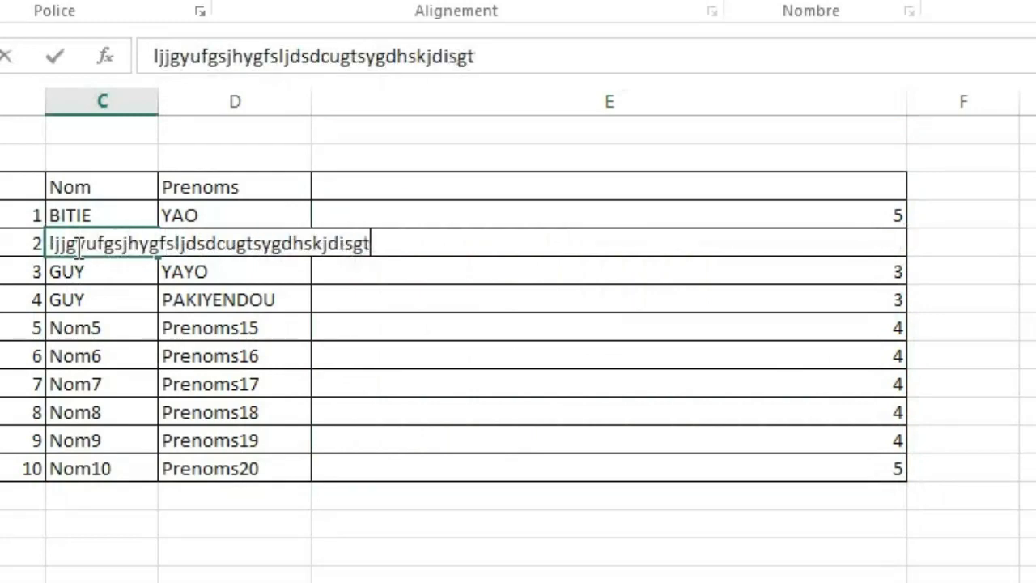
left_click(219, 359)
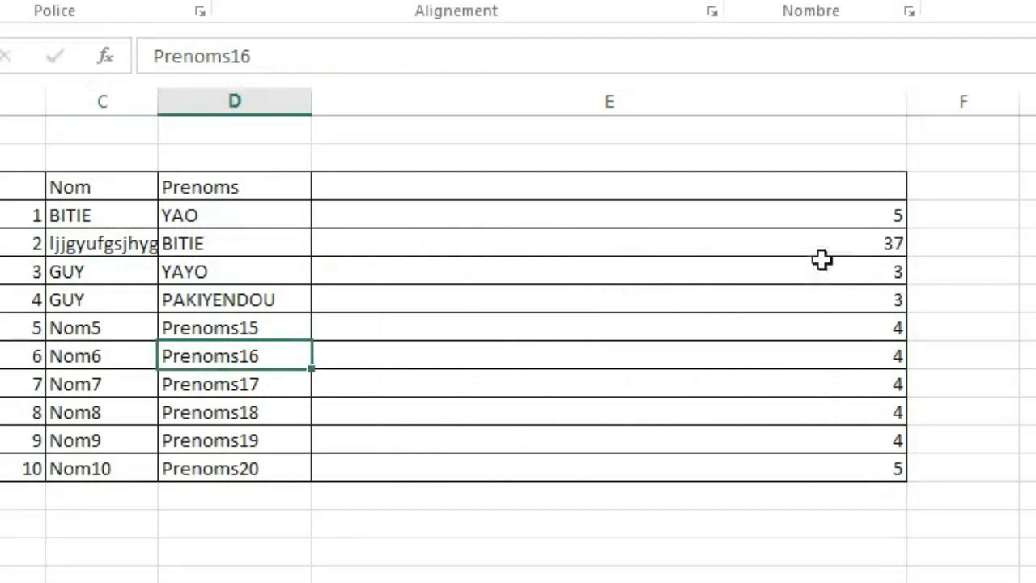
left_click(813, 251)
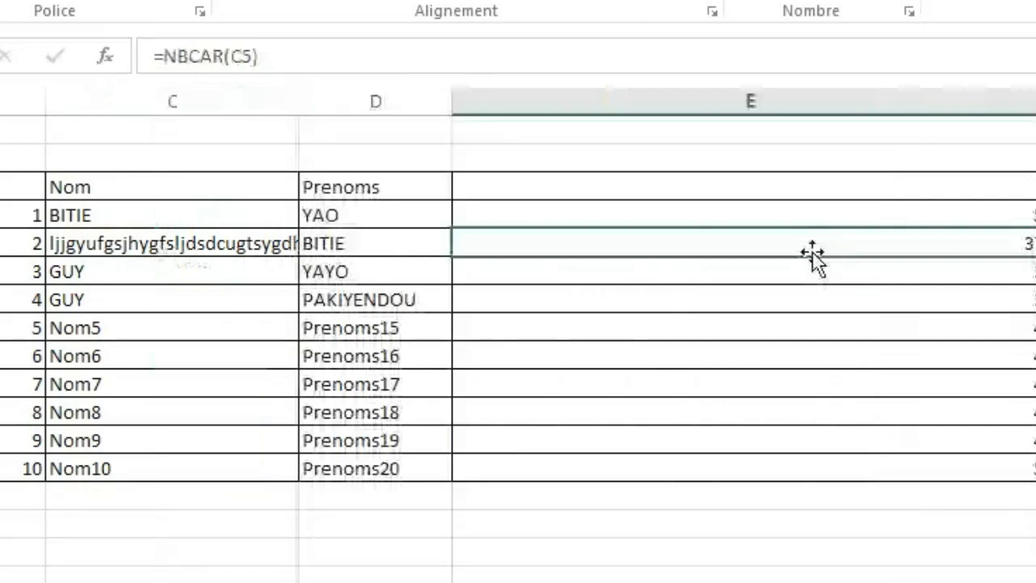
Insert several spaces after "hygf" and after "ljjgyufgsj" in the C5 text to test NBCAR.
double_click(167, 243)
left_click(202, 303)
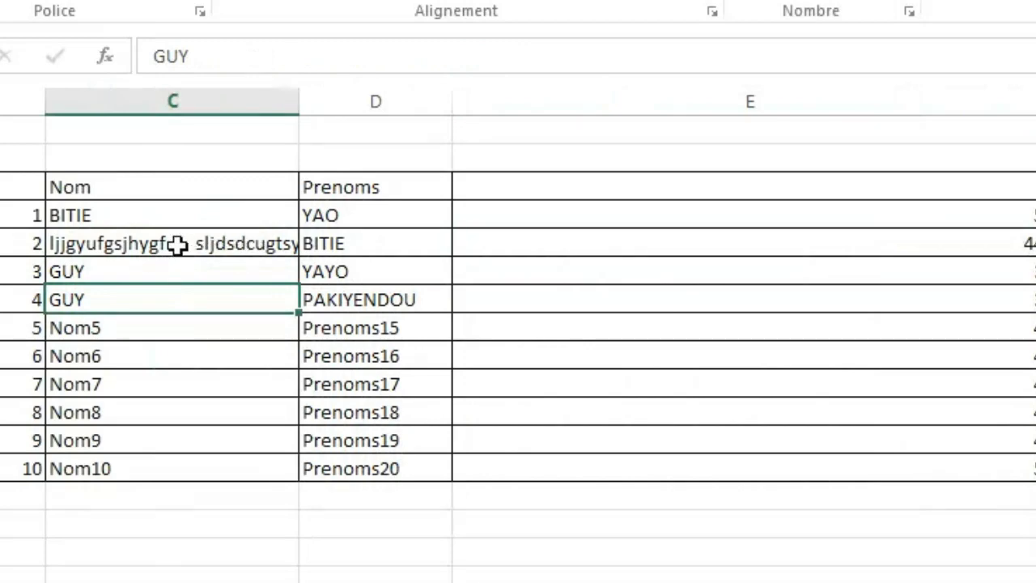
double_click(131, 243)
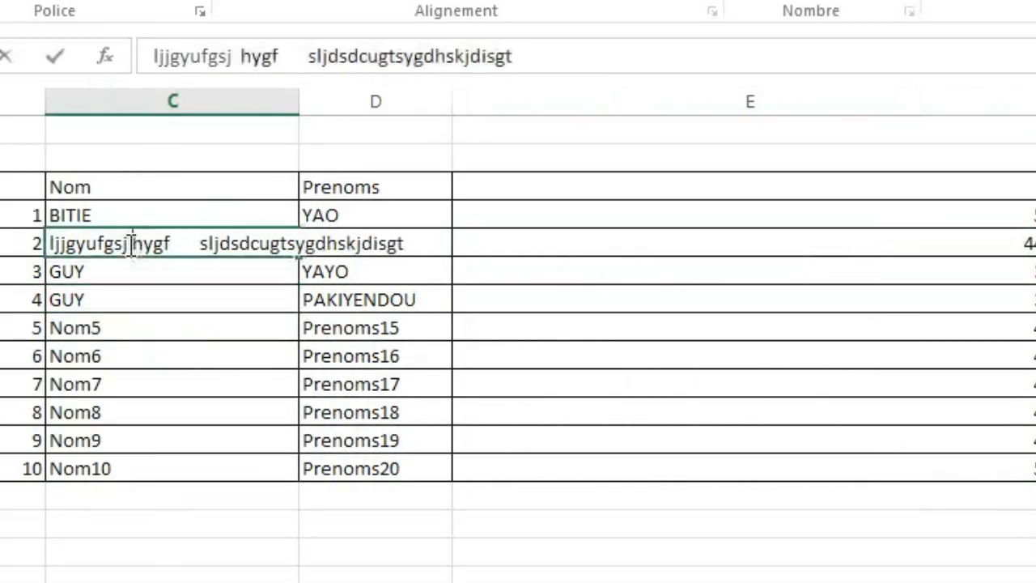
left_click(232, 341)
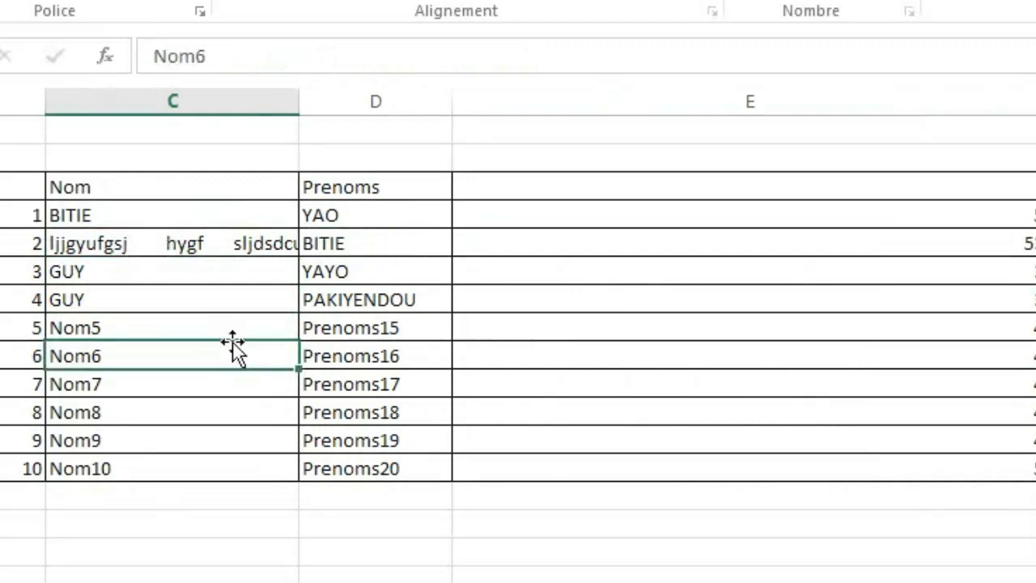
Check the NBCAR cell E5 and open the formula in E4 to inspect it.
left_click(899, 248)
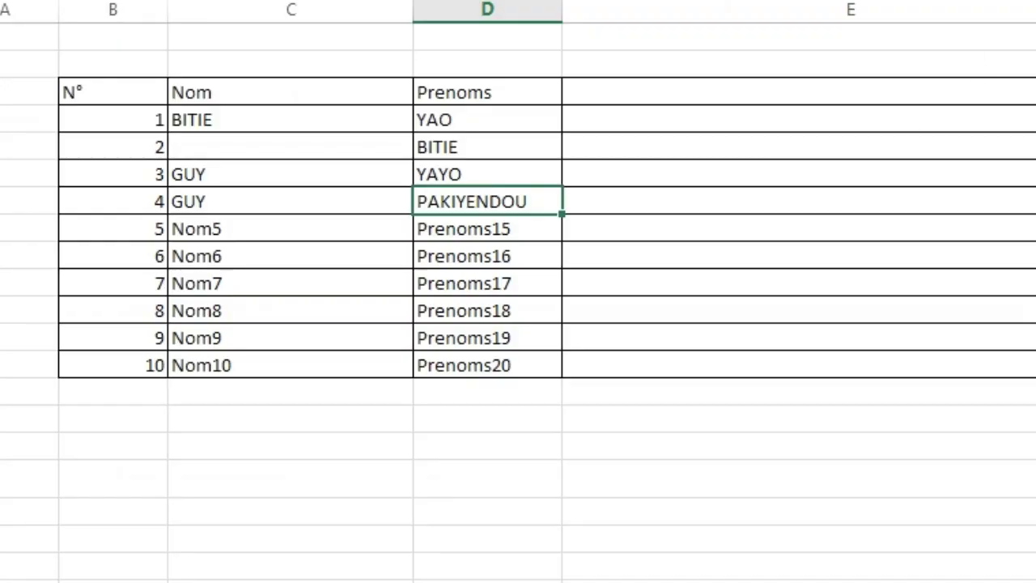
left_click(1005, 121)
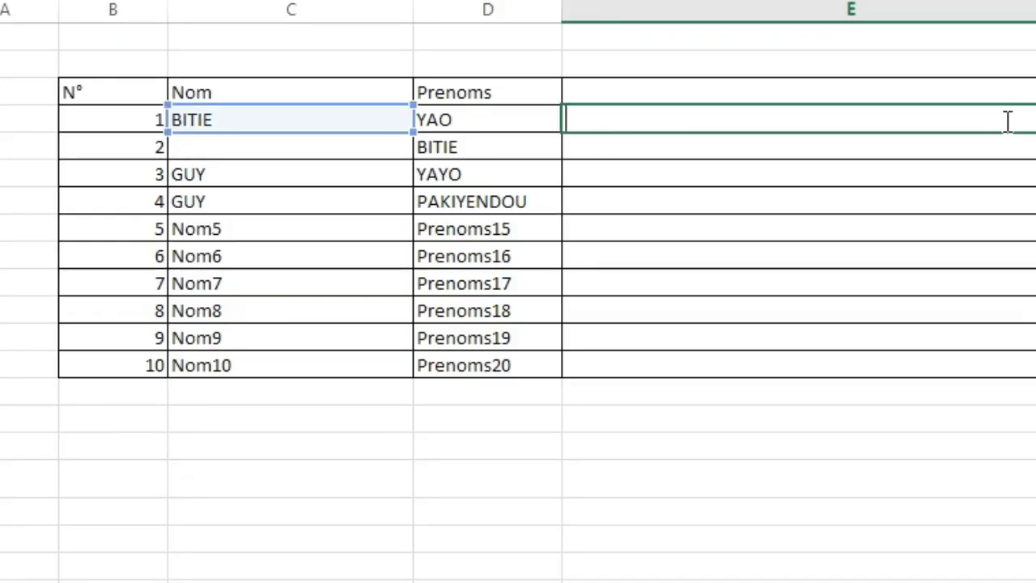
left_click(294, 441)
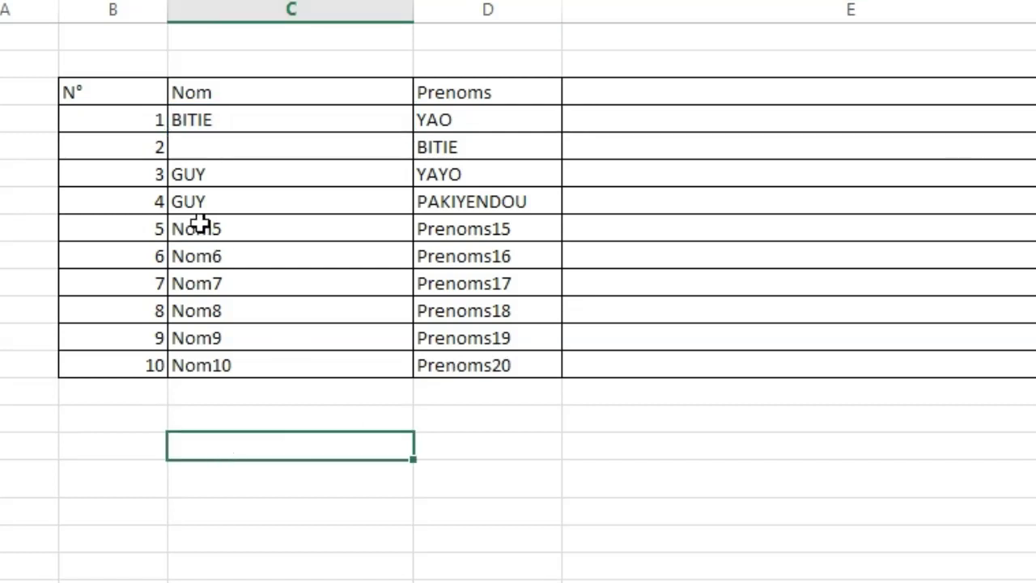
Clear the Nom cells in rows N° 6 and N° 9 to leave gaps in the column.
left_click(201, 256)
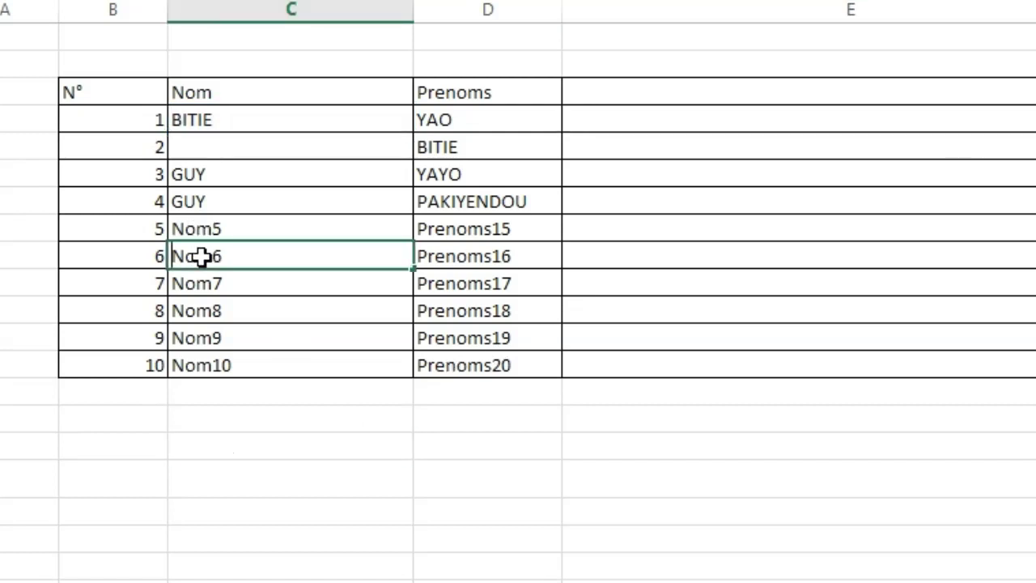
key("Delete")
left_click(219, 338)
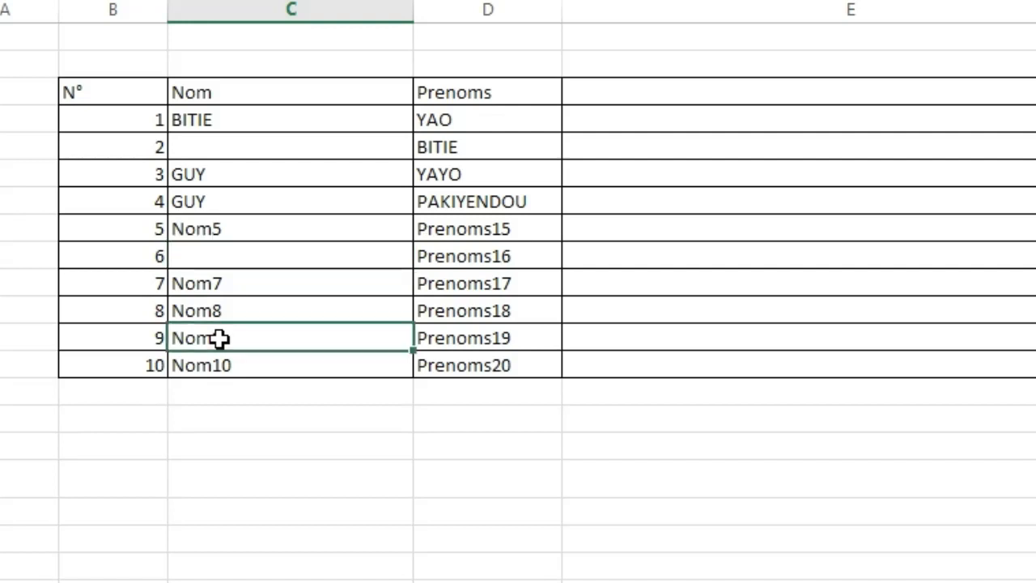
key("BackSpace")
left_click(219, 361)
Enter an NBVAL formula in C16 that counts the non-empty cells of the whole column B:B.
left_click(285, 437)
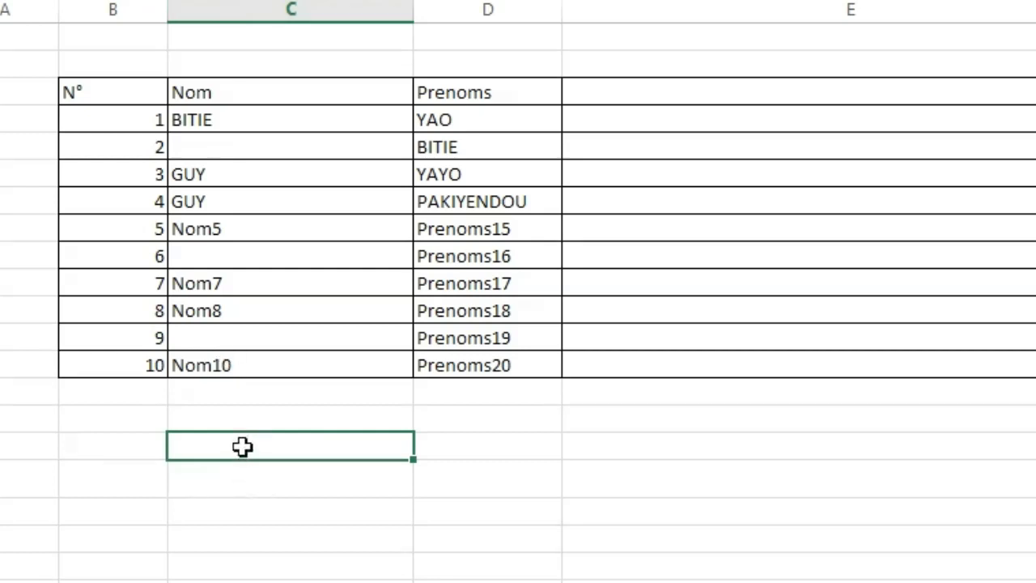
type("=")
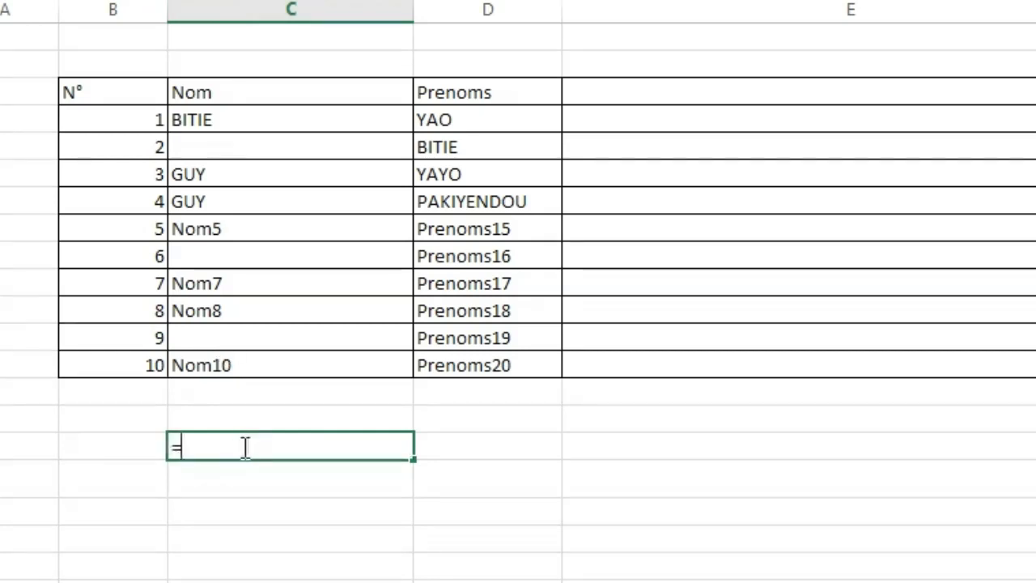
type("nbv")
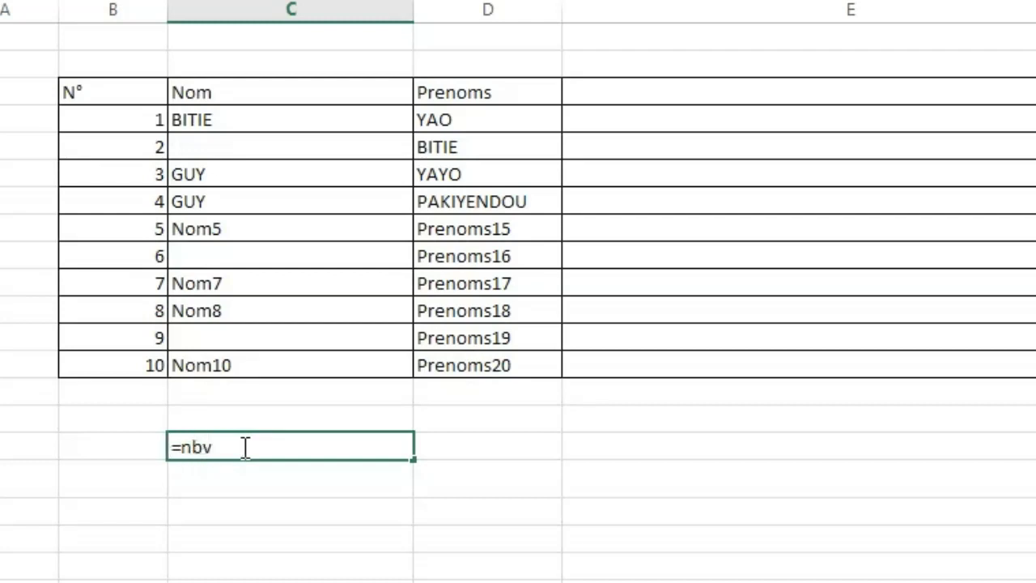
key("Tab")
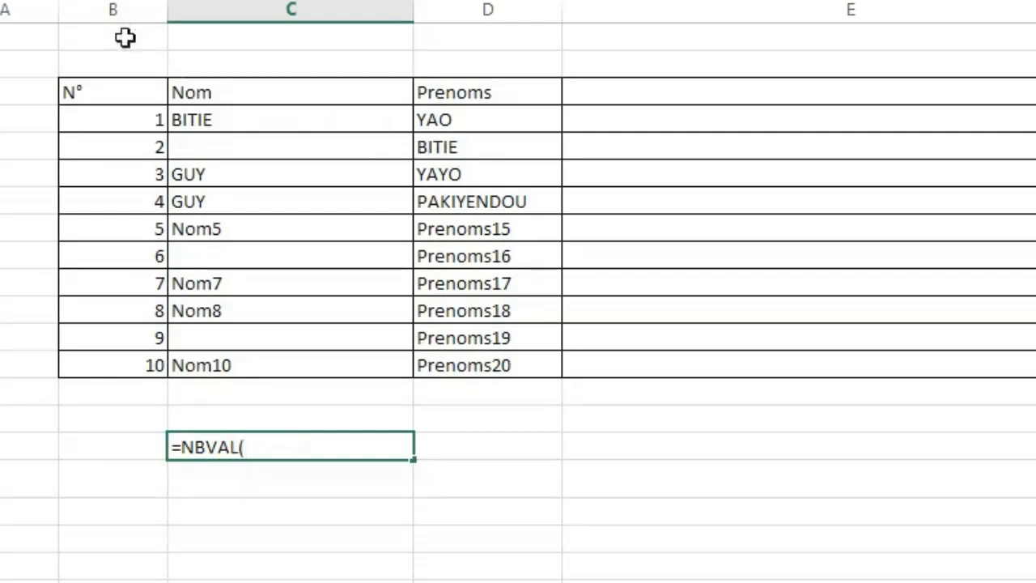
left_click(114, 9)
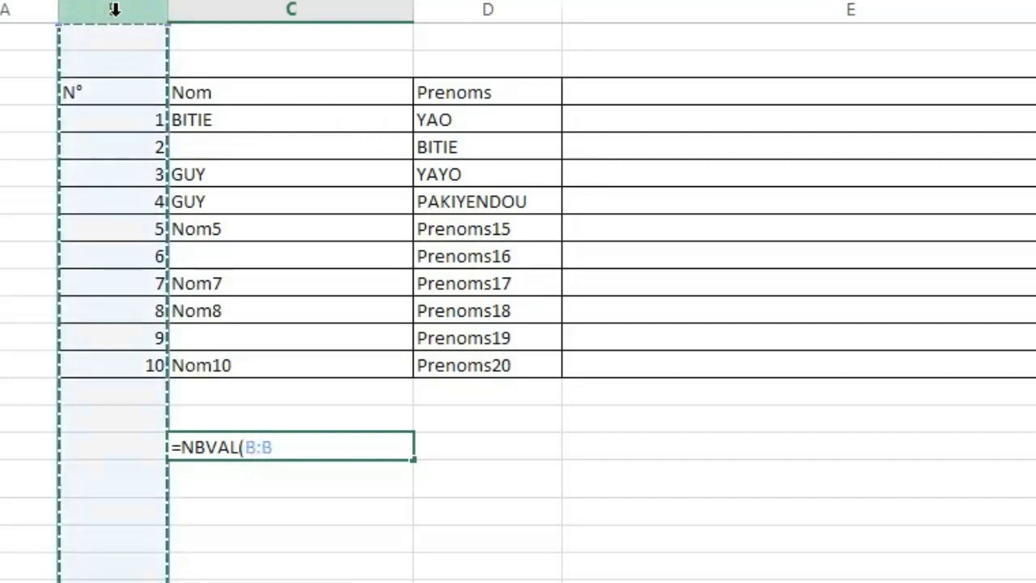
key("Return")
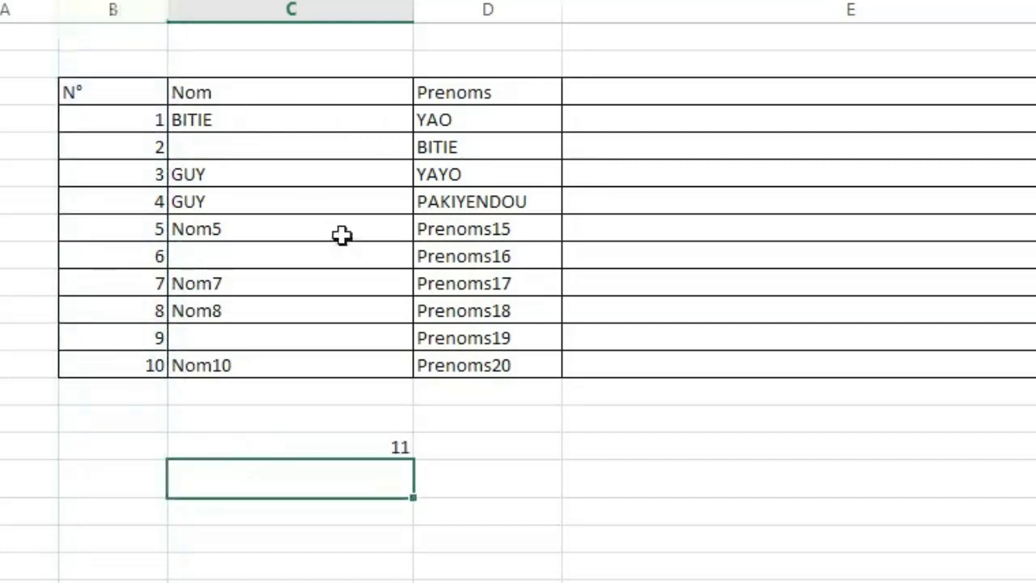
Delete the numbers 5, 3, 2 and 9 from the N° column to test the NBVAL formula.
left_click(361, 450)
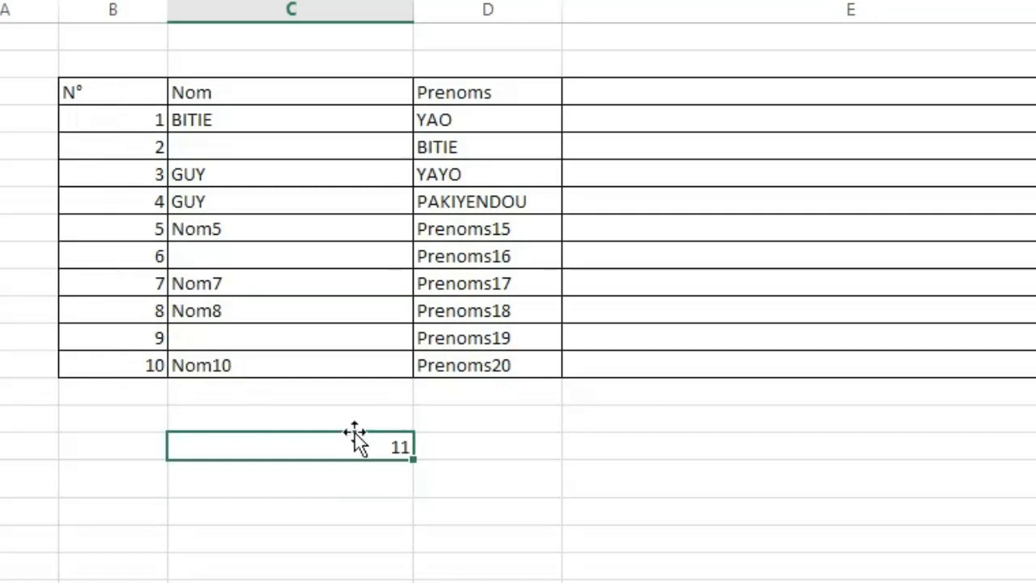
left_click(135, 225)
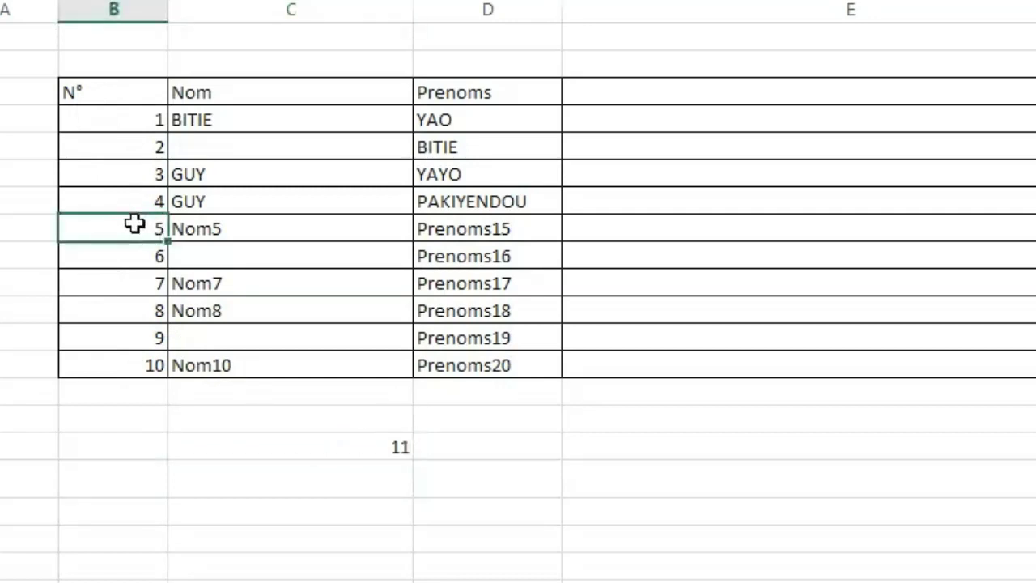
key("BackSpace")
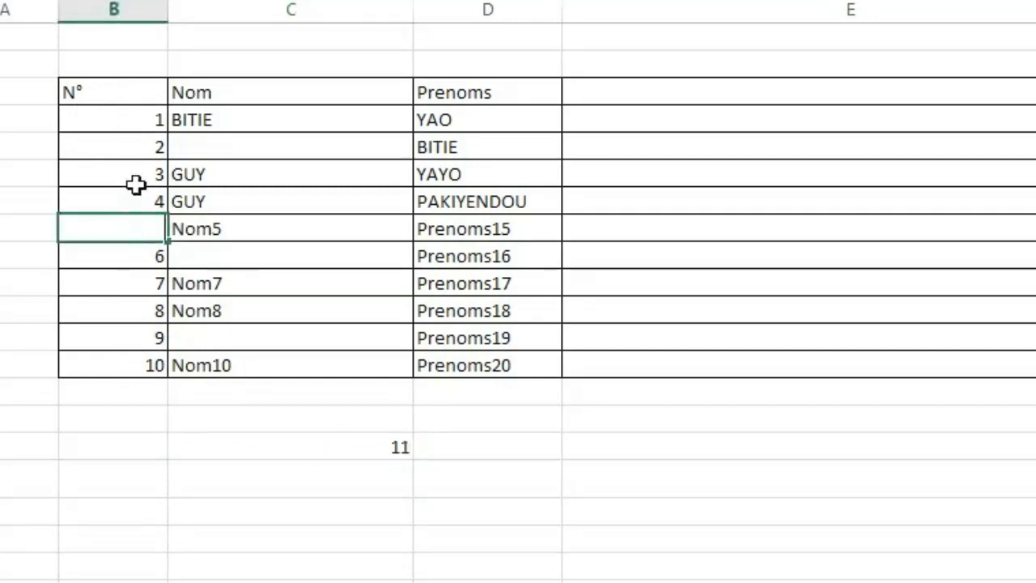
left_click(137, 186)
key("BackSpace")
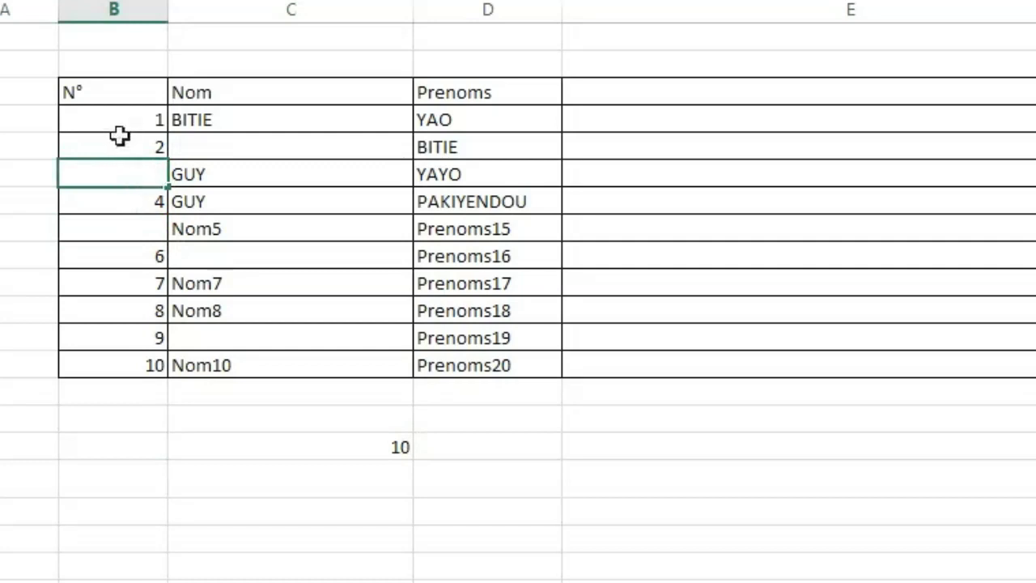
left_click(118, 135)
key("BackSpace")
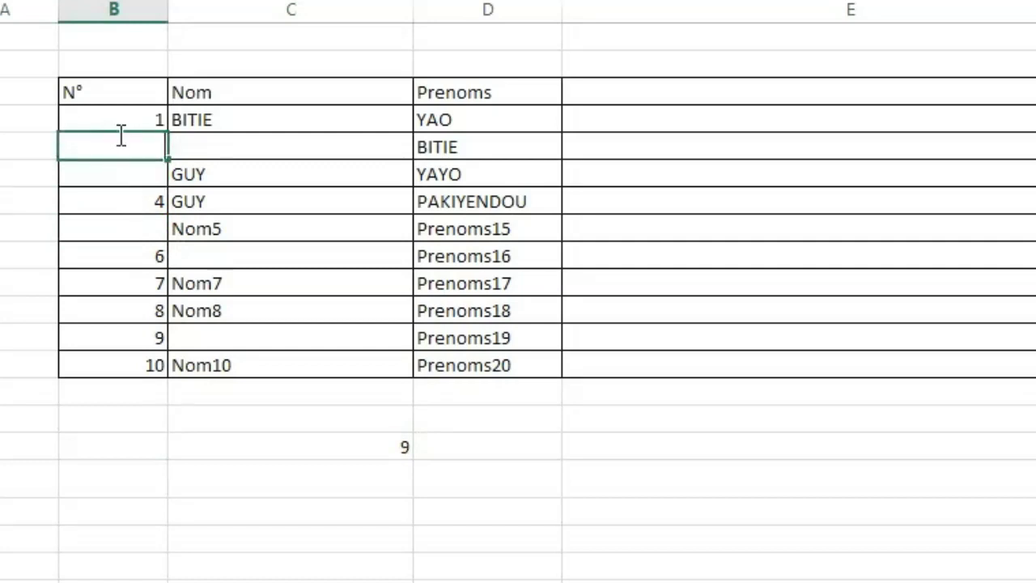
left_click(122, 345)
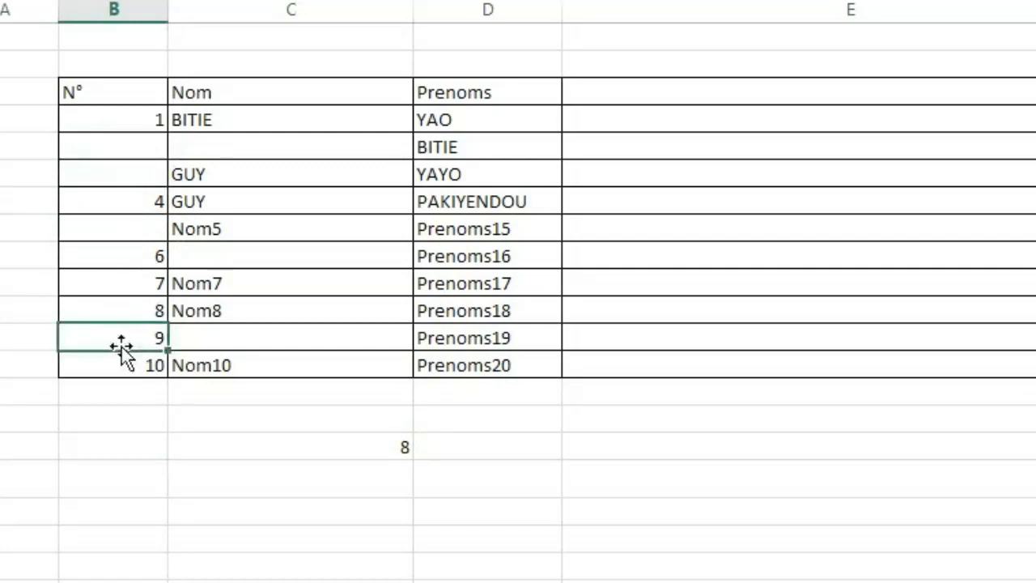
key("BackSpace")
left_click(264, 483)
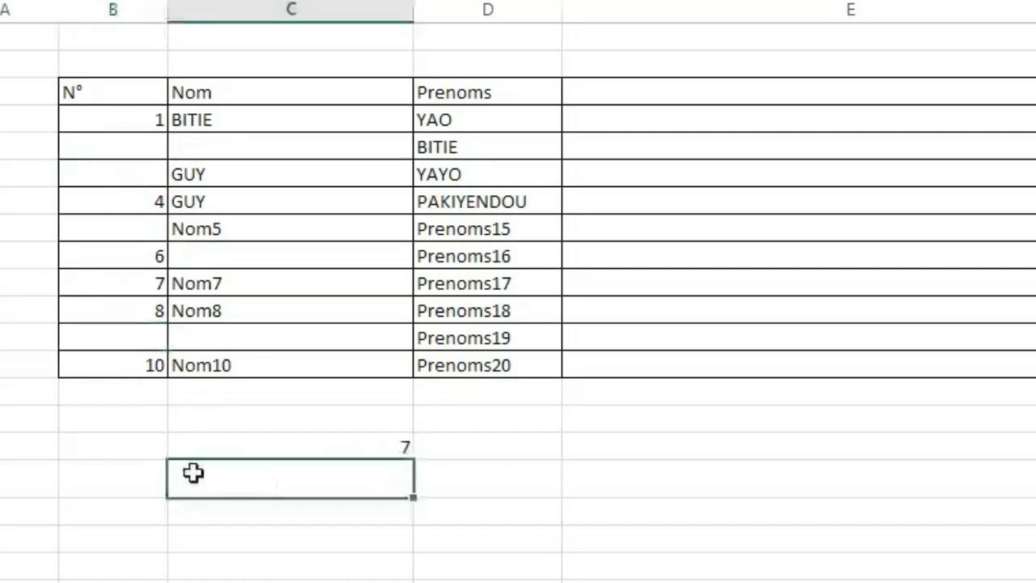
Fill column B below the table from B17 with e, d, r and a long run of further r entries, leaving B20 blank.
left_click(125, 465)
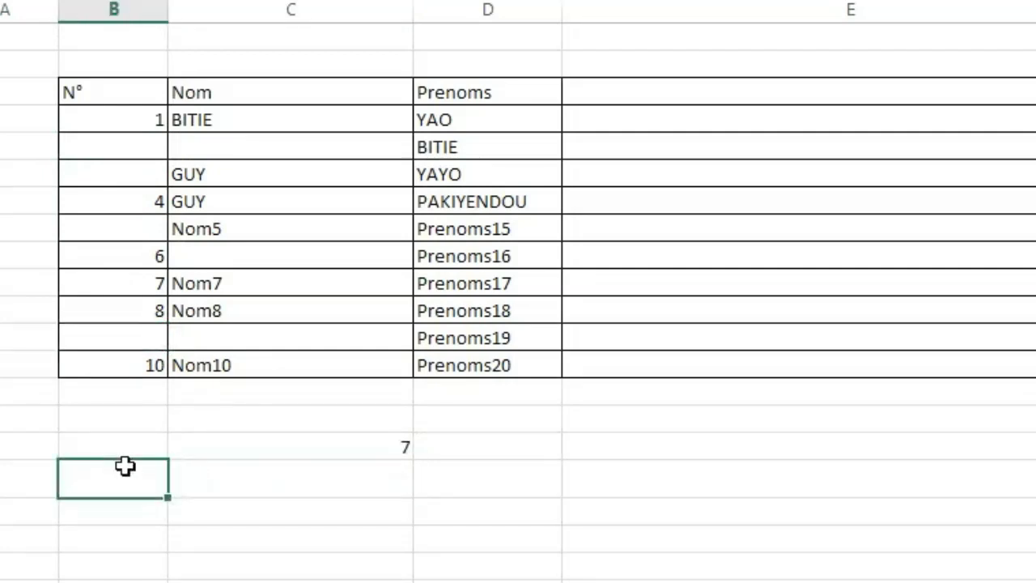
type("e")
key("Return")
type("d")
key("Return")
type("r")
key("Return")
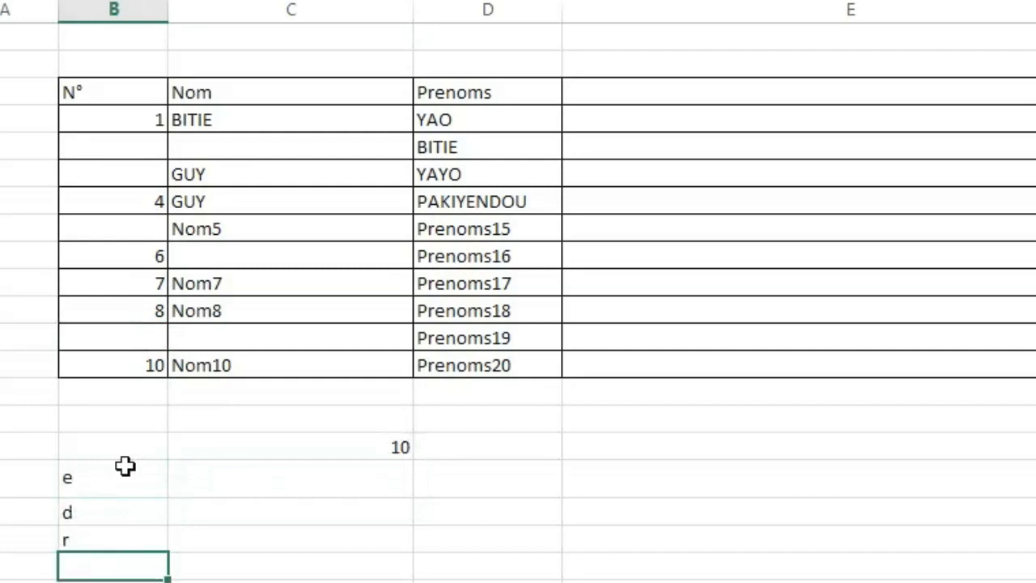
key("Return")
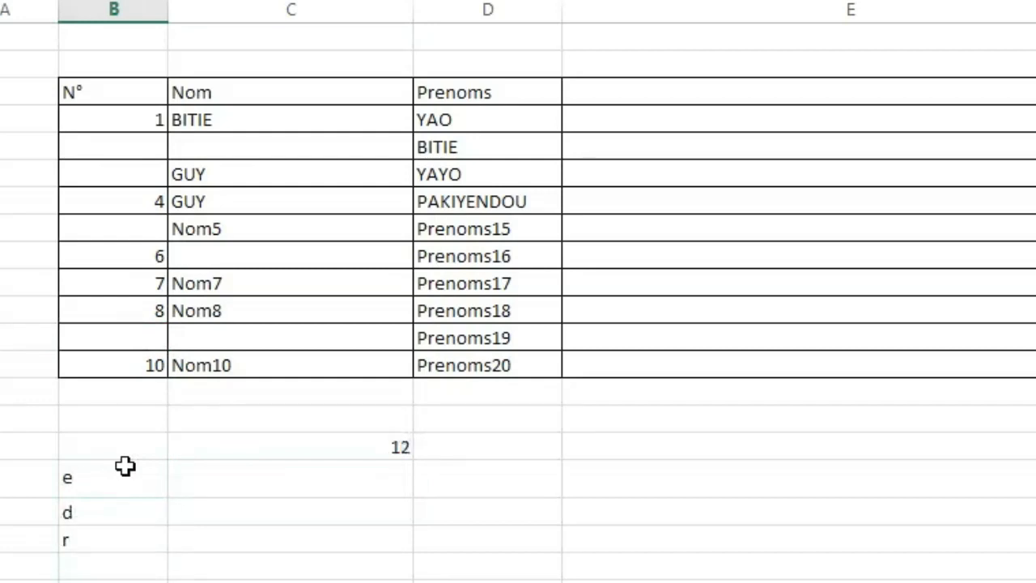
key("Return")
type("r")
key("Return")
type("r")
key("Return")
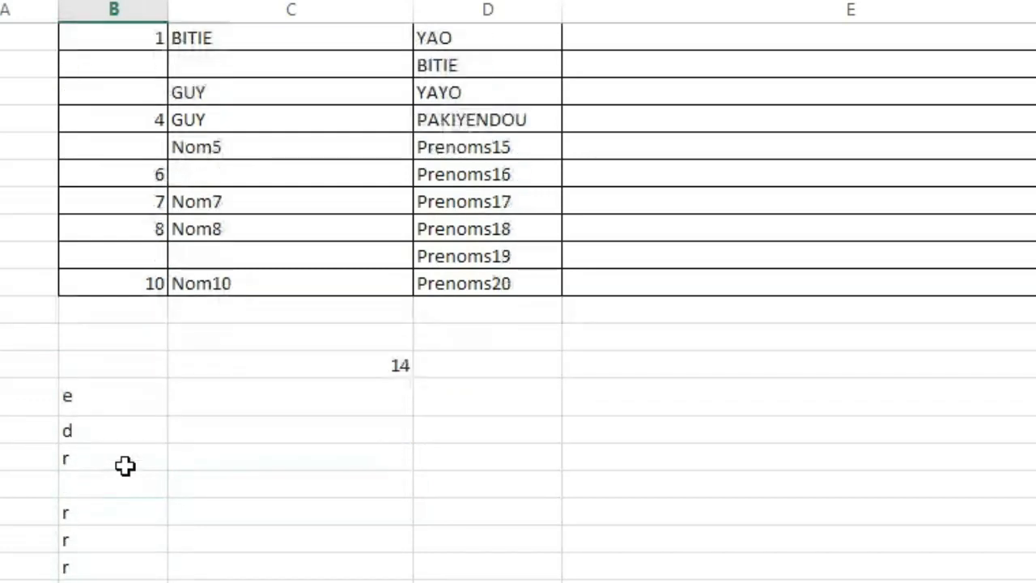
type("r")
key("Return")
type("r")
key("Return")
type("r r r r r r r r")
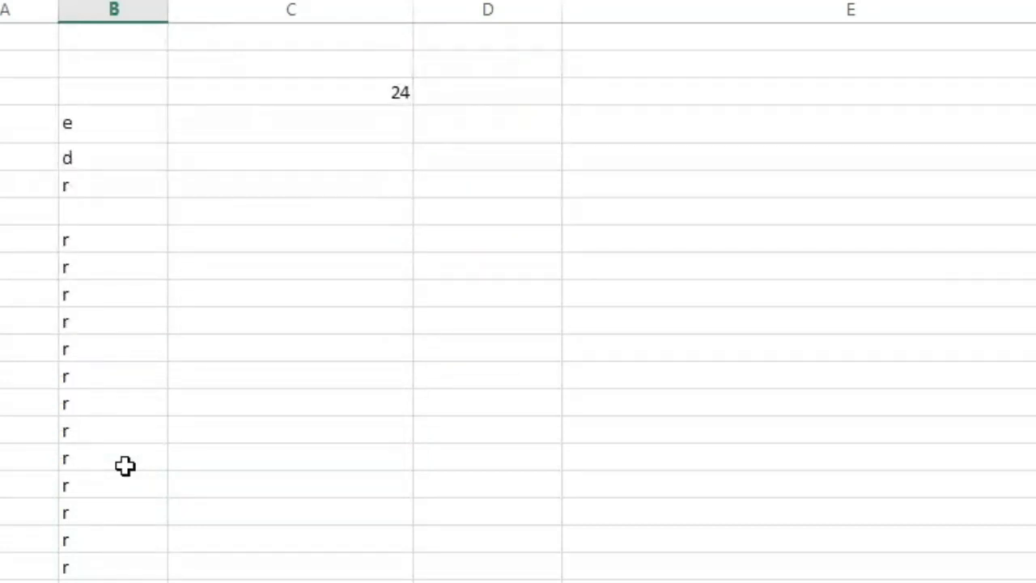
key("Up")
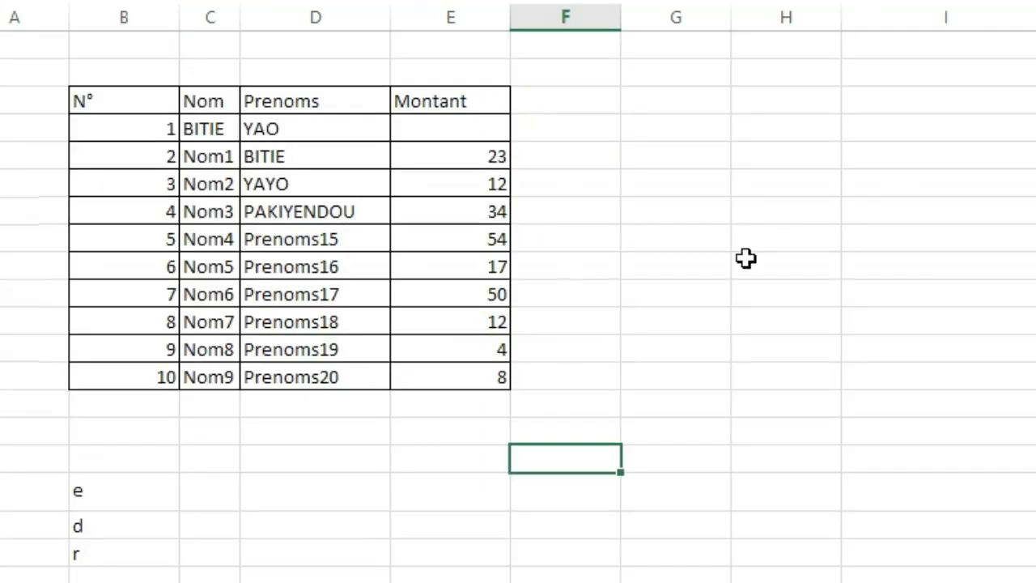
Set the Montant of row N° 1 to 6.
left_click(747, 259)
left_click(604, 155)
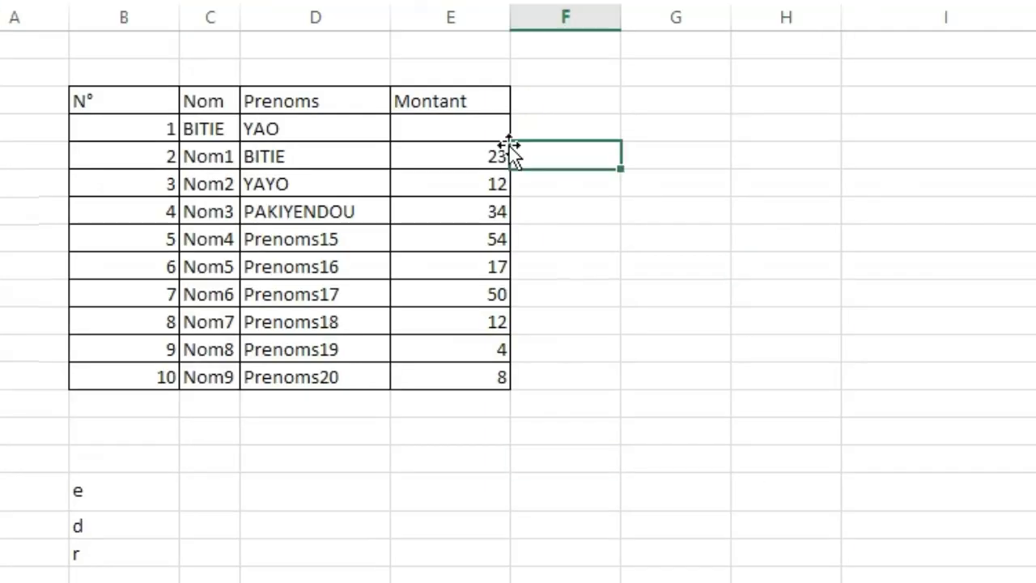
left_click(465, 125)
type("6")
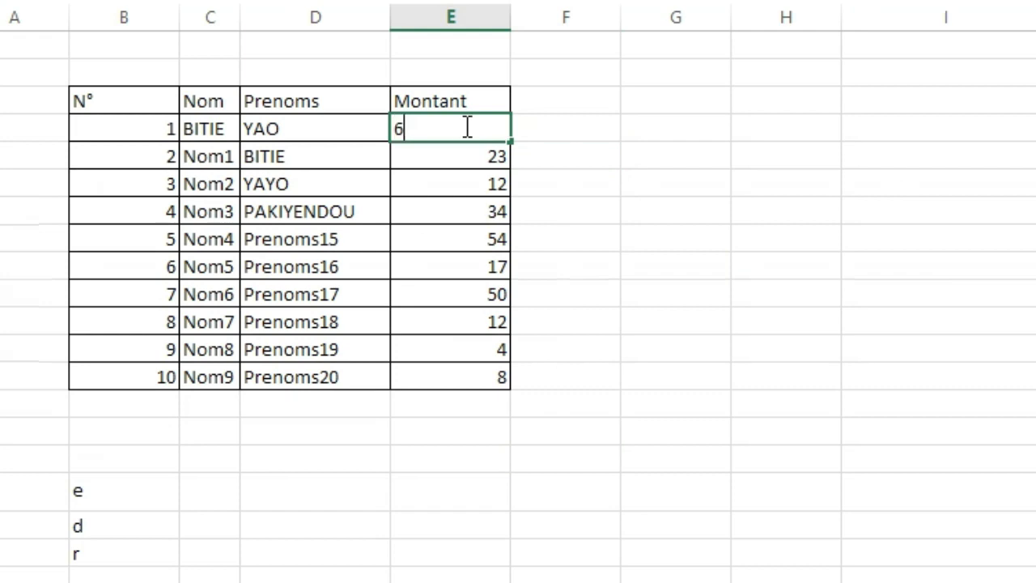
left_click_drag(467, 455, 460, 432)
Enter =MAX(E4:E13) in E15, below the Montant column.
left_click(460, 433)
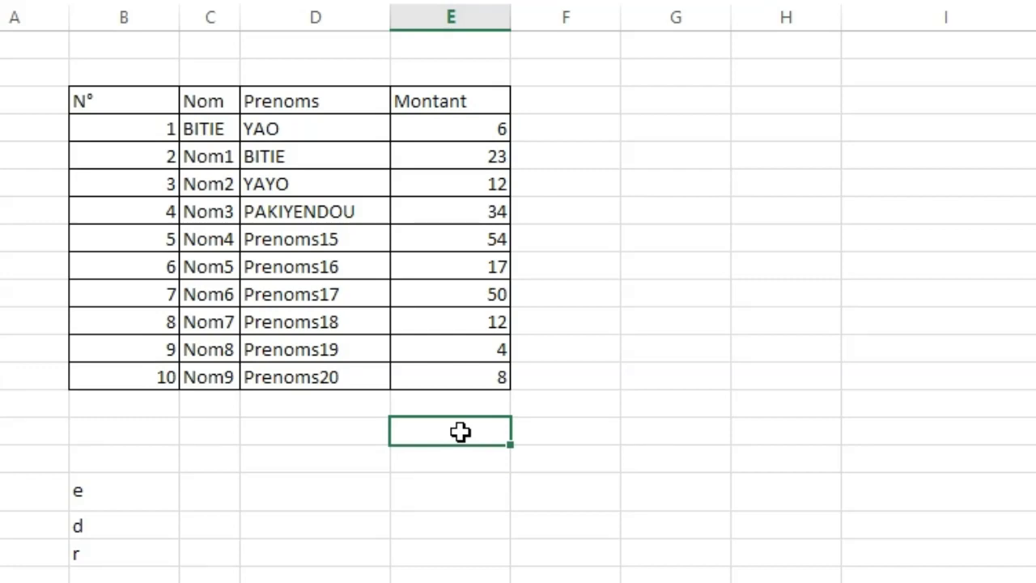
type("=")
type("max")
key("Tab")
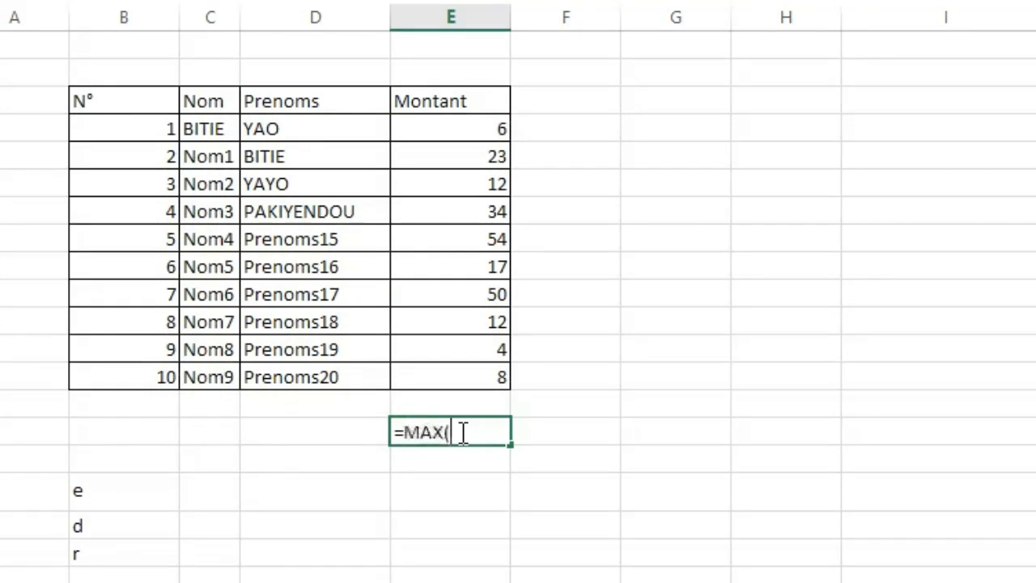
left_click(451, 128)
left_click_drag(451, 128, 465, 381)
key("Return")
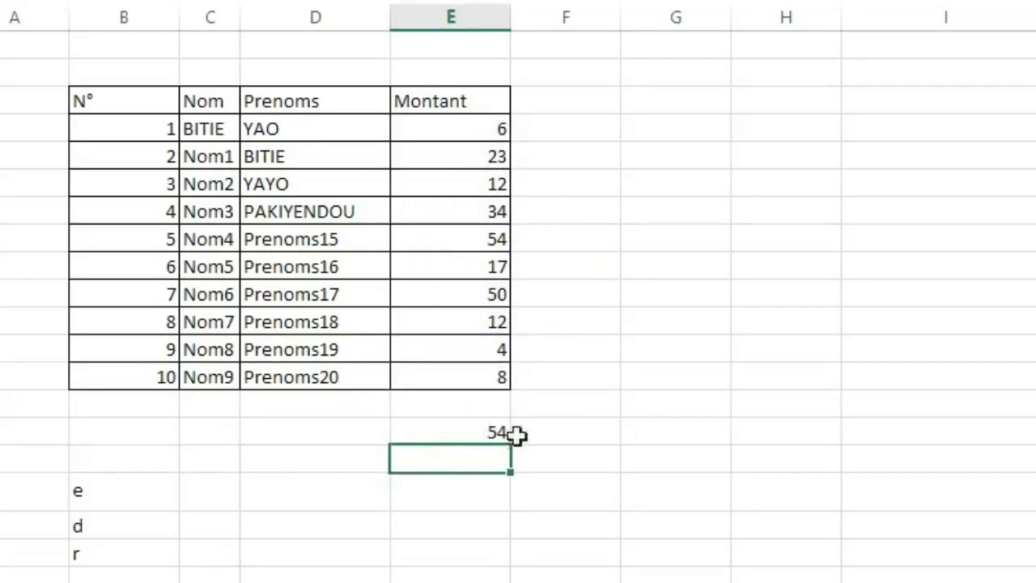
Change the Montant of row N° 4 to 70 to test the MAX formula.
left_click(463, 212)
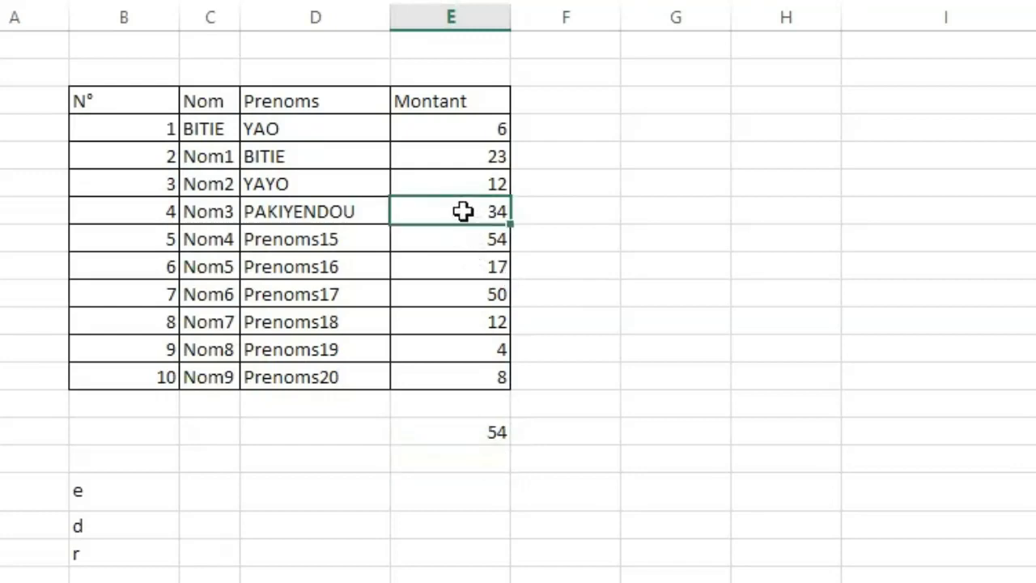
type("70")
left_click(730, 416)
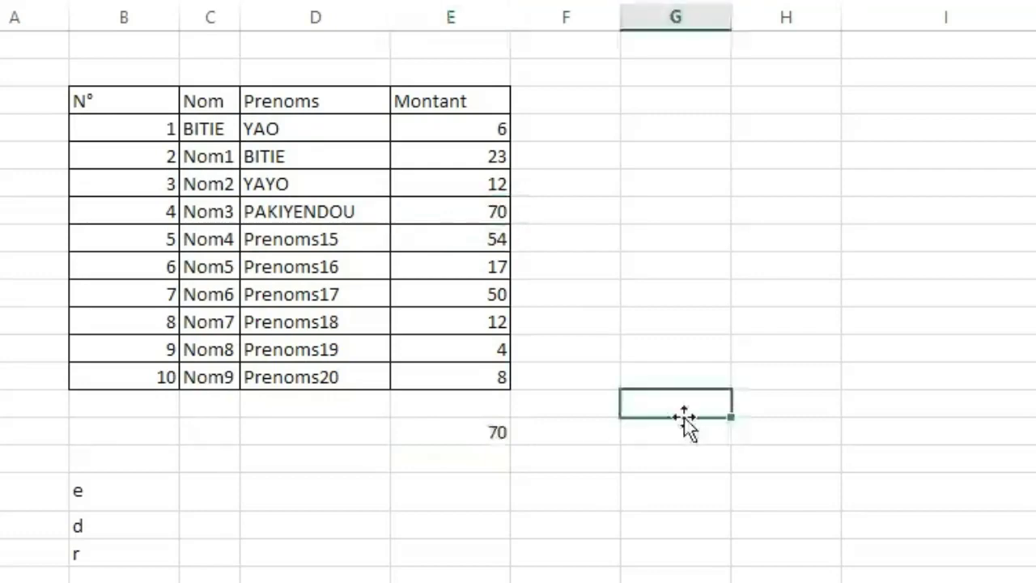
Replace MAX with MIN in the E15 formula, keeping the range E4:E13.
double_click(484, 437)
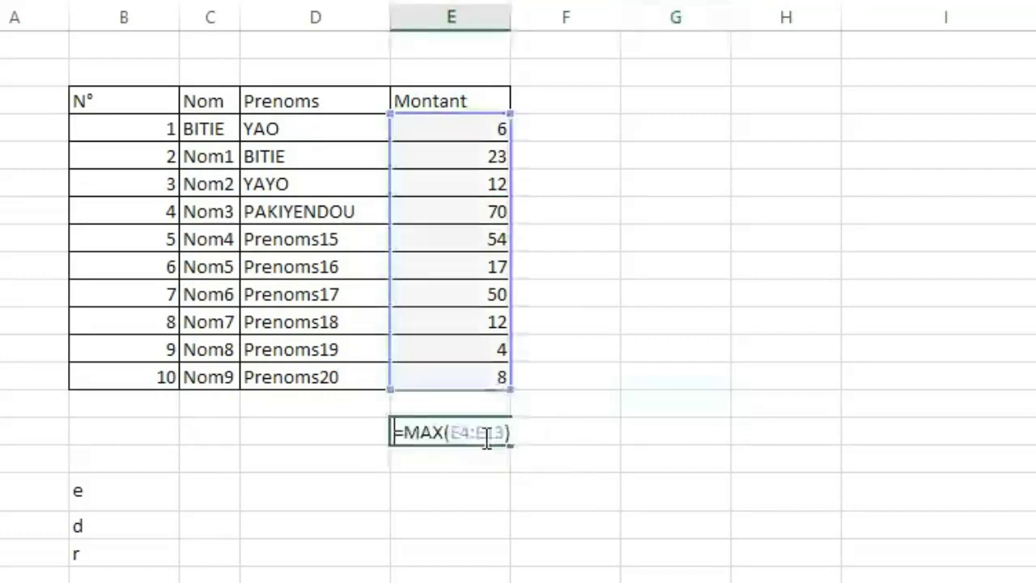
double_click(428, 432)
type("MIN")
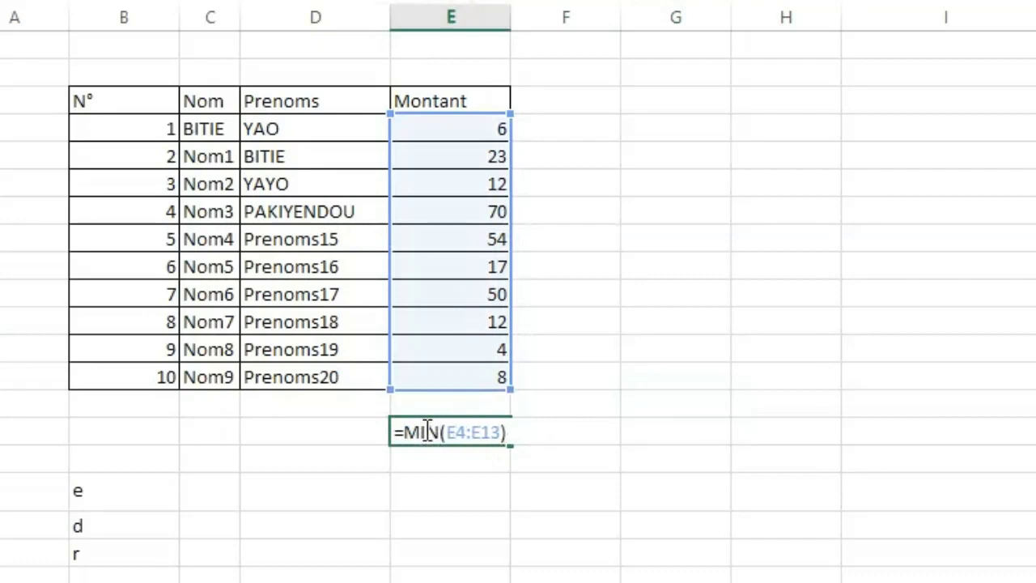
key("Return")
left_click(835, 451)
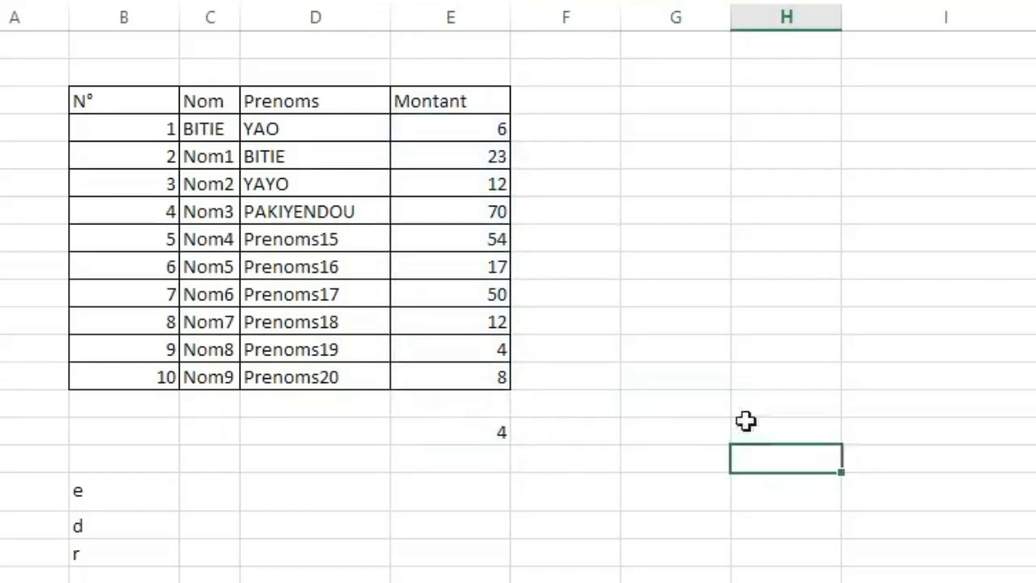
left_click(690, 415)
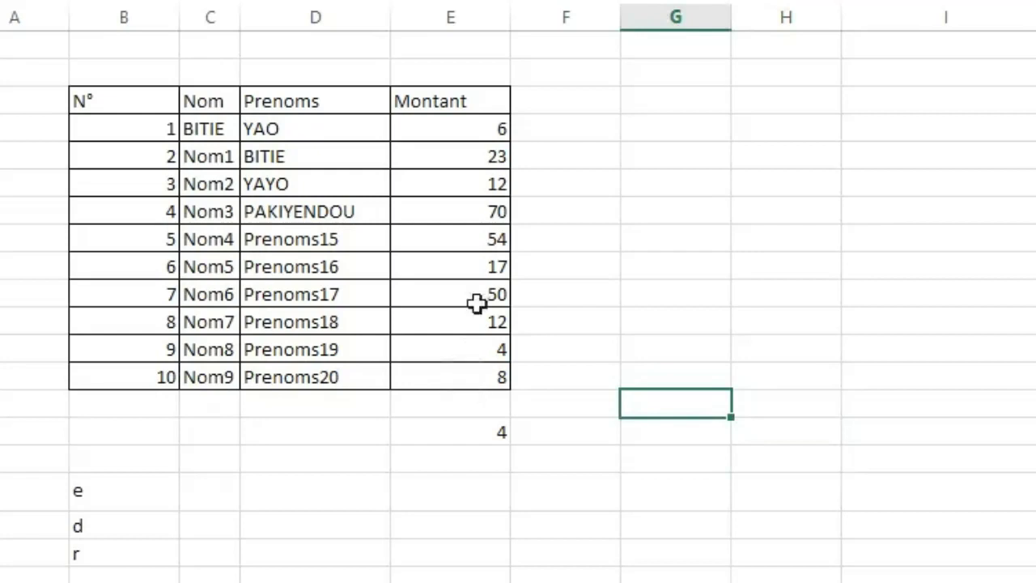
left_click(472, 266)
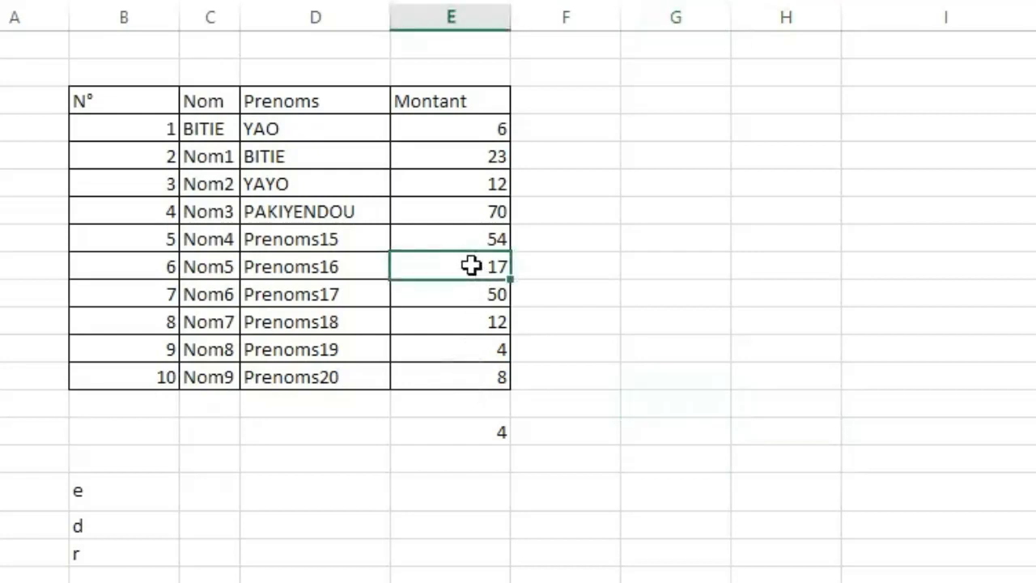
Set the Montant of row N° 6 to 1 to test the MIN formula.
double_click(472, 266)
key("BackSpace")
left_click(778, 434)
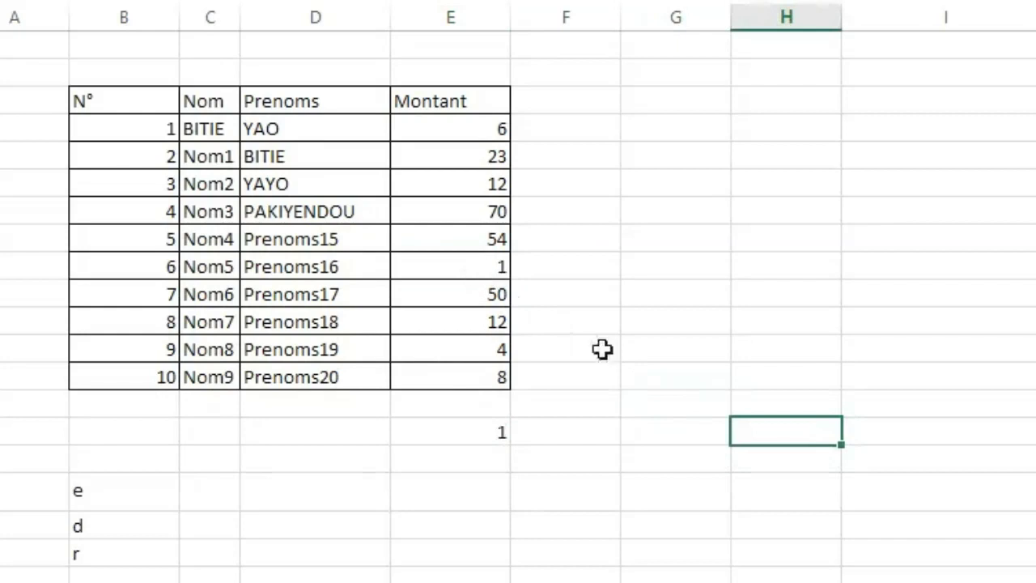
Replace MIN with MOYENNE in the E15 formula, keeping the range E4:E13.
double_click(483, 433)
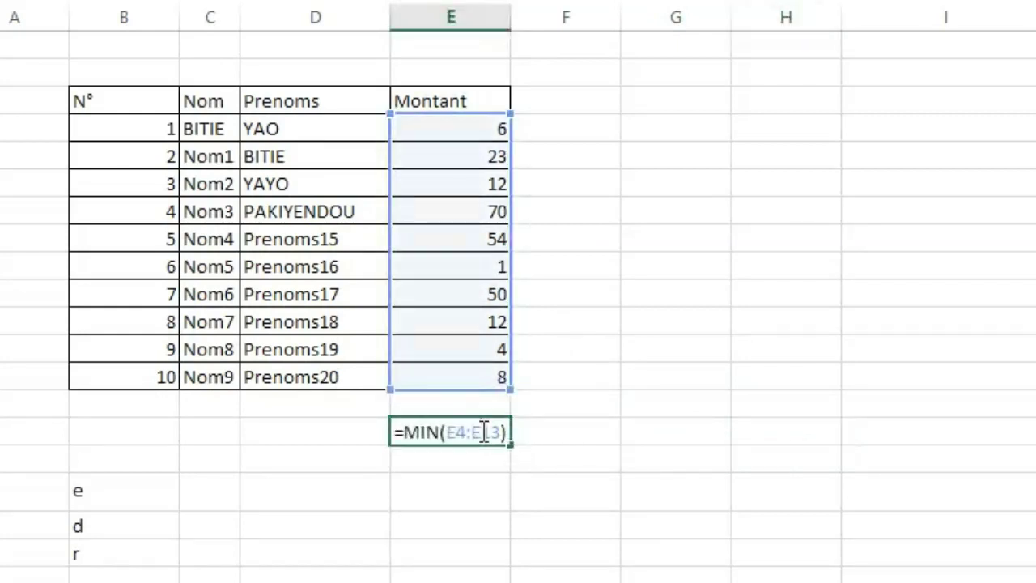
double_click(421, 435)
type("MO")
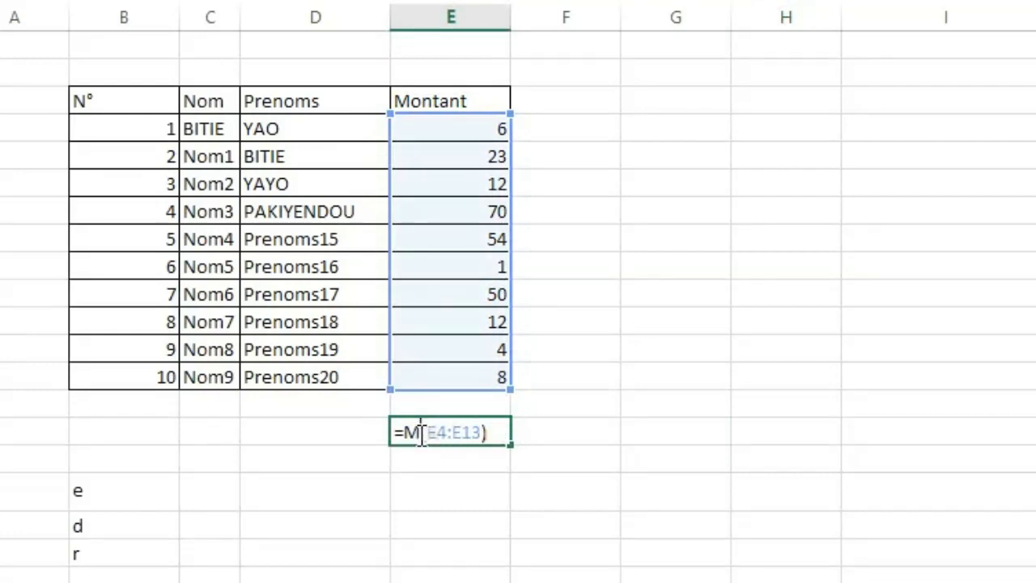
type("YENNE")
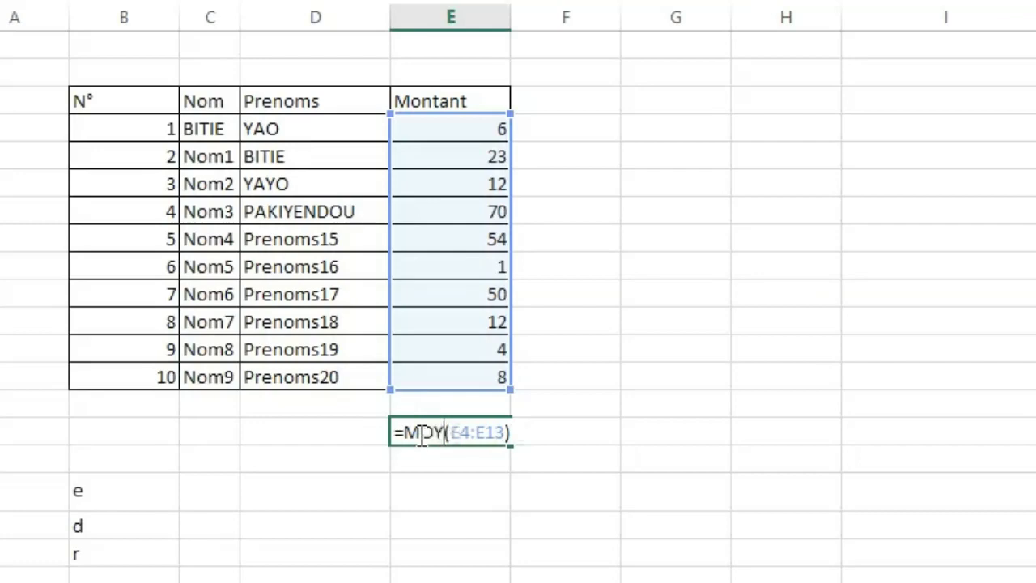
key("Return")
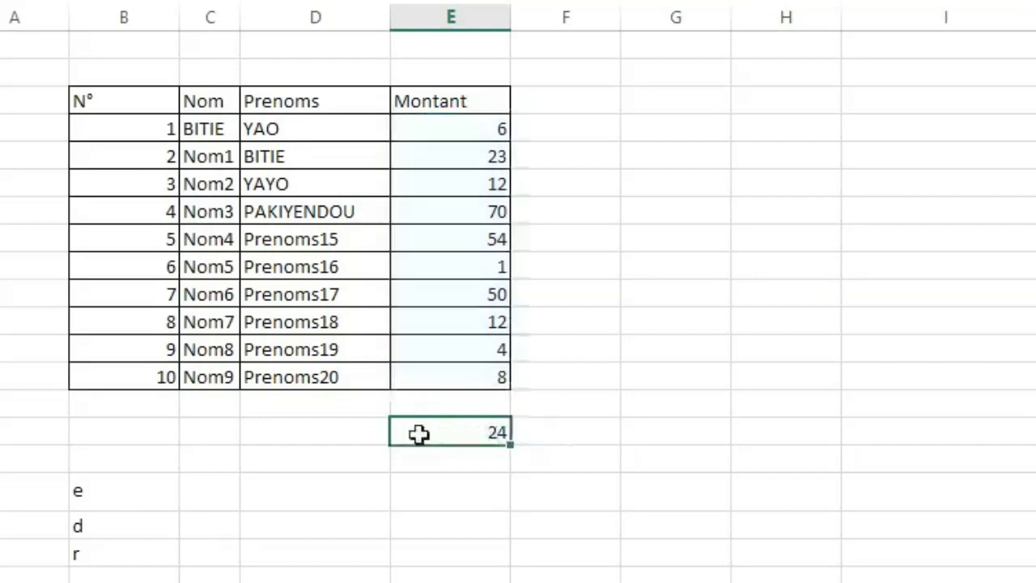
left_click(883, 420)
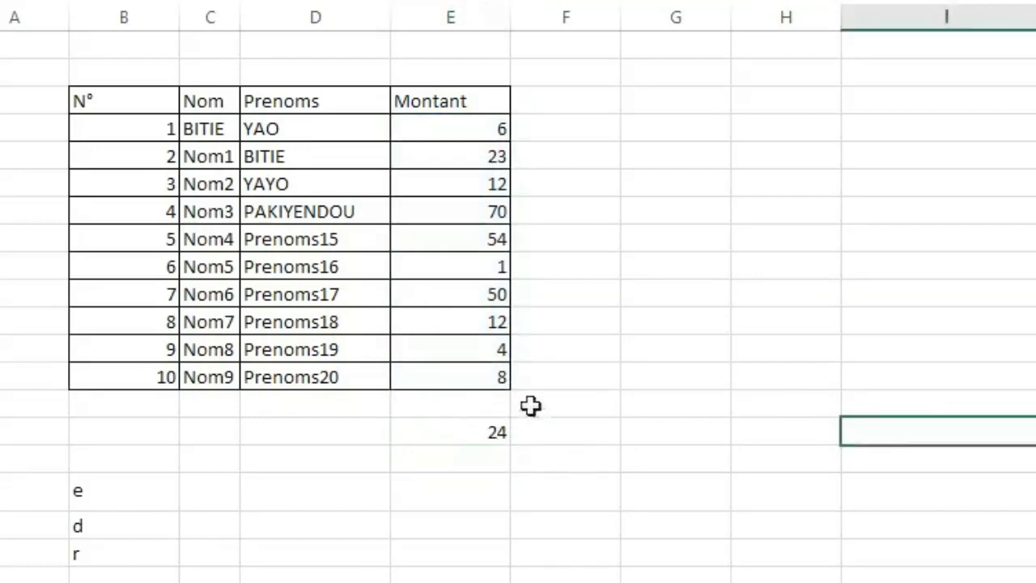
left_click(493, 434)
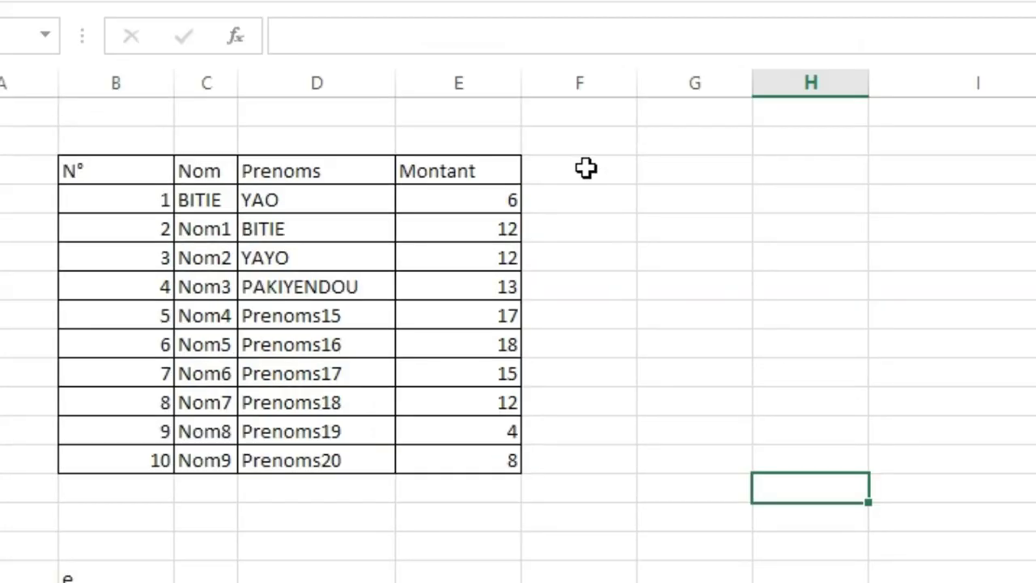
Add the header Rang in F3, beside the Montant header.
left_click(586, 167)
type("Rang")
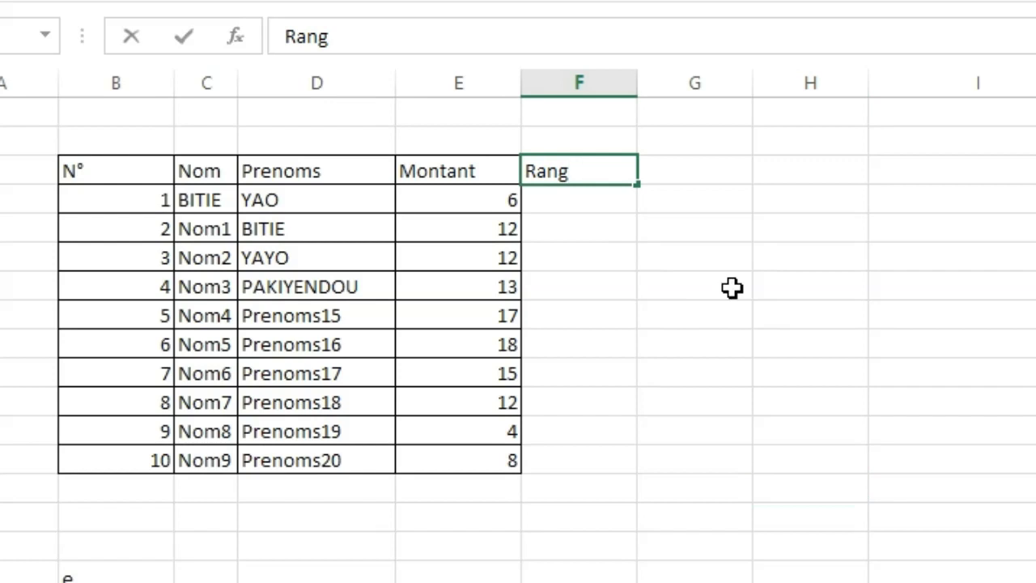
left_click(861, 344)
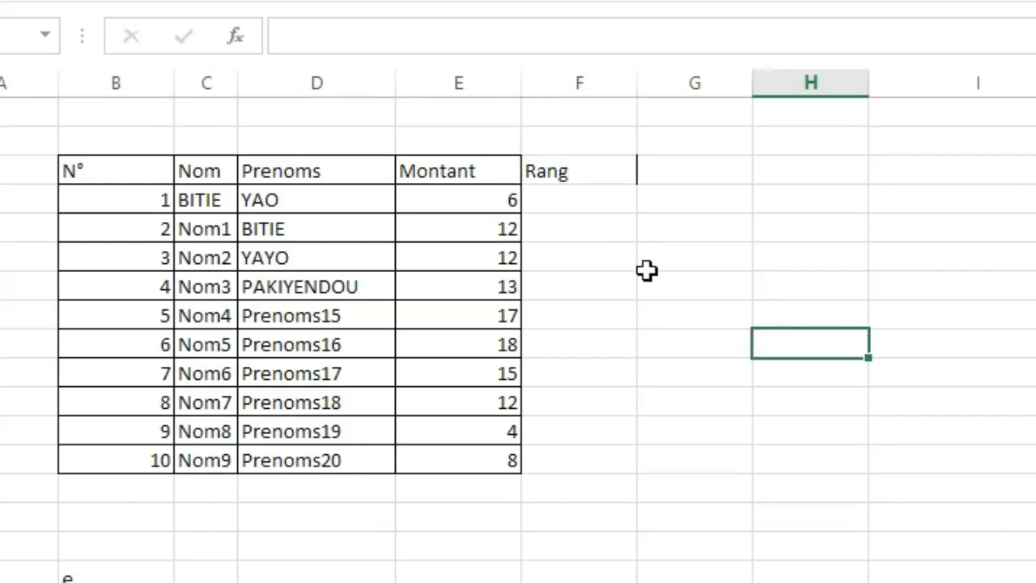
Enter =RANG(E4;E4:E13;0) in F4 to rank the first Montant in descending order.
left_click(558, 209)
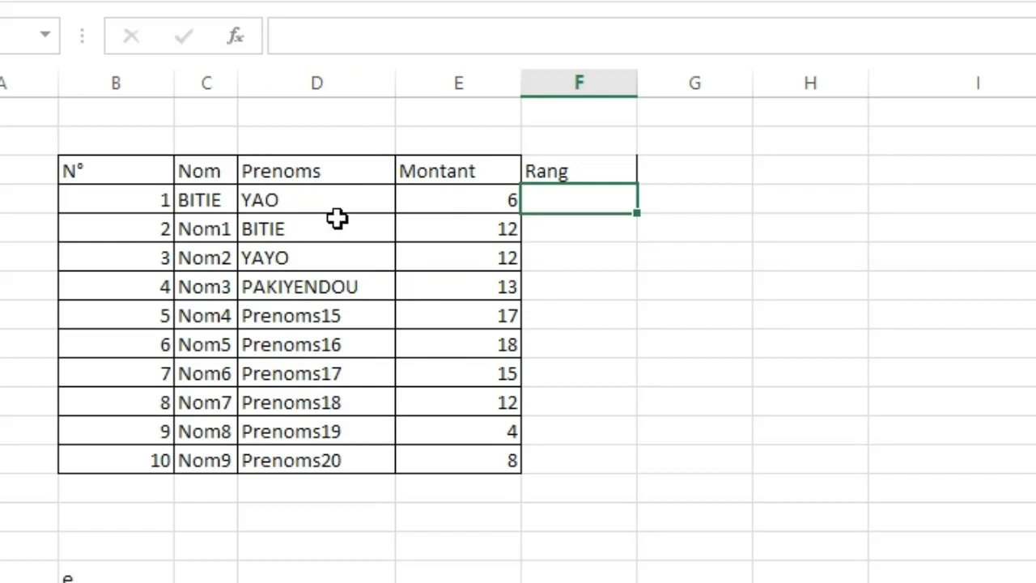
type("=")
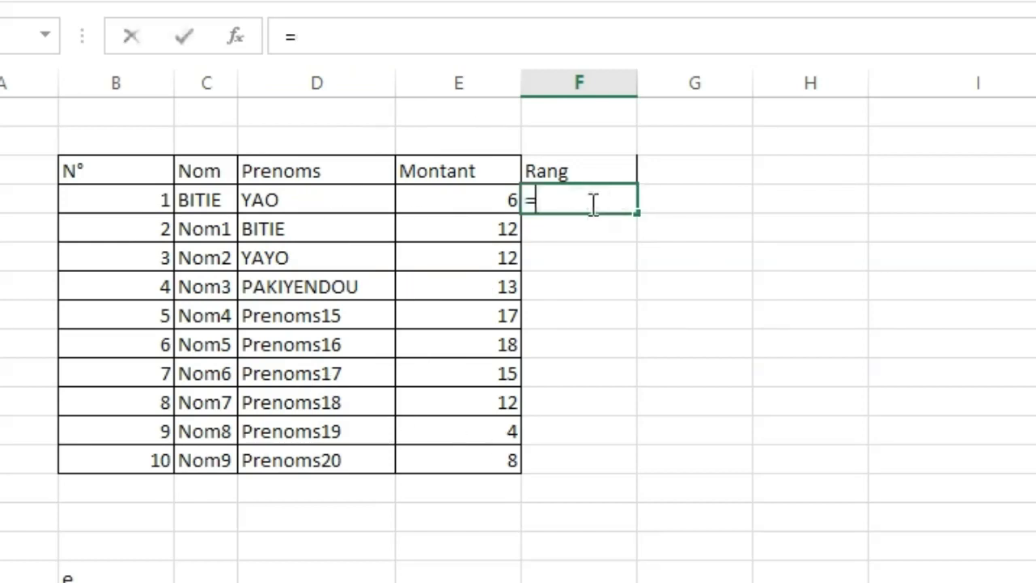
type("ran")
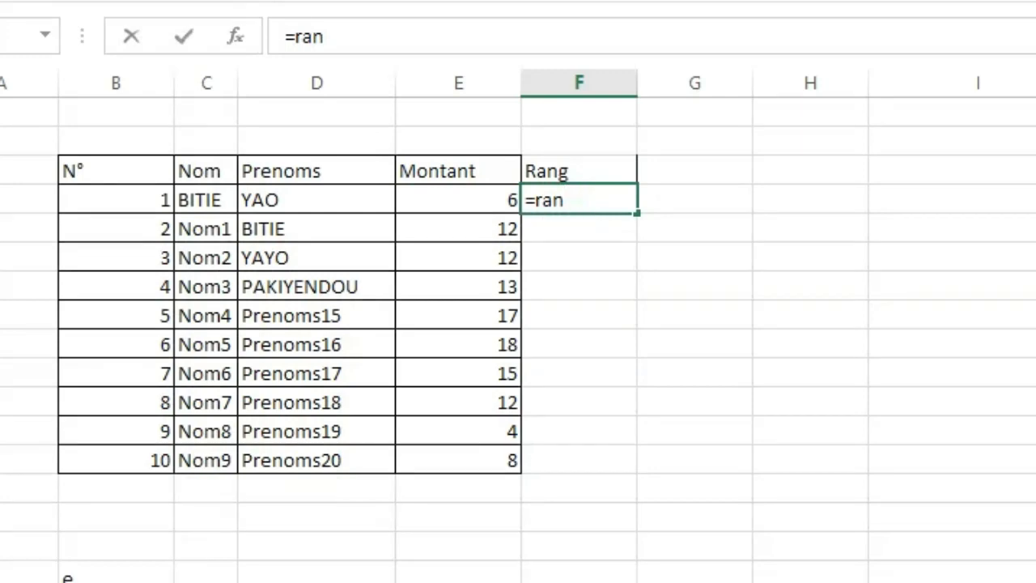
key("Tab")
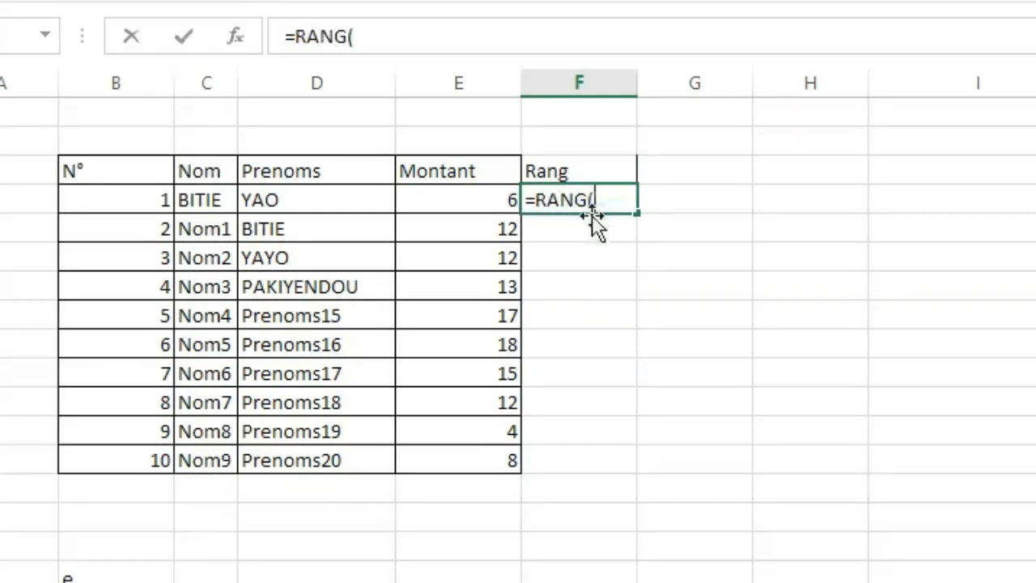
left_click(482, 202)
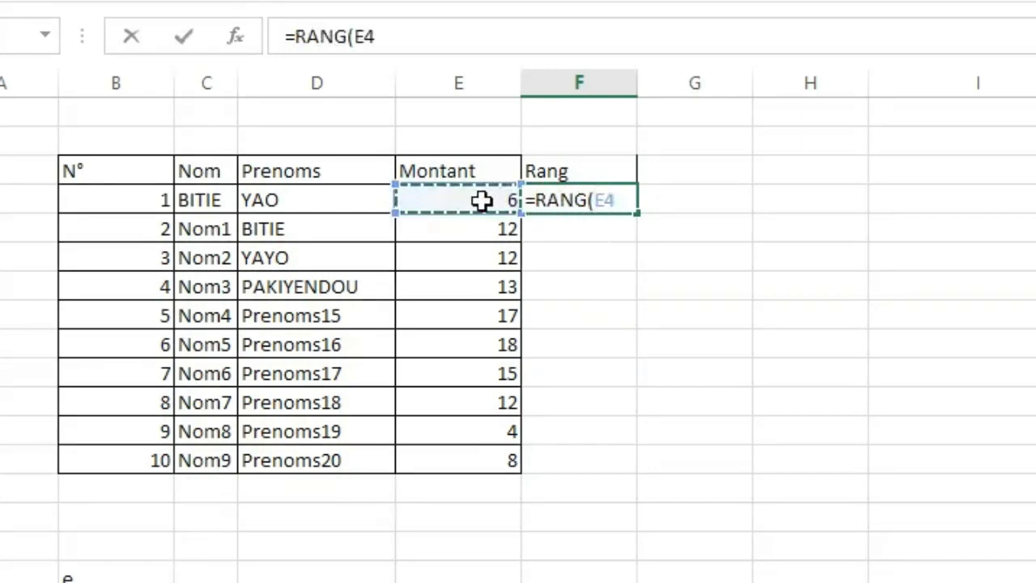
type(";")
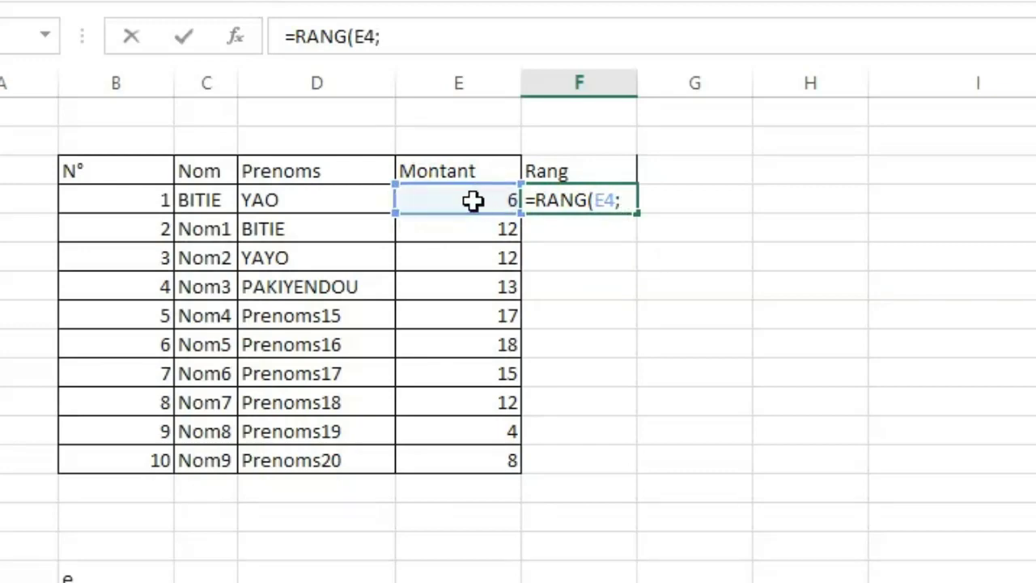
left_click_drag(476, 202, 476, 460)
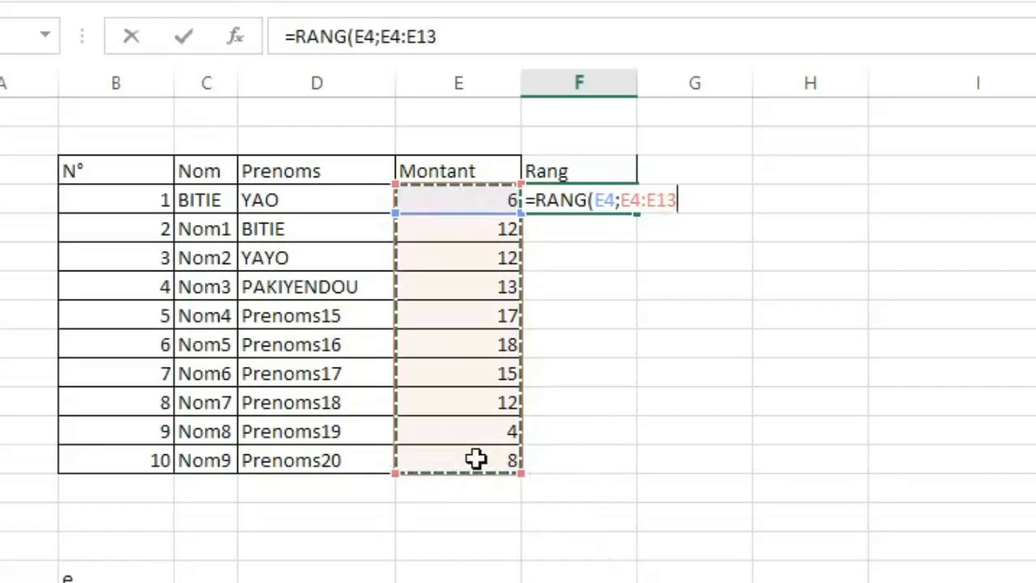
type(";")
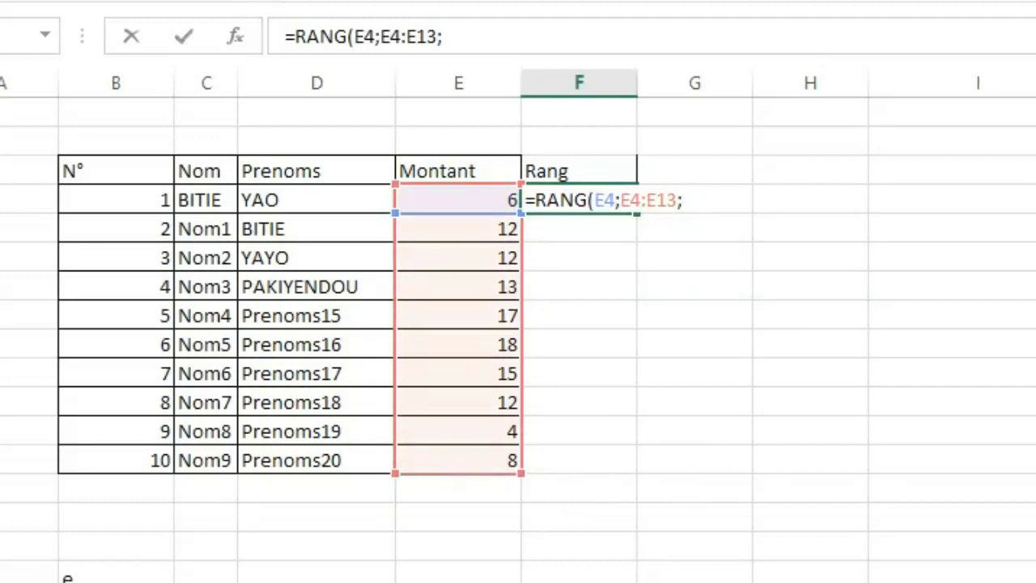
type("0")
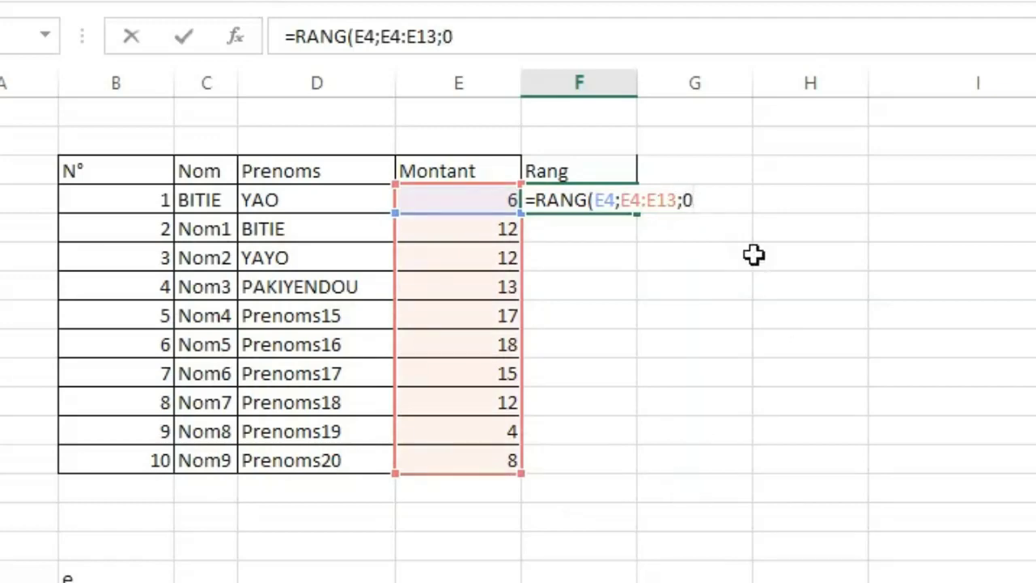
type(")")
key("Return")
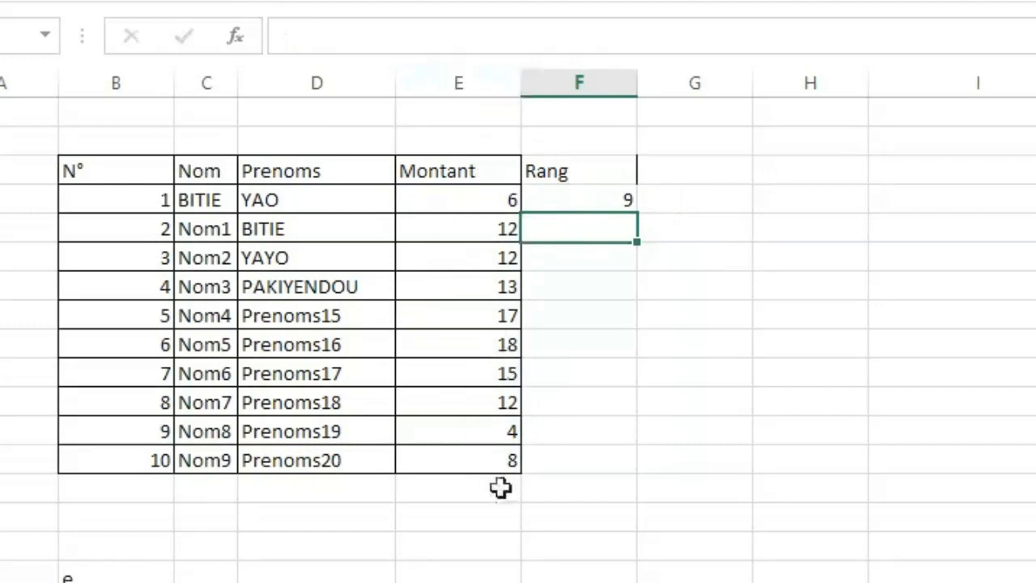
Copy the F4 formula with relative references down to F13 and check the ranges in the copied formulas.
left_click(570, 202)
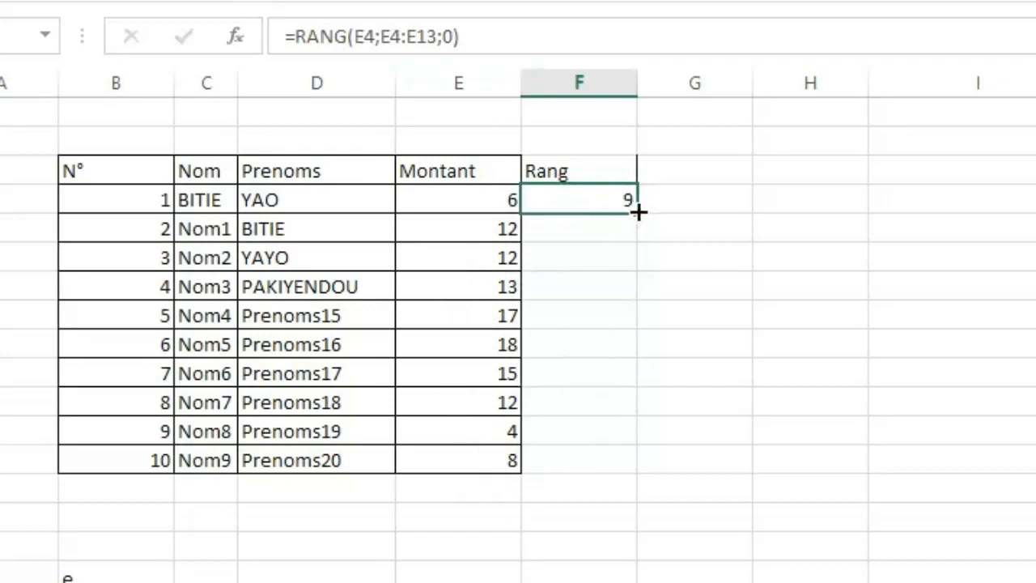
left_click_drag(638, 211, 629, 460)
double_click(583, 460)
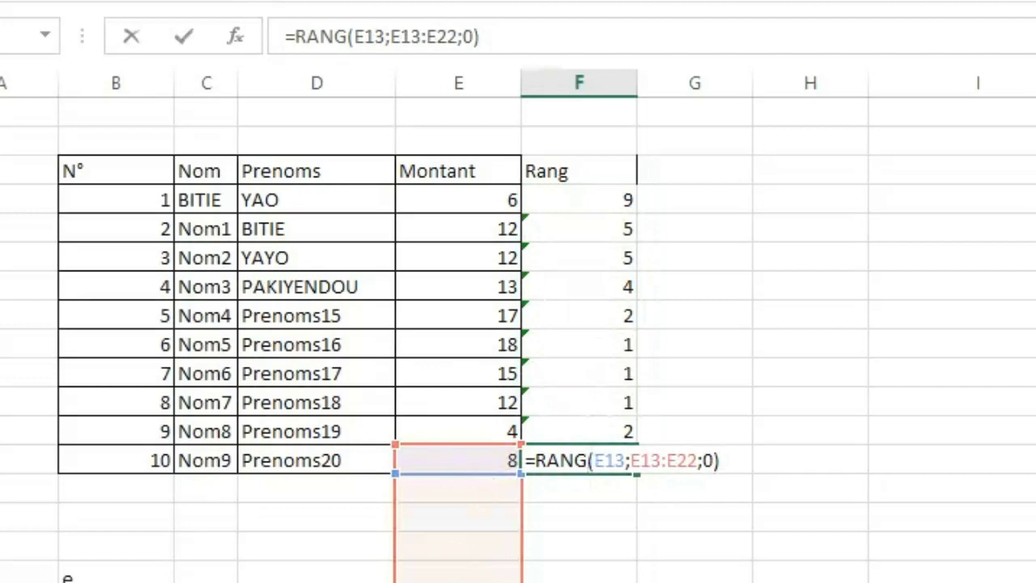
key("Return")
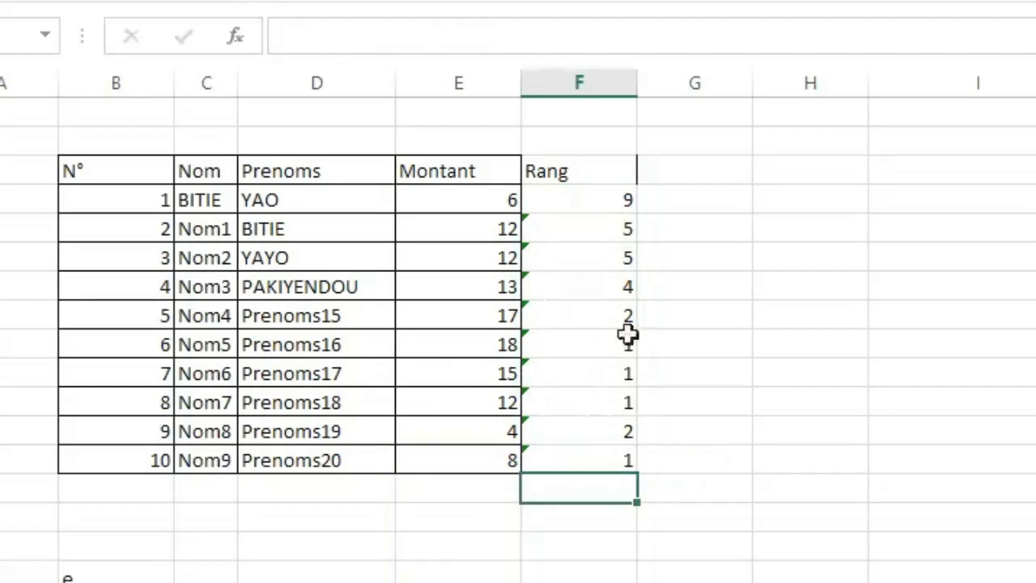
left_click(589, 205)
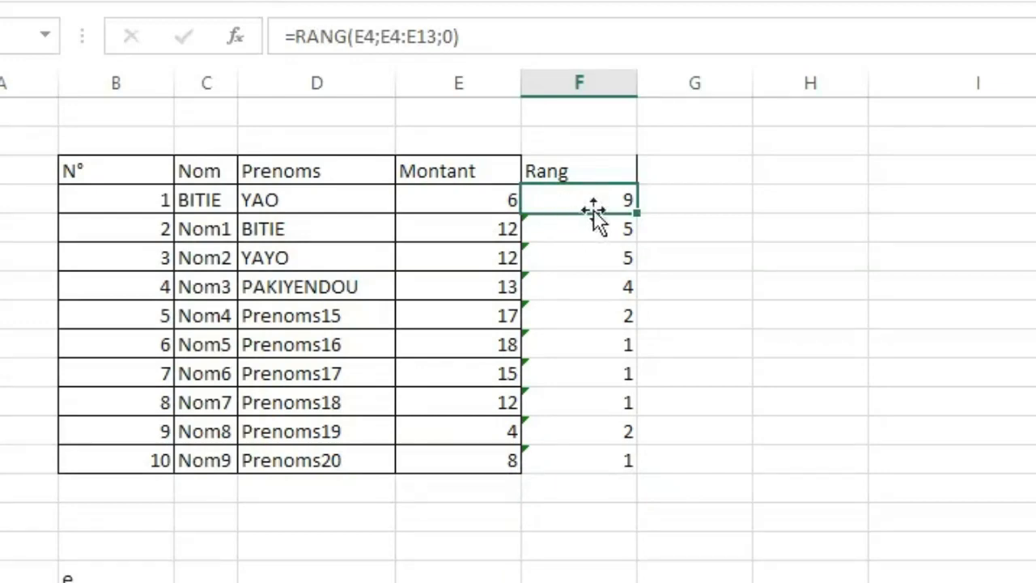
left_click(565, 229)
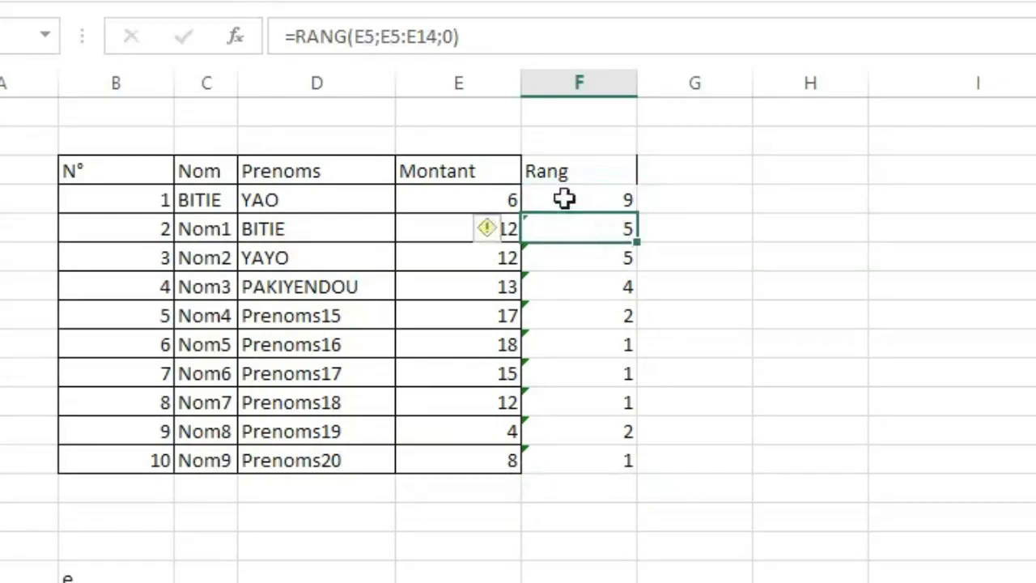
Make the range absolute in the F4 formula so it reads =RANG(E4;$E$4:$E$13;0).
double_click(564, 200)
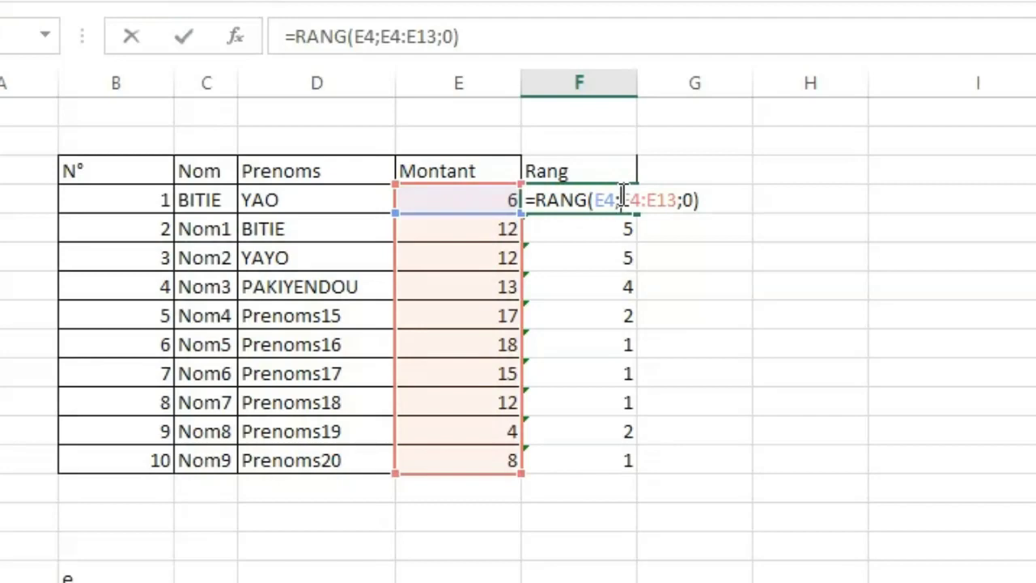
type("$")
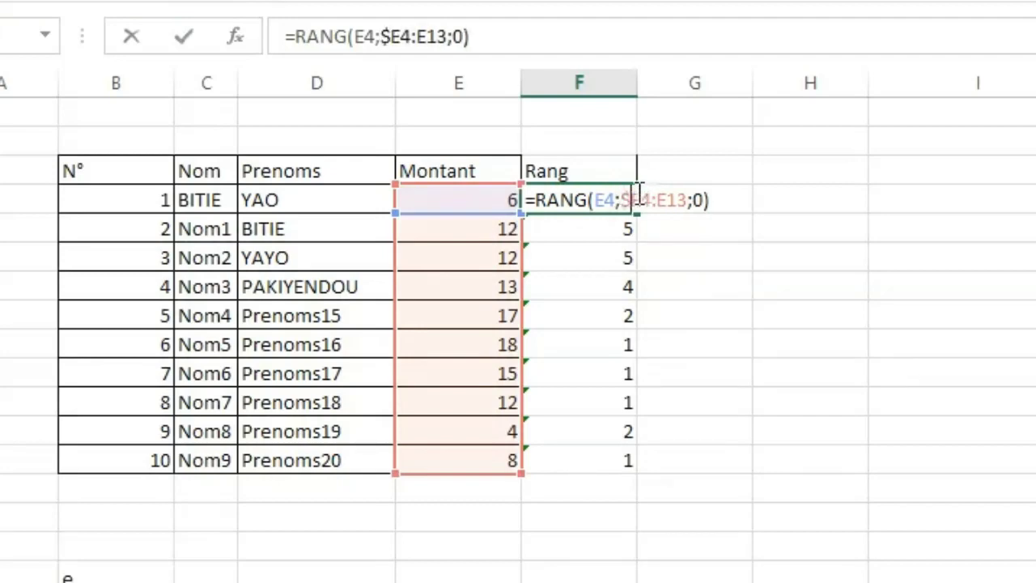
left_click(642, 200)
type("$")
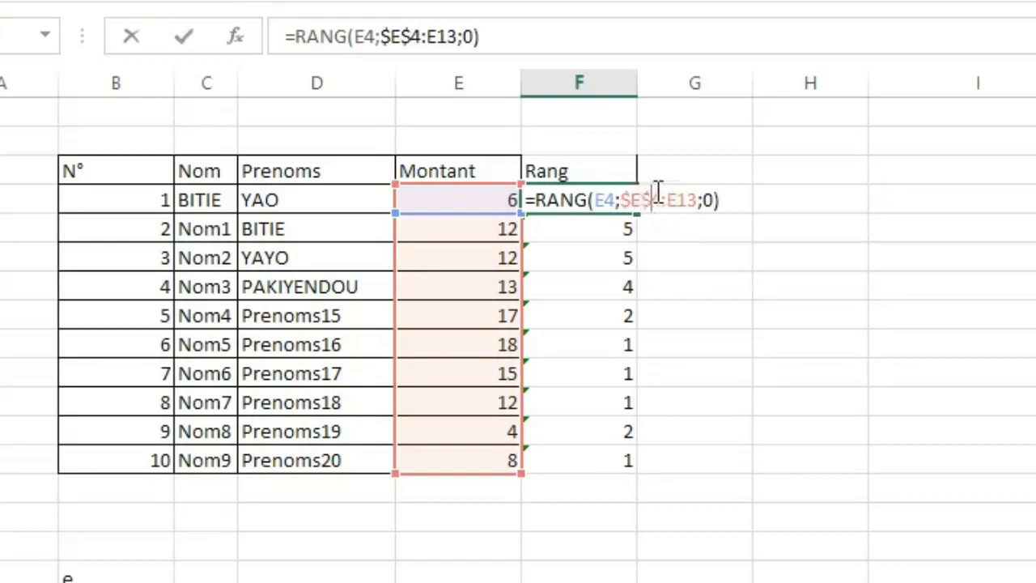
left_click(668, 200)
type("$E")
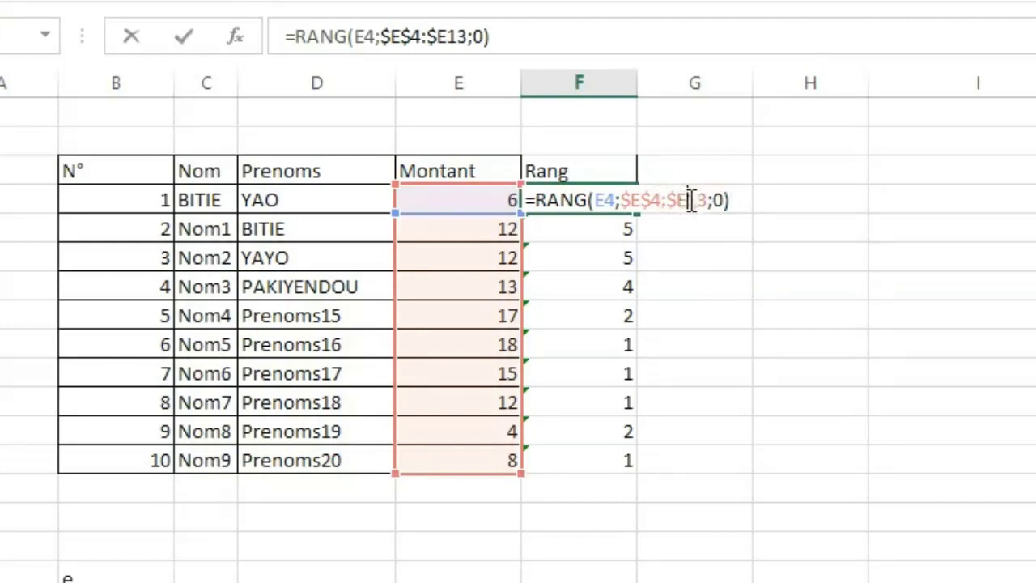
type("$")
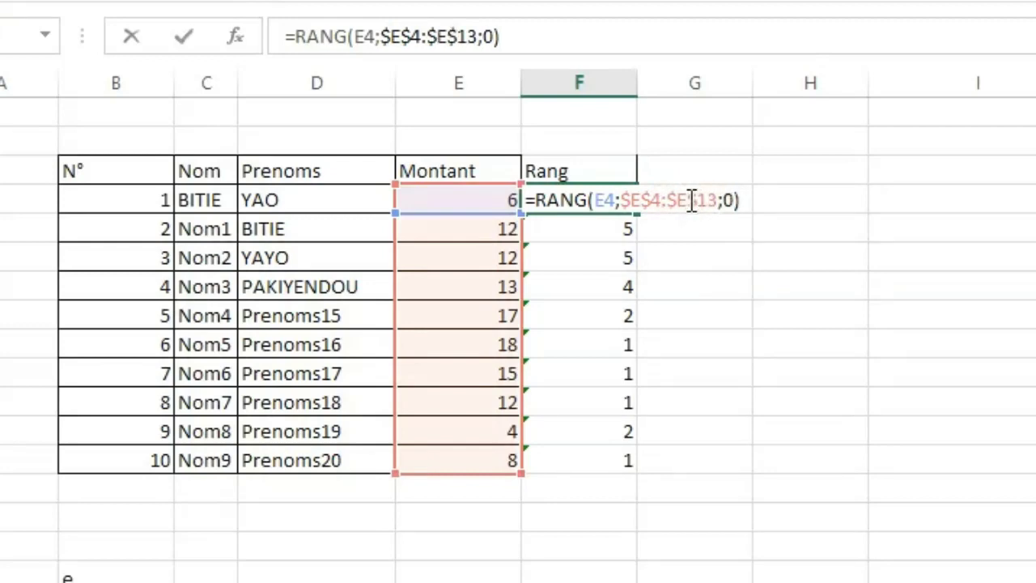
key("ctrl+Return")
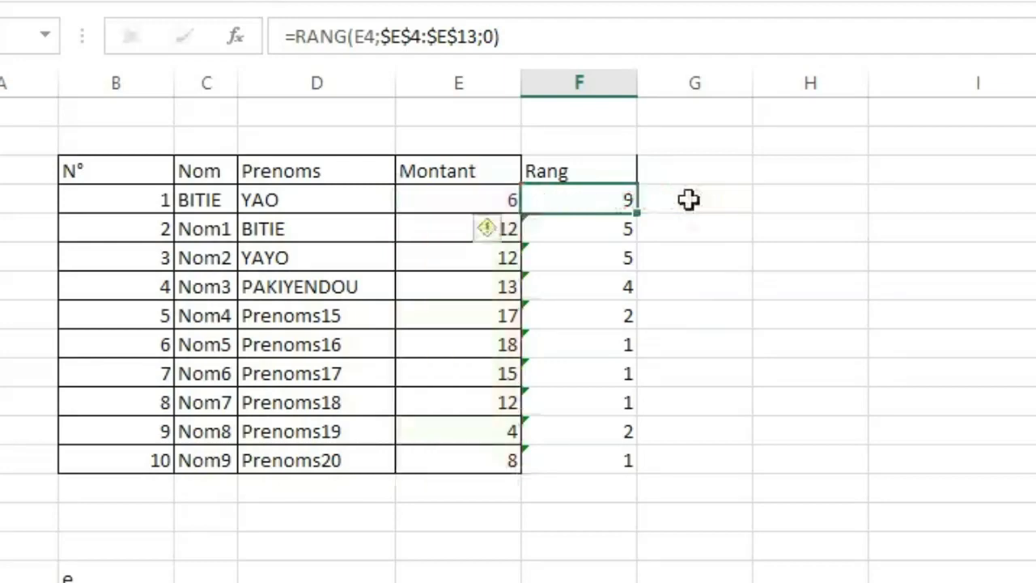
key("Down")
Copy the RANG formula with the absolute range from F4 down to F13.
left_click(596, 203)
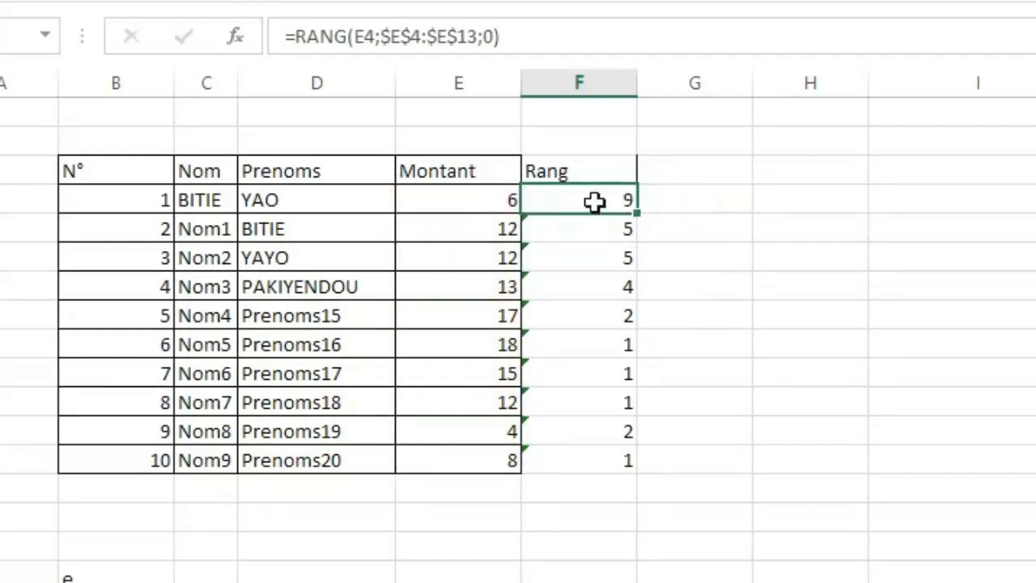
left_click_drag(638, 212, 620, 468)
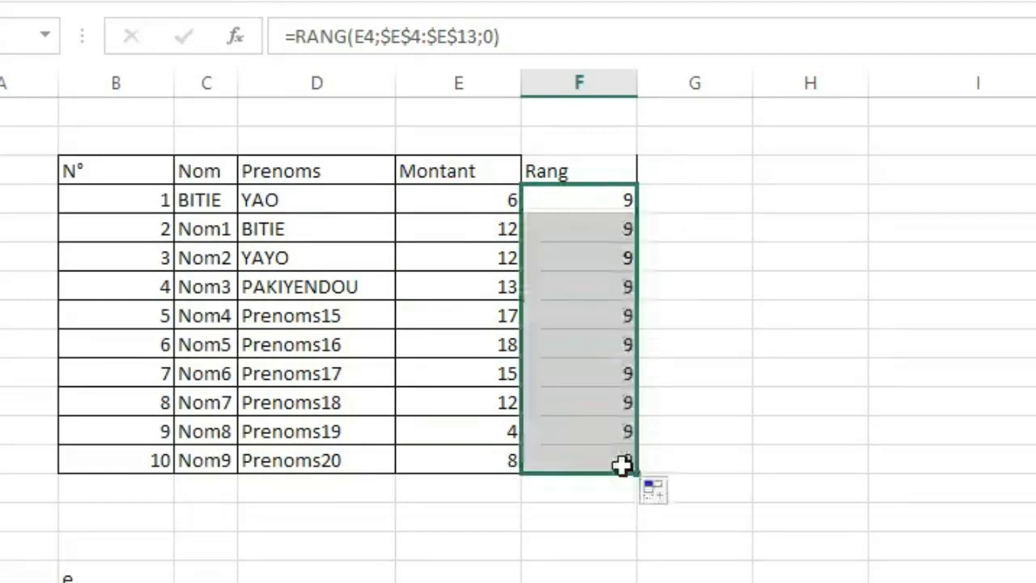
left_click(756, 464)
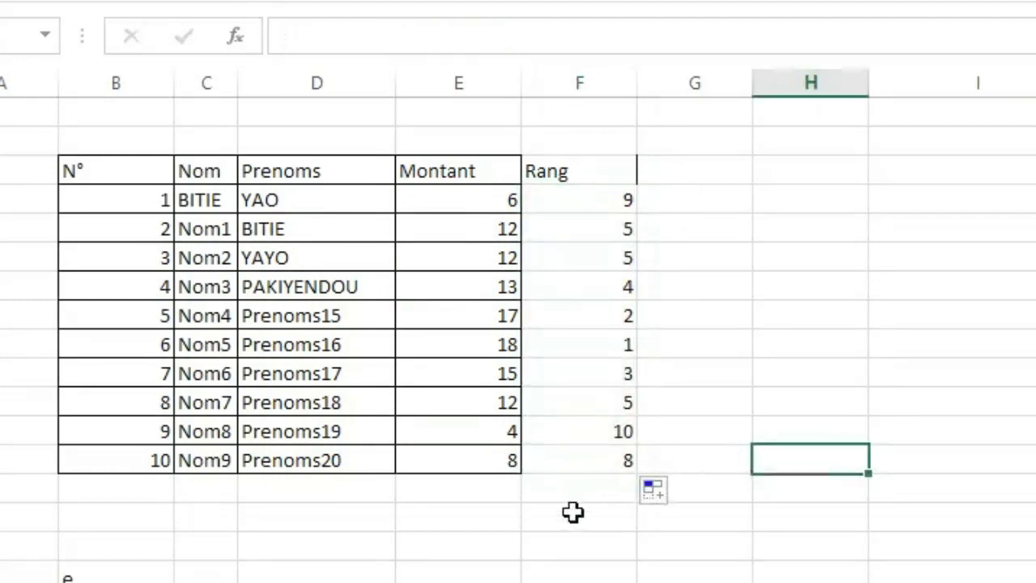
Check the references in the copied RANG formulas in F9 and F13.
left_click_drag(574, 511, 578, 396)
left_click(899, 396)
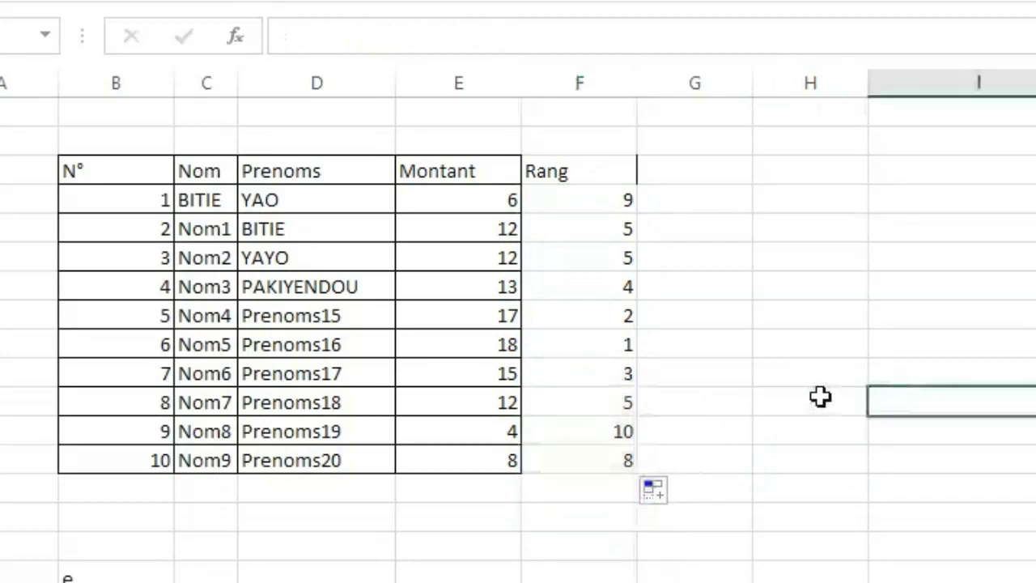
double_click(606, 345)
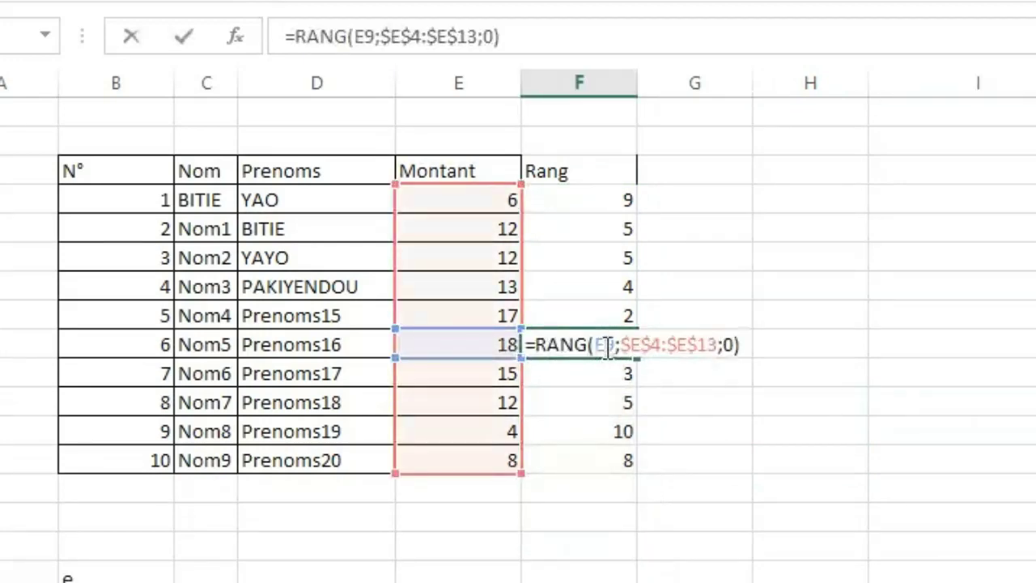
key("Return")
key("ctrl+Up")
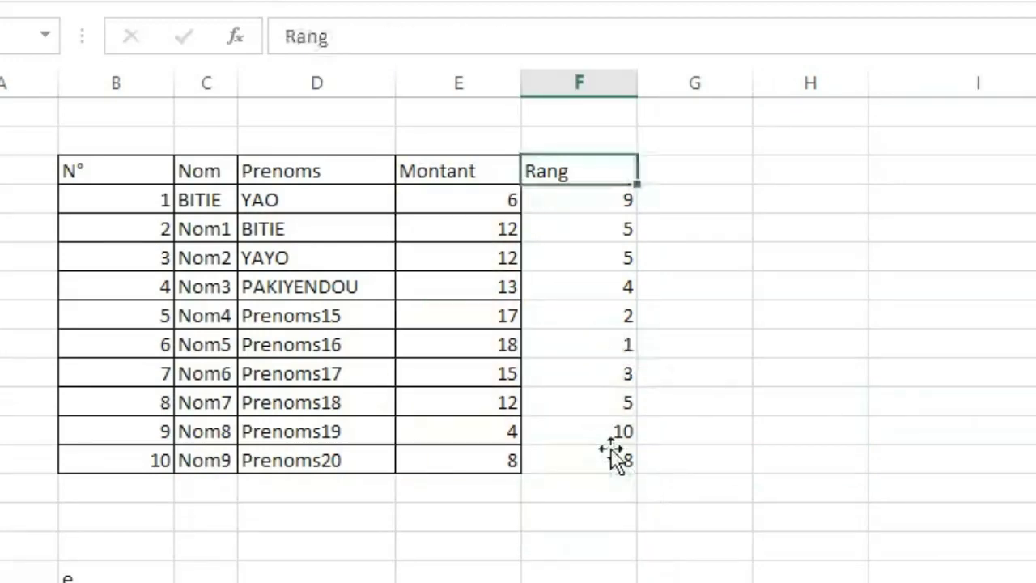
double_click(585, 463)
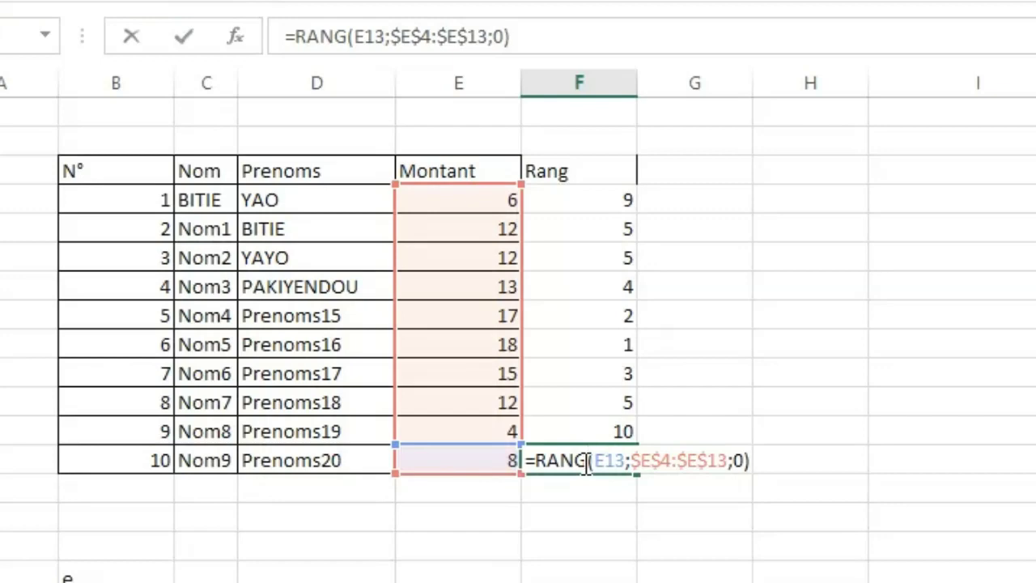
key("Return")
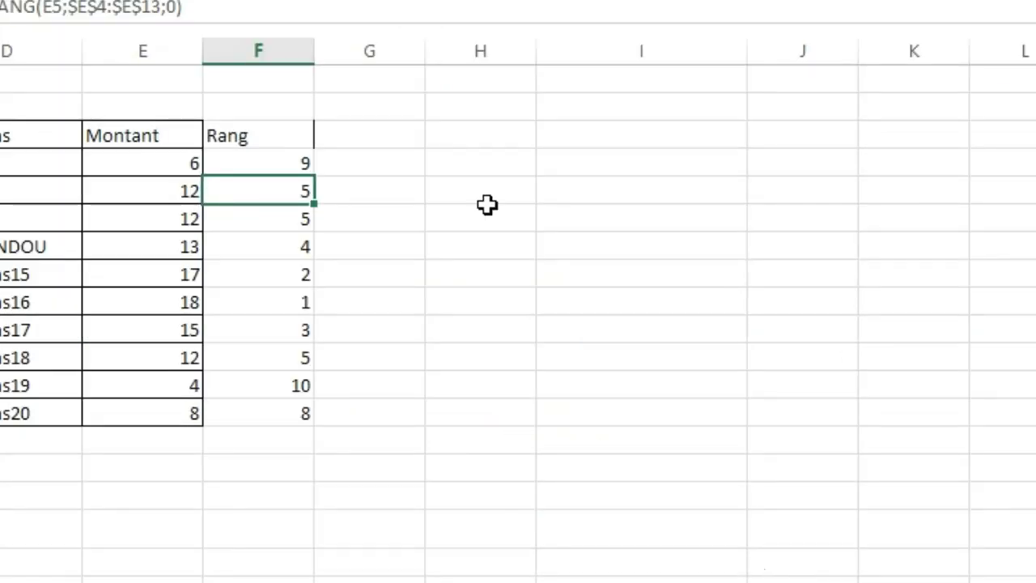
left_click(487, 201)
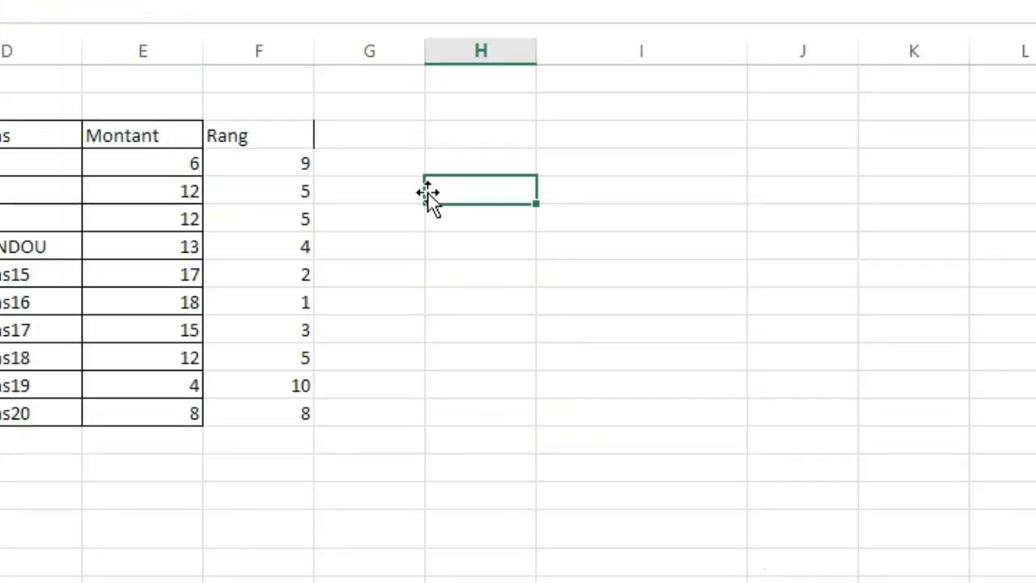
left_click(486, 301)
left_click(428, 251)
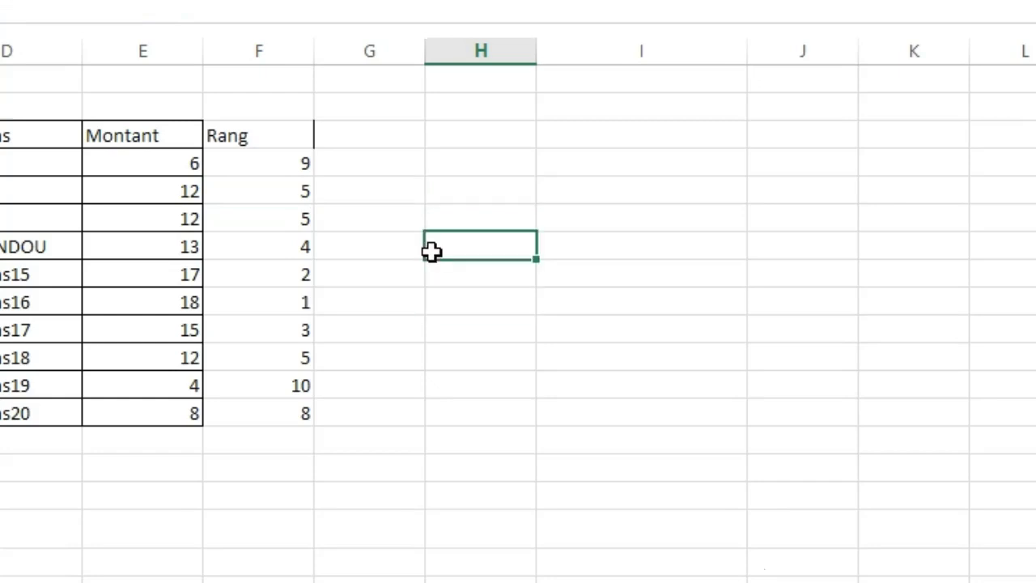
left_click(526, 181)
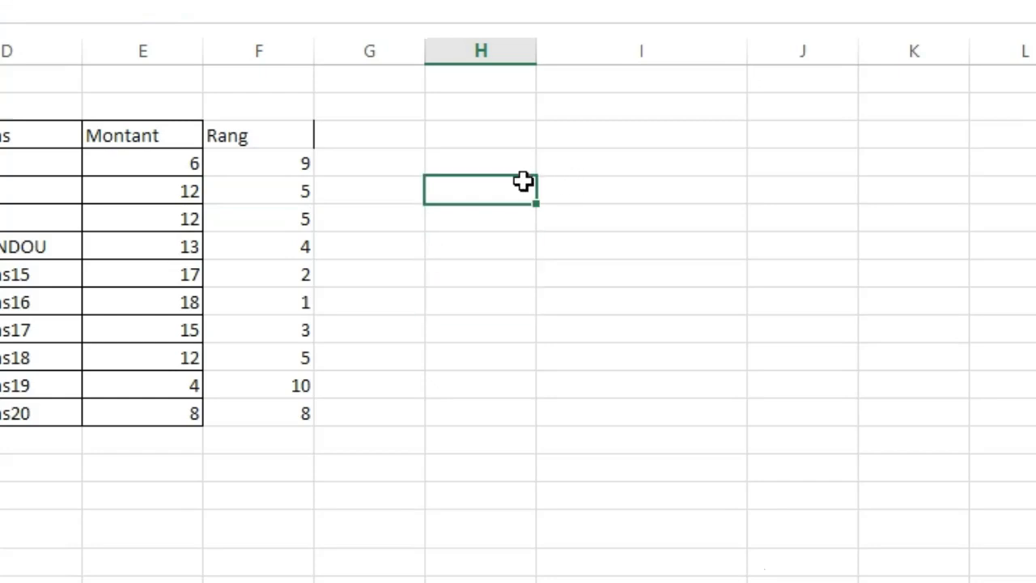
Make the range in the F4 formula absolute so it reads =RANG(E4;$E$4:$E$13;0), and select the cell below.
double_click(285, 163)
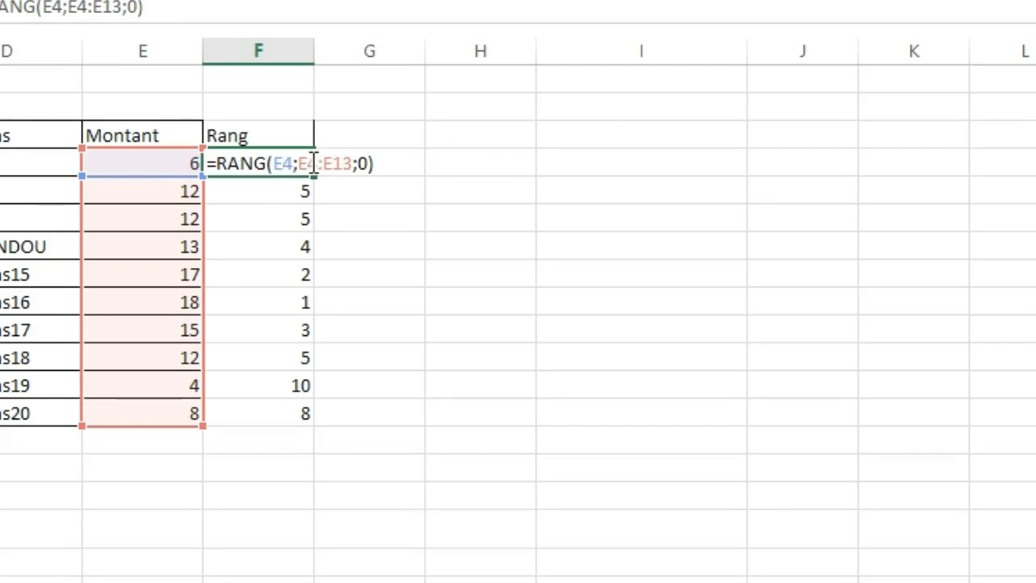
double_click(313, 162)
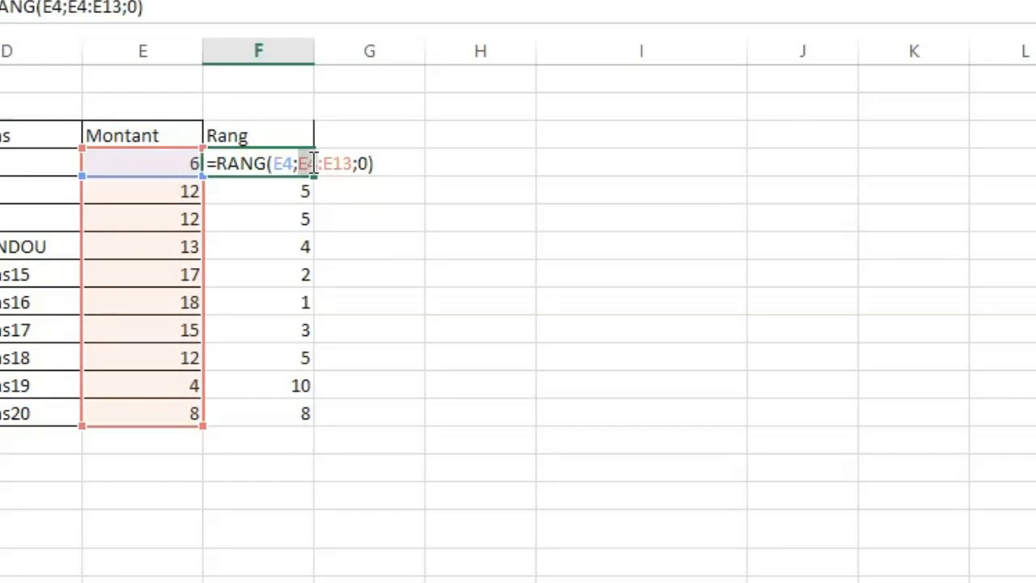
key("F4")
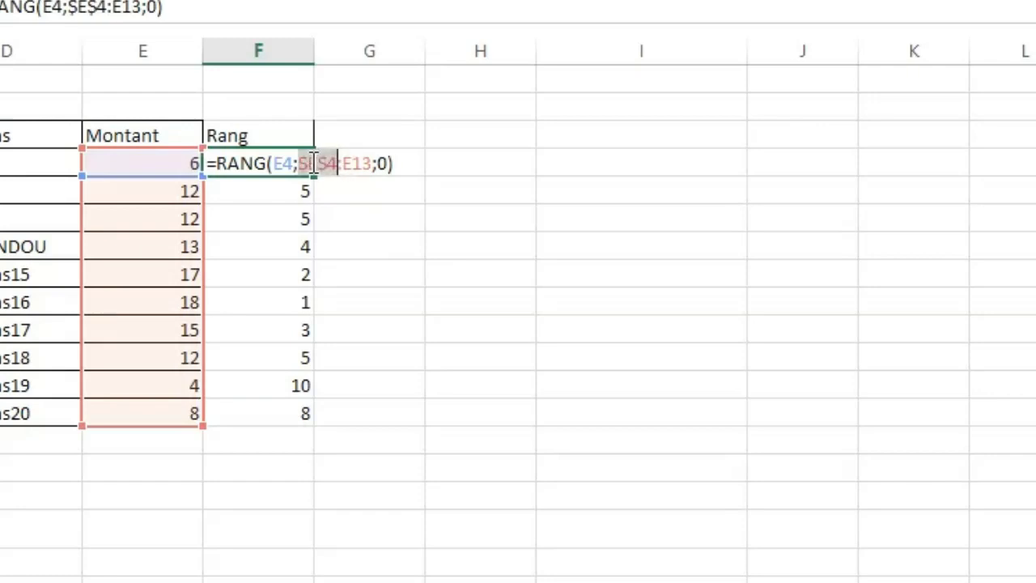
left_click_drag(299, 163, 361, 163)
left_click(362, 163)
double_click(361, 163)
key("F4")
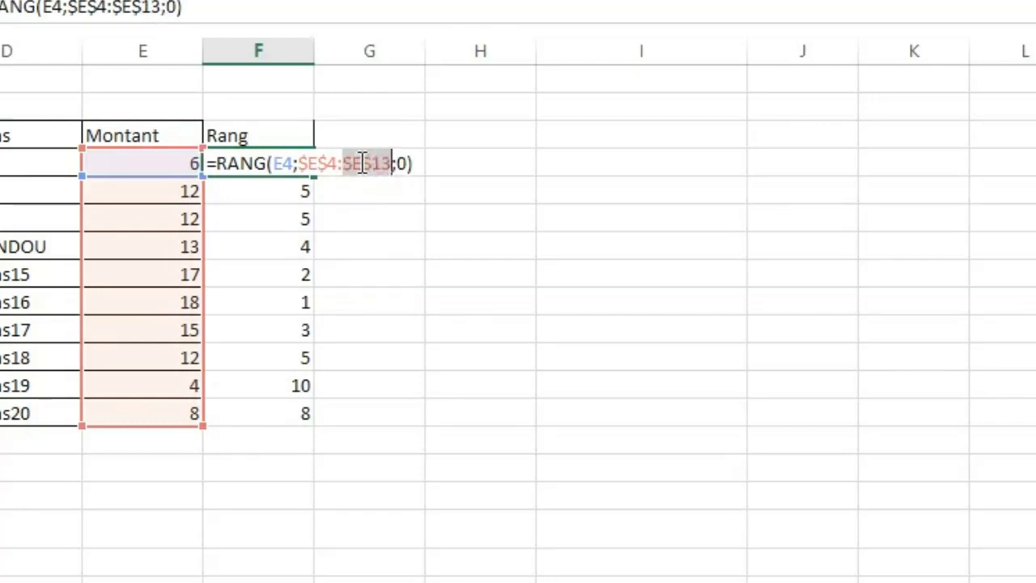
key("ctrl+Return")
key("Down")
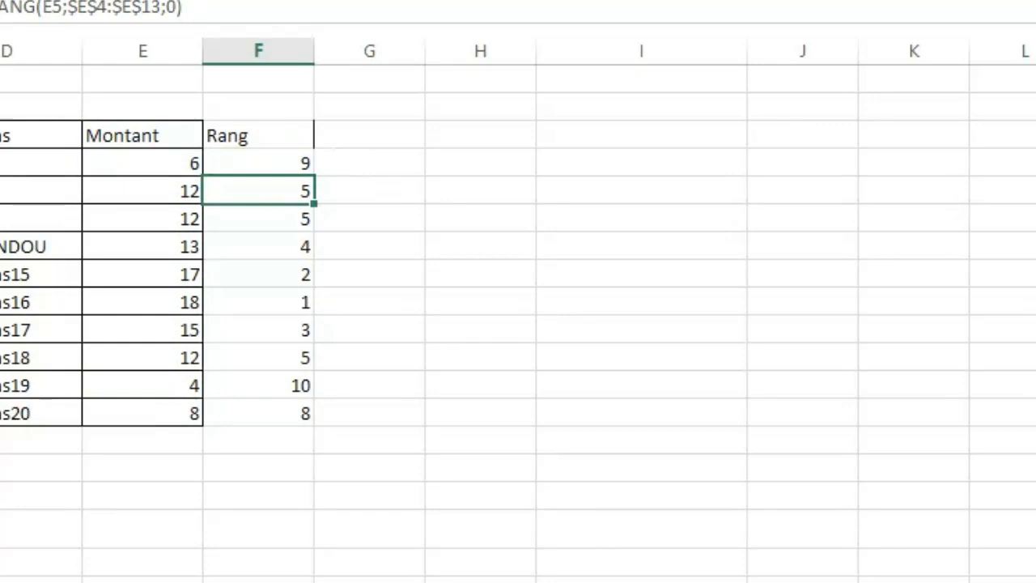
left_click(481, 302)
left_click(736, 393)
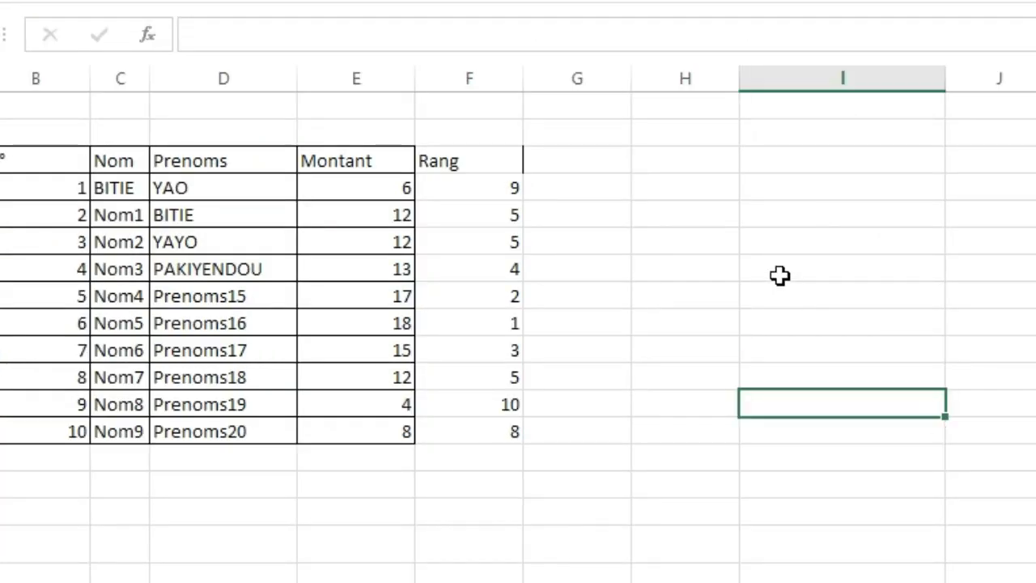
left_click(586, 252)
left_click(680, 221)
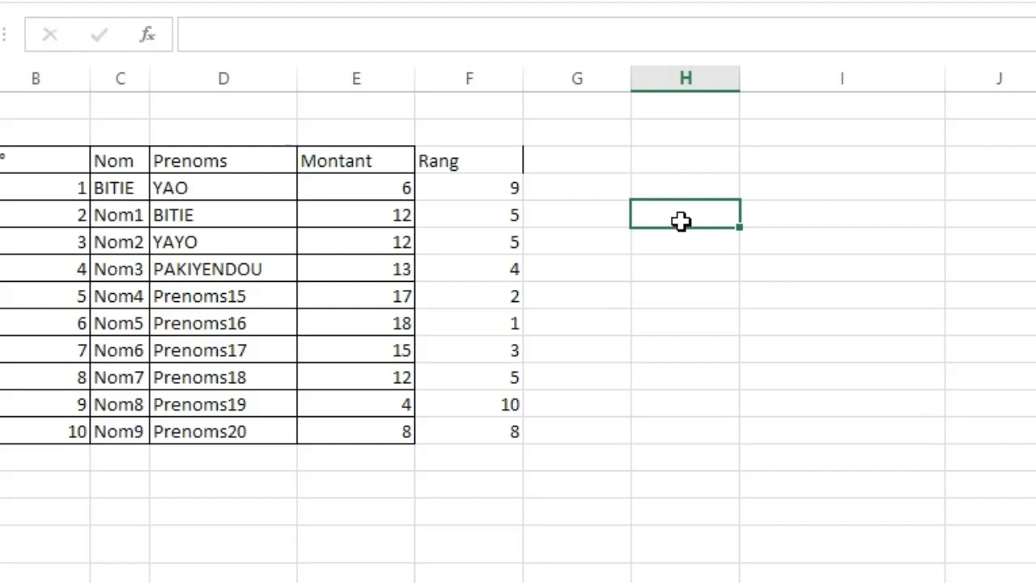
left_click(813, 220)
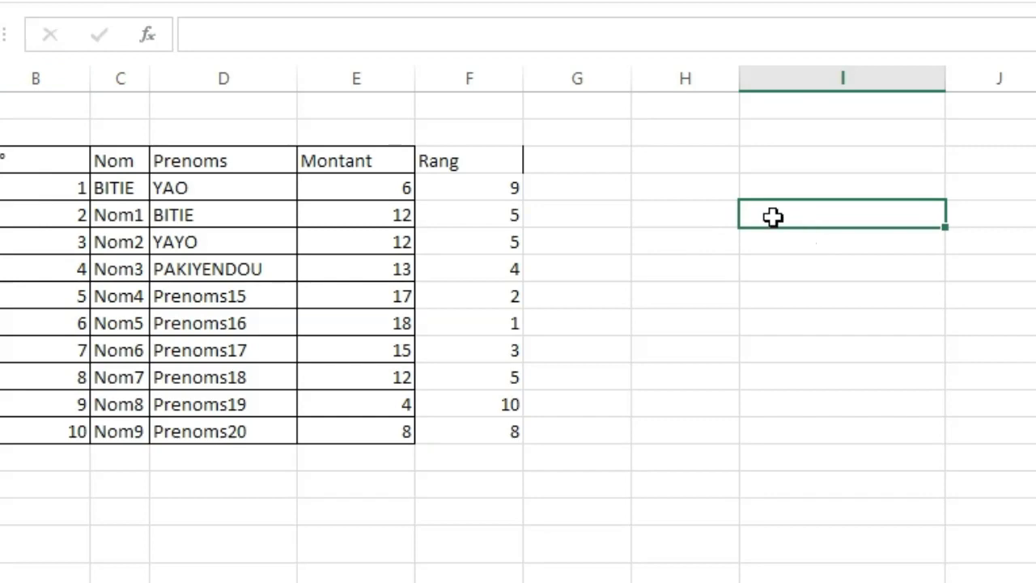
left_click(694, 221)
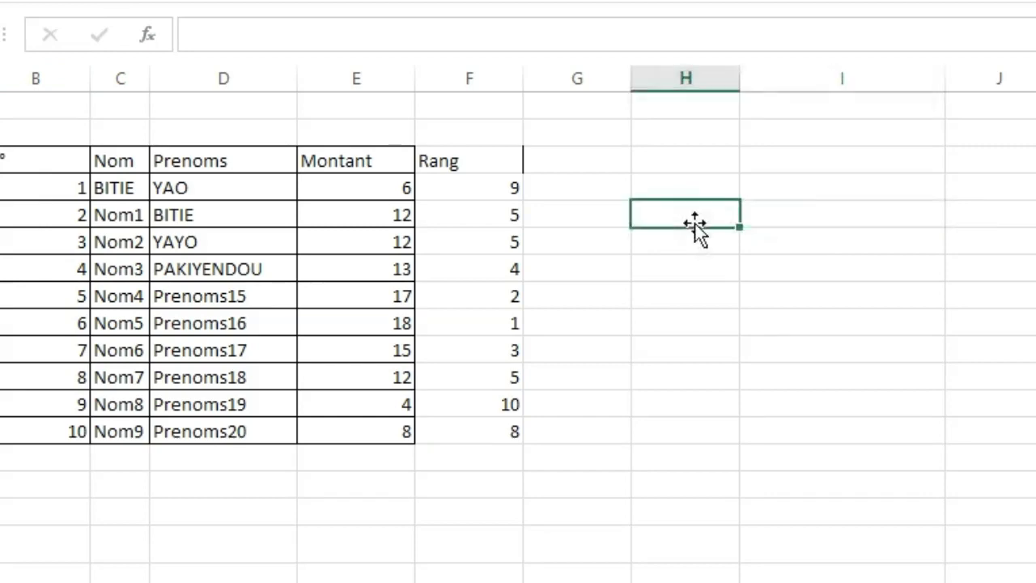
type("1")
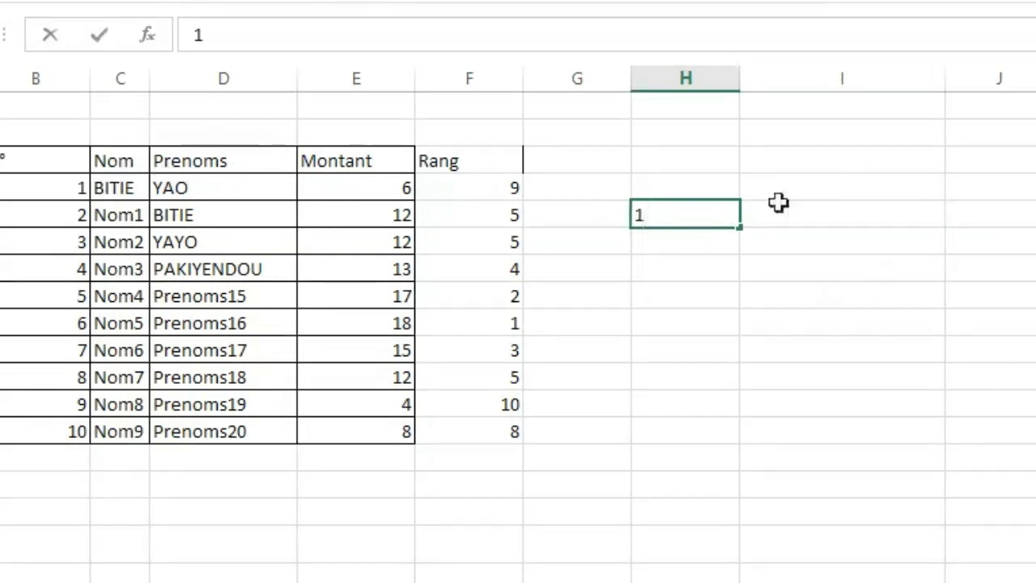
key("BackSpace")
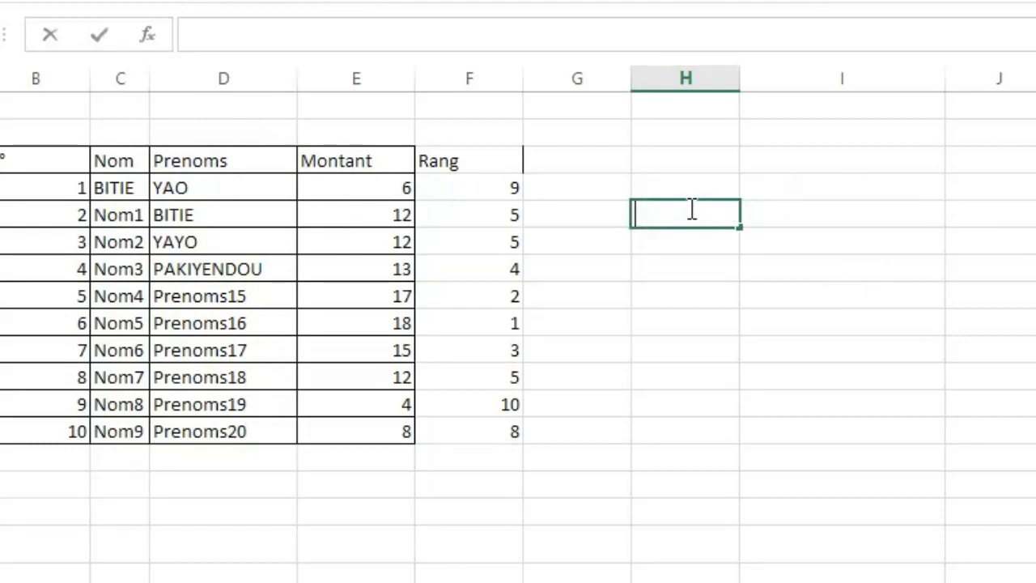
left_click(781, 220)
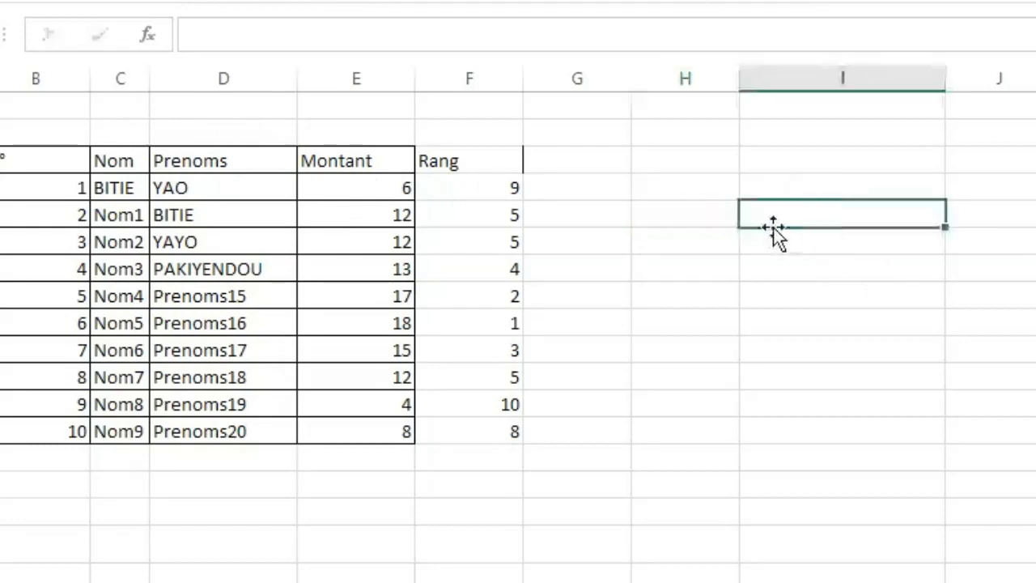
left_click(699, 213)
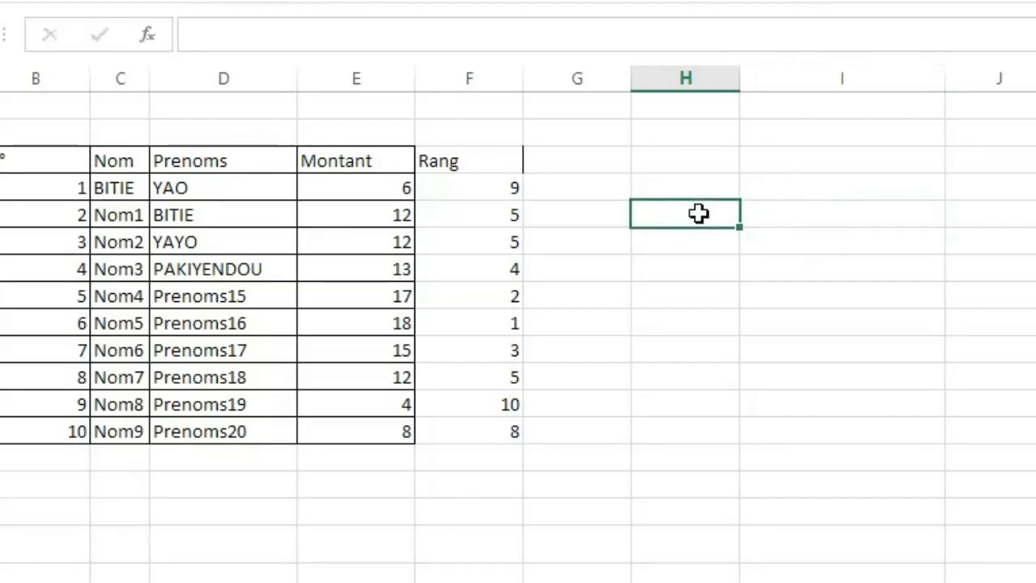
Enter =RECHERCHEV(H5;B:D;3;FAUX) in I5 to look up the Prenoms matching the number in H5.
left_click(783, 221)
type("=re")
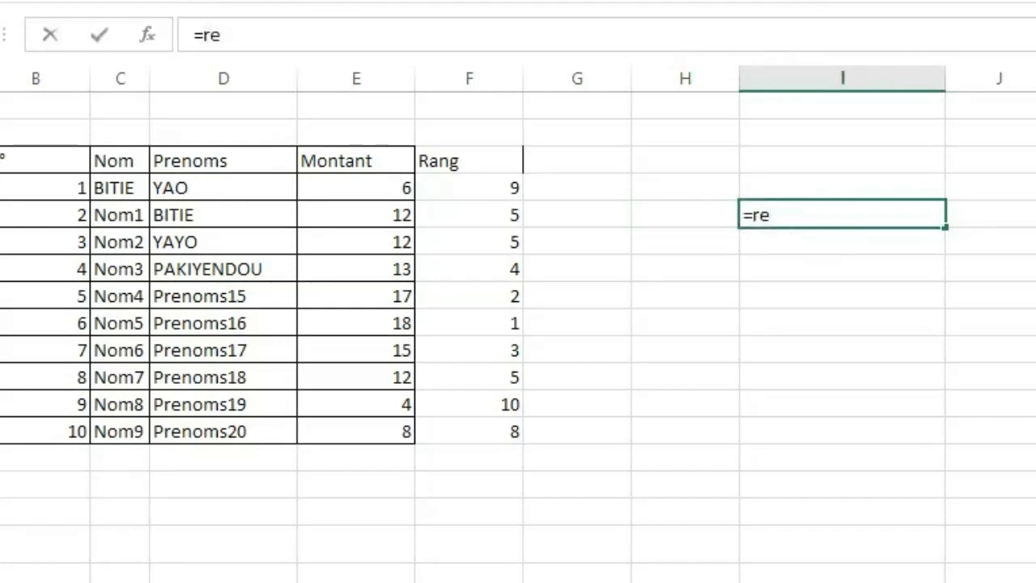
double_click(833, 286)
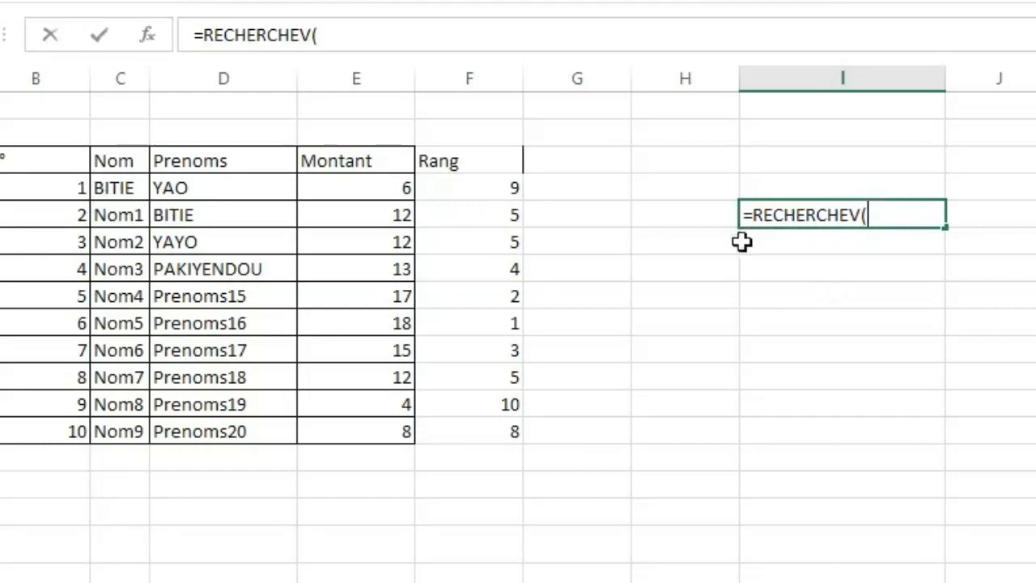
left_click(669, 213)
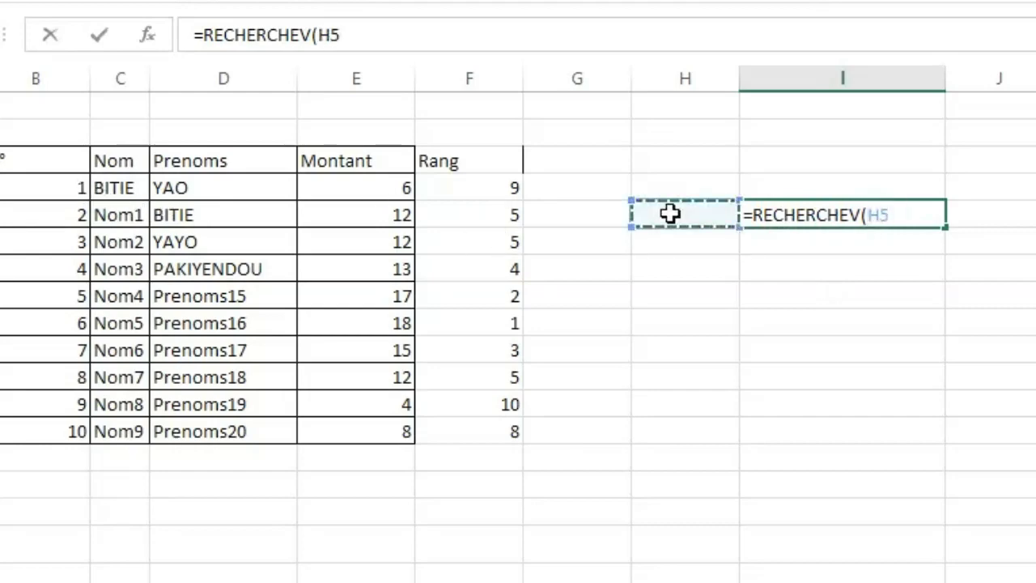
type(";")
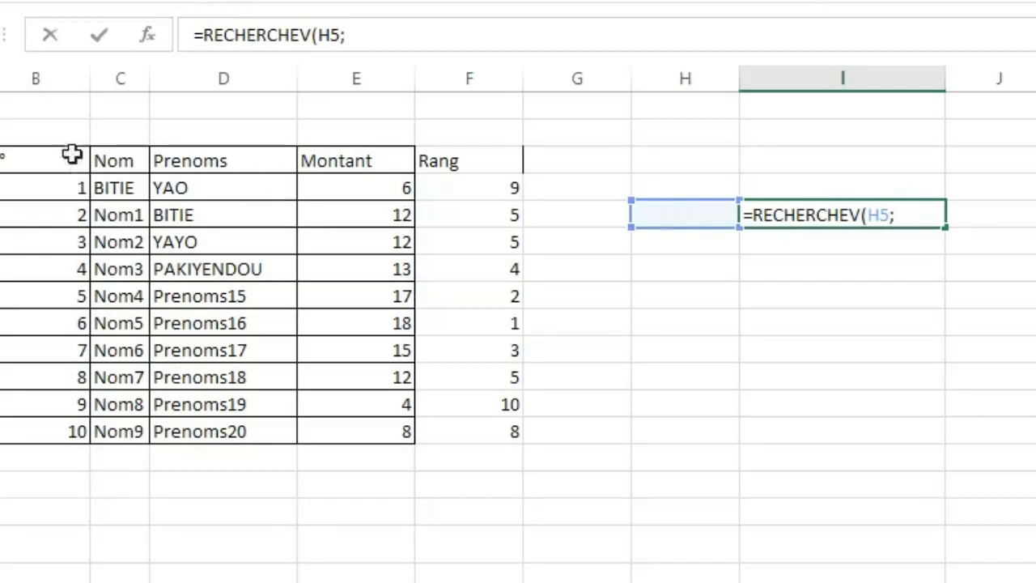
left_click_drag(31, 77, 151, 97)
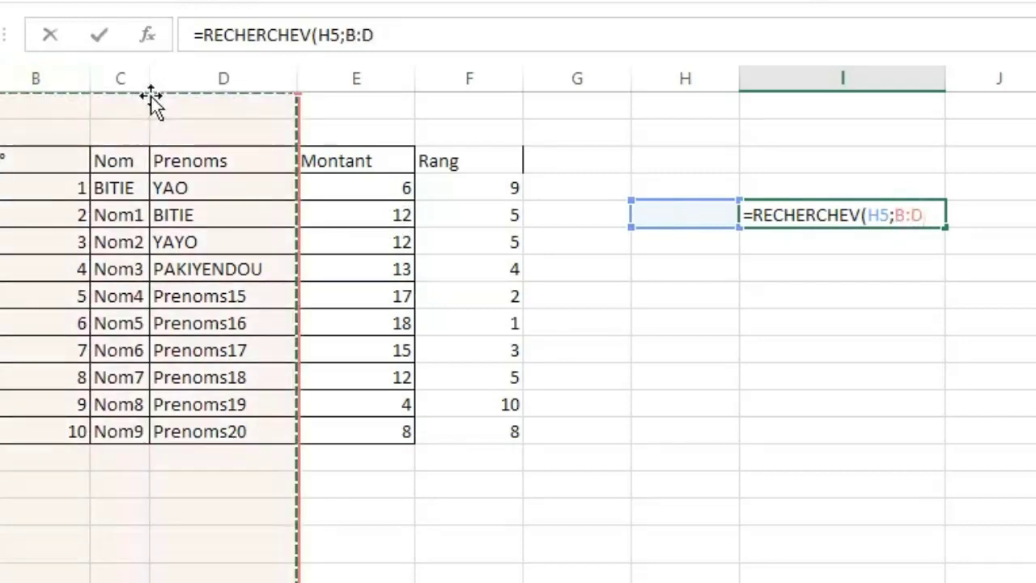
type(";")
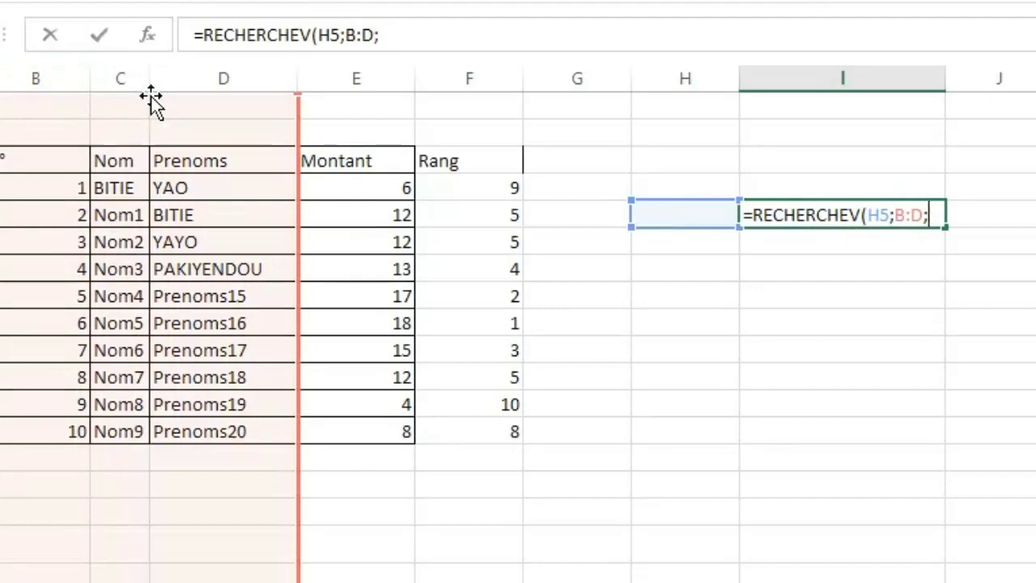
type("2")
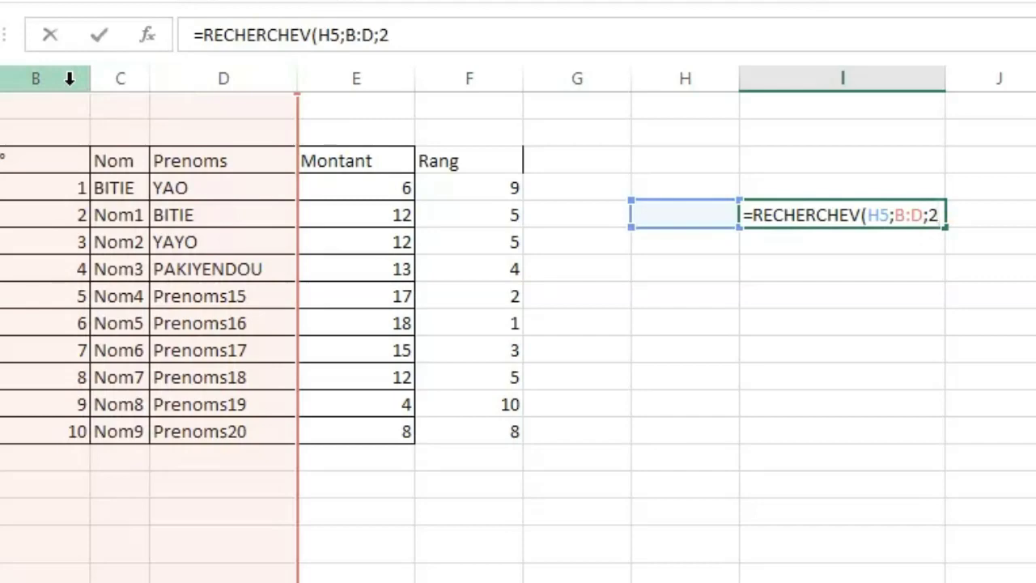
key("BackSpace")
type("3;")
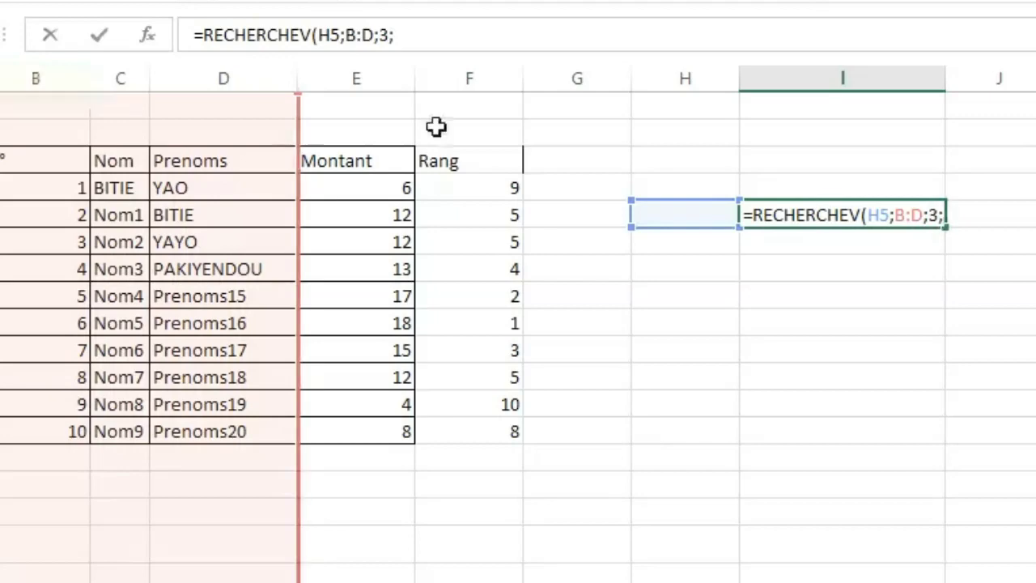
type("FAUX")
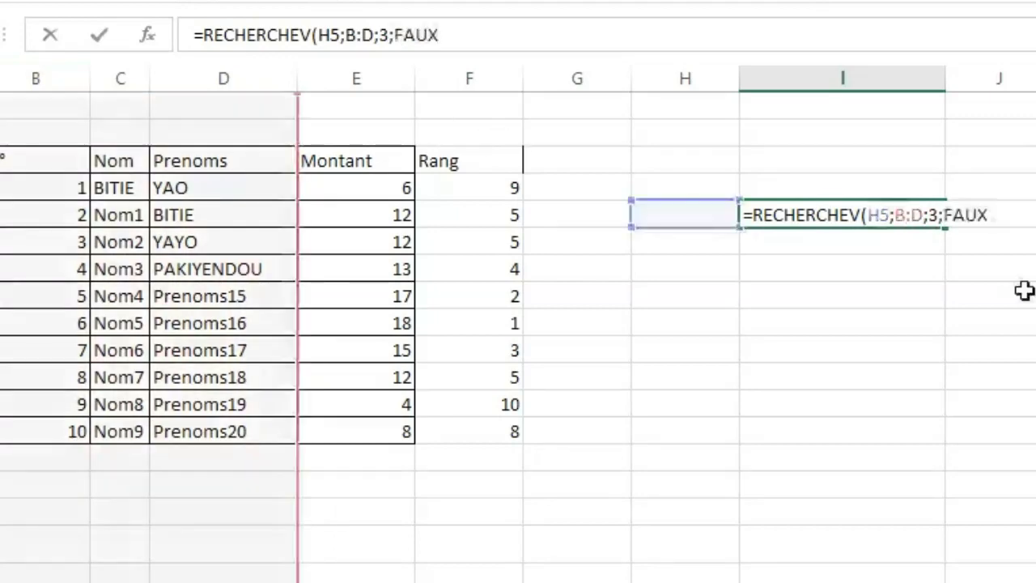
type(")")
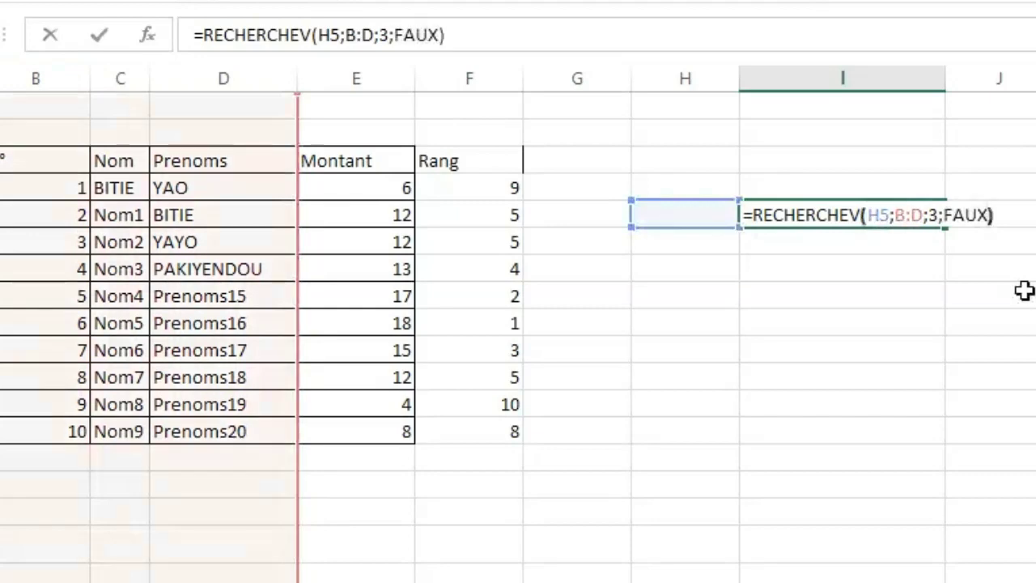
key("Return")
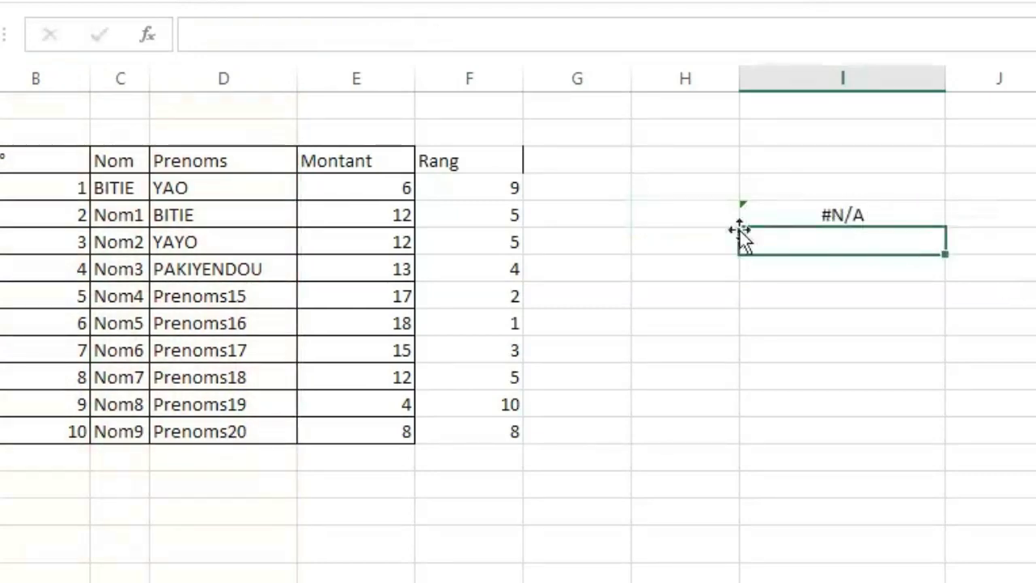
Enter 1 in H5 as the lookup value and reselect that cell.
left_click(680, 214)
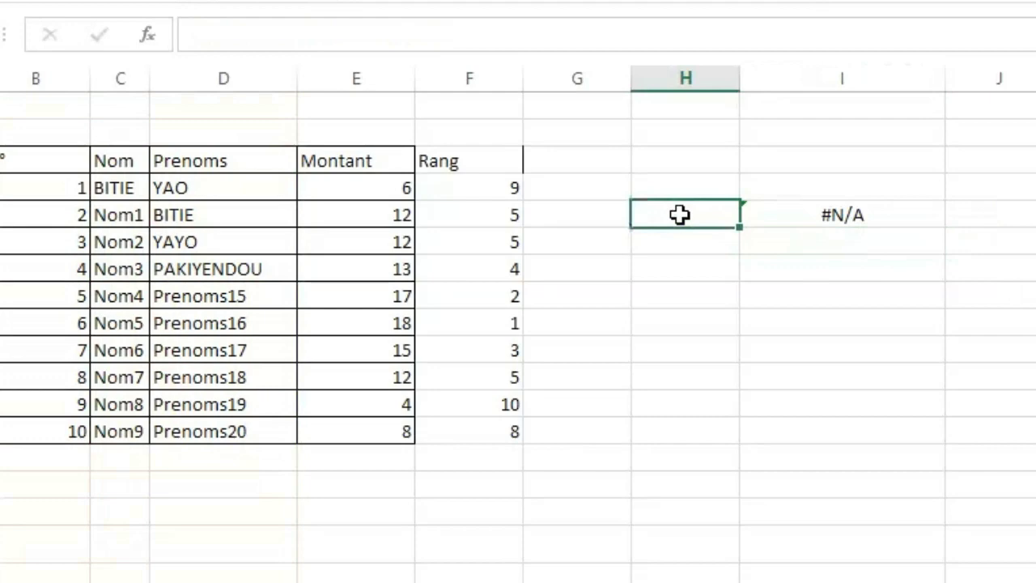
type("1")
left_click(721, 379)
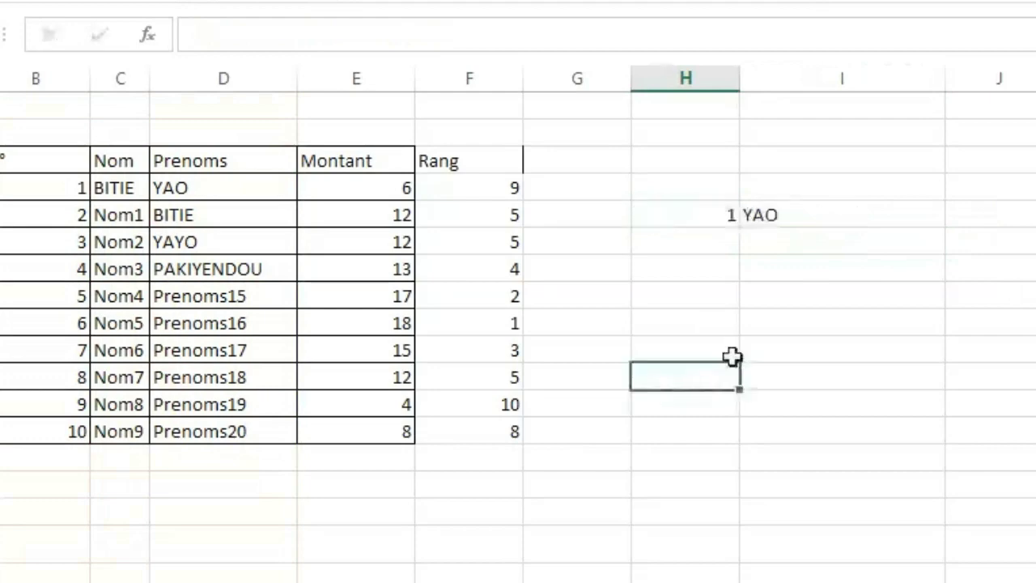
left_click(667, 216)
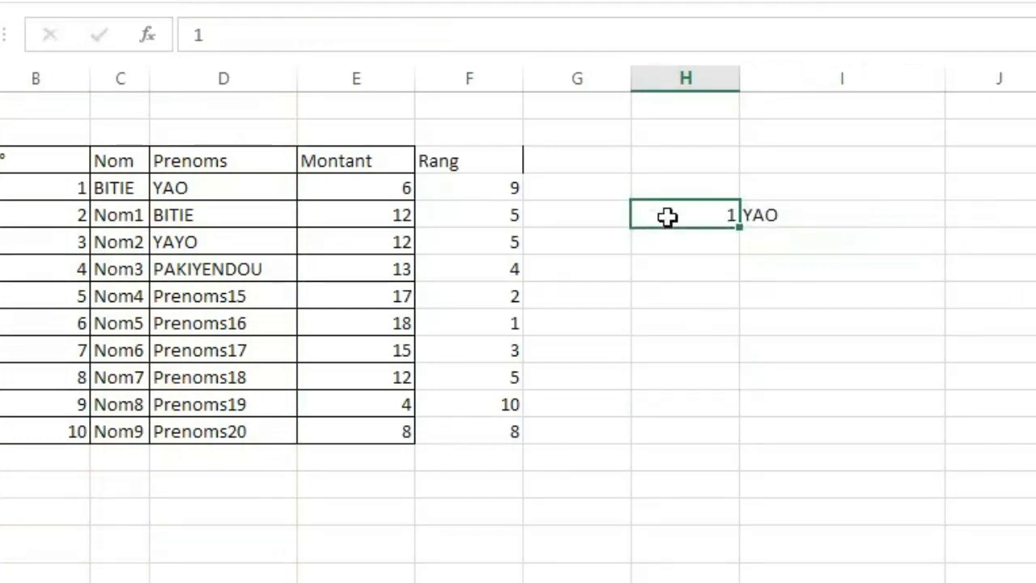
Enter 3, 2 and 6 in turn in H5 as lookup values, and select the RECHERCHEV formula cell I5.
type("3")
key("Return")
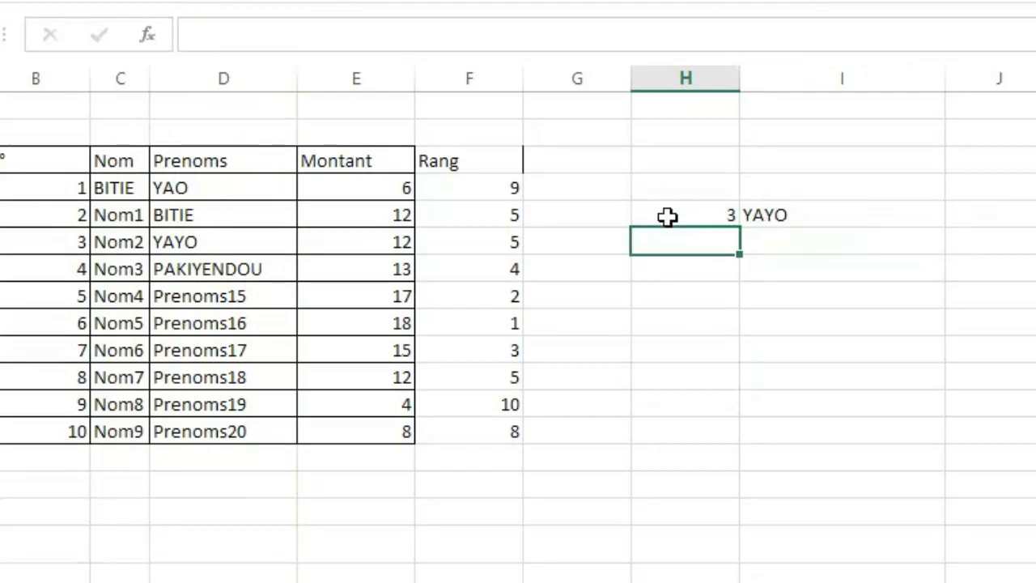
left_click(667, 216)
key("Return")
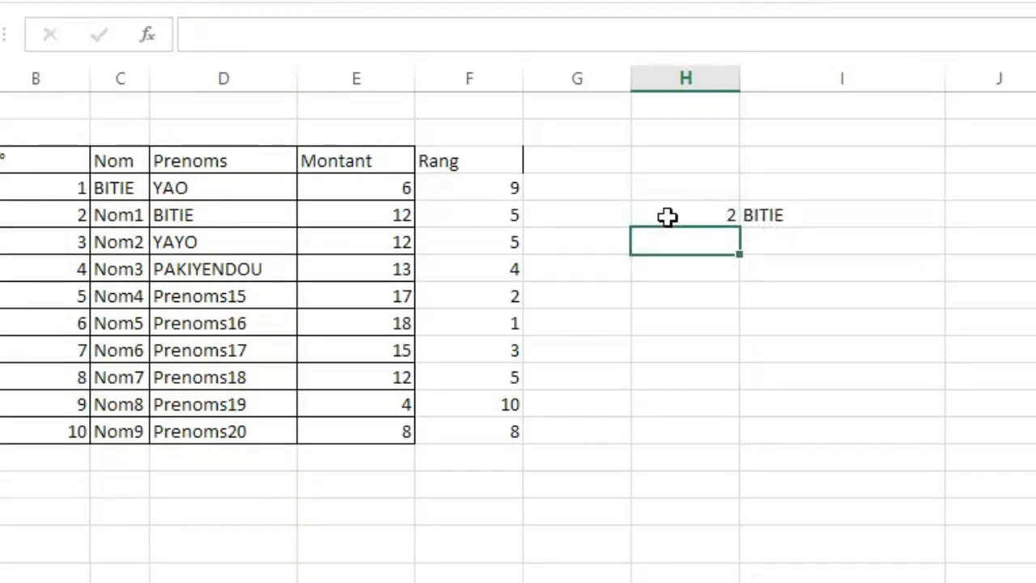
left_click(666, 216)
type("6")
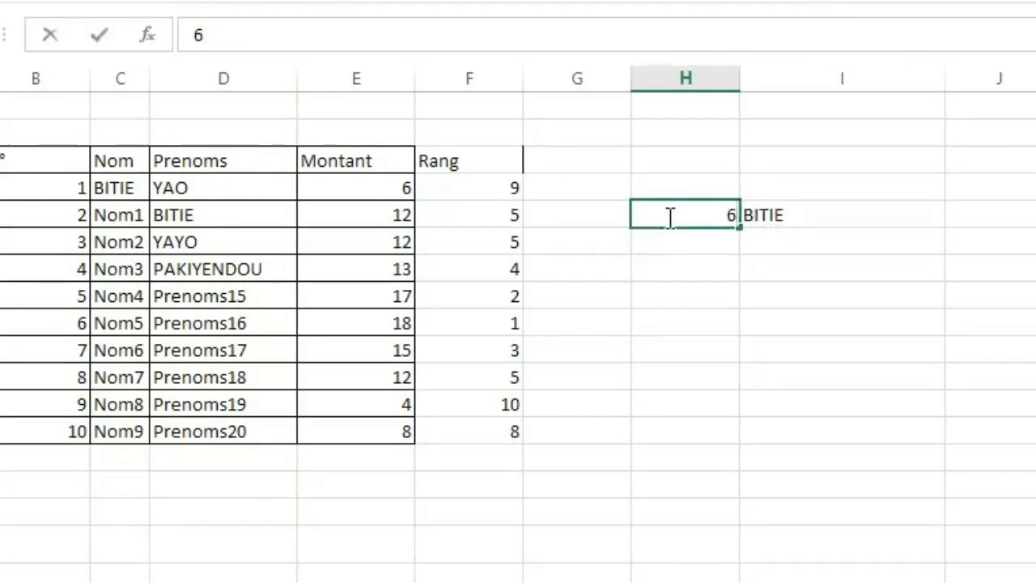
key("Return")
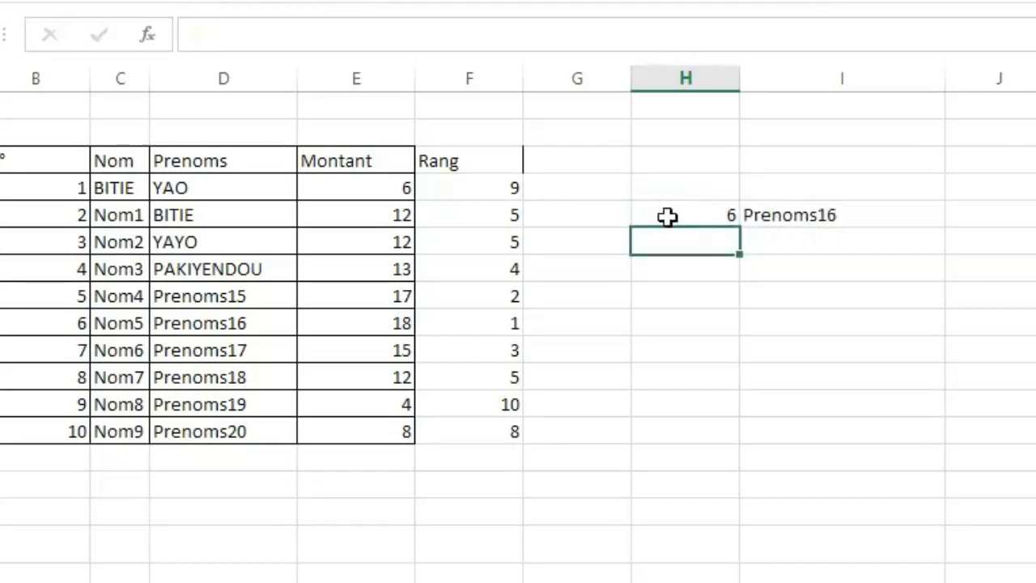
left_click(849, 216)
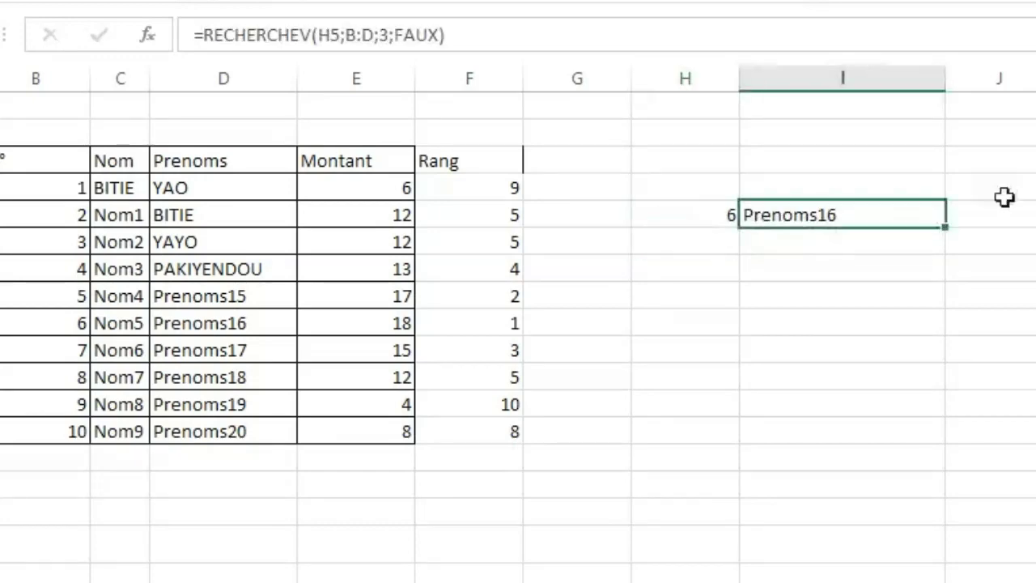
Try to begin a RECHERCHEV formula in J5 with columns B:D as its first argument, and clear that argument.
left_click(1003, 215)
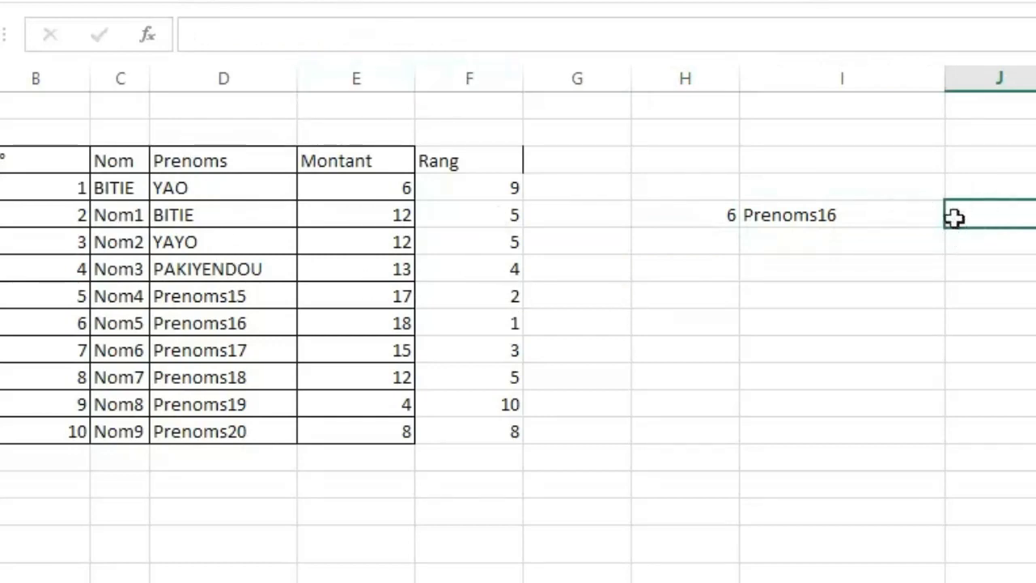
type("+")
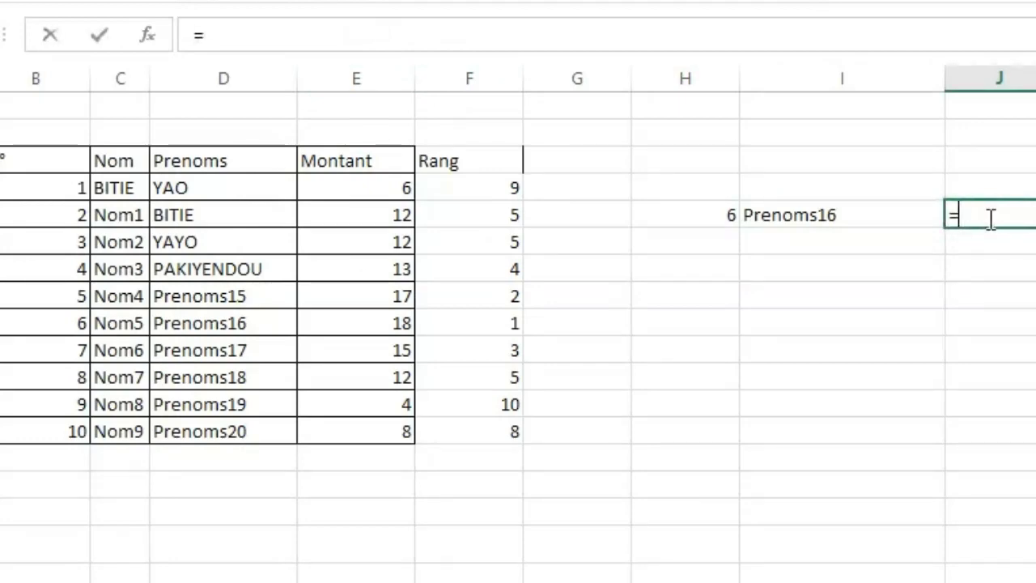
type("re")
key("Tab")
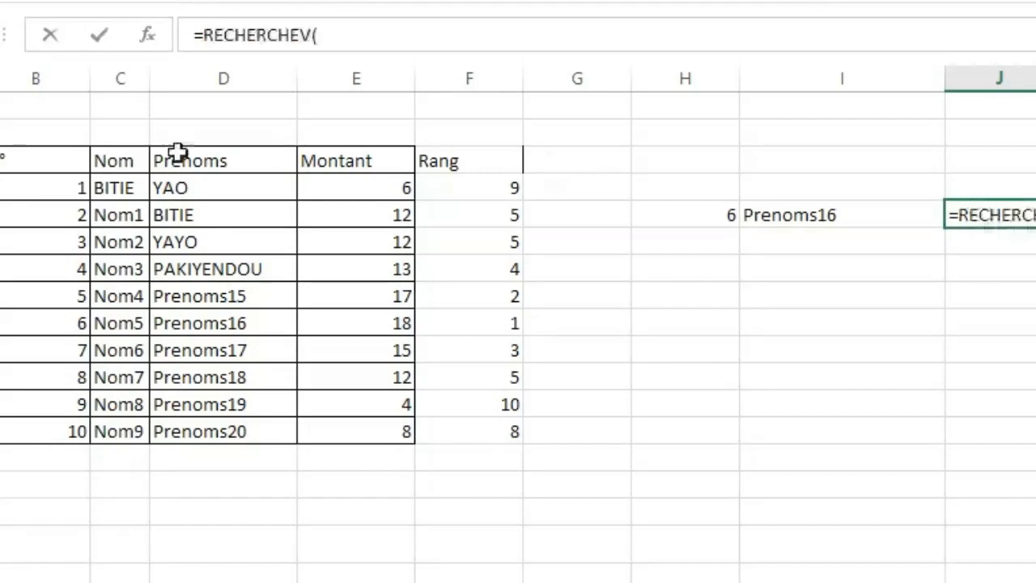
left_click(24, 77)
left_click_drag(24, 76, 185, 95)
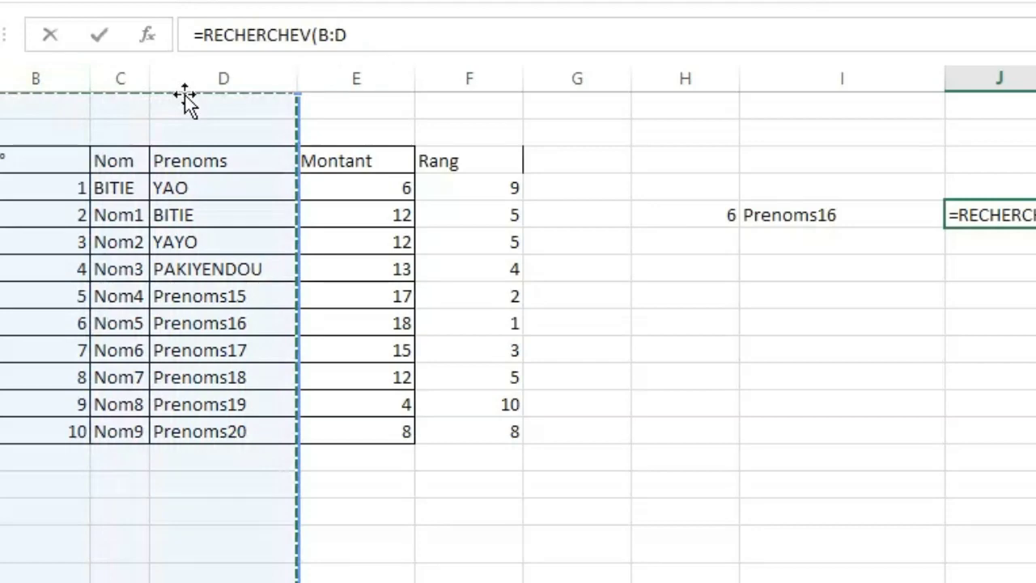
key("BackSpace")
key("BackSpace")
key("BackSpace")
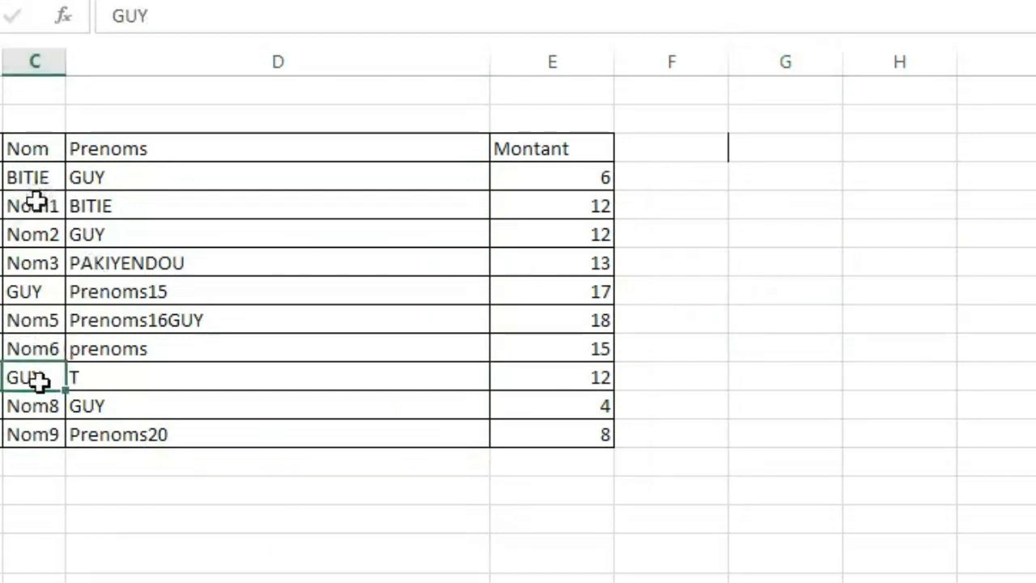
left_click(35, 204)
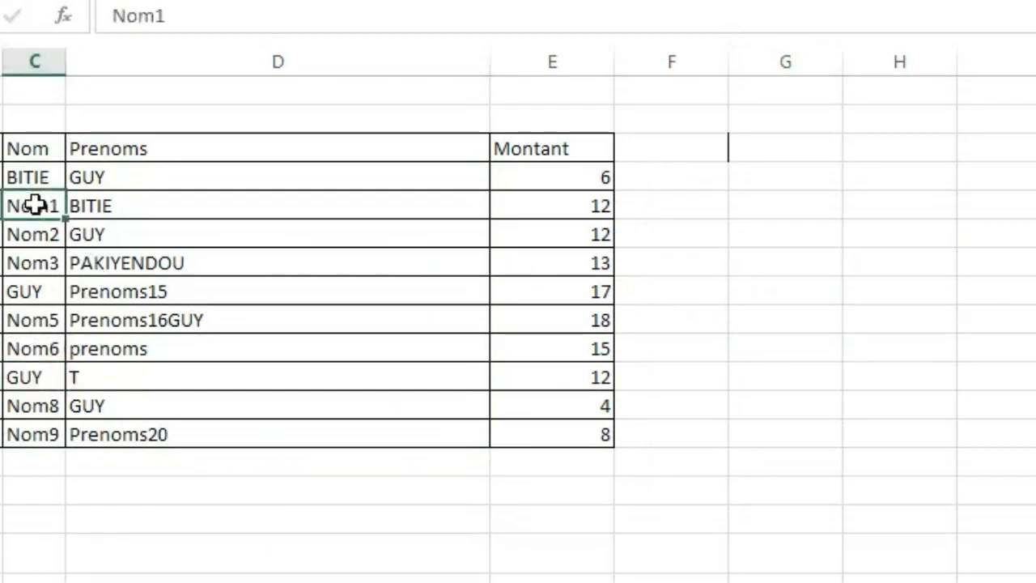
left_click(349, 325)
left_click(928, 424)
left_click(885, 330)
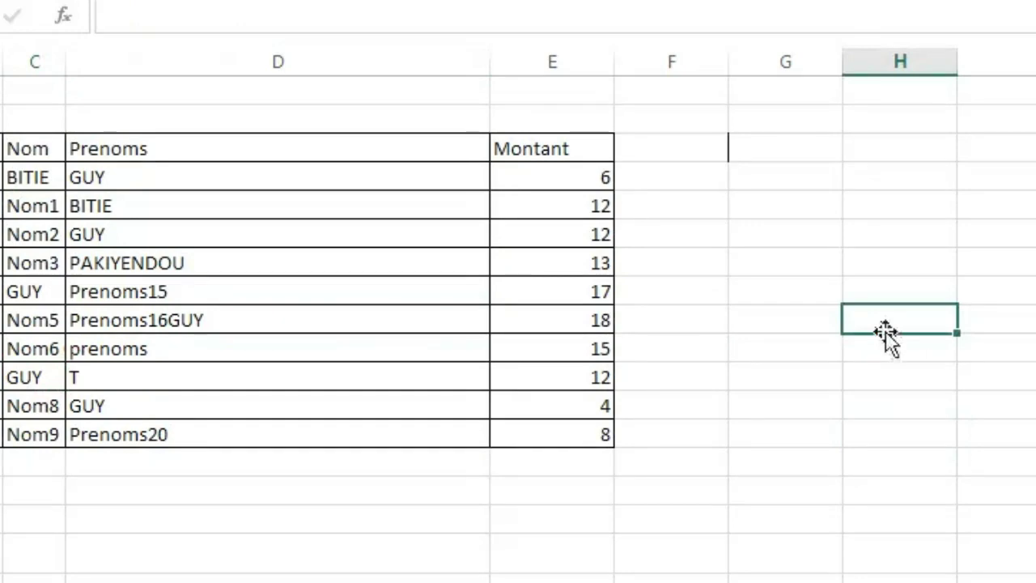
left_click(717, 553)
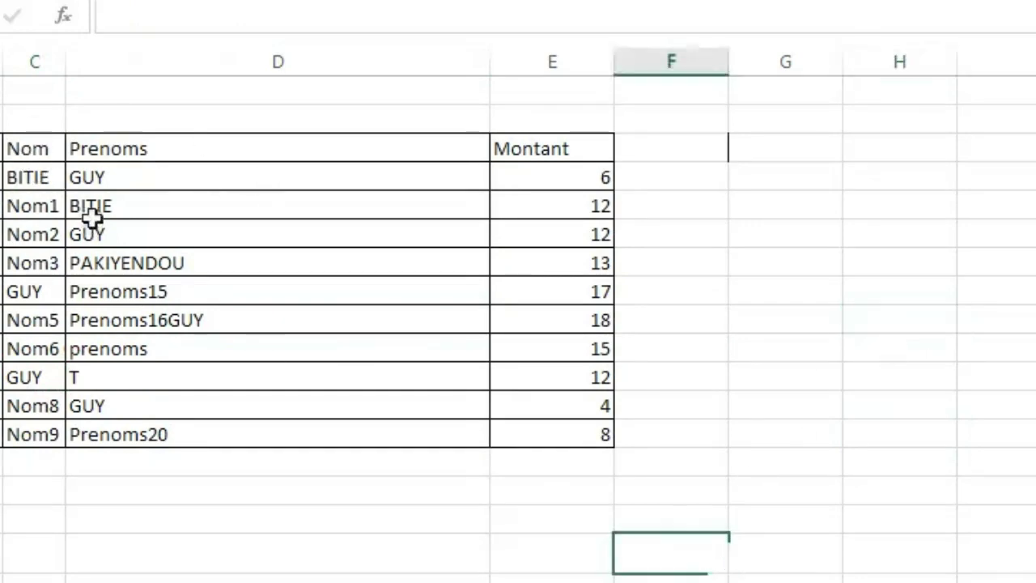
Check the cells in the Nom and Prenoms columns that contain the repeated first name.
left_click(87, 178)
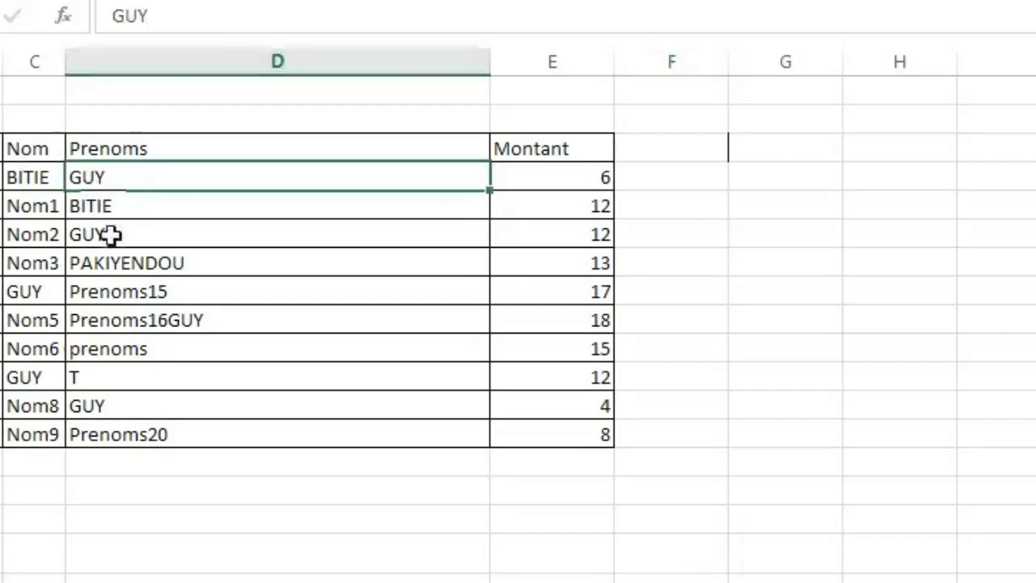
left_click(111, 235)
left_click(18, 296)
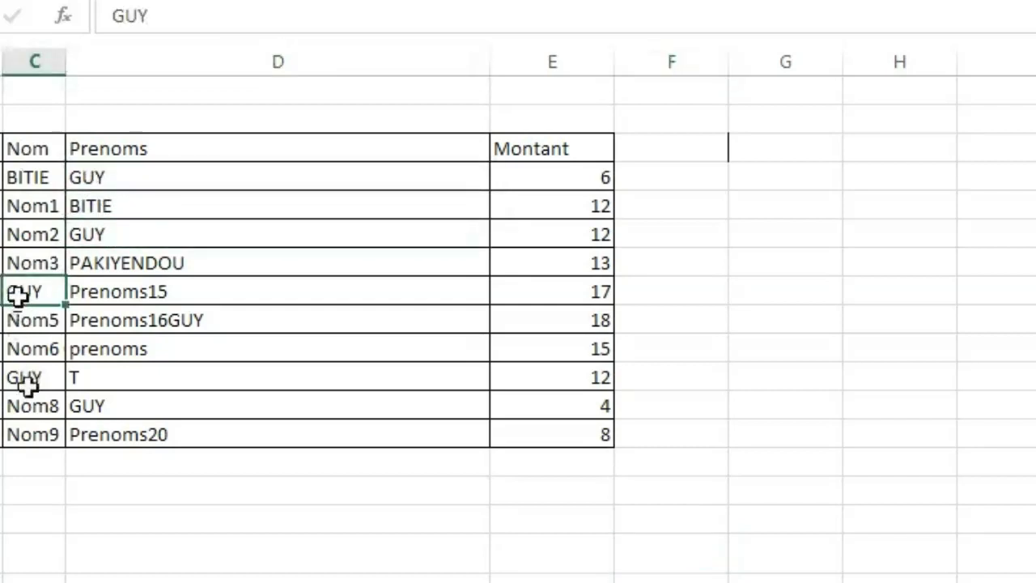
left_click(25, 379)
left_click(117, 411)
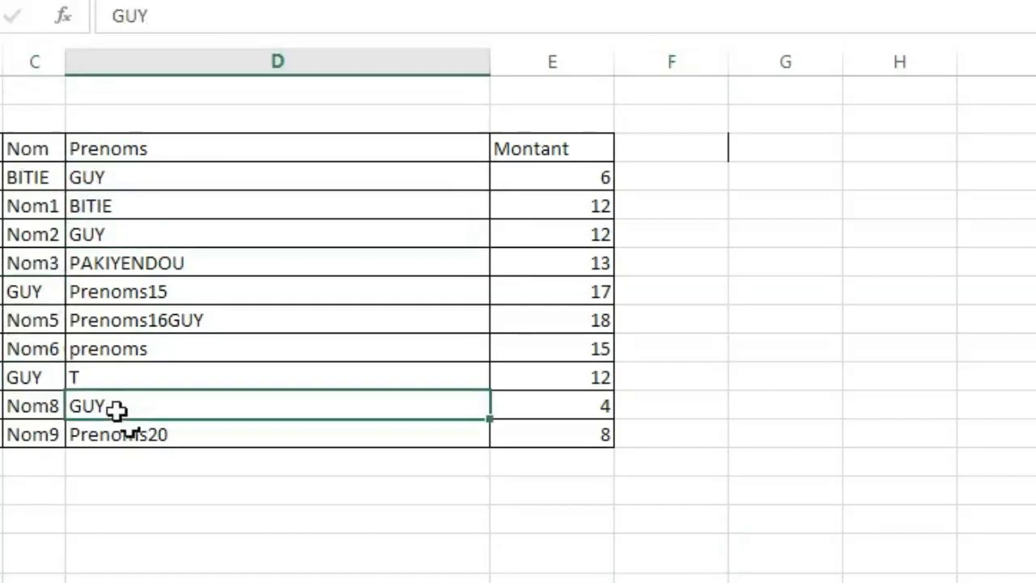
Replace every occurrence of the repeated first name in C4:D13 with a different first name using Replace All.
left_click(26, 178)
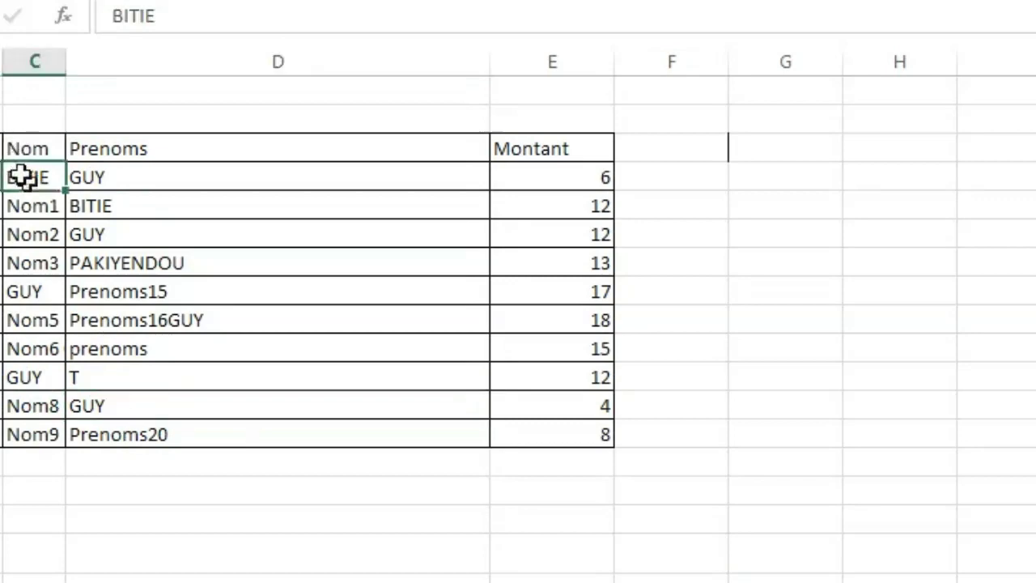
left_click_drag(75, 177, 232, 421)
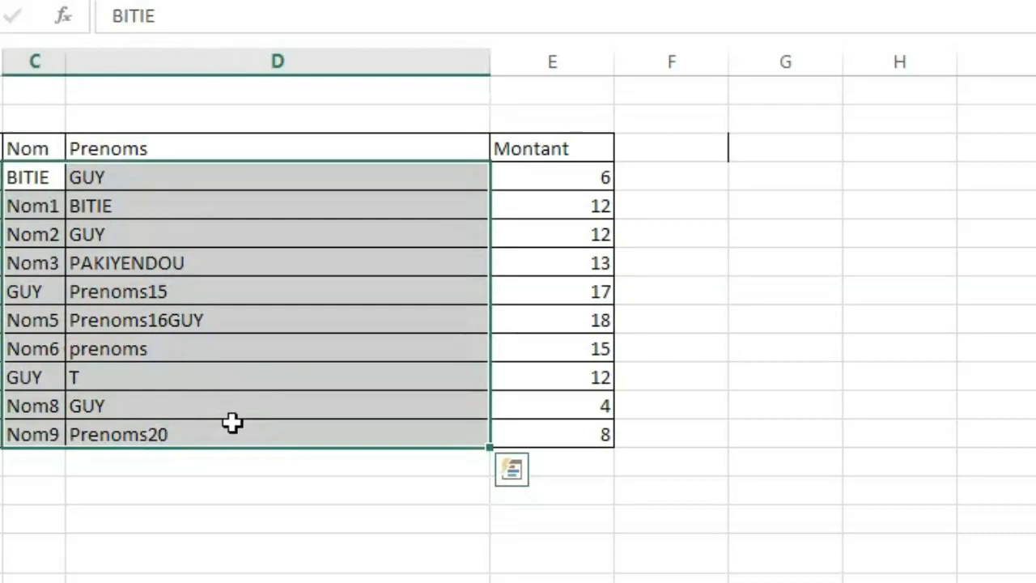
key("ctrl+h")
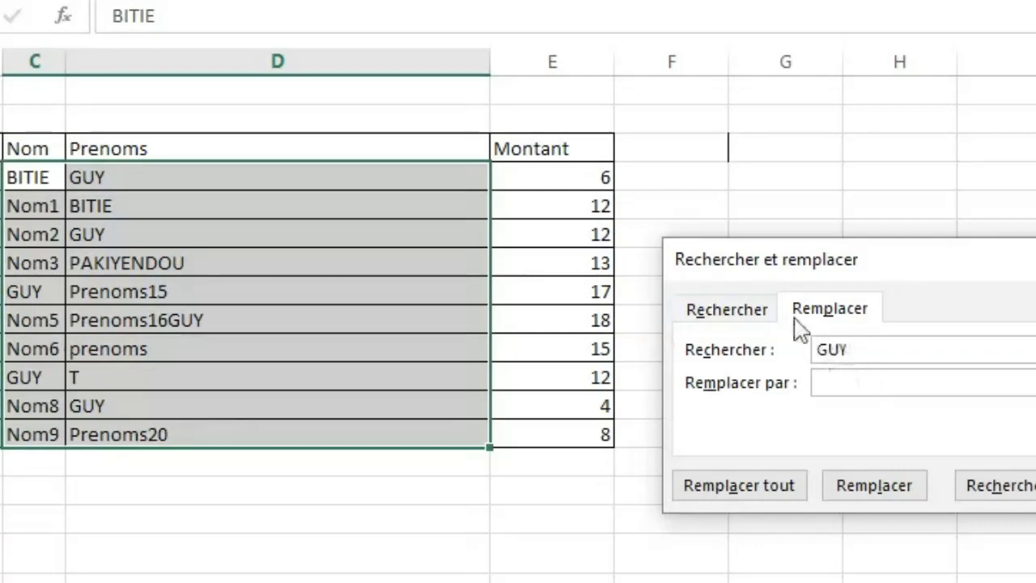
left_click(842, 386)
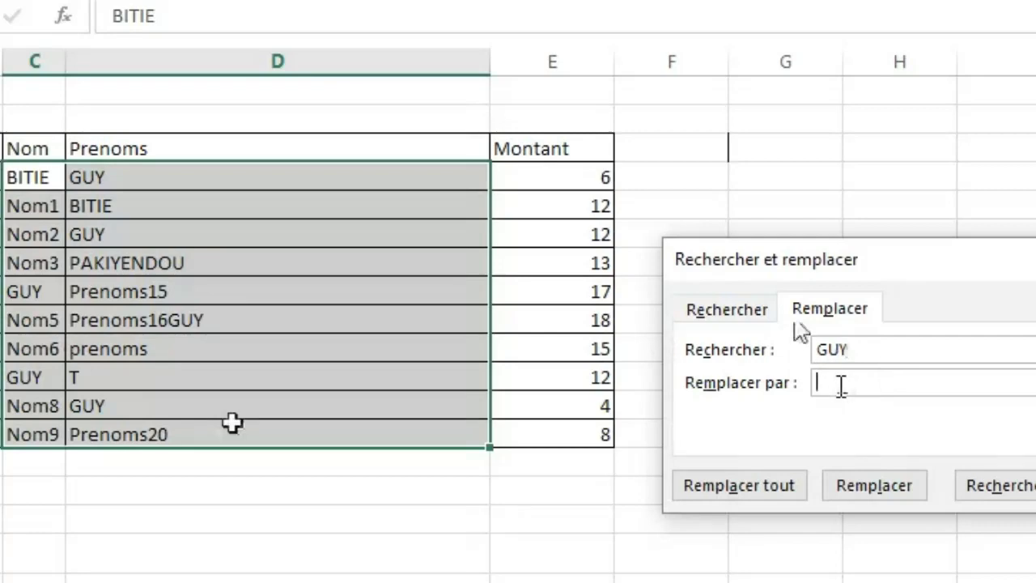
type("P")
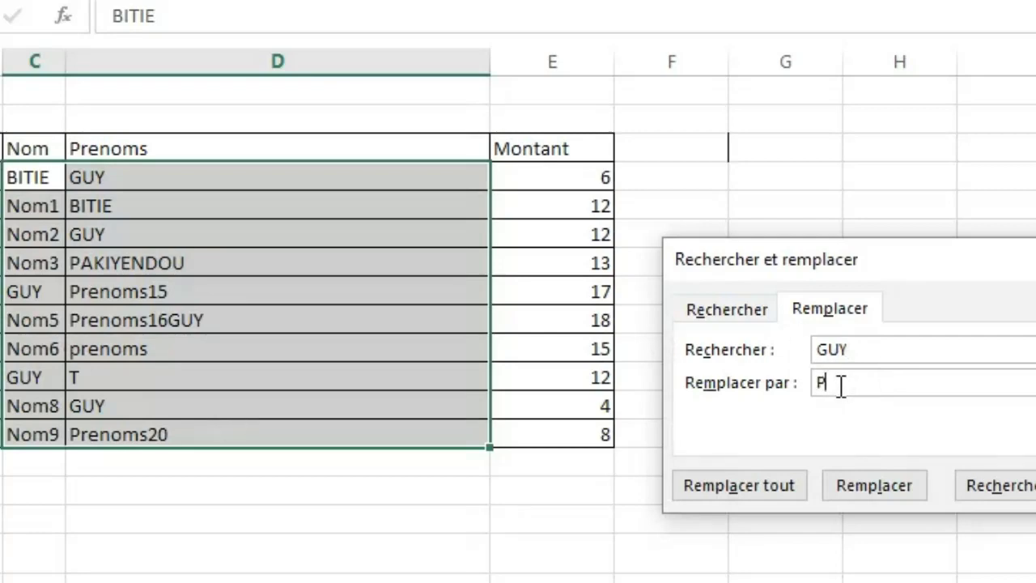
type("AUL")
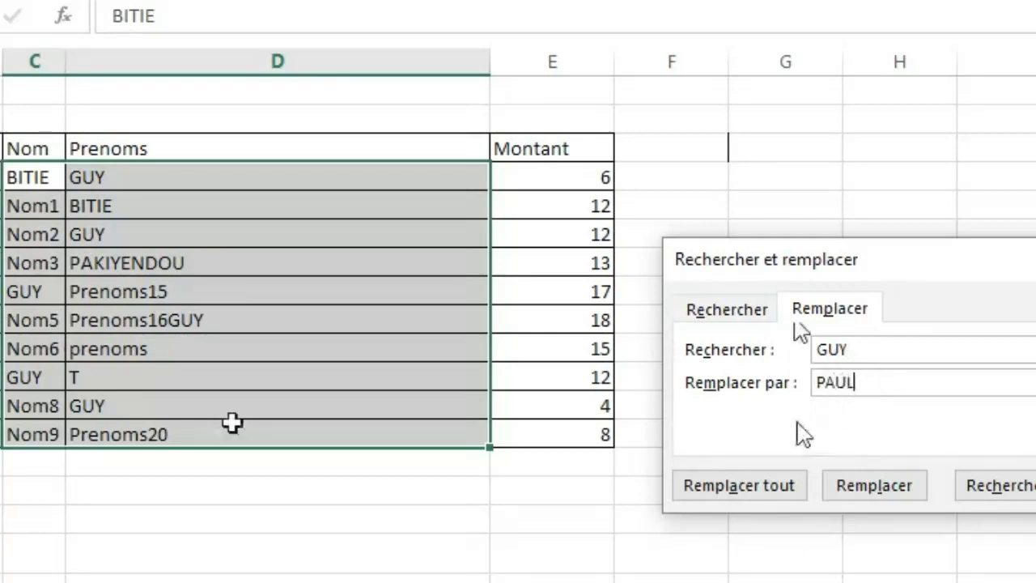
left_click(737, 492)
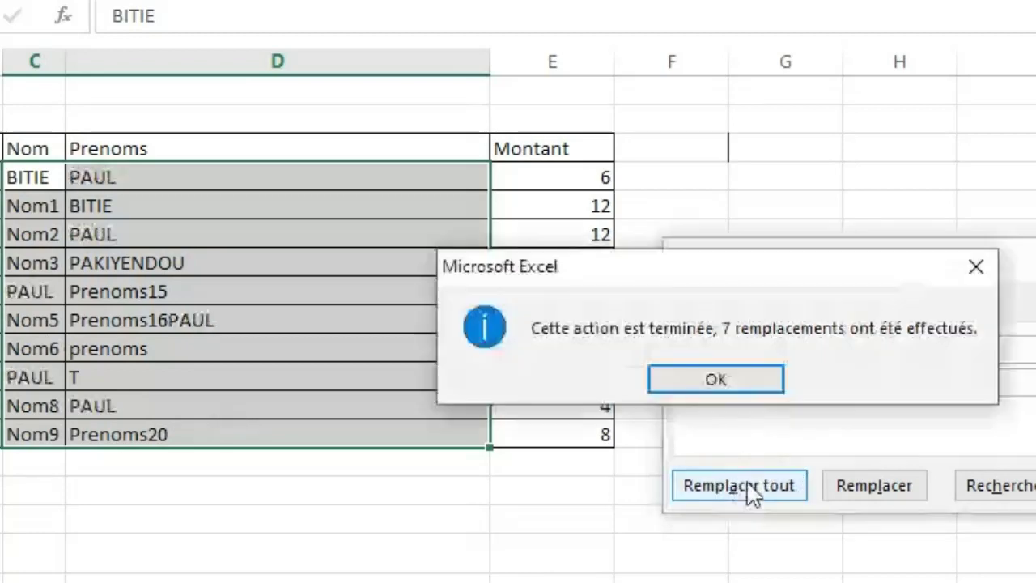
left_click(716, 395)
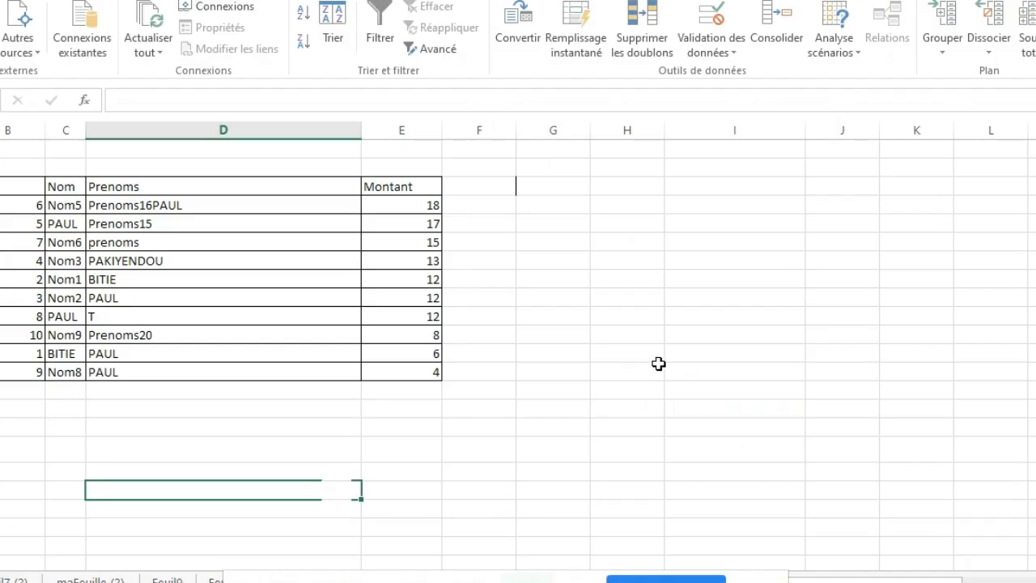
left_click(659, 369)
left_click(422, 489)
left_click(463, 354)
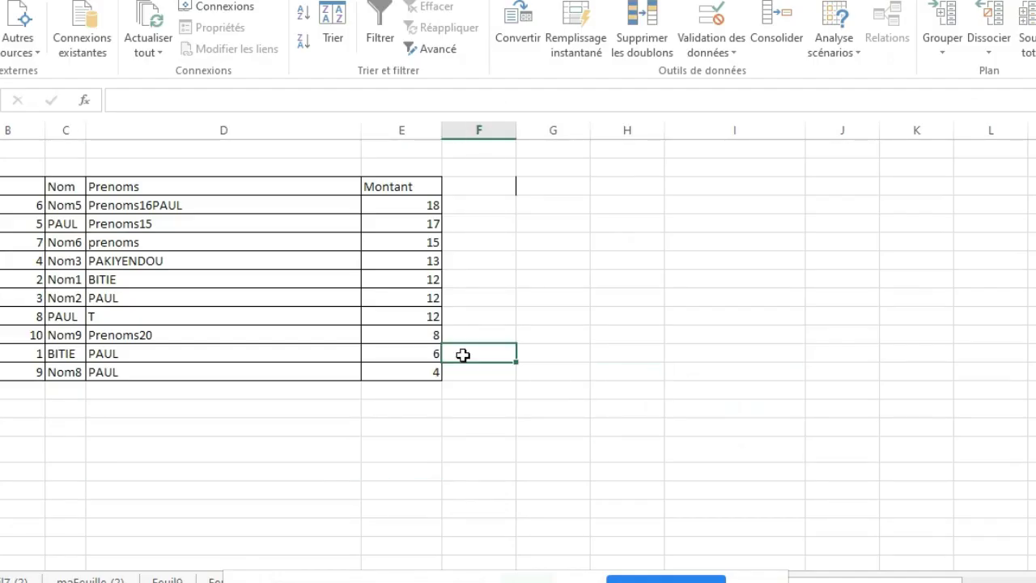
left_click(662, 334)
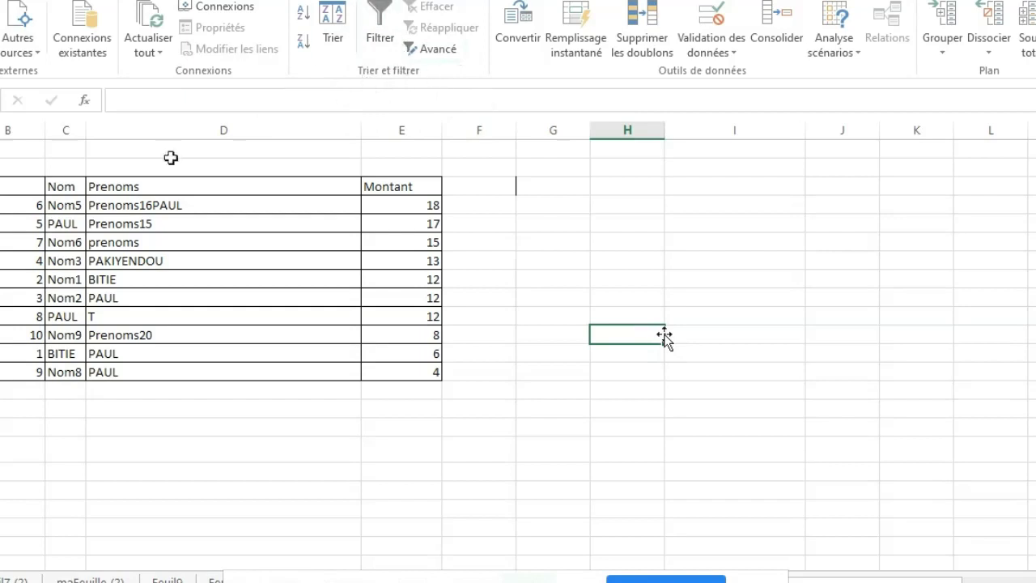
Sort the whole table, headers included in the selection, by N° values from smallest to largest.
left_click(15, 187)
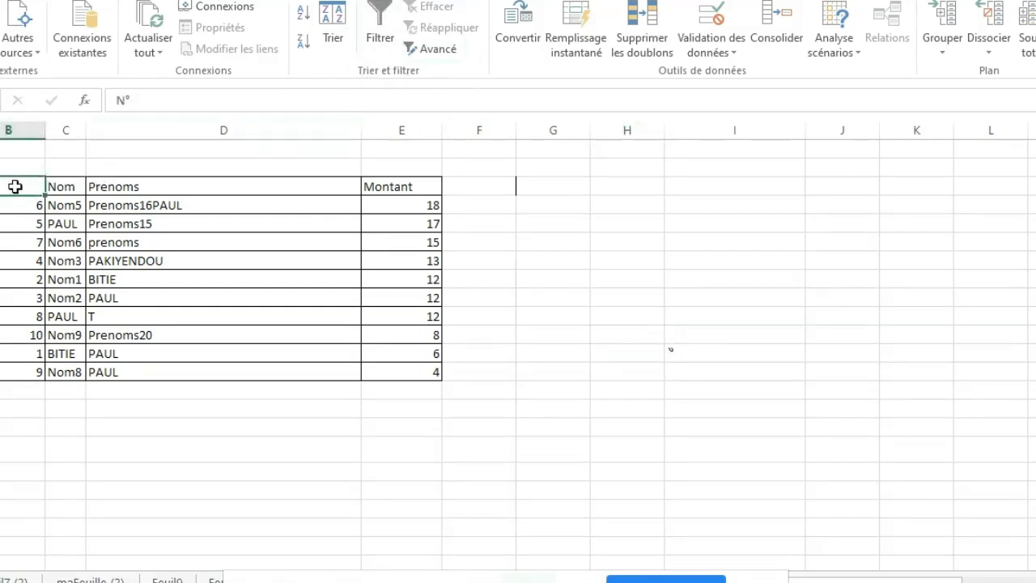
left_click_drag(16, 187, 418, 369)
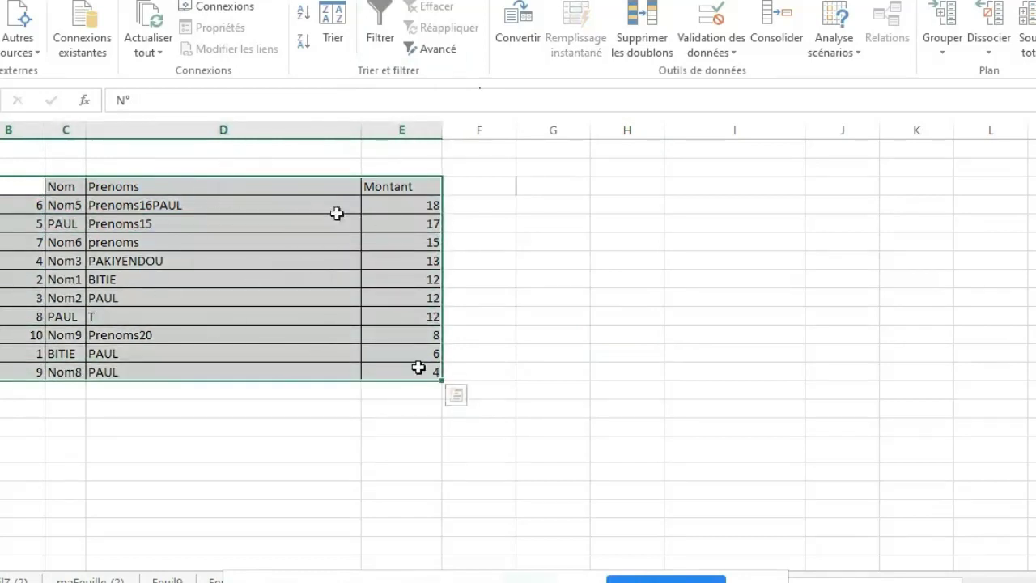
left_click(345, 55)
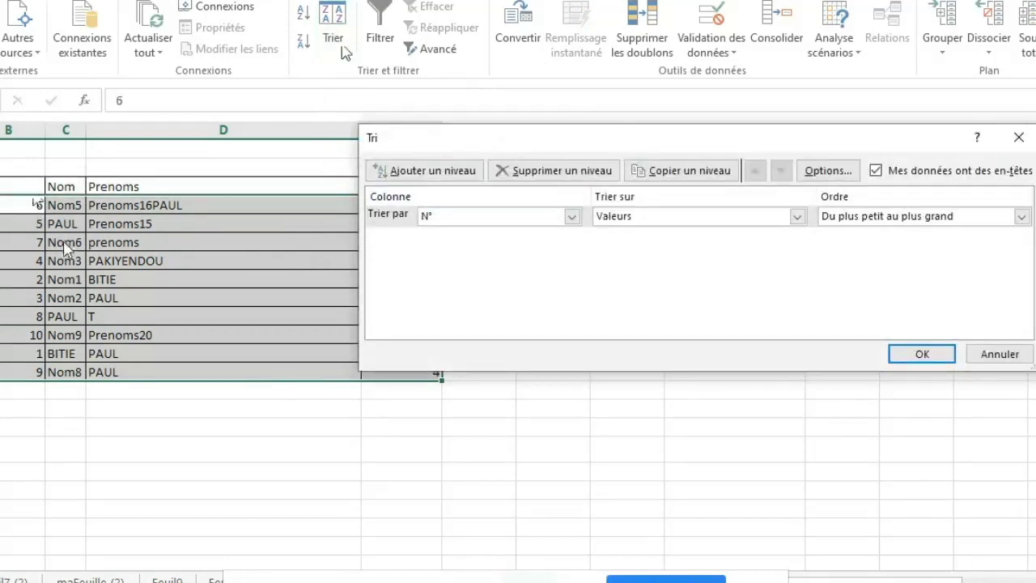
left_click(573, 218)
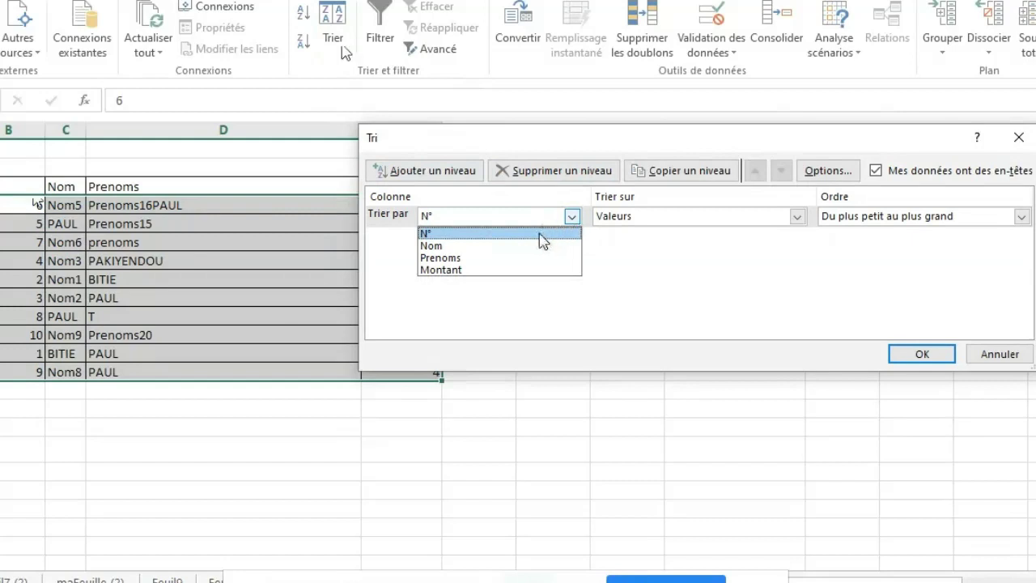
left_click(541, 235)
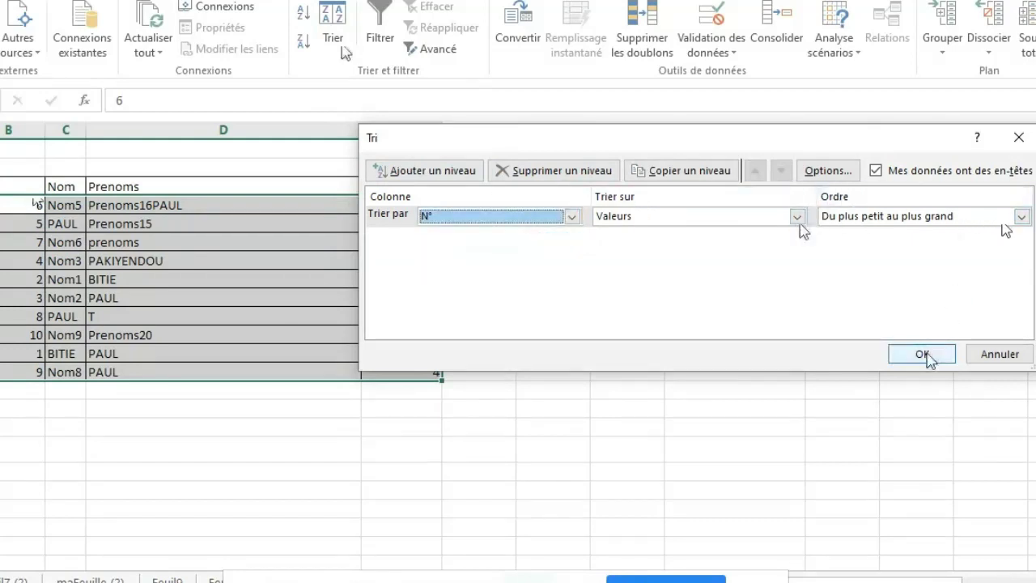
left_click(923, 355)
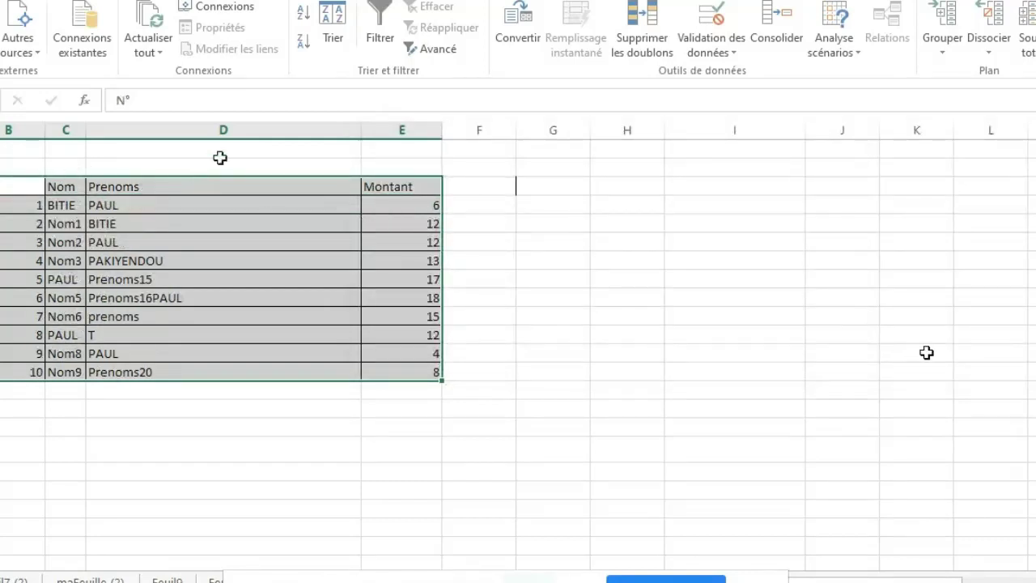
Sort the table by the values of the Nom column from A to Z.
left_click(339, 39)
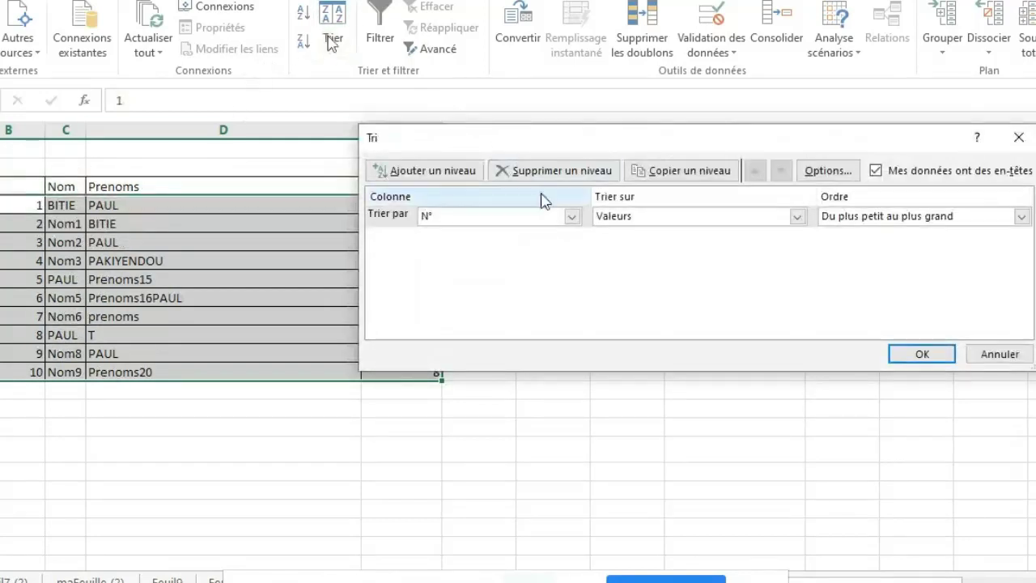
left_click(573, 217)
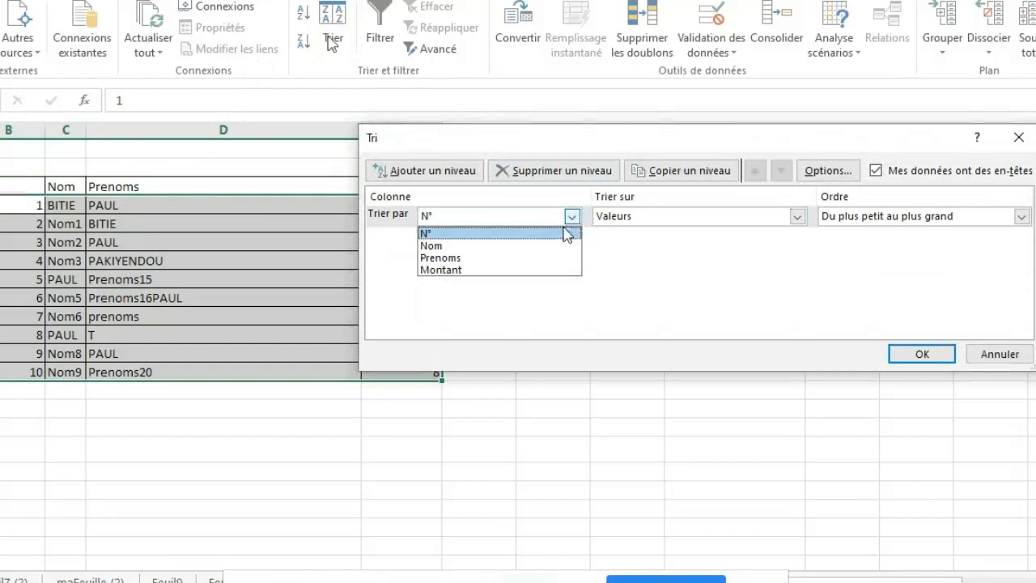
left_click(540, 246)
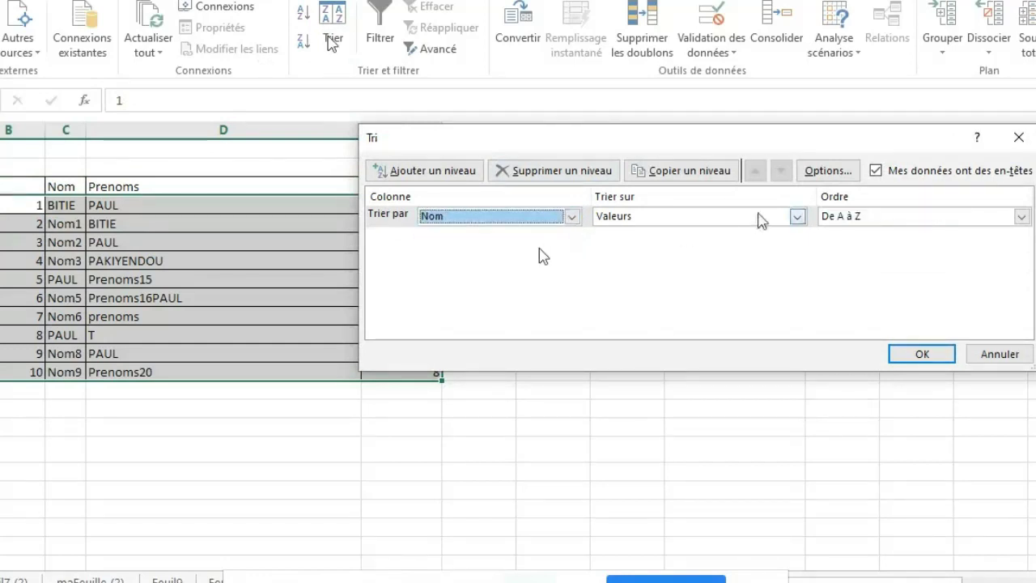
left_click(798, 217)
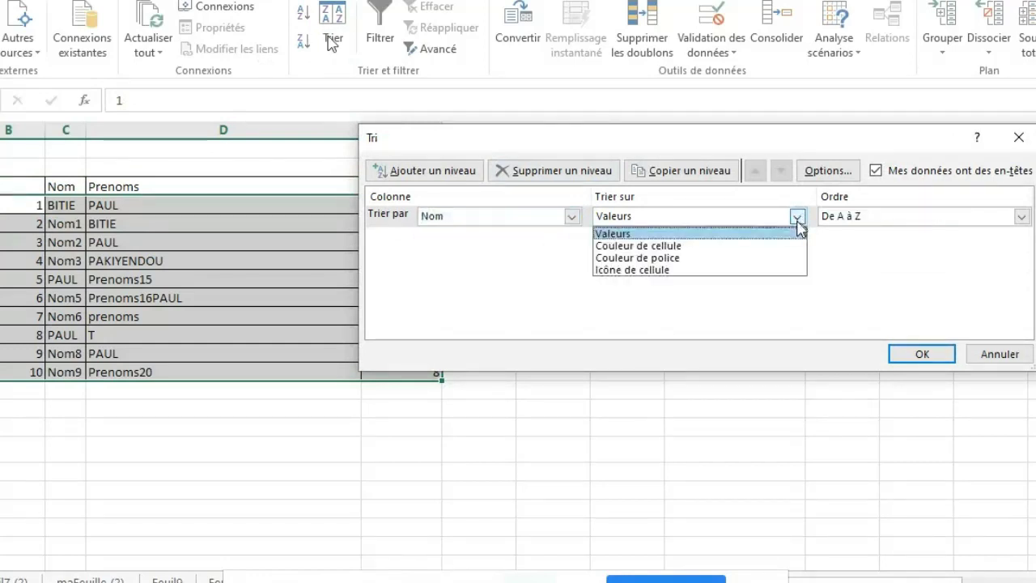
left_click(798, 220)
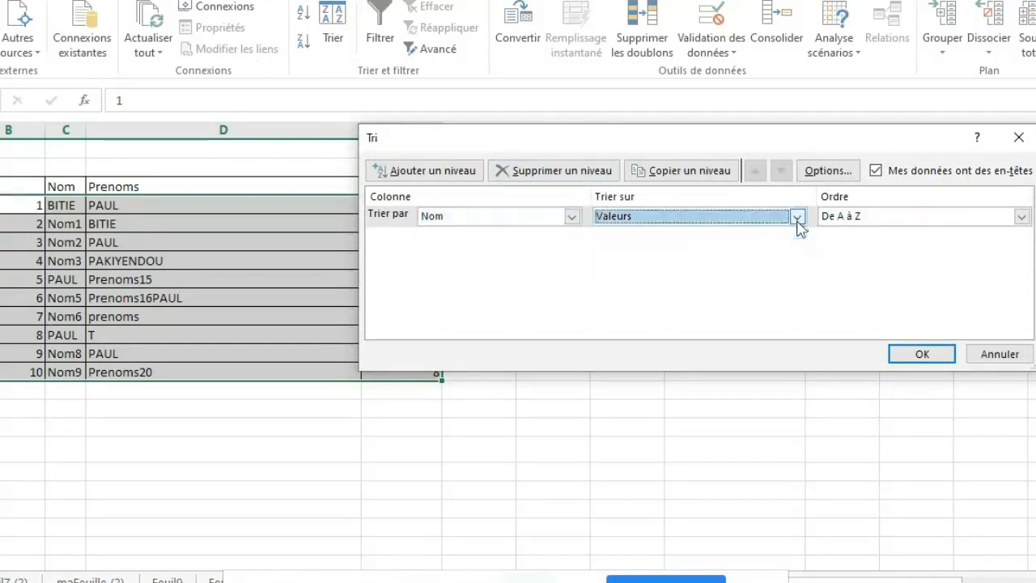
left_click(915, 357)
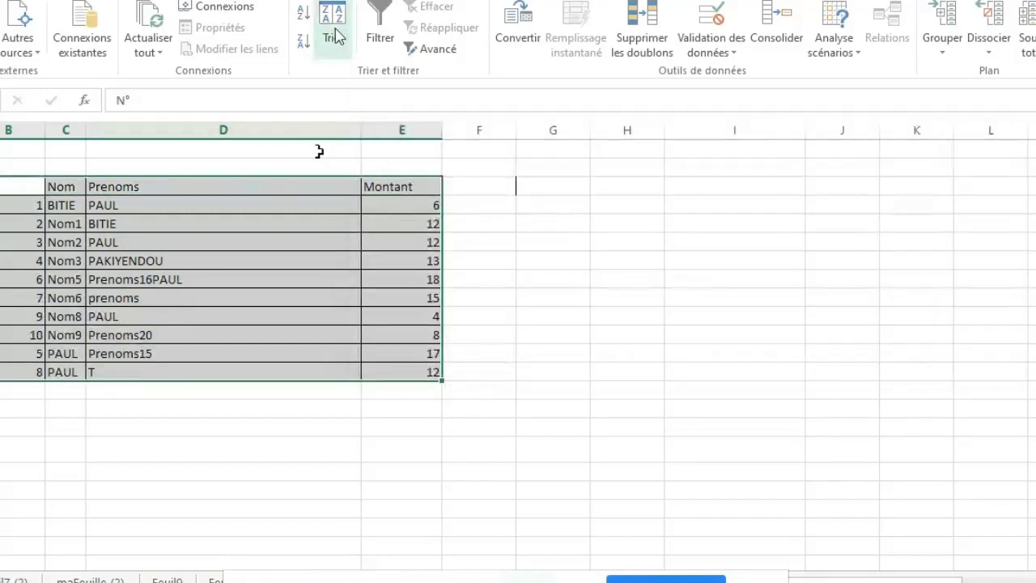
Sort the table by the values of the Montant column from largest to smallest.
left_click(336, 35)
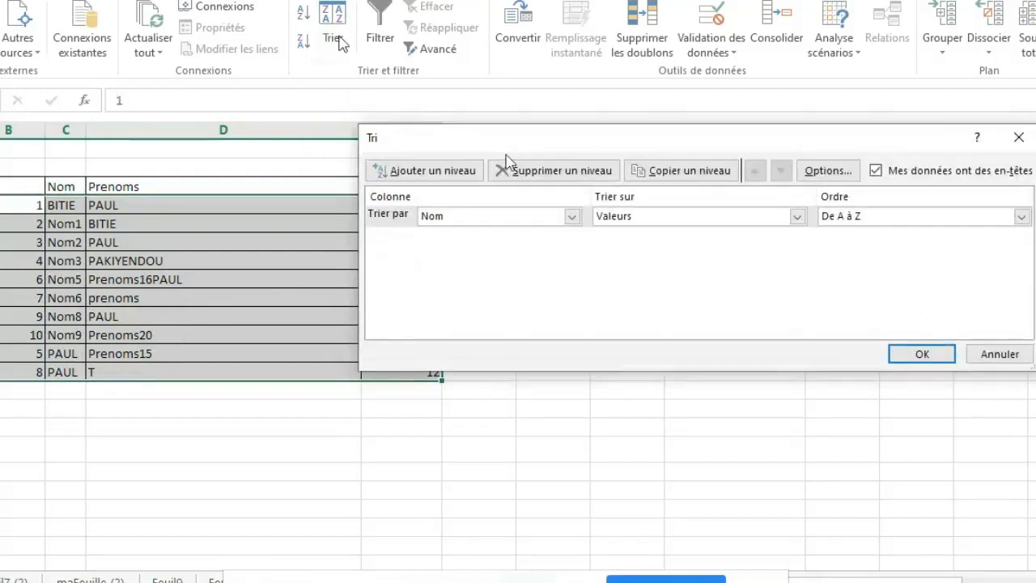
left_click(572, 217)
left_click(545, 270)
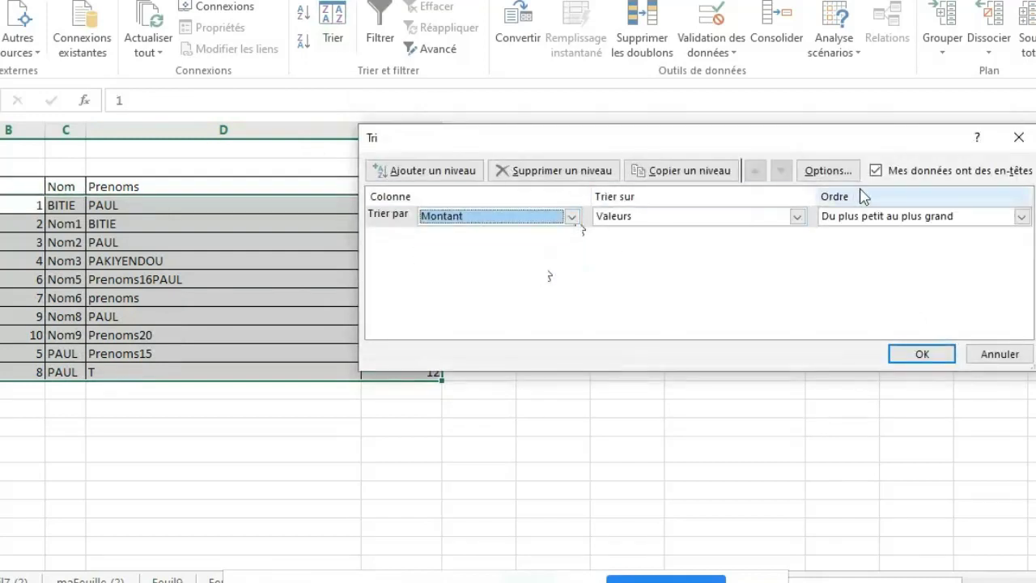
left_click(1022, 217)
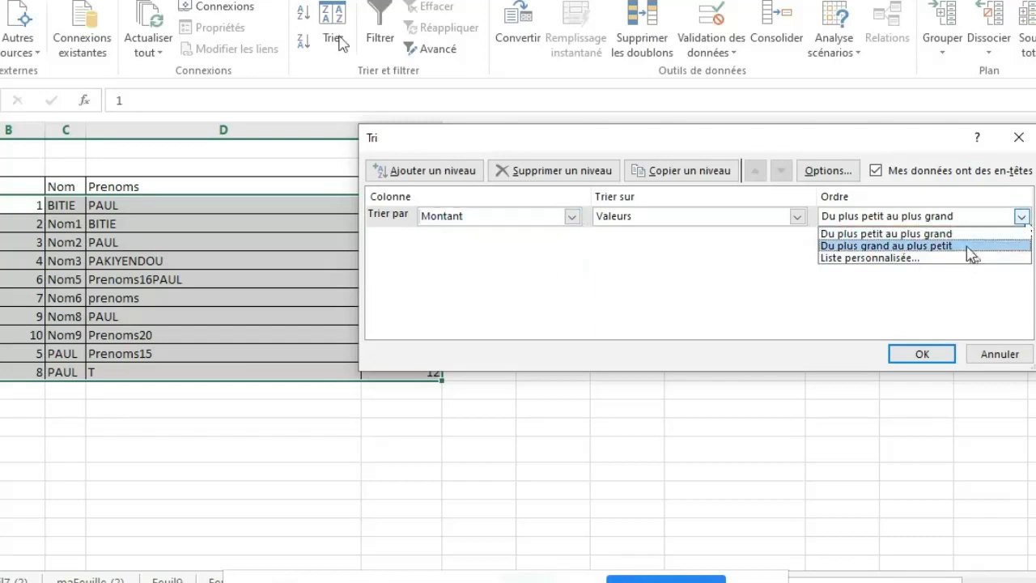
left_click(970, 246)
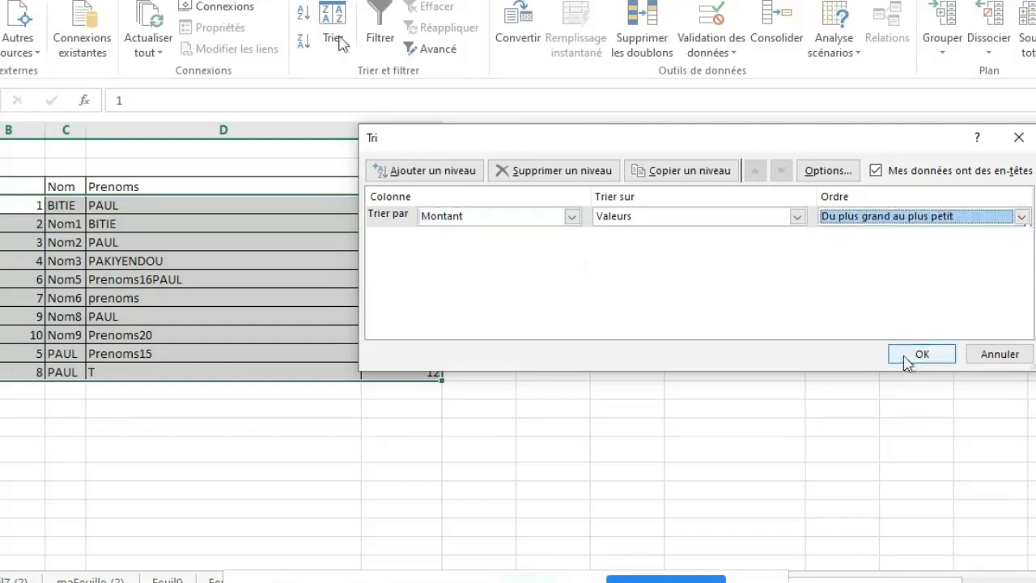
left_click(910, 359)
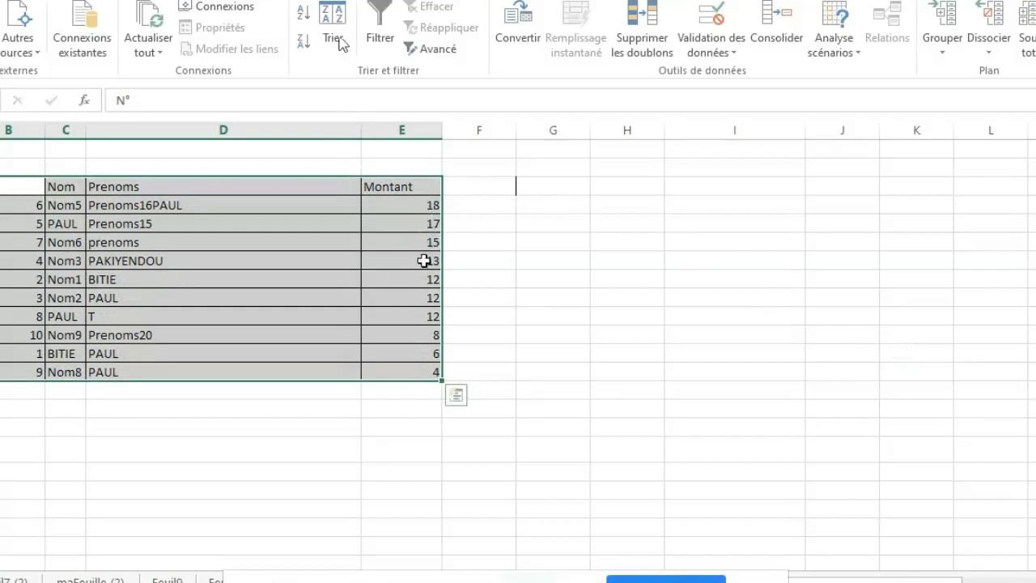
Turn on filtering for the table's header row and use the N° filter to sort from smallest to largest.
left_click(379, 36)
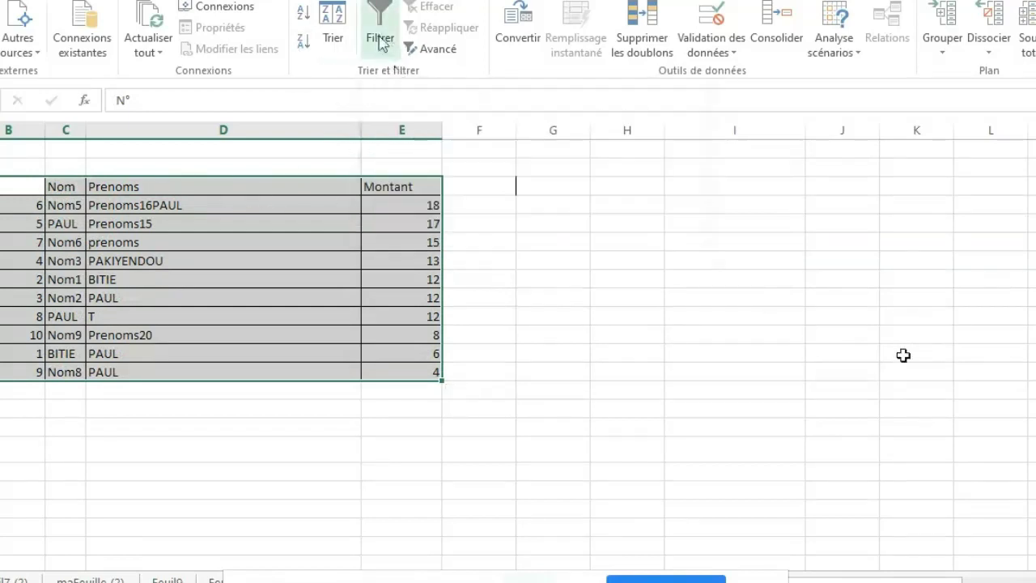
left_click(613, 247)
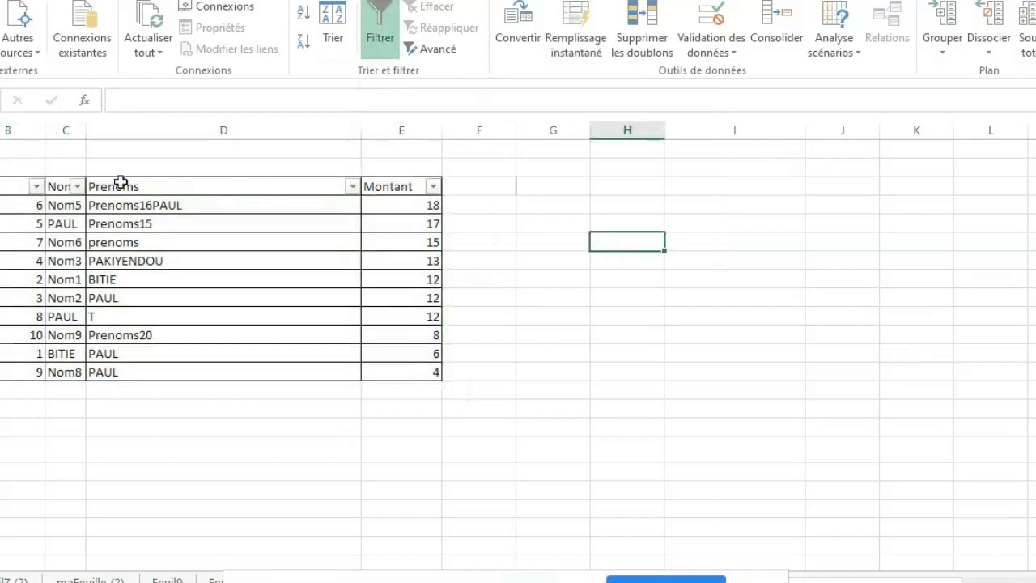
left_click(37, 186)
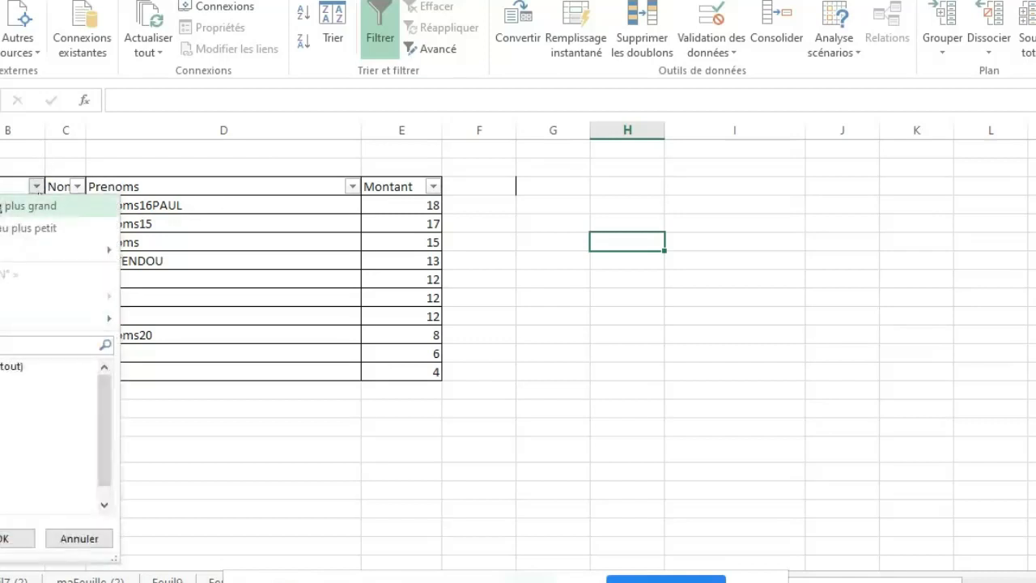
left_click(37, 205)
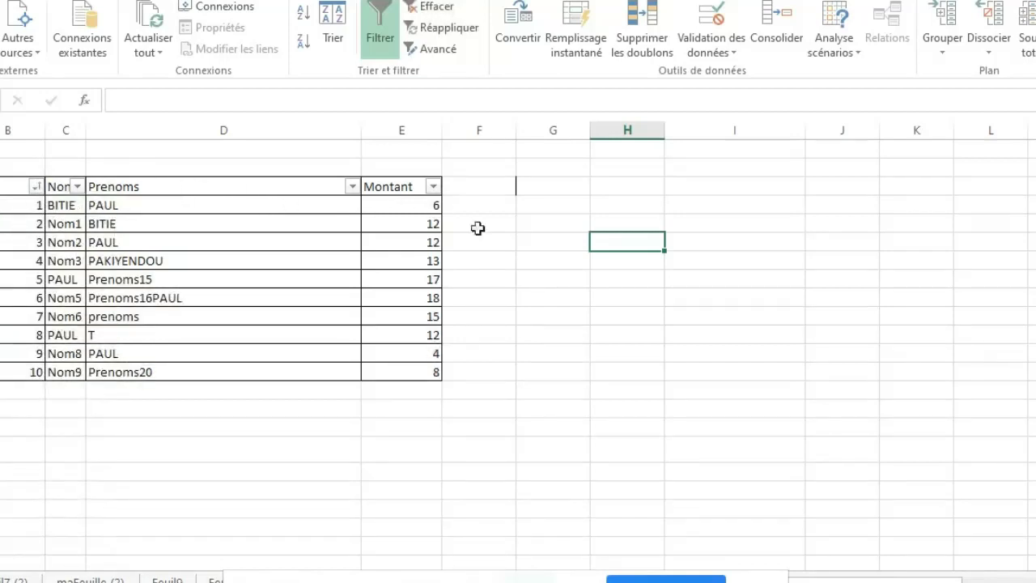
left_click(607, 336)
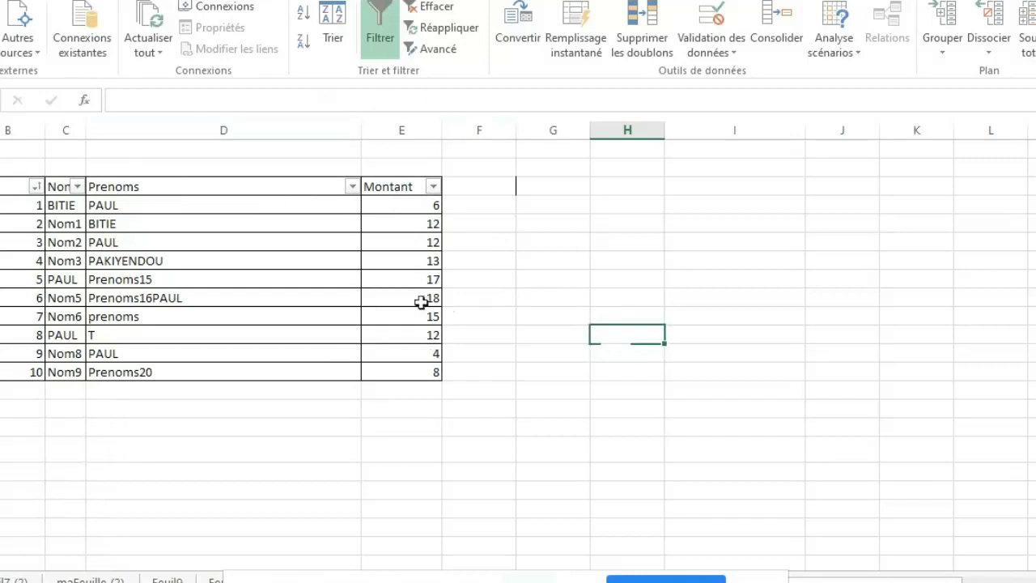
left_click(549, 261)
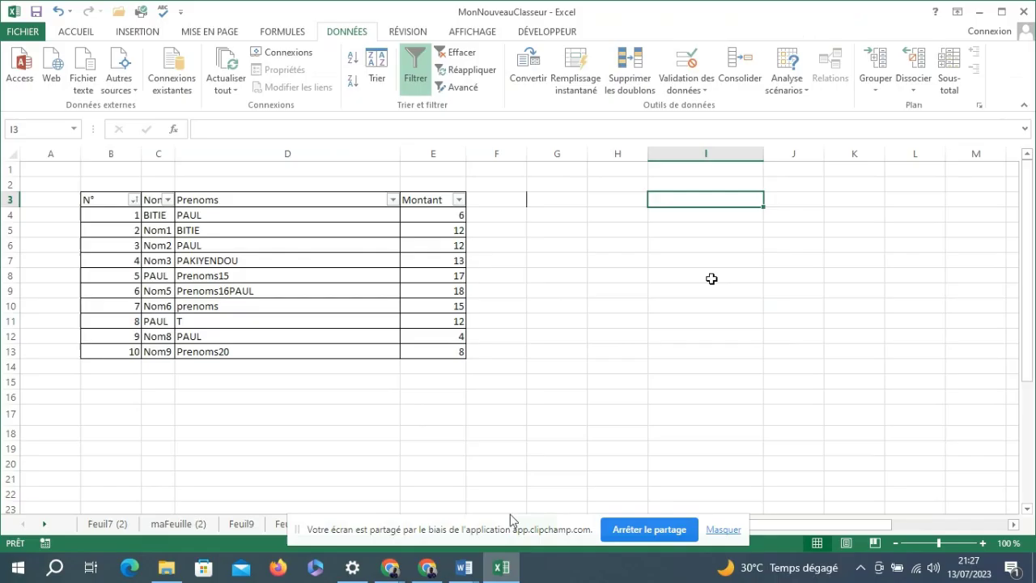
left_click(714, 278)
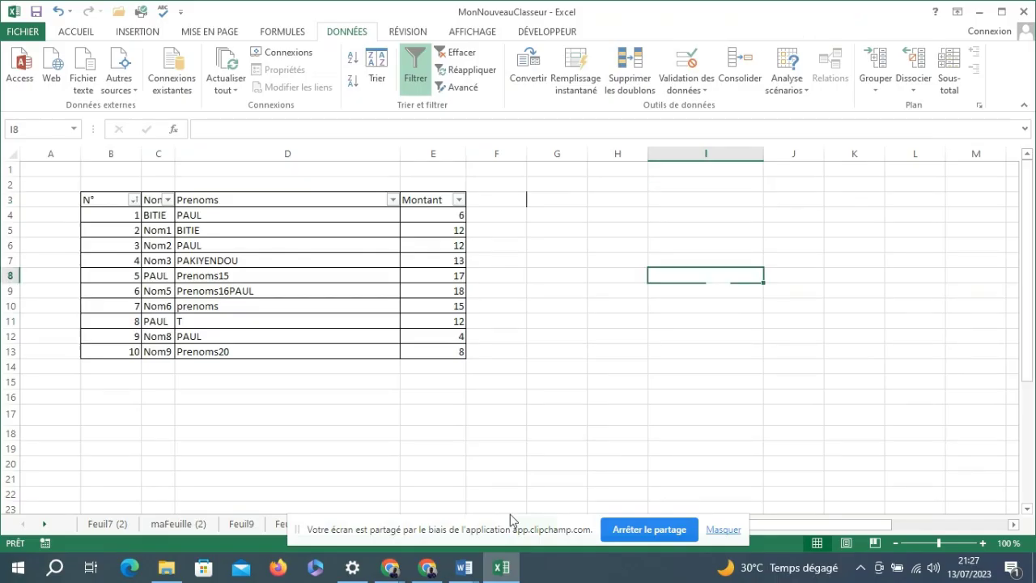
left_click(615, 262)
Add a data validation drop-down list to cell I4, allowing Liste with the source =$C$4:$C$13.
left_click(693, 219)
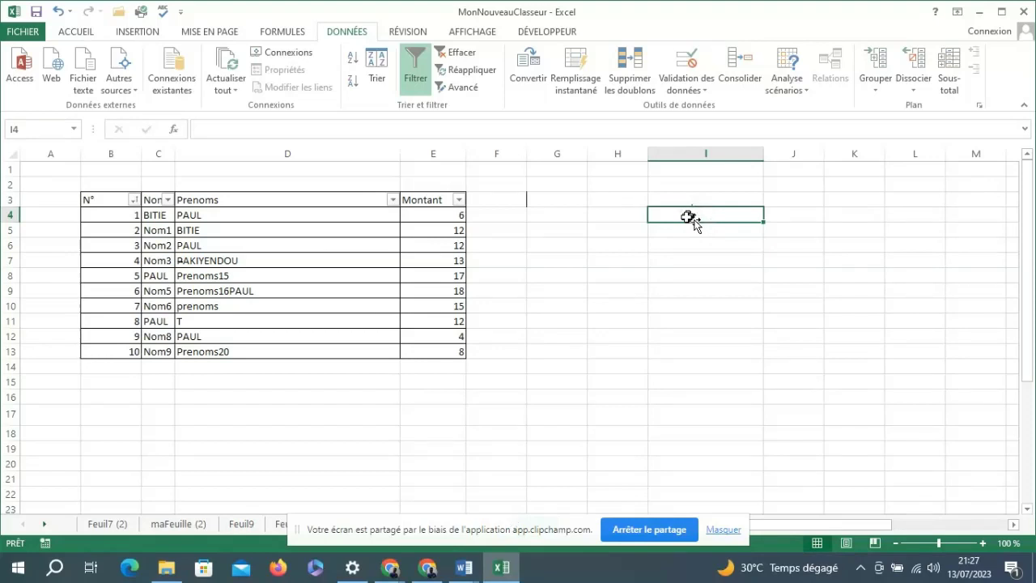
left_click(701, 91)
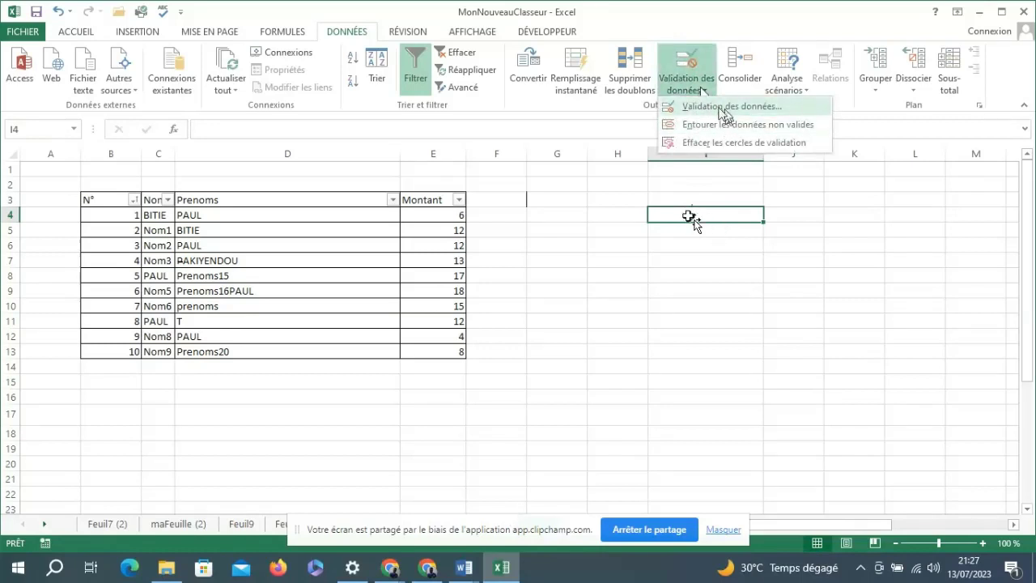
left_click(725, 106)
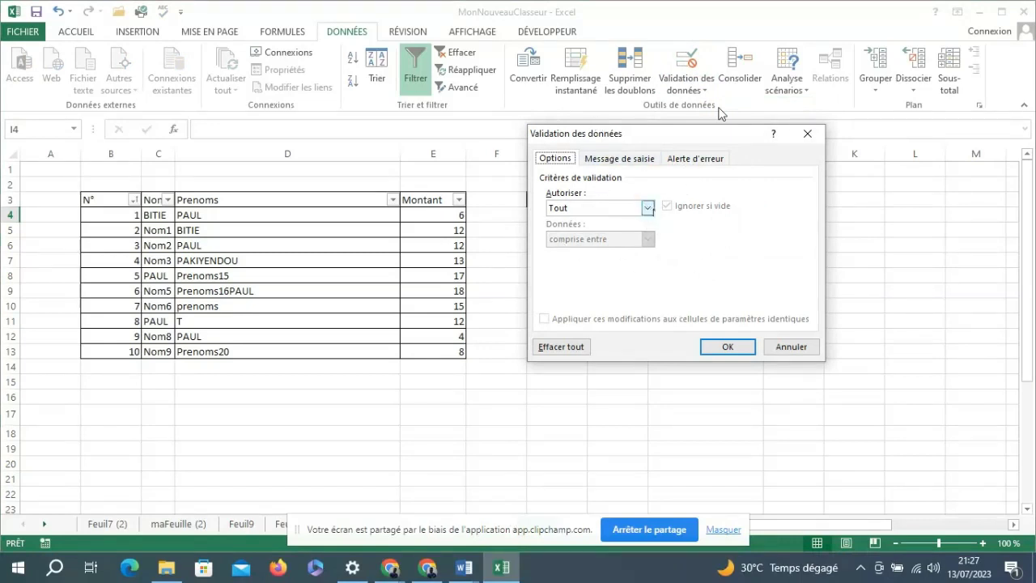
left_click(648, 209)
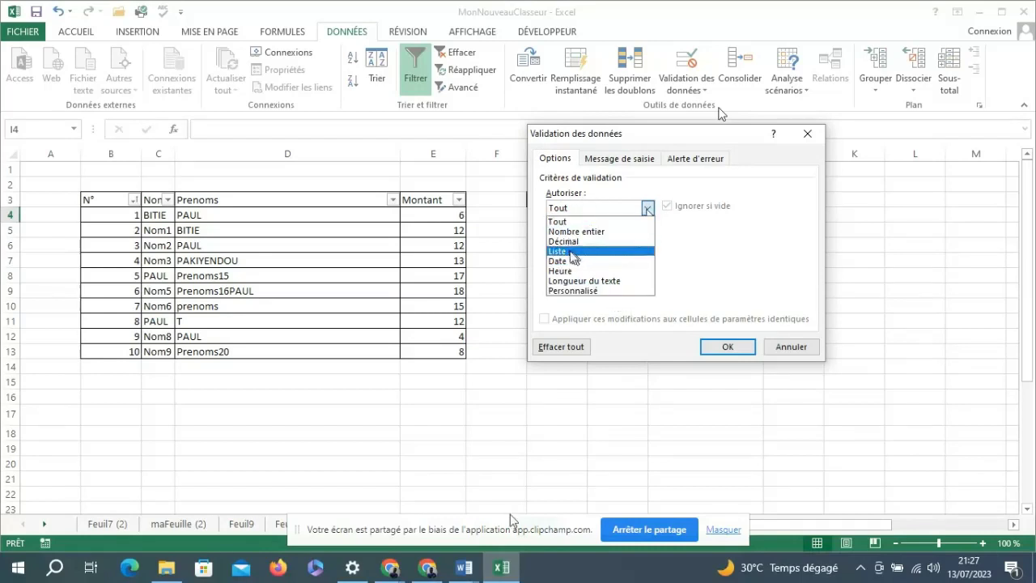
left_click(571, 252)
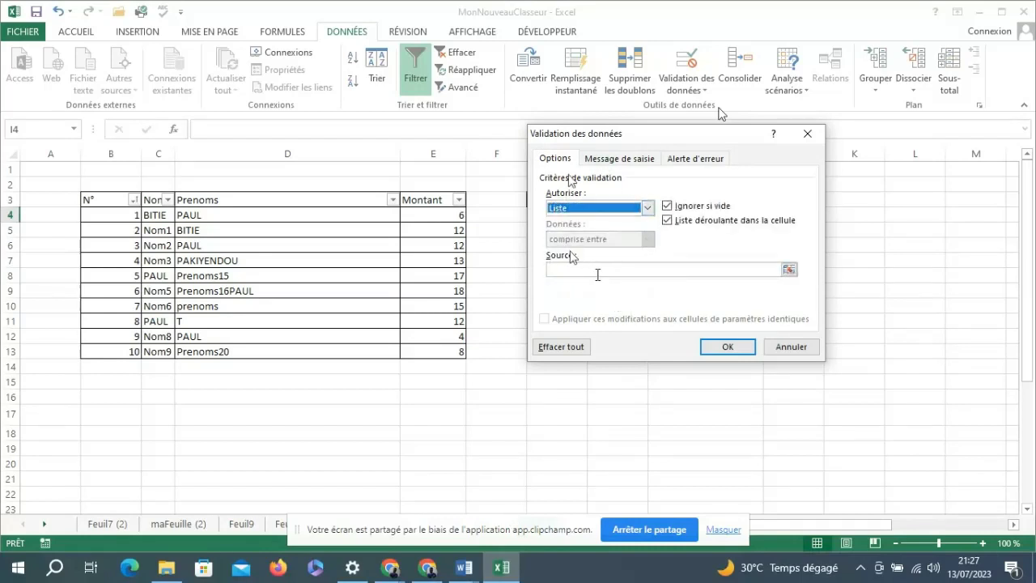
left_click(595, 272)
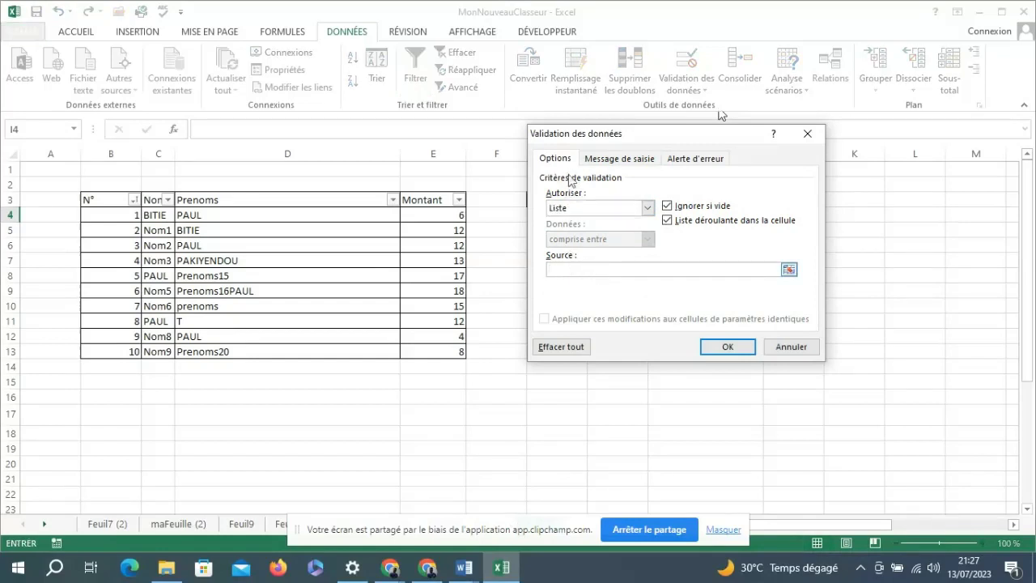
left_click(789, 269)
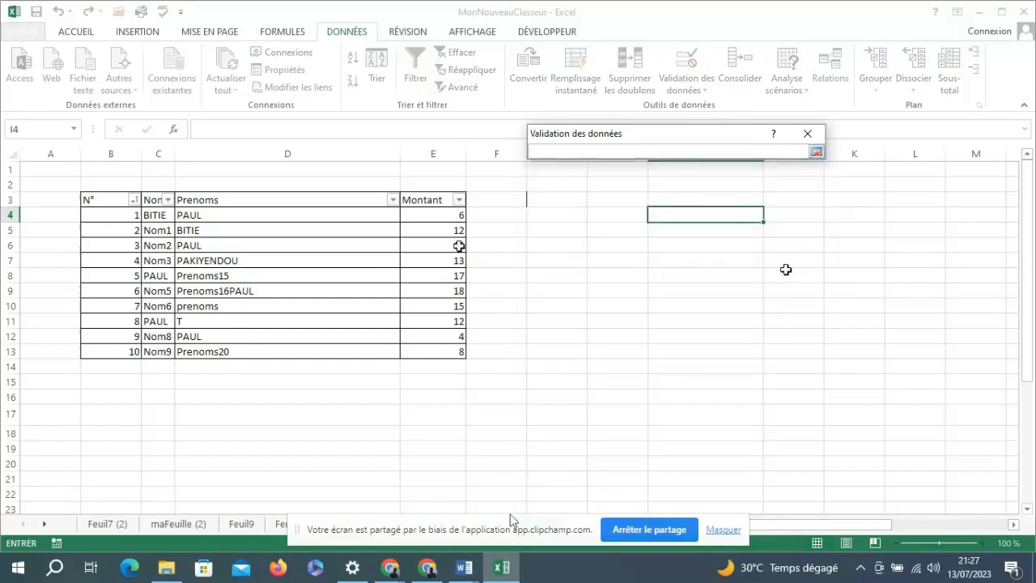
left_click(150, 216)
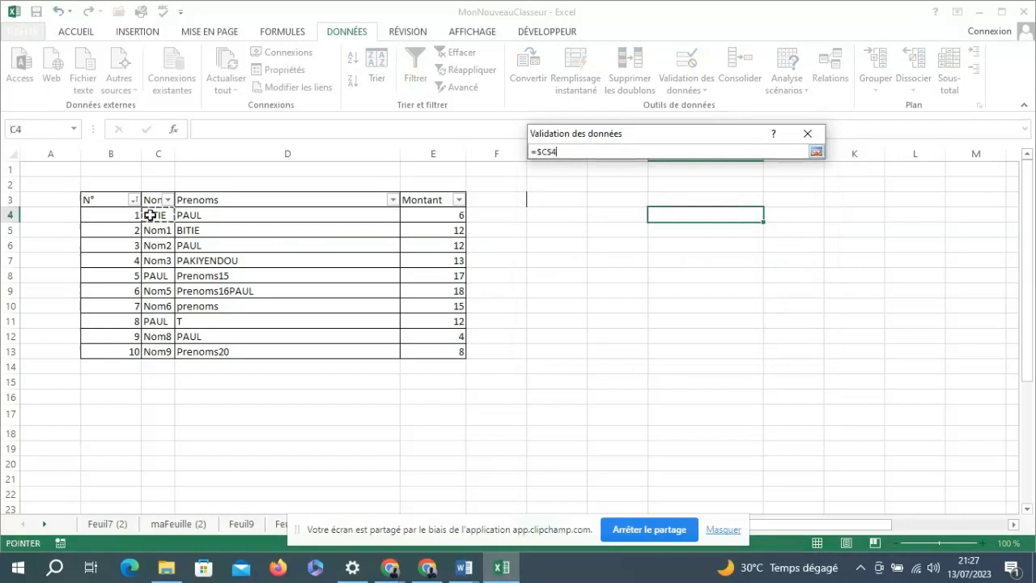
left_click_drag(149, 216, 160, 352)
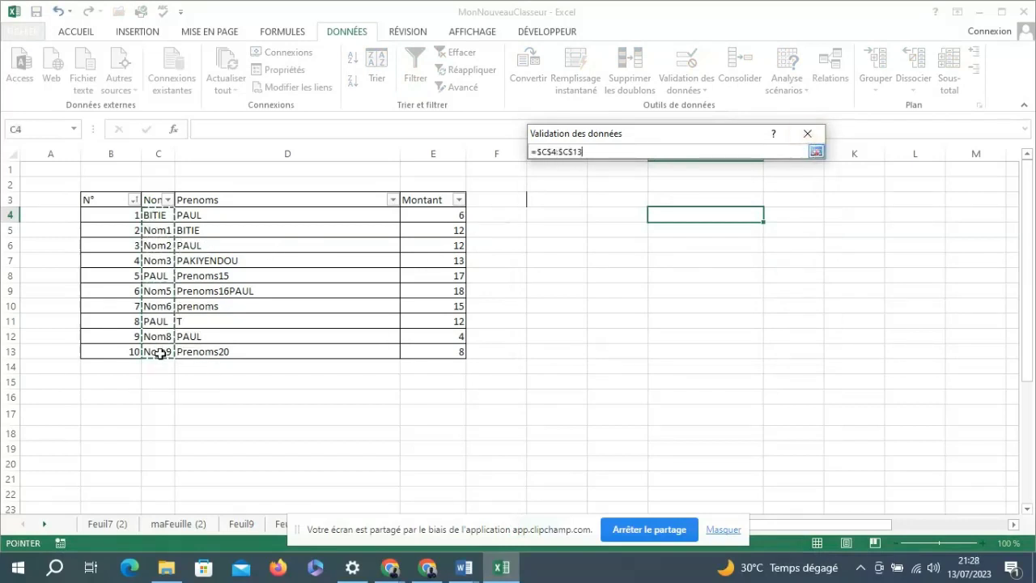
left_click(817, 152)
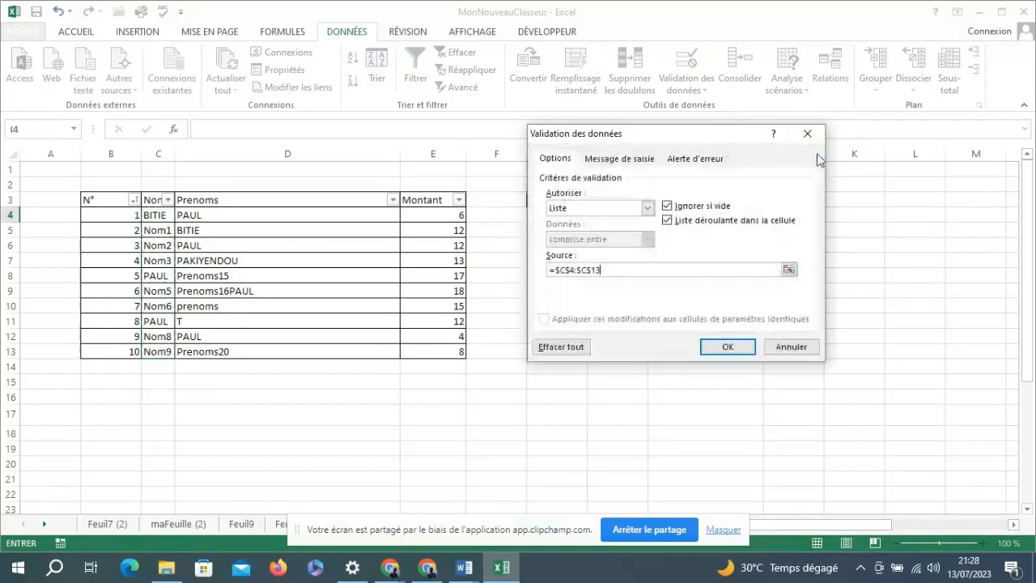
left_click(726, 348)
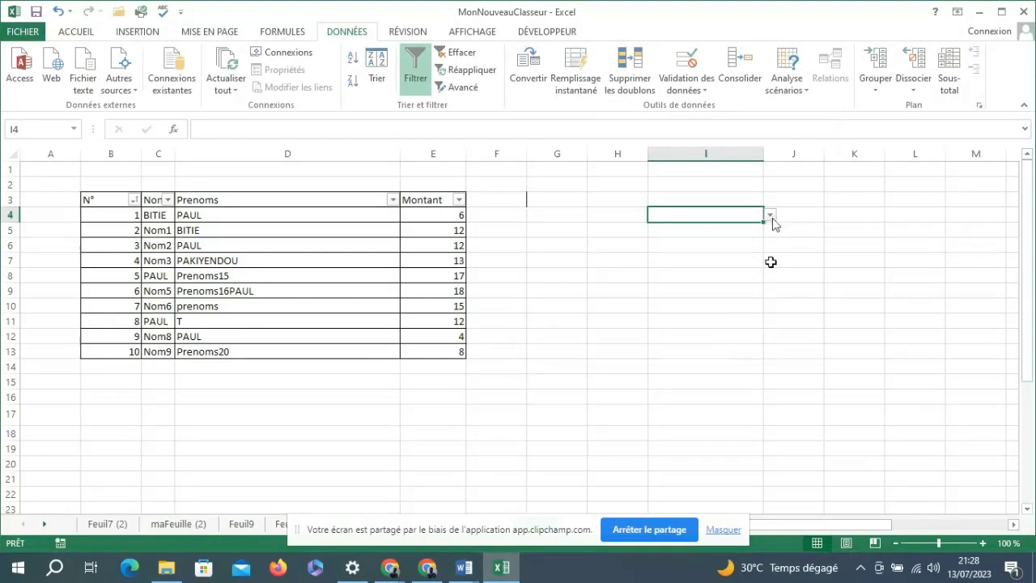
Choose the repeated first name as the value of I4 from its drop-down list.
left_click(771, 216)
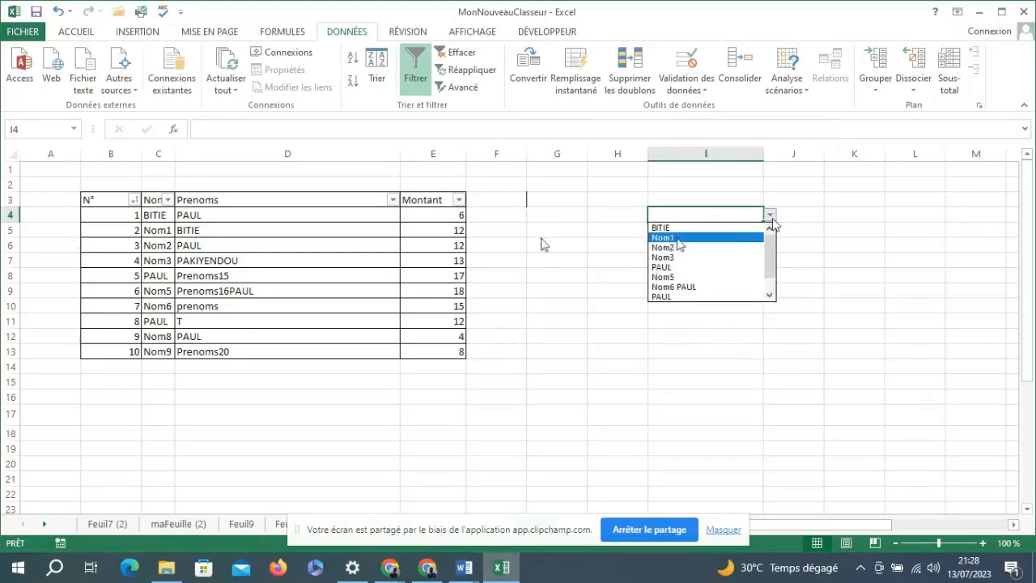
left_click(684, 267)
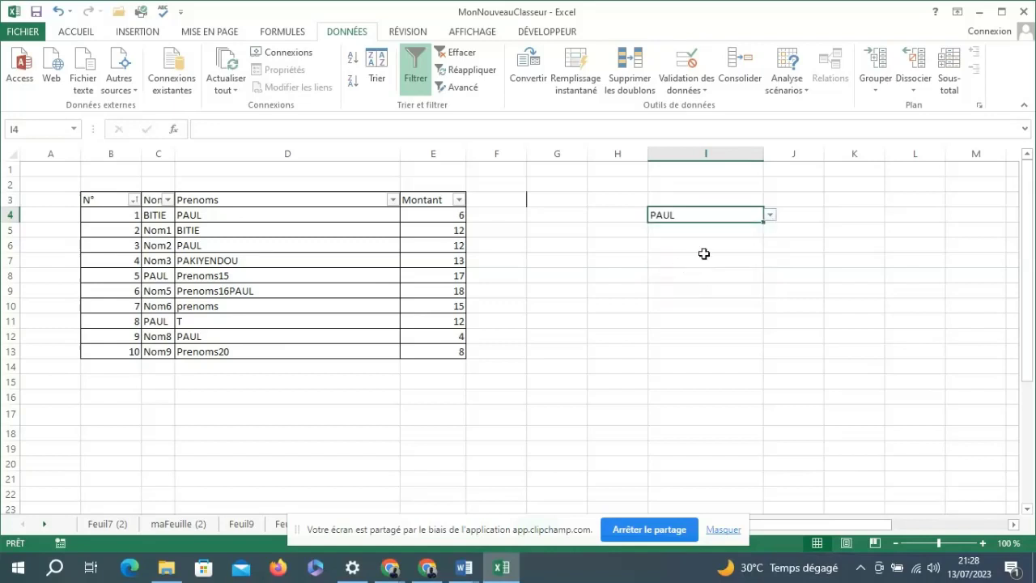
left_click(771, 215)
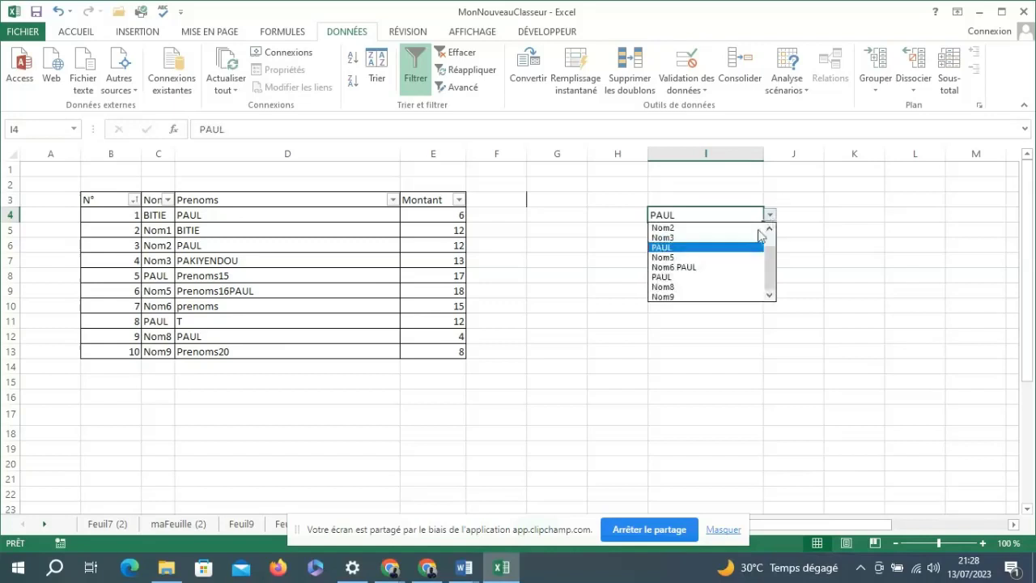
left_click(696, 273)
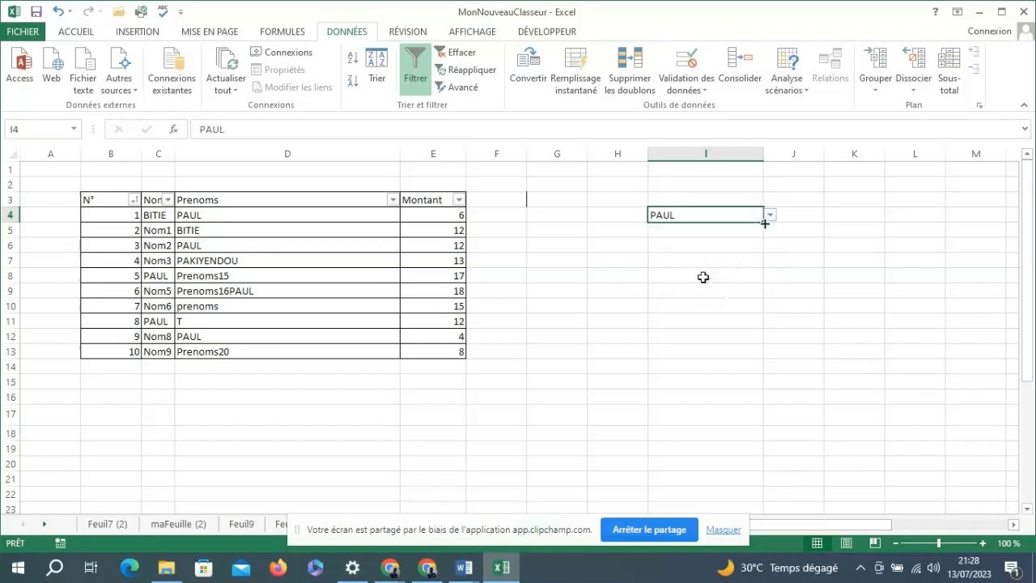
Fill the drop-down cell I4 down to I13 and choose the Nom6 entry from the list in I13.
left_click_drag(764, 223, 766, 355)
left_click(749, 352)
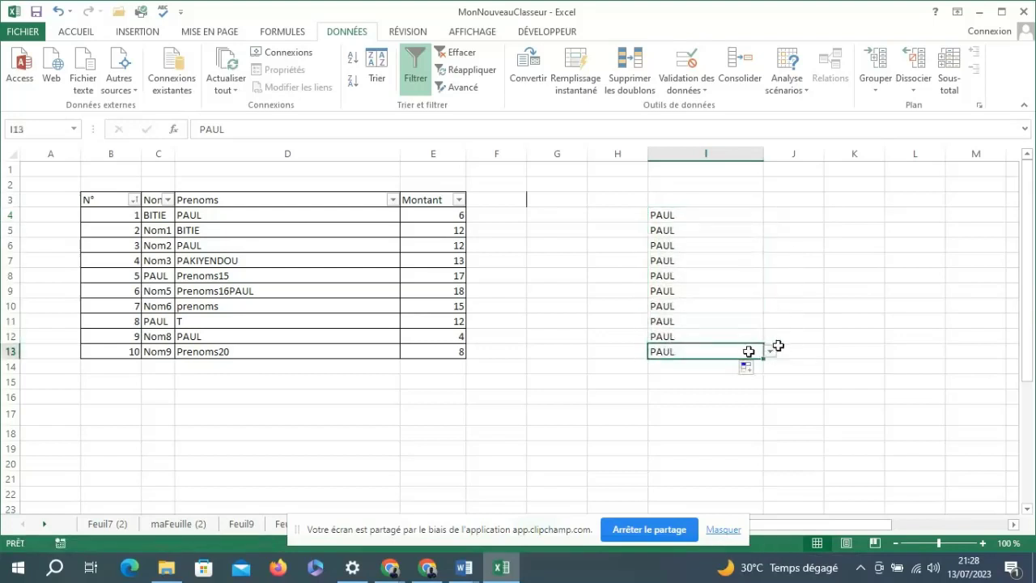
left_click(770, 351)
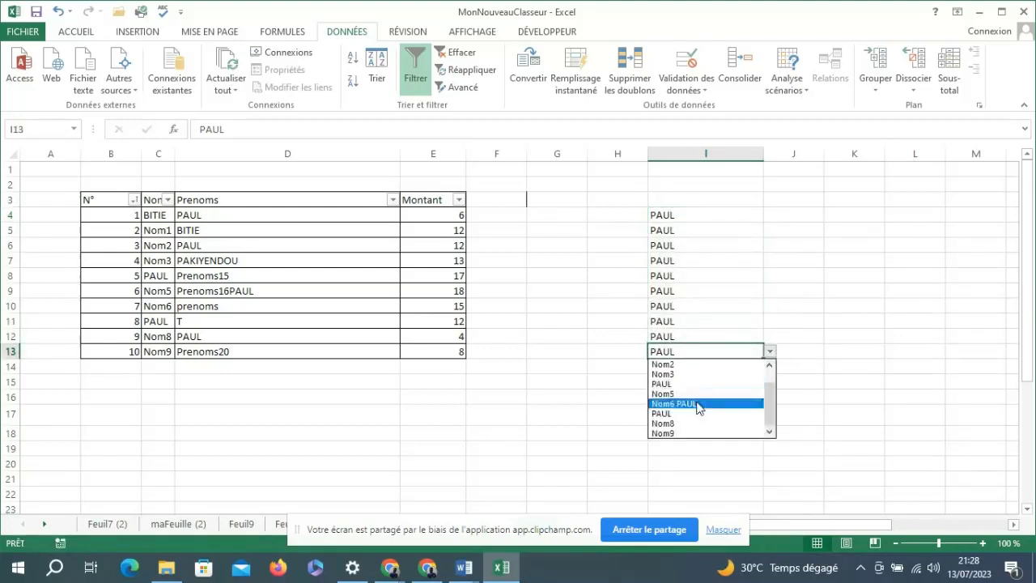
left_click(710, 404)
Choose Nom9 from the drop-down list in I11 and the Nom6 entry from the list in I9.
left_click(716, 321)
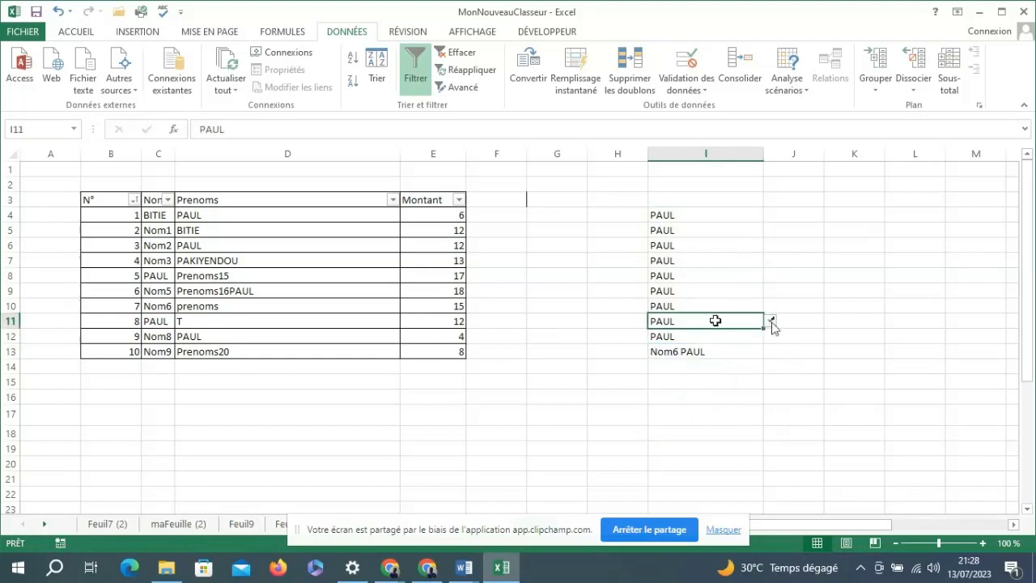
left_click(772, 322)
left_click(701, 402)
left_click(699, 415)
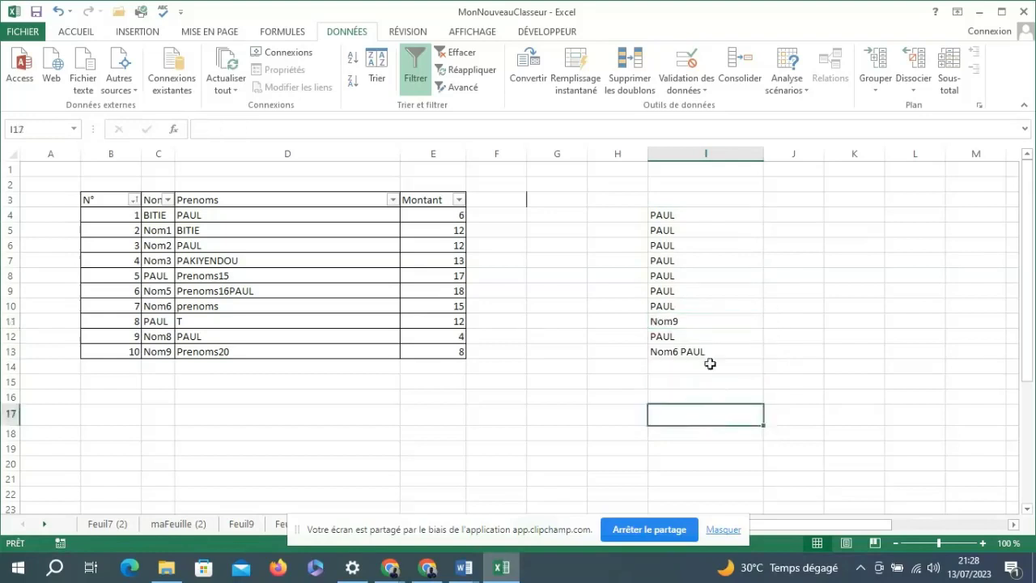
left_click(664, 290)
left_click(770, 292)
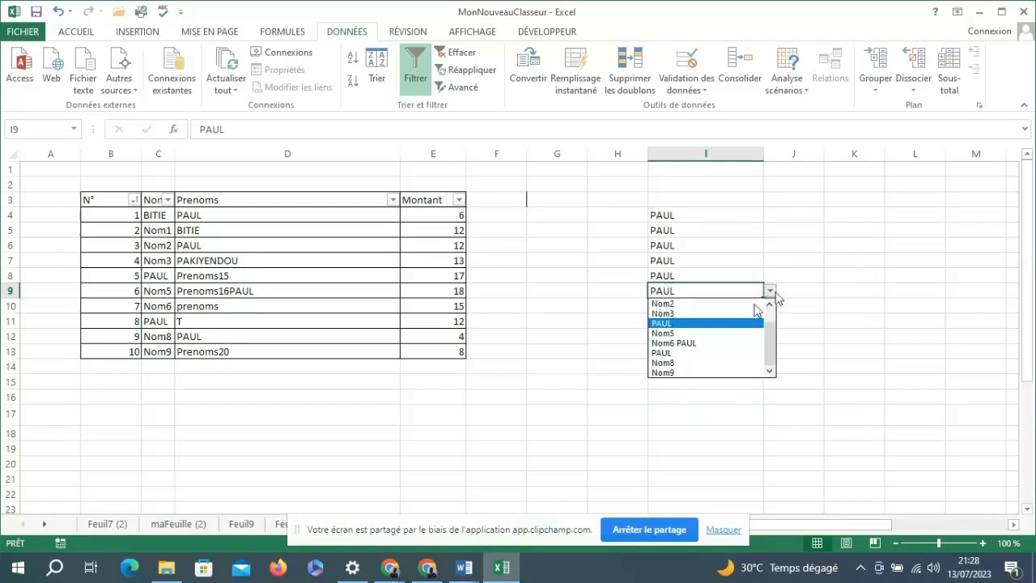
left_click(693, 344)
Try to append HH to the value in I8, and cancel the entry.
left_click(676, 275)
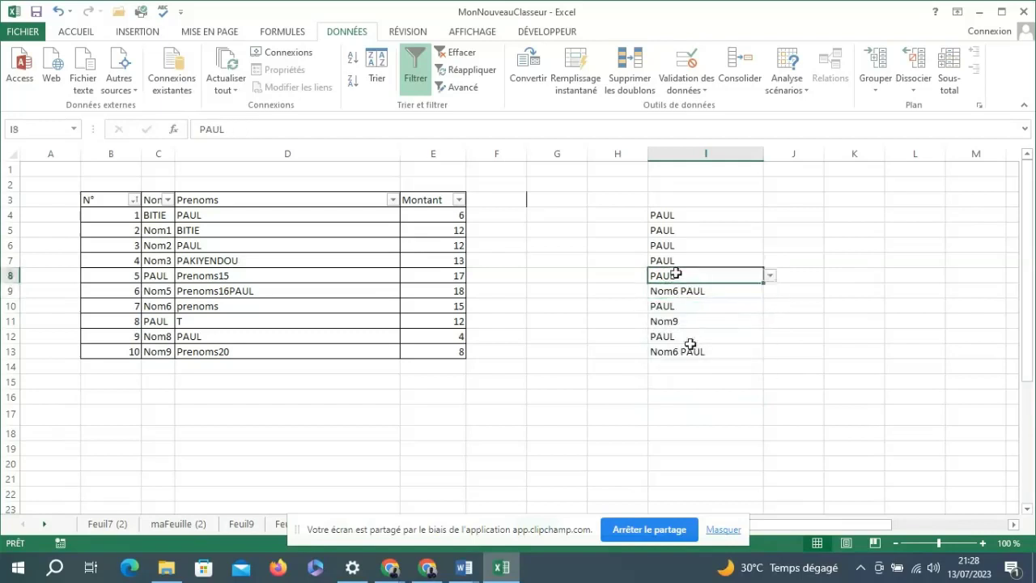
double_click(689, 276)
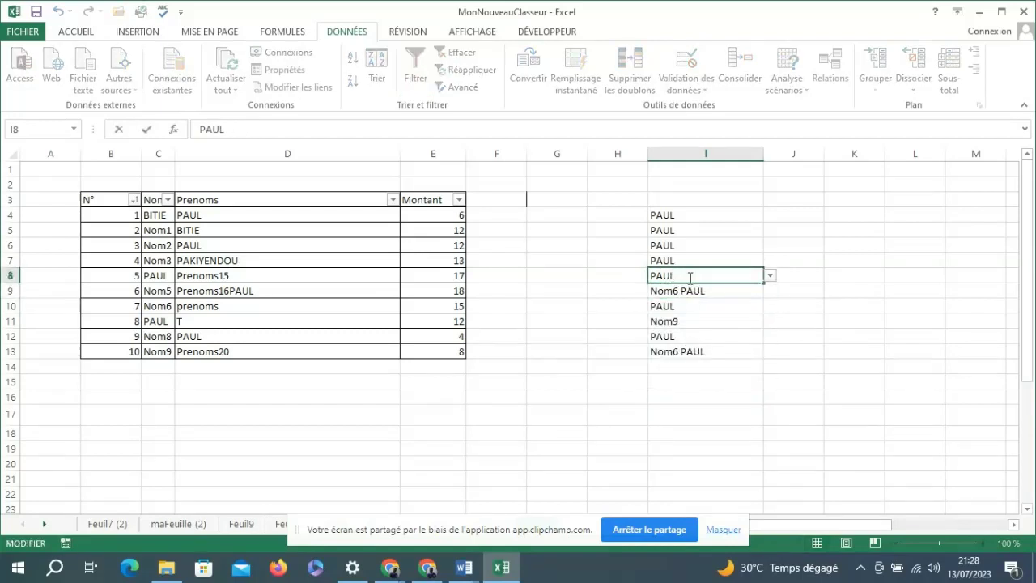
left_click(790, 314)
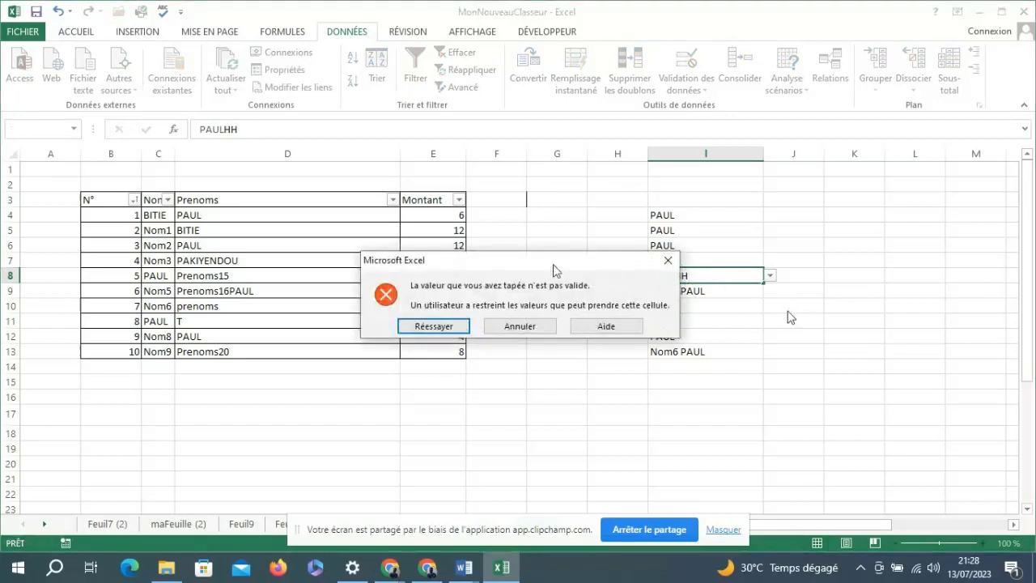
left_click_drag(556, 270, 464, 224)
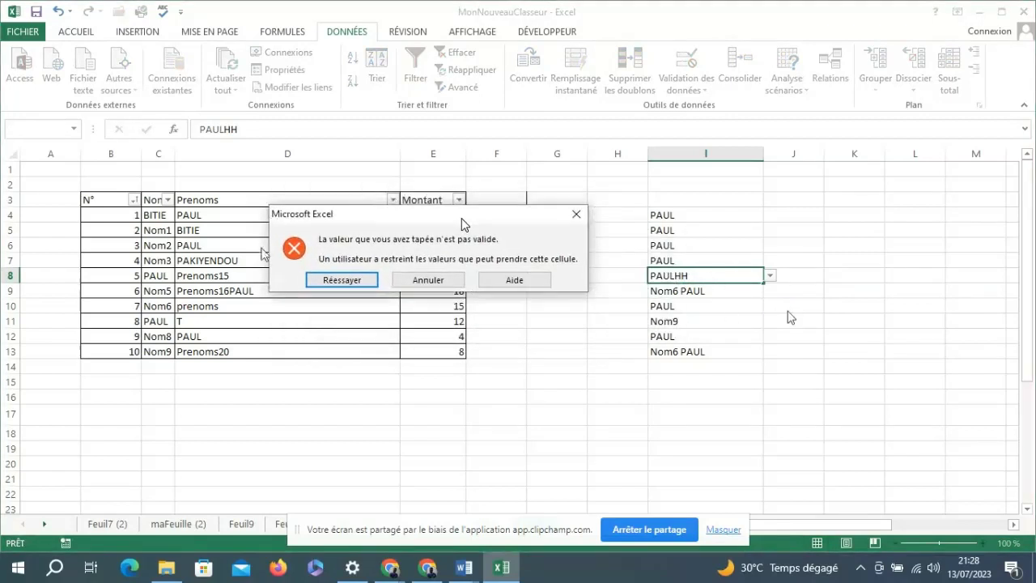
left_click(457, 279)
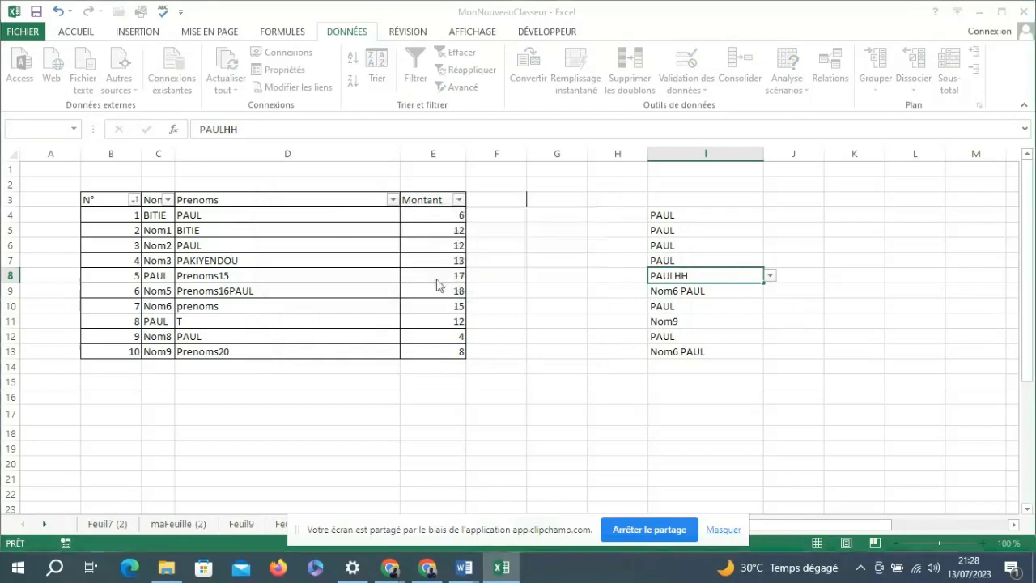
Try to append GGUHFDRDDS to the value in I7, and cancel the entry.
left_click(684, 260)
double_click(684, 259)
type("GGUHFDRDDS")
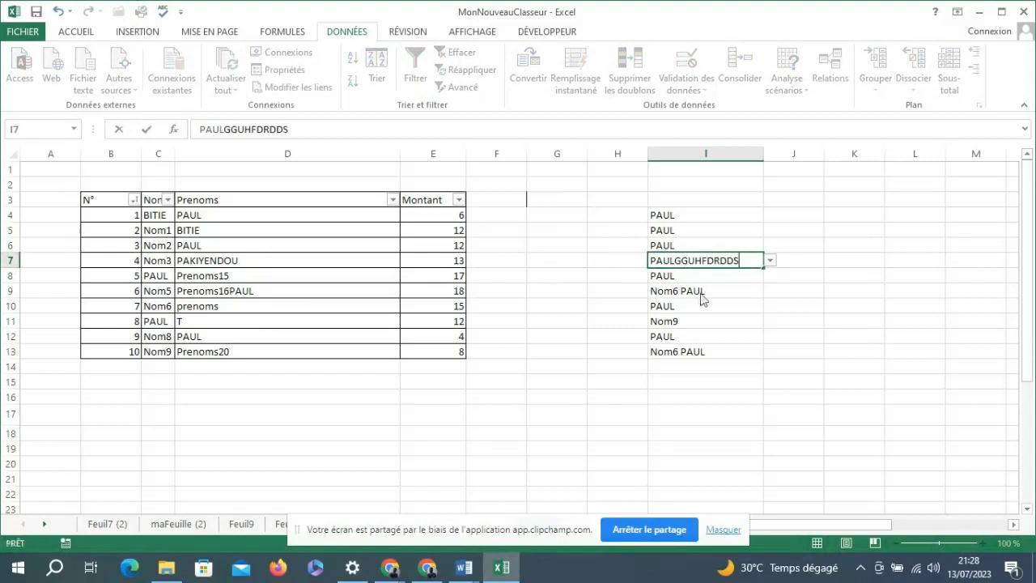
key("Return")
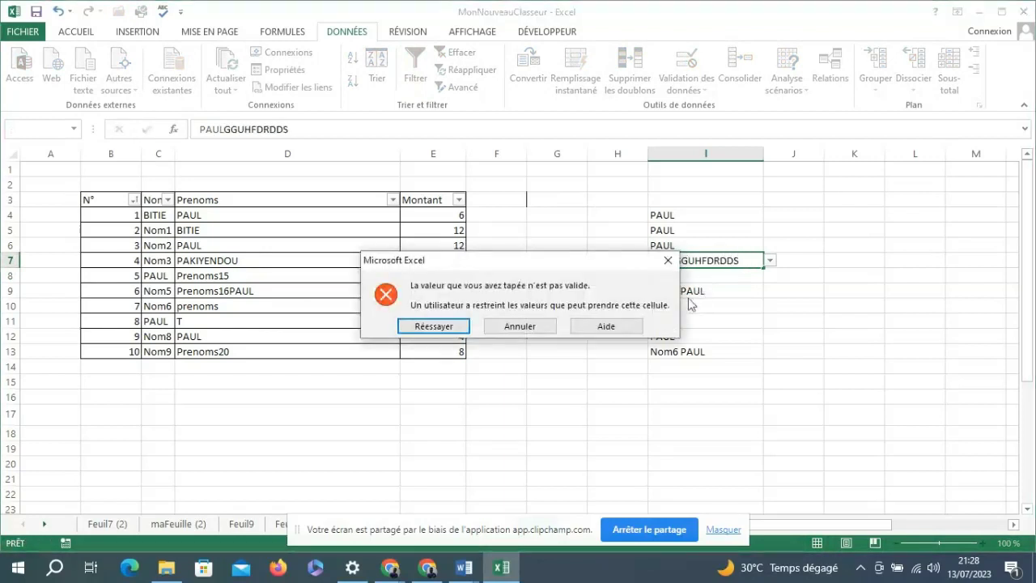
left_click(523, 327)
left_click(755, 294)
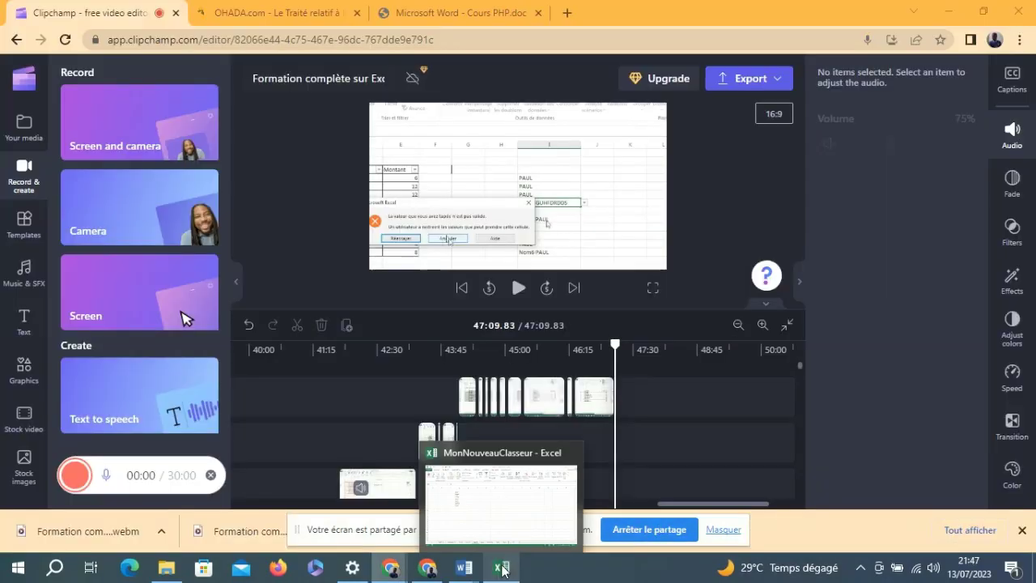
Switch to the MonNouveauClasseur workbook in Excel.
left_click(497, 514)
left_click(371, 340)
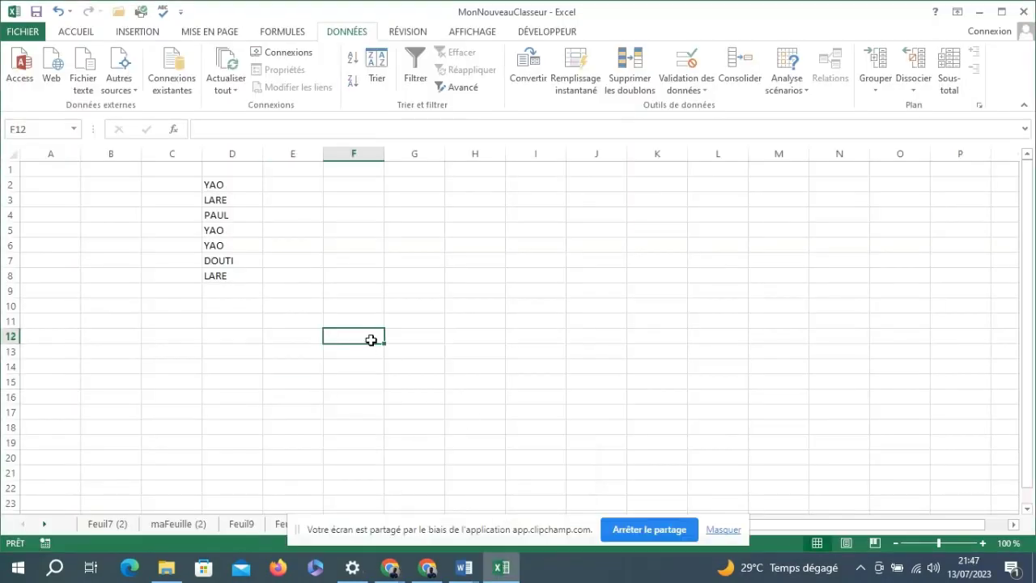
left_click(398, 259)
left_click(318, 275)
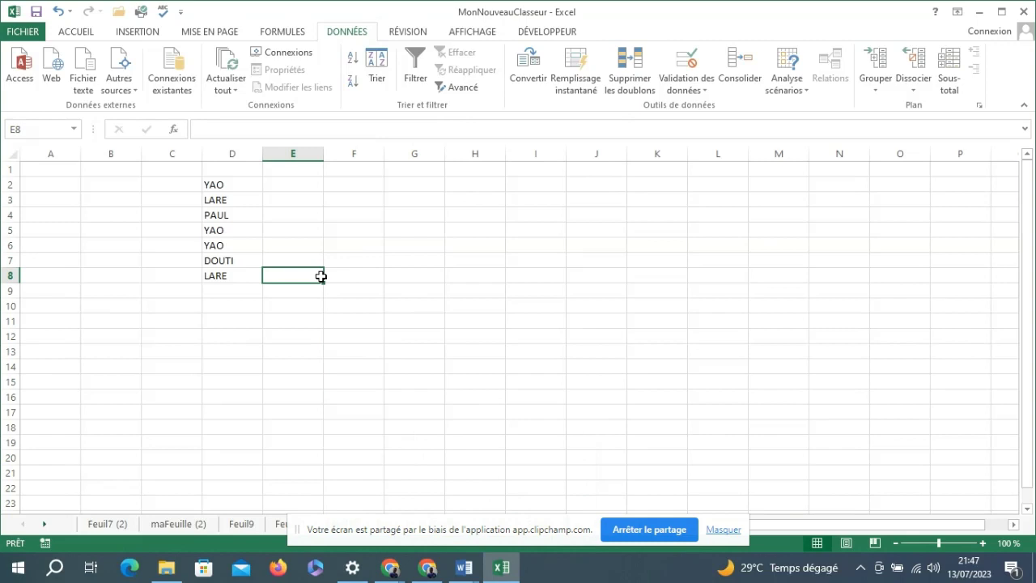
left_click(281, 234)
left_click(393, 262)
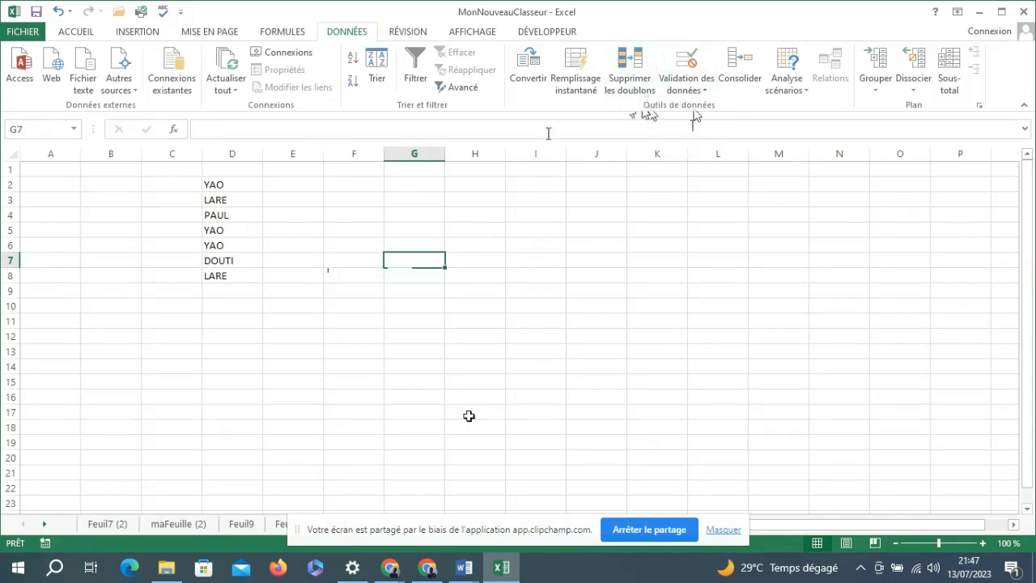
left_click(328, 278)
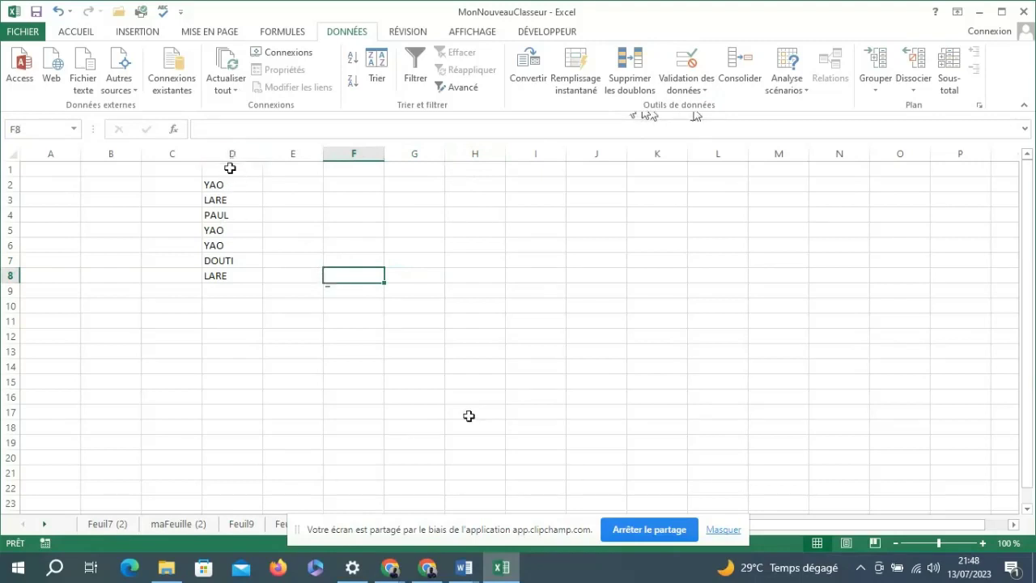
left_click(220, 189)
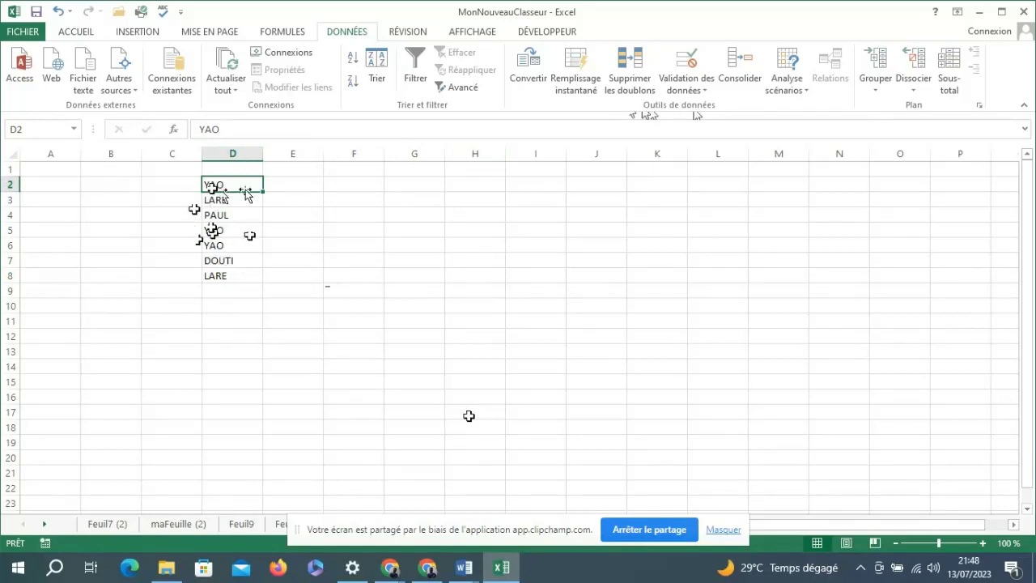
left_click(348, 275)
left_click(362, 229)
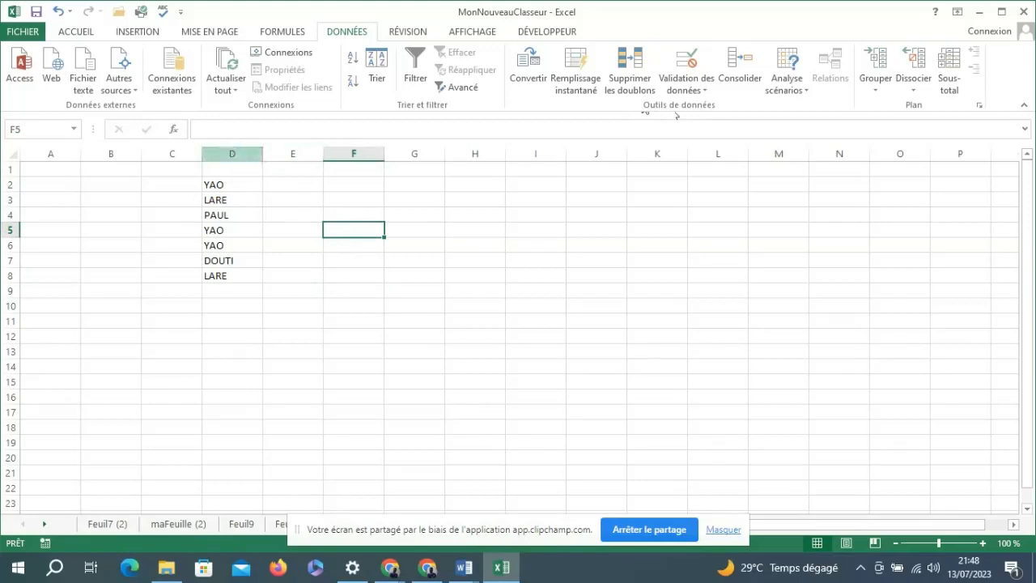
Remove the duplicate values from column D, treating the list as having no header row.
left_click(227, 148)
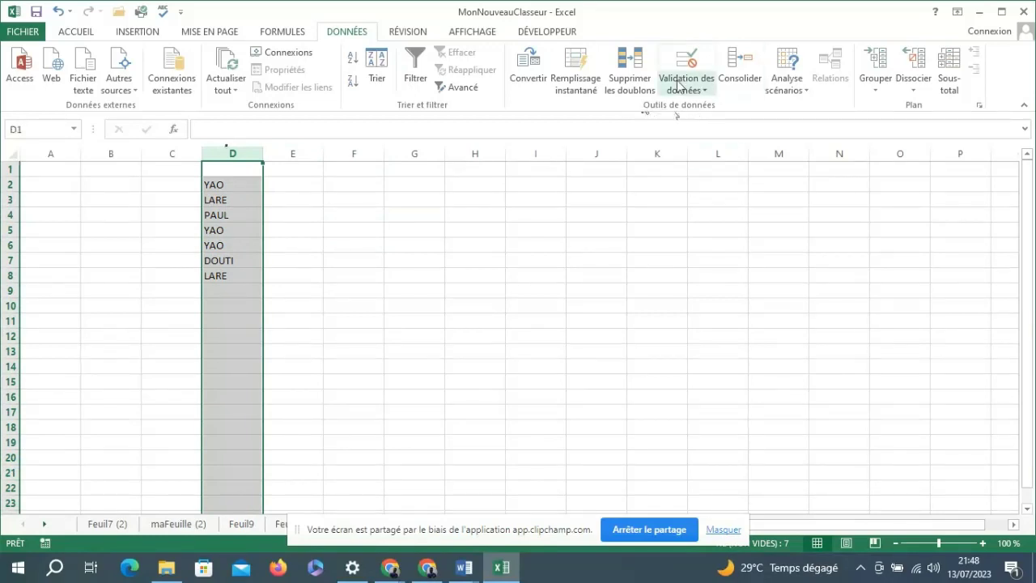
left_click(636, 81)
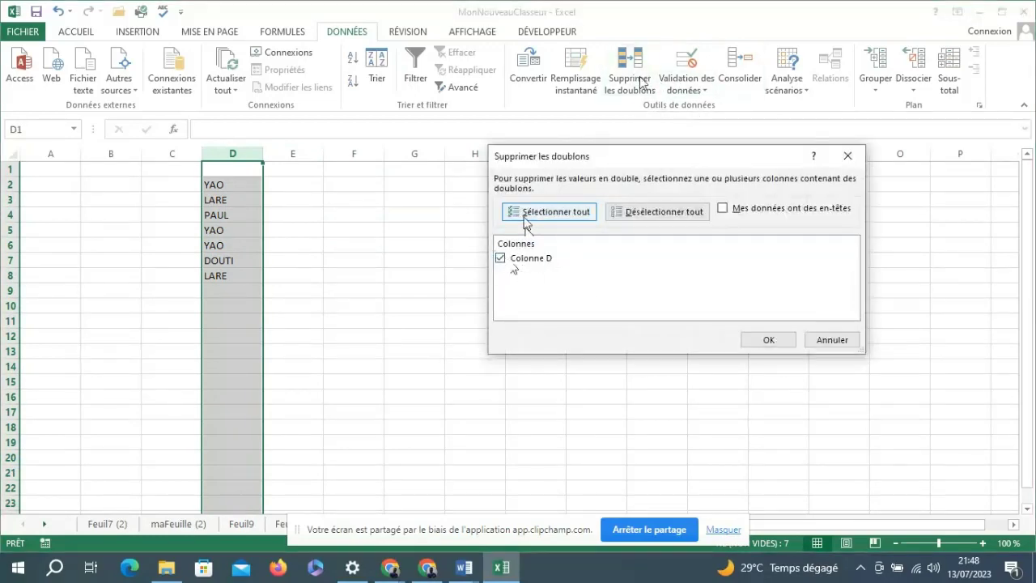
left_click(769, 340)
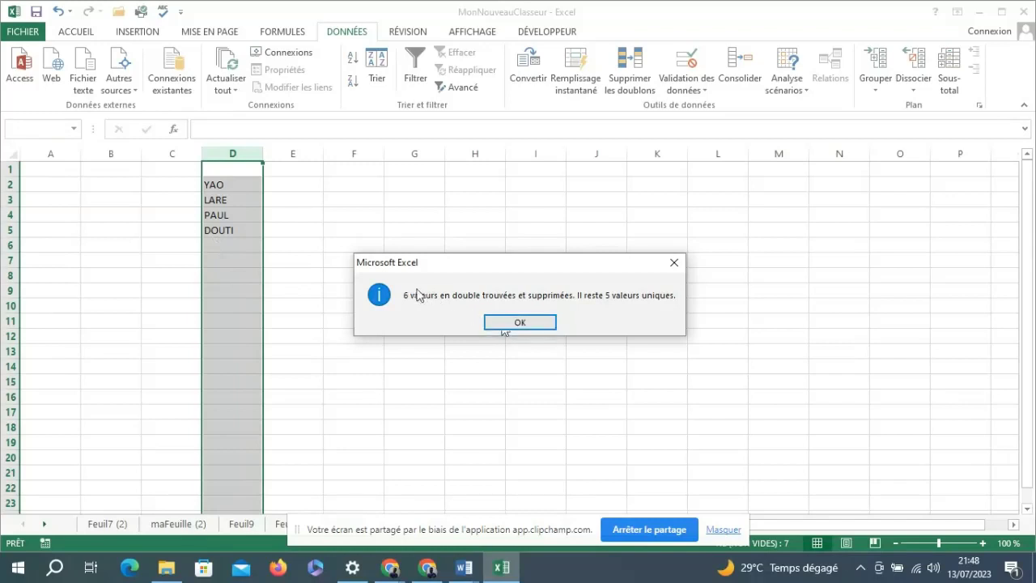
left_click(503, 324)
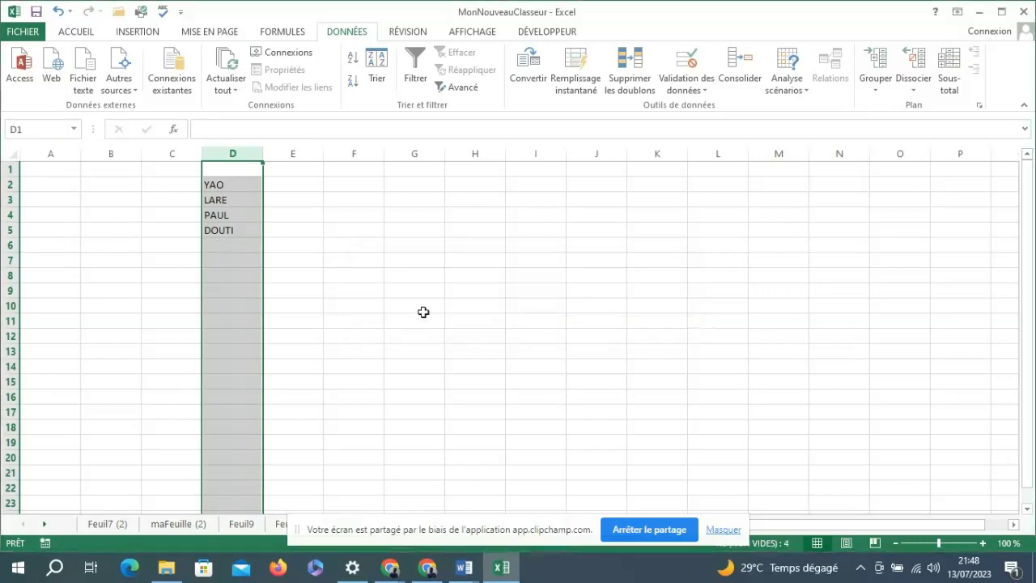
left_click(375, 304)
left_click(217, 183)
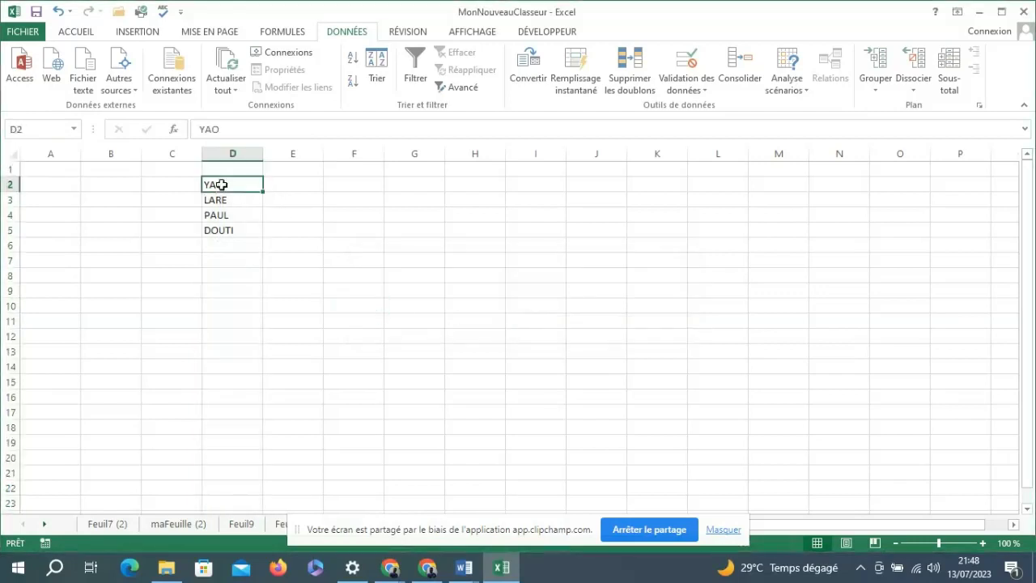
left_click(226, 245)
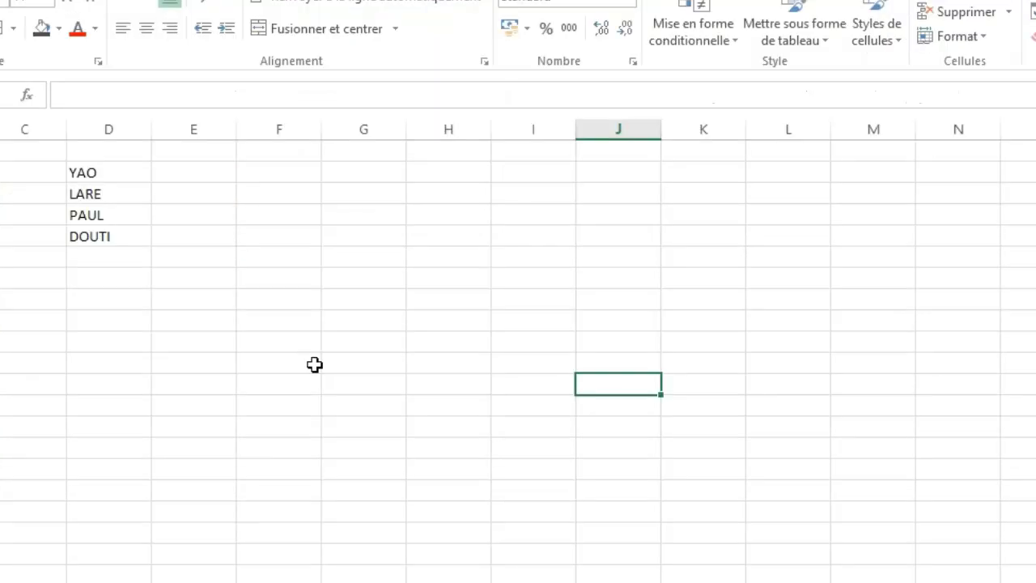
left_click(379, 321)
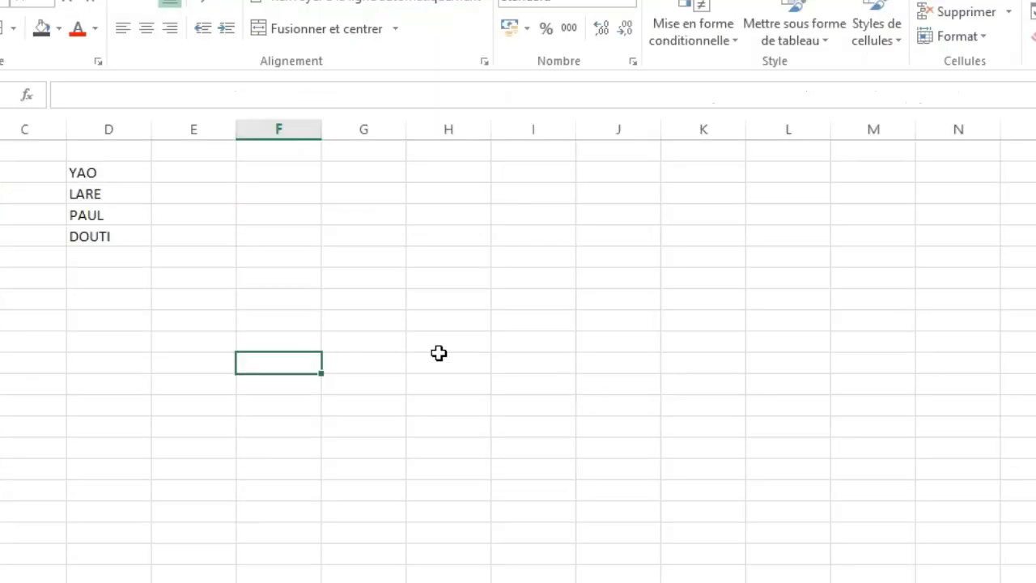
left_click(456, 319)
left_click(183, 322)
left_click(35, 339)
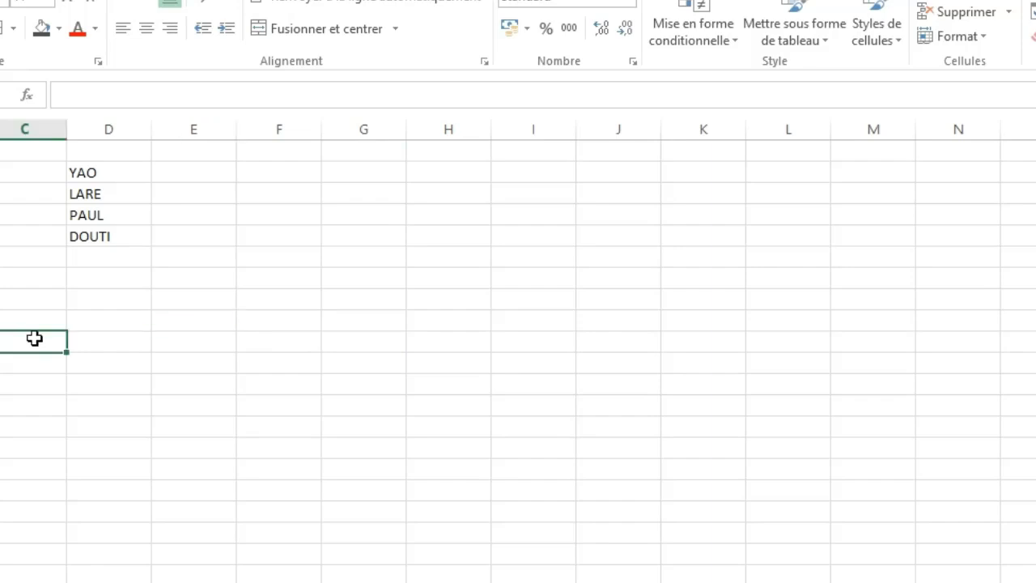
left_click(180, 354)
left_click(375, 361)
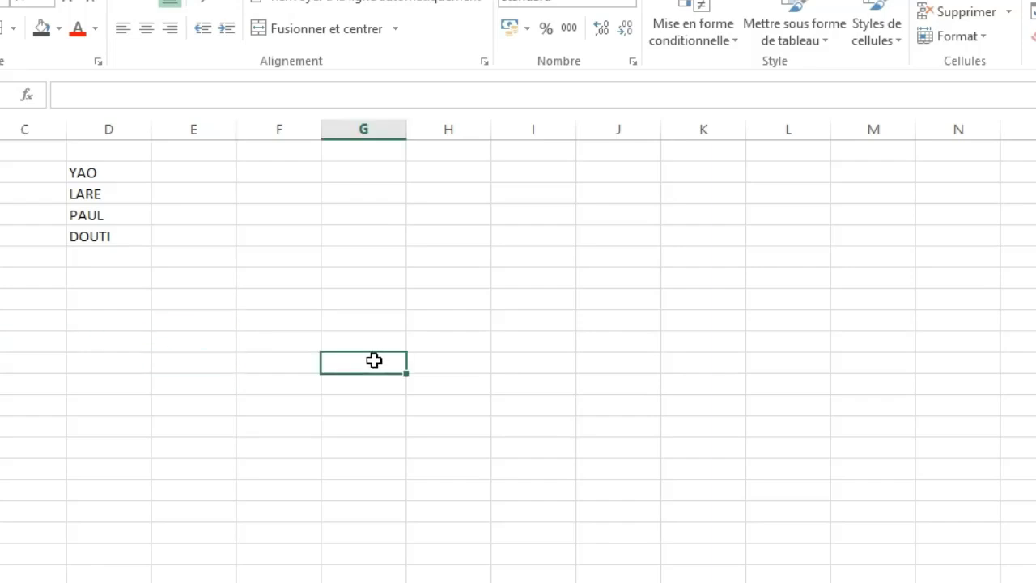
left_click(20, 356)
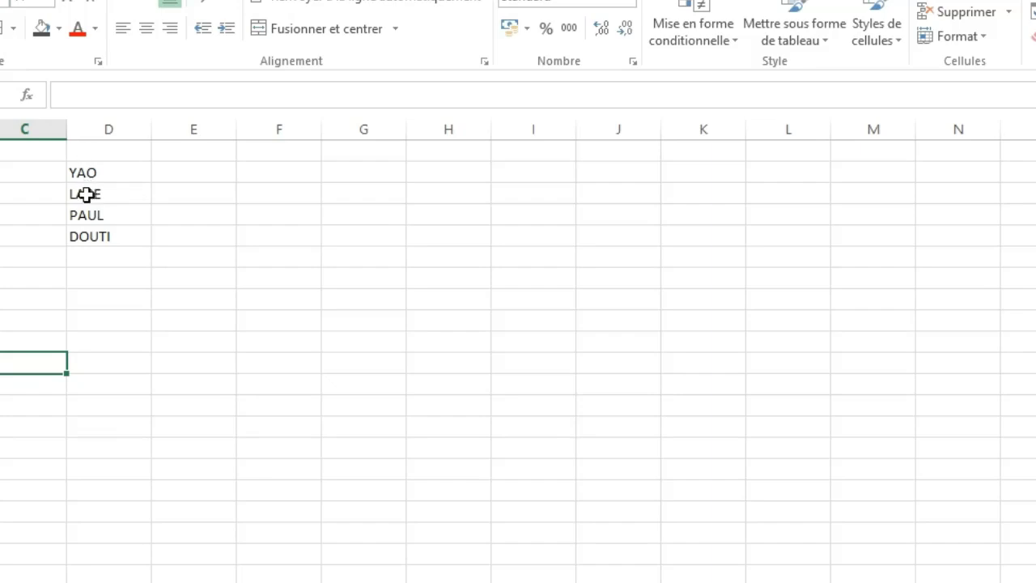
Format the name in D4 as bold, italic and double underlined.
left_click(88, 218)
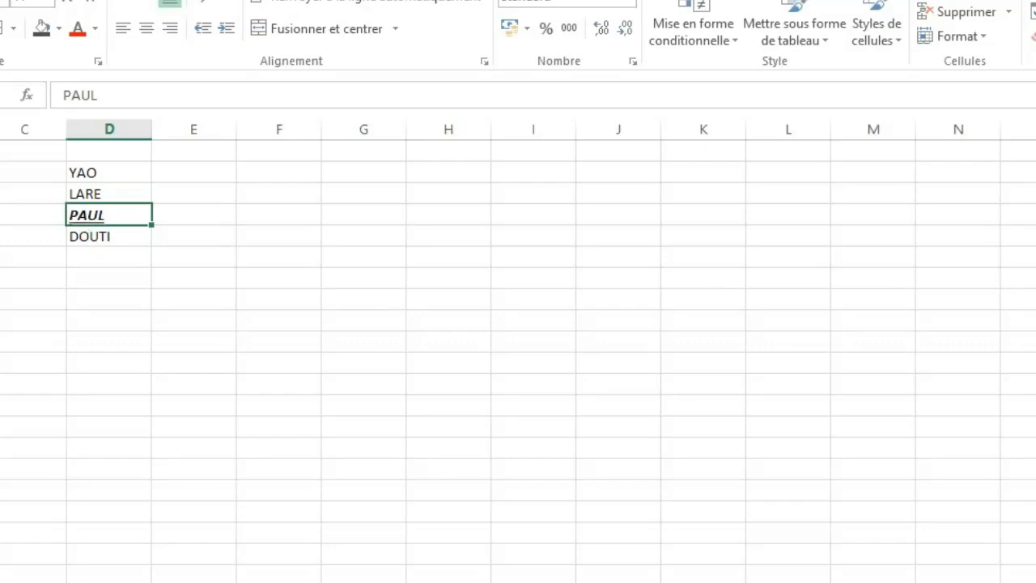
left_click(0, 28)
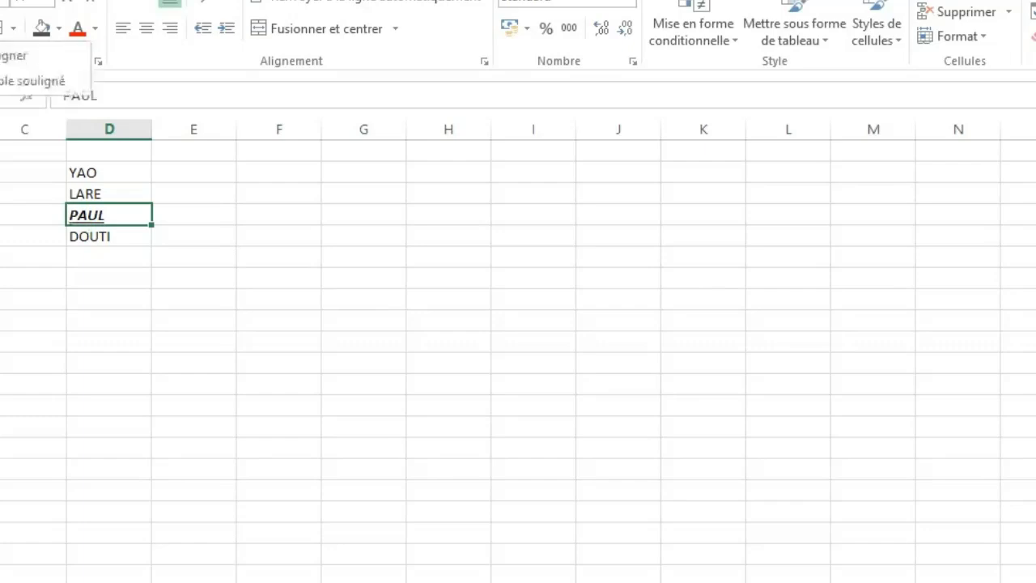
left_click(3, 84)
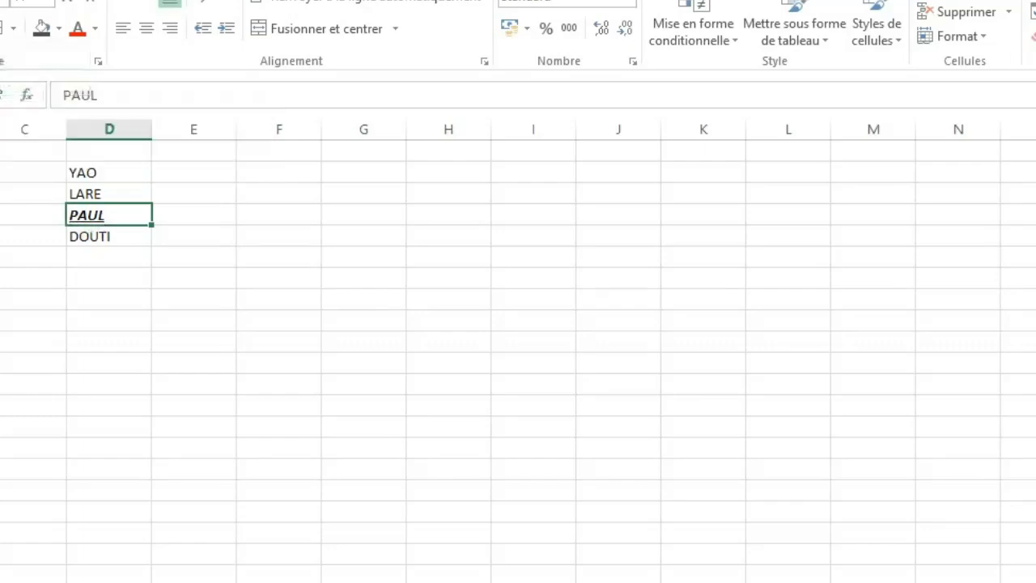
left_click(212, 276)
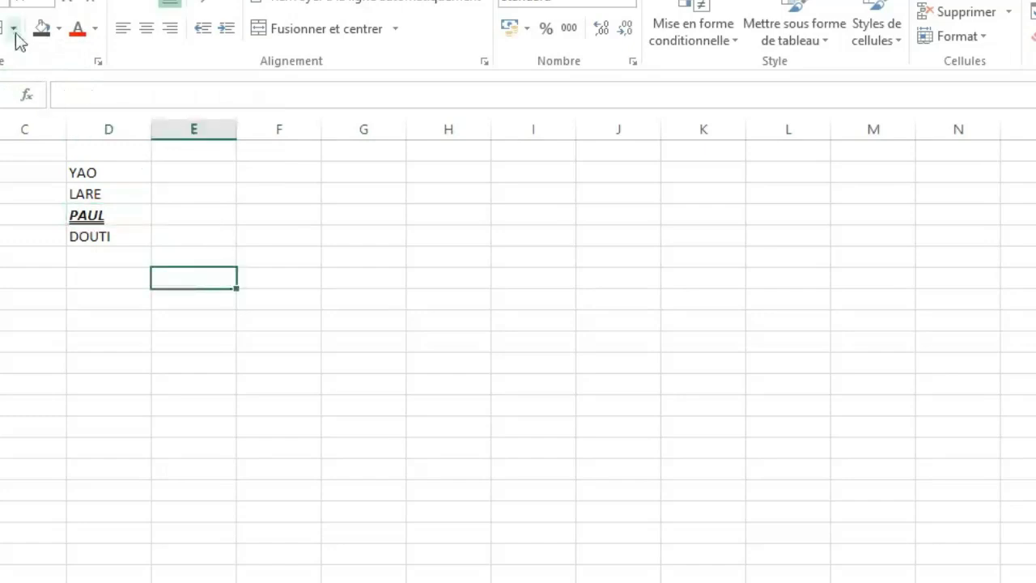
Apply a thick box border around the list of names in D2:D5.
left_click(79, 192)
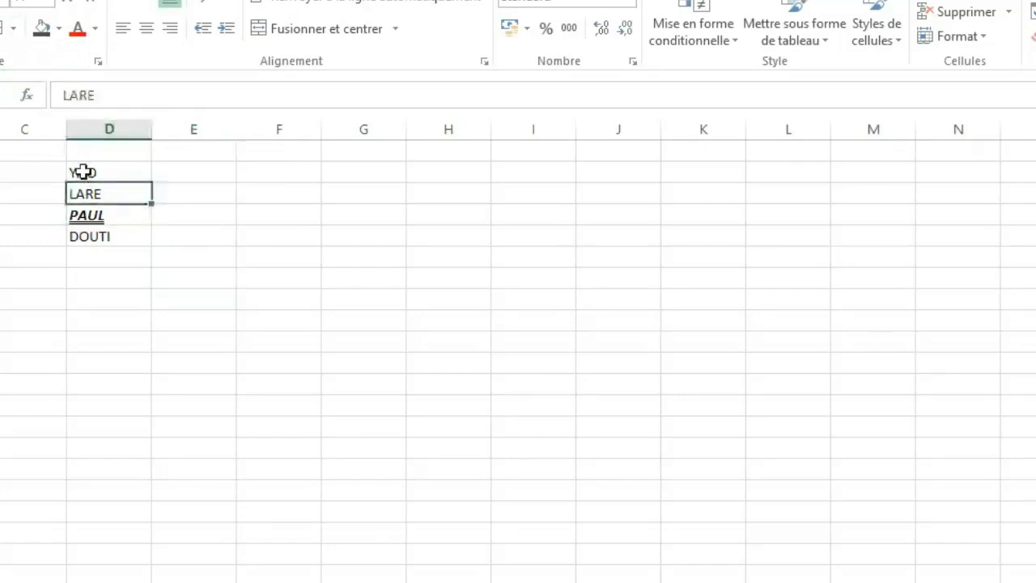
left_click(81, 172)
left_click_drag(81, 174, 83, 234)
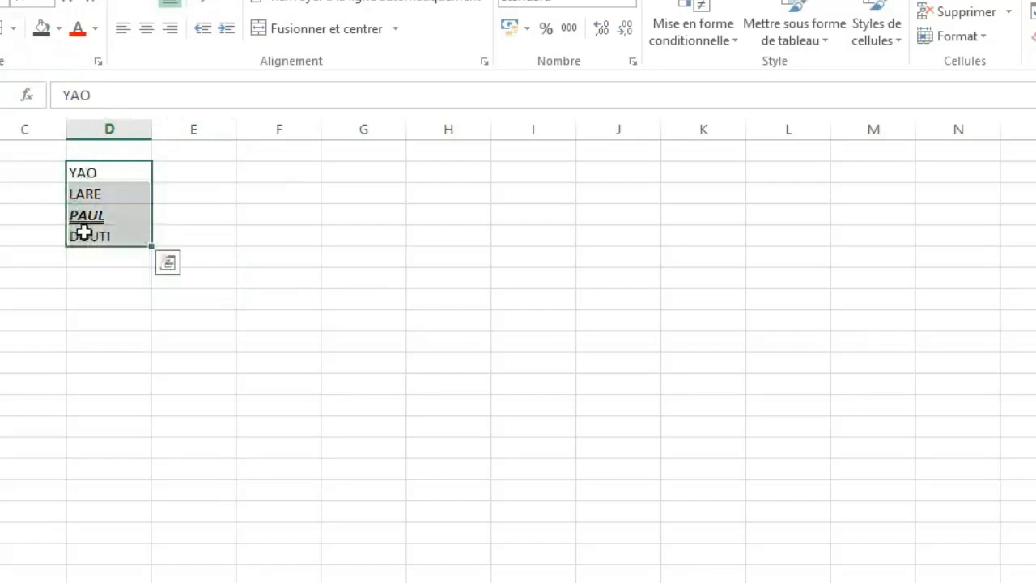
left_click(13, 30)
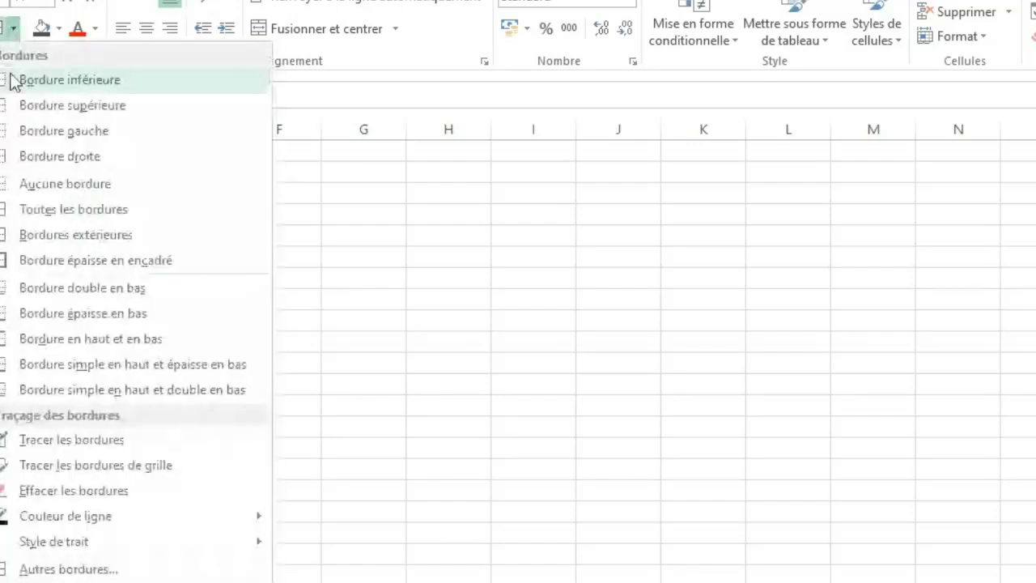
left_click(37, 267)
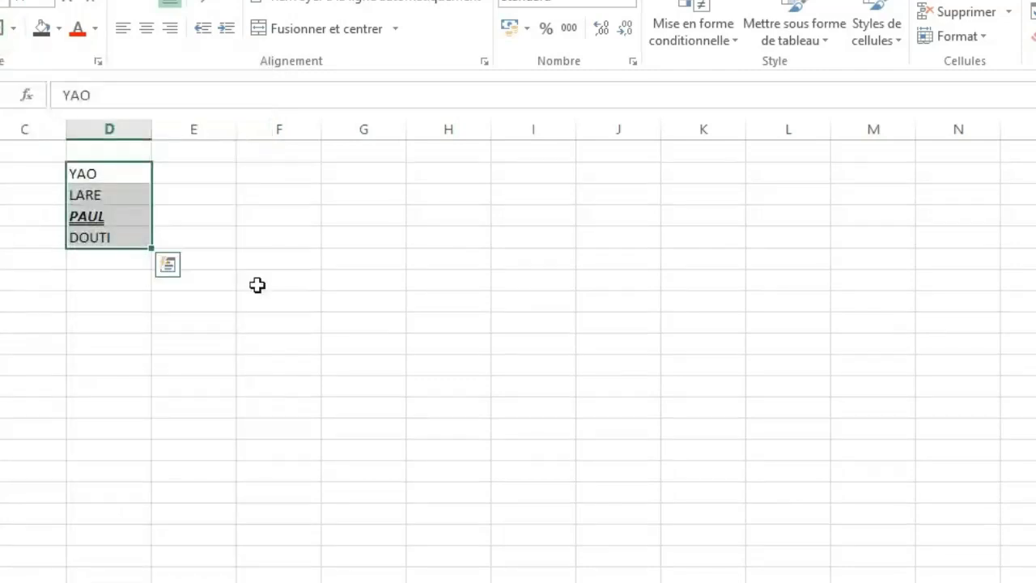
left_click(257, 283)
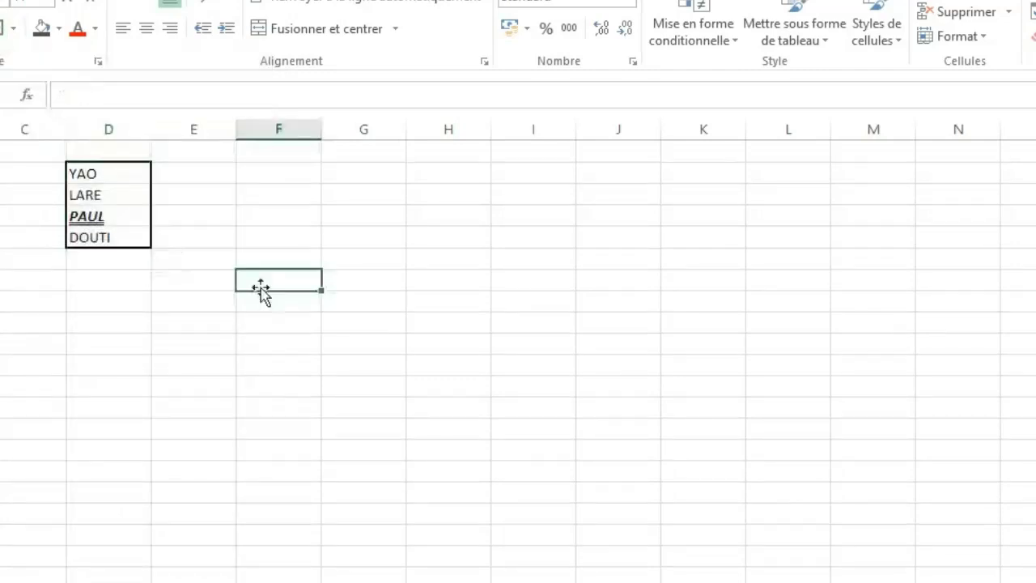
Apply all borders to the names in D2:D5 and extend the same borders over the range D2:F5.
left_click(109, 175)
left_click_drag(108, 174, 105, 235)
left_click(15, 30)
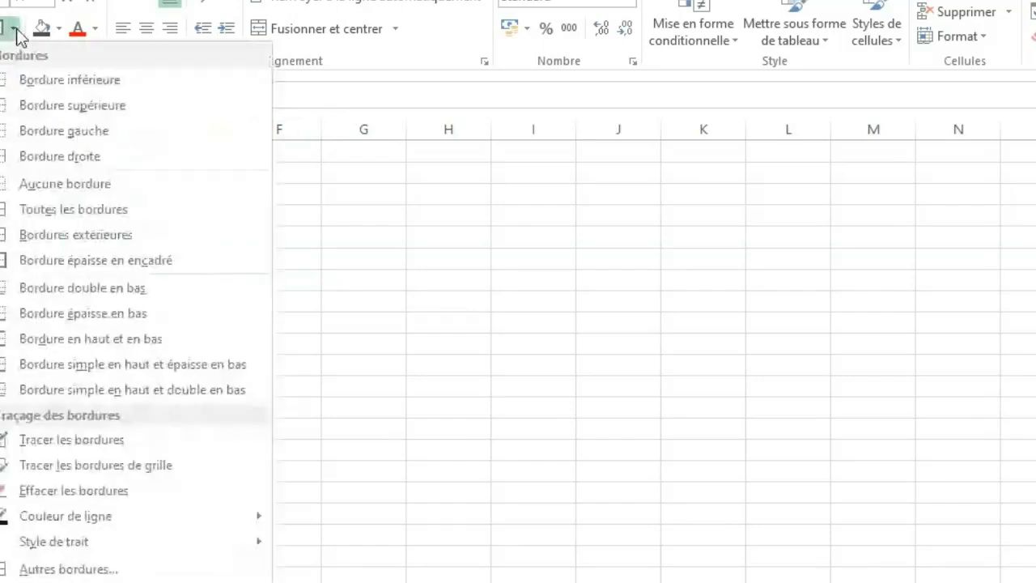
left_click(39, 217)
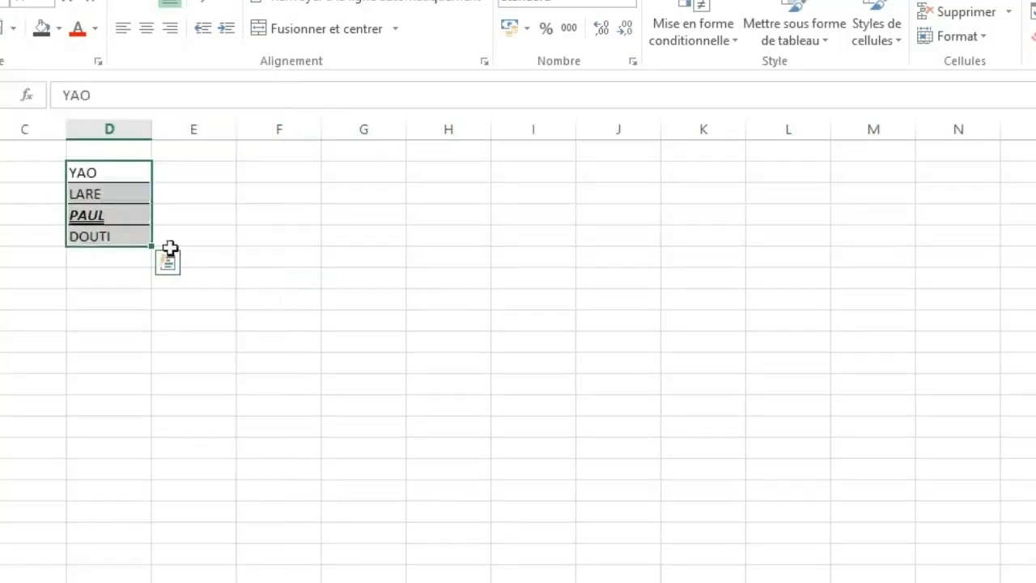
left_click(261, 271)
left_click_drag(119, 169, 307, 238)
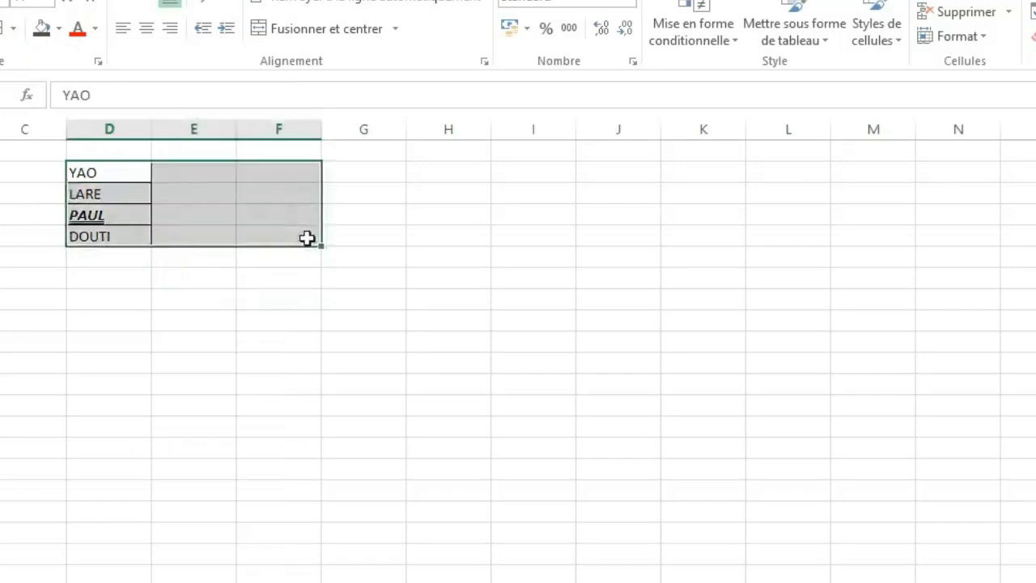
left_click(4, 31)
left_click(192, 322)
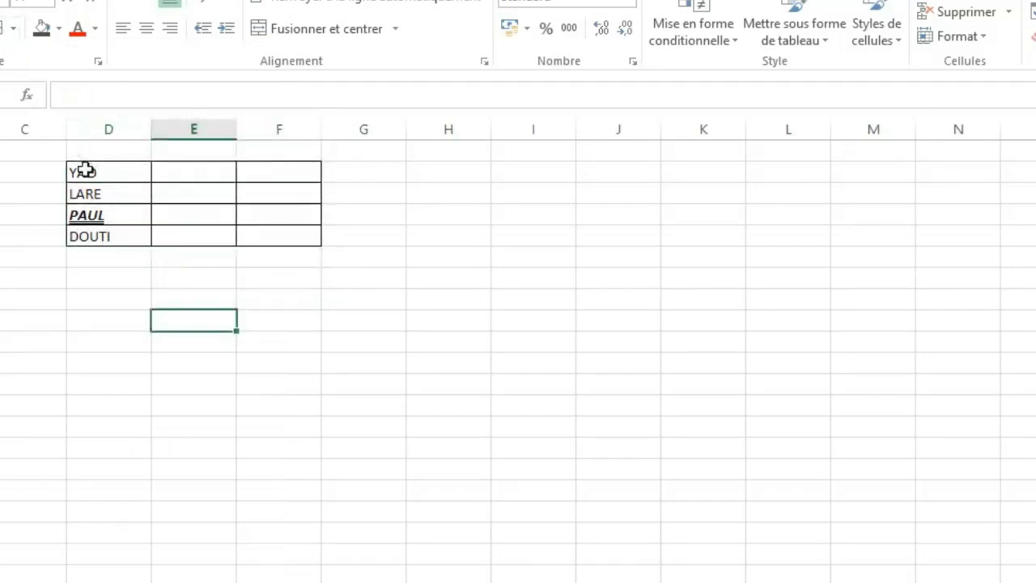
Fill cell E5 with dark grey and change its fill to the dark orange theme colour.
left_click(294, 307)
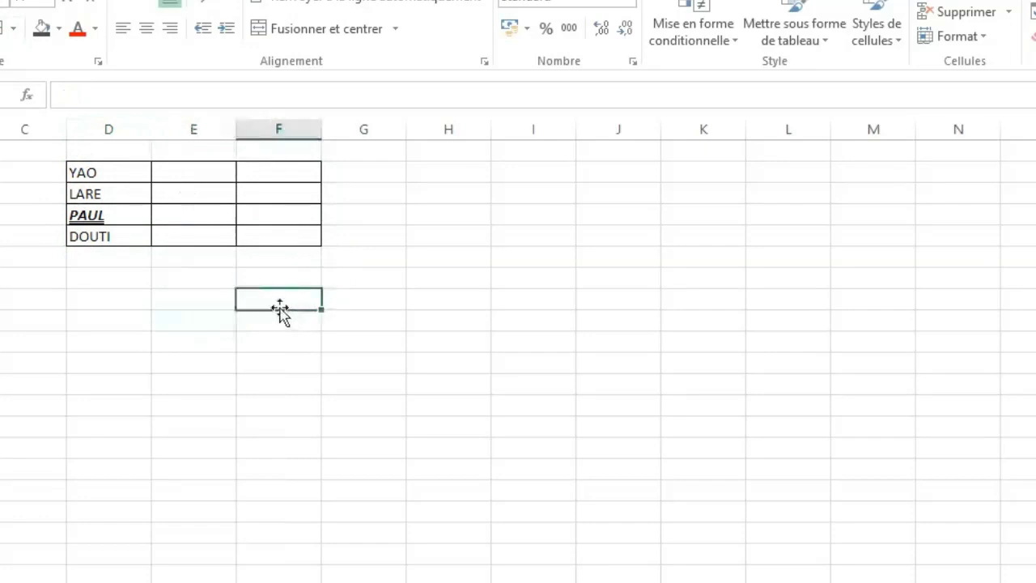
left_click(44, 33)
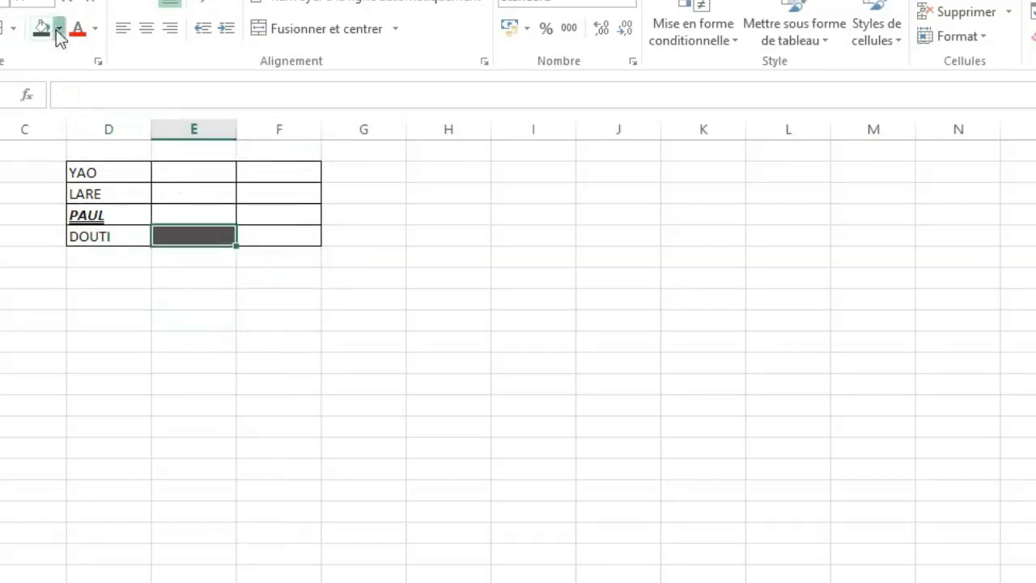
left_click(57, 36)
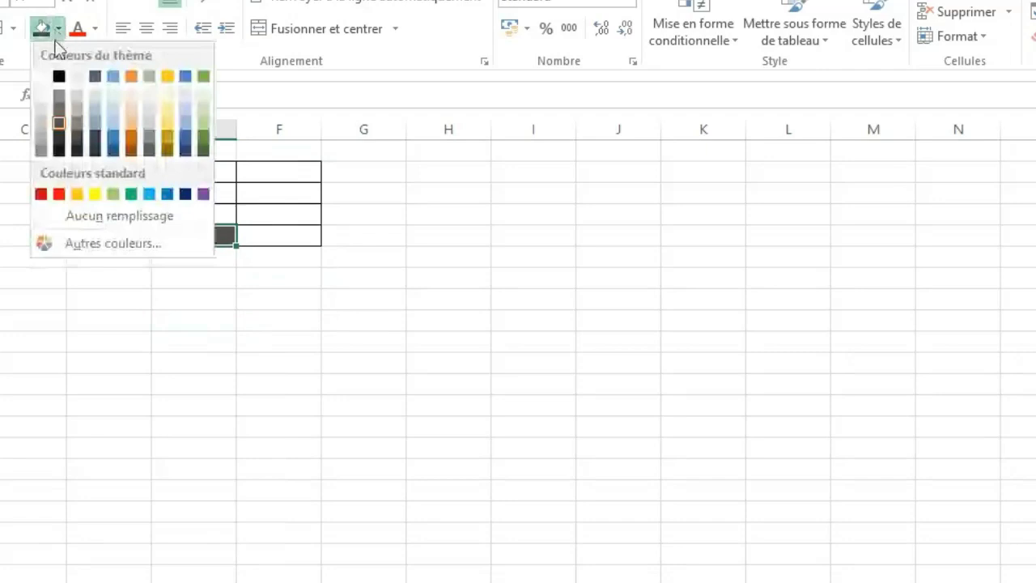
left_click(133, 137)
left_click(208, 365)
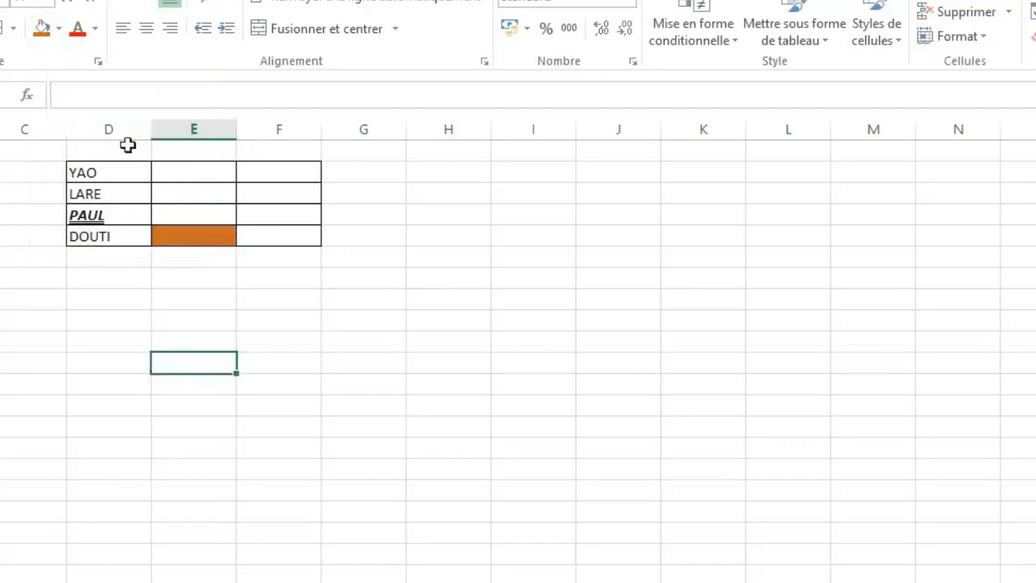
Set the font colour of the name in D3 to standard red.
left_click(111, 192)
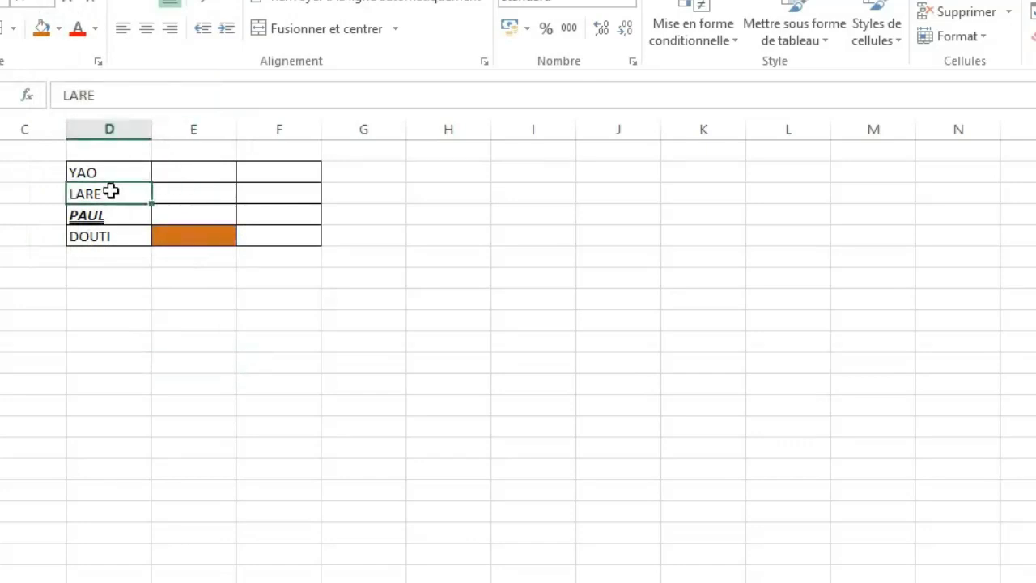
left_click(95, 31)
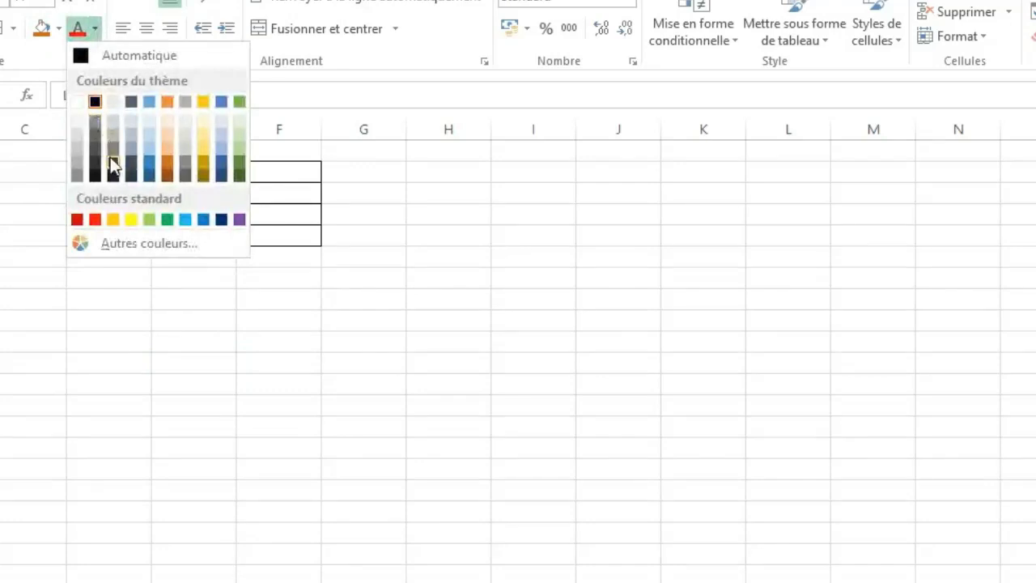
left_click(97, 219)
left_click(187, 296)
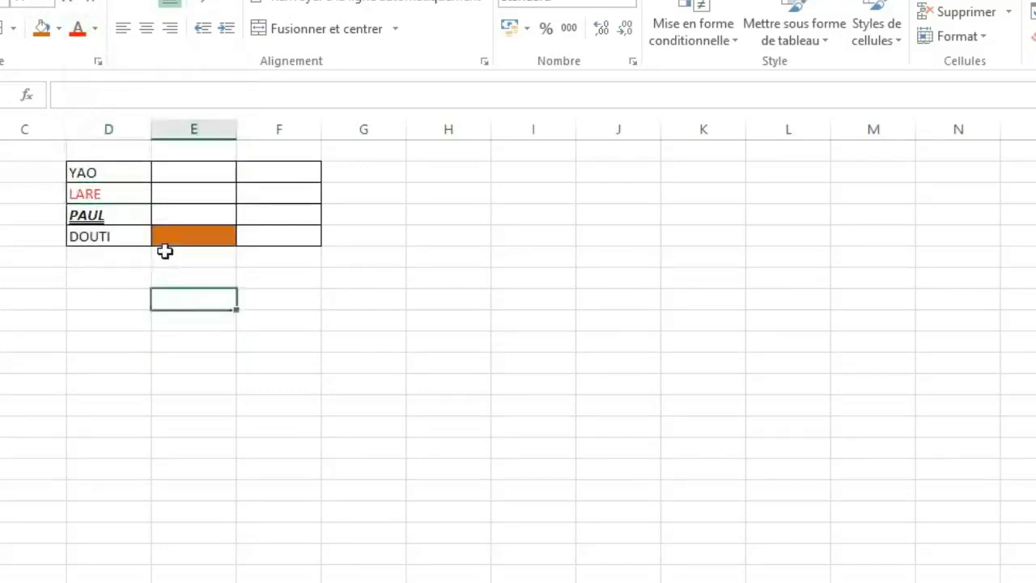
Apply the Algerian font to the names in D2:D5 and switch them to Bahnschrift SemiBold.
left_click(95, 167)
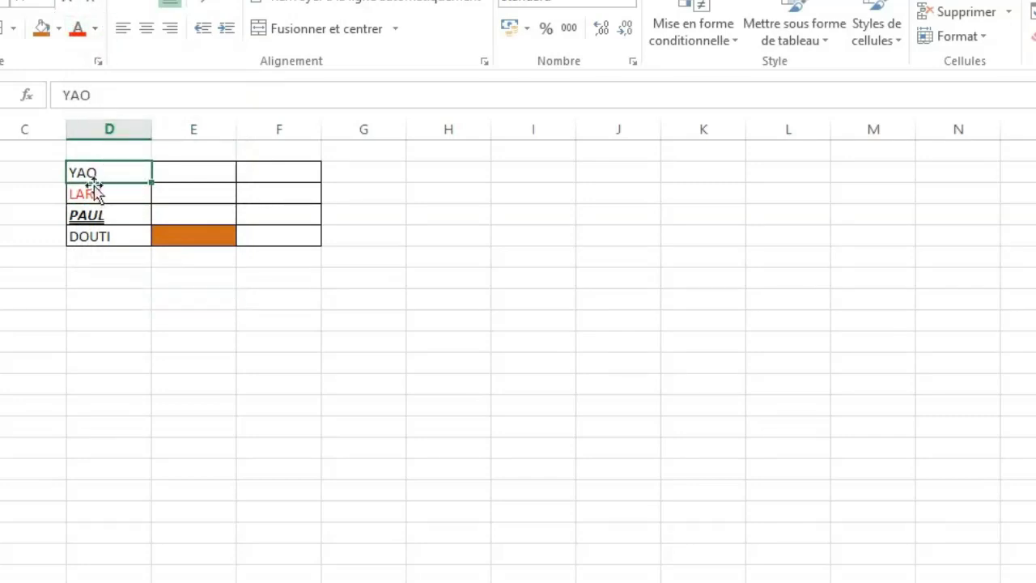
left_click_drag(89, 172, 89, 231)
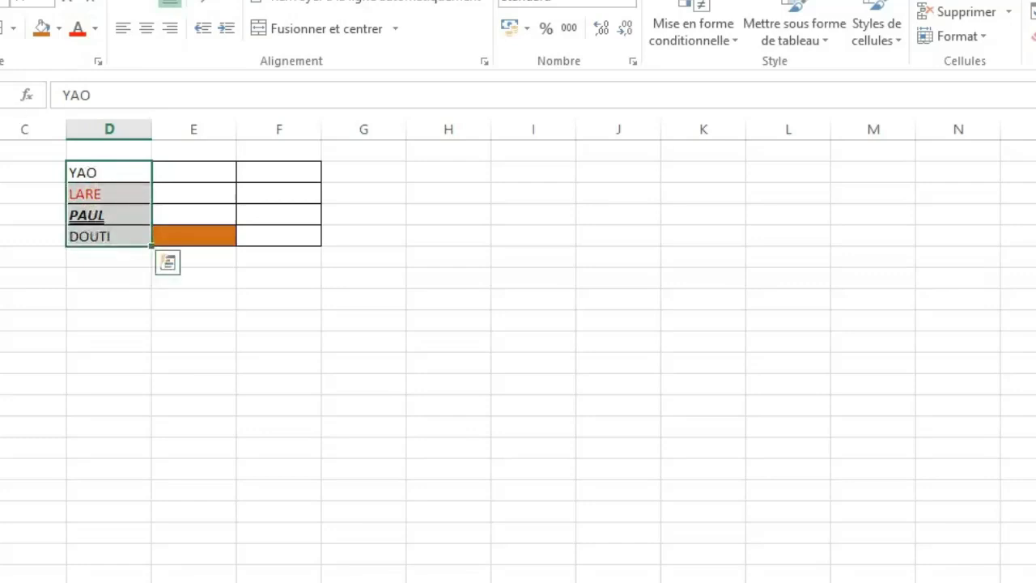
left_click(4, 7)
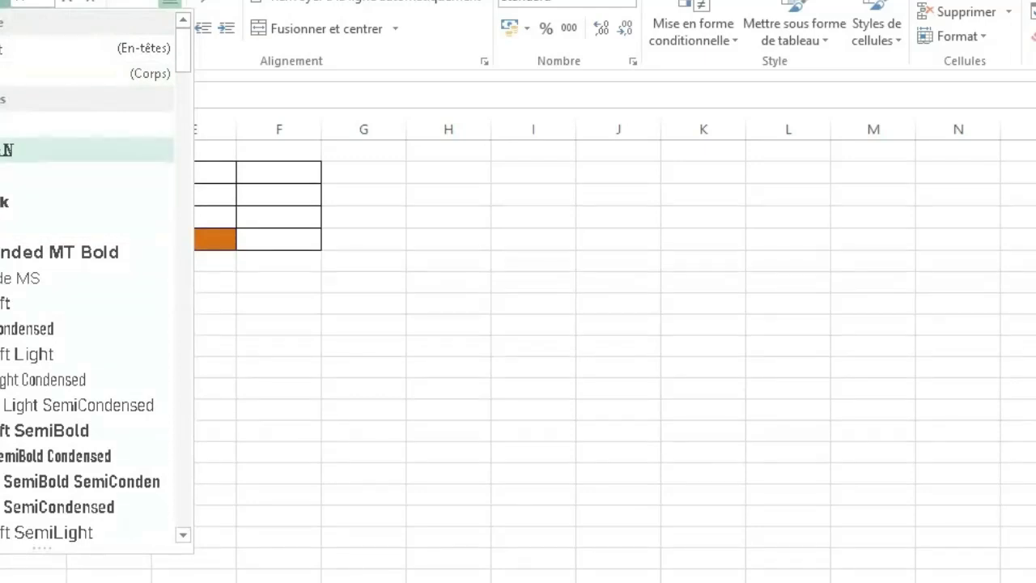
left_click(7, 150)
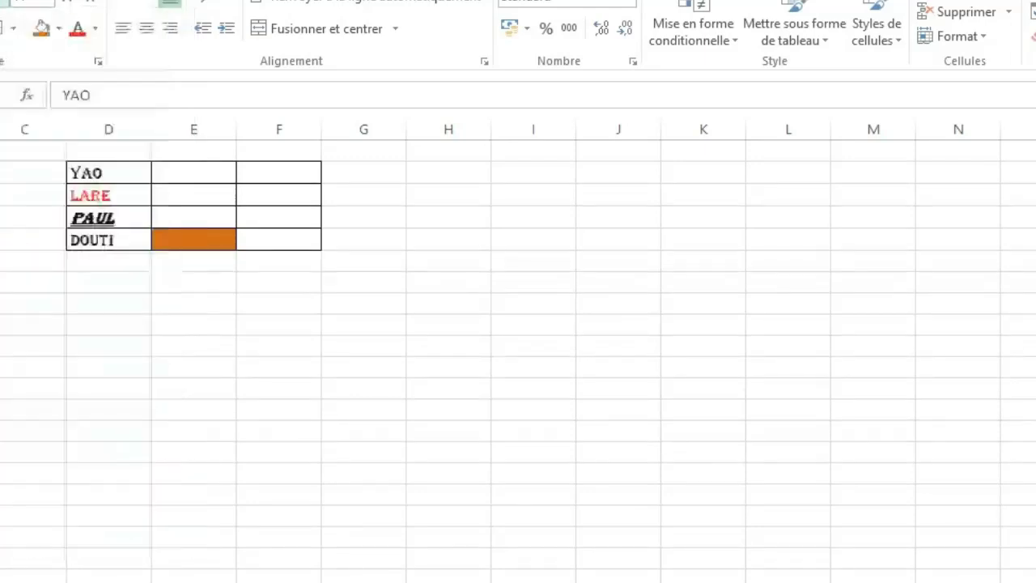
left_click(7, 7)
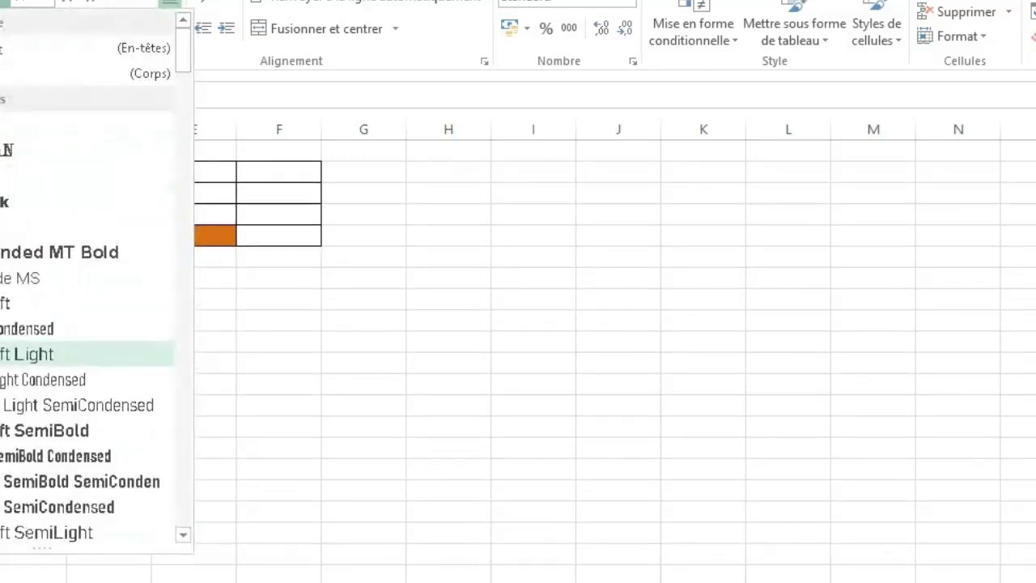
left_click(48, 430)
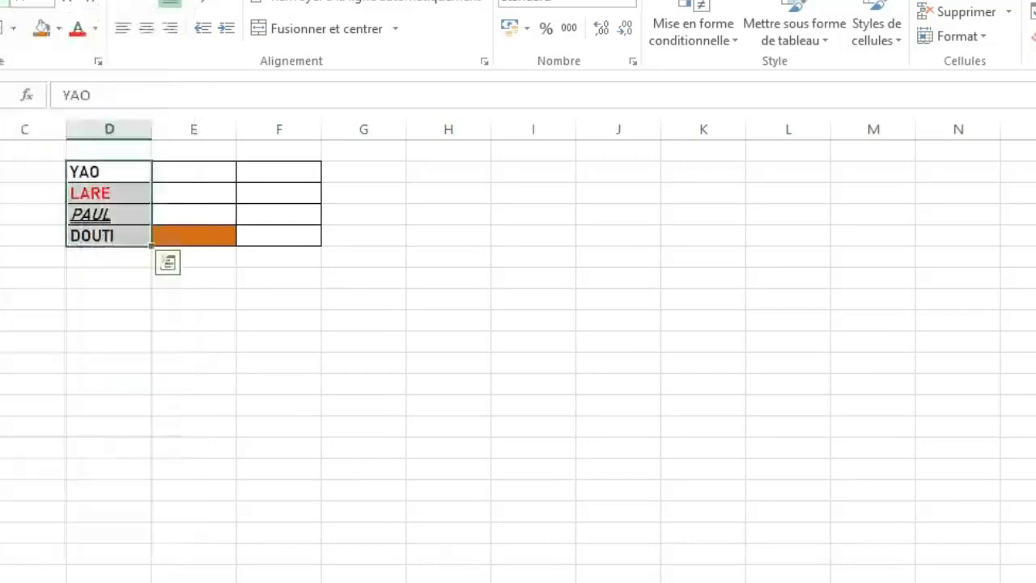
left_click(227, 356)
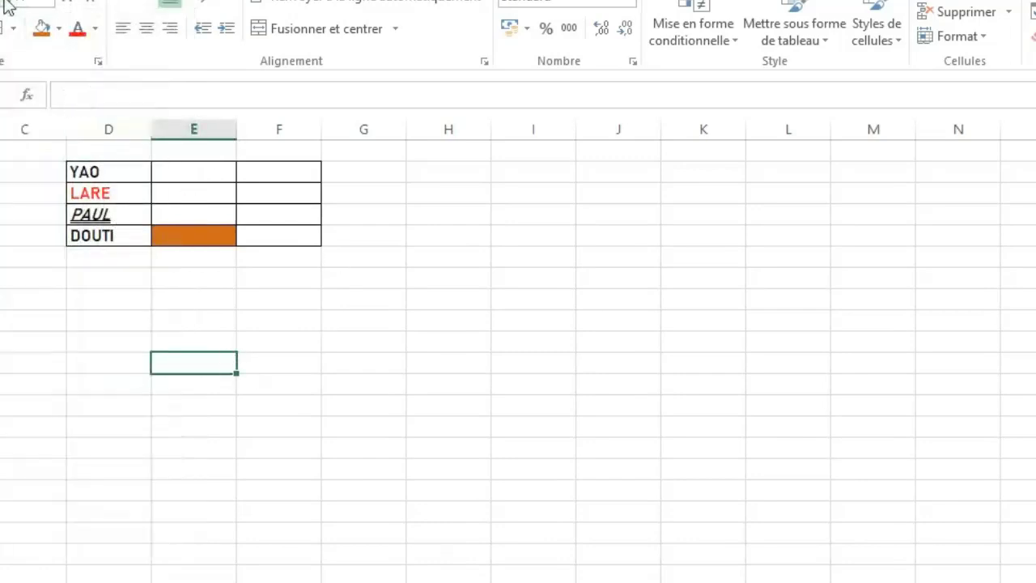
Set the font size of the name in D2 to 28.
left_click(104, 172)
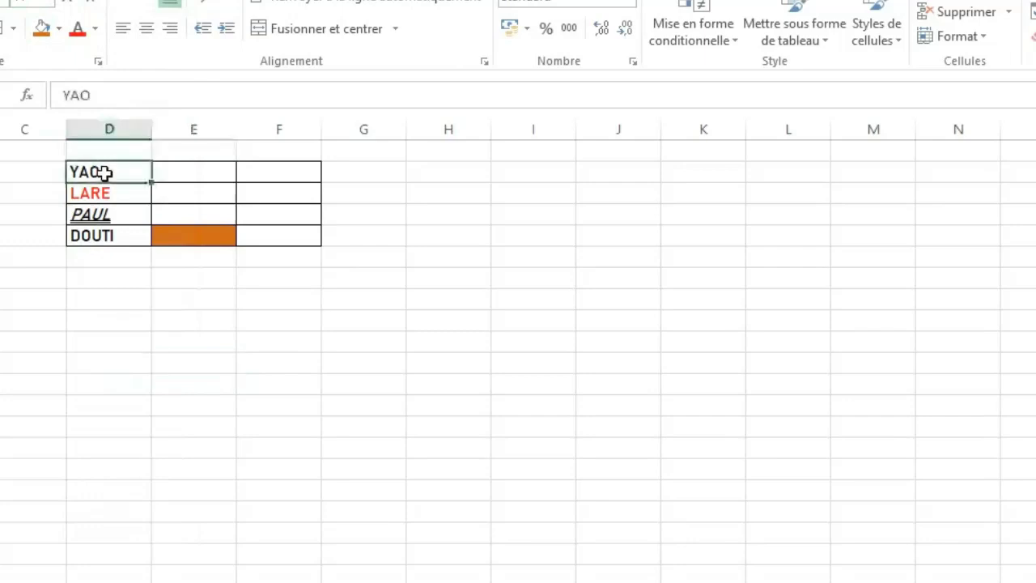
left_click(52, 4)
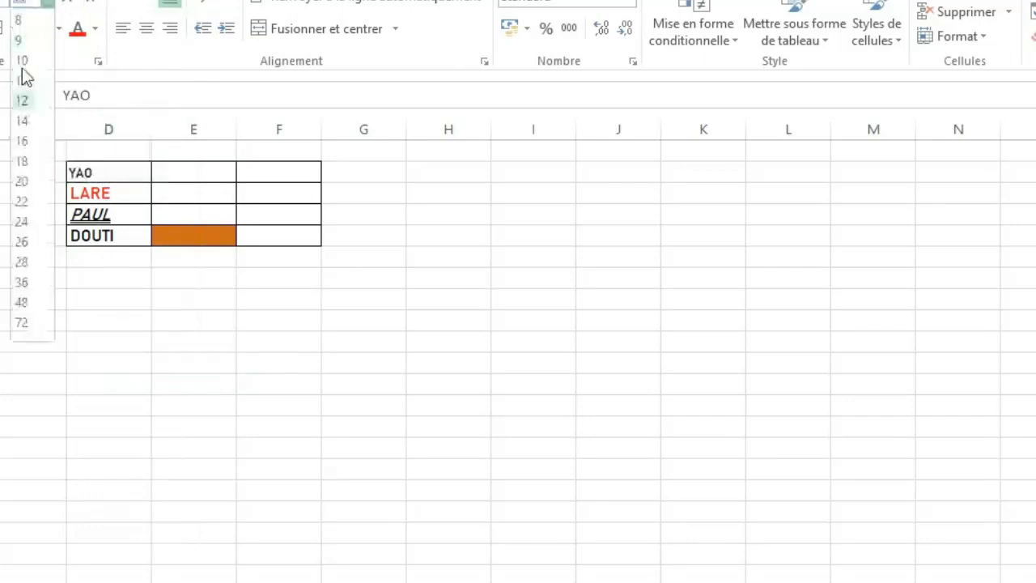
left_click(26, 280)
left_click(221, 385)
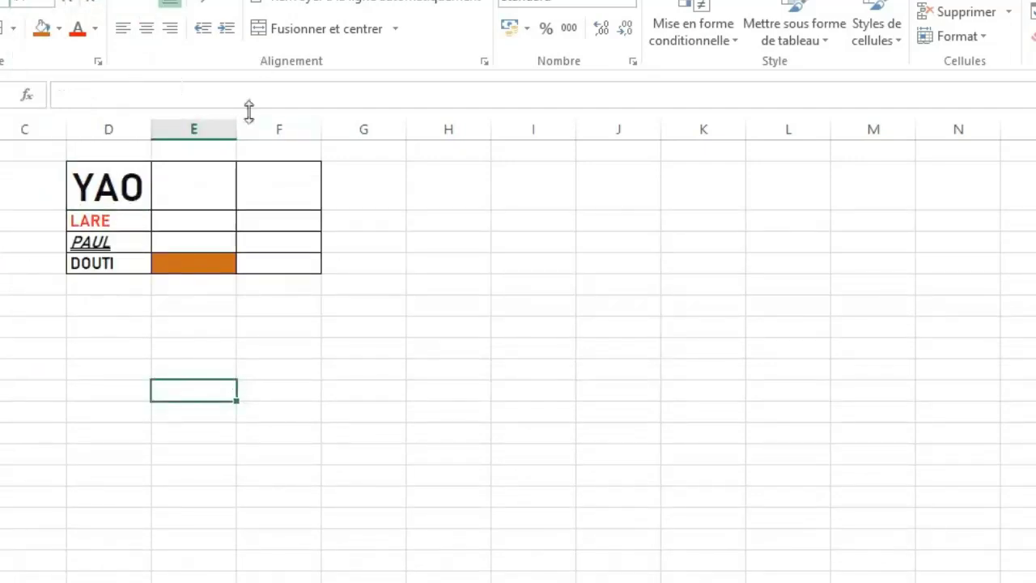
Widen column H to about four times its width and enter "YHYUT6EZE54ZEYHIYTY6UE46Z3RYTYUYU6E45" in H5.
left_click(465, 266)
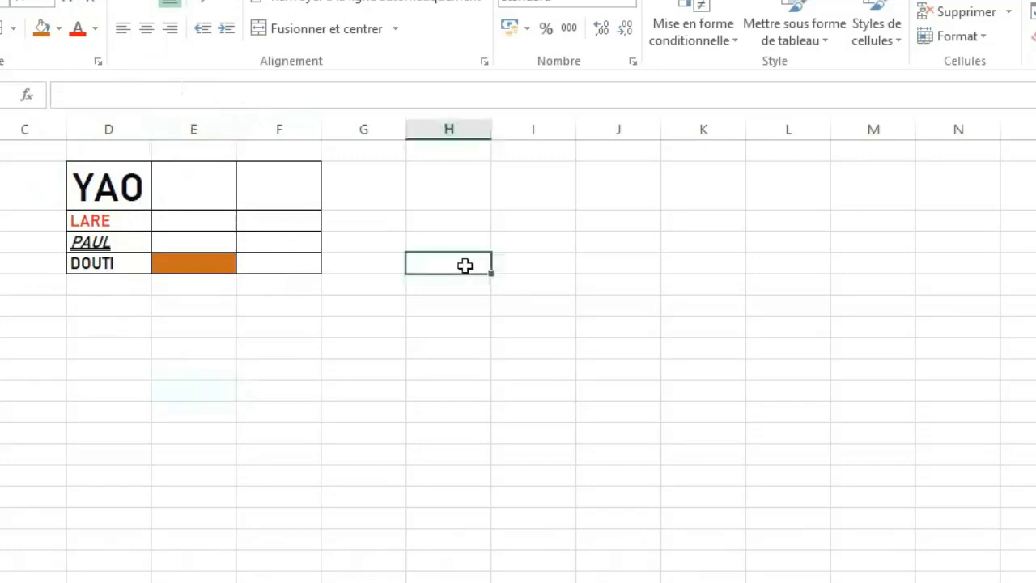
left_click_drag(489, 132, 748, 145)
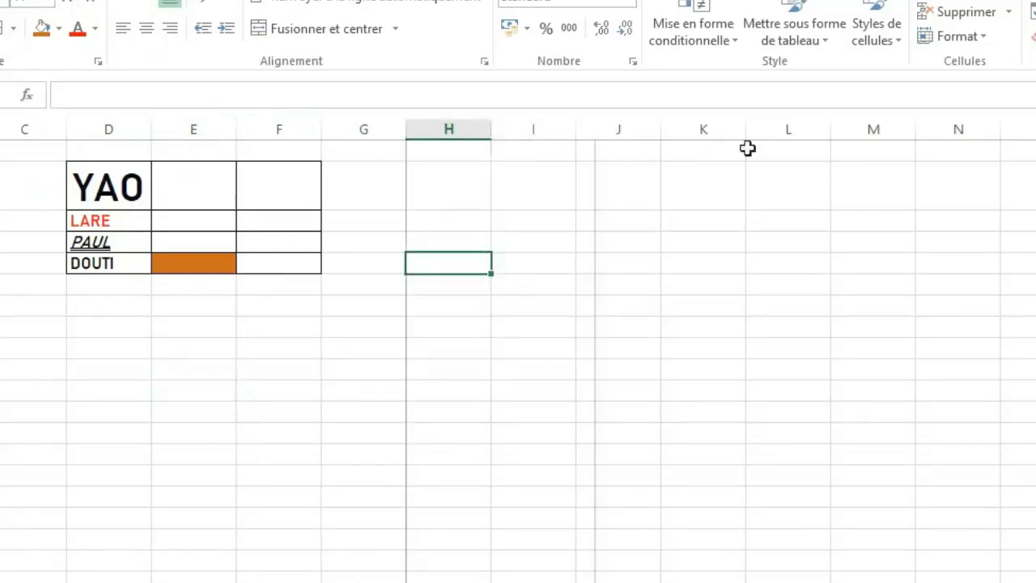
type("YHYUT6EZE54ZE")
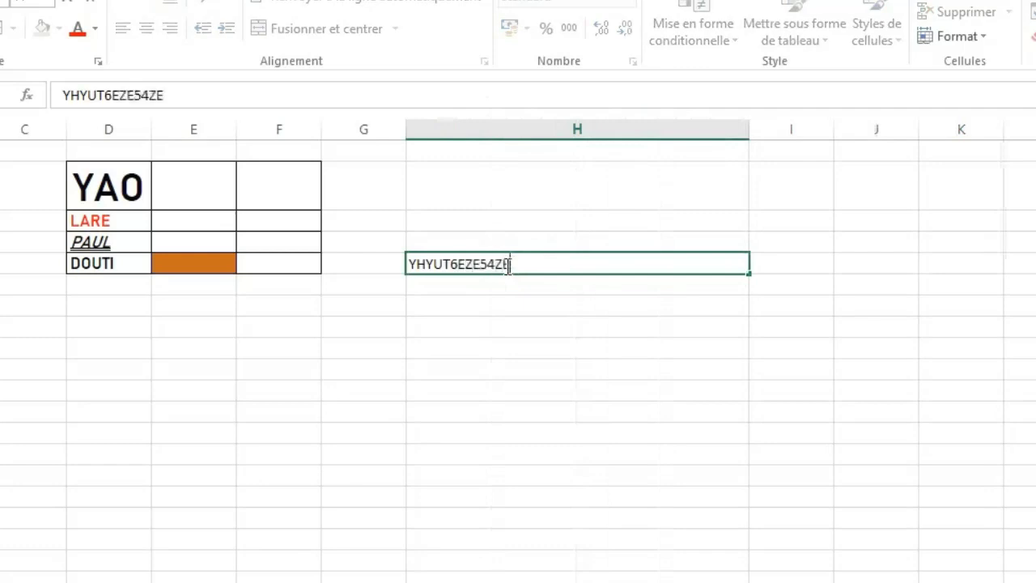
type("YHIYTY6UE46Z3RYTYUYU6E45")
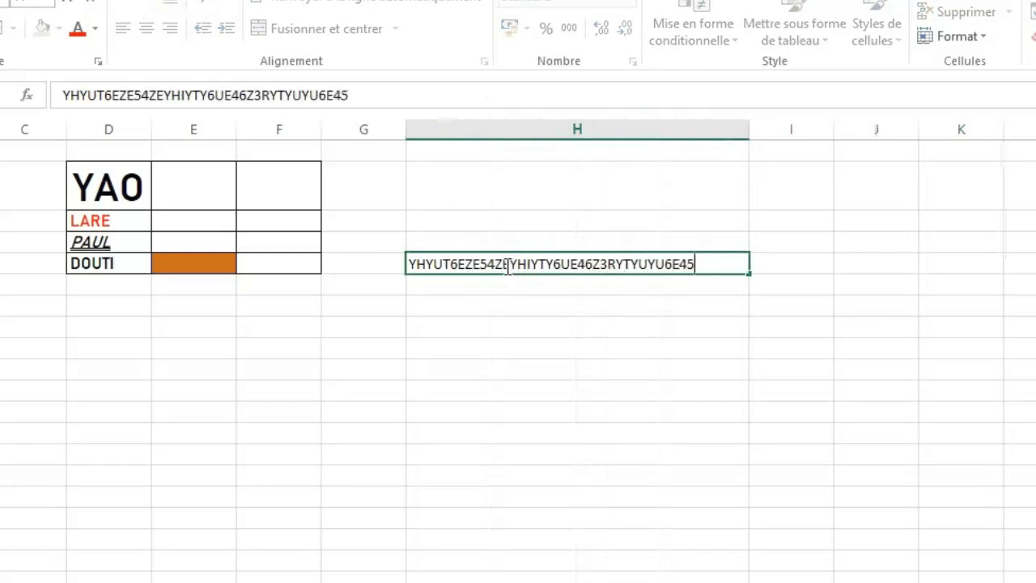
left_click(579, 433)
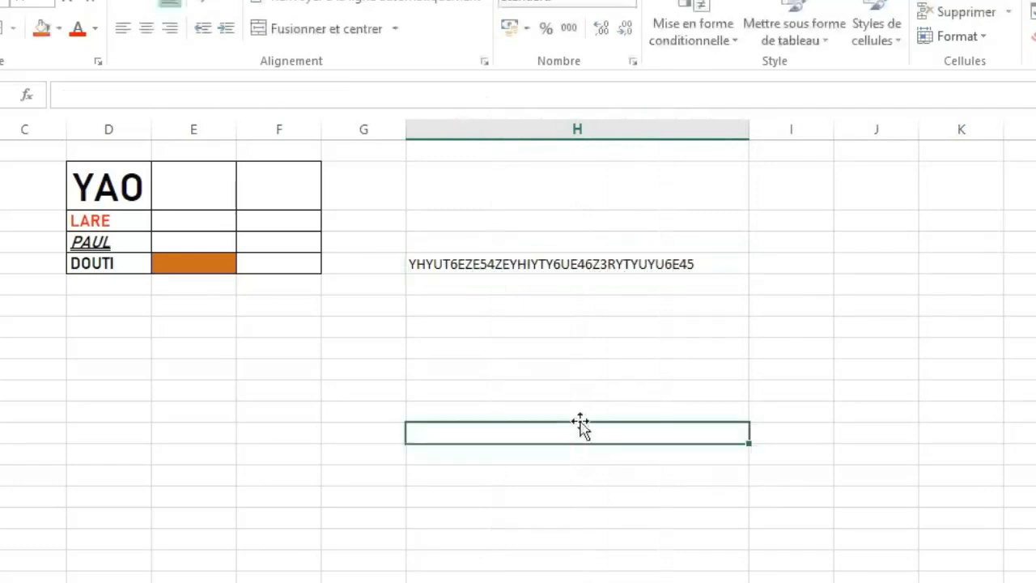
Narrow column H until the text in H5 overflows, and wrap the text within the cell.
left_click(487, 272)
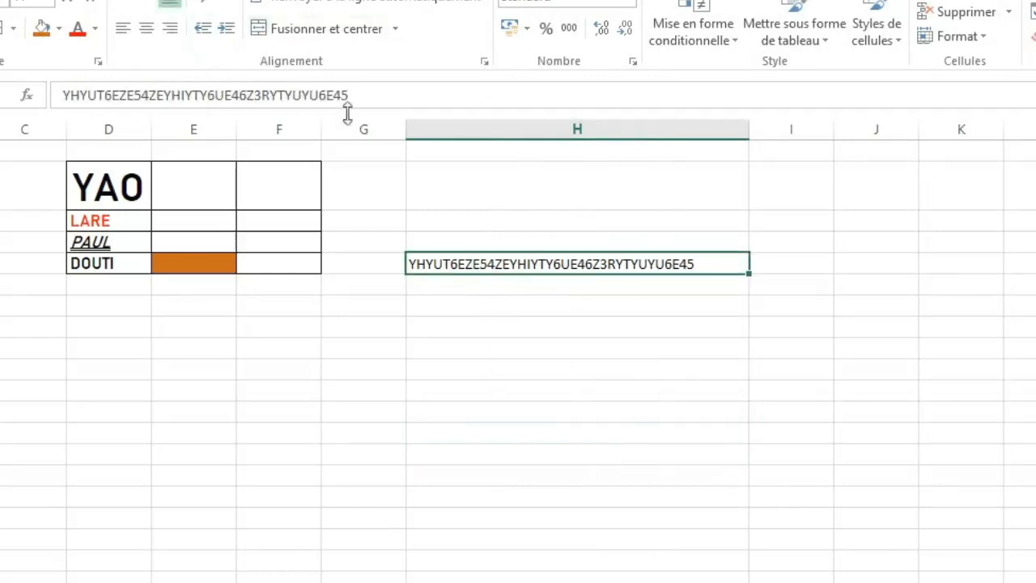
left_click_drag(747, 131, 541, 139)
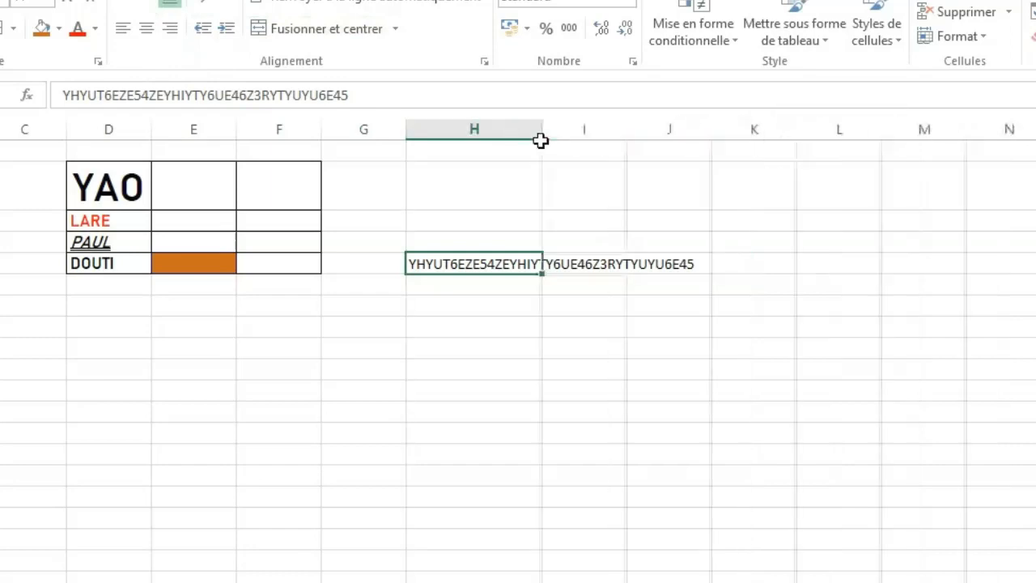
left_click(285, 4)
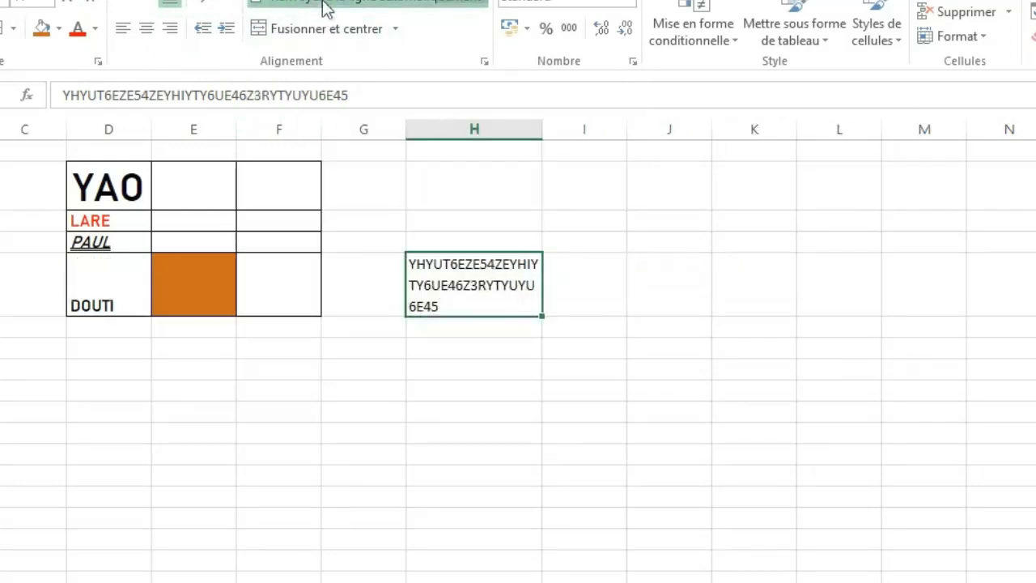
left_click(324, 6)
left_click(325, 6)
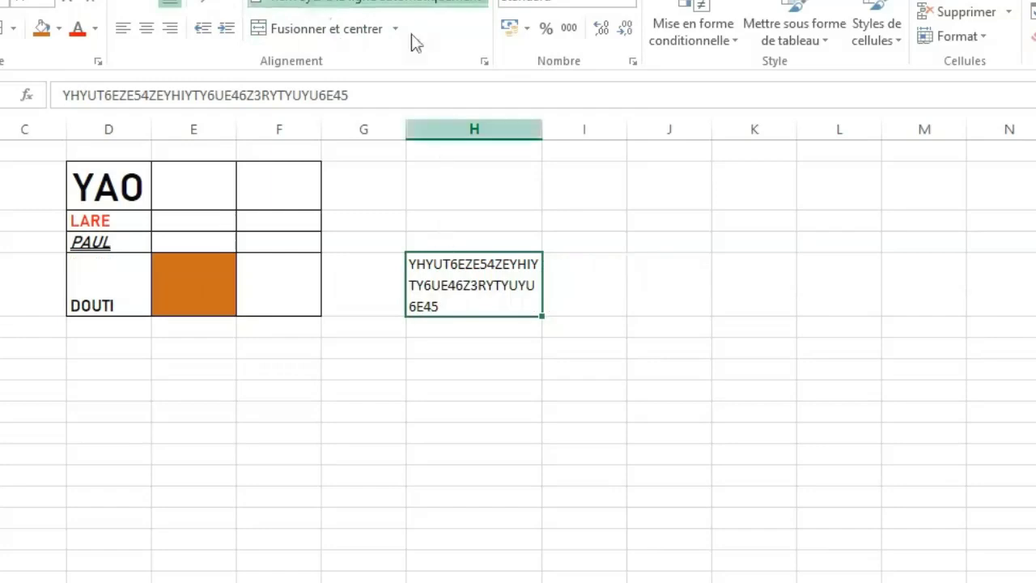
Centre the text in H5 horizontally, trying left alignment in between, and align it to the middle vertically.
left_click(152, 29)
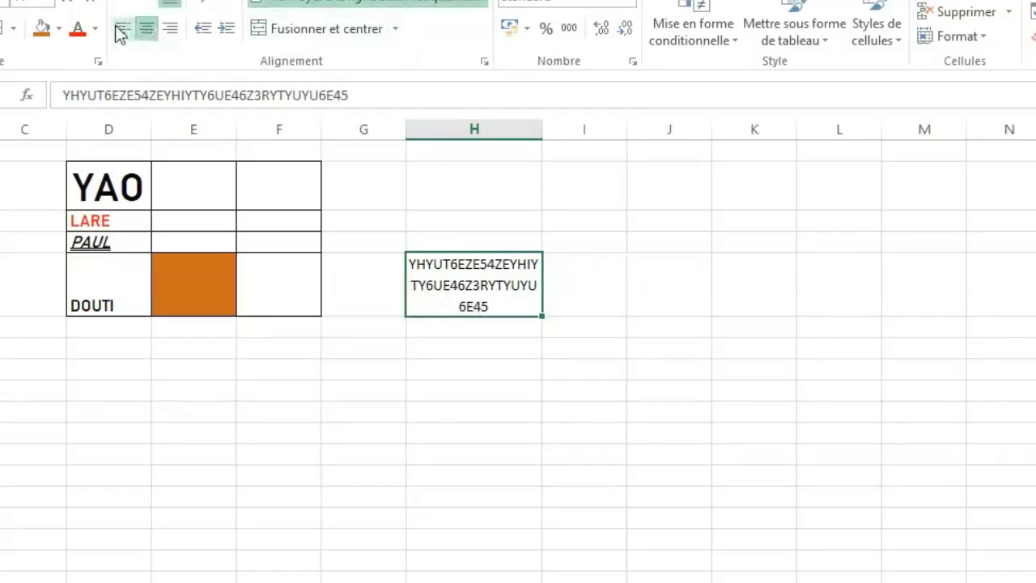
left_click(120, 31)
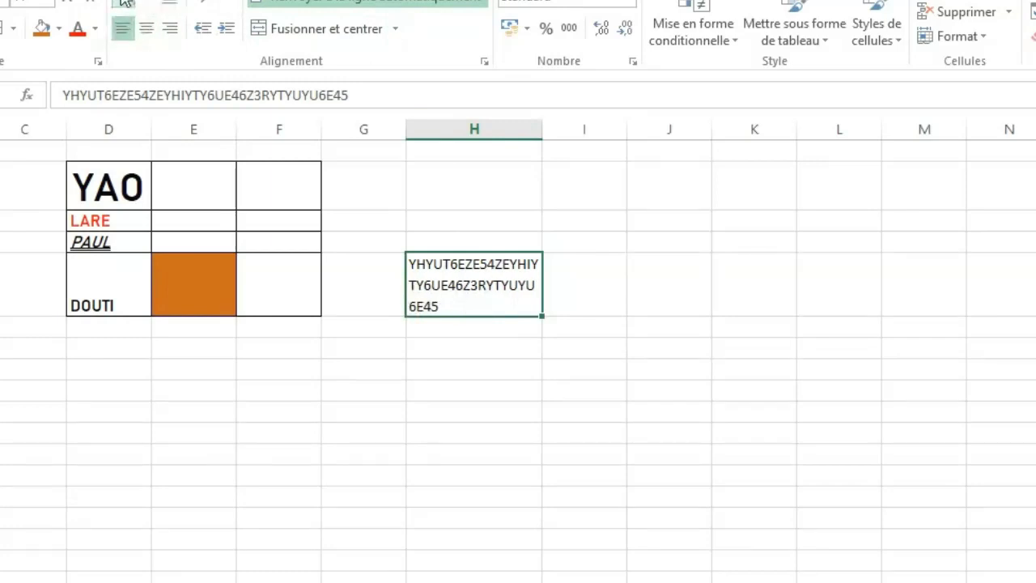
left_click(147, 31)
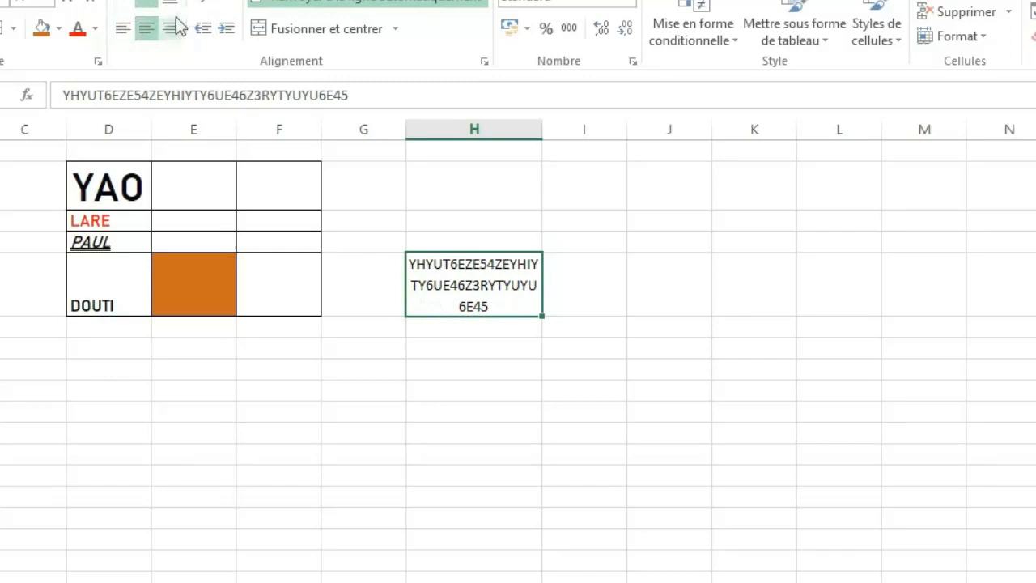
Increase the indent of the text in H5 by five levels and decrease it back to no indent.
left_click(237, 38)
left_click(237, 38)
left_click(237, 38)
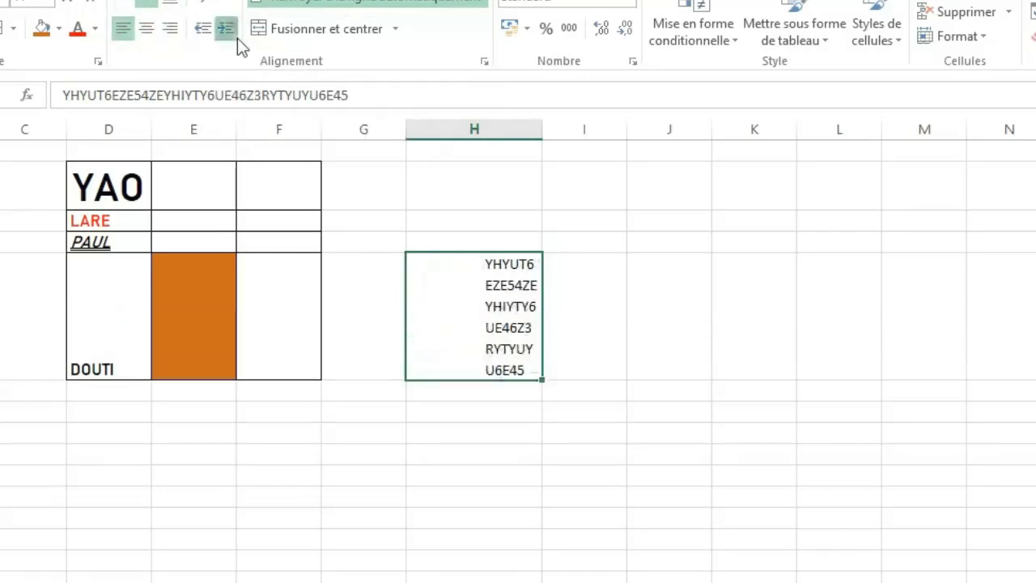
left_click(237, 38)
left_click(238, 38)
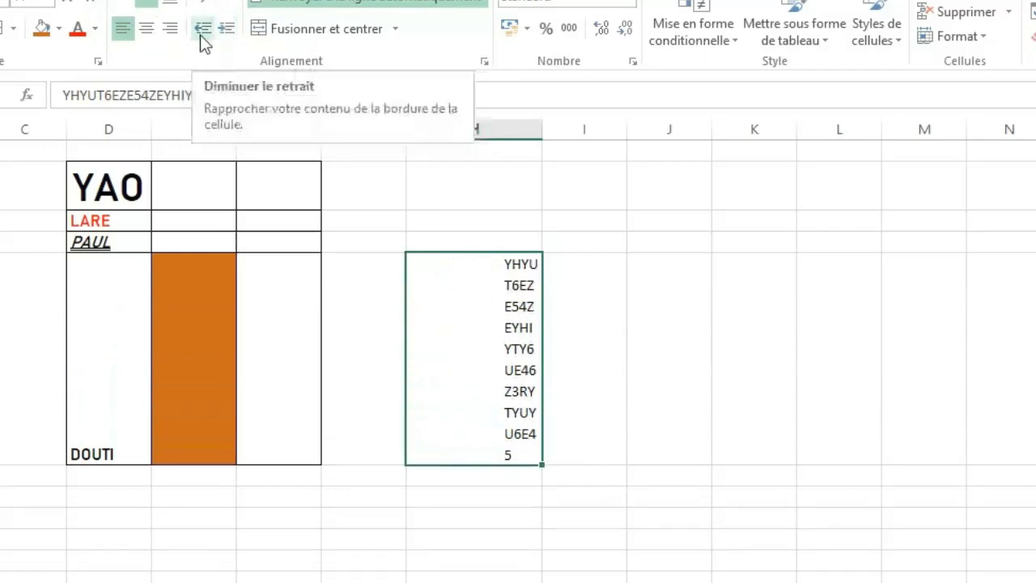
left_click(200, 35)
left_click(200, 35)
left_click(199, 35)
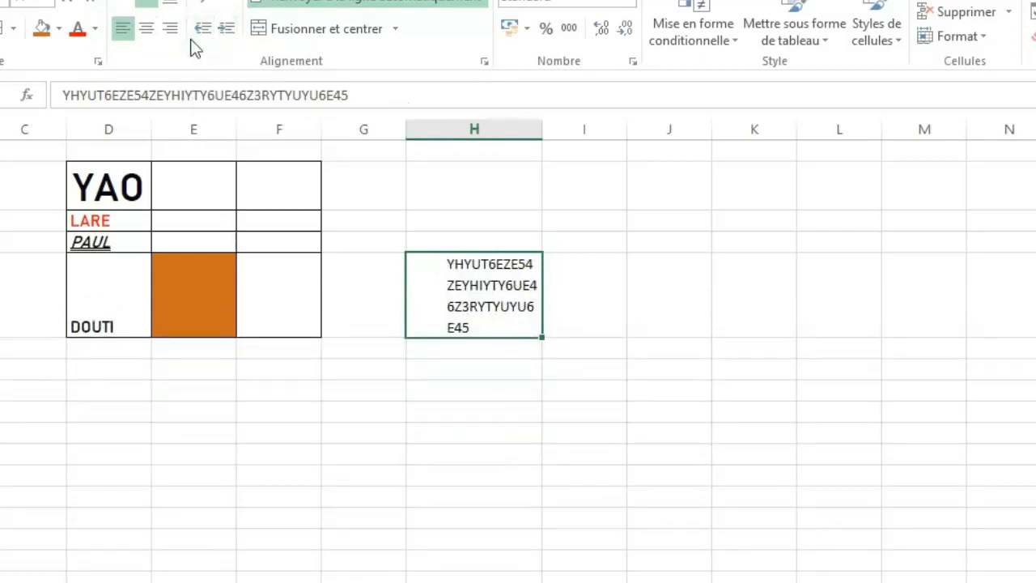
left_click(202, 34)
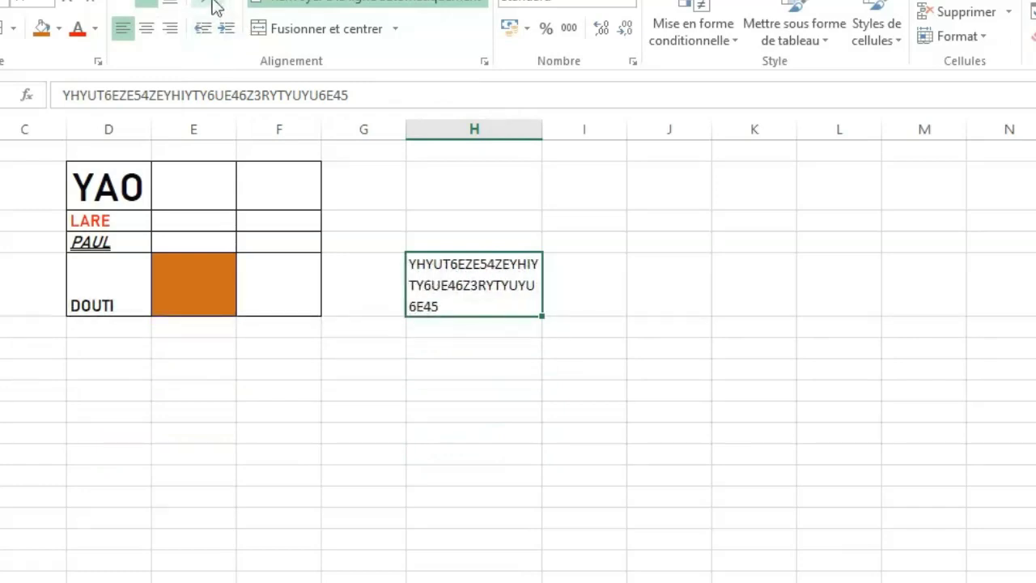
Rotate the text in H5 upwards and make row 5 about four times taller.
left_click(213, 5)
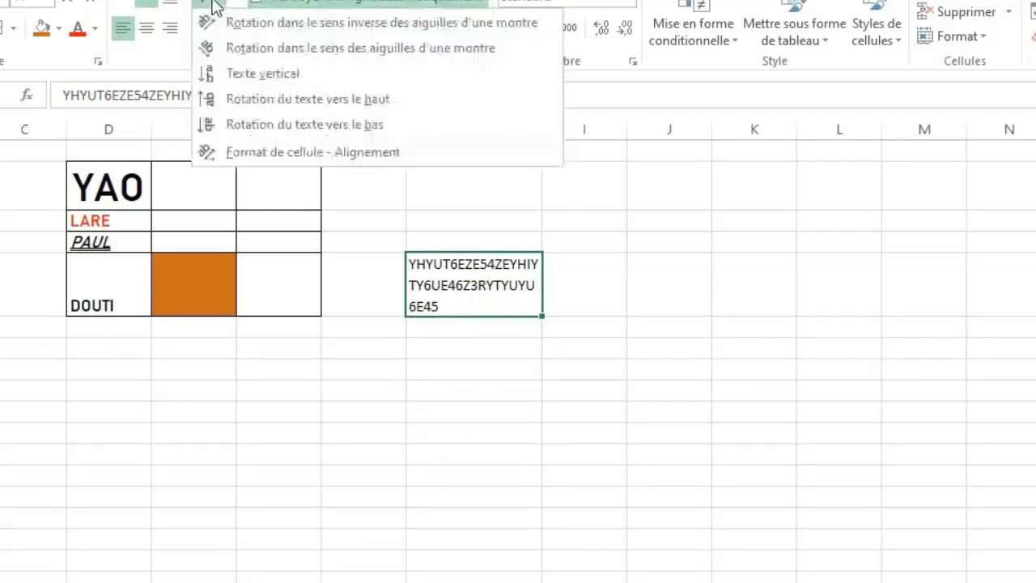
left_click(275, 98)
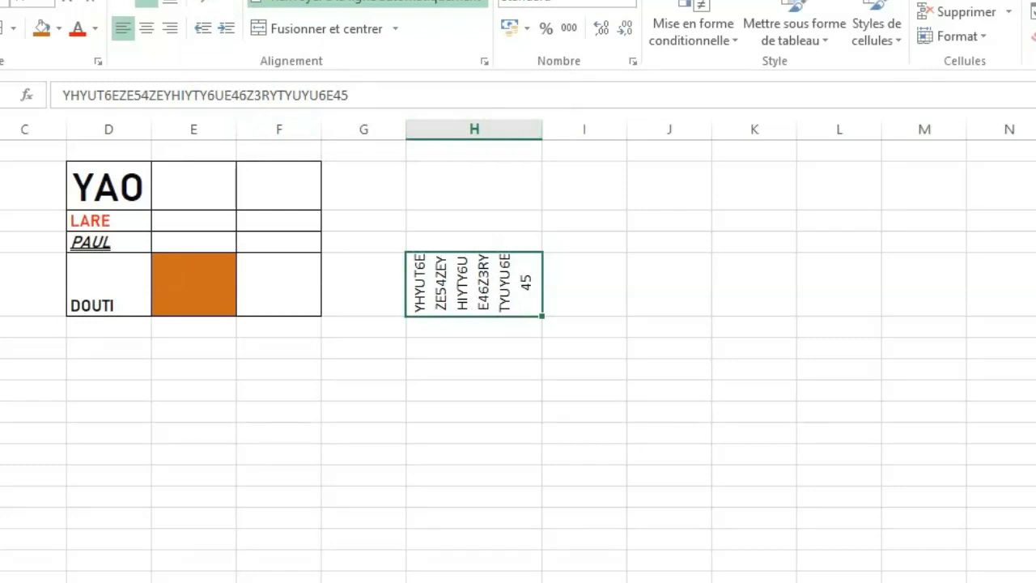
left_click_drag(0, 317, 0, 508)
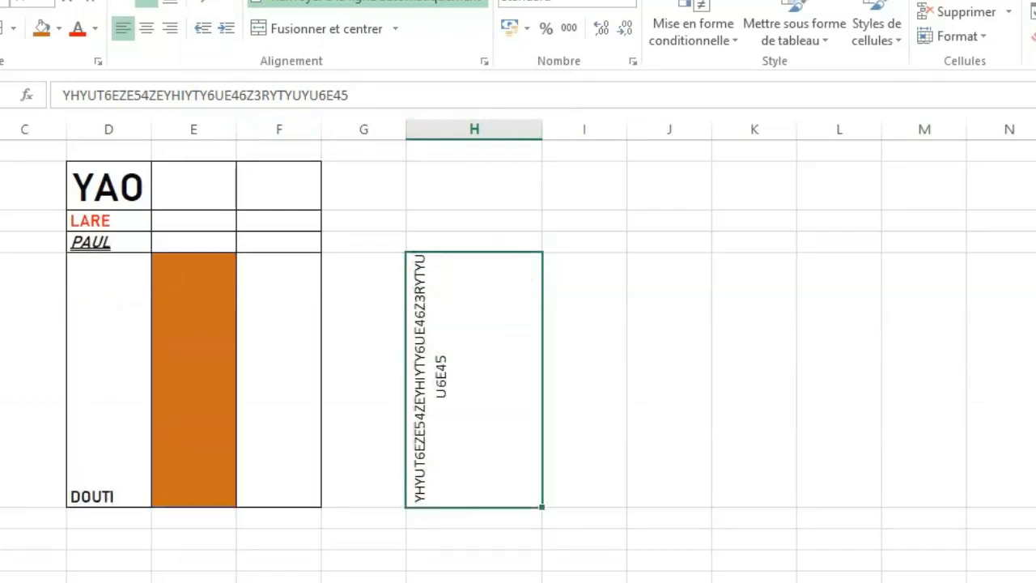
Angle the text in H5 counterclockwise after trying the clockwise angle, and widen column H to fit it.
left_click(217, 7)
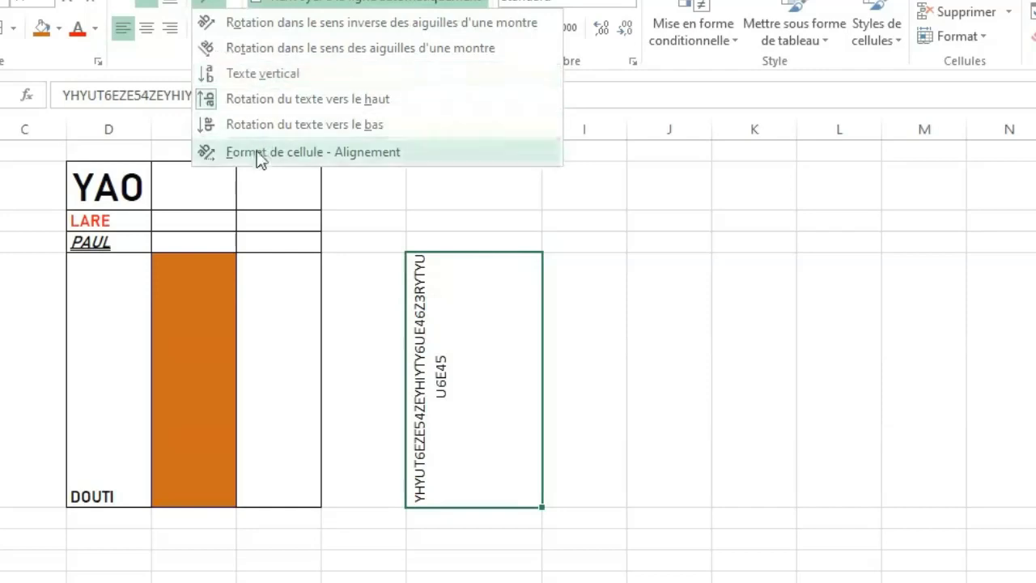
left_click(256, 51)
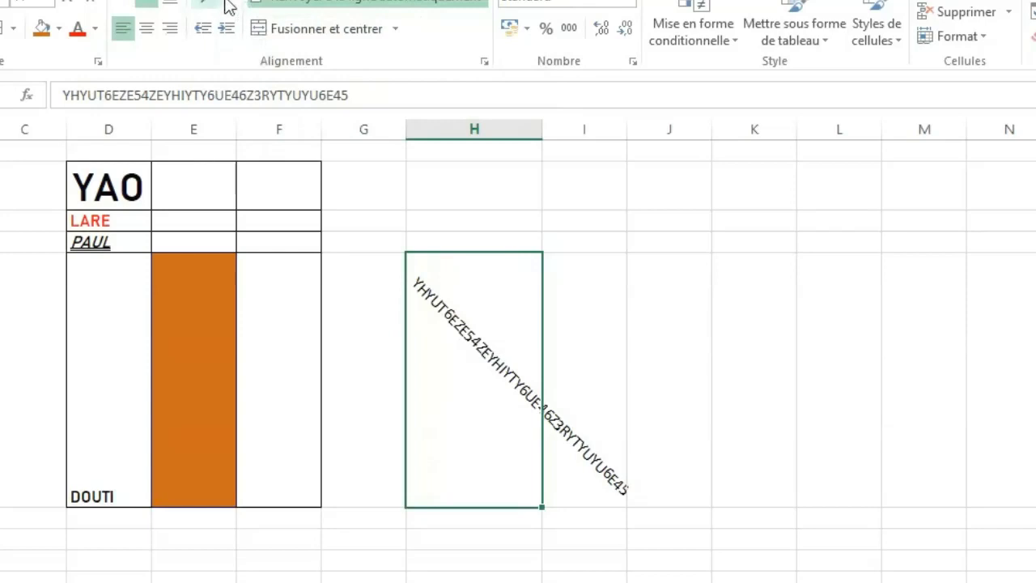
left_click(222, 4)
left_click(273, 24)
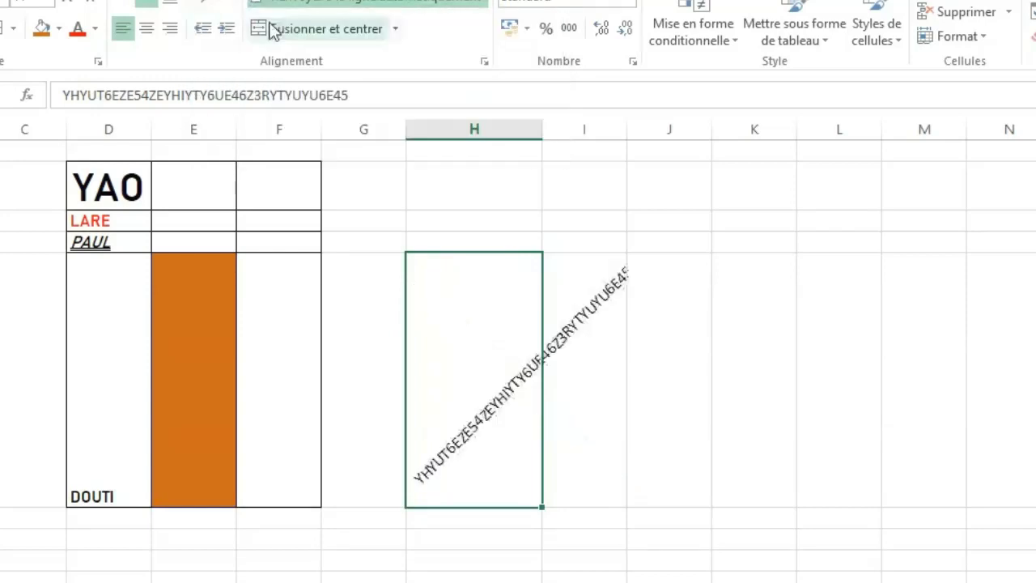
left_click_drag(538, 132, 639, 140)
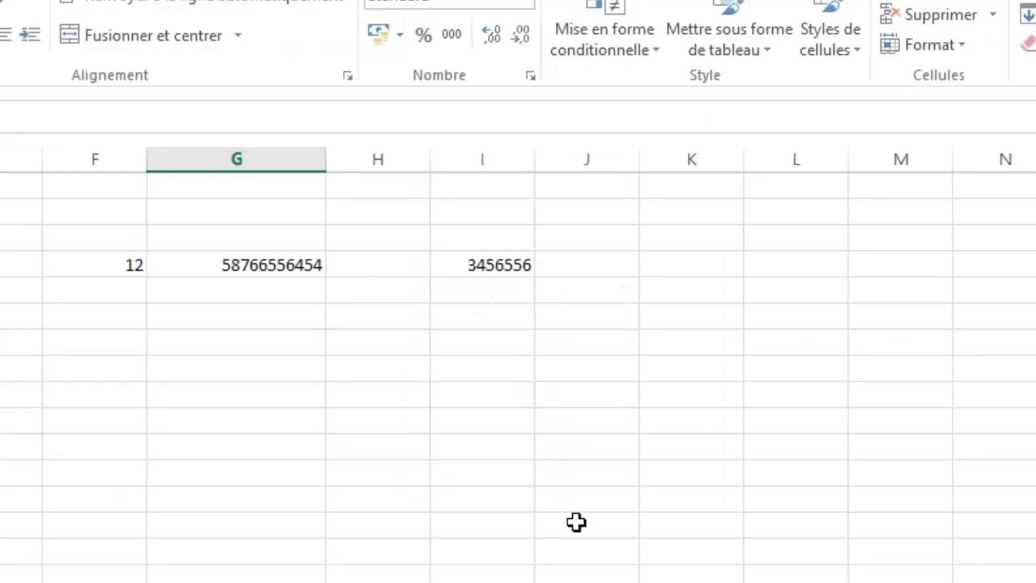
left_click(575, 524)
left_click(95, 440)
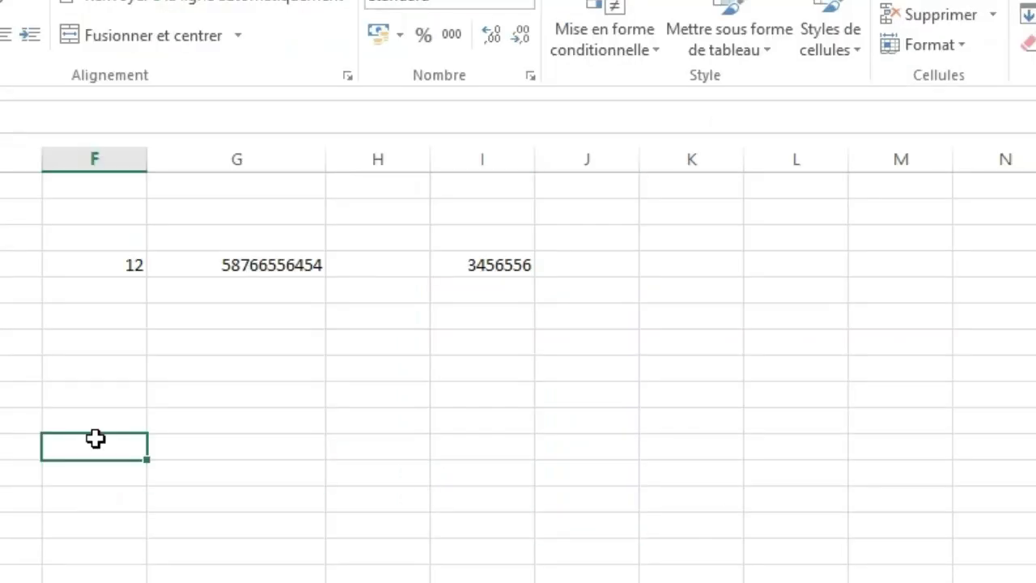
left_click(389, 498)
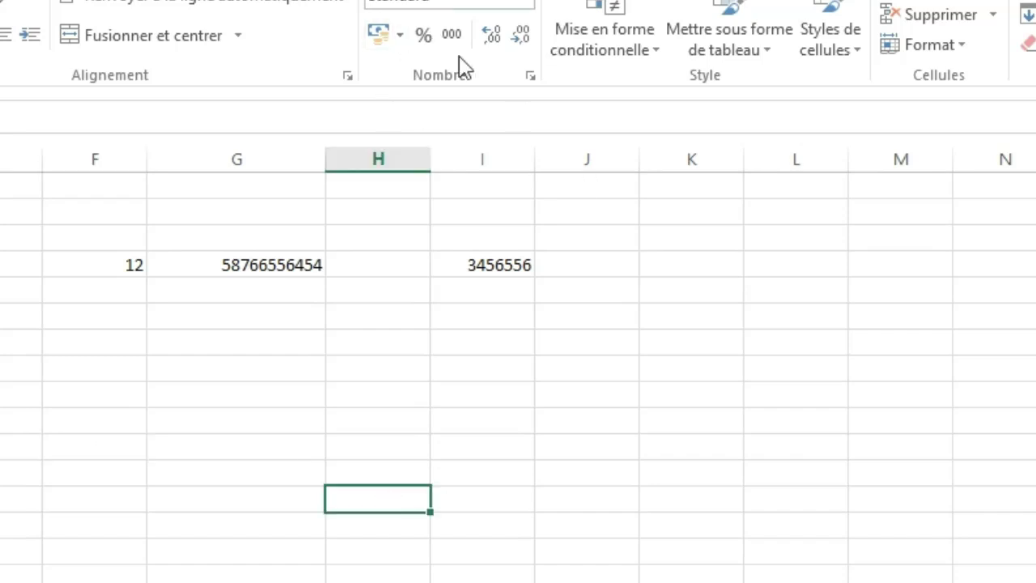
left_click(166, 385)
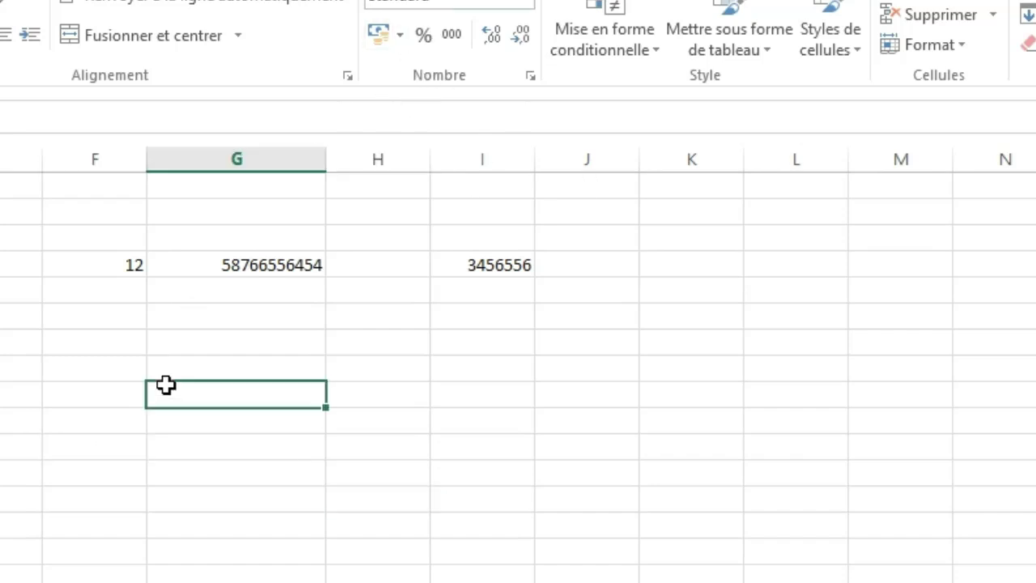
left_click(410, 375)
left_click(228, 202)
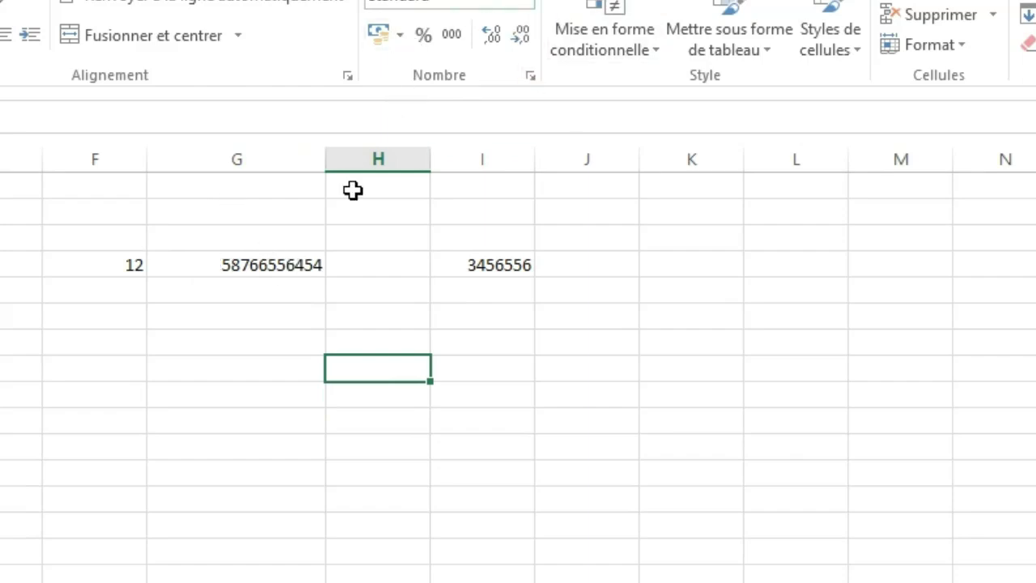
Apply the thousands separator format to the number in G4.
left_click(194, 268)
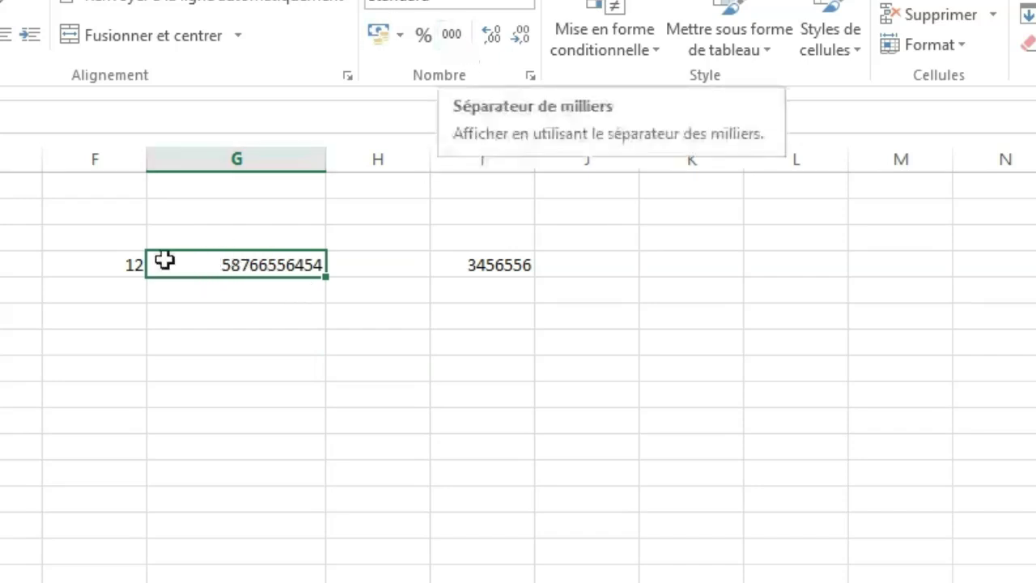
left_click(452, 36)
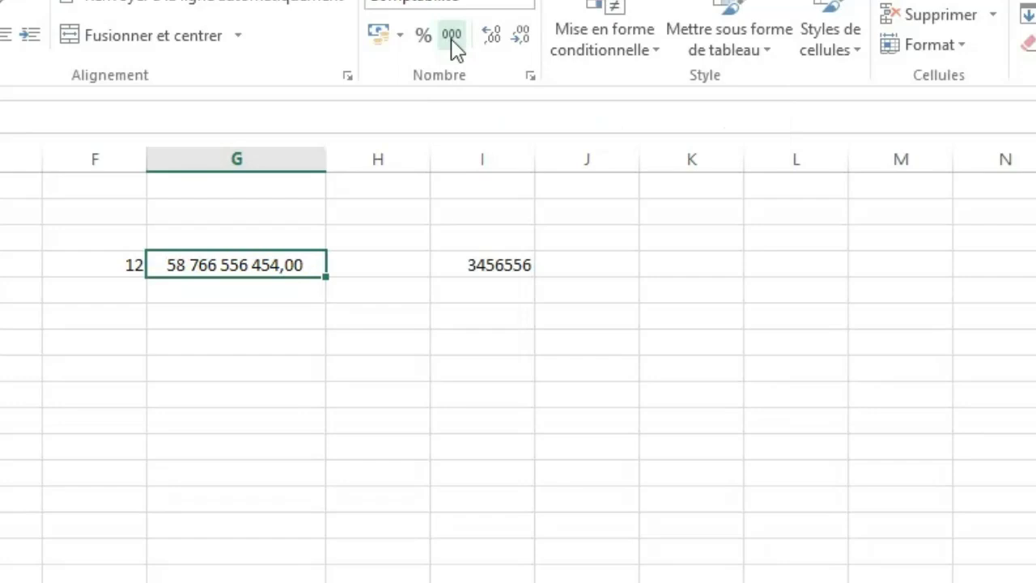
left_click(276, 359)
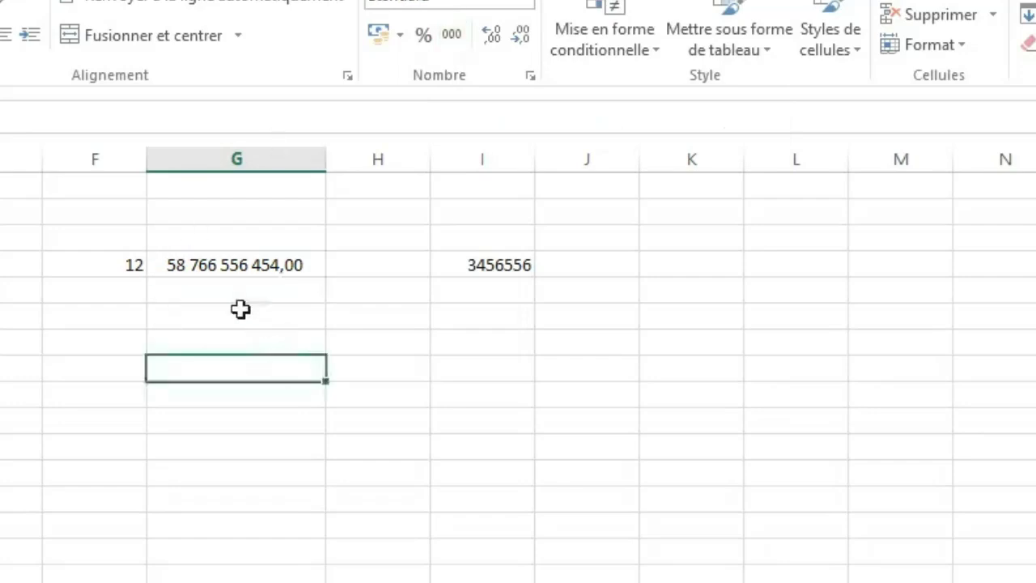
left_click(189, 270)
left_click(273, 361)
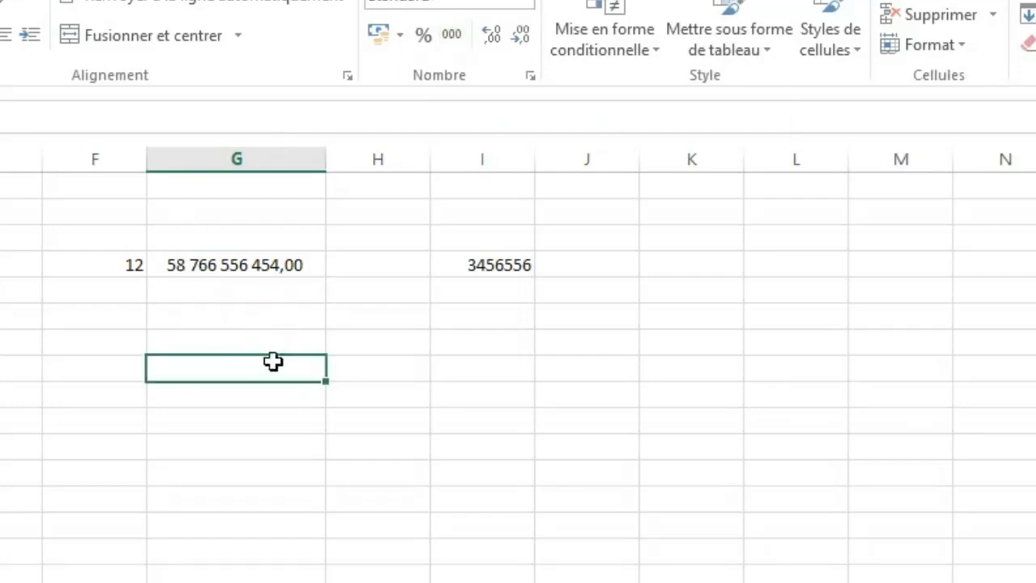
left_click(185, 269)
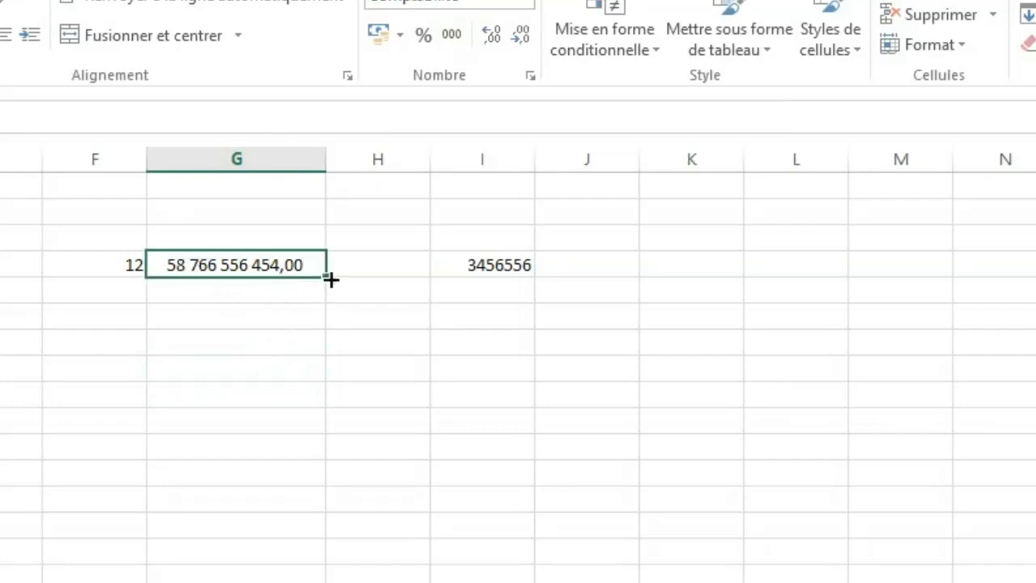
left_click(213, 368)
left_click(448, 357)
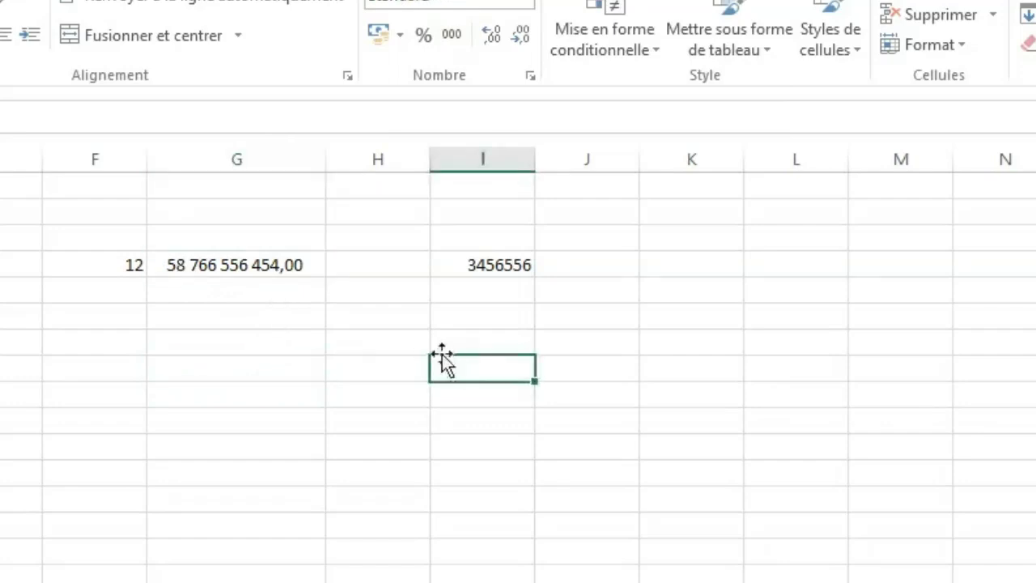
Format the number in F4 as a percentage and open the cell for editing.
left_click(115, 264)
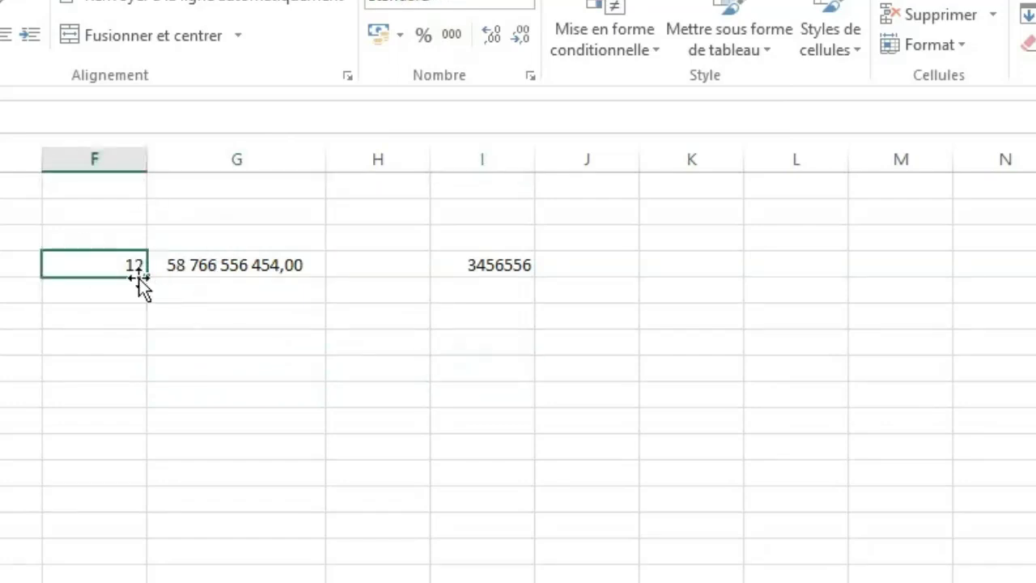
left_click(423, 36)
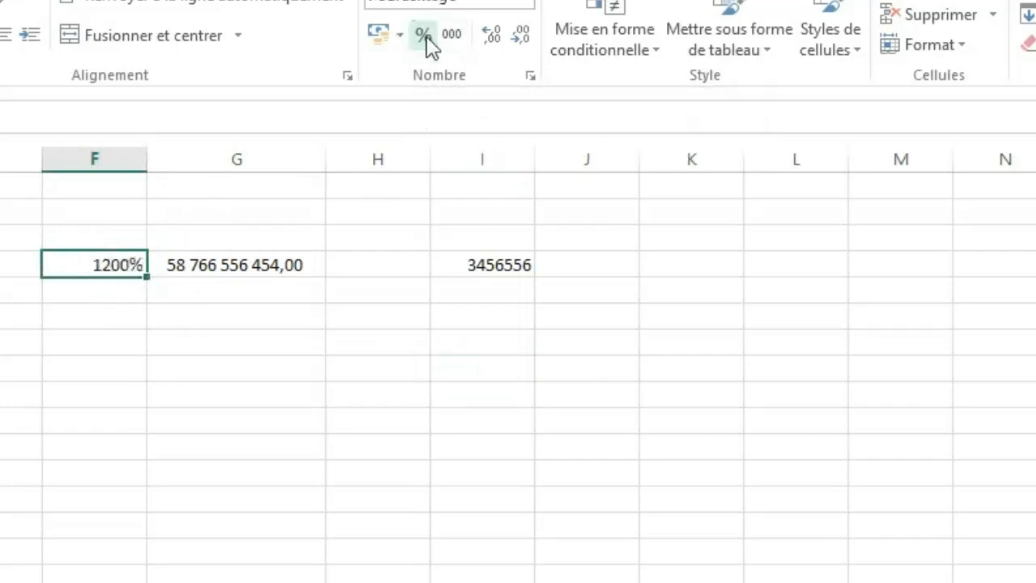
double_click(121, 266)
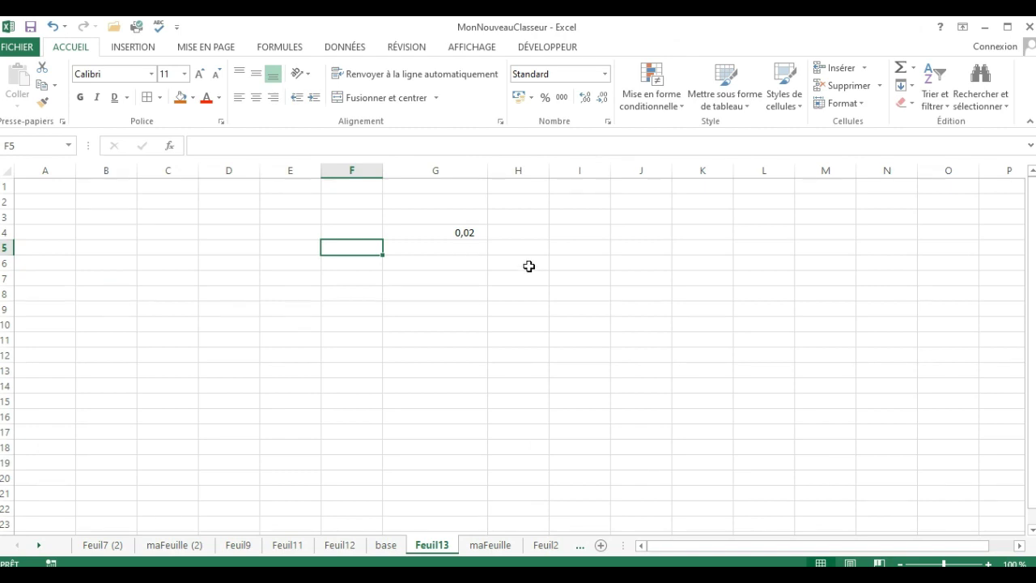
Format the decimal value in G4 as a percentage.
left_click(458, 265)
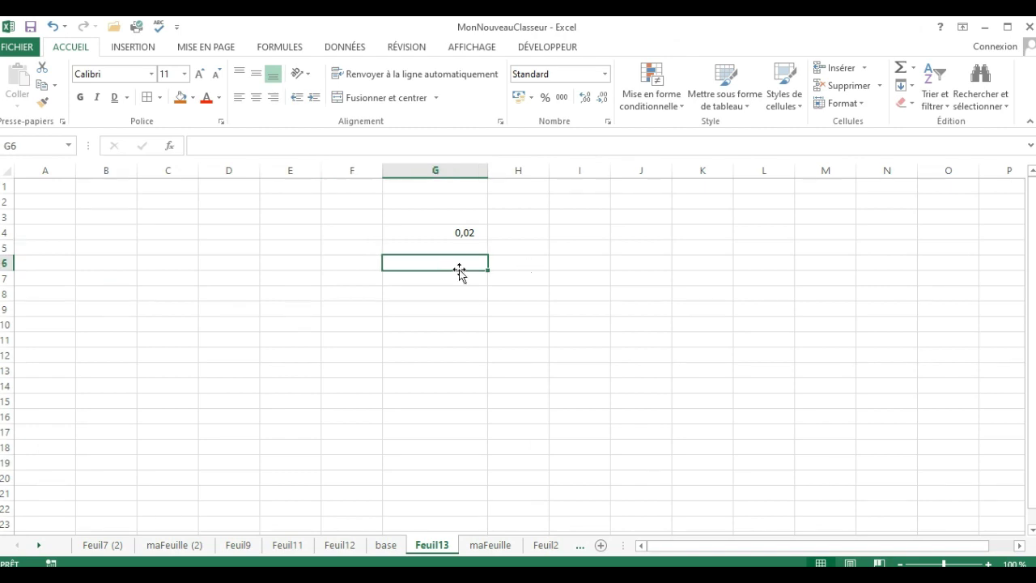
left_click(517, 268)
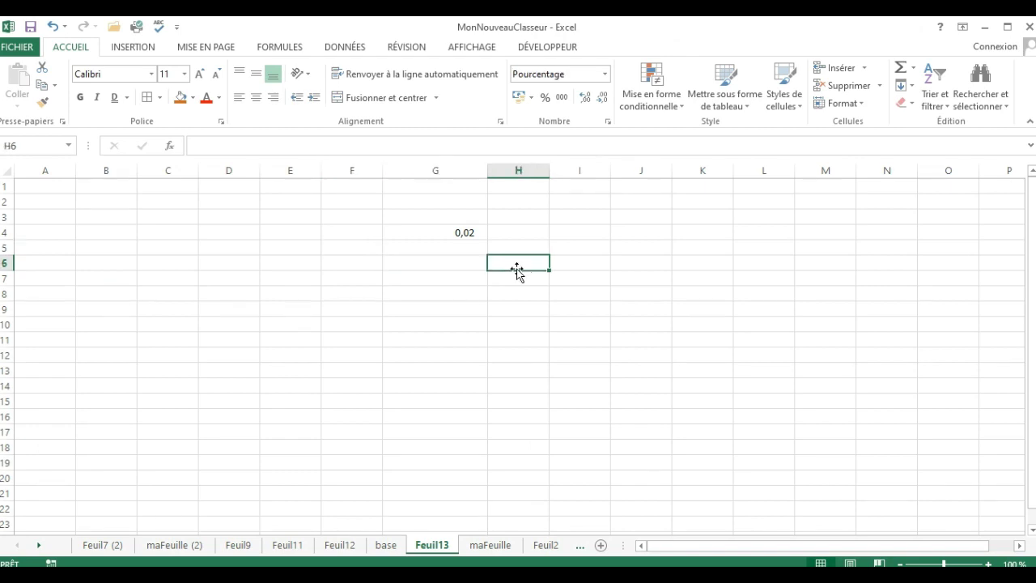
left_click(455, 233)
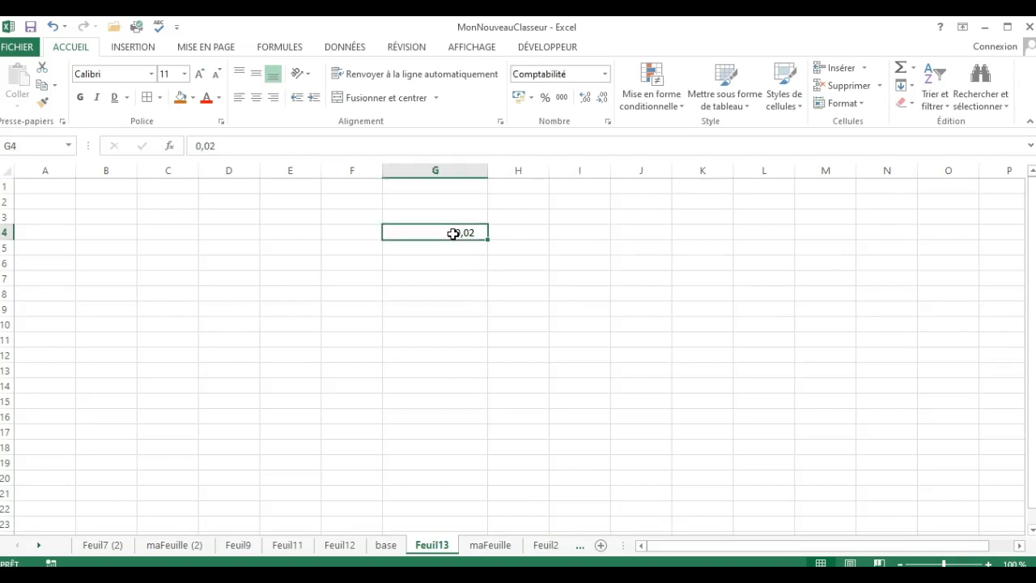
left_click(545, 99)
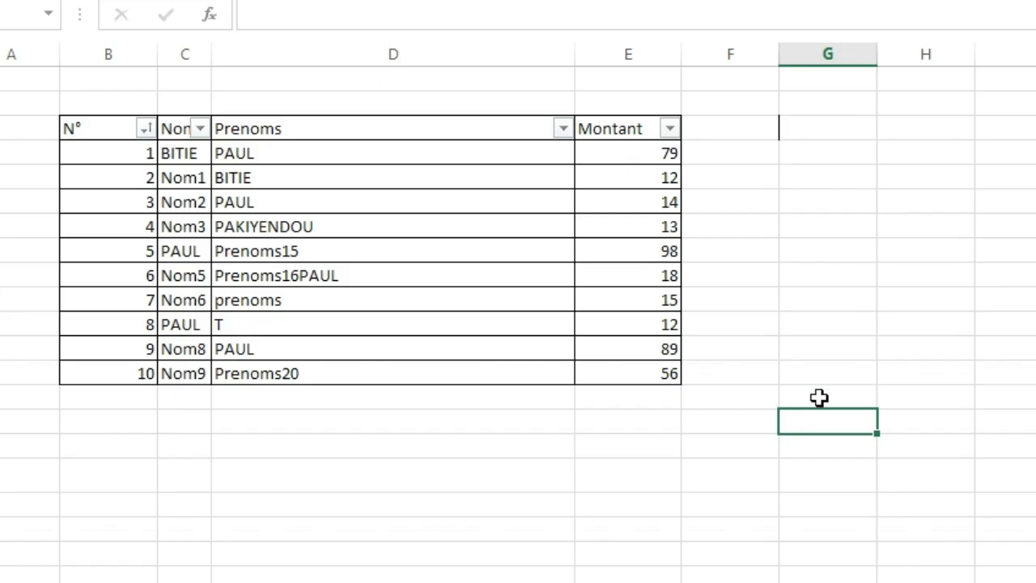
left_click(562, 352)
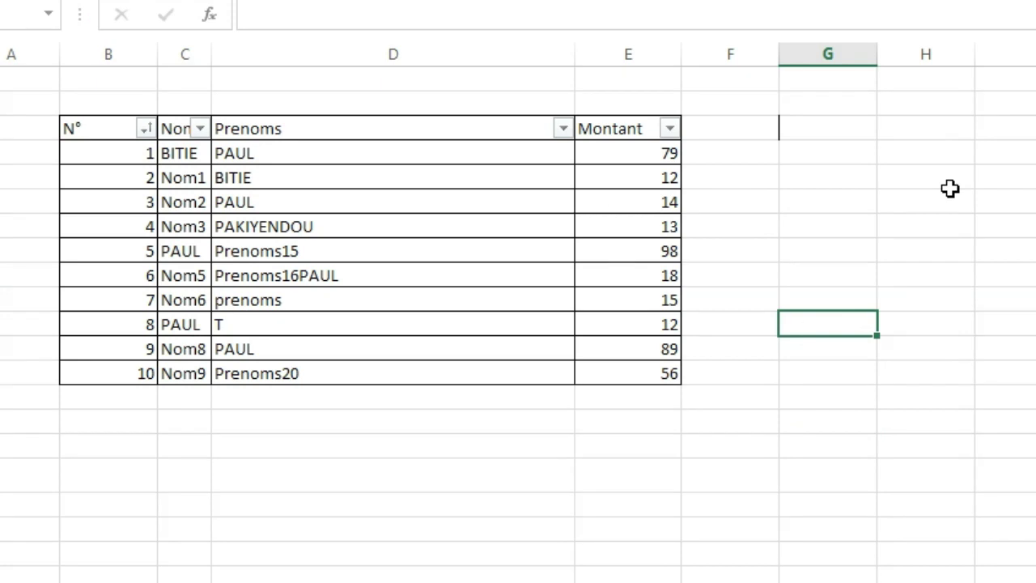
left_click(984, 178)
left_click(979, 272)
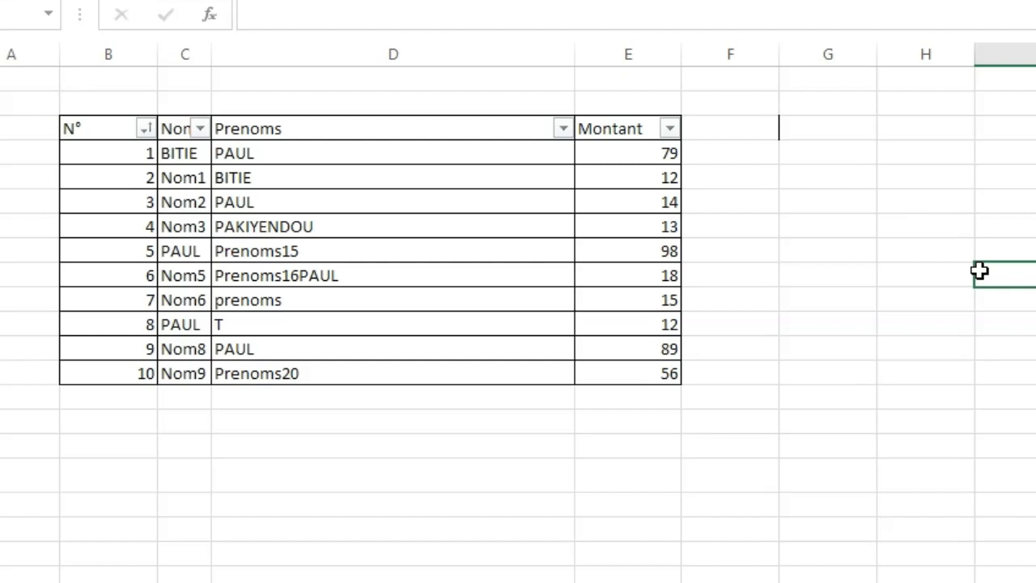
left_click(829, 200)
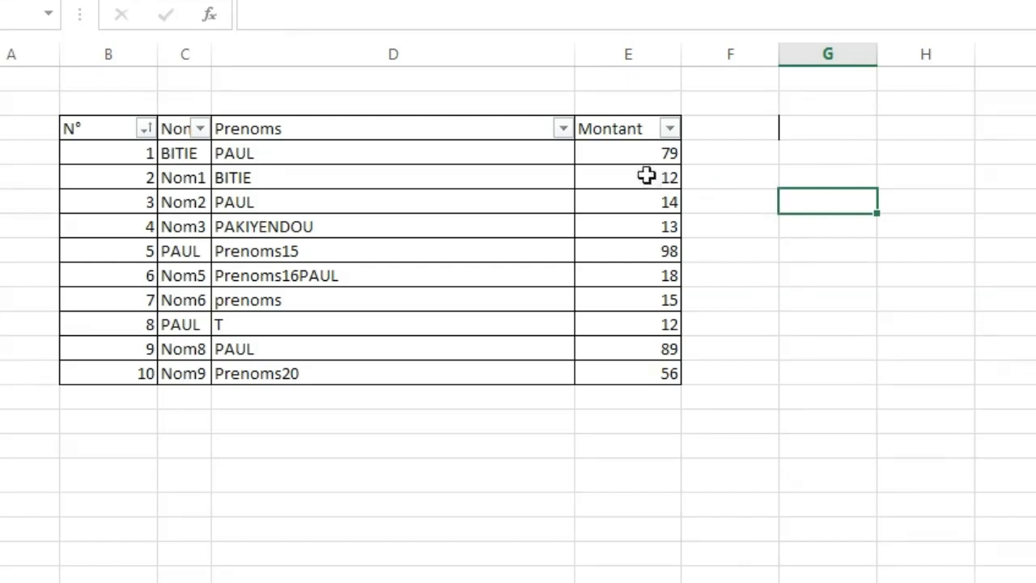
In the table, set the Montant of record N° 1 to 1 and of record N° 4 to 6.
left_click(632, 156)
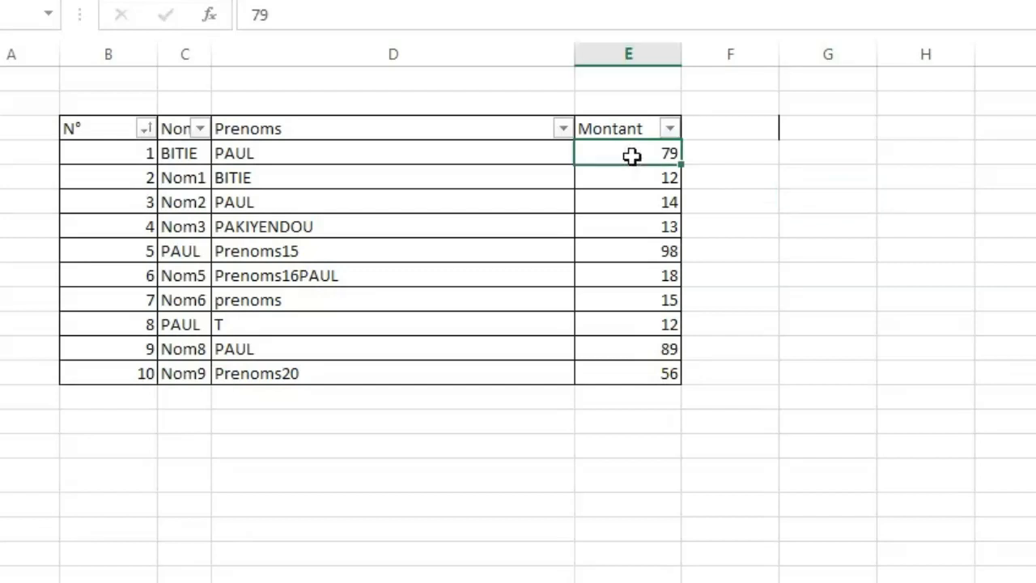
type("1")
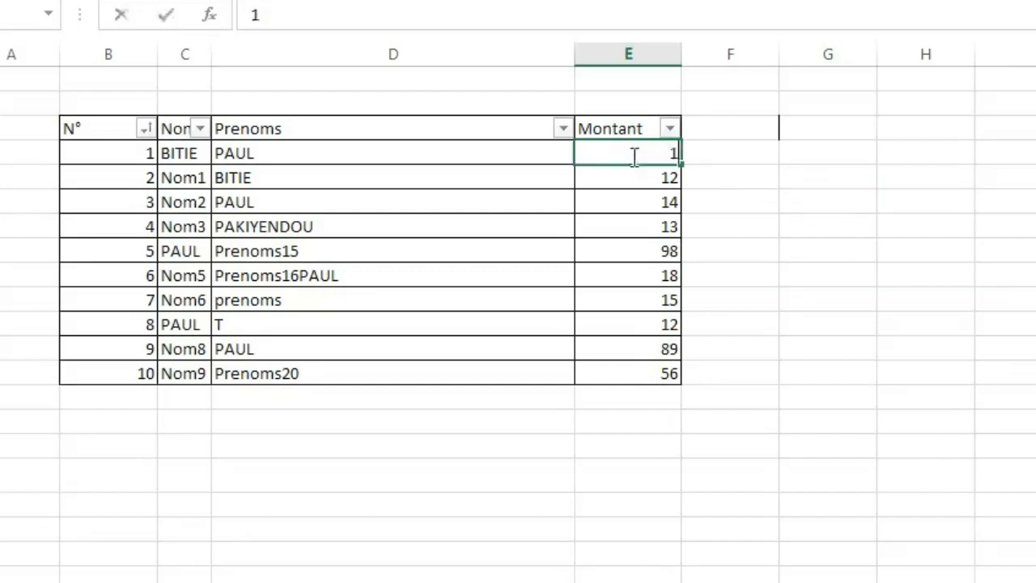
left_click(636, 200)
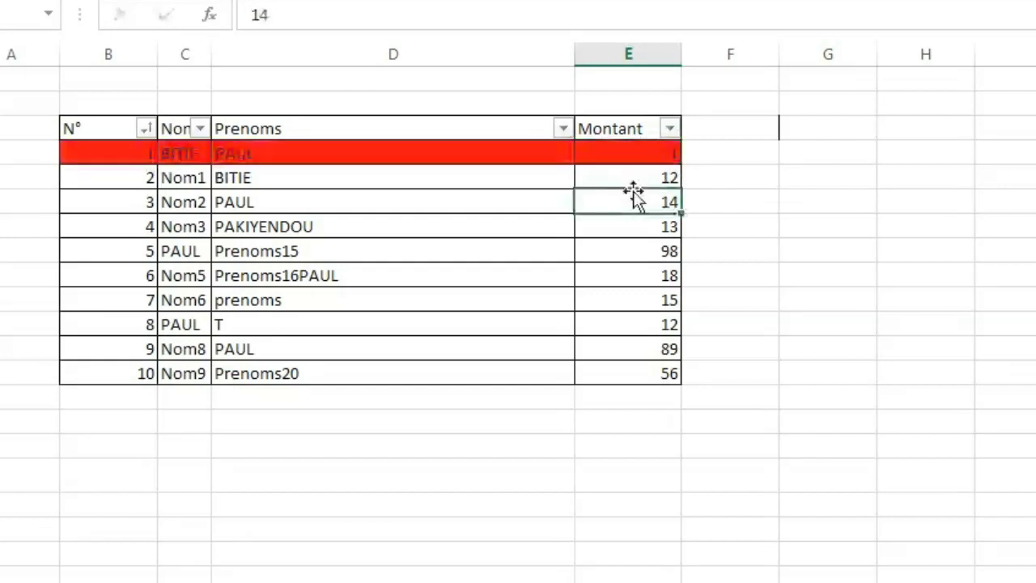
left_click(641, 232)
type("6")
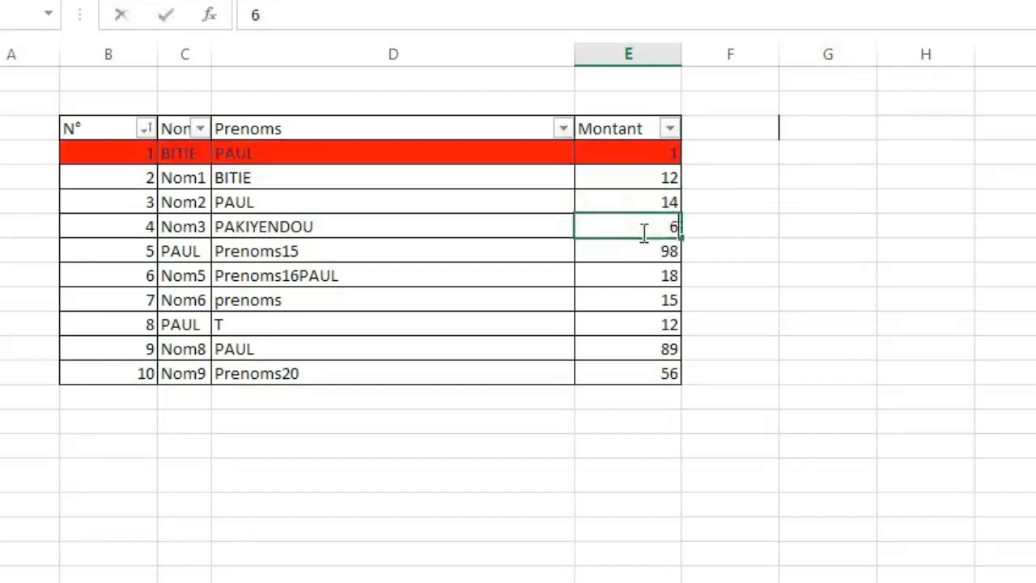
left_click(637, 305)
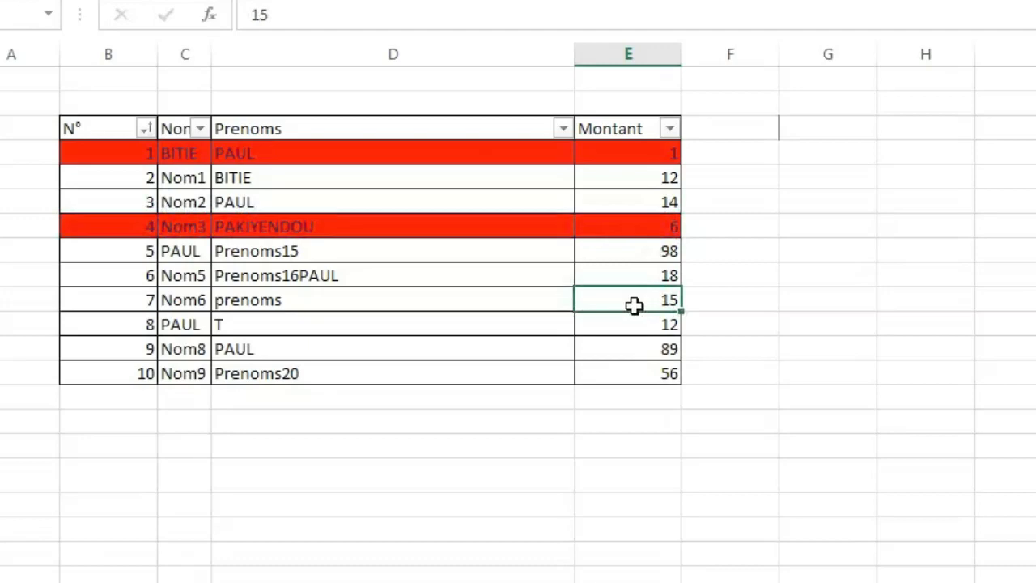
left_click(827, 255)
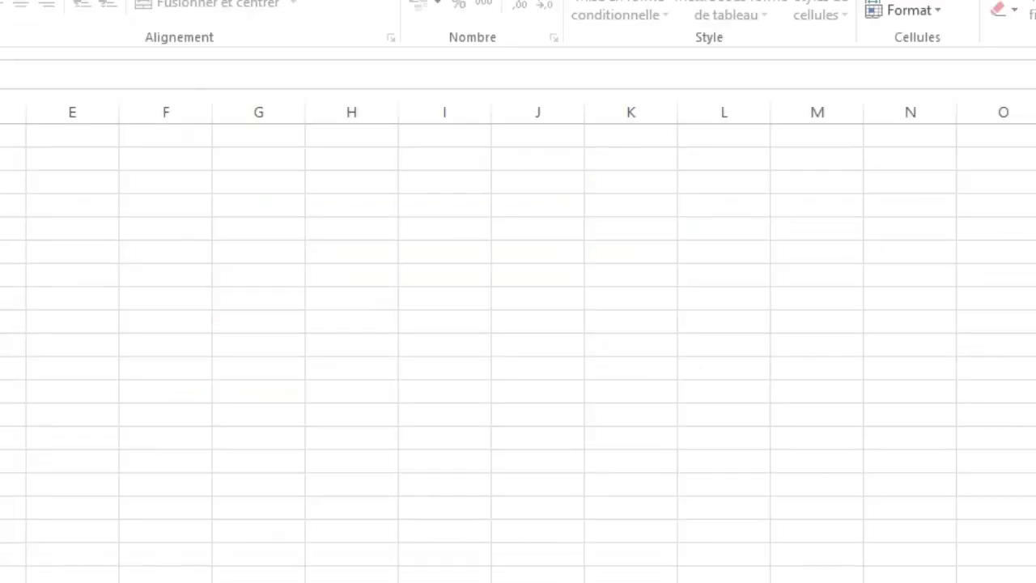
left_click(258, 298)
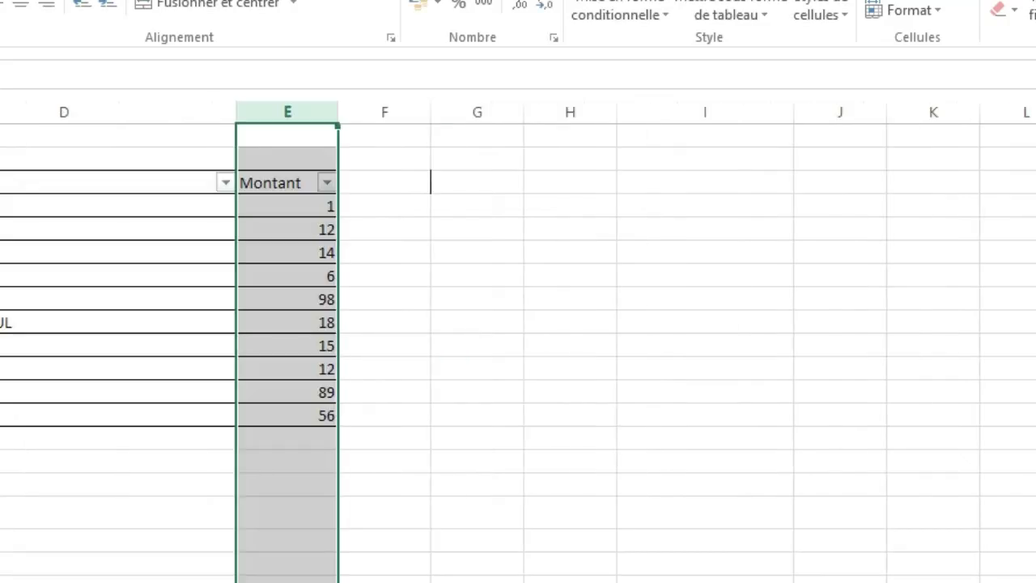
left_click(162, 553)
left_click(609, 414)
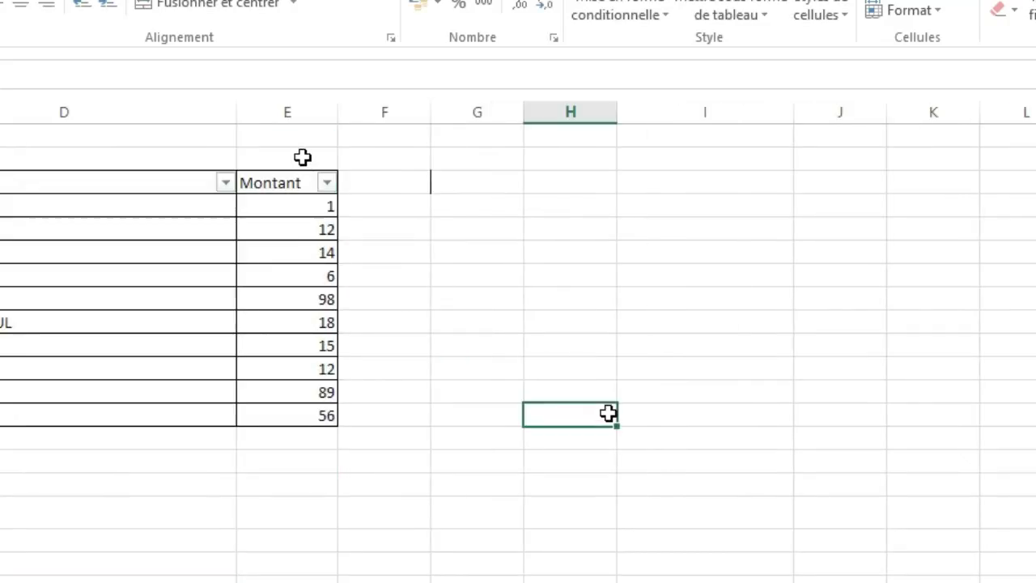
Try a greater-than highlighting rule on the Montant column with threshold 100 and the light red fill (Remplissage rouge clair).
left_click(299, 110)
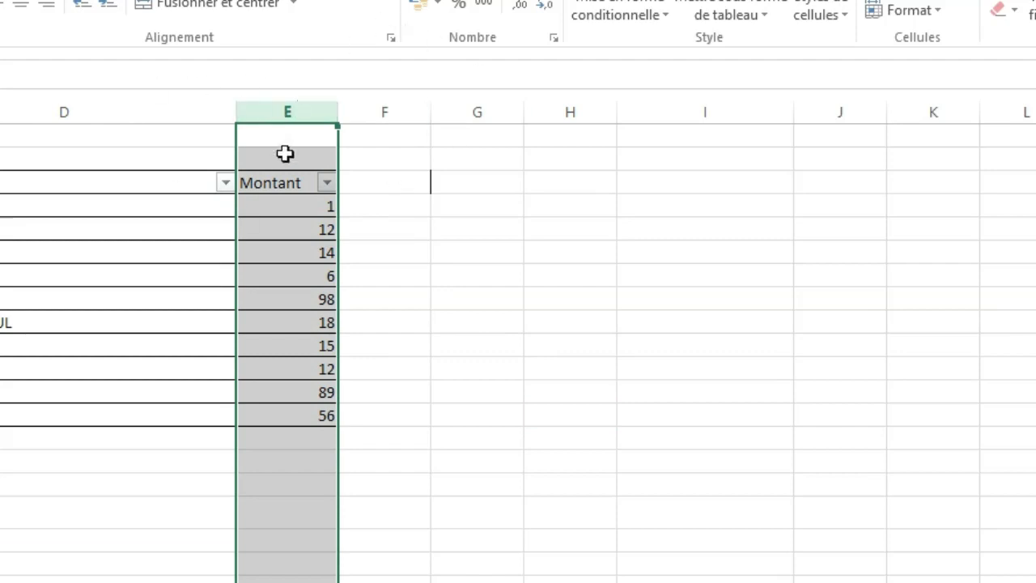
left_click(656, 18)
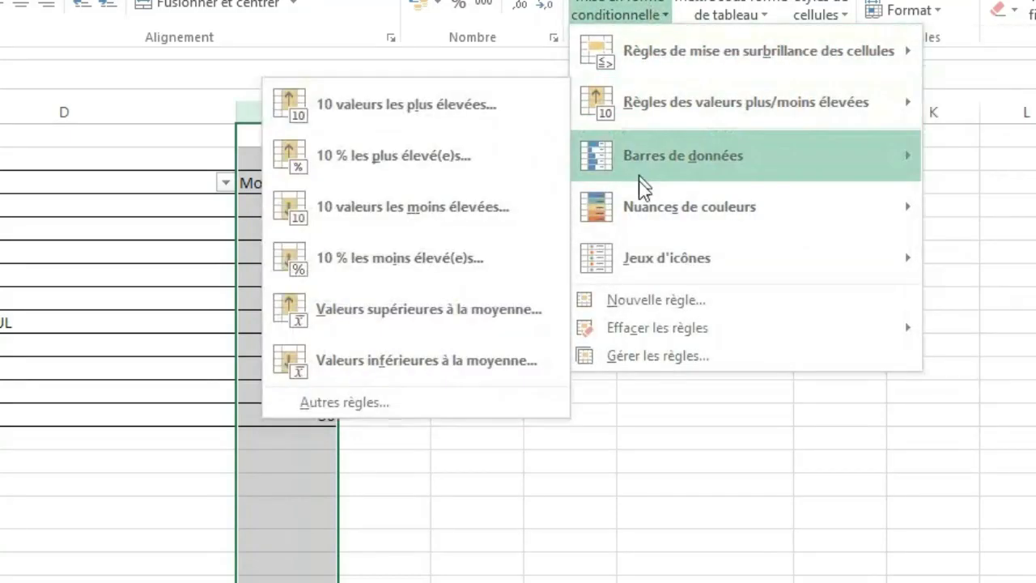
mouse_move(676, 63)
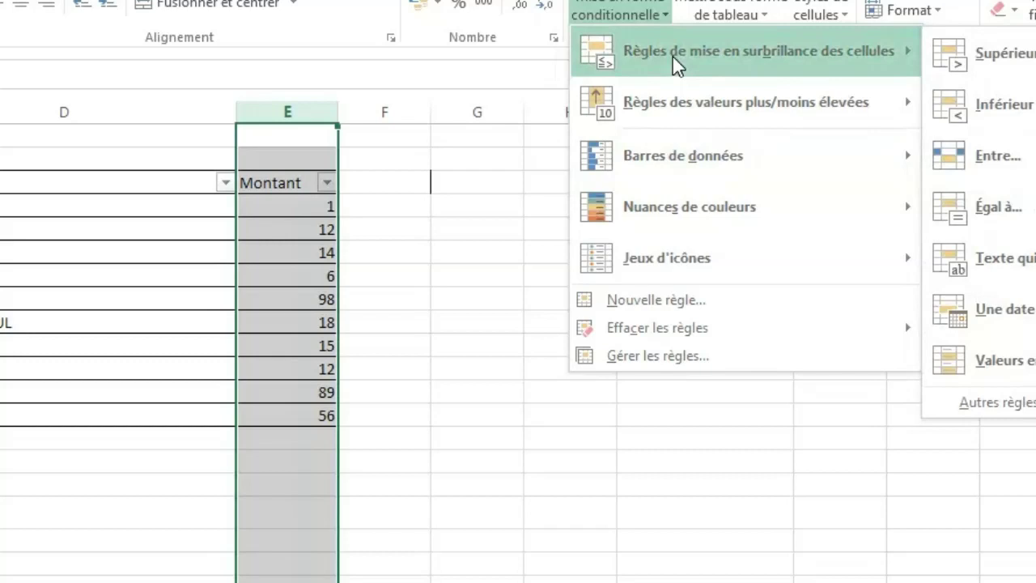
left_click(958, 64)
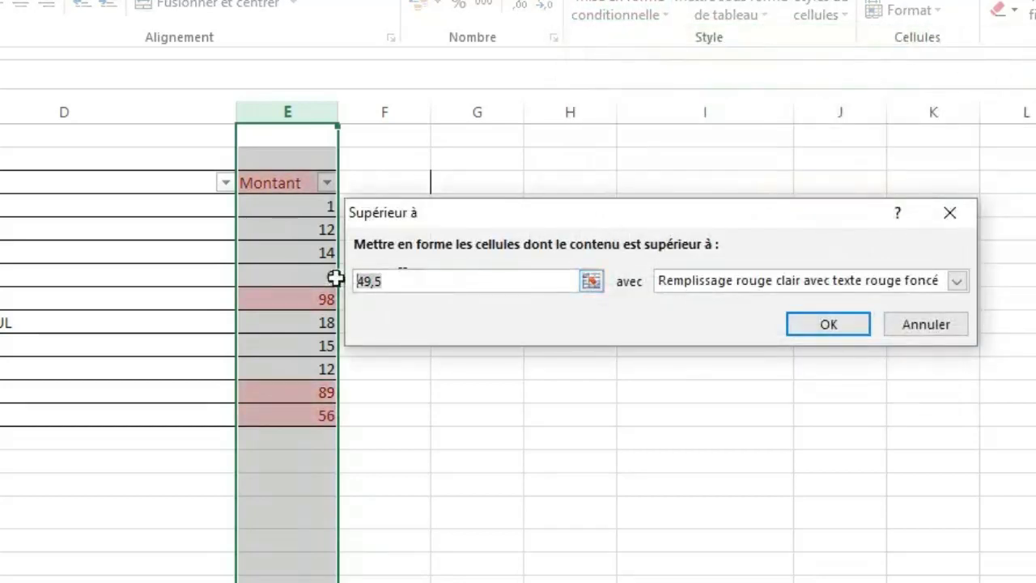
type("3")
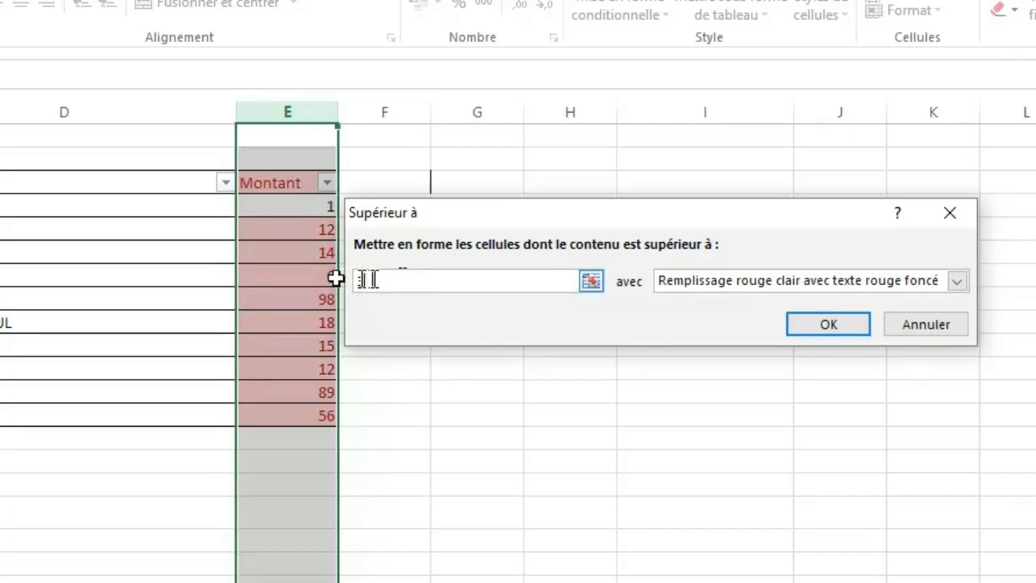
key("BackSpace")
type("10")
key("BackSpace")
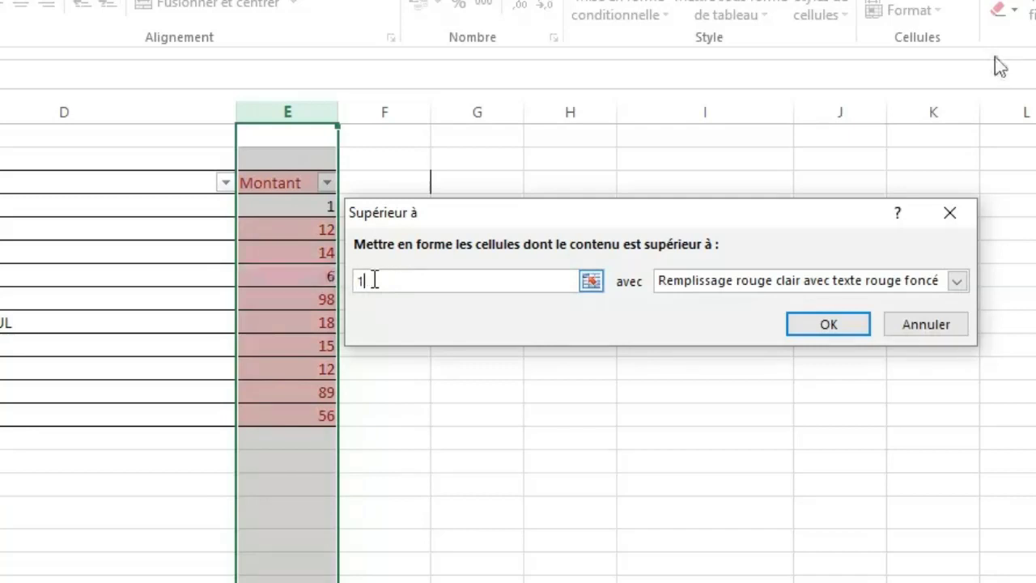
type("00")
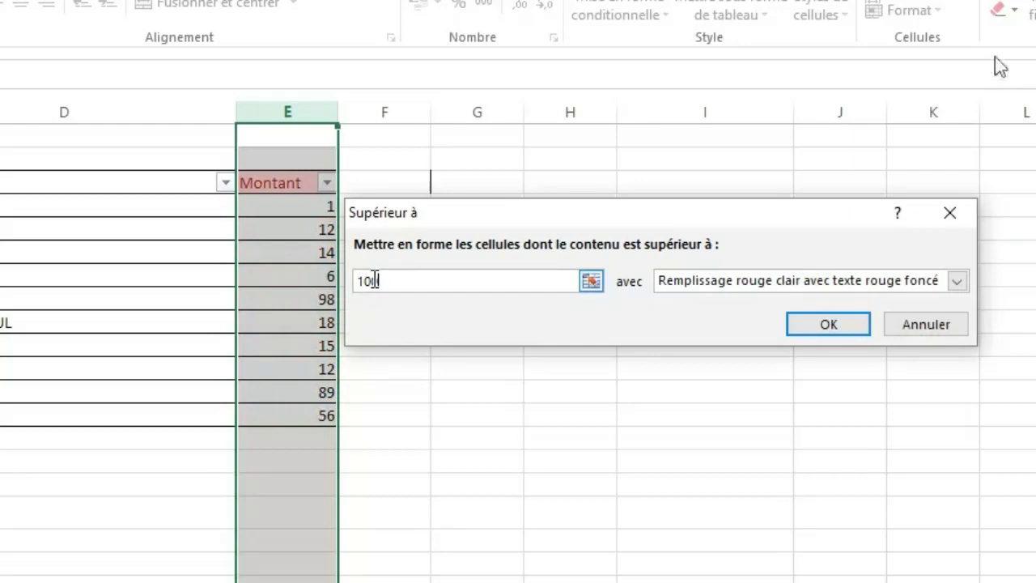
left_click(753, 289)
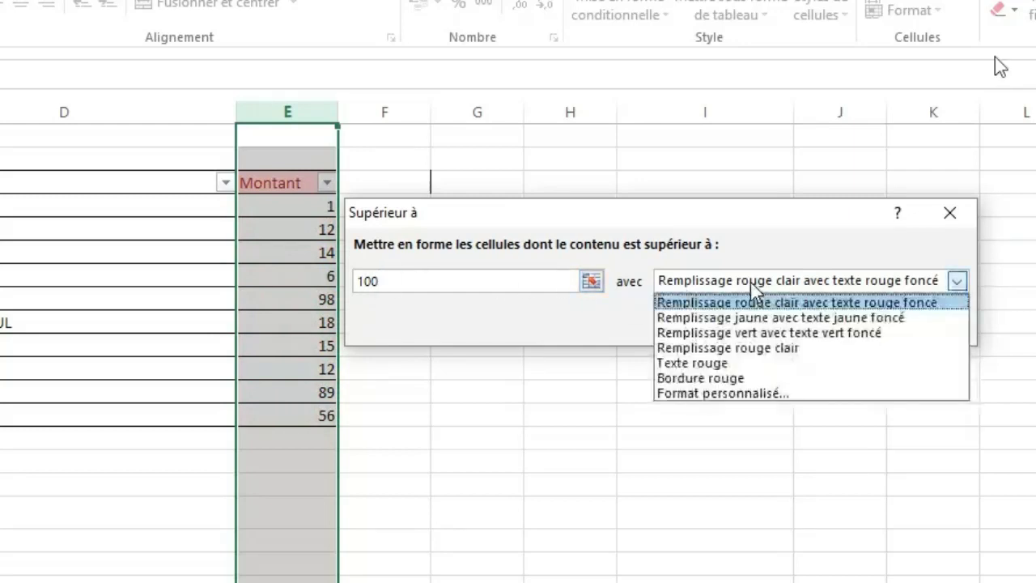
left_click(729, 348)
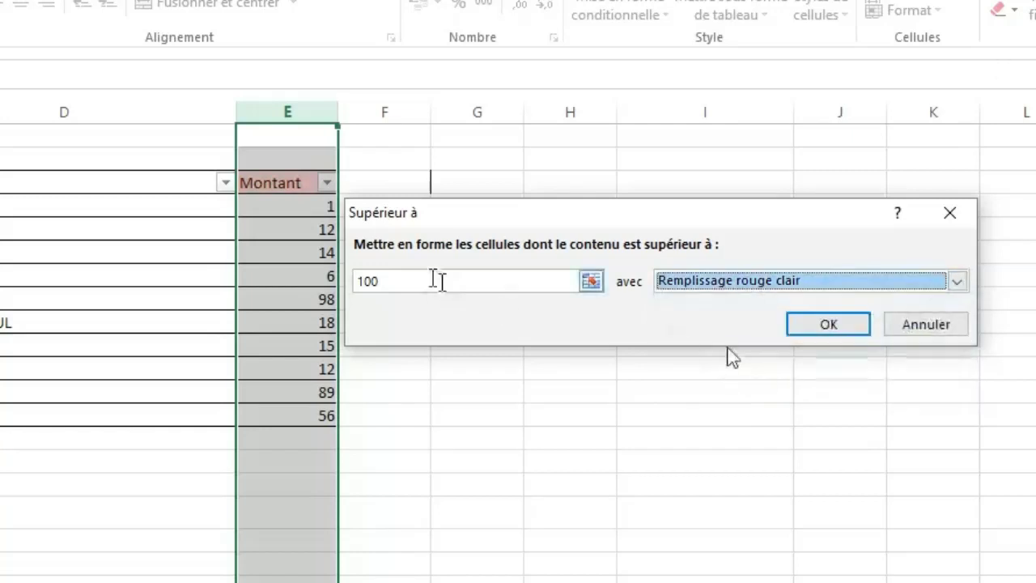
Try the greater-than rule with threshold 4 and the green fill with dark green text, and discard the rule.
double_click(385, 281)
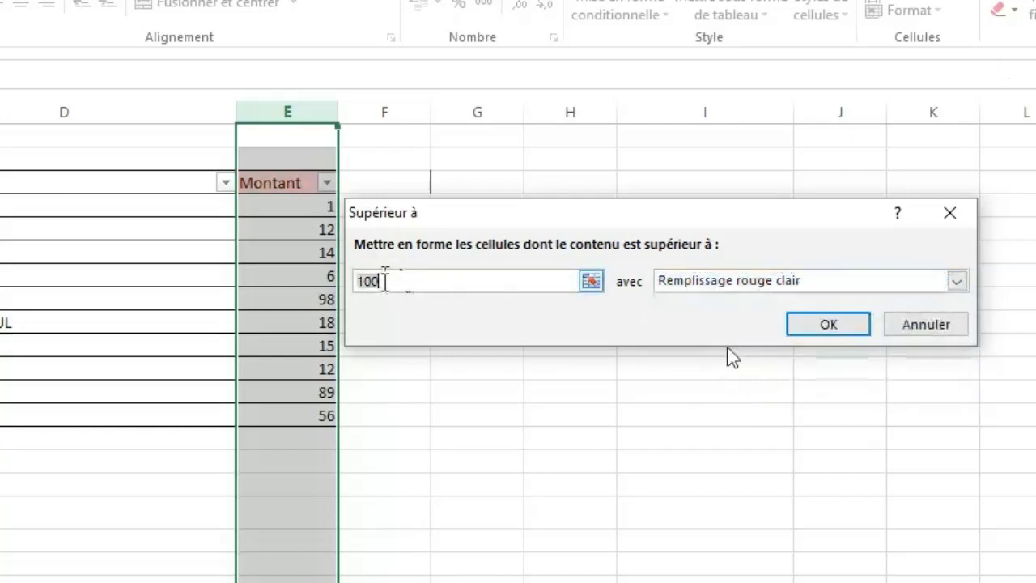
left_click_drag(384, 281, 356, 287)
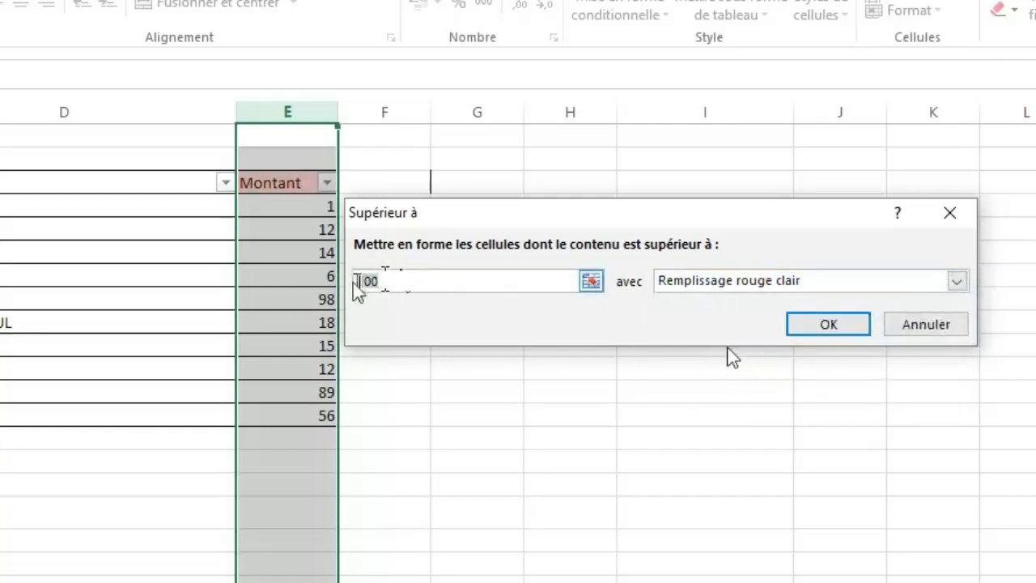
type("4")
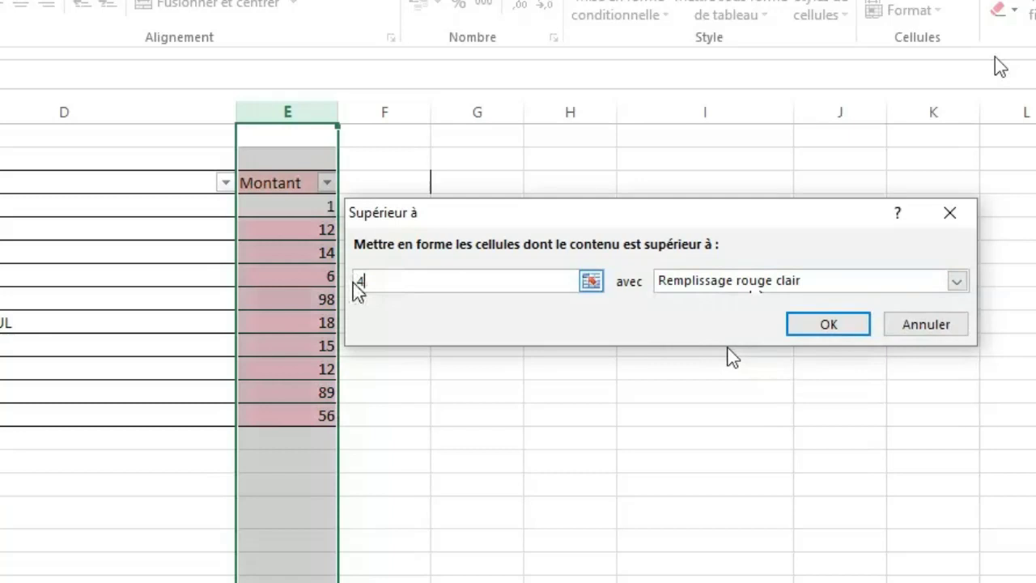
left_click(735, 281)
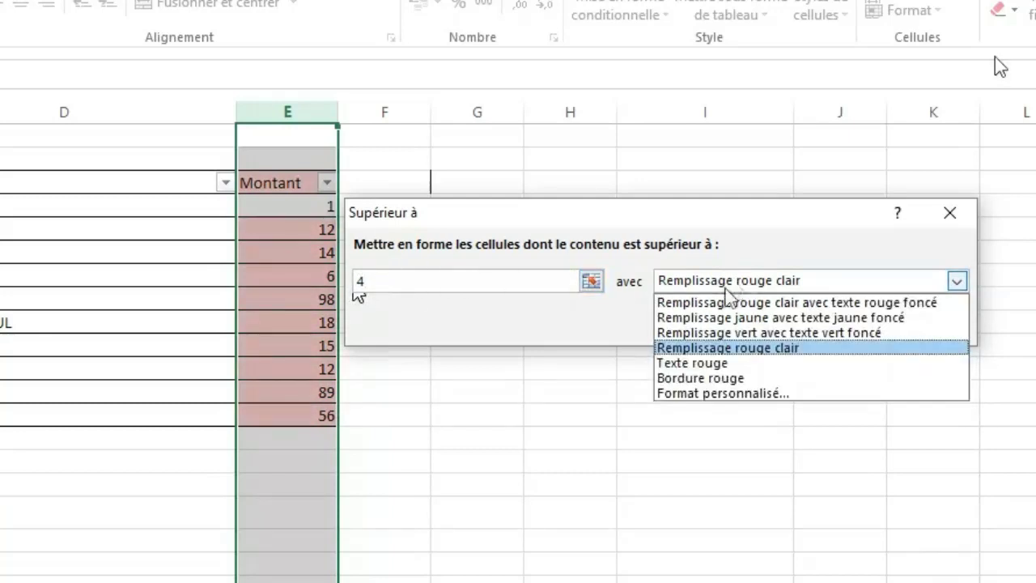
left_click(716, 335)
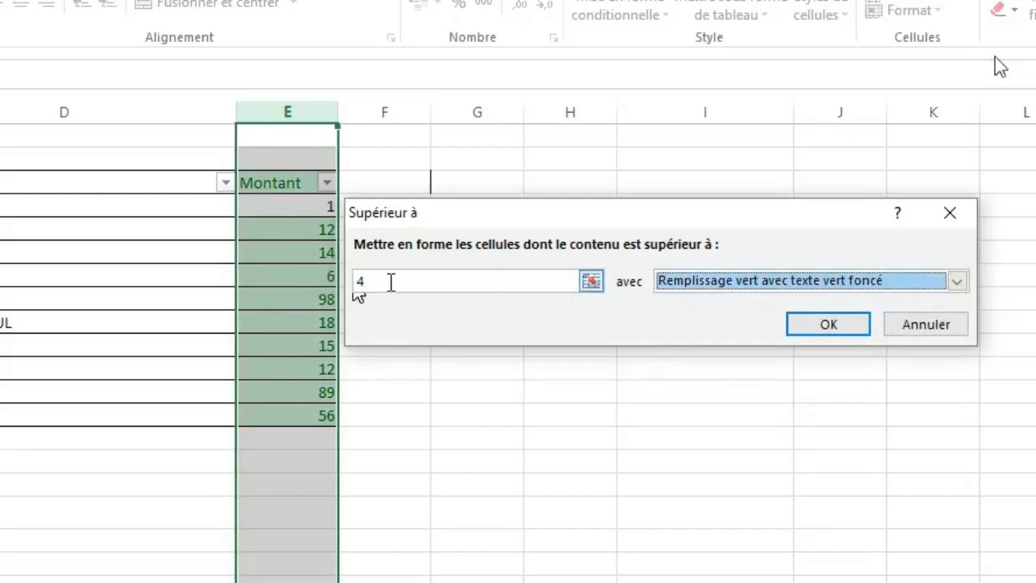
left_click(917, 329)
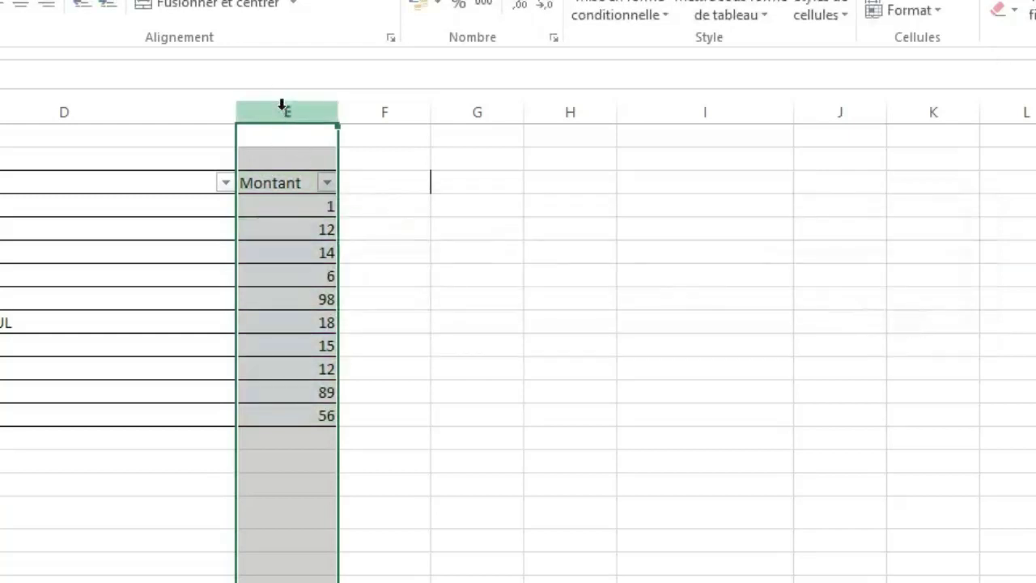
Apply blue gradient data bars to the Montant column.
left_click(664, 16)
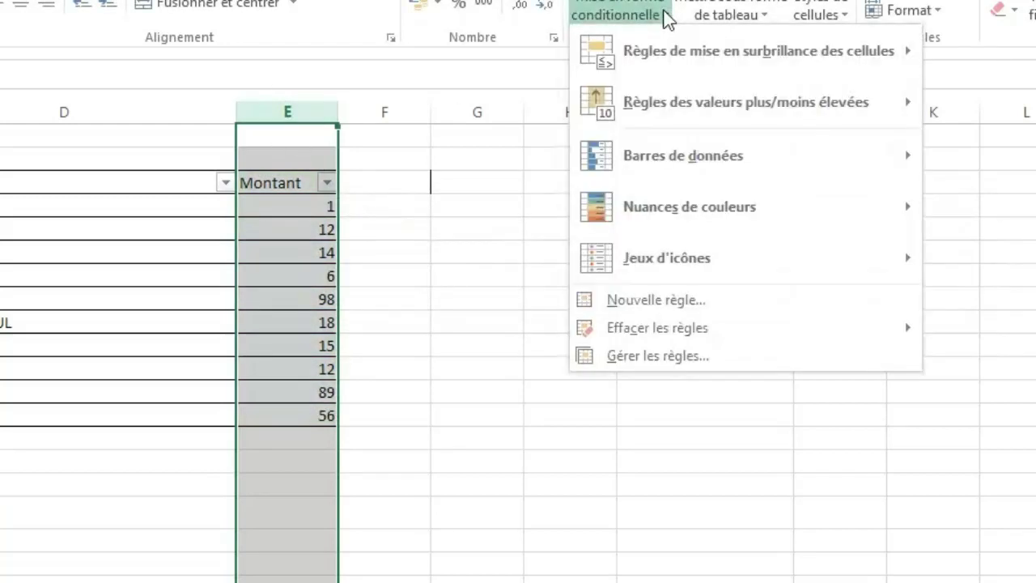
mouse_move(680, 65)
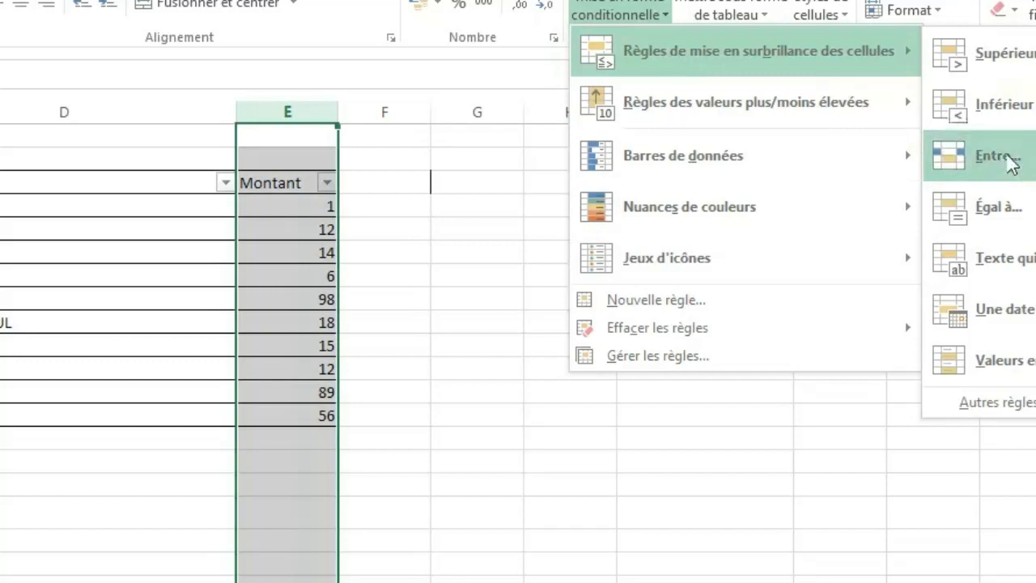
key("Down")
key("Down")
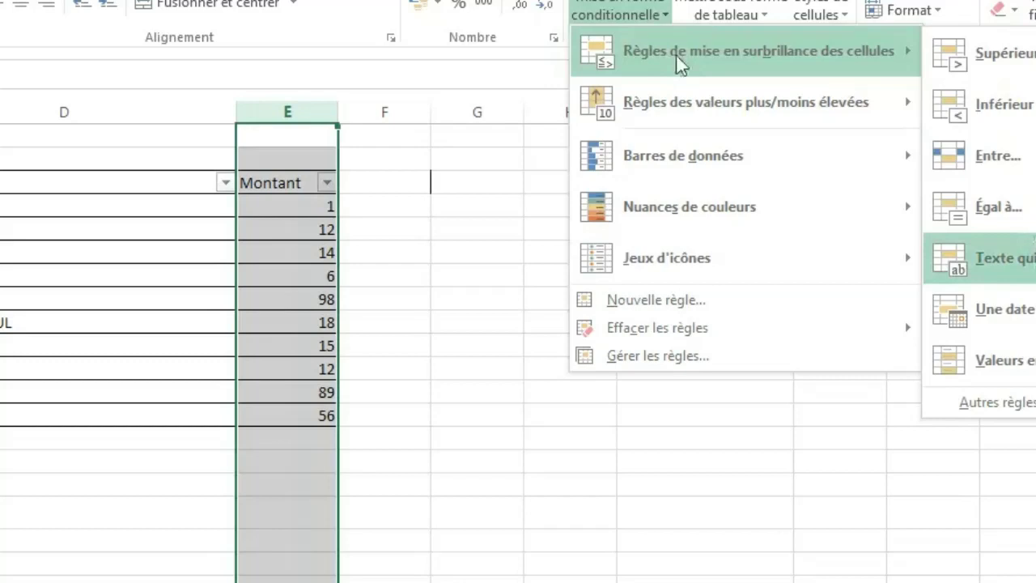
key("Down")
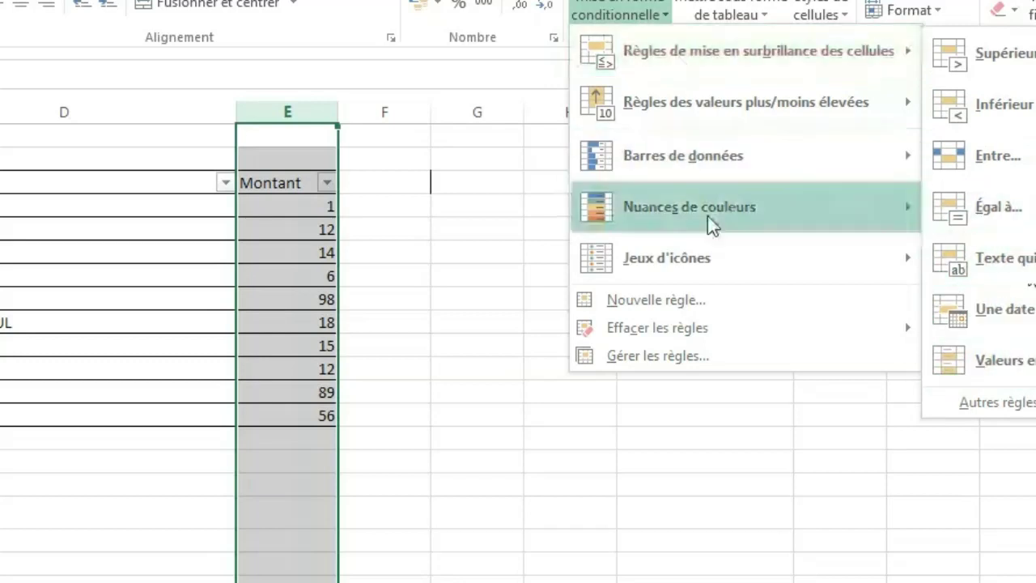
mouse_move(770, 157)
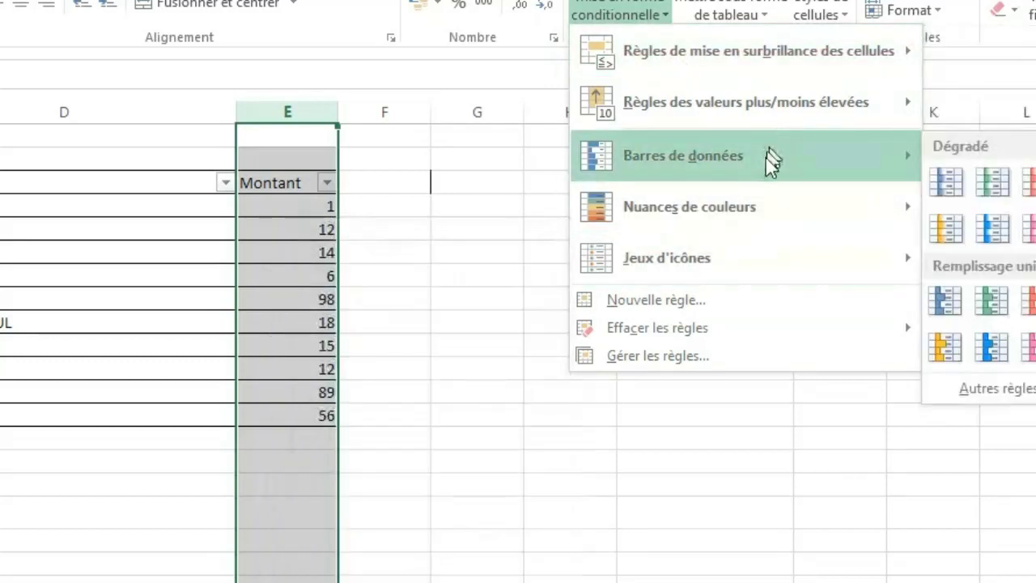
left_click(949, 186)
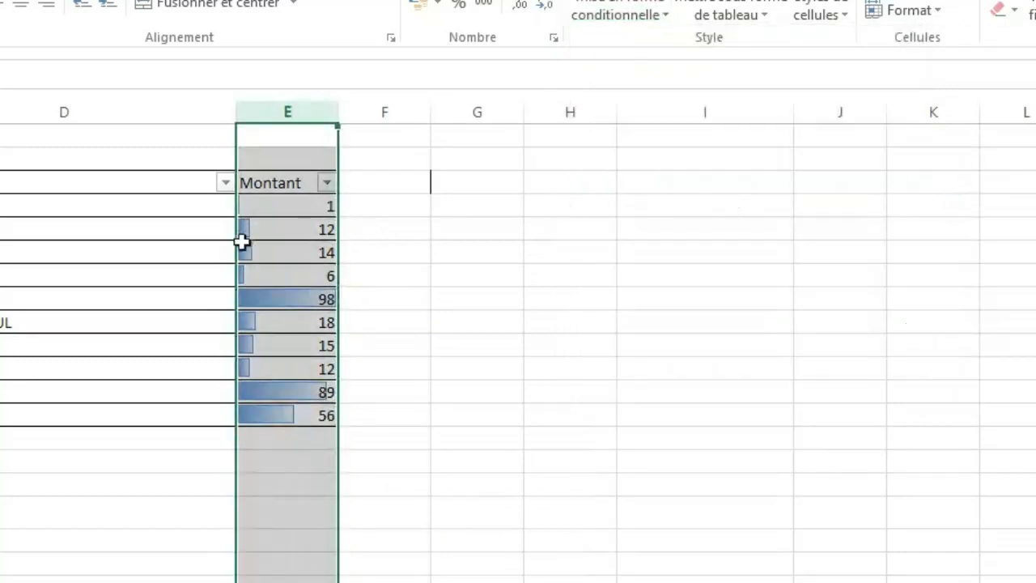
left_click(415, 325)
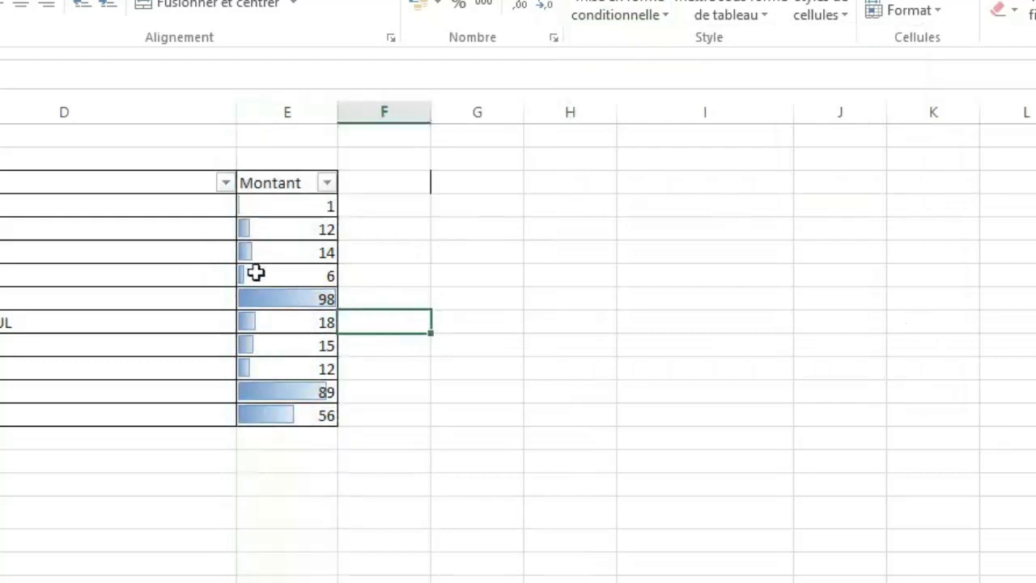
left_click(256, 275)
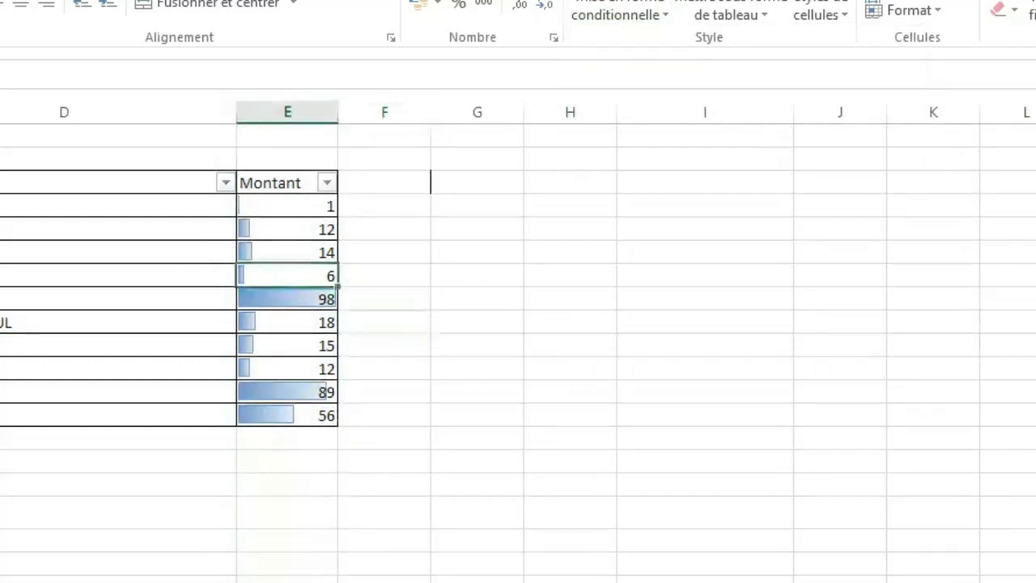
left_click(264, 299)
left_click(264, 321)
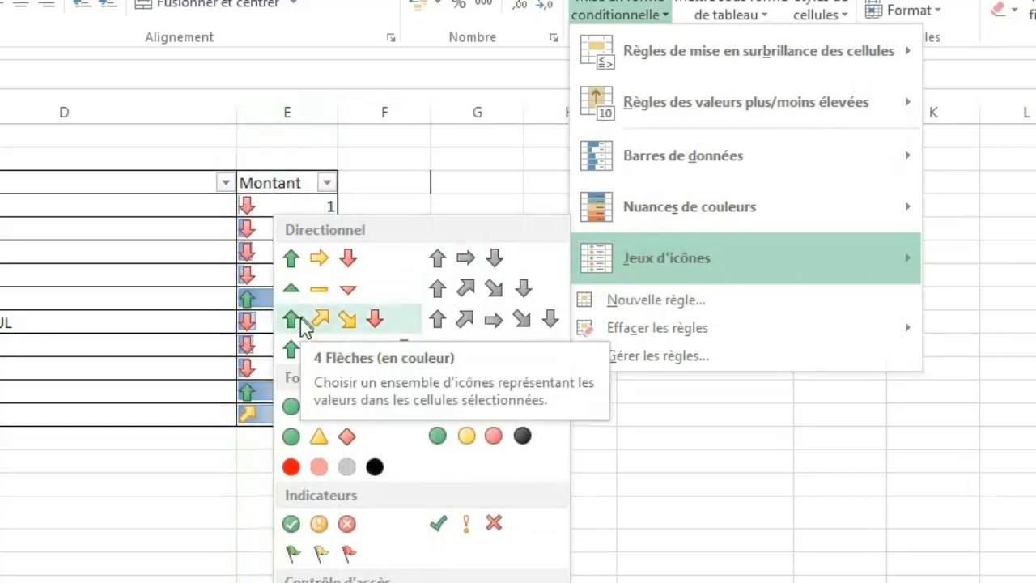
Add the four coloured arrows icon set (4 Flèches) to the Montant column.
left_click(302, 324)
left_click(535, 347)
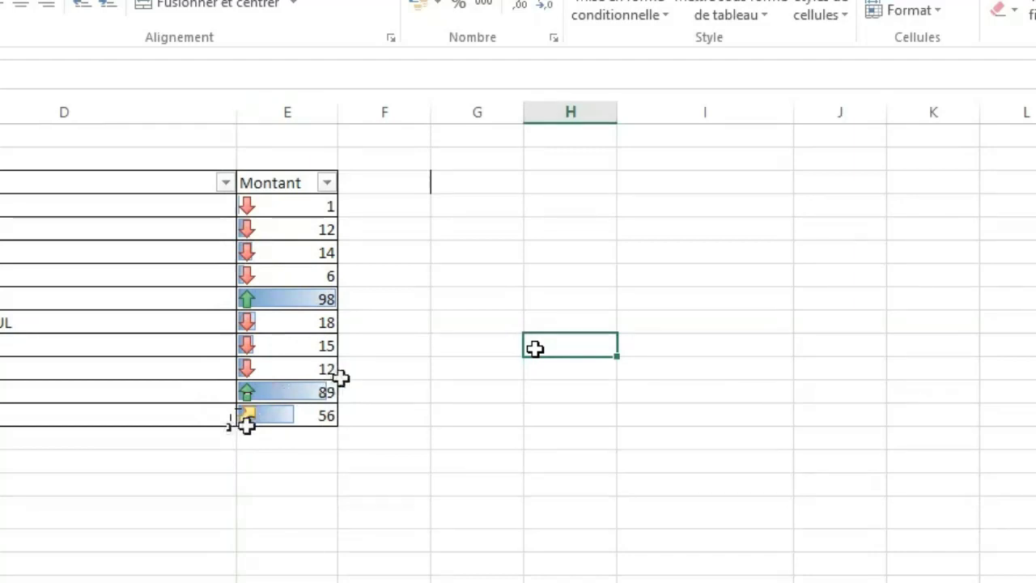
Delete the icon set and data bar conditional formatting rules from the Montant column.
left_click(273, 112)
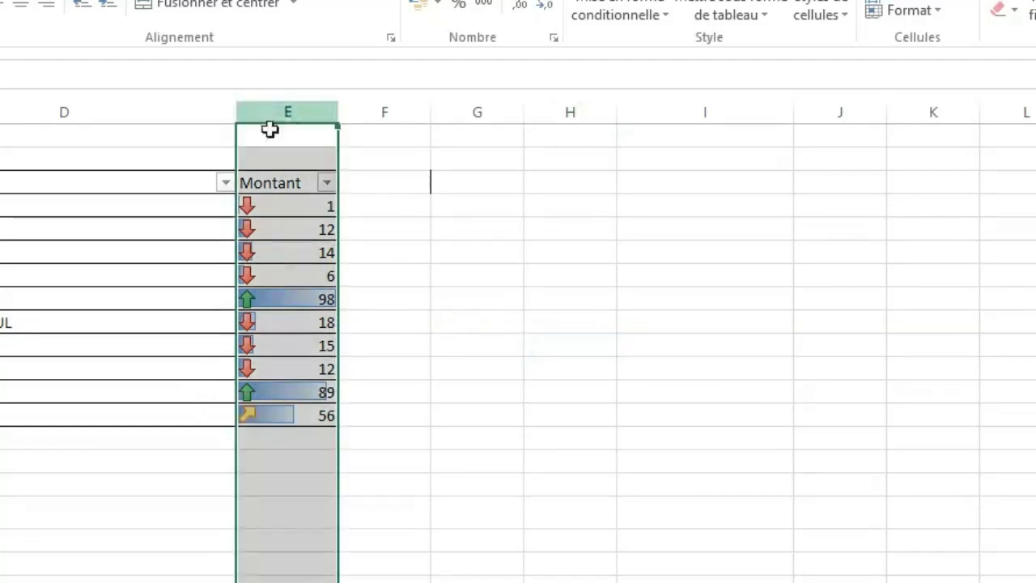
left_click(639, 16)
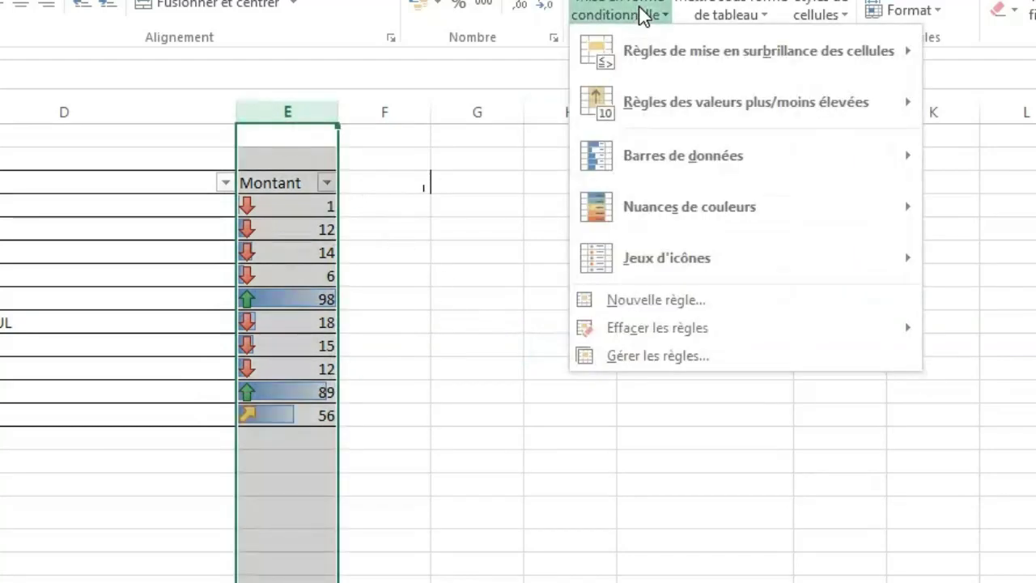
mouse_move(680, 332)
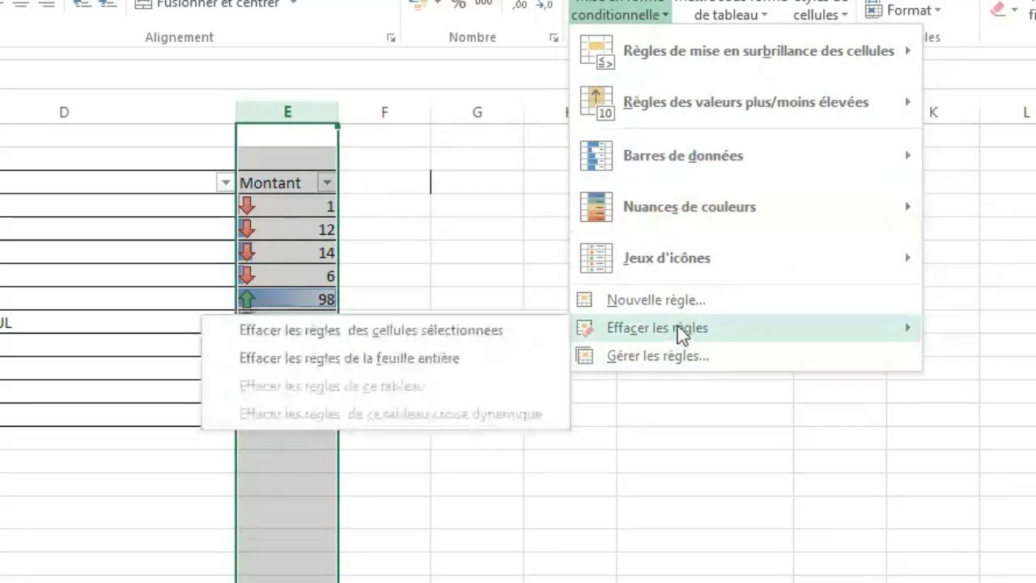
left_click(652, 358)
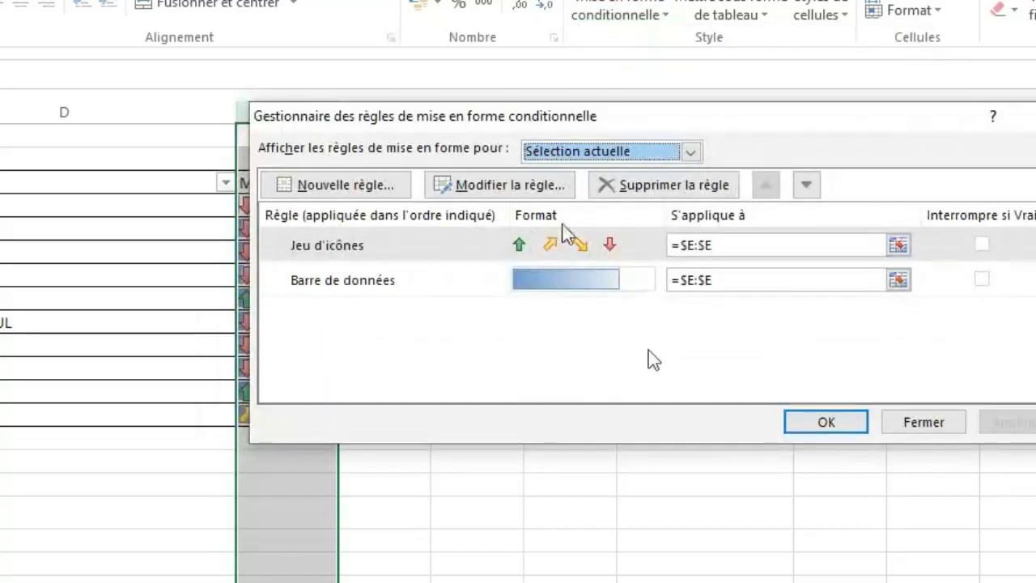
left_click(639, 192)
left_click(639, 191)
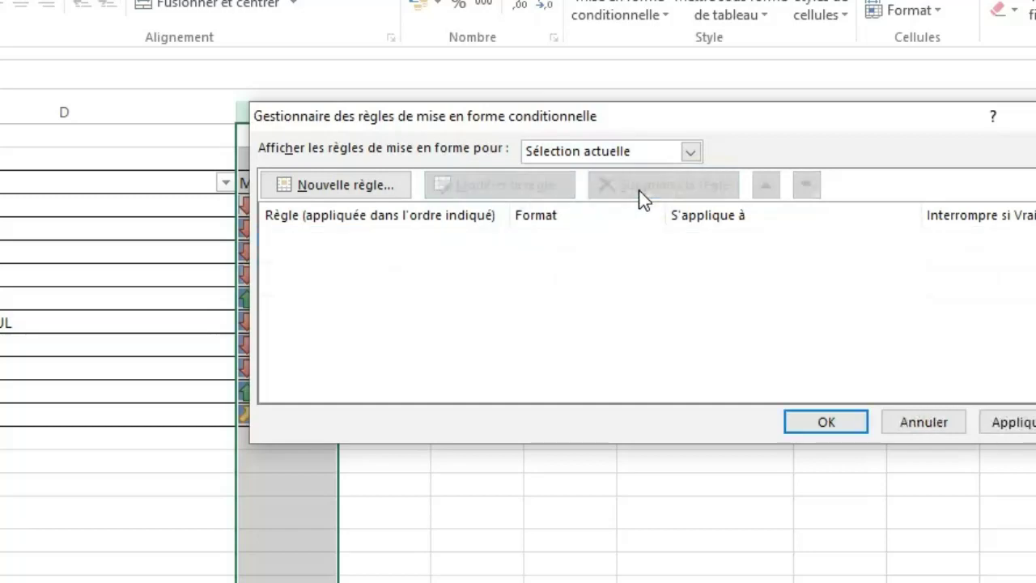
left_click(834, 425)
left_click(604, 394)
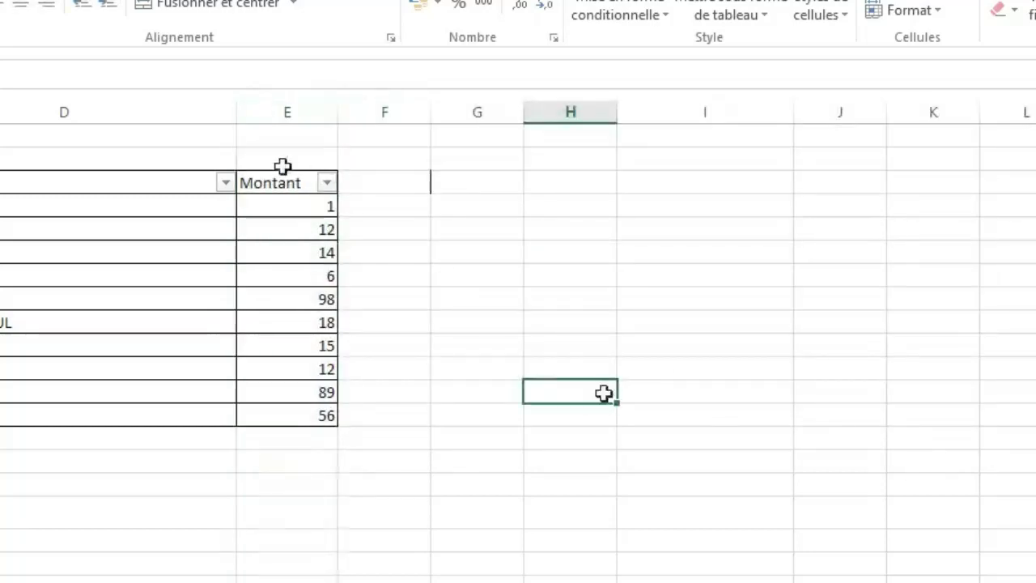
Create a formula-based conditional formatting rule for cell E4, the first Montant value, using the formula =$E4<10.
left_click(467, 348)
left_click(437, 280)
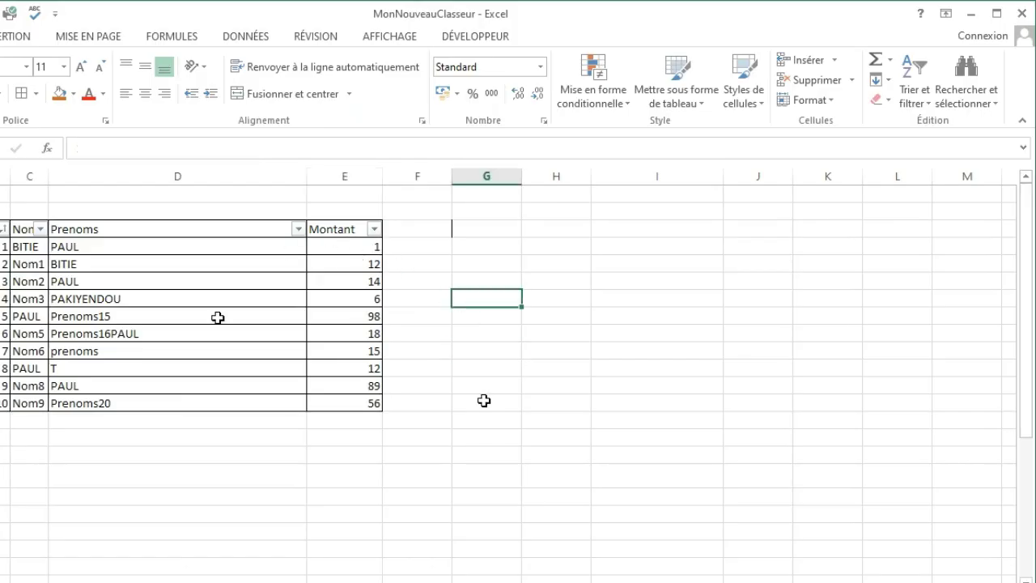
left_click(344, 251)
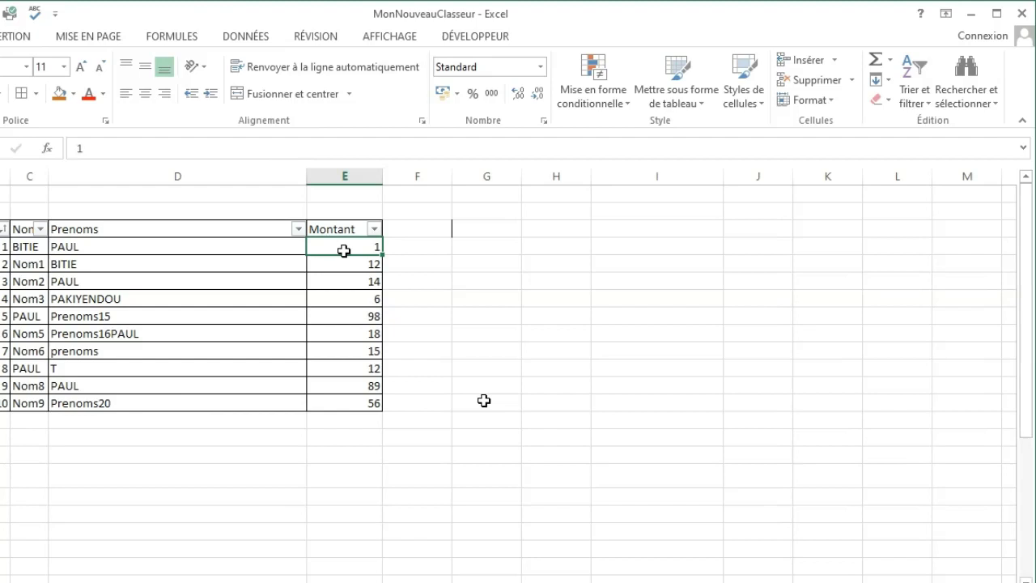
left_click(624, 108)
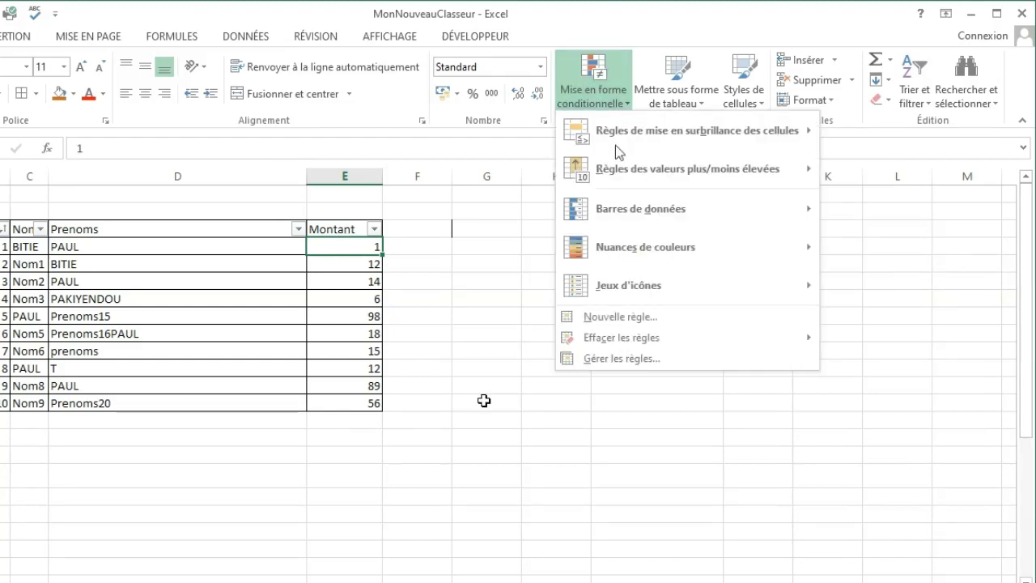
left_click(611, 317)
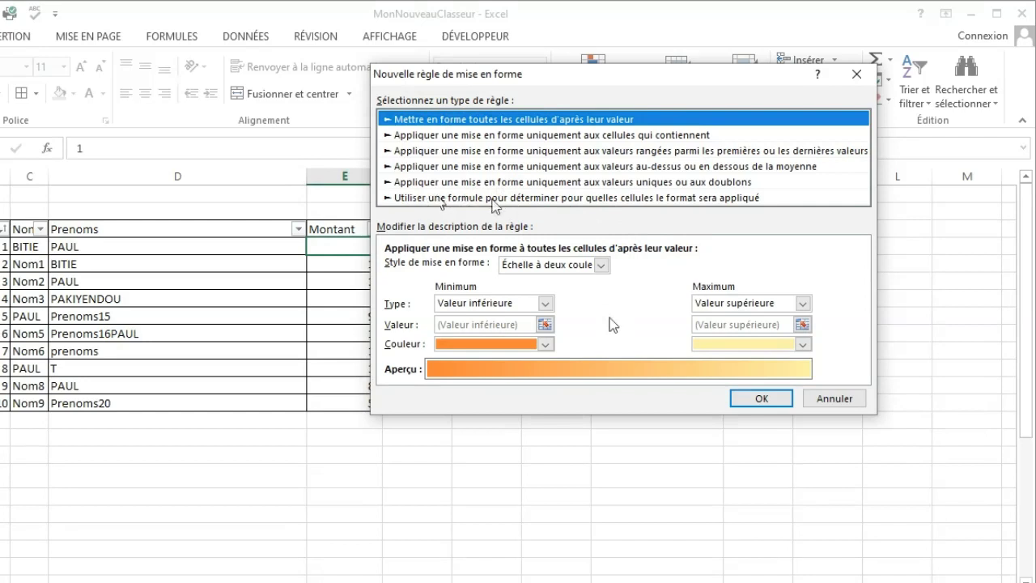
left_click(588, 199)
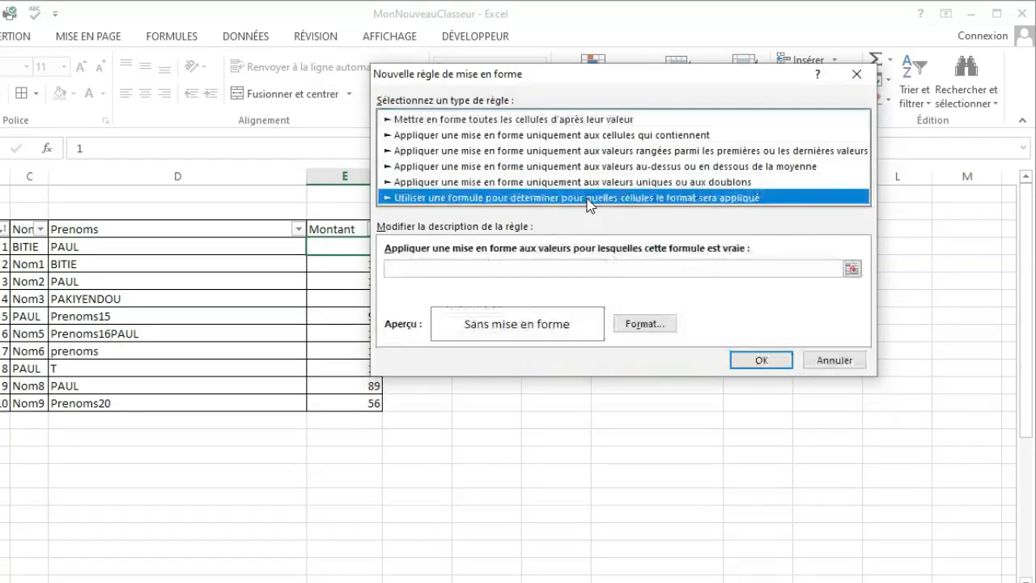
left_click(853, 269)
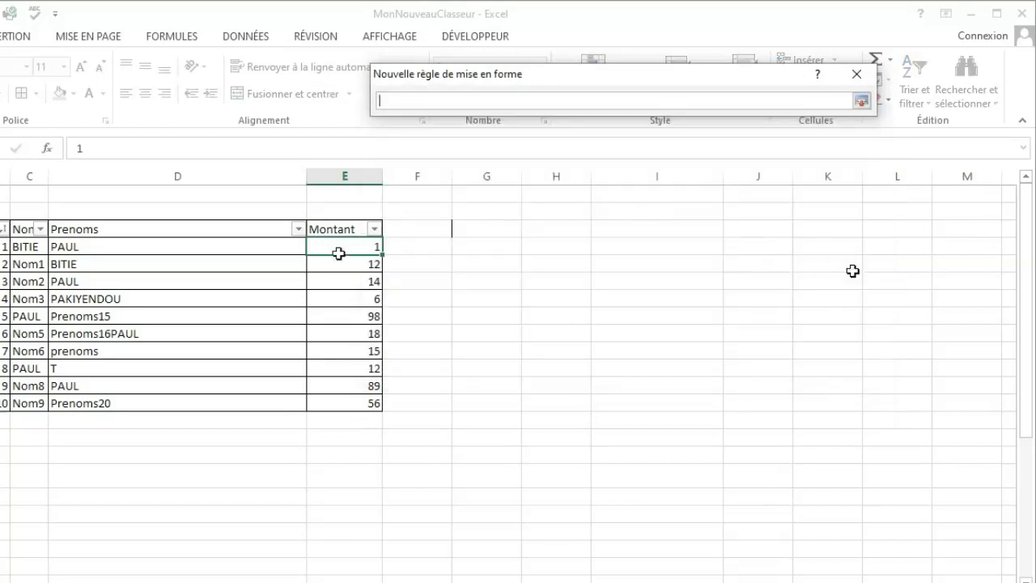
left_click(330, 247)
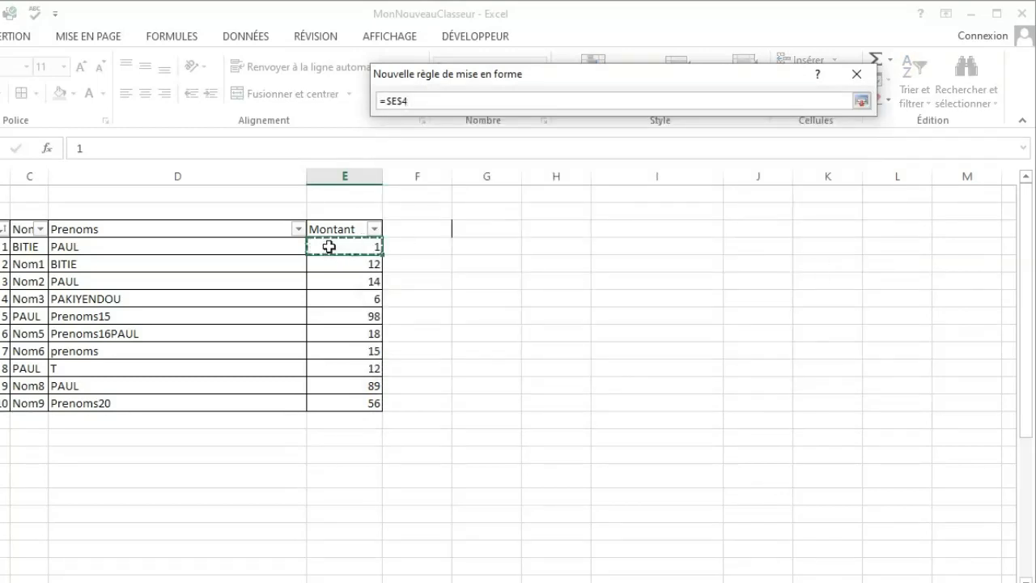
left_click(403, 100)
key("BackSpace")
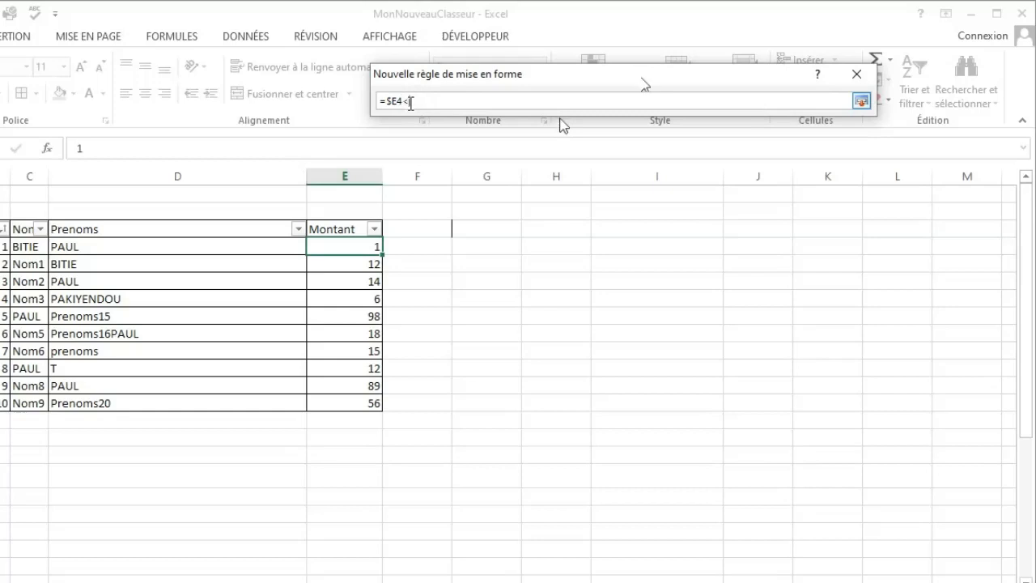
type("0")
type("1")
left_click(860, 101)
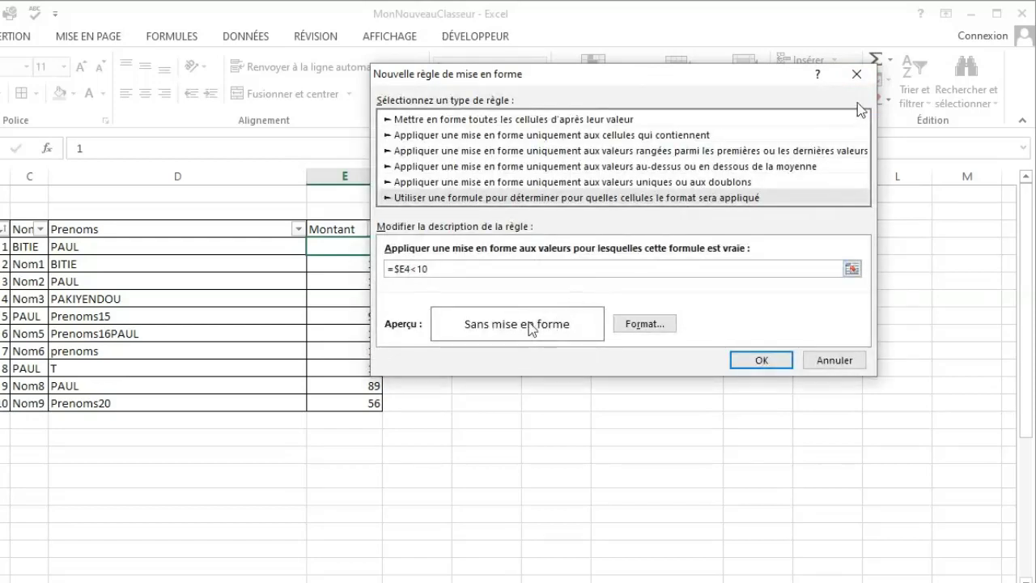
Give the =$E4<10 rule a bright red fill and apply it to cell E4.
left_click(639, 325)
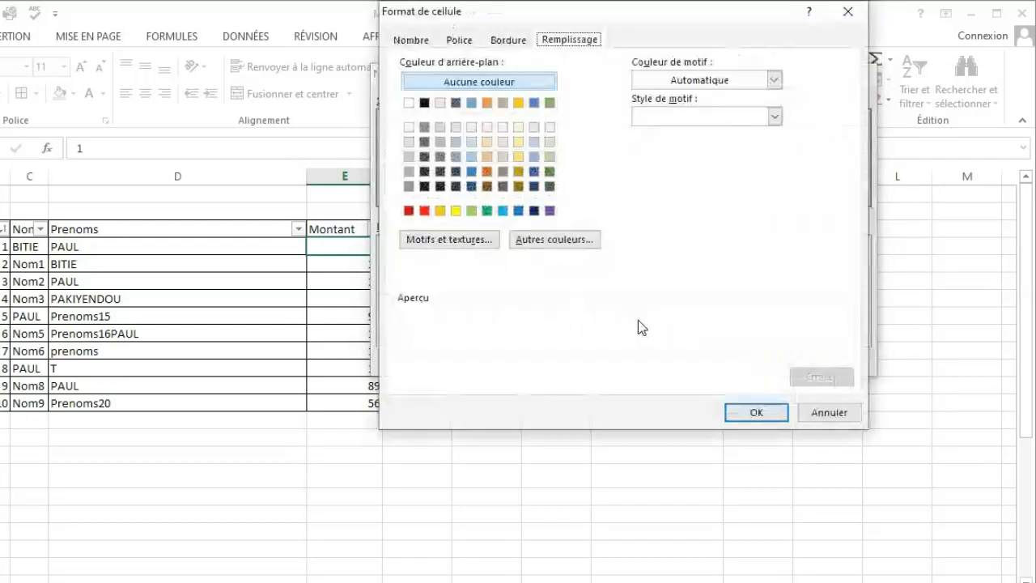
left_click(426, 213)
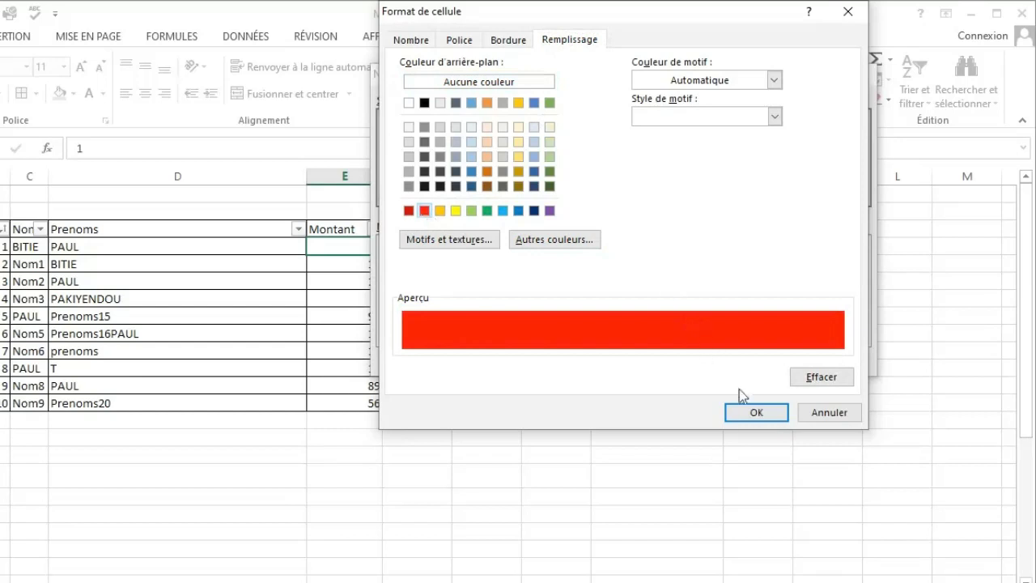
left_click(745, 413)
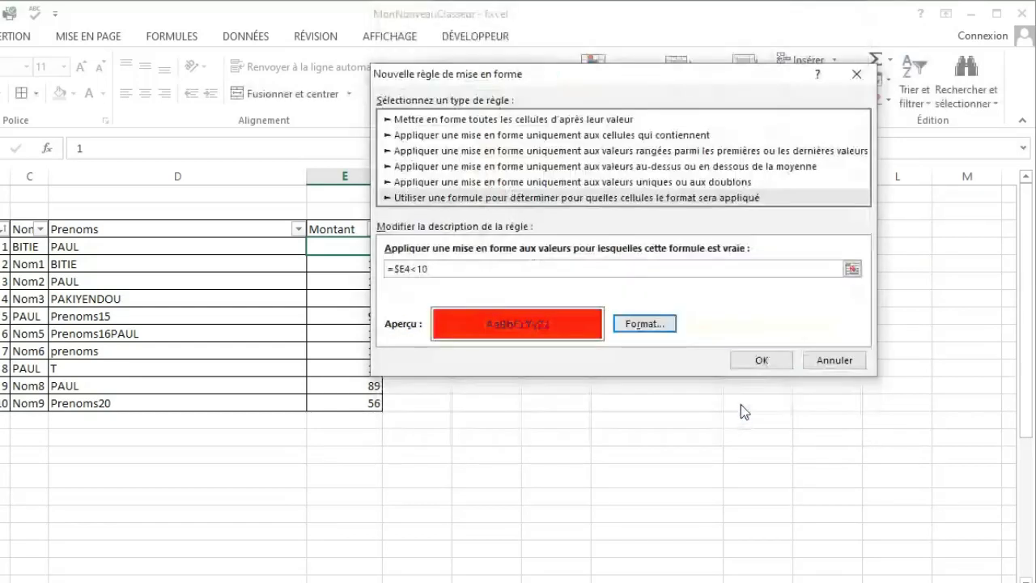
left_click(759, 362)
left_click(459, 267)
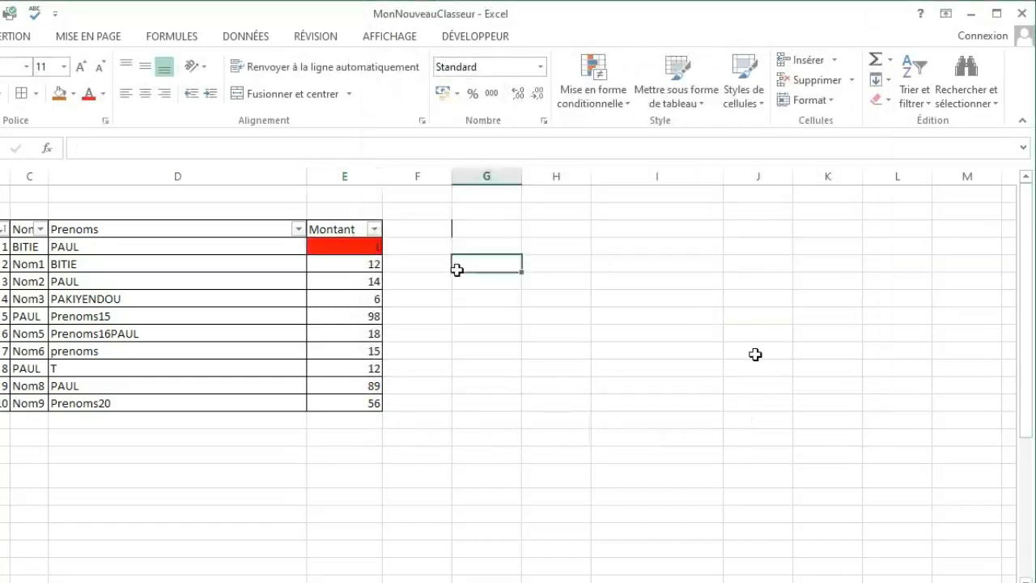
Delete the extra =$E4 rule without formatting from the conditional formatting rules of cell E4.
left_click(334, 246)
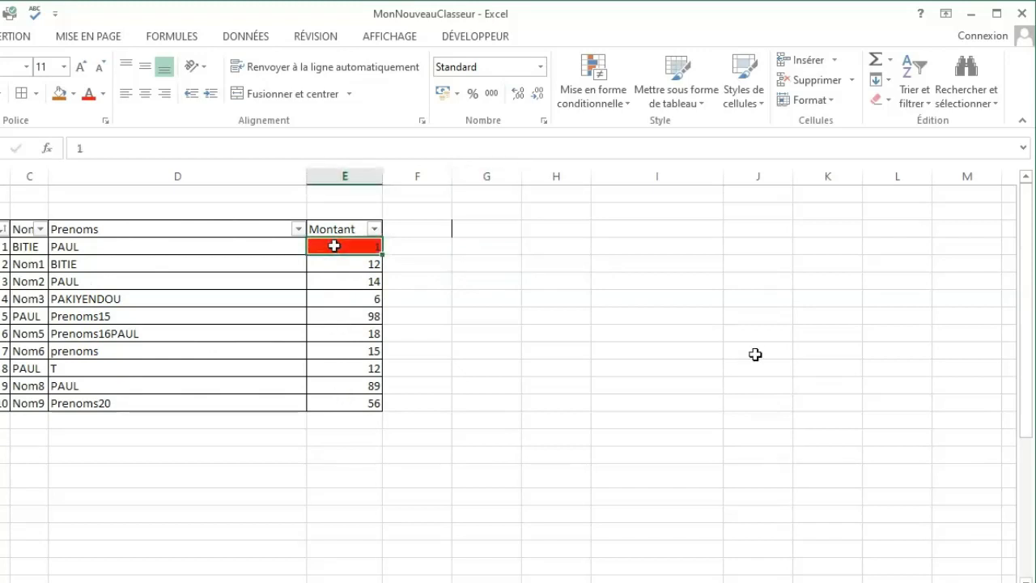
left_click(619, 107)
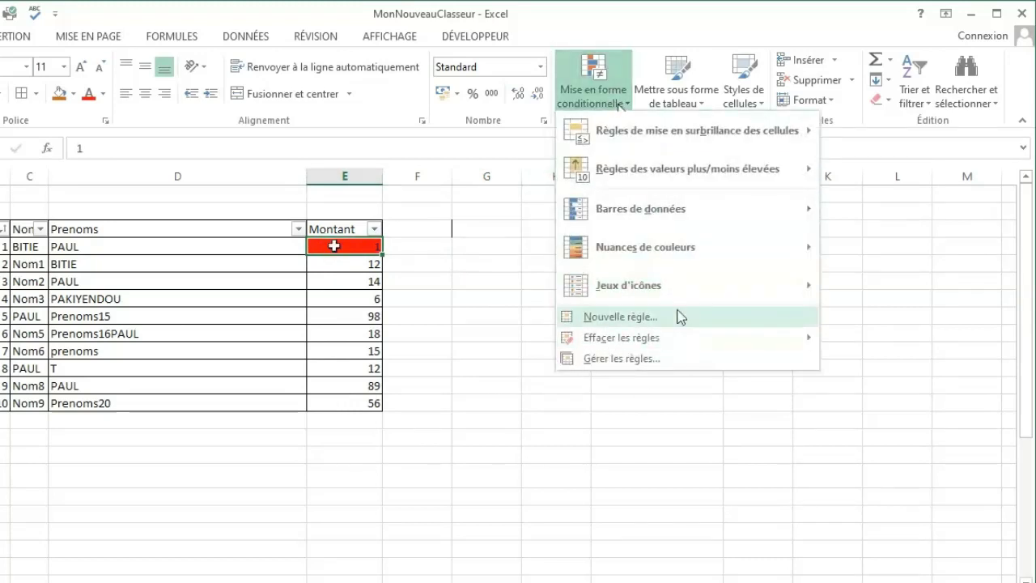
left_click(628, 359)
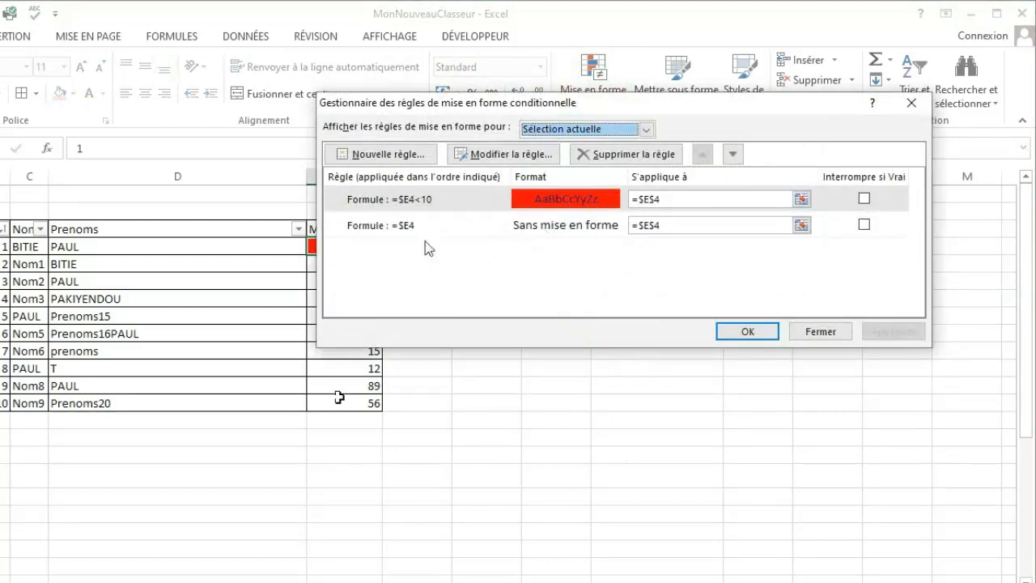
left_click(594, 227)
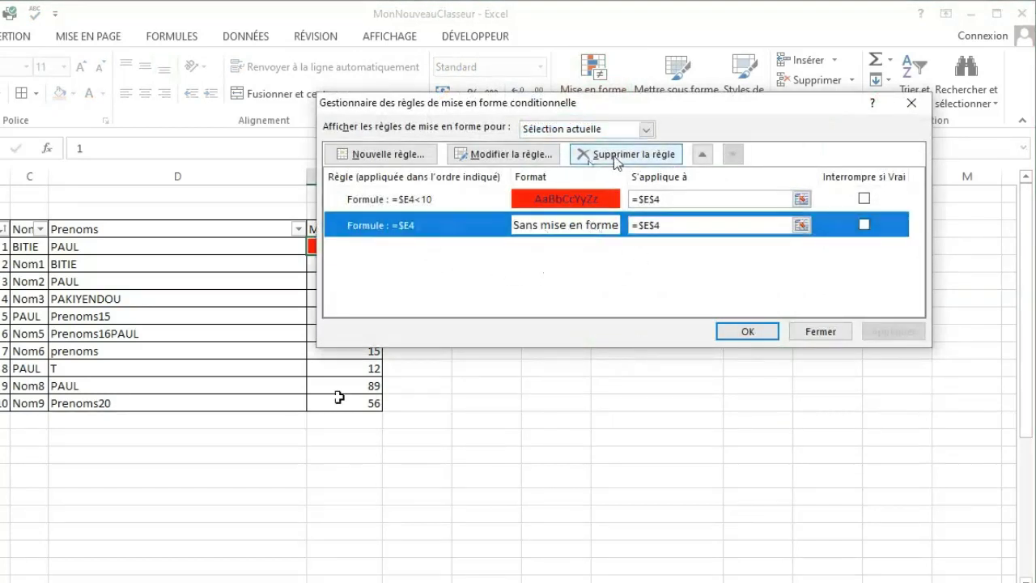
left_click(615, 158)
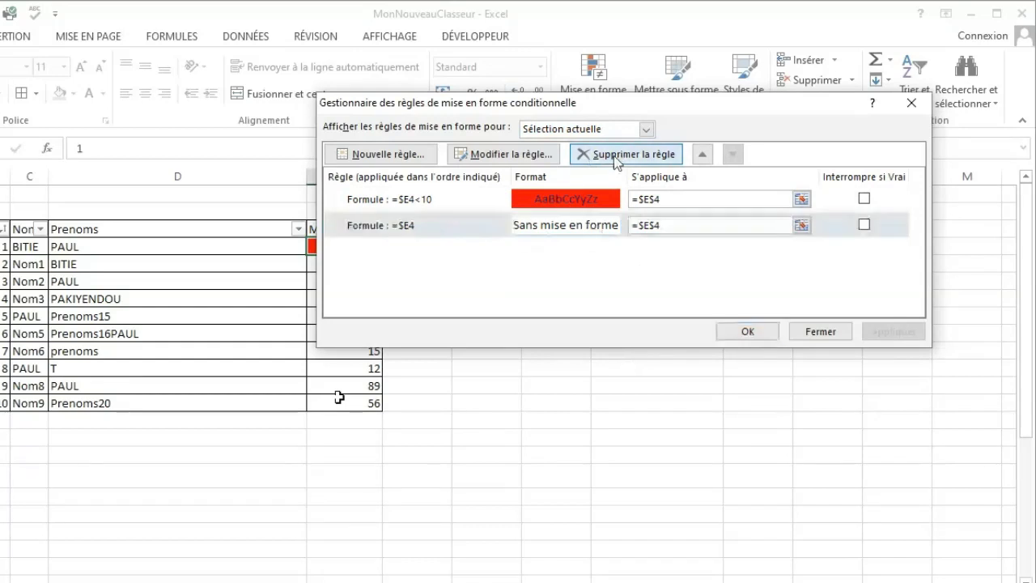
Extend the =$E4<10 red rule to the range $B$4:$E$13 so it covers all table rows.
left_click(675, 198)
left_click_drag(676, 198, 629, 201)
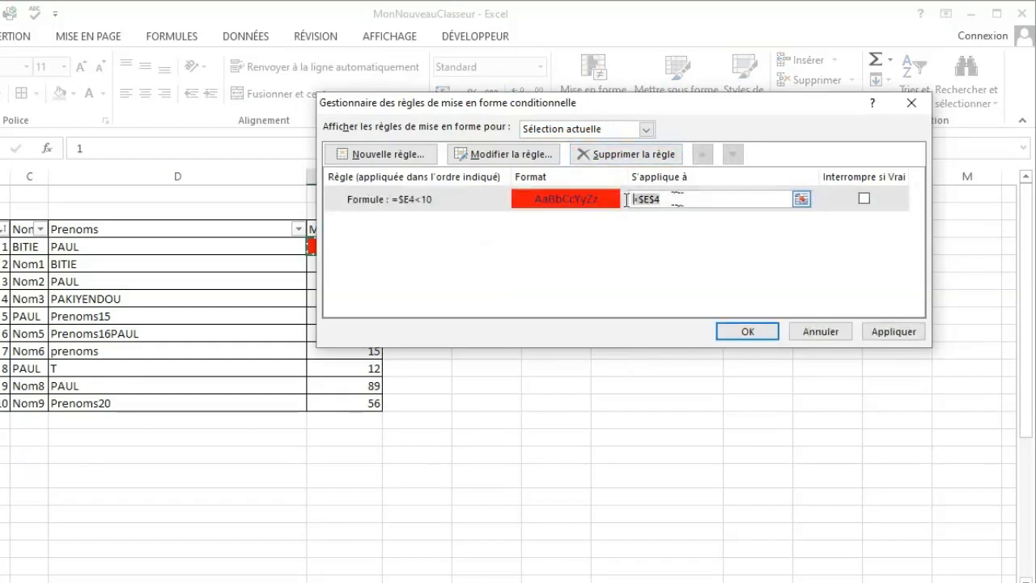
key("BackSpace")
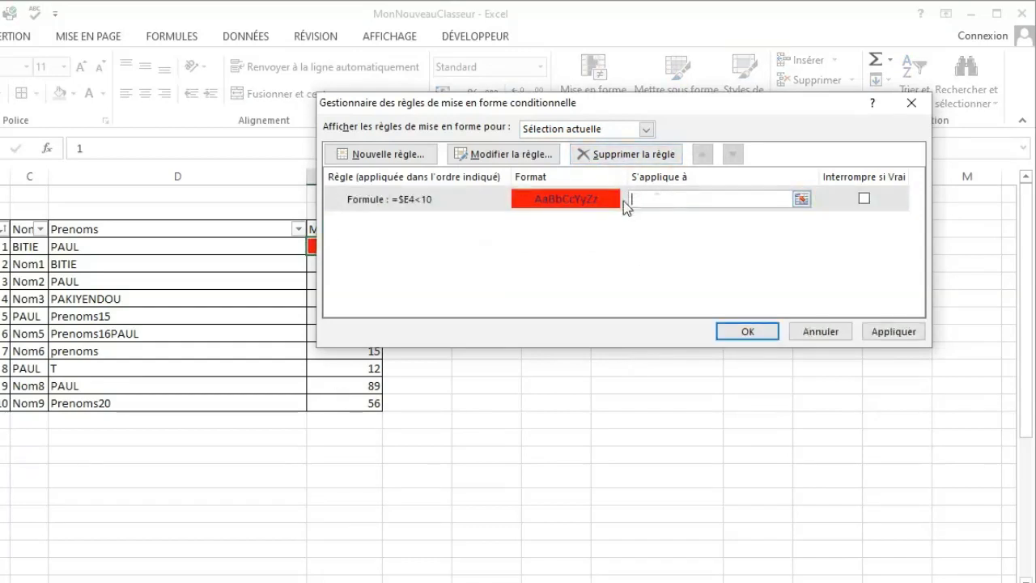
left_click(801, 200)
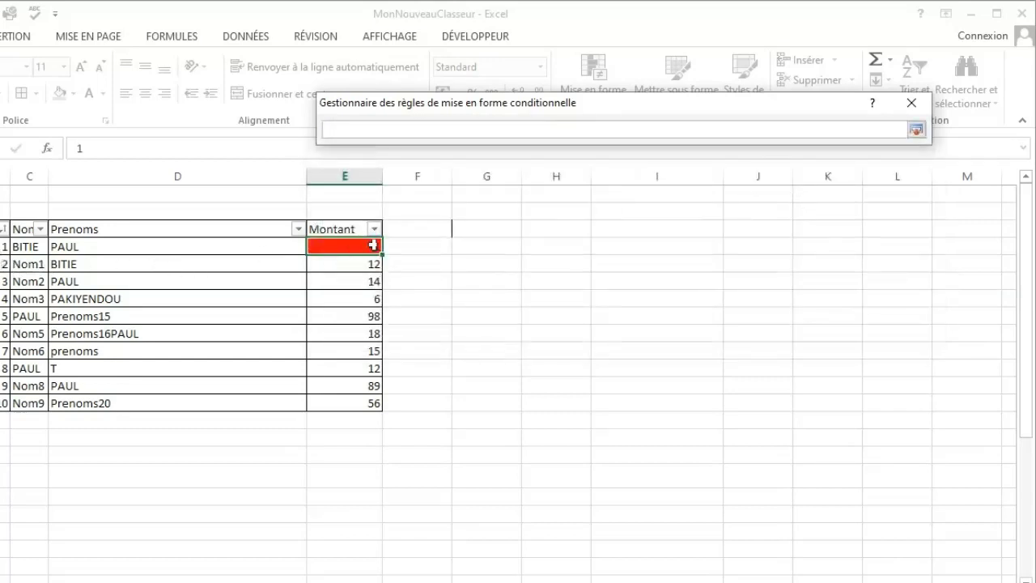
left_click(4, 246)
left_click_drag(5, 246, 366, 402)
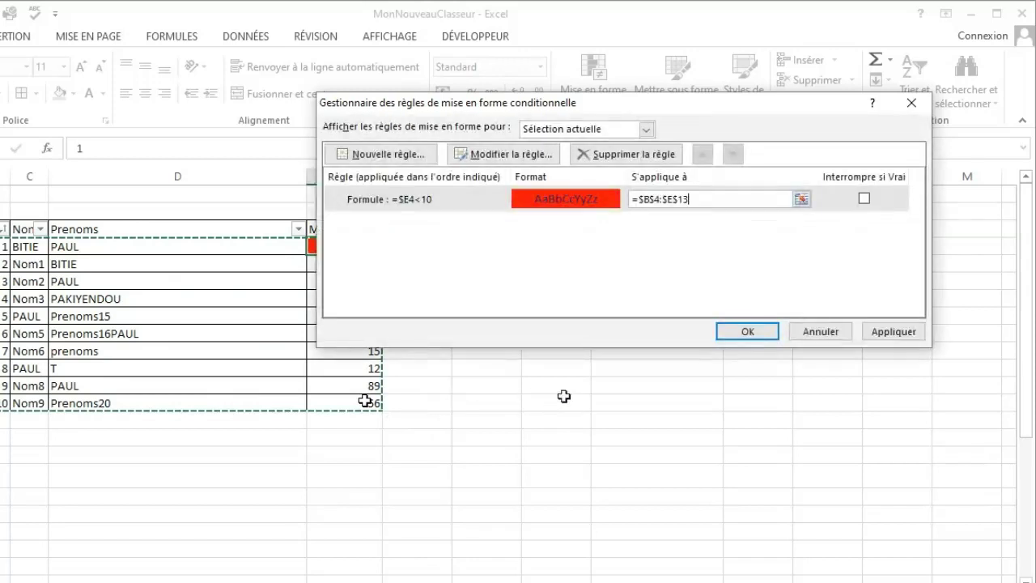
left_click(747, 334)
left_click(528, 363)
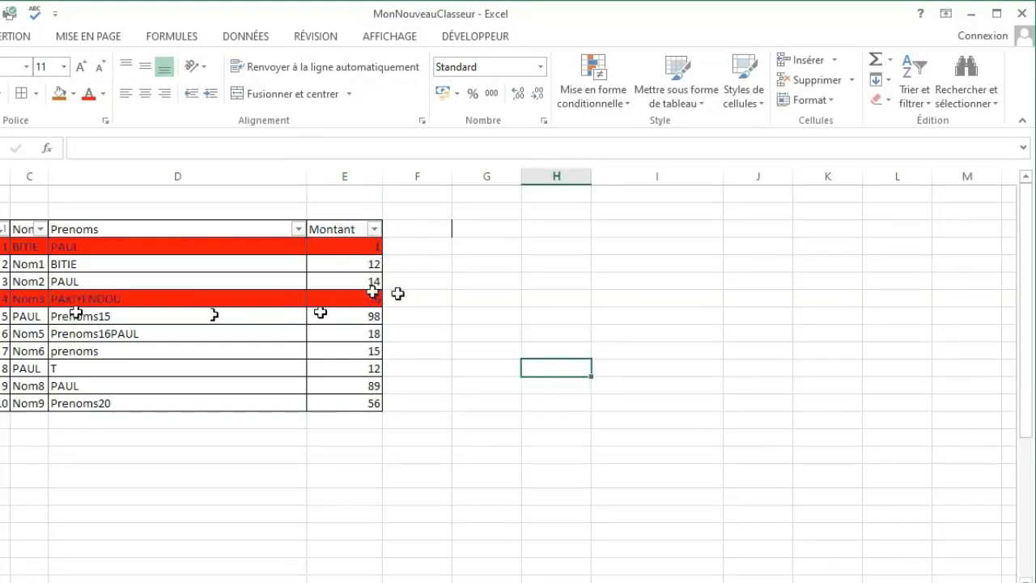
Test the red rule by setting the Montant in E12 to 4 and in E9 to 8.
left_click(361, 387)
type("4")
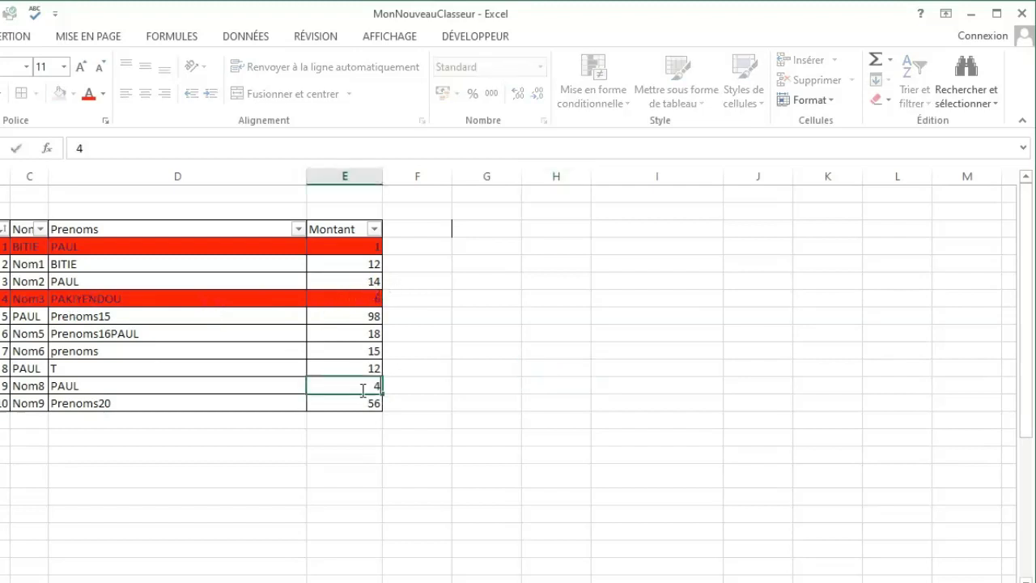
left_click(522, 383)
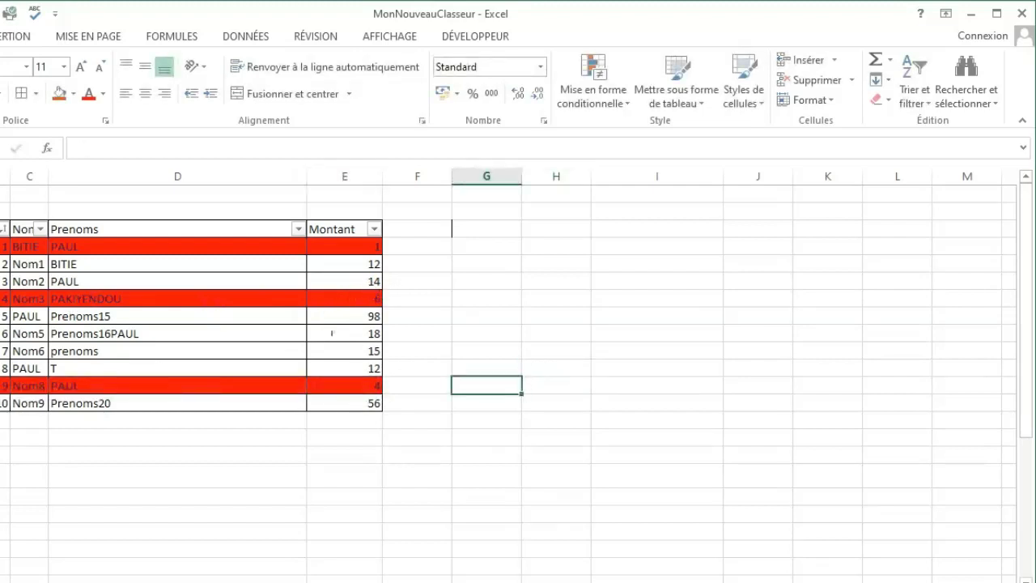
left_click(339, 333)
type("8")
left_click(475, 364)
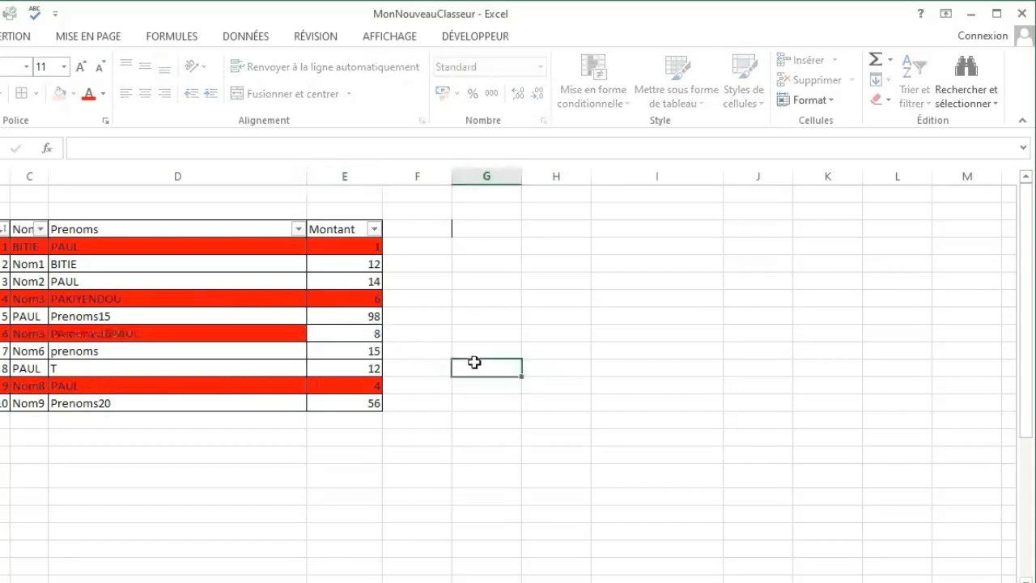
Set the Montant in E7 to 12 and in E4 to 877.
left_click(355, 299)
type("12")
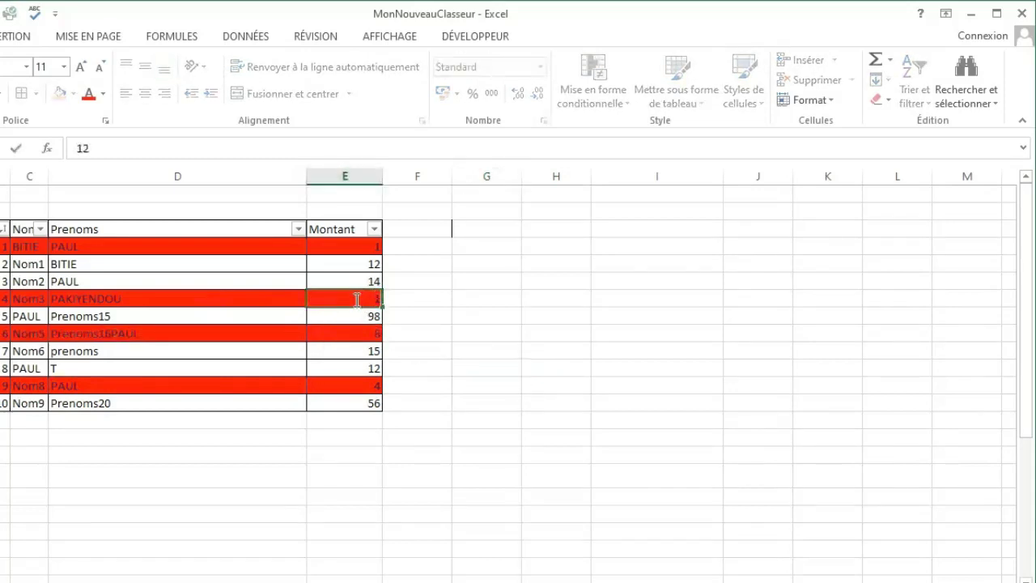
left_click(555, 335)
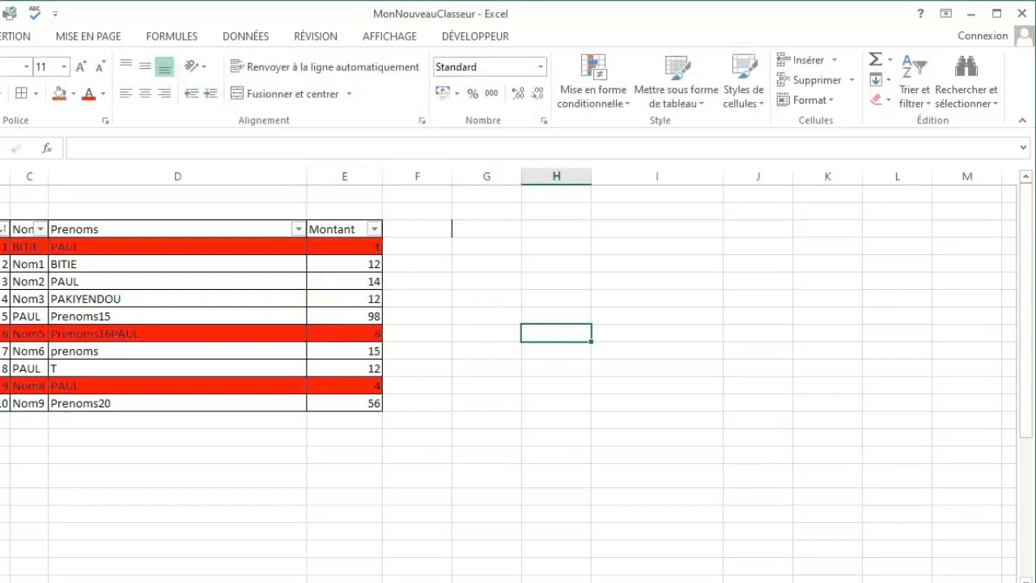
left_click(346, 246)
type("877")
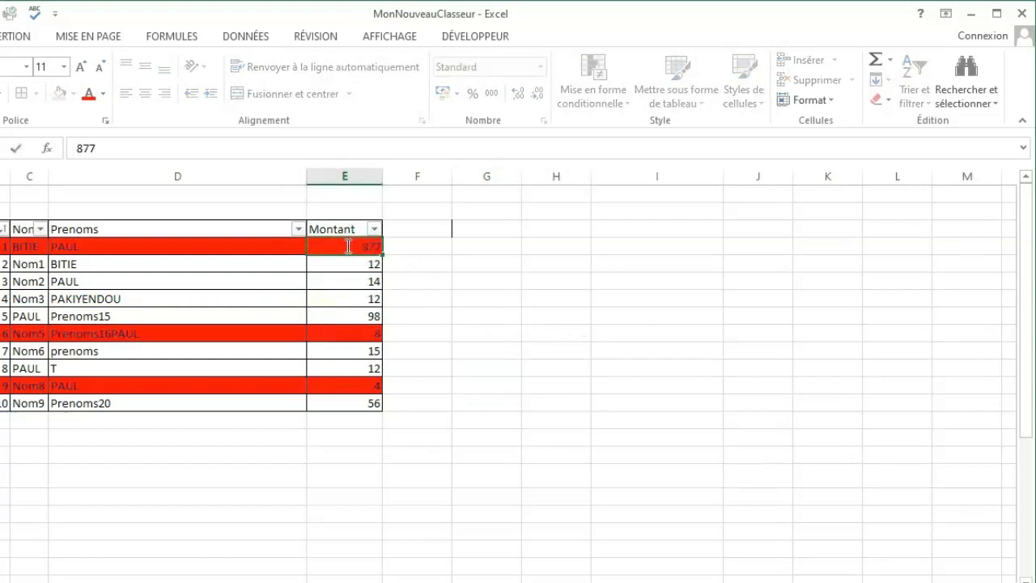
left_click(540, 340)
Set the Montant in E9 to 89 and in E12 to 7565.
left_click(346, 335)
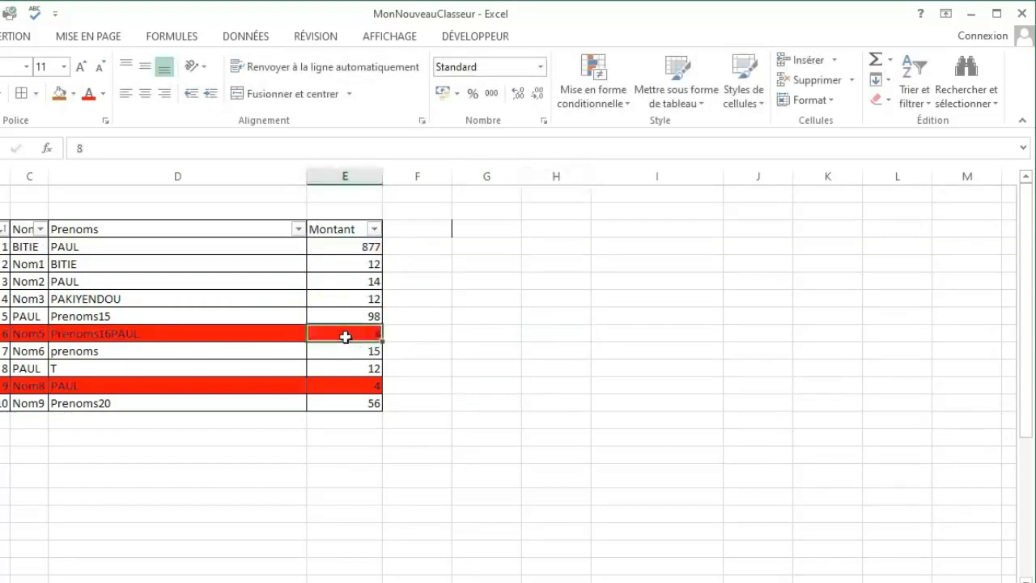
type("89")
left_click(478, 380)
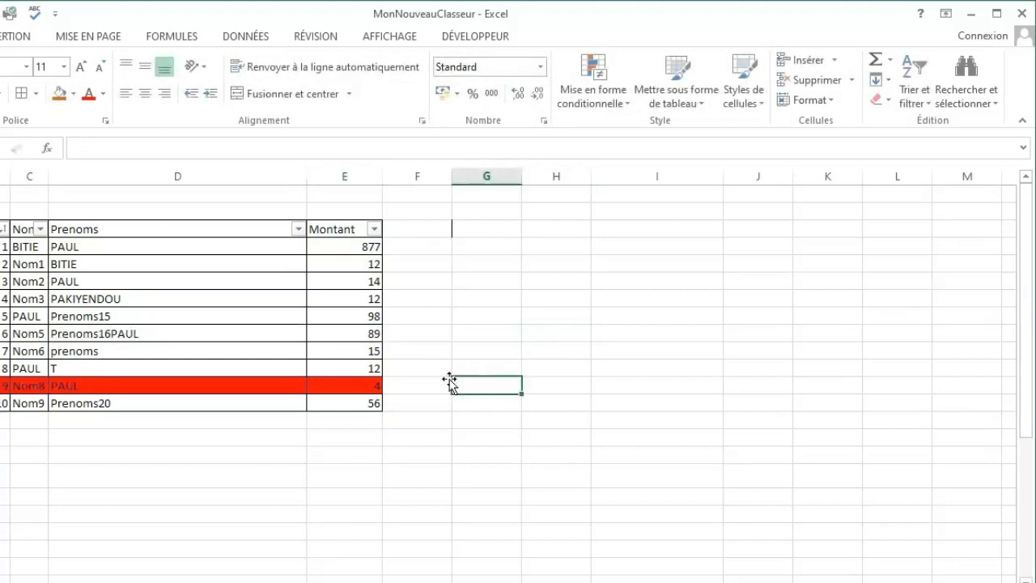
left_click(364, 389)
type("7565")
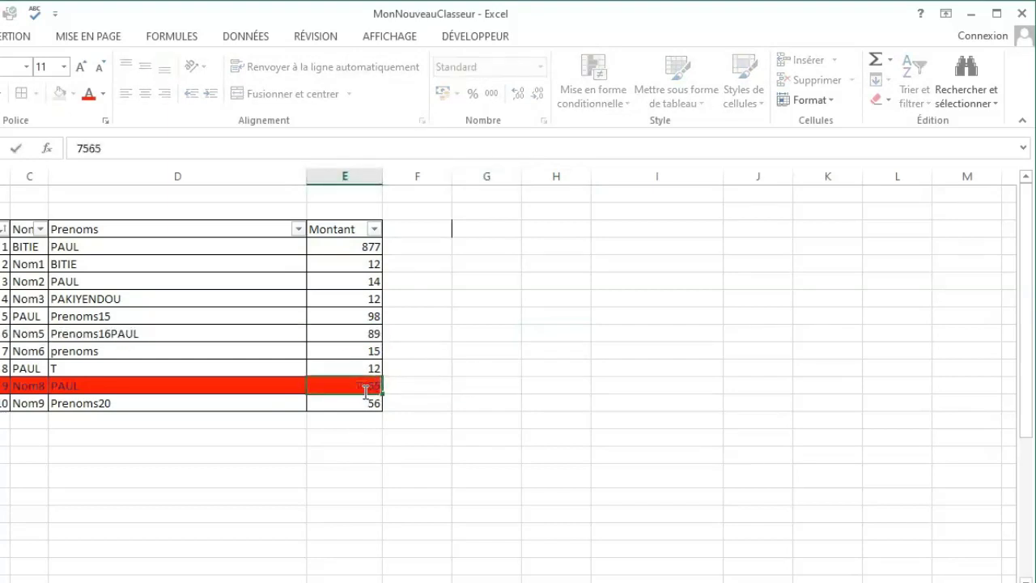
left_click(478, 398)
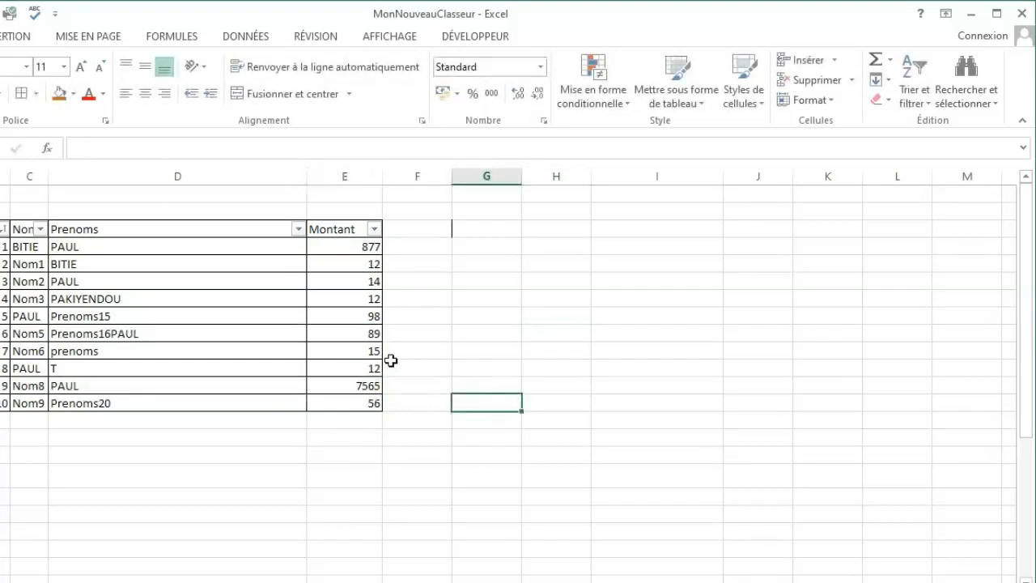
Change the Montant in E9 to 1 to test the red rule again.
left_click(350, 327)
type("1")
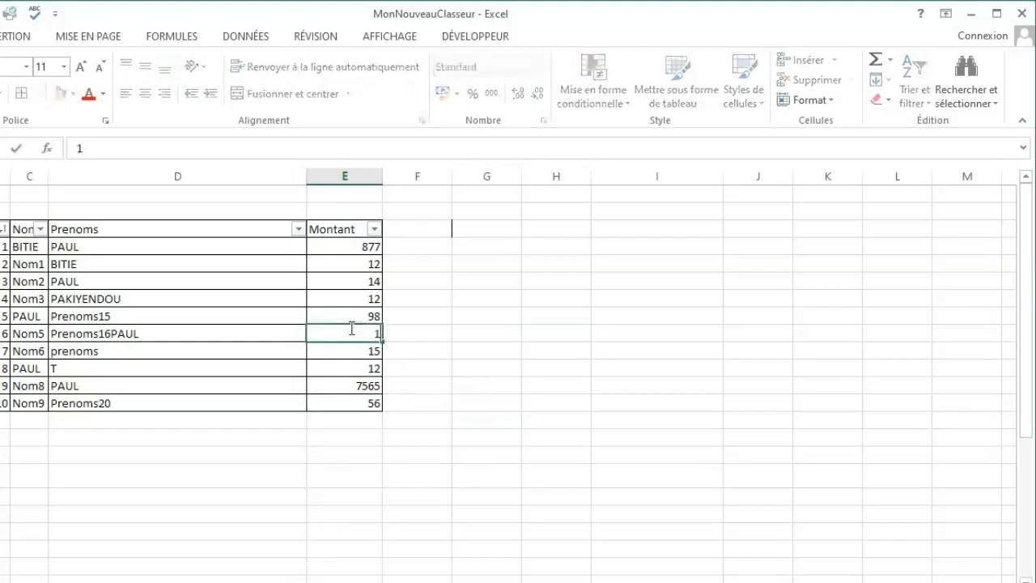
left_click(541, 354)
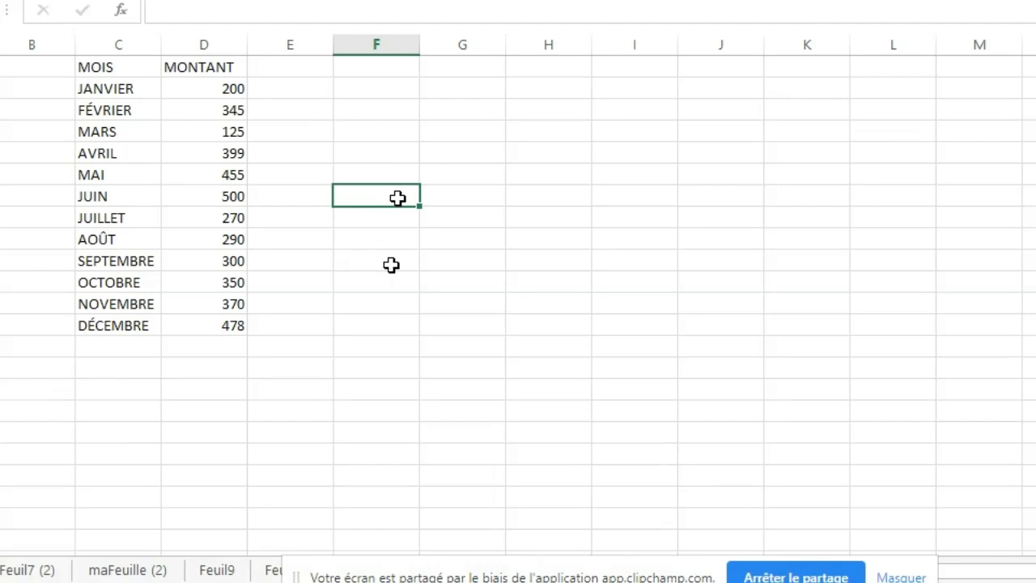
left_click(391, 265)
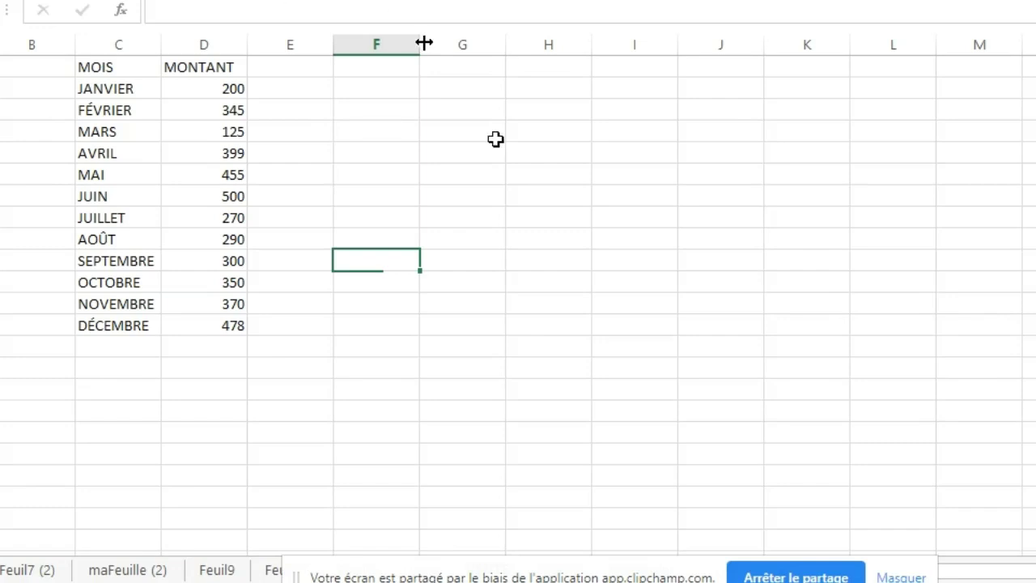
left_click(565, 220)
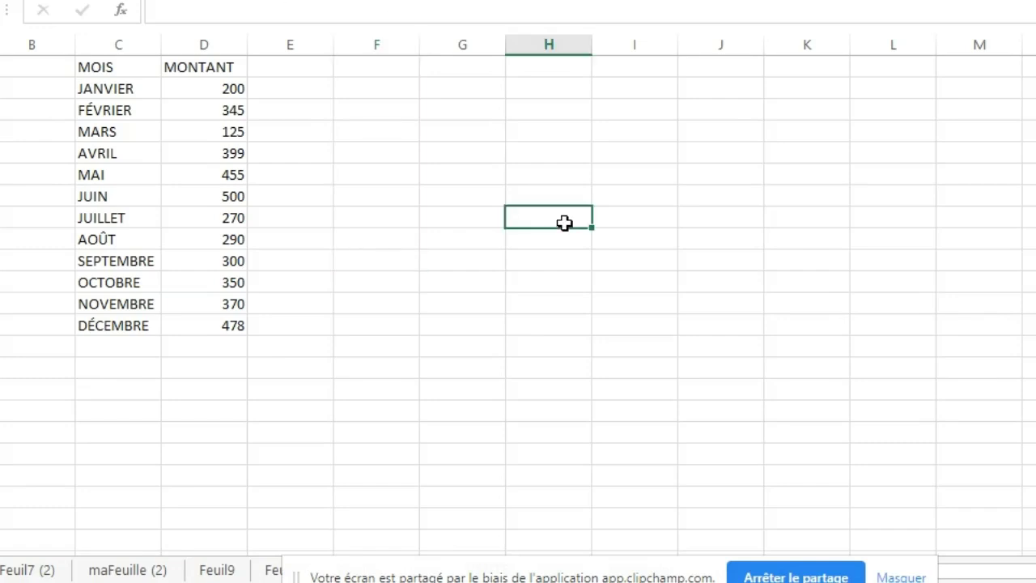
left_click(113, 45)
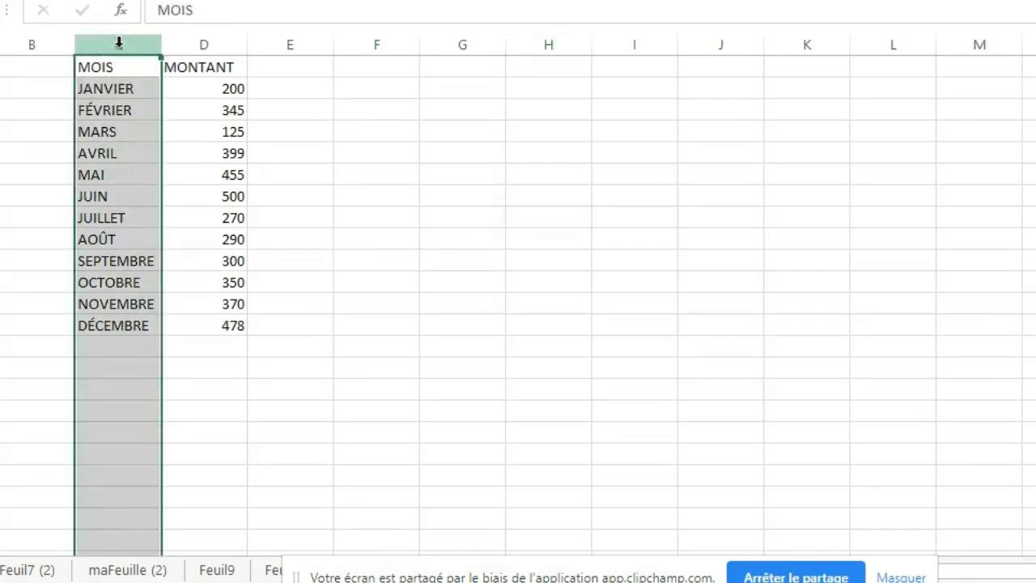
left_click(188, 43)
left_click(387, 173)
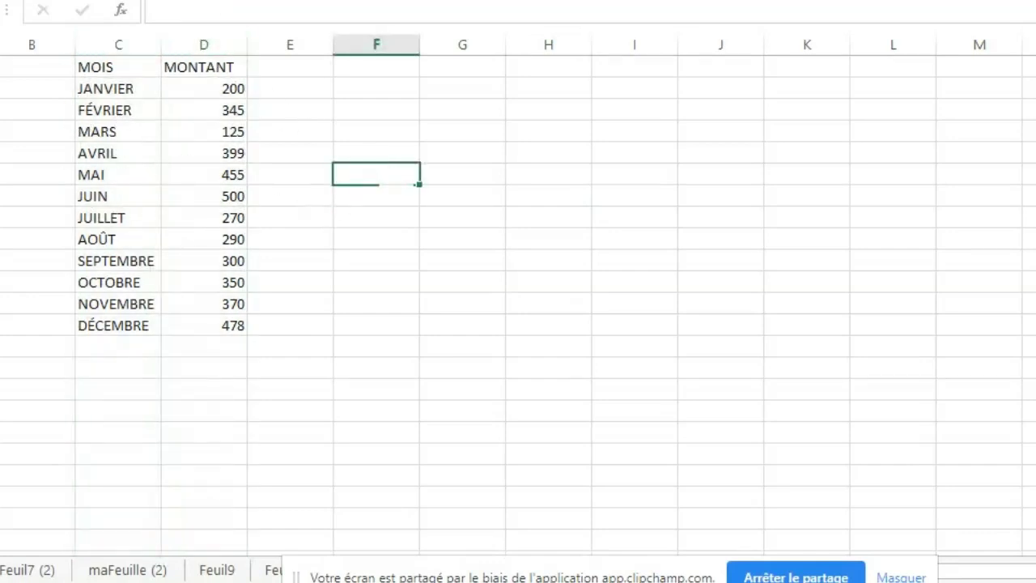
left_click(340, 217)
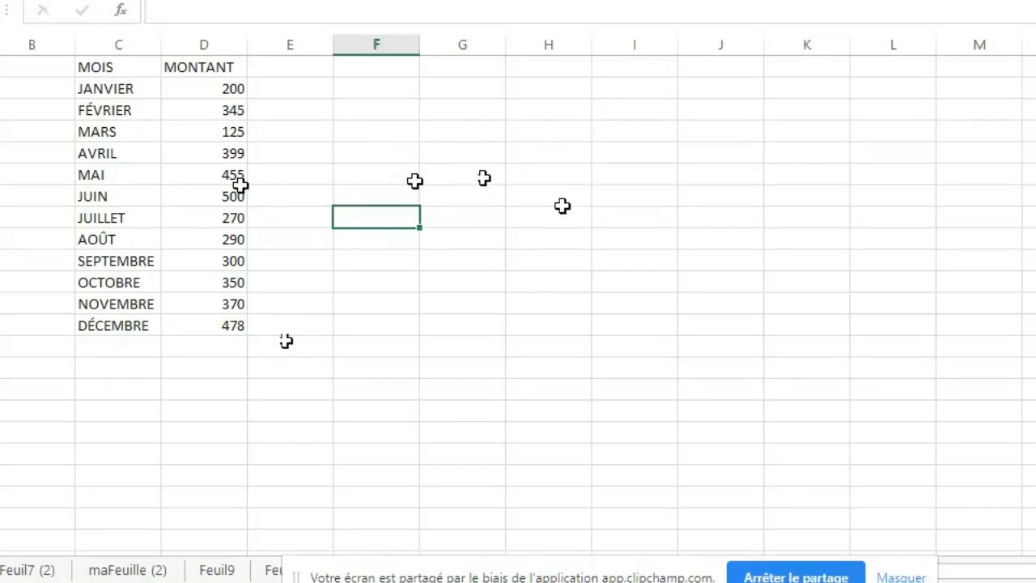
left_click(684, 189)
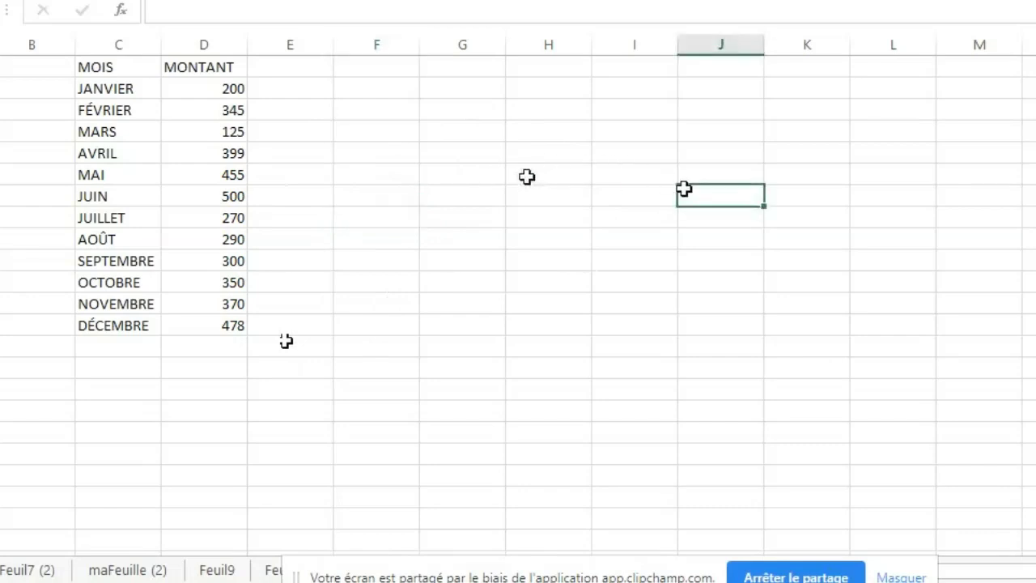
left_click(527, 176)
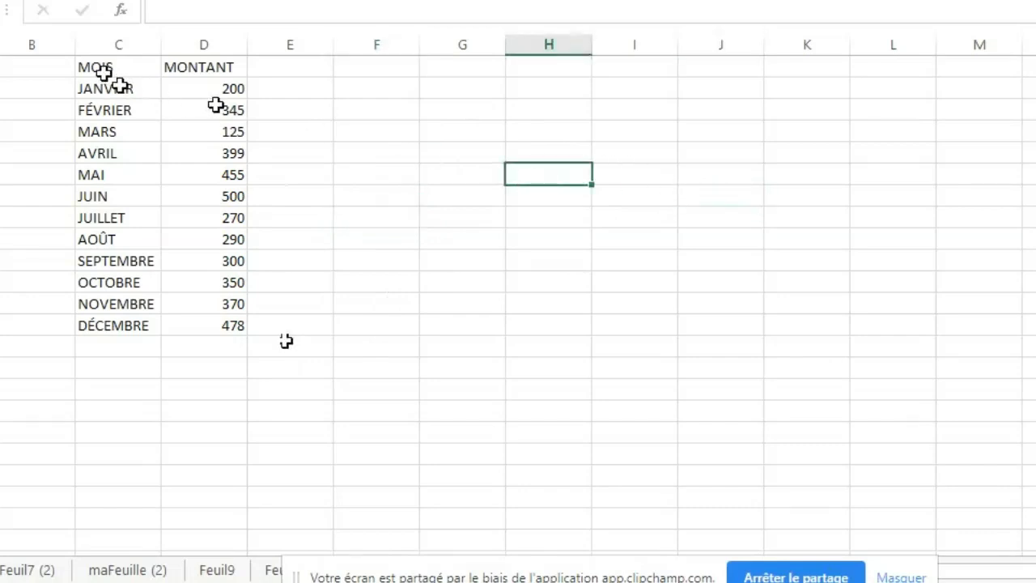
Convert the MOIS and MONTANT data in C1:D13 into a table with headers.
left_click_drag(103, 73, 224, 315)
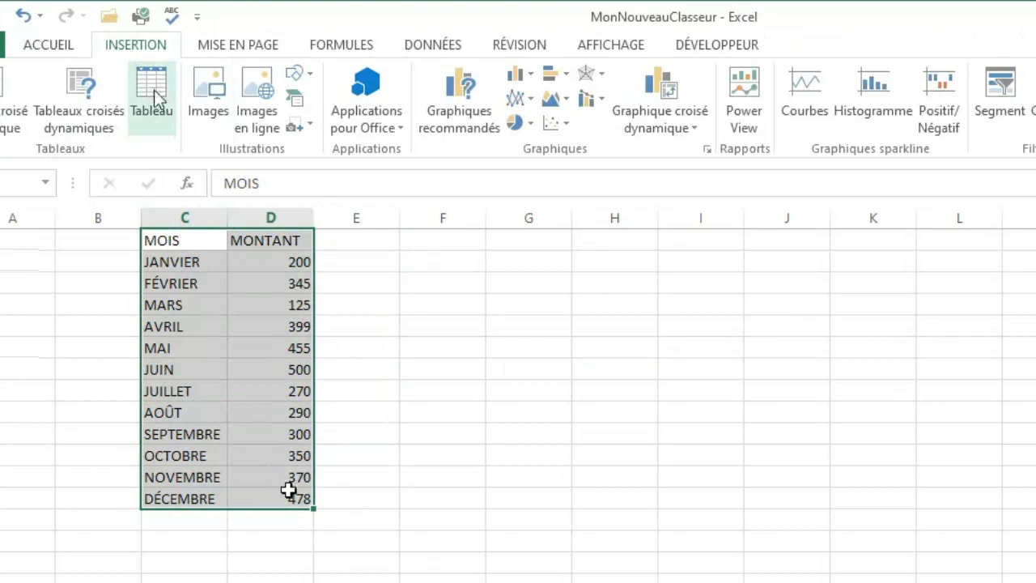
left_click(154, 88)
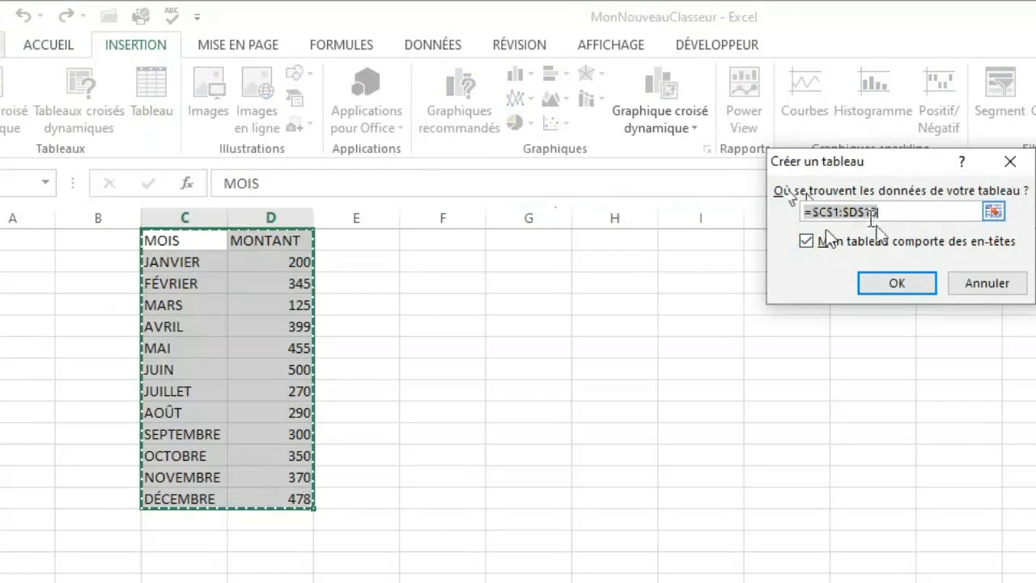
left_click(886, 285)
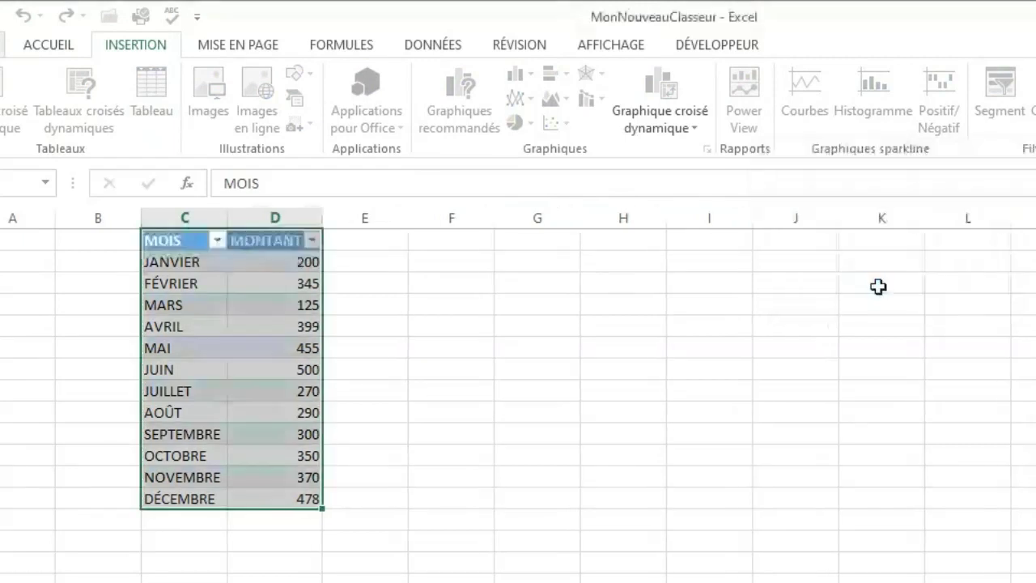
left_click(486, 430)
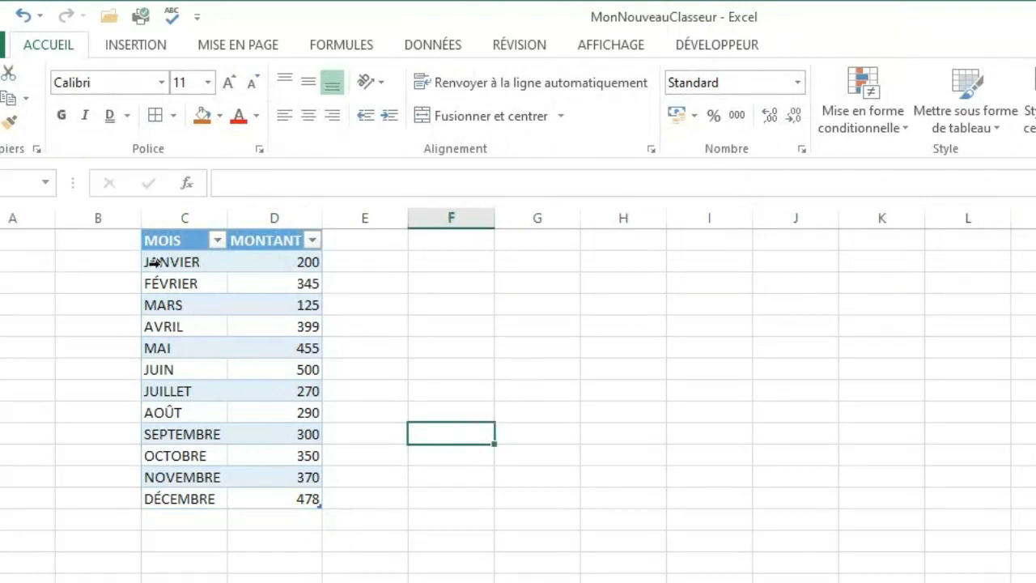
Insert a basic 2D line chart from all the month and amount data in the table.
left_click(203, 281)
left_click(179, 258)
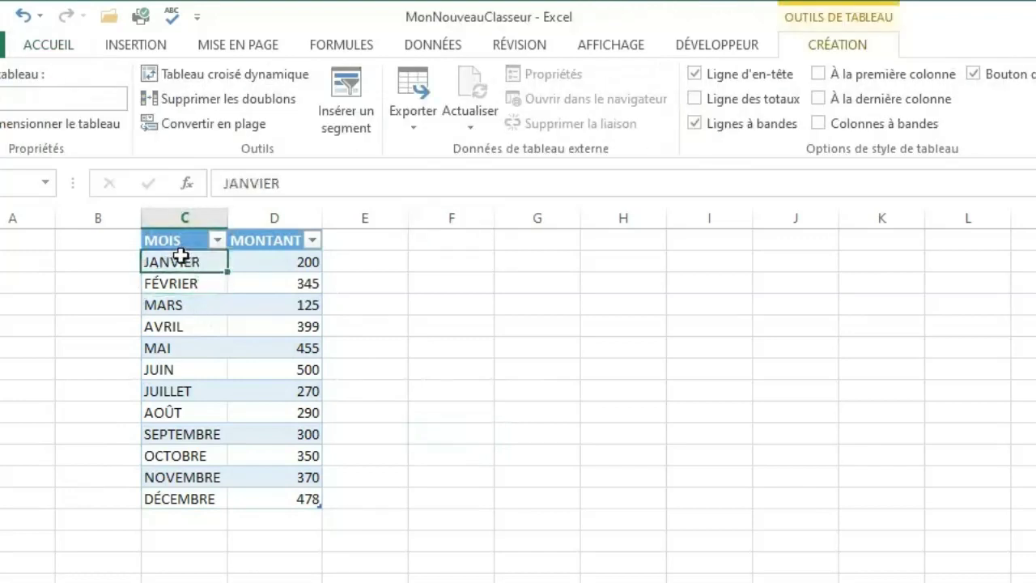
key("ctrl+a")
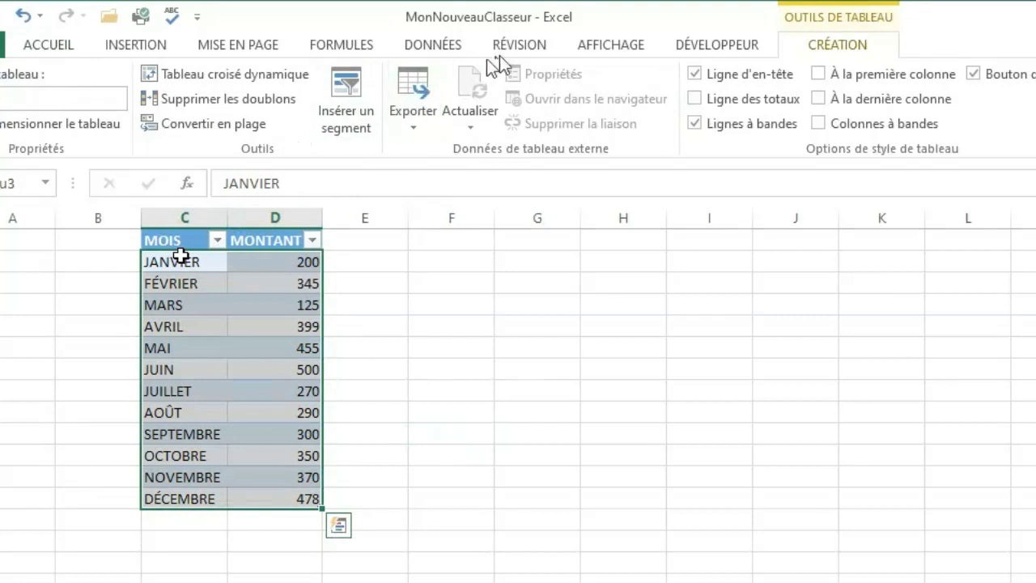
left_click(138, 47)
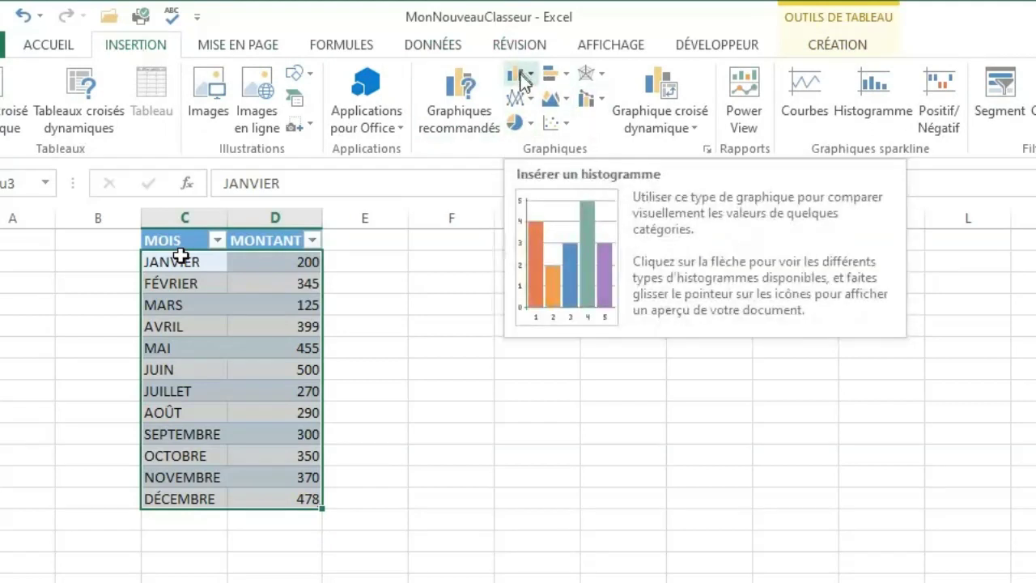
left_click(522, 102)
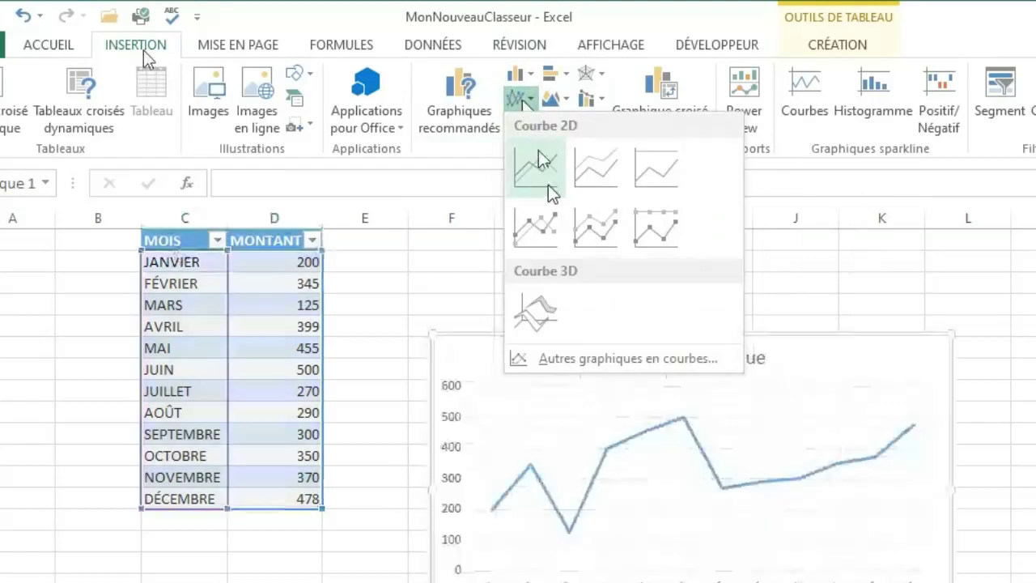
left_click(547, 174)
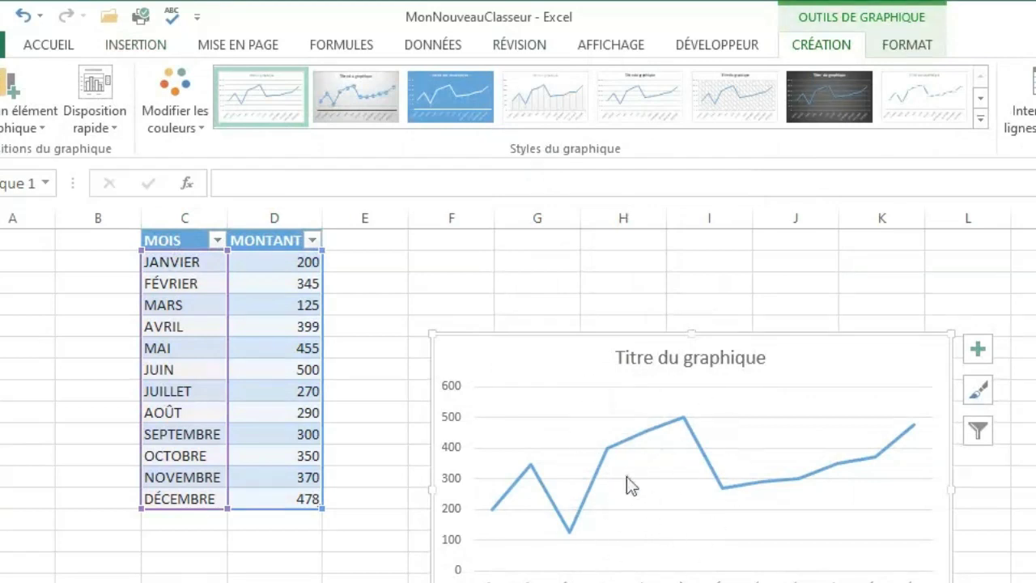
Shift the plot area up within the line chart and move the whole chart slightly higher beside the table.
left_click_drag(742, 400, 776, 310)
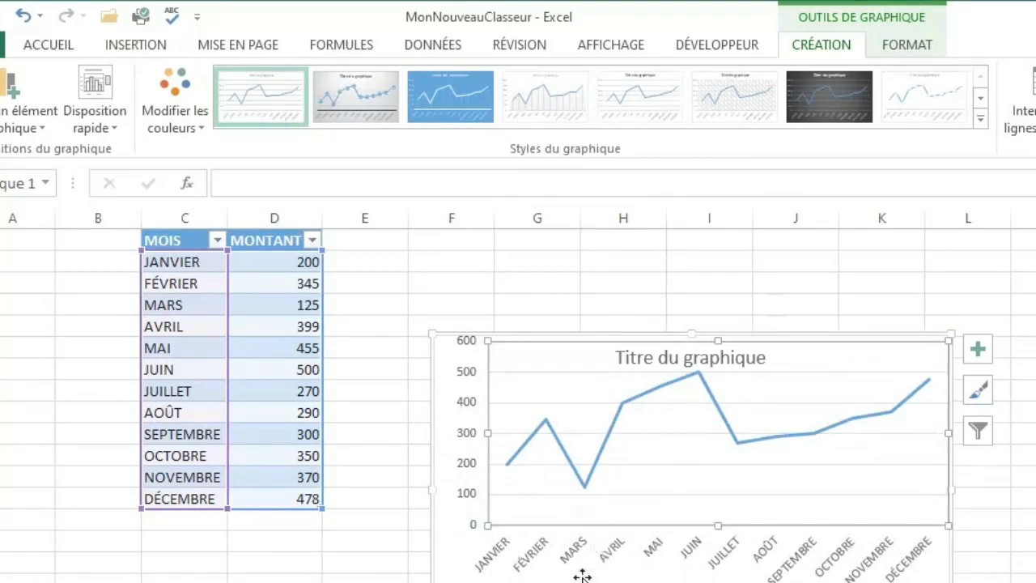
left_click_drag(582, 576, 578, 555)
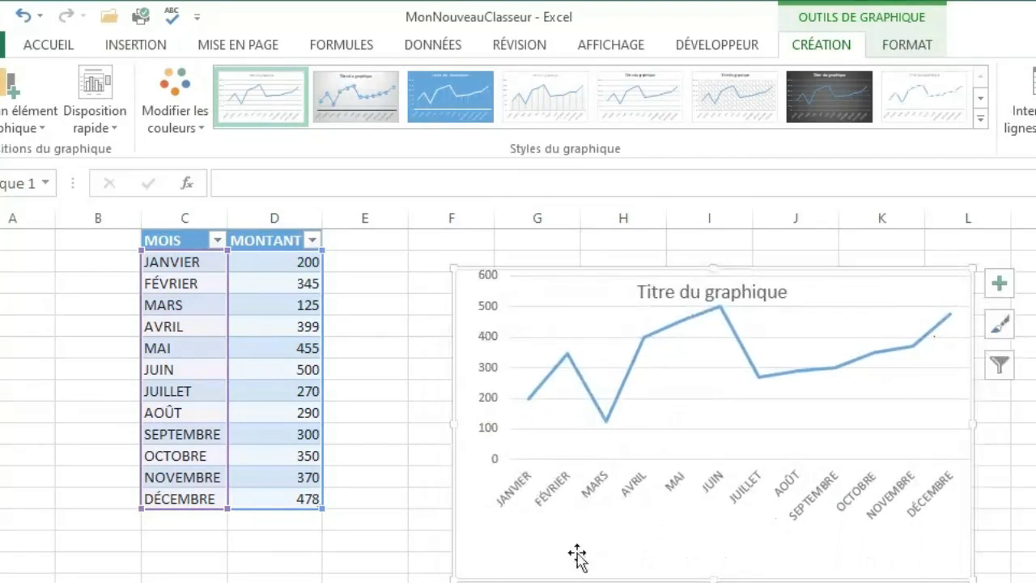
Replace the chart title with "EVOLUTION DES VENTES".
left_click(790, 284)
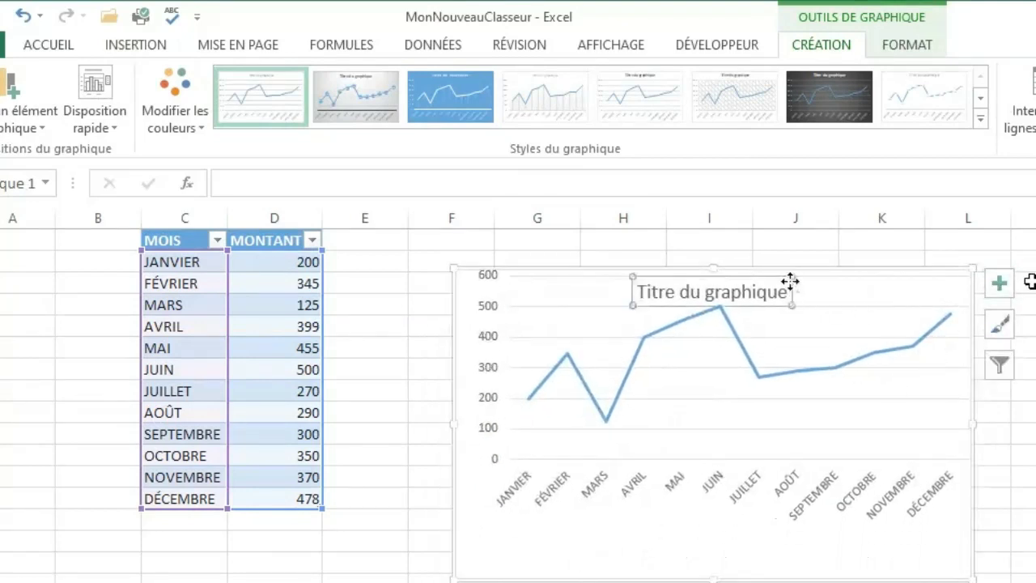
left_click(787, 283)
double_click(779, 295)
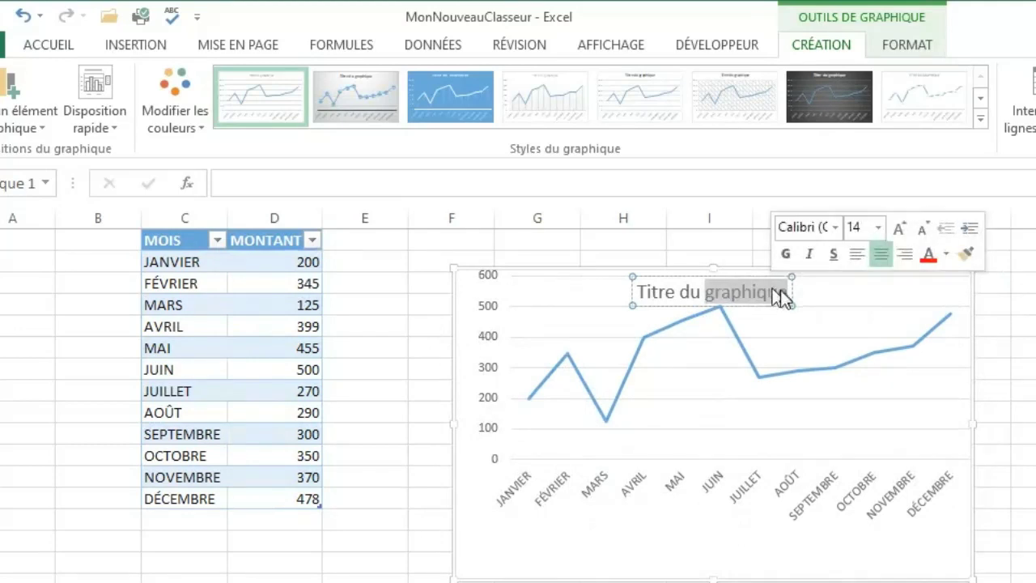
key("BackSpace")
key("BackSpace")
key("BackSpace")
key("BackSpace")
key("BackSpace")
key("BackSpace")
key("BackSpace")
key("BackSpace")
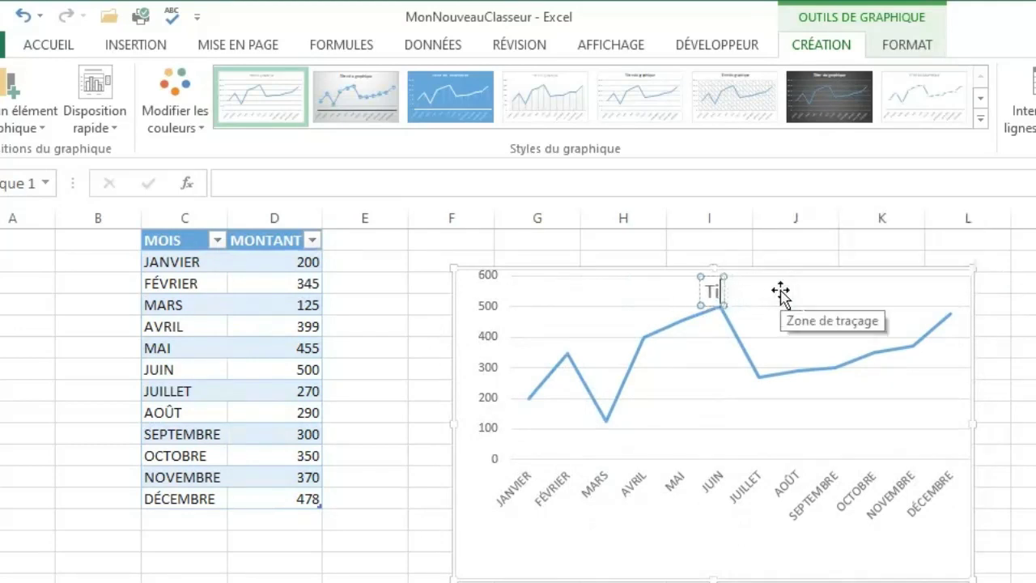
key("BackSpace")
key("BackSpace")
type("EVOLI")
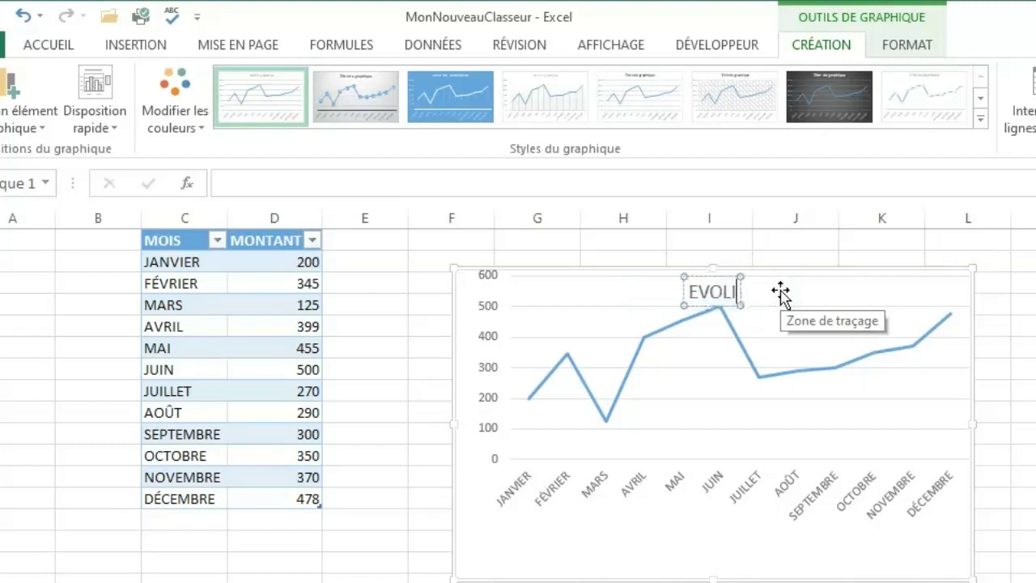
key("BackSpace")
type("UTION")
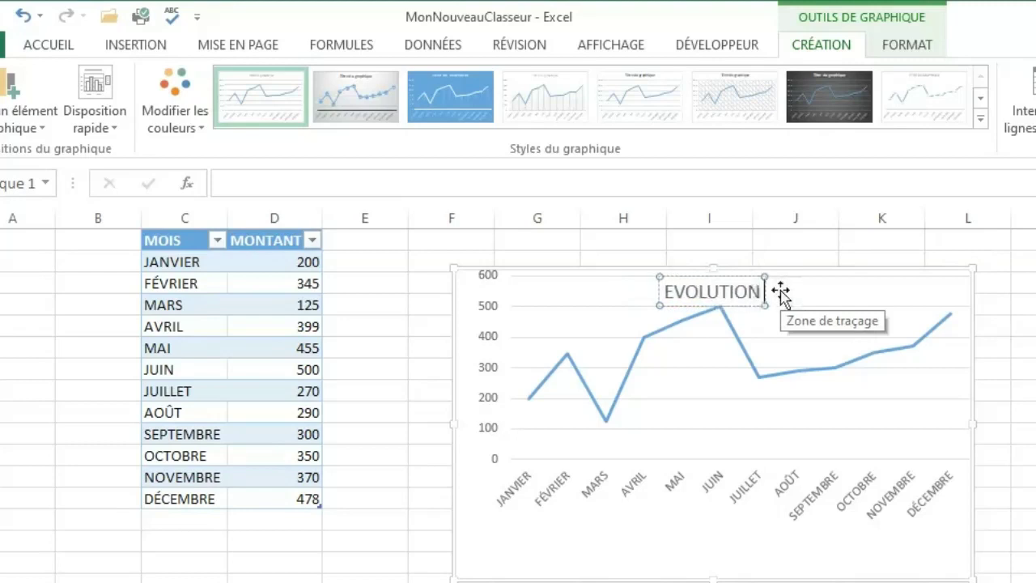
type(" DES VEN")
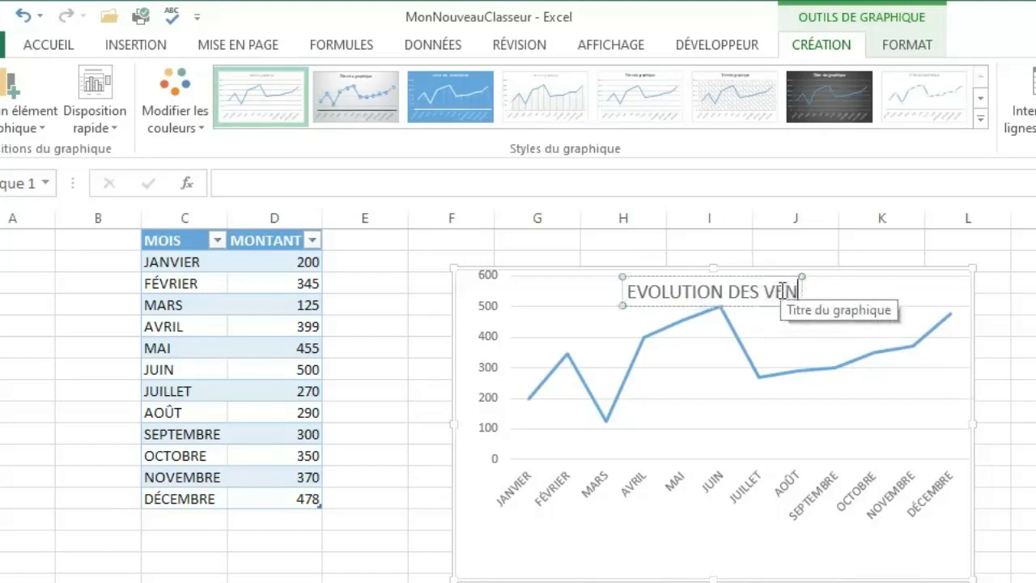
type("TES")
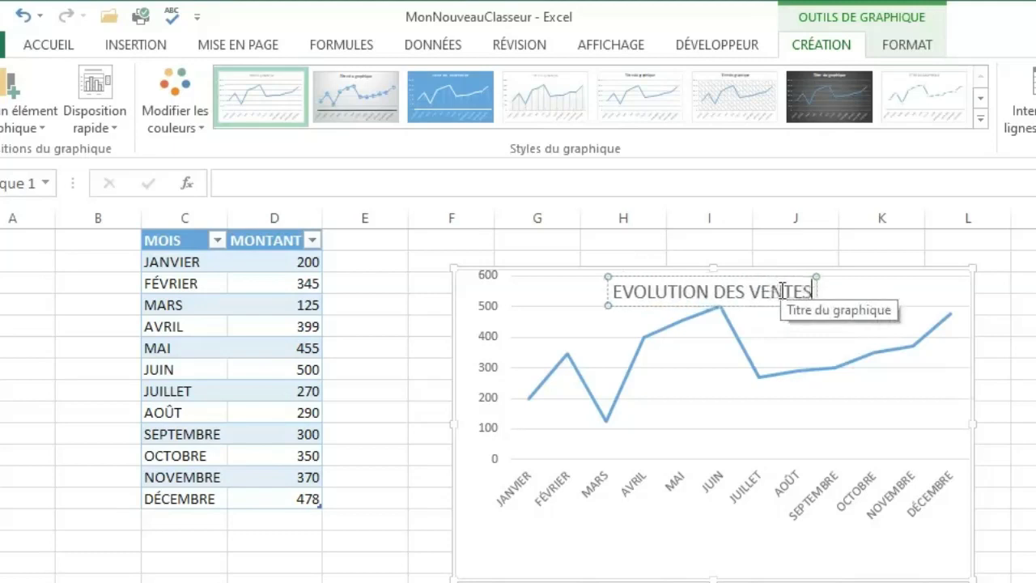
left_click(794, 410)
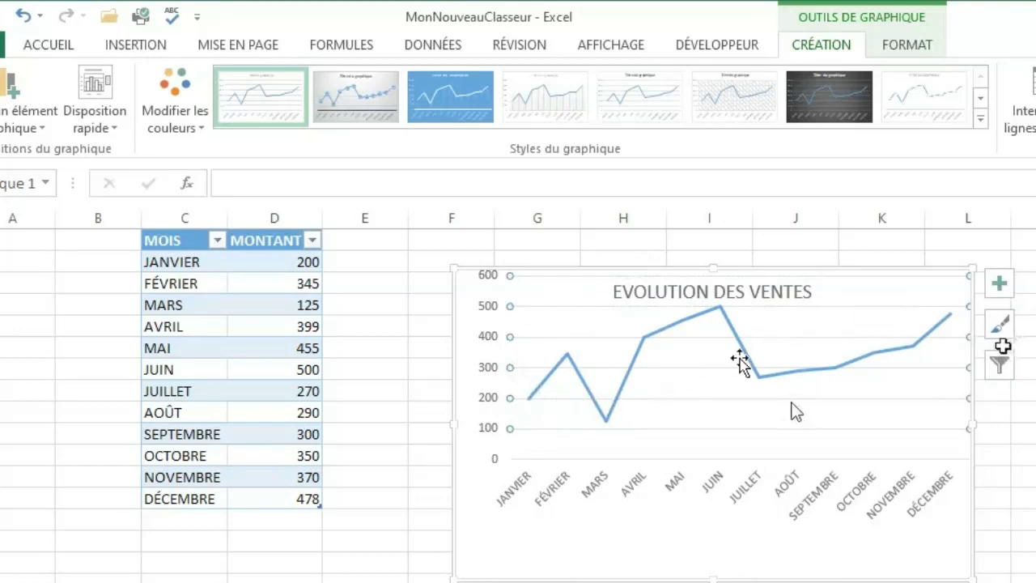
Add data labels to the line chart and remove its gridlines, leaving the axes on and the data table off.
left_click(1001, 286)
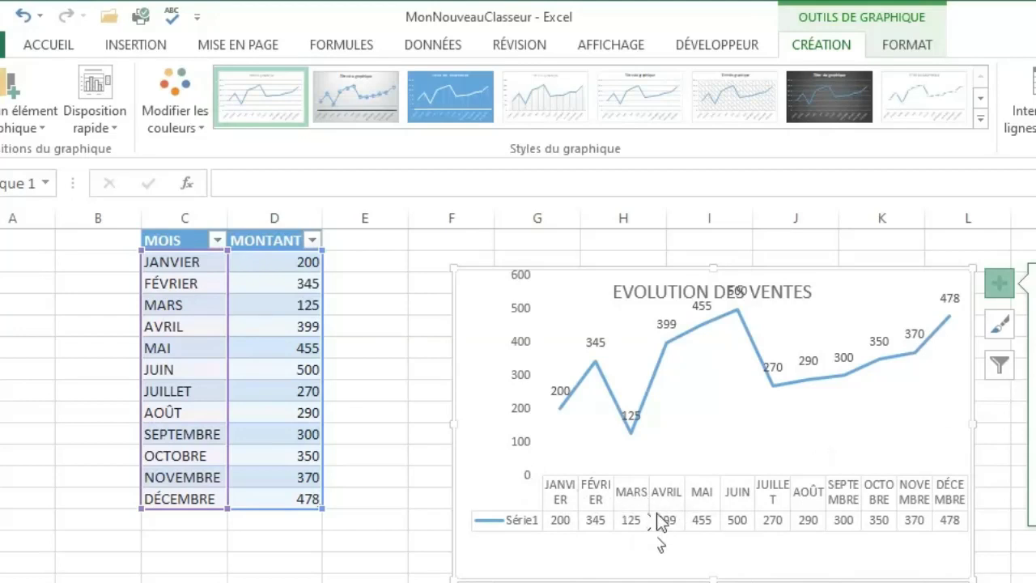
left_click(1035, 392)
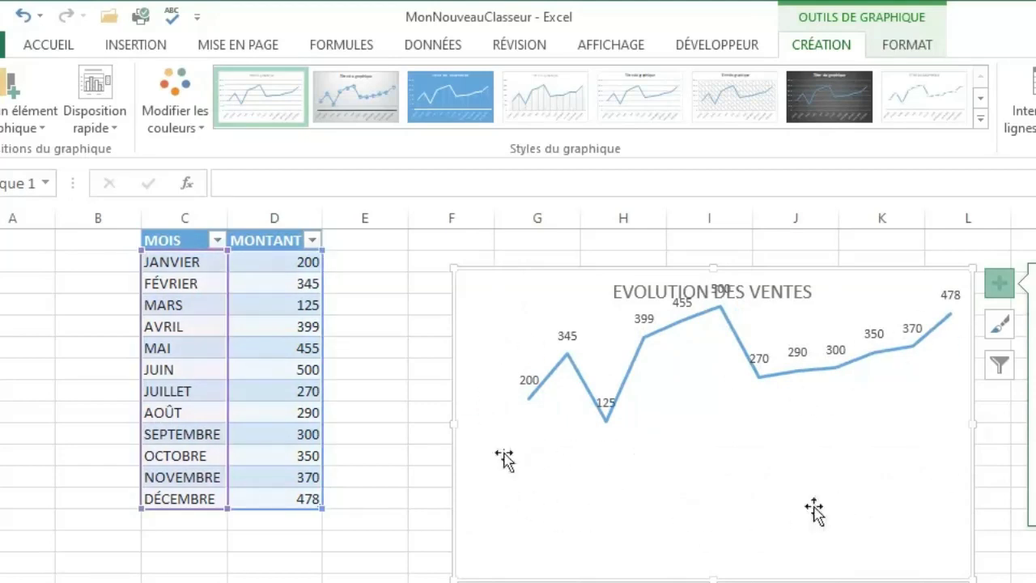
left_click(1035, 308)
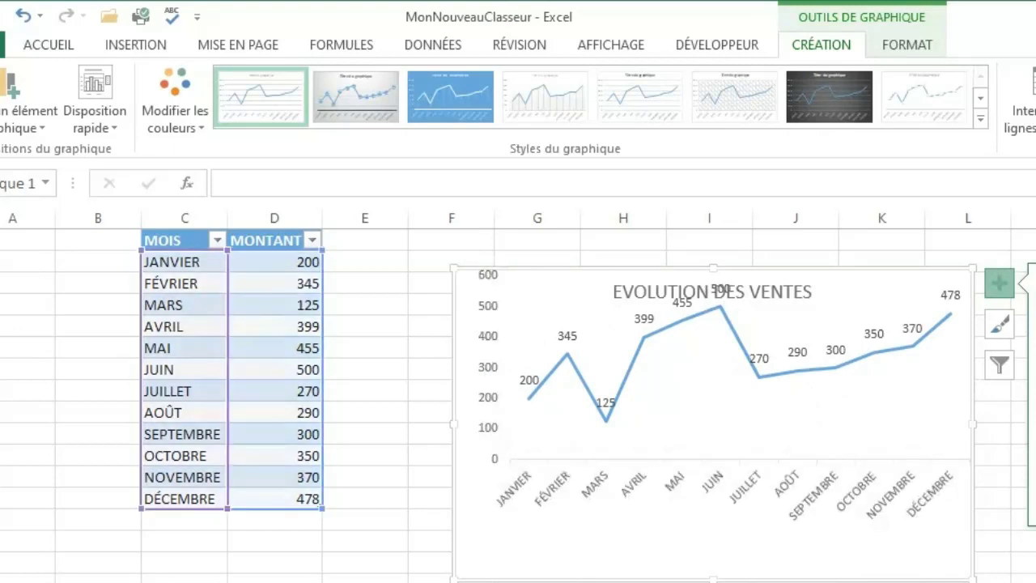
Move the plot area slightly to the left within the sales chart.
left_click(760, 399)
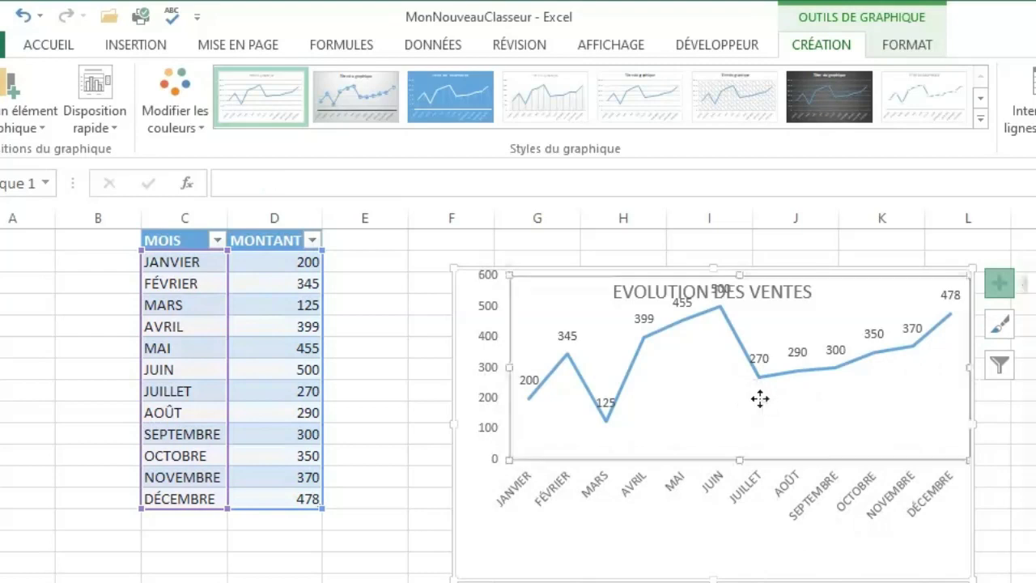
left_click_drag(760, 398, 710, 376)
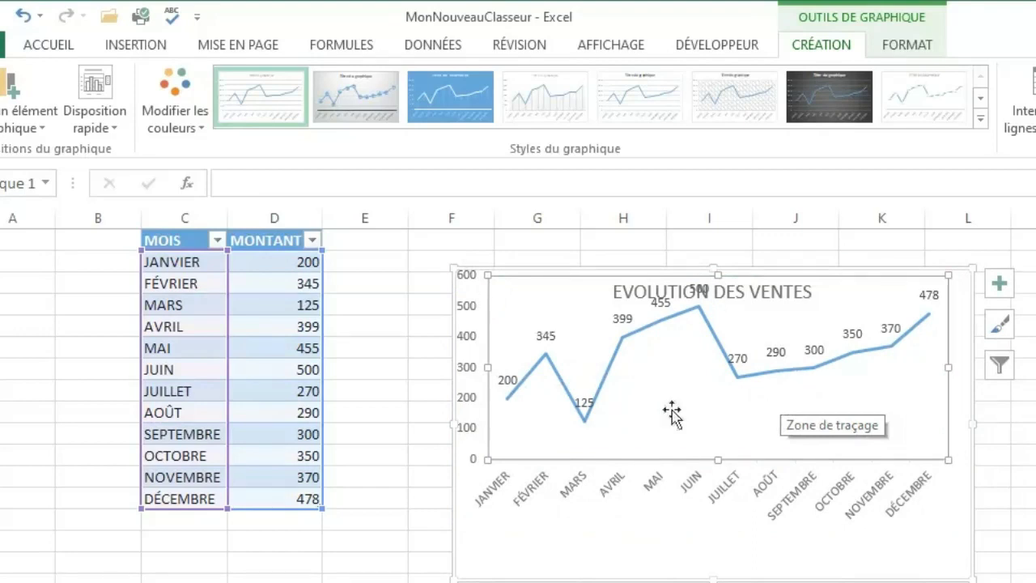
left_click(562, 546)
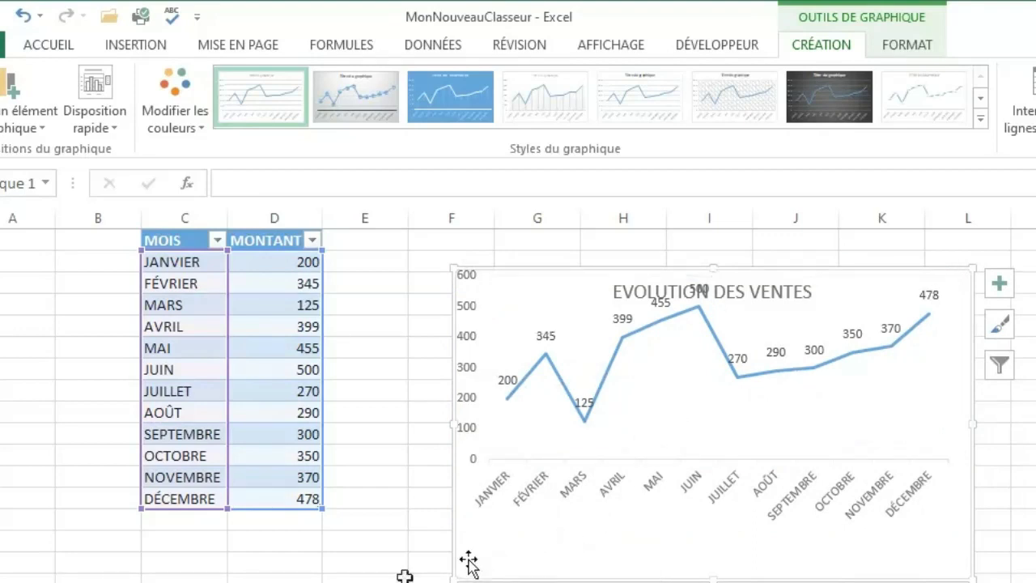
left_click(98, 578)
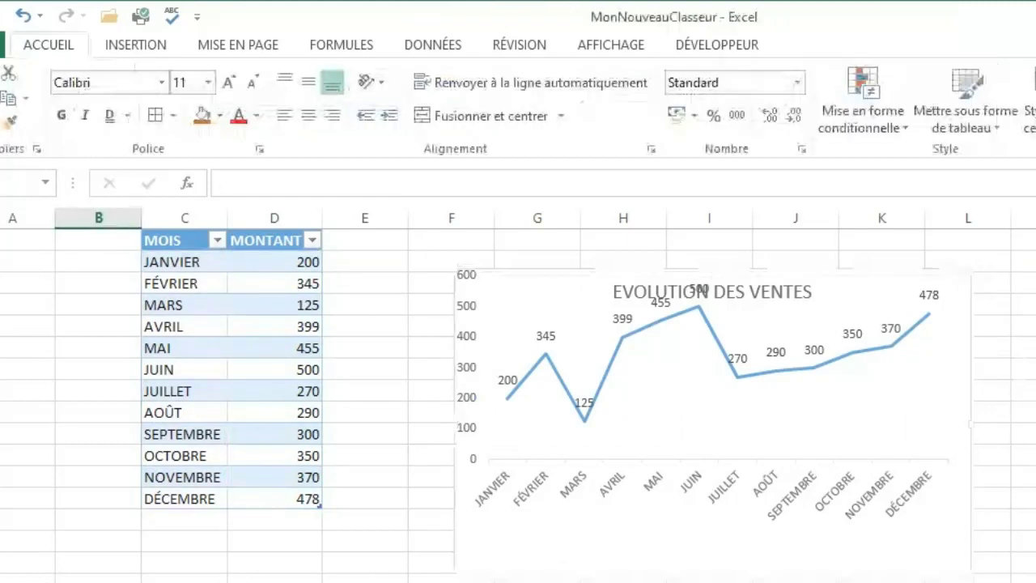
left_click(712, 535)
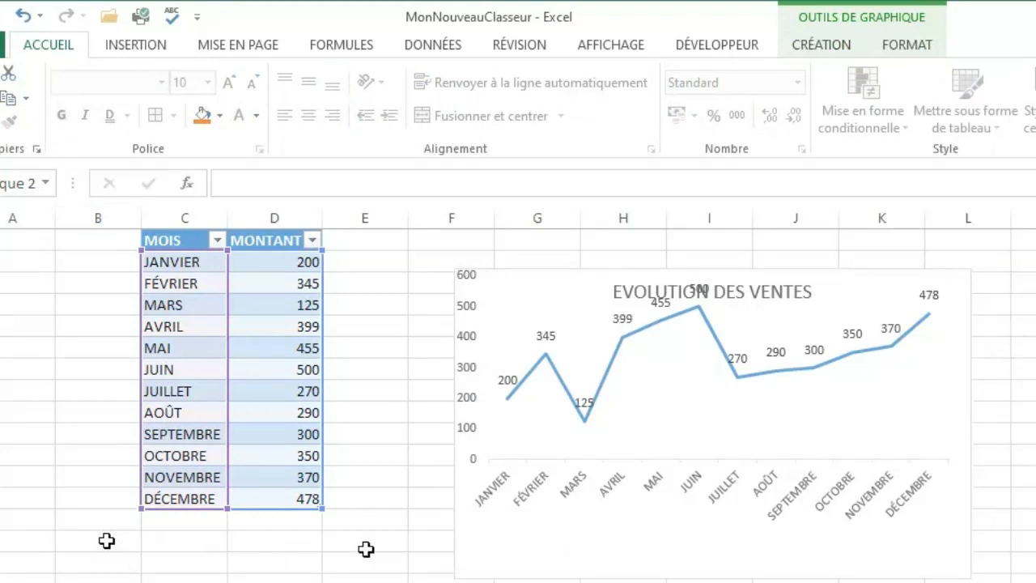
left_click(415, 540)
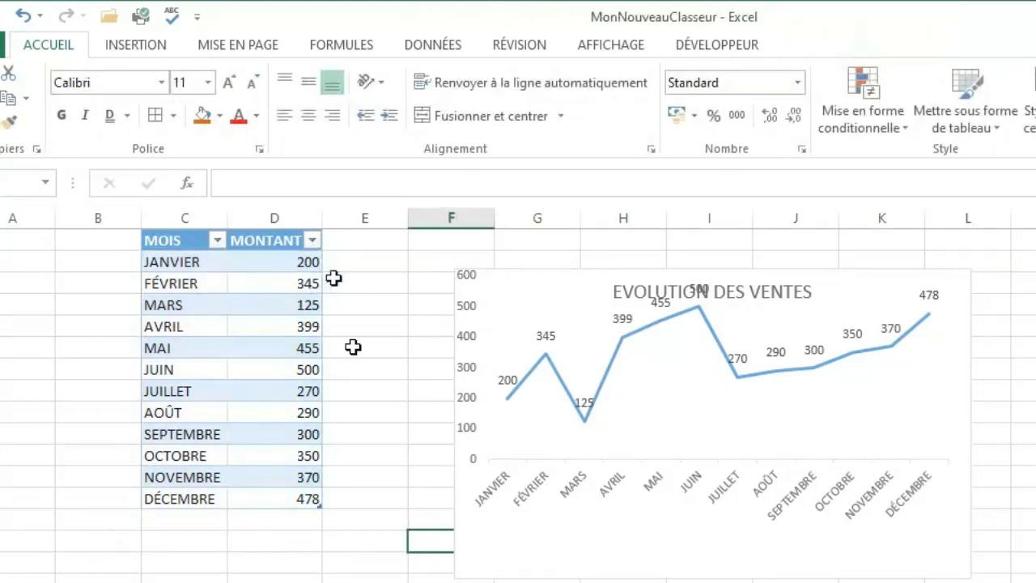
Delete the whole "EVOLUTION DES VENTES" line chart beside the monthly table.
left_click(513, 308)
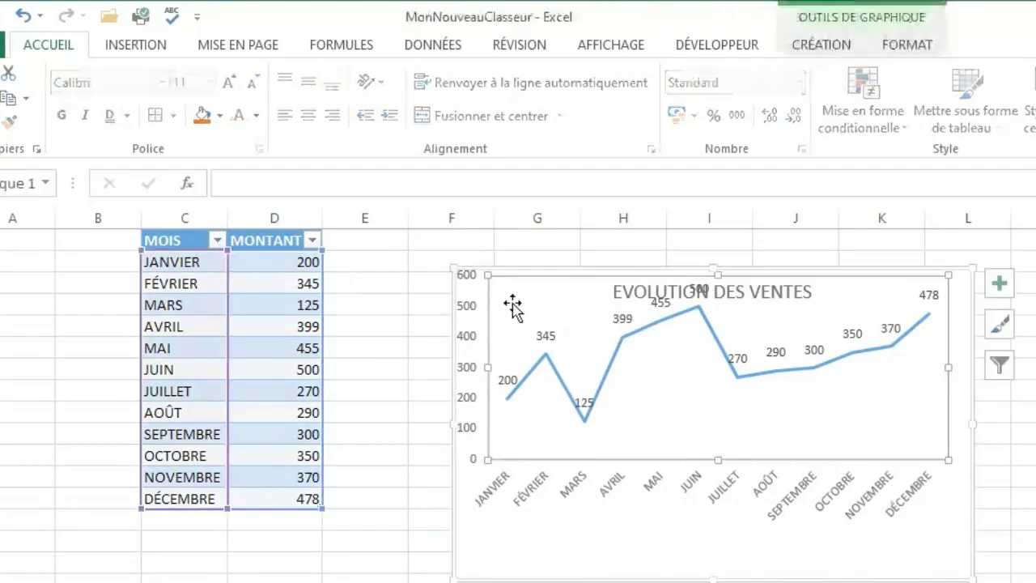
left_click(466, 287)
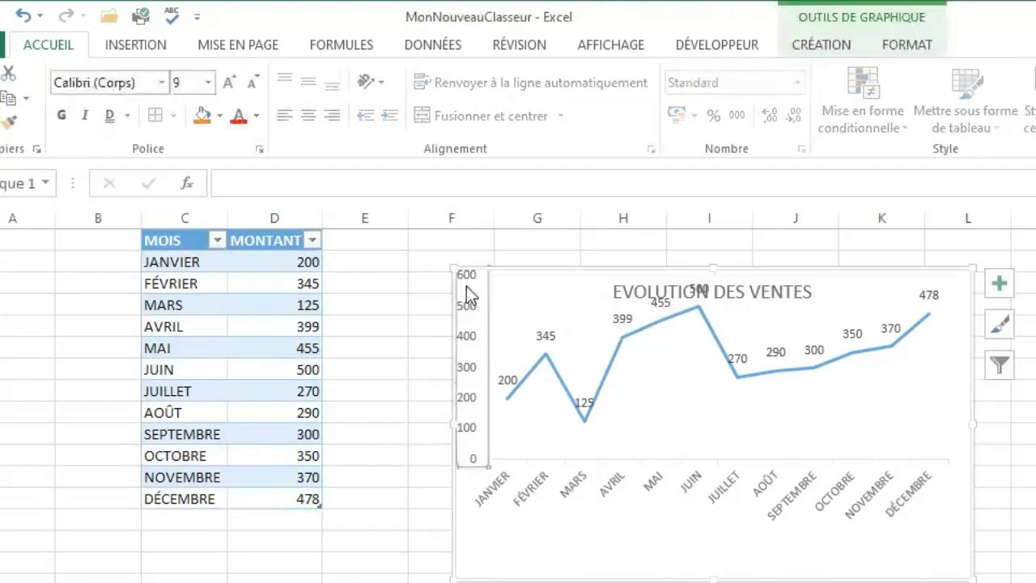
left_click(477, 517)
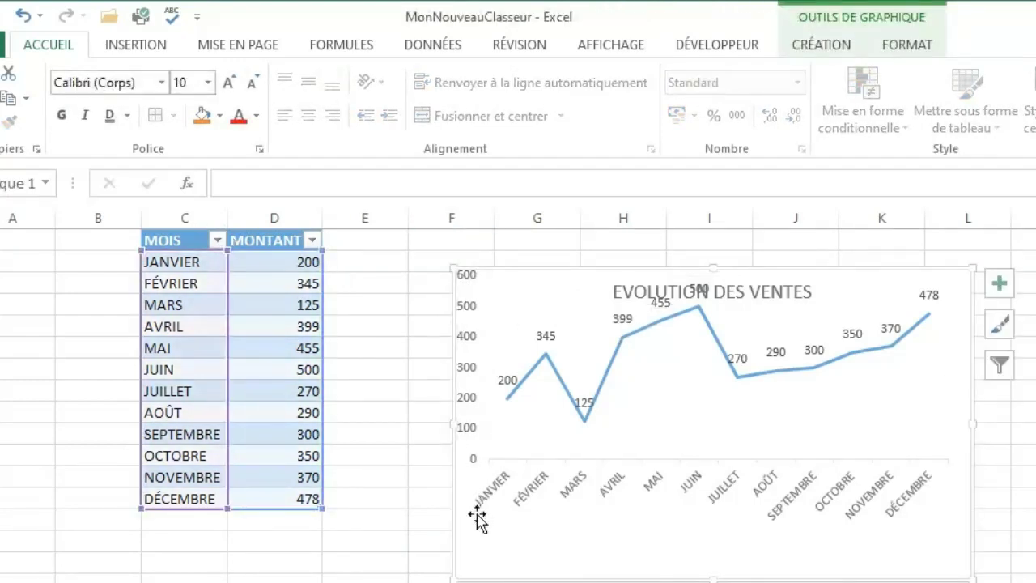
key("Delete")
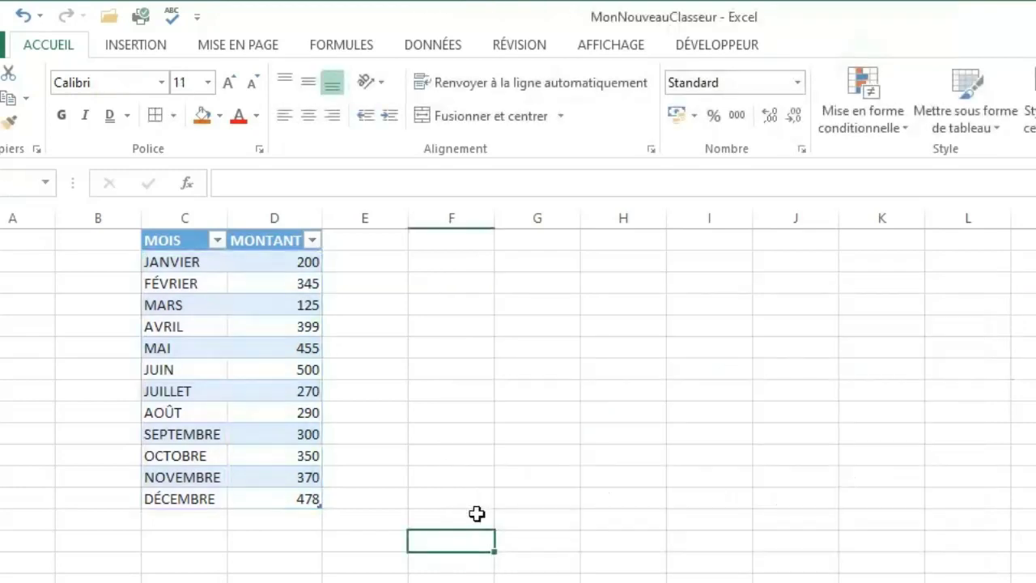
left_click(477, 580)
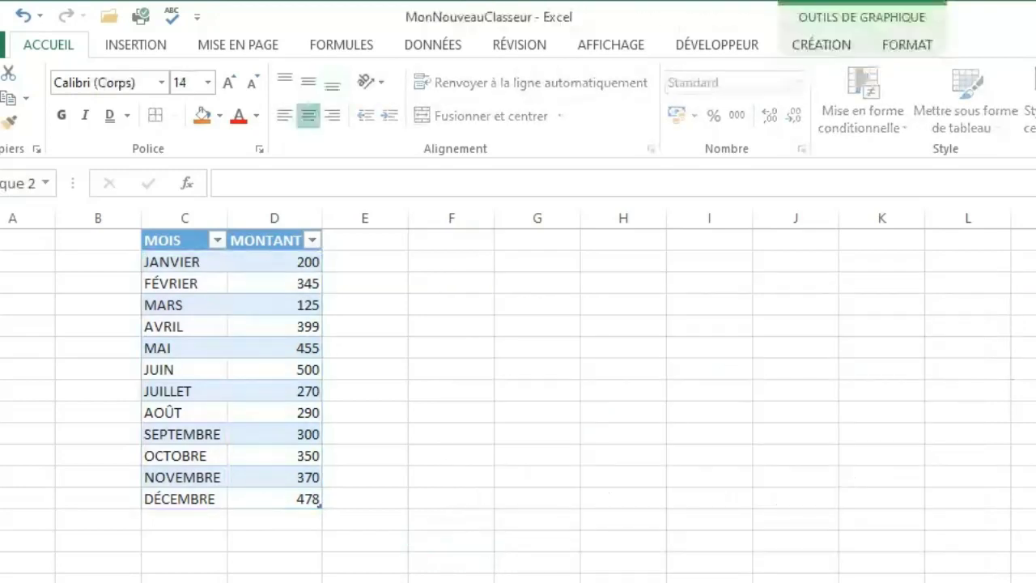
left_click(477, 580)
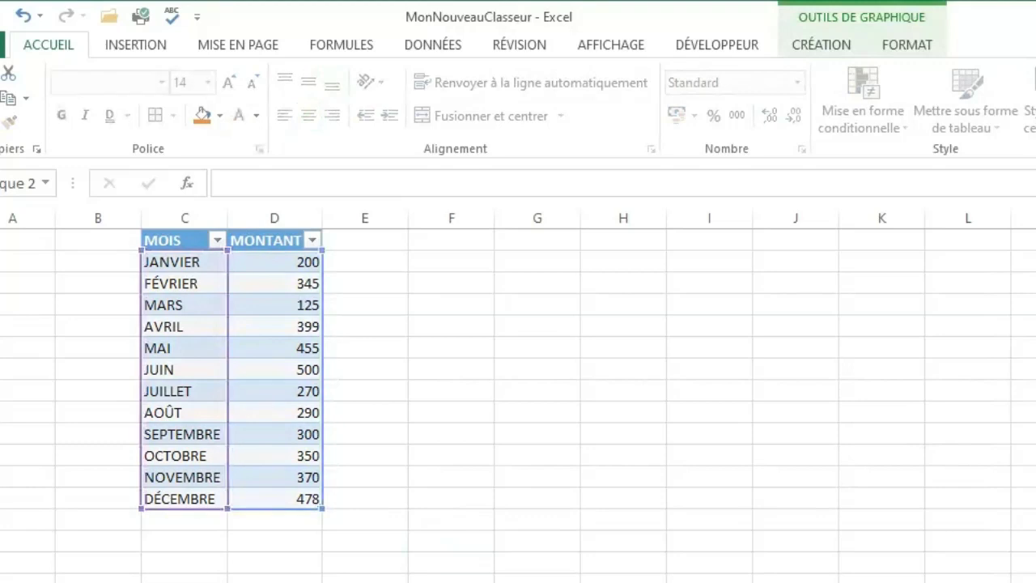
left_click(477, 579)
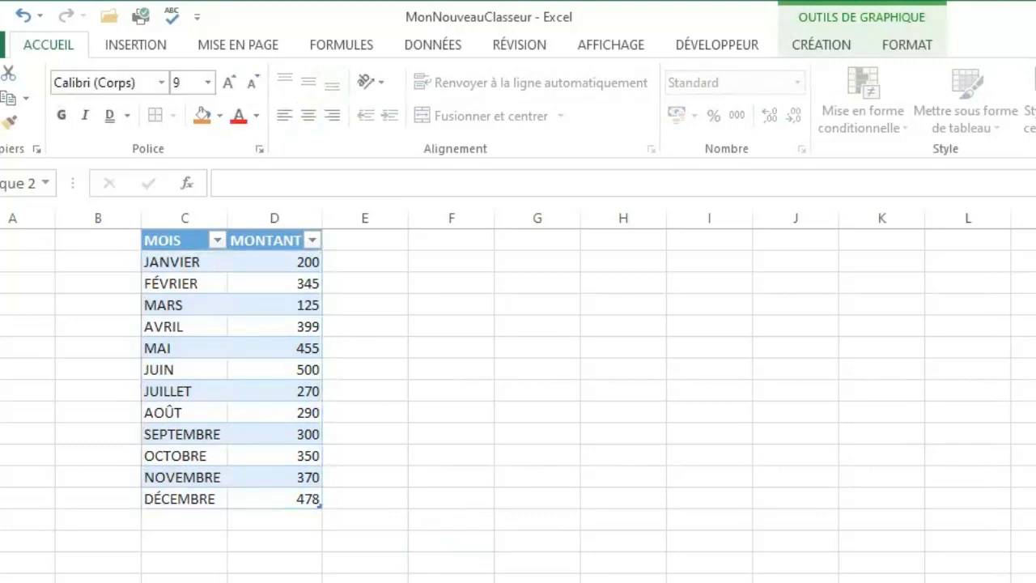
left_click(477, 580)
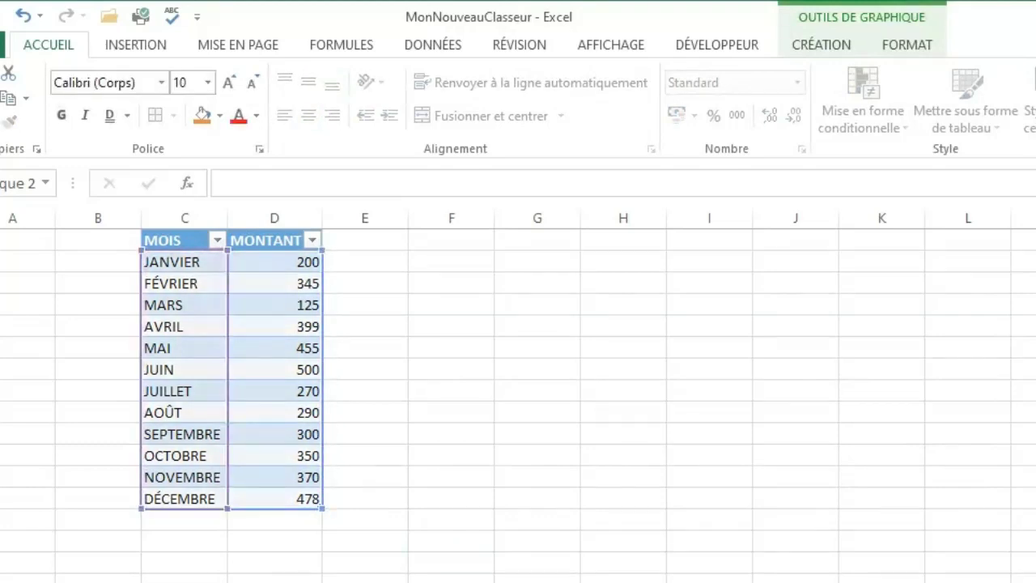
key("Escape")
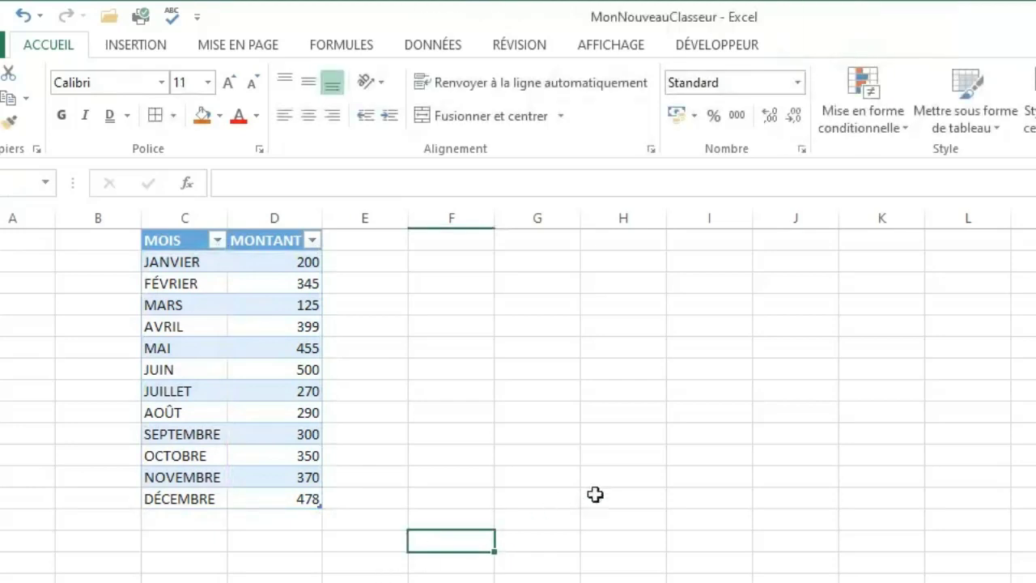
Insert a 2D pie chart from the MOIS and MONTANT table data and move it up beside the table.
left_click(595, 495)
left_click(180, 283)
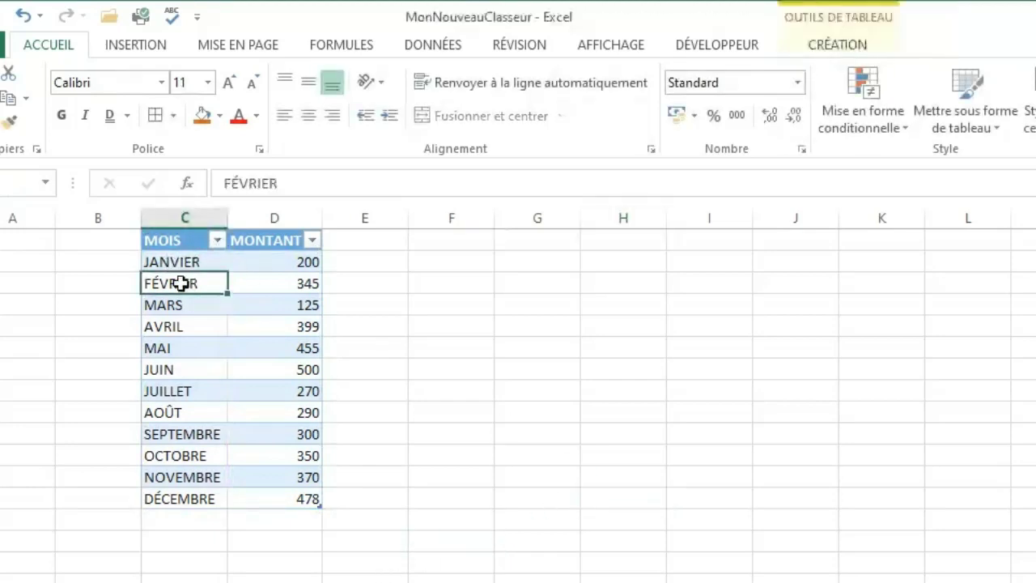
left_click(223, 351)
key("ctrl+a")
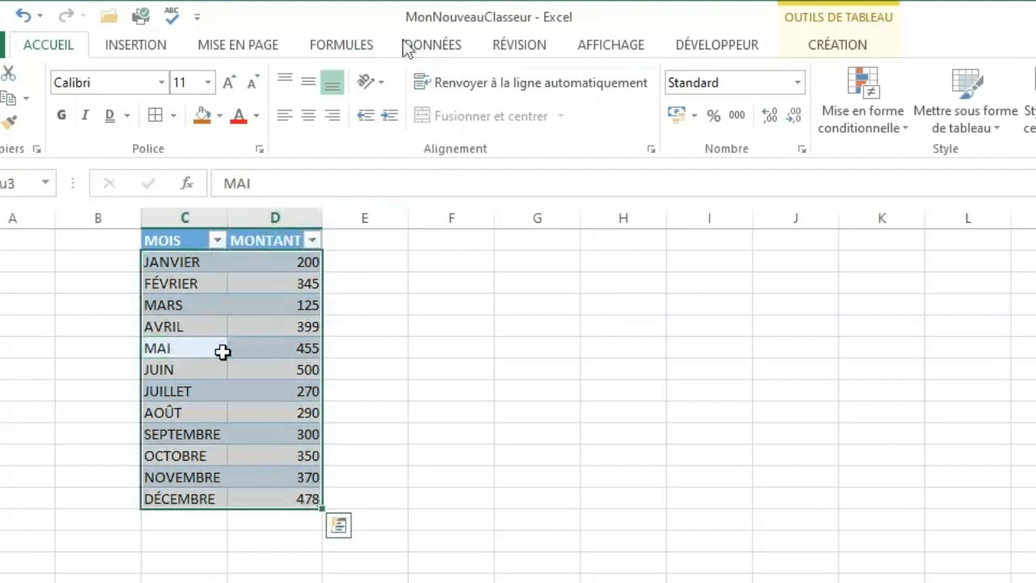
left_click(152, 54)
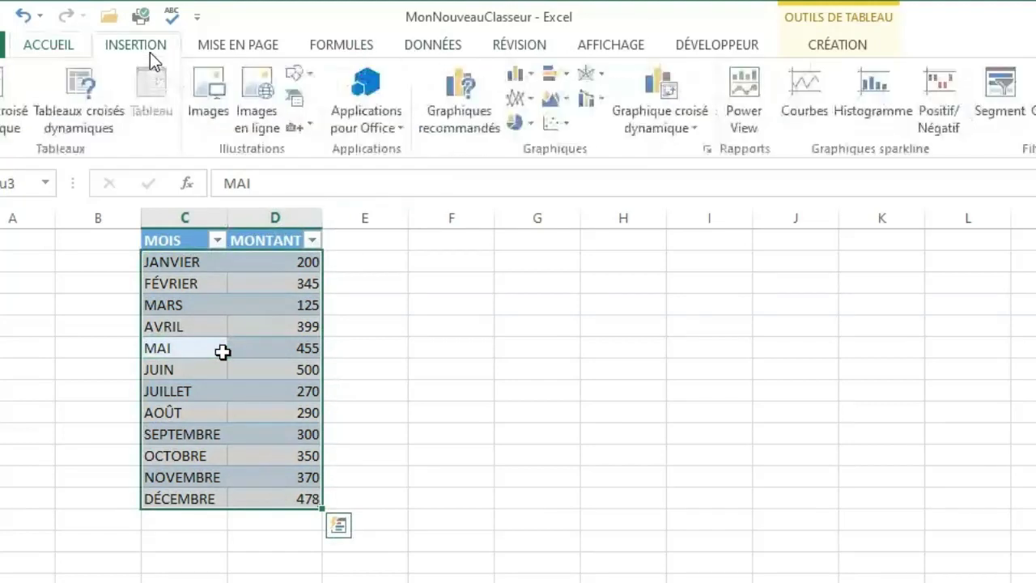
left_click(524, 123)
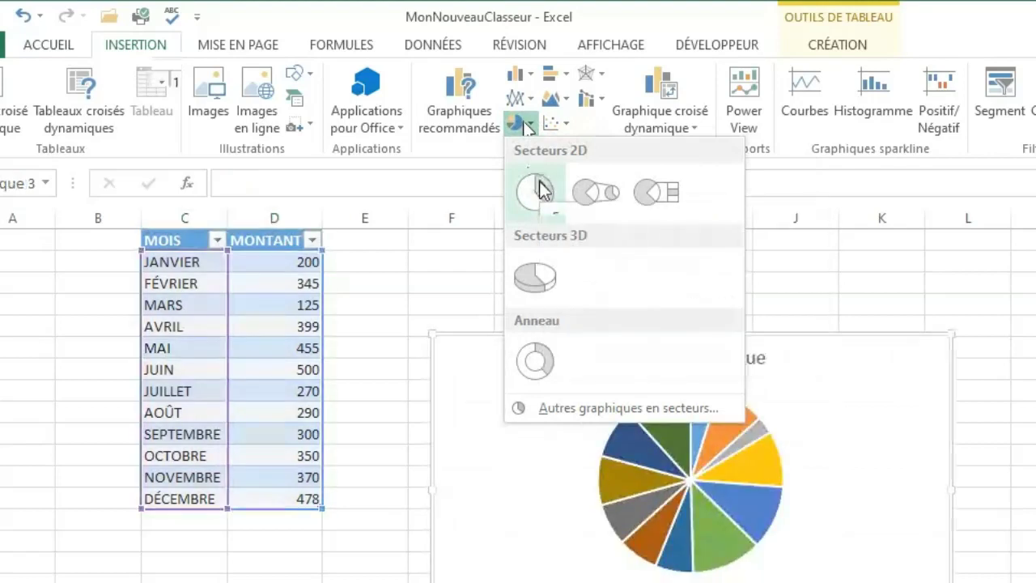
left_click(536, 187)
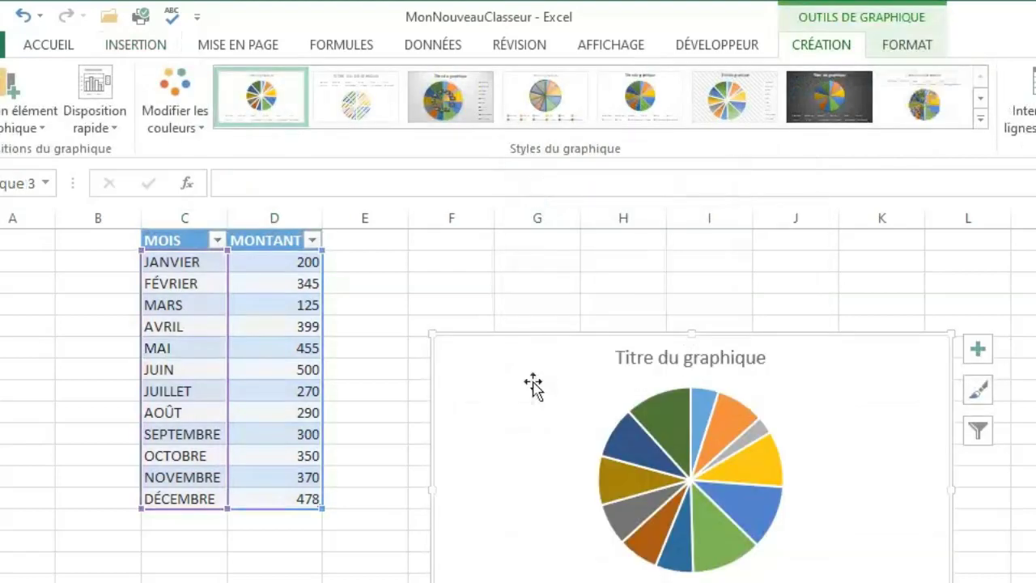
left_click_drag(537, 368, 553, 308)
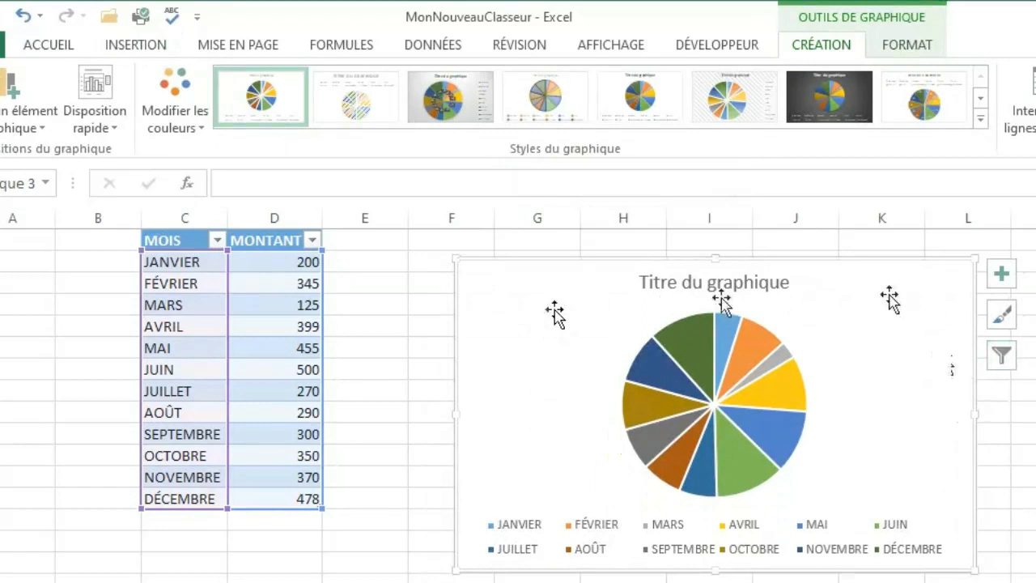
Filter the pie chart to show only JANVIER, FÉVRIER, MARS, JUIN, JUILLET and AOÛT.
left_click(1009, 363)
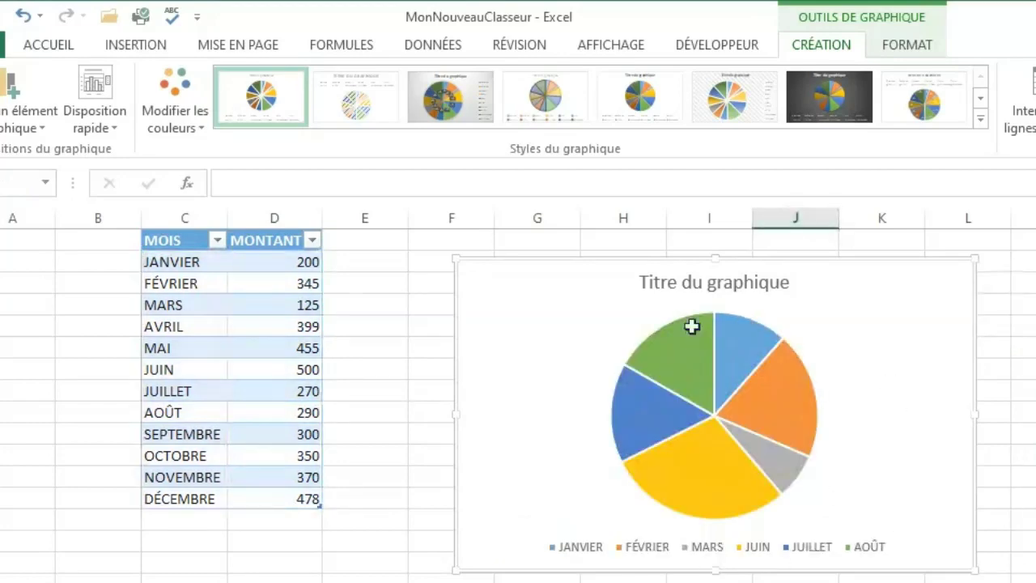
left_click(668, 409)
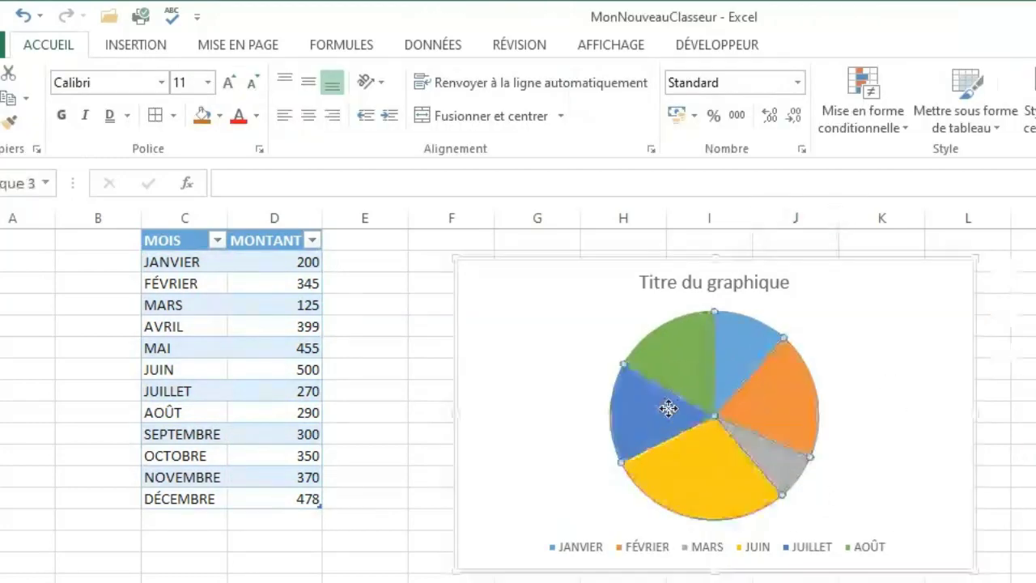
left_click(549, 406)
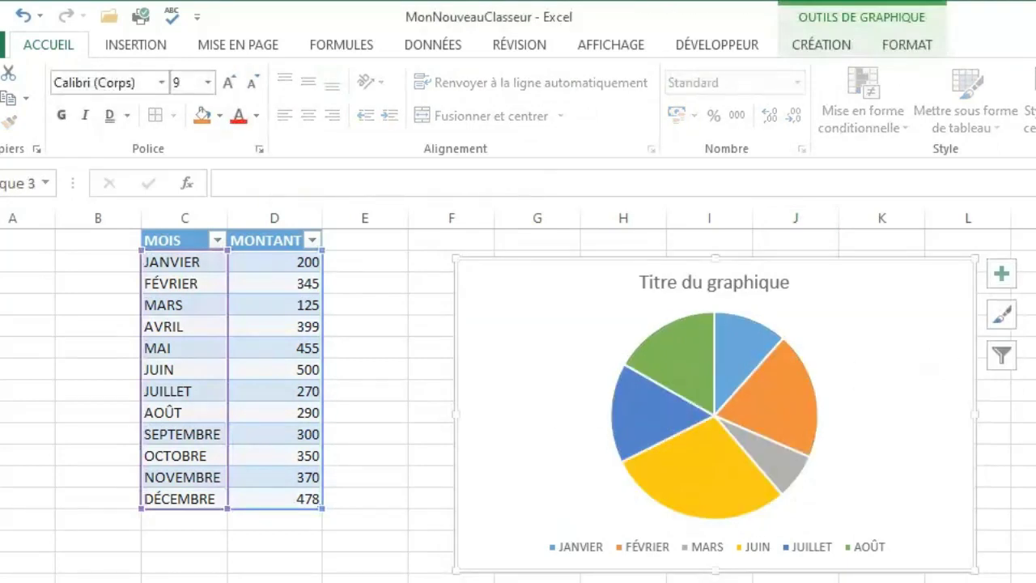
Restore all months in the pie chart and restyle it with value labels, a legend beside the pie and no title.
left_click(1006, 358)
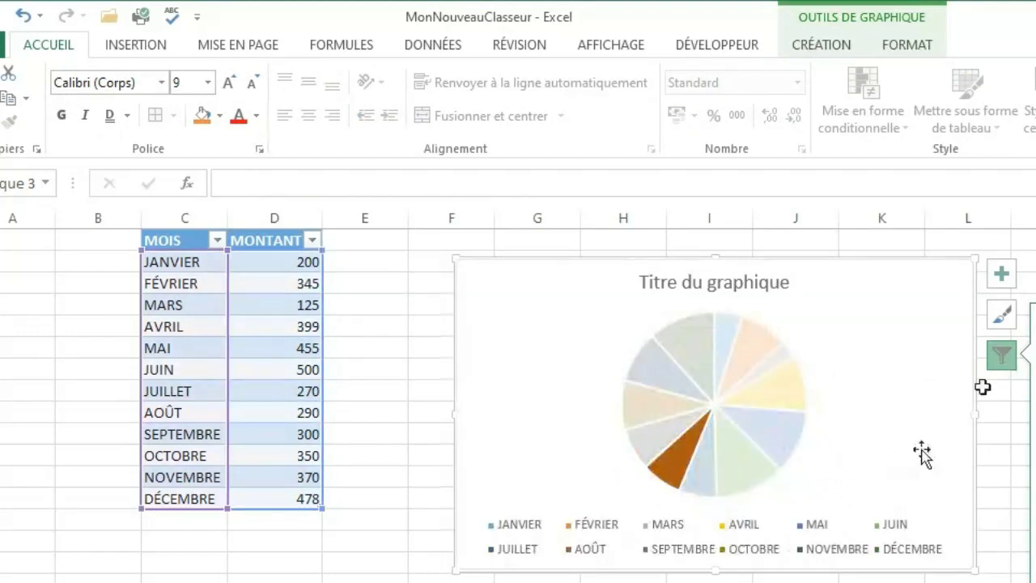
left_click(1002, 316)
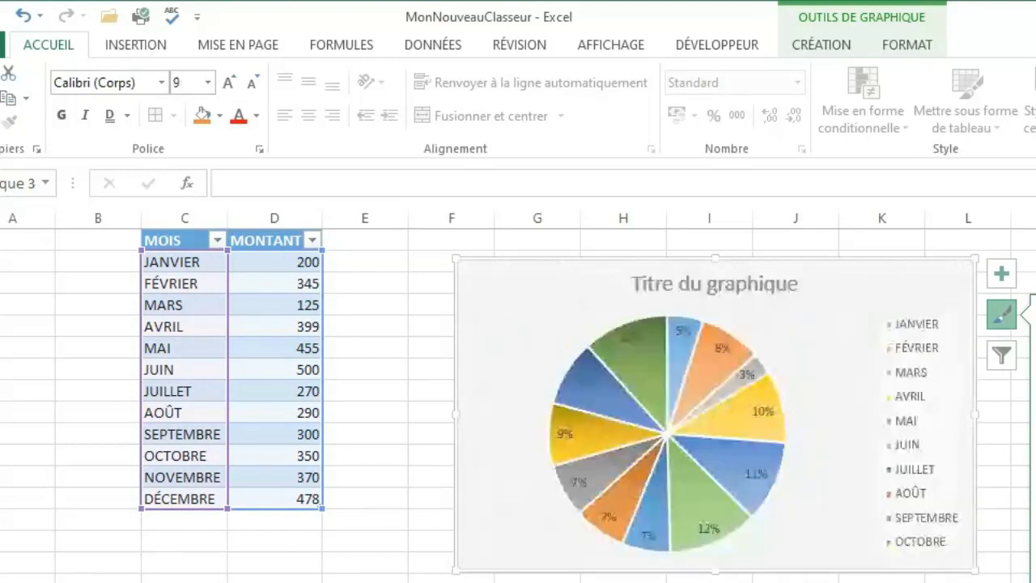
left_click(1007, 282)
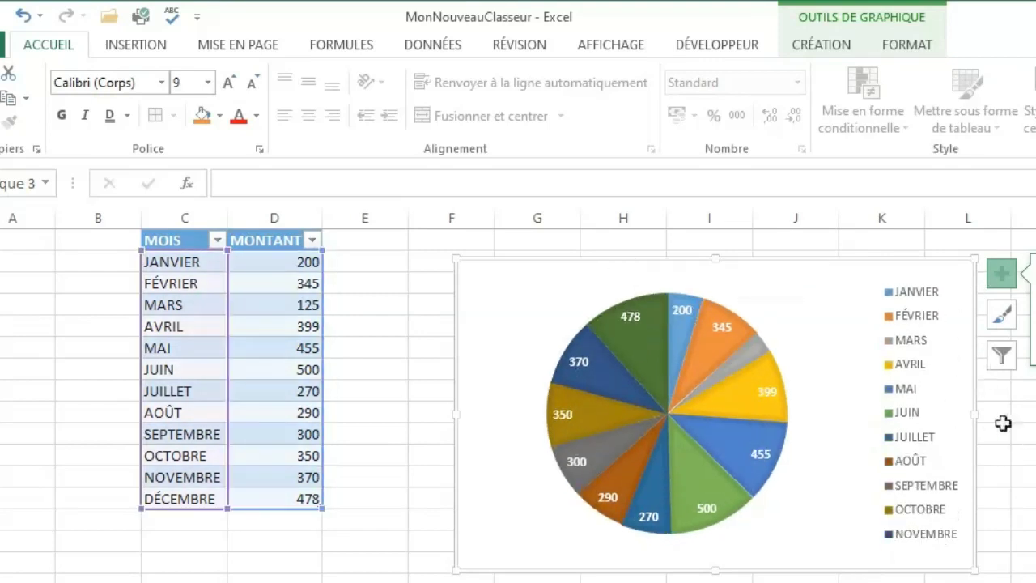
Delete the pie chart and select an empty cell in column F beside the table.
key("Delete")
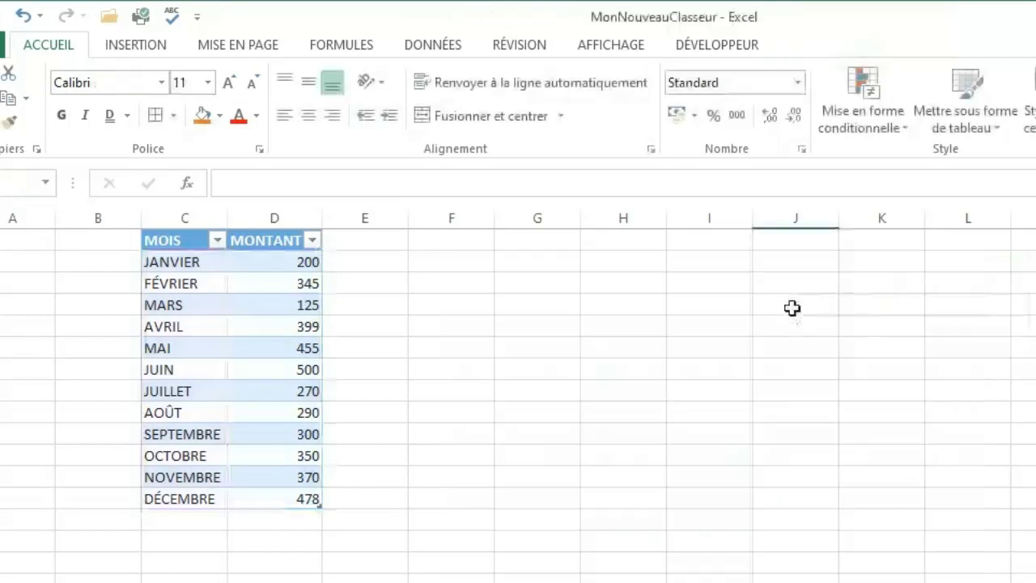
left_click(1014, 425)
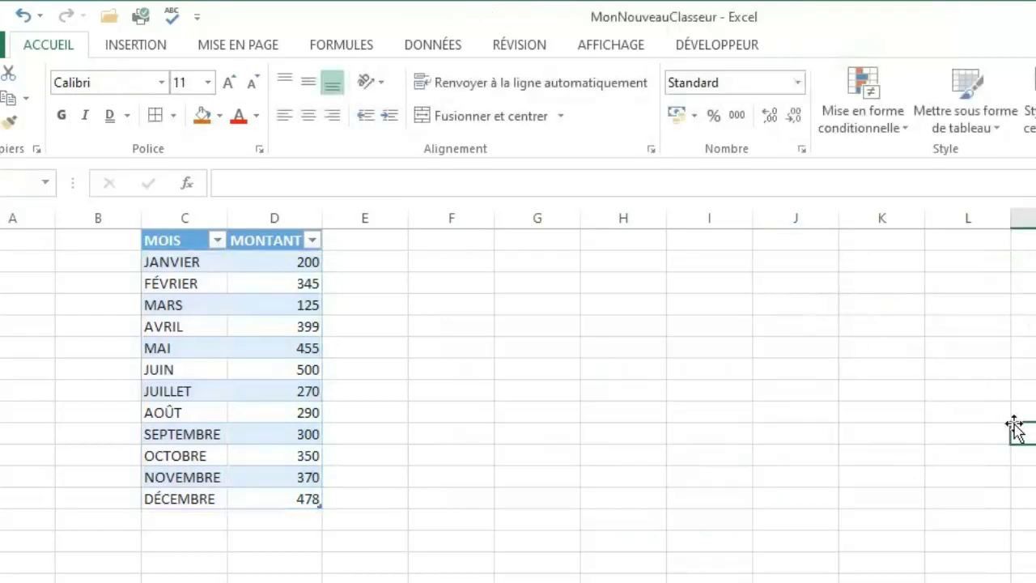
left_click(569, 342)
left_click(466, 457)
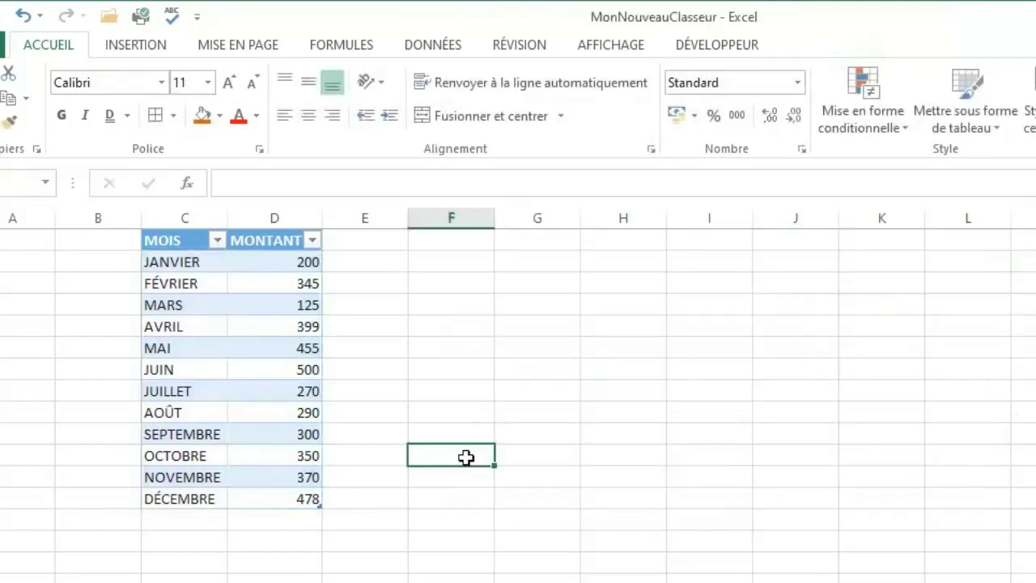
left_click(219, 305)
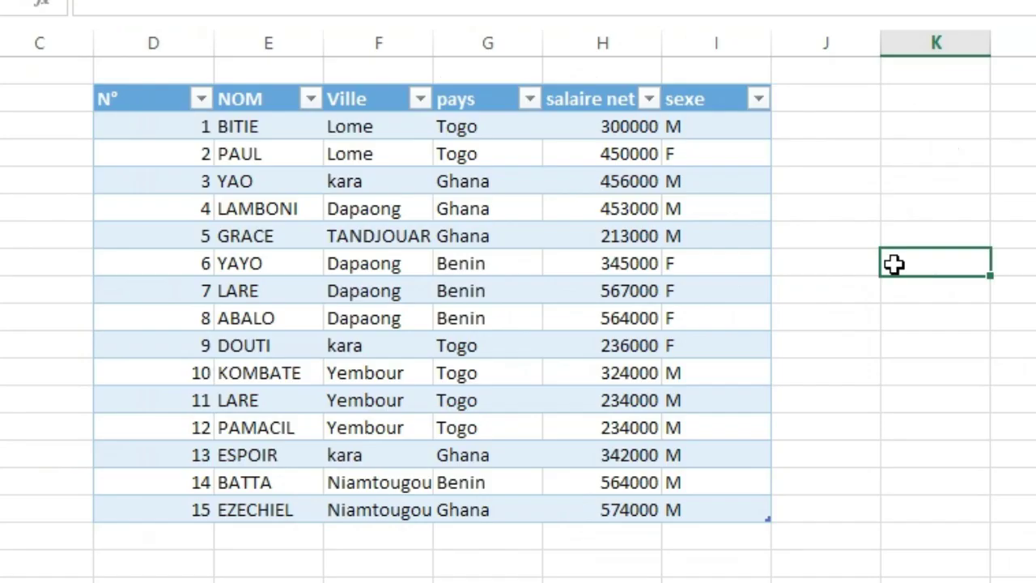
left_click(894, 371)
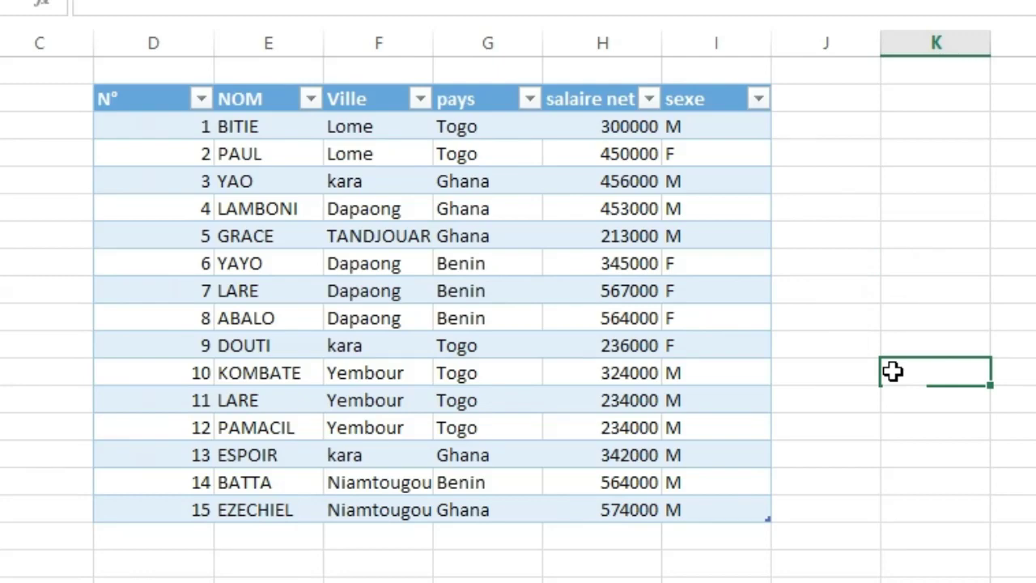
key("Right")
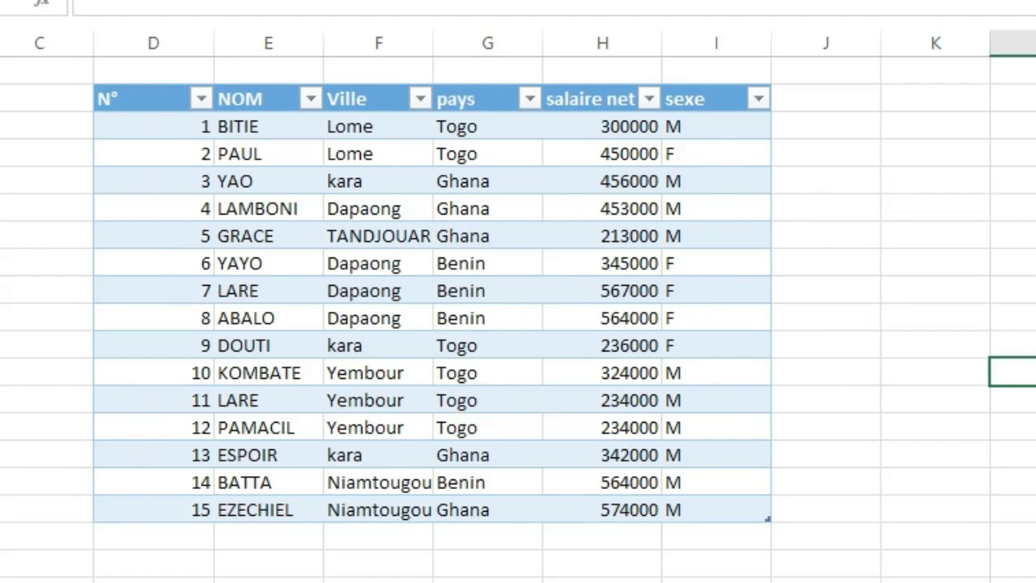
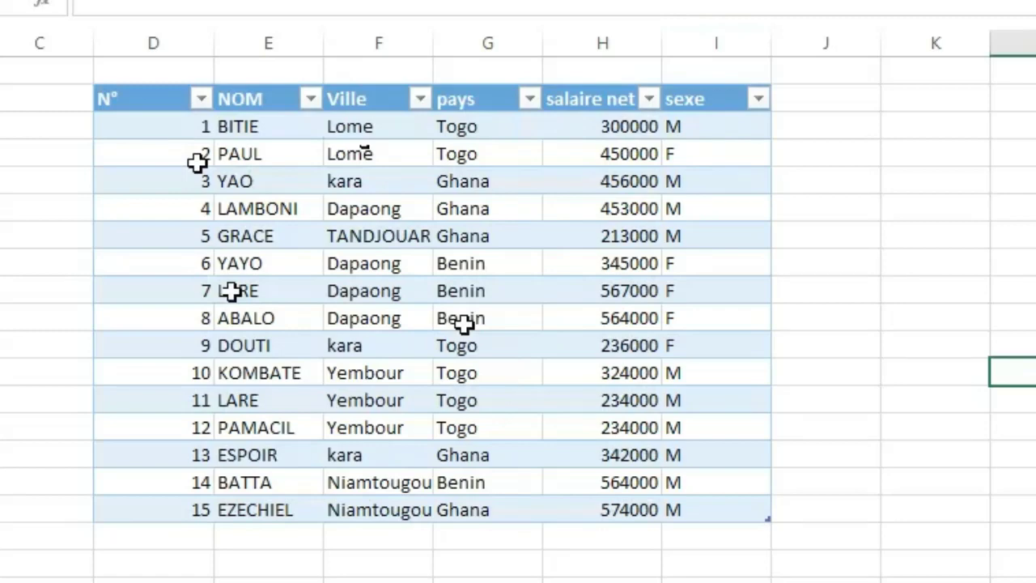
Create a pivot table from the whole Tableau4 table, placed on a new worksheet.
left_click(463, 324)
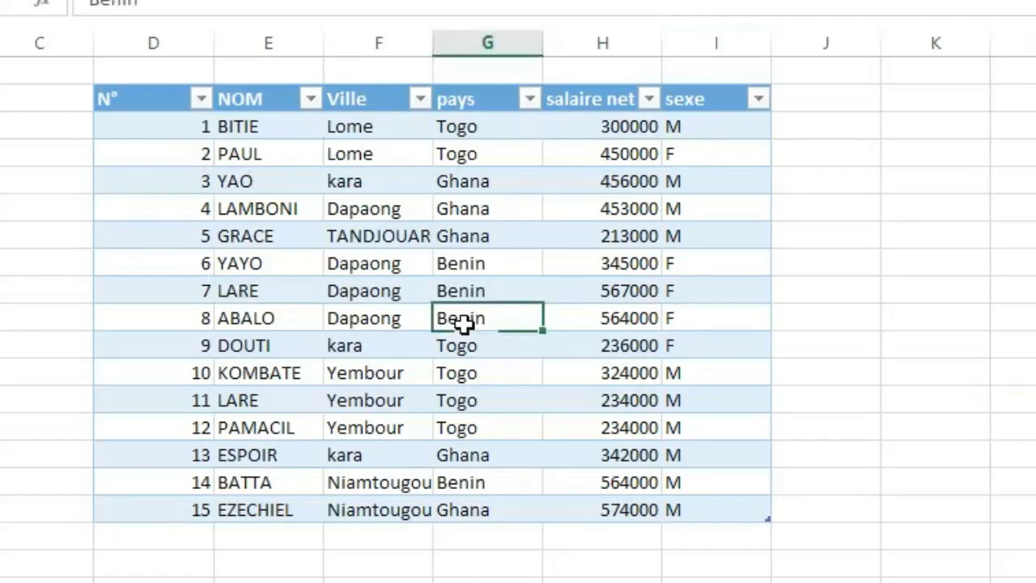
key("ctrl+a")
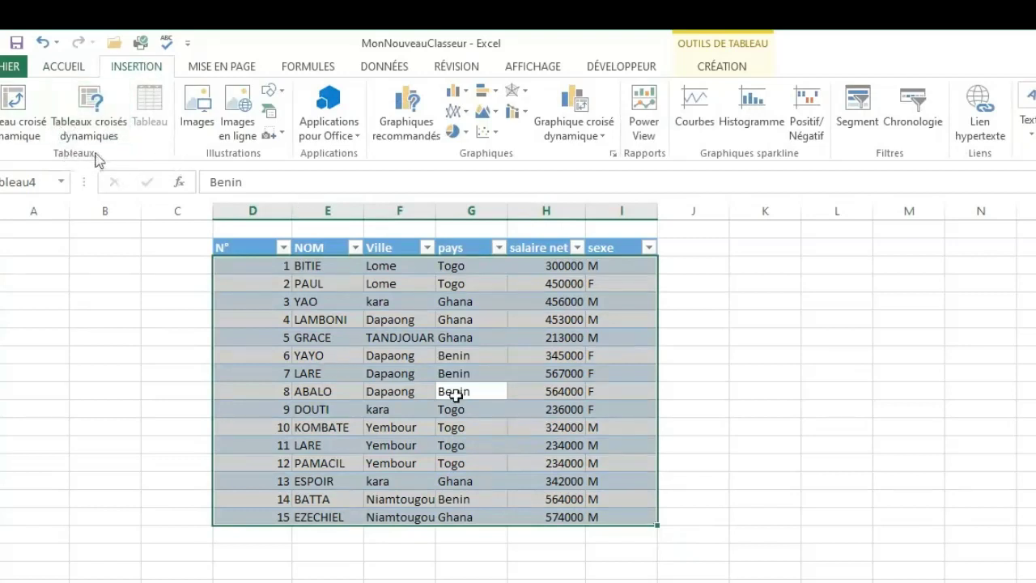
left_click(14, 111)
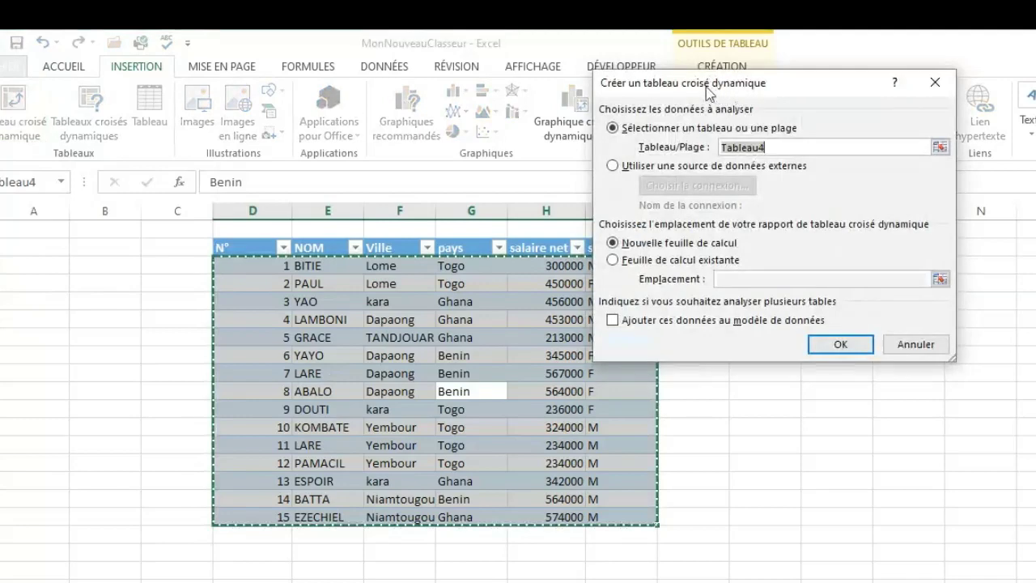
left_click_drag(706, 87, 788, 248)
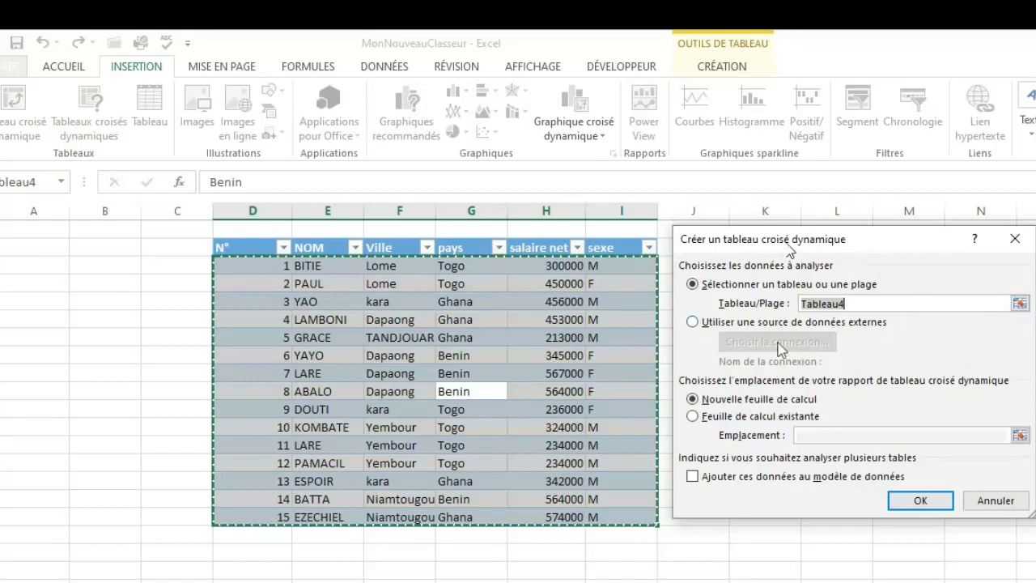
left_click(694, 416)
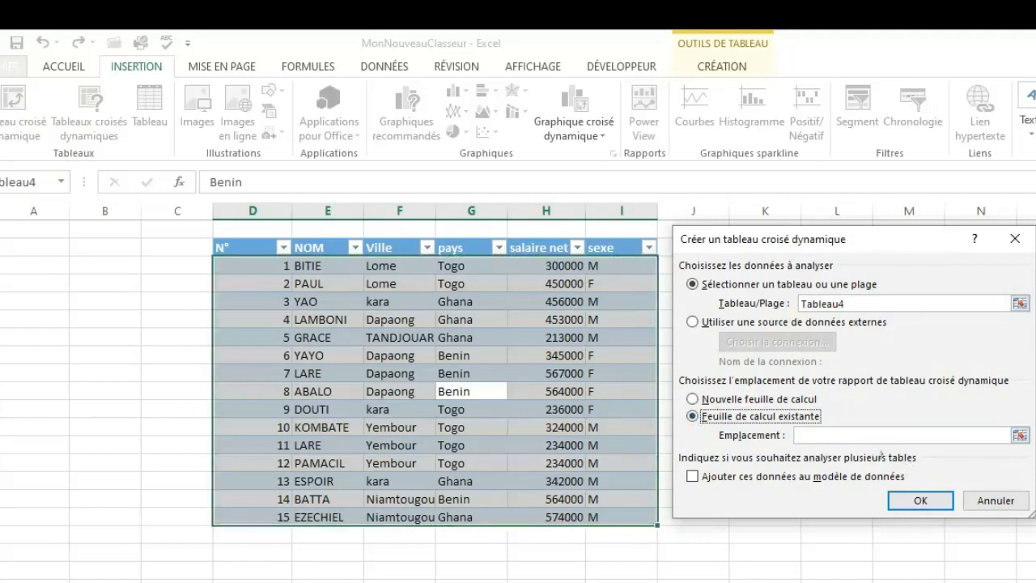
left_click(694, 399)
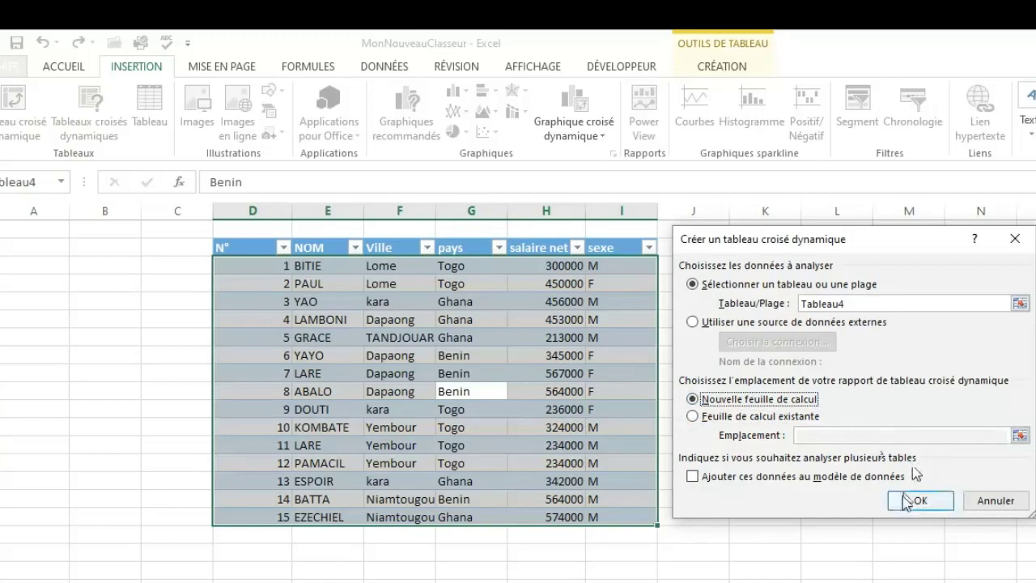
left_click(904, 498)
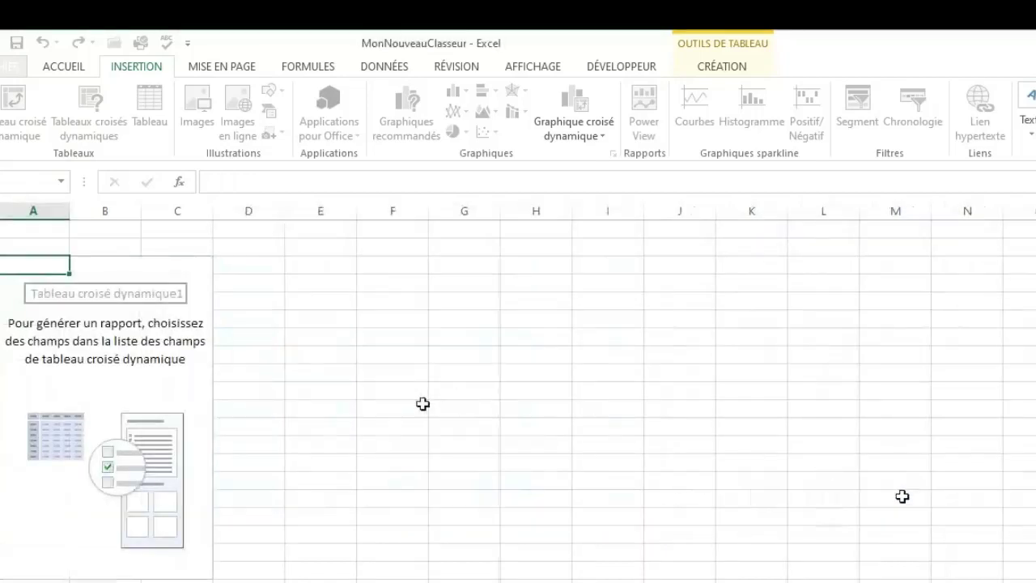
Reselect the empty pivot table, then move and enlarge its field list so the fields and layout areas are accessible.
left_click(280, 344)
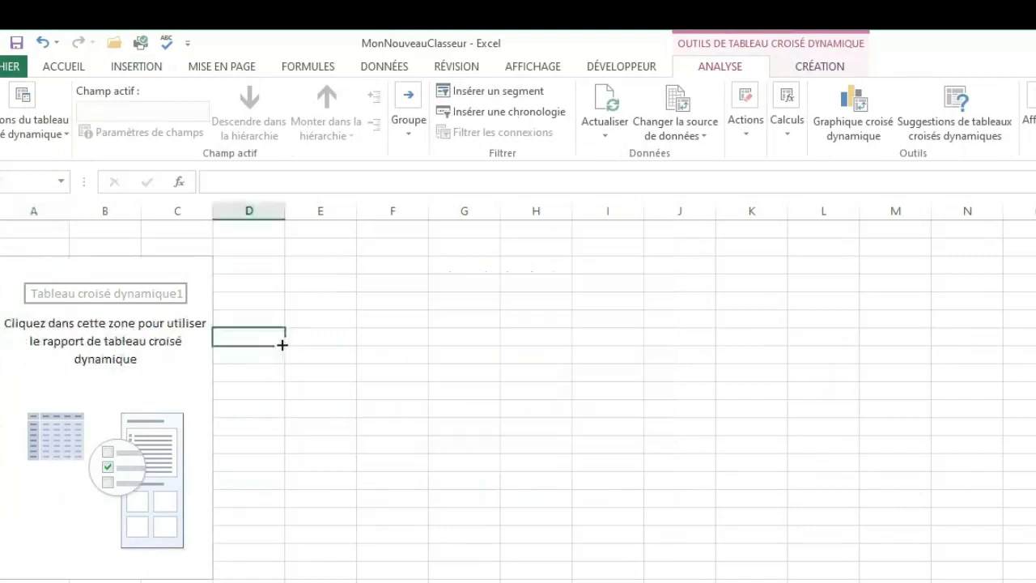
left_click(112, 370)
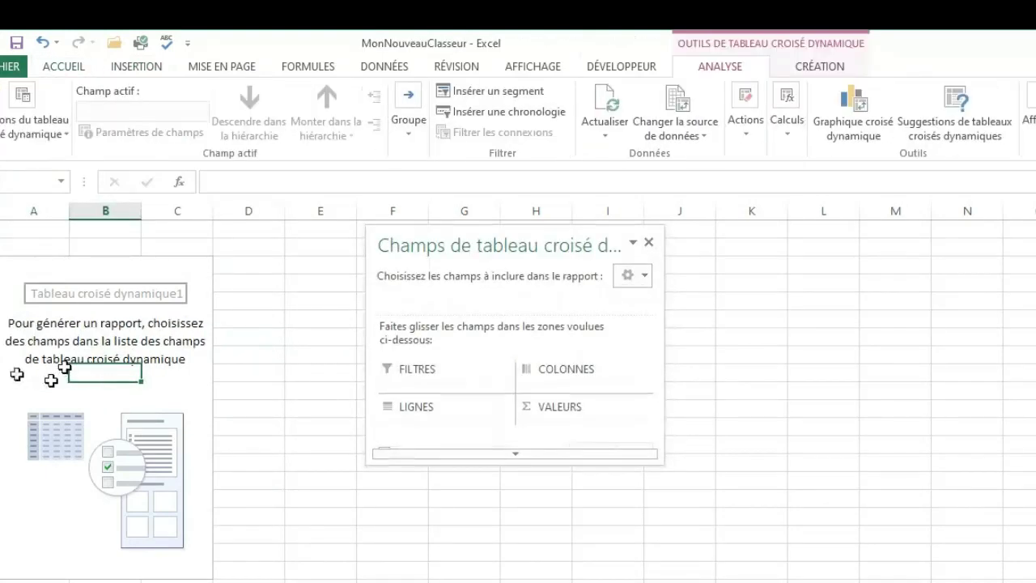
left_click_drag(473, 455, 479, 582)
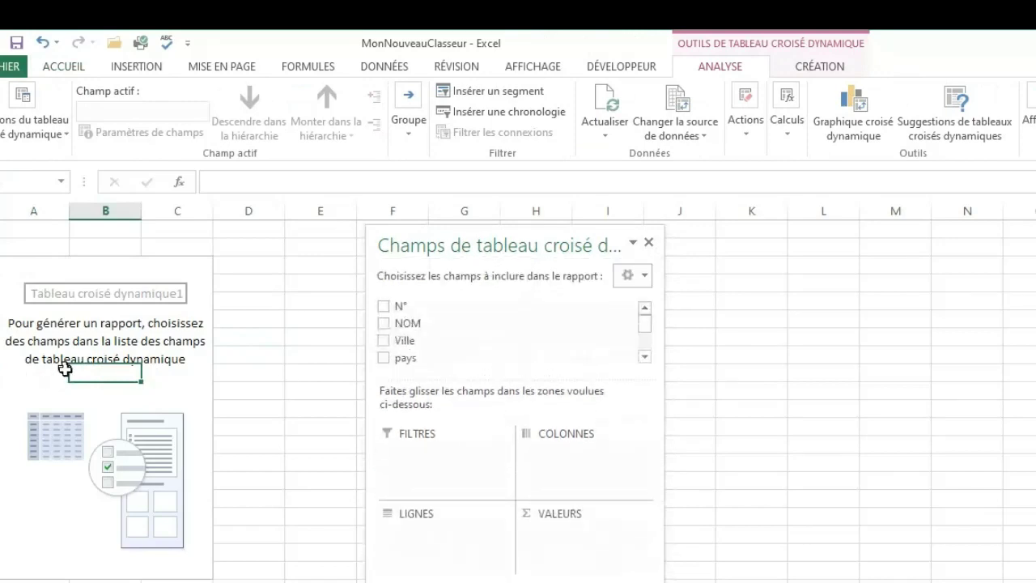
left_click_drag(565, 238, 764, 167)
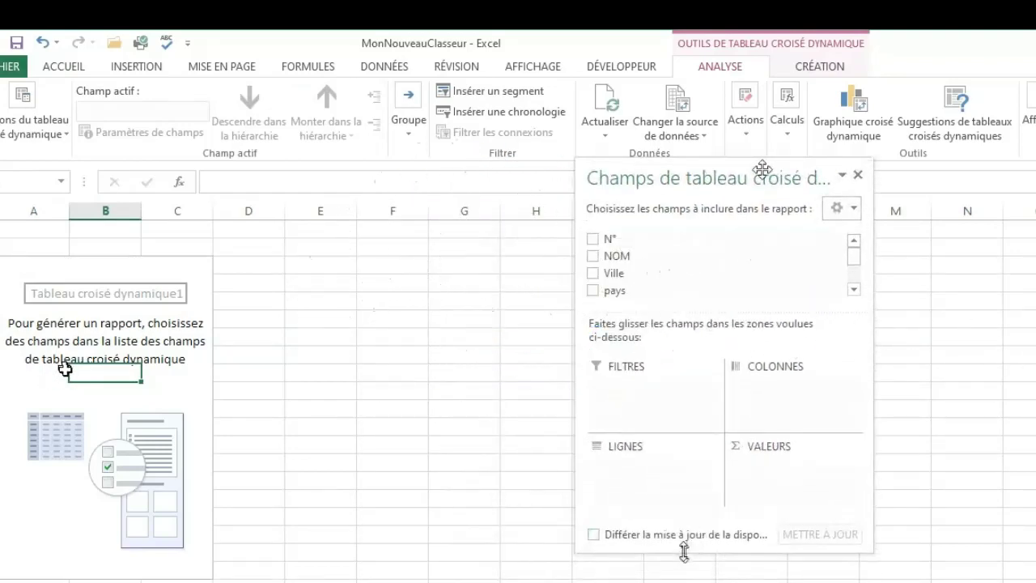
left_click_drag(684, 553, 684, 582)
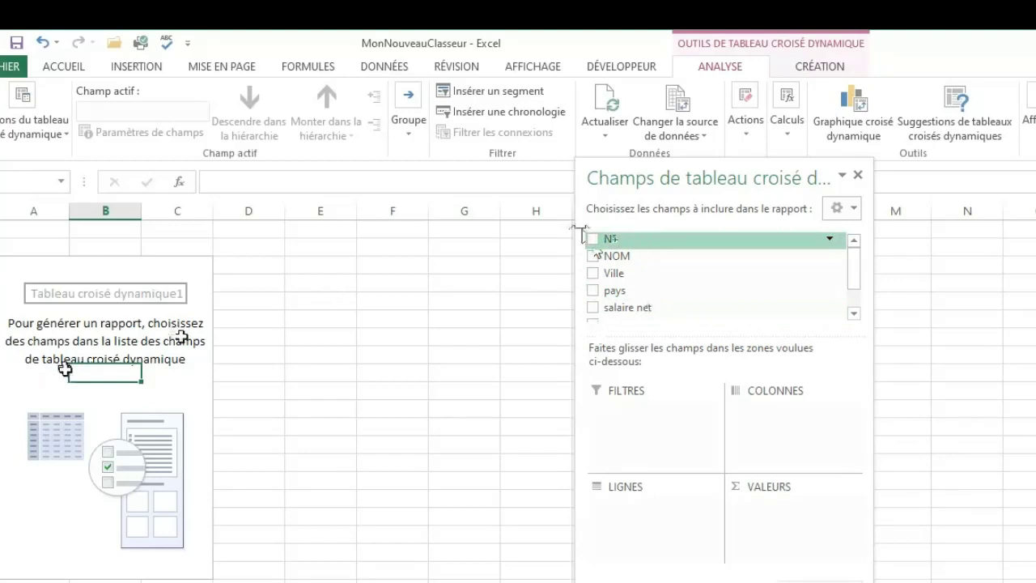
Lay out the pivot table with N° as filter, Ville above NOM as rows, and NOM as the counted value.
left_click_drag(611, 238, 618, 415)
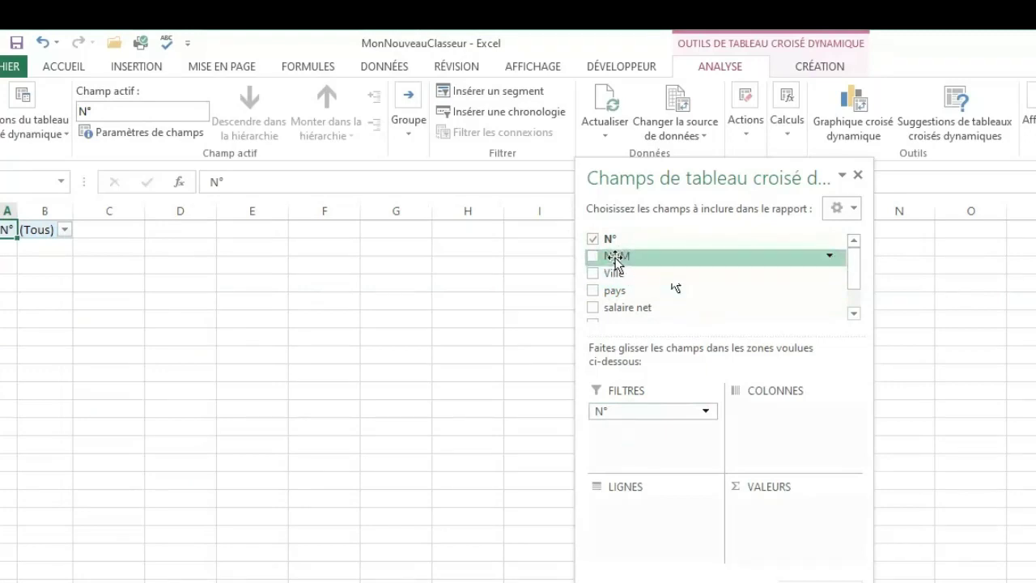
left_click_drag(617, 261, 625, 501)
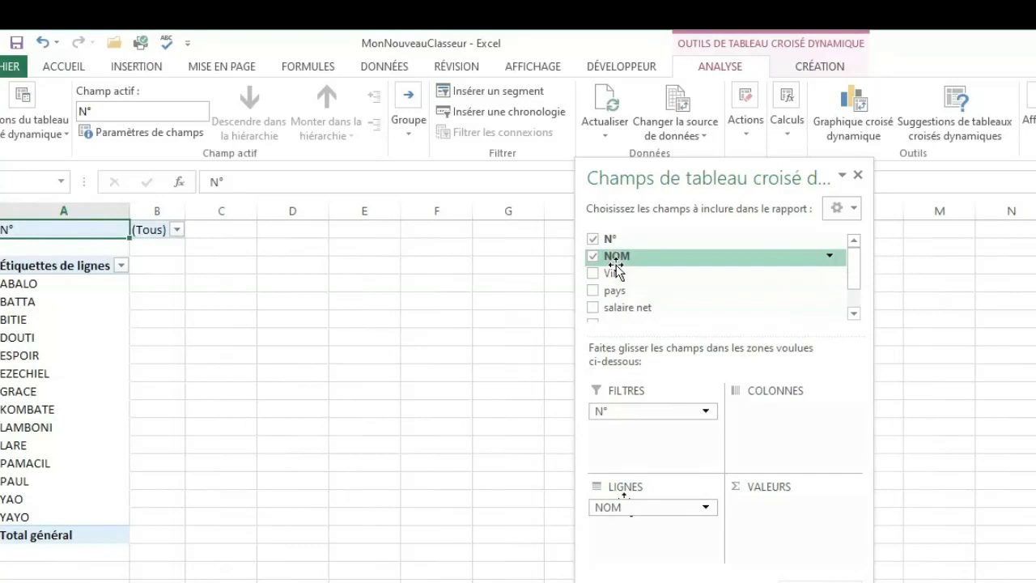
left_click_drag(616, 270, 767, 504)
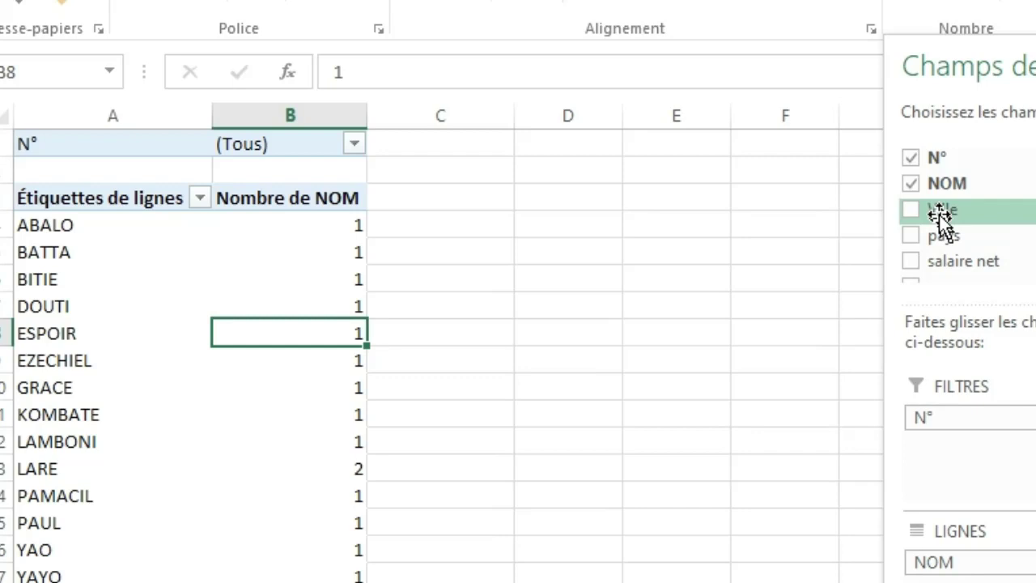
left_click_drag(939, 212, 960, 557)
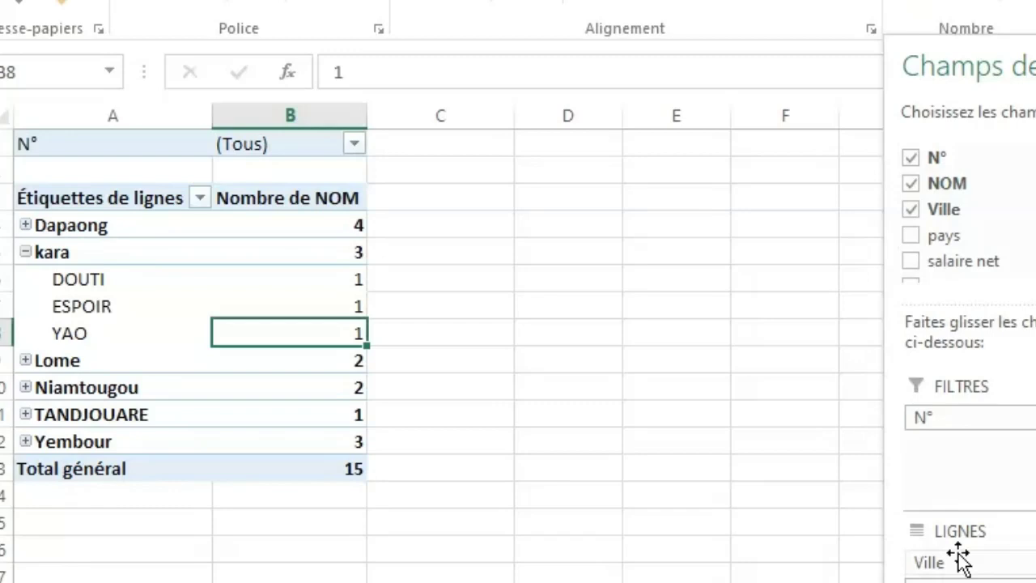
left_click_drag(961, 557, 513, 363)
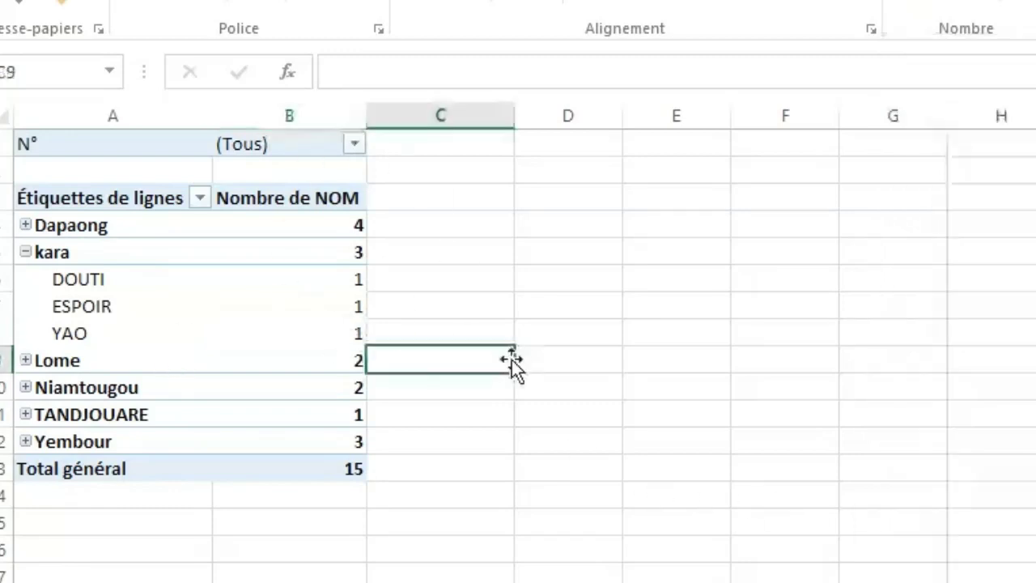
Expand and collapse the Dapaong, kara, Lome and Niamtougou groups to examine the names and counts per city.
left_click(18, 239)
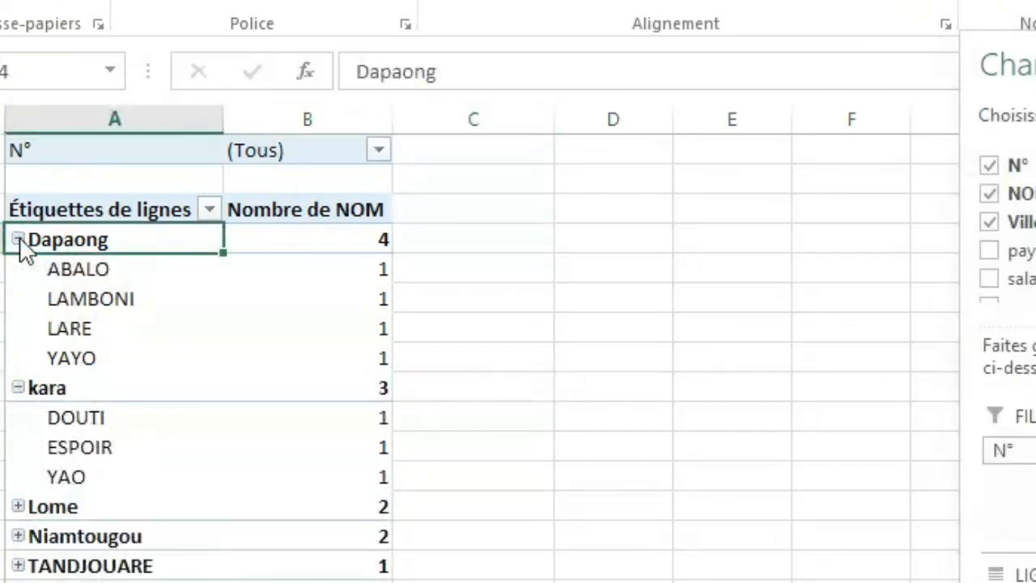
left_click(18, 239)
left_click(17, 268)
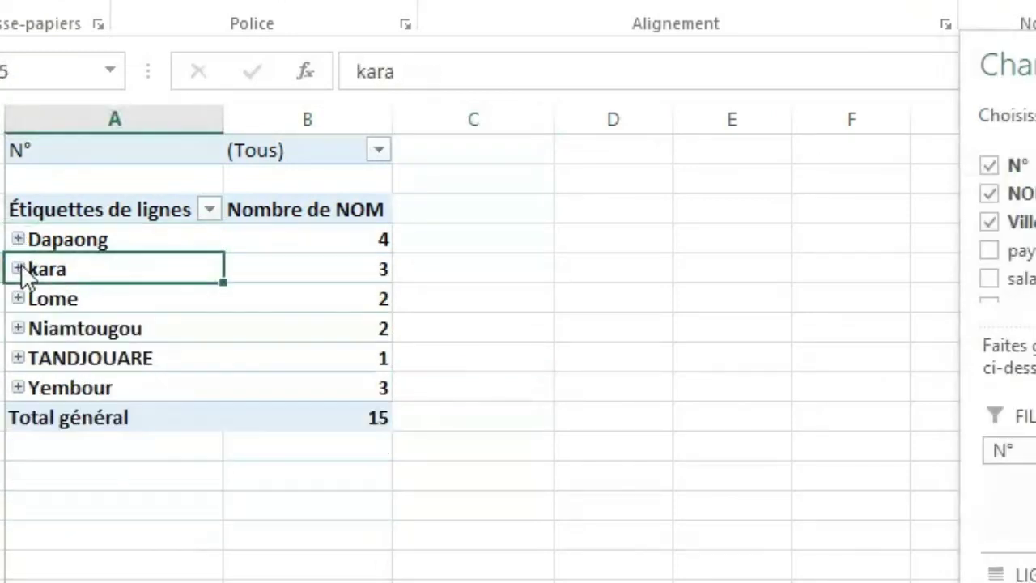
left_click(18, 296)
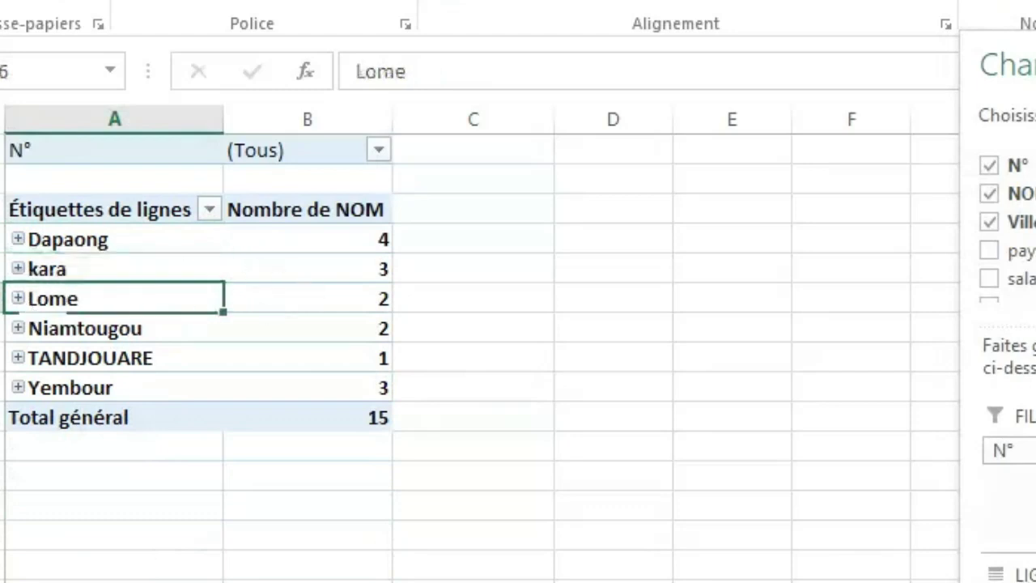
left_click(17, 299)
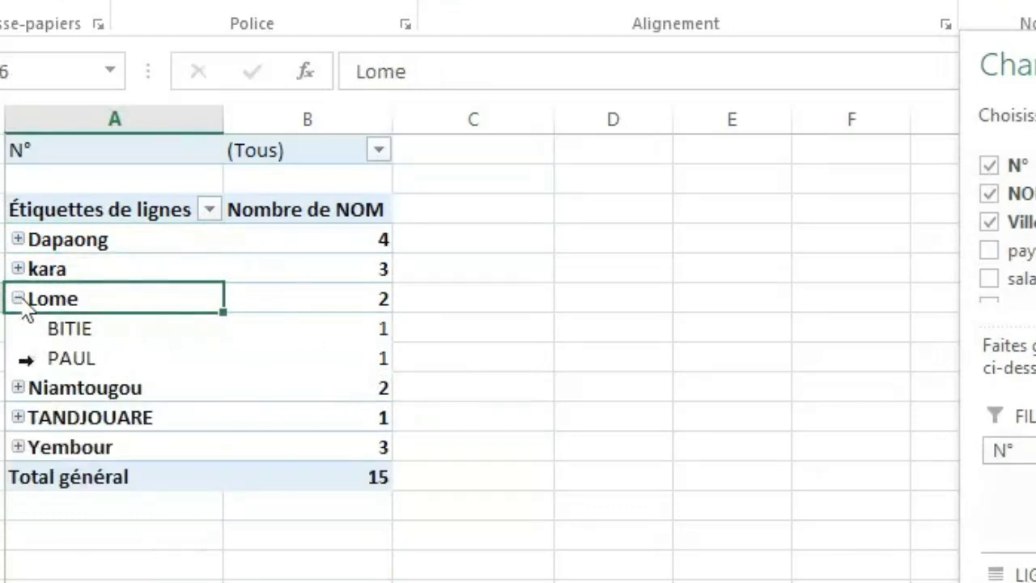
left_click(18, 388)
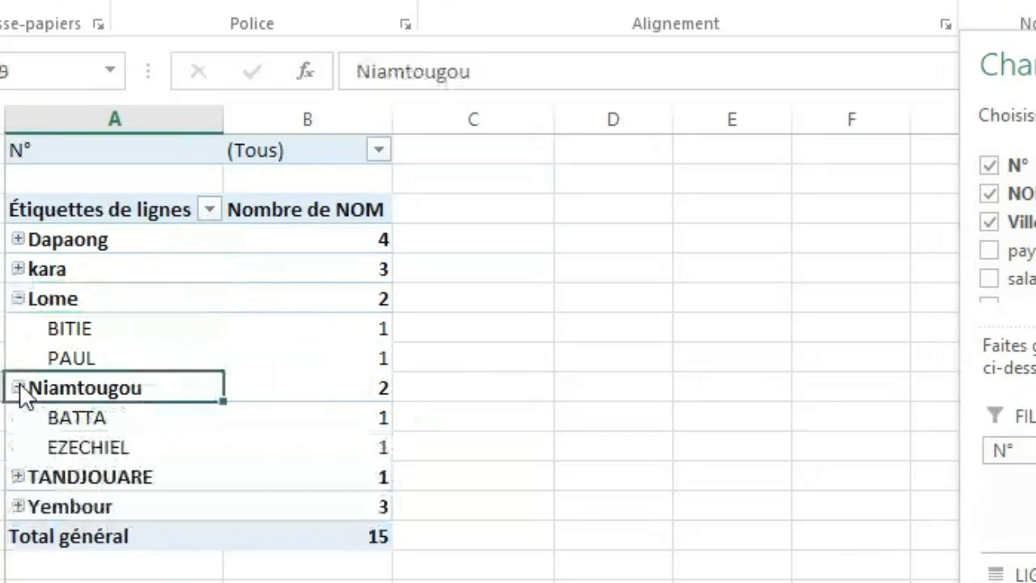
left_click(17, 387)
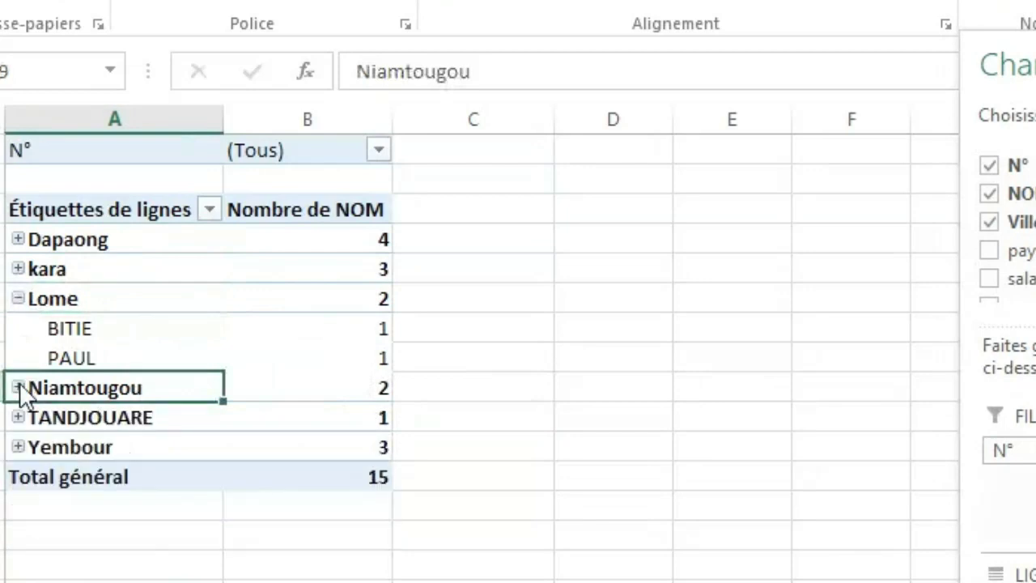
left_click(18, 298)
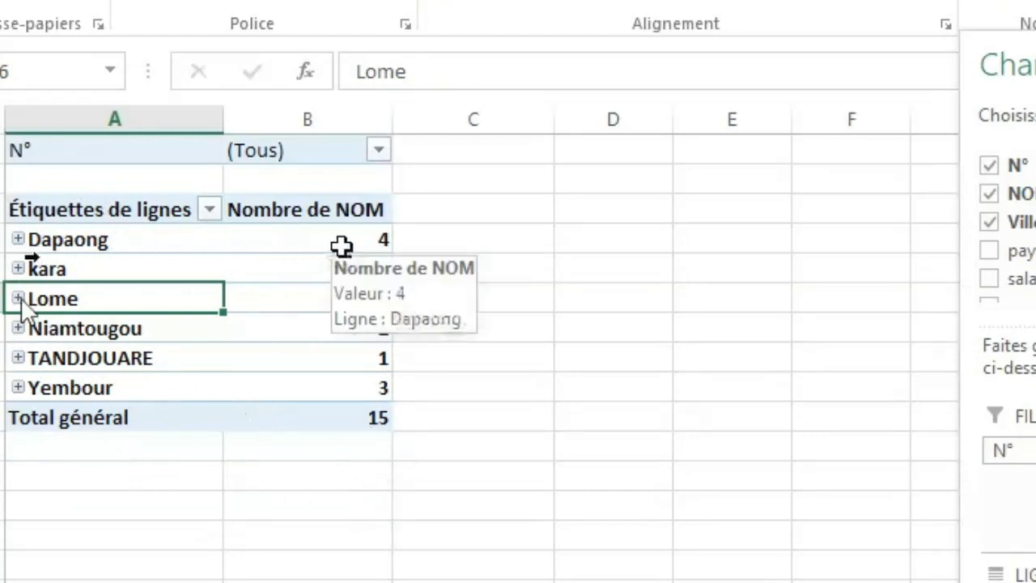
left_click(341, 246)
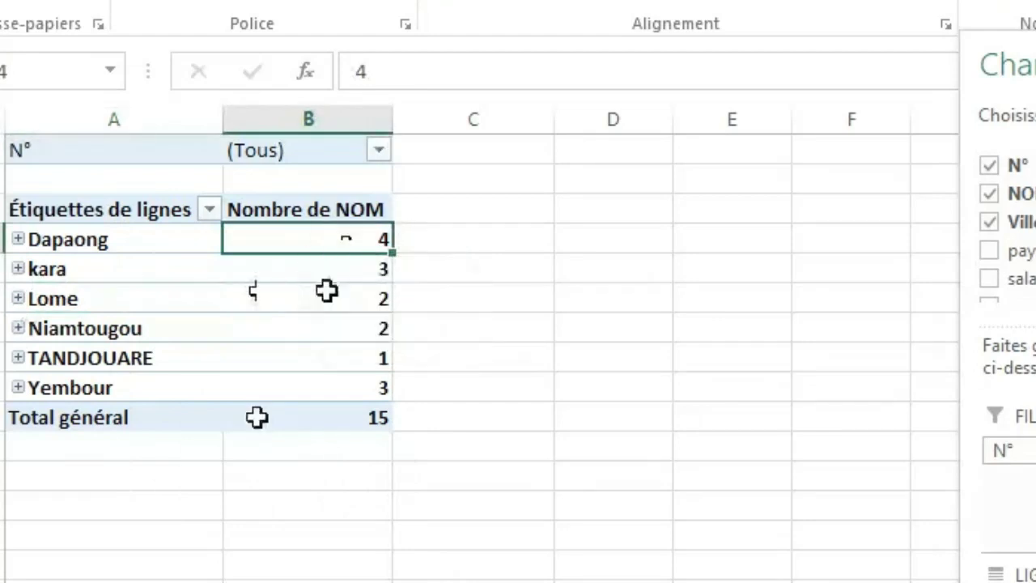
mouse_move(362, 337)
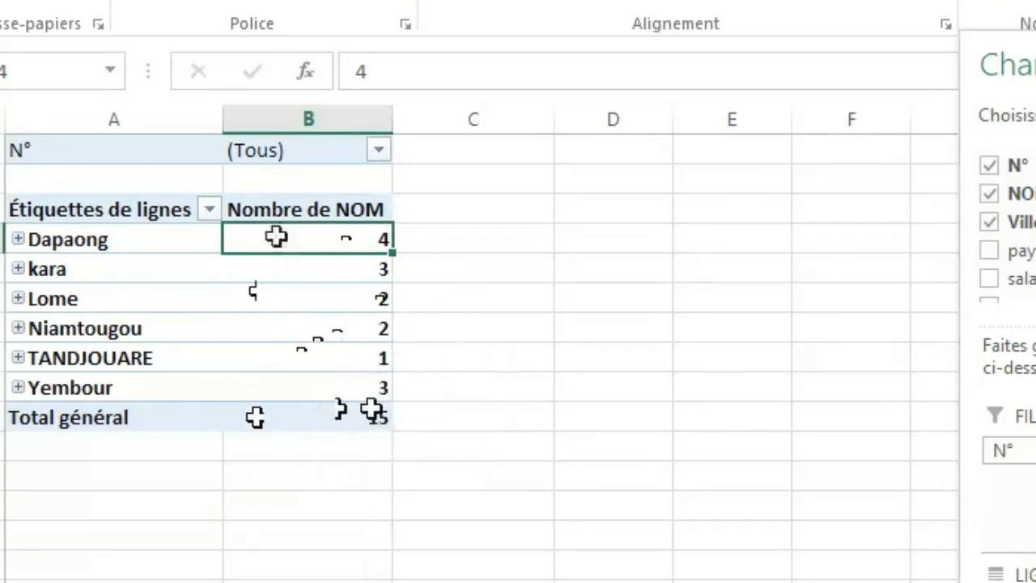
Filter the pivot table to N° 1 only, then expand the Lome group to inspect its entry and collapse it again.
left_click(381, 151)
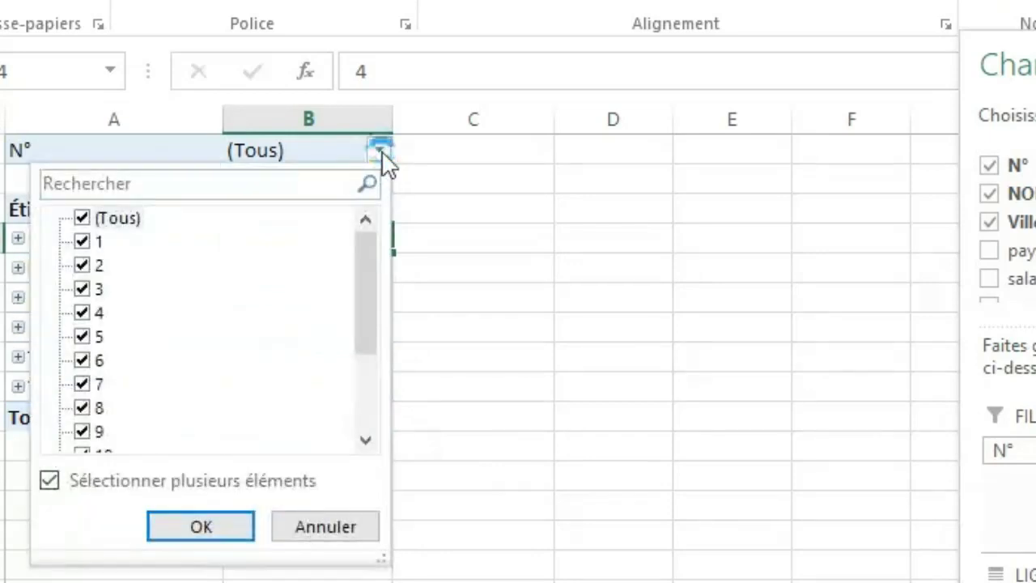
left_click(94, 225)
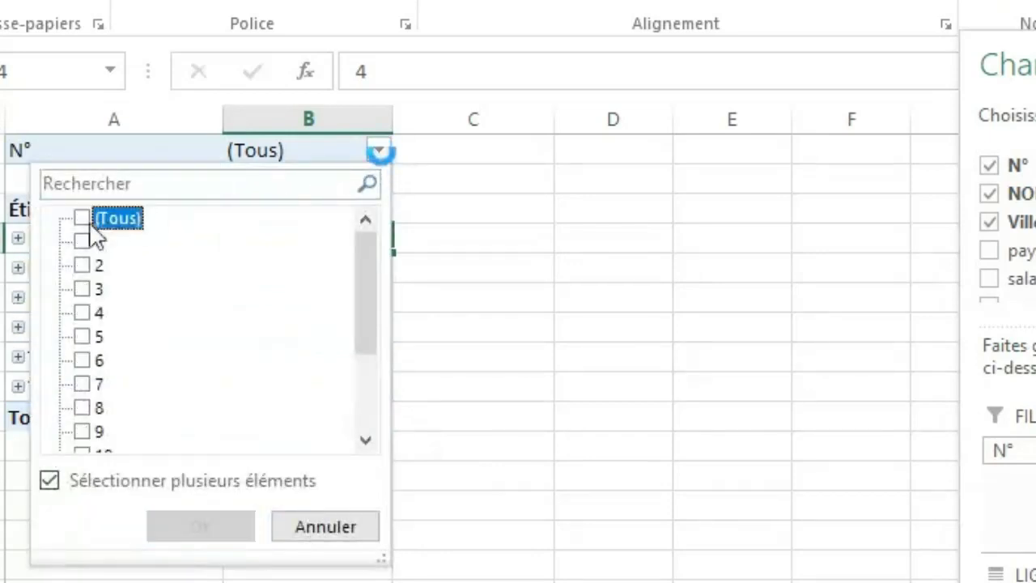
left_click(91, 226)
left_click(90, 226)
left_click(84, 241)
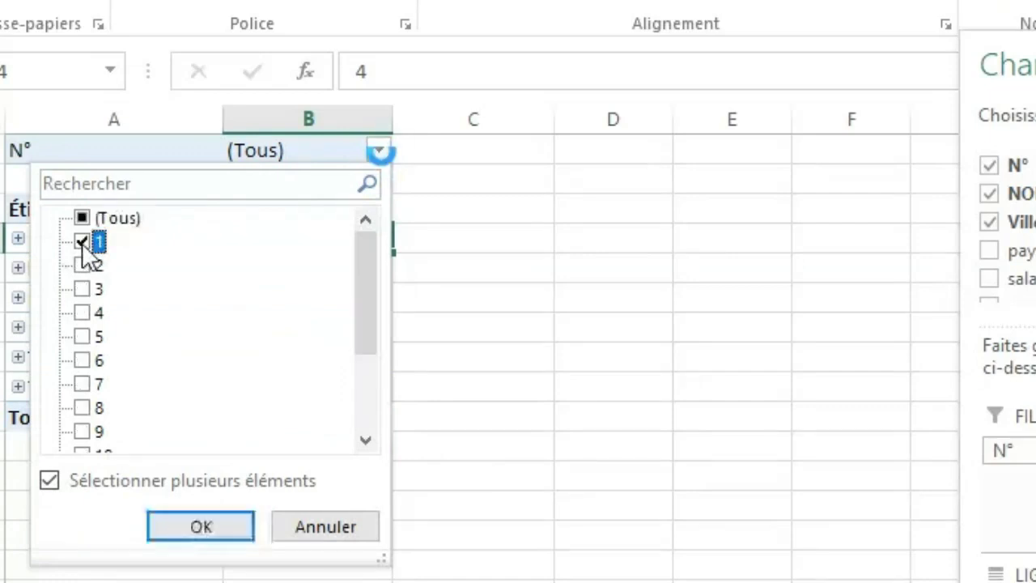
left_click(186, 525)
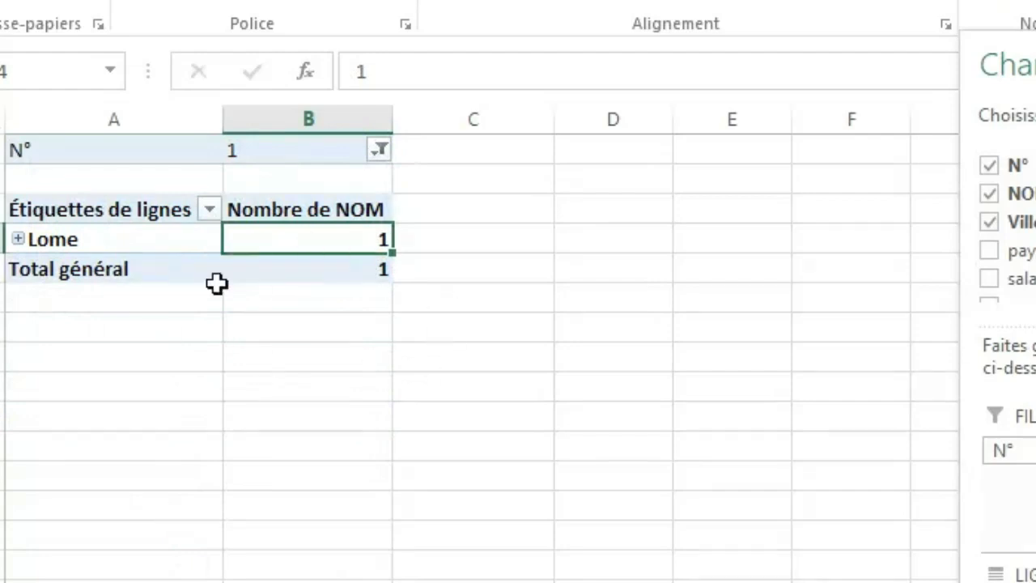
left_click(18, 239)
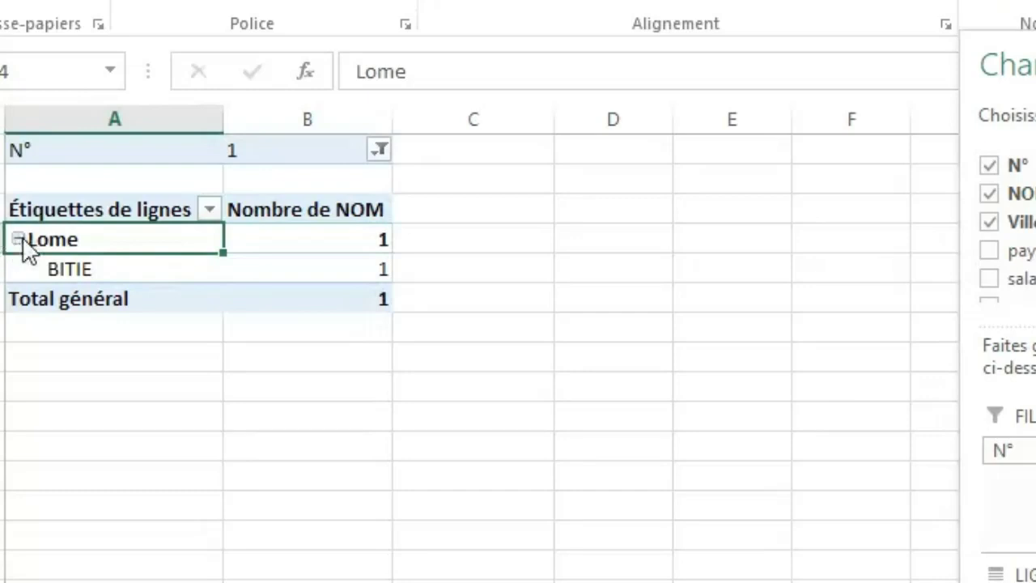
left_click(18, 239)
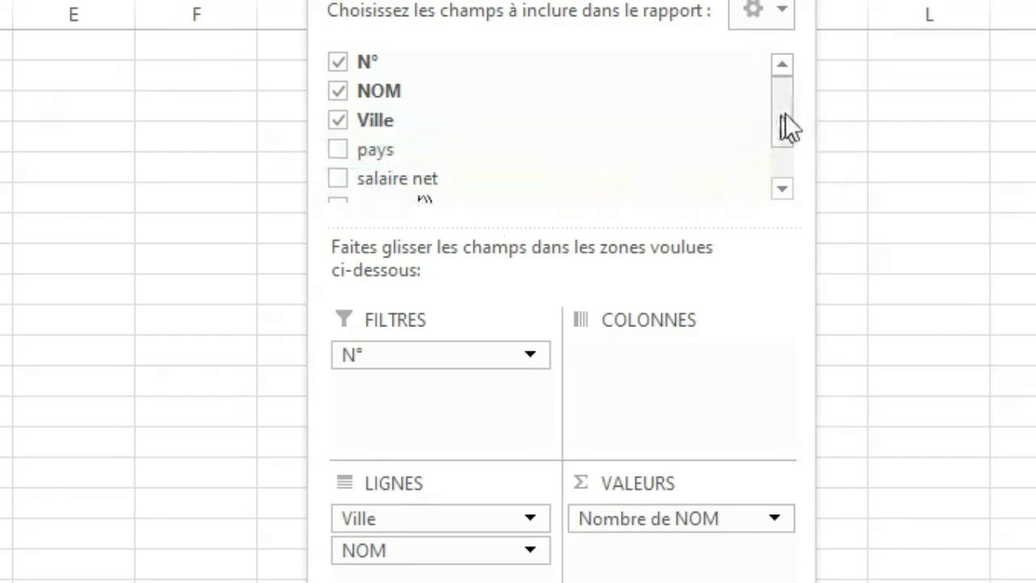
Add the sexe field to the pivot table's rows, above Ville and NOM.
left_click_drag(789, 129, 787, 154)
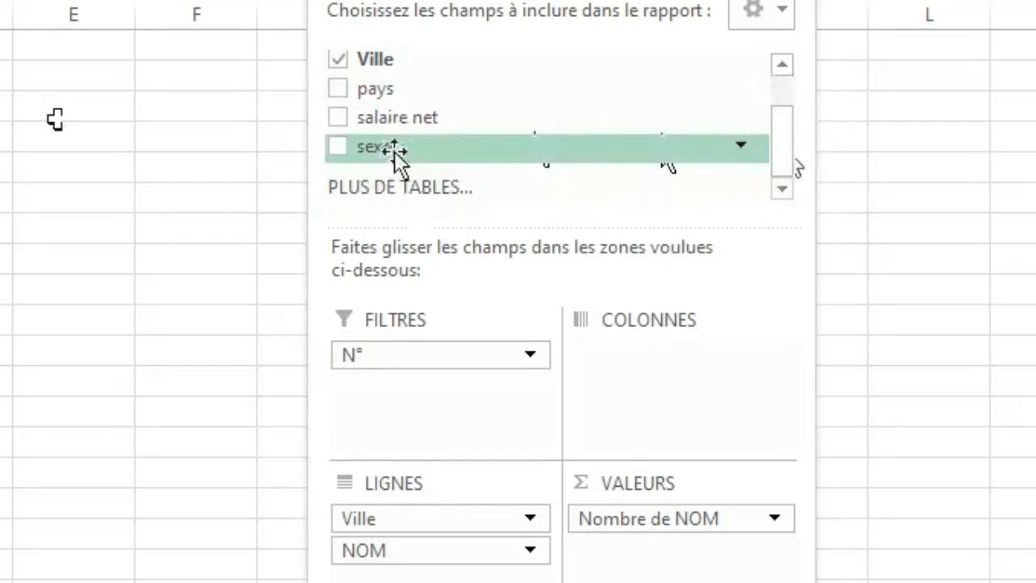
left_click_drag(394, 151, 352, 499)
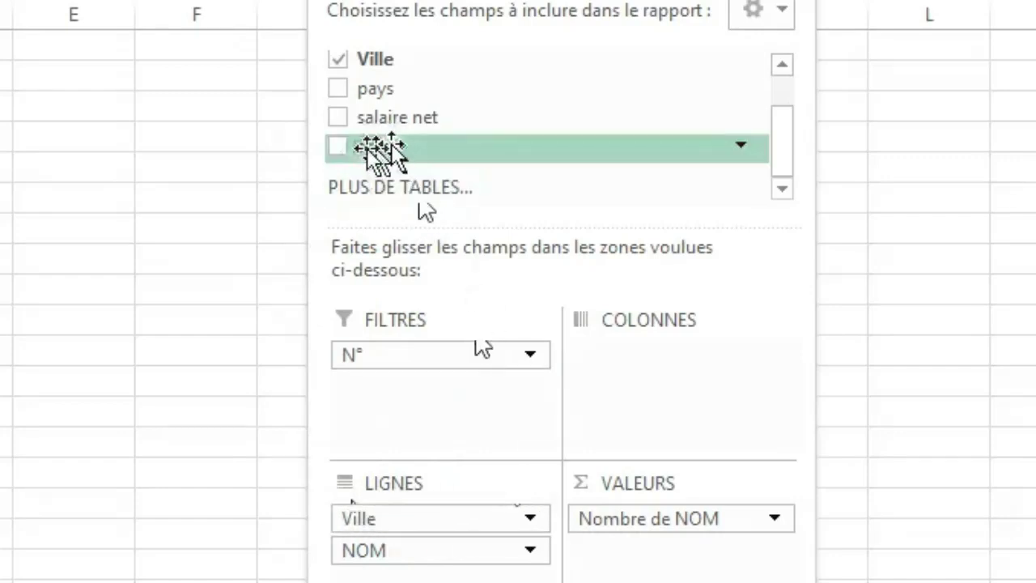
left_click_drag(379, 148, 351, 508)
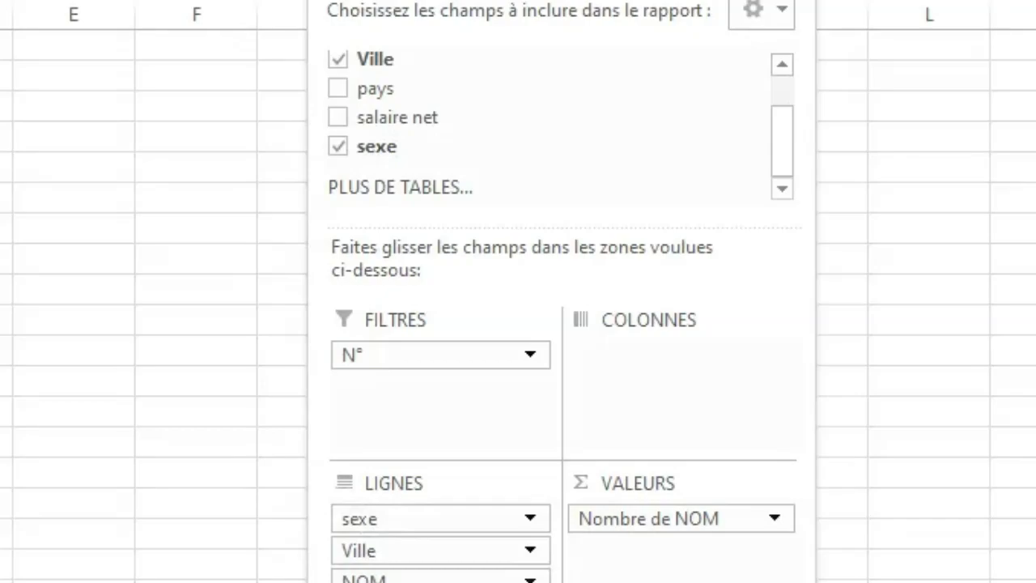
Expand and collapse the F and M groups of the pivot table to preview their cities.
left_click(539, 294)
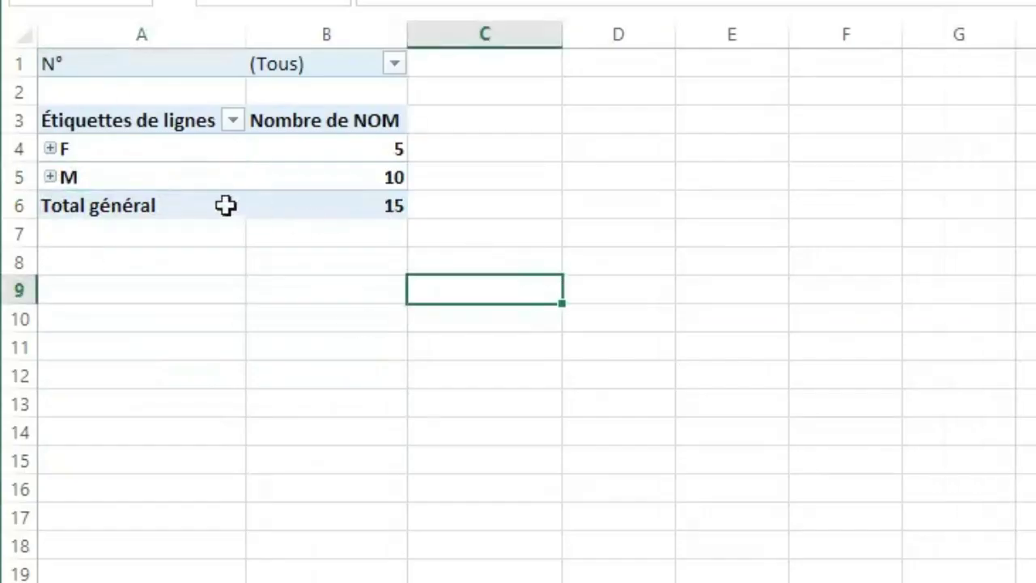
left_click(50, 149)
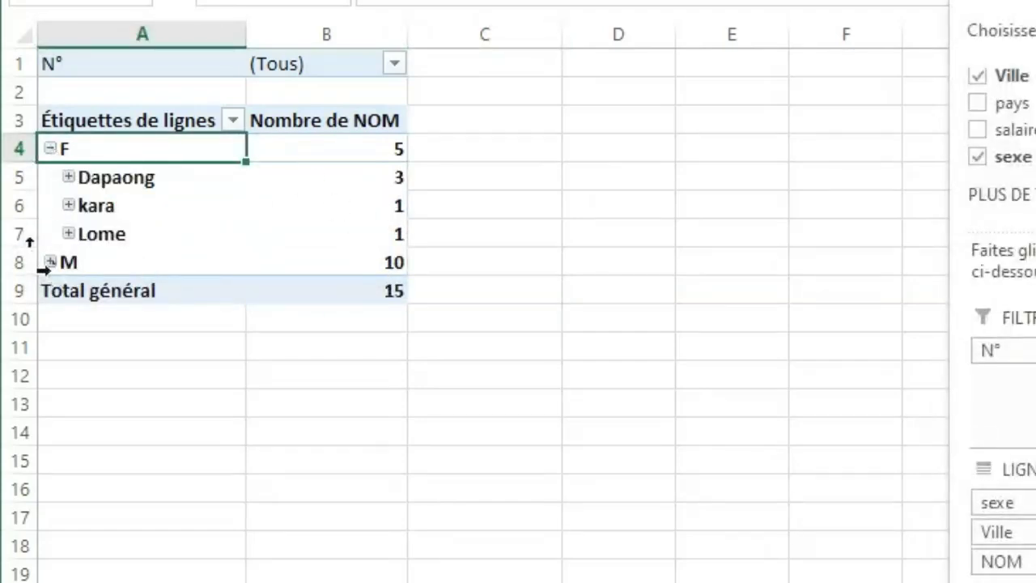
left_click(50, 263)
left_click(50, 262)
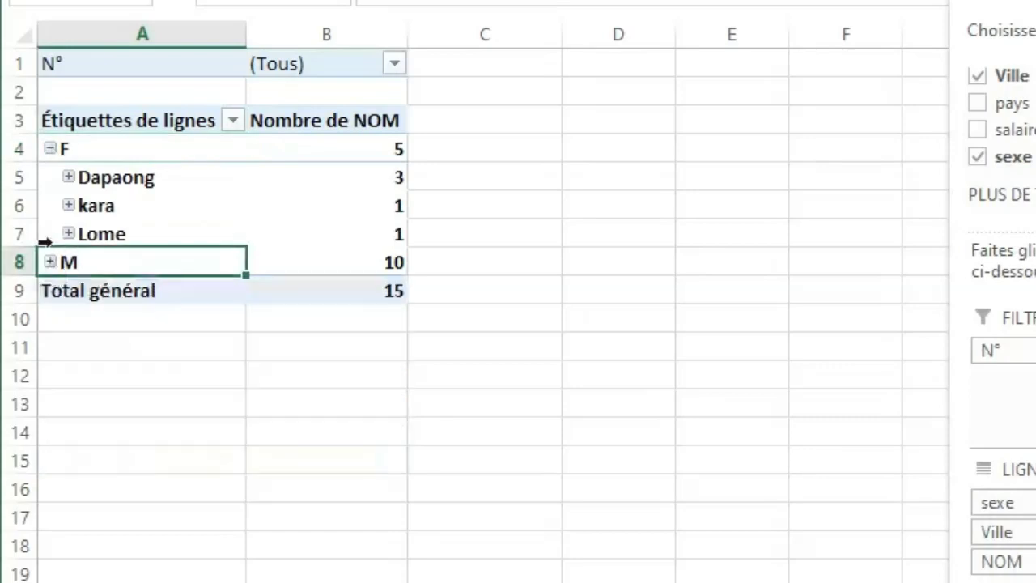
left_click(51, 148)
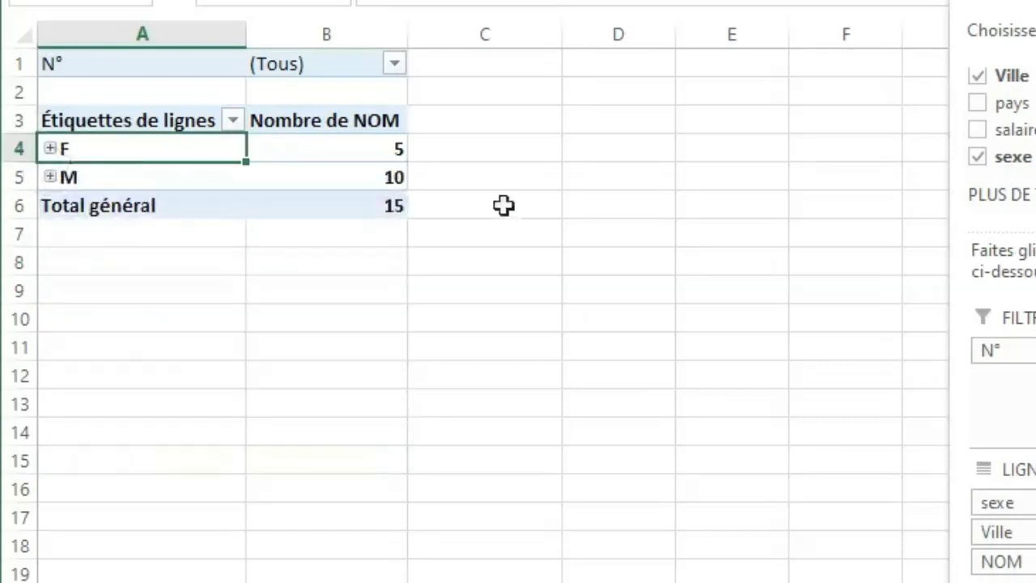
left_click(554, 289)
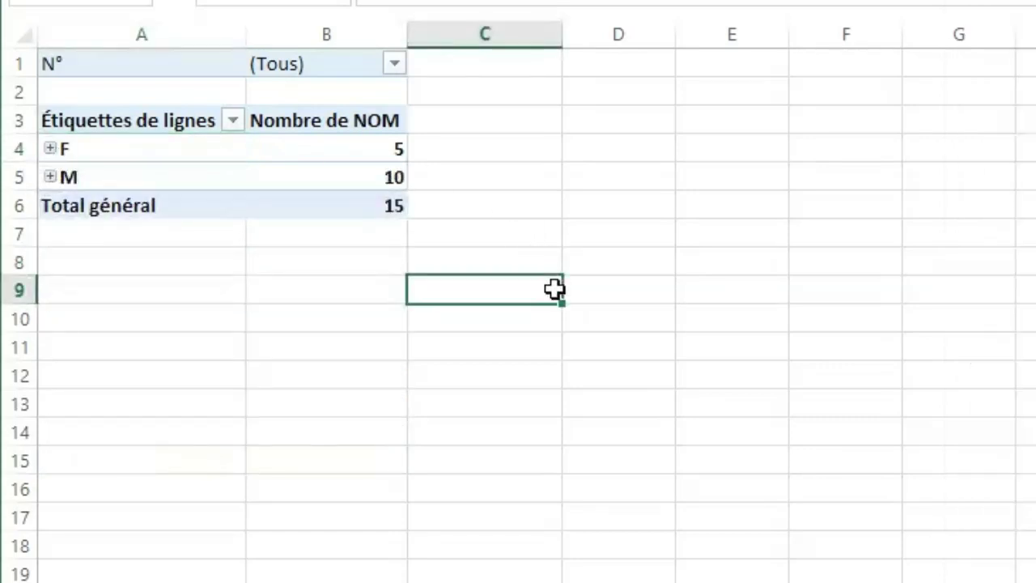
Expand both the F and M groups to compare the number of names per city for each sex.
left_click(52, 153)
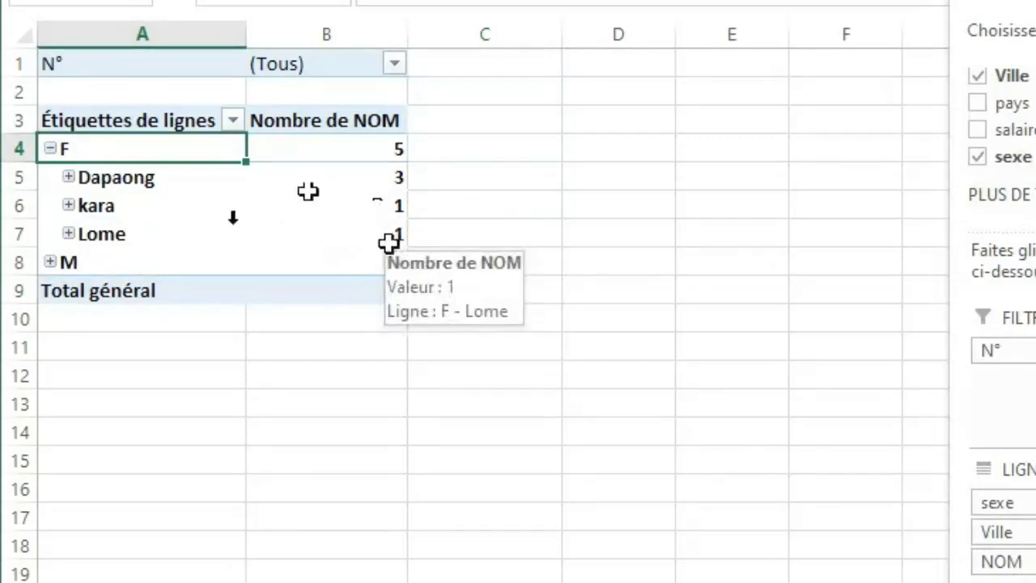
left_click(50, 263)
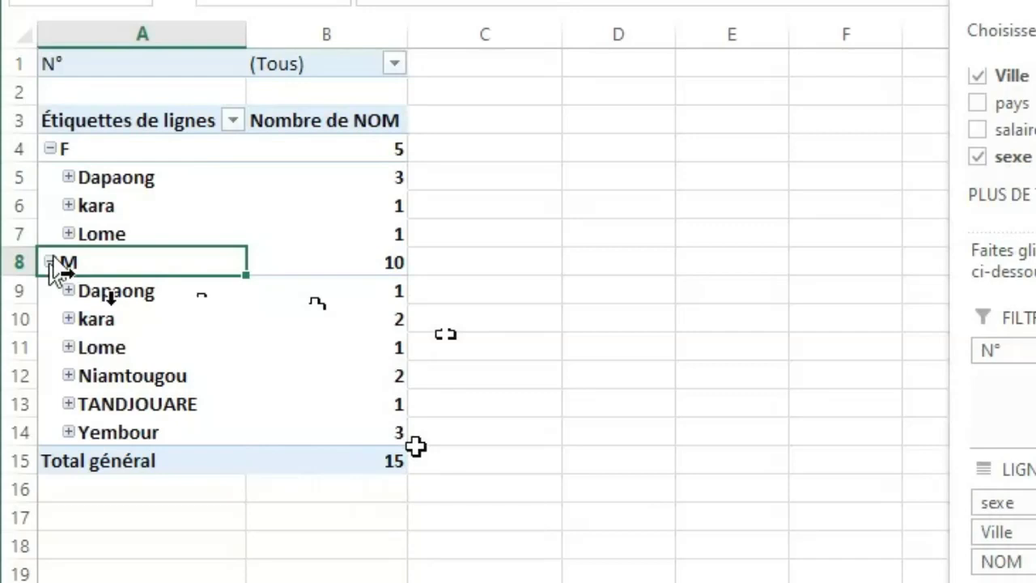
left_click(752, 319)
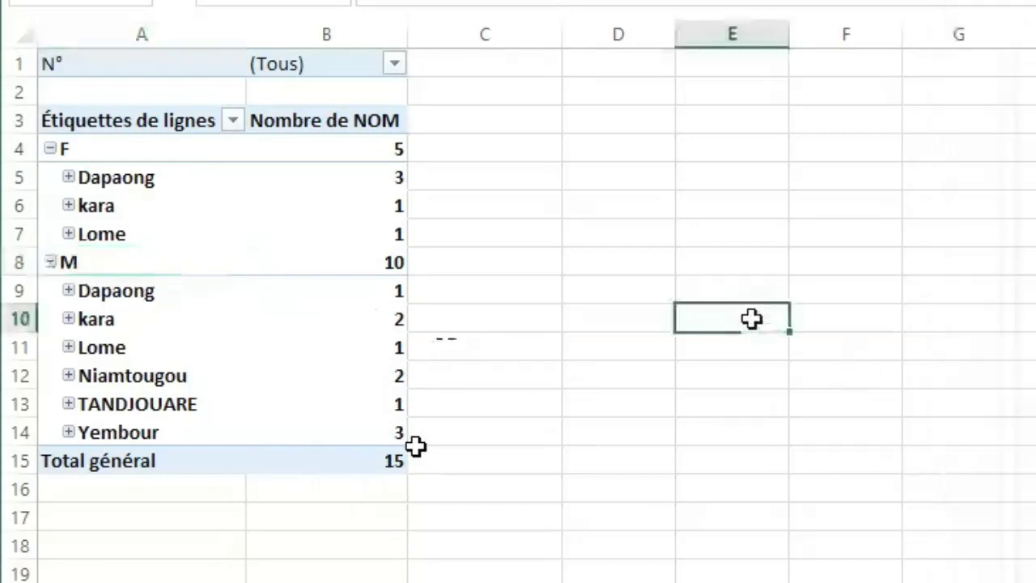
left_click(560, 254)
left_click(250, 227)
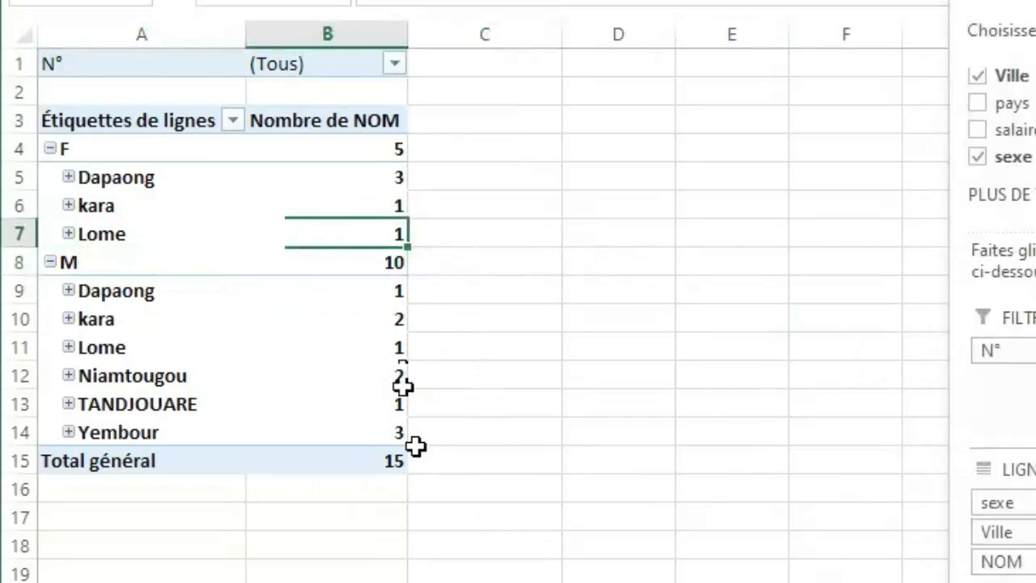
Switch to the sheet with the employee table and select all of the table's data rows.
key("ctrl+Page_Down")
left_click(885, 250)
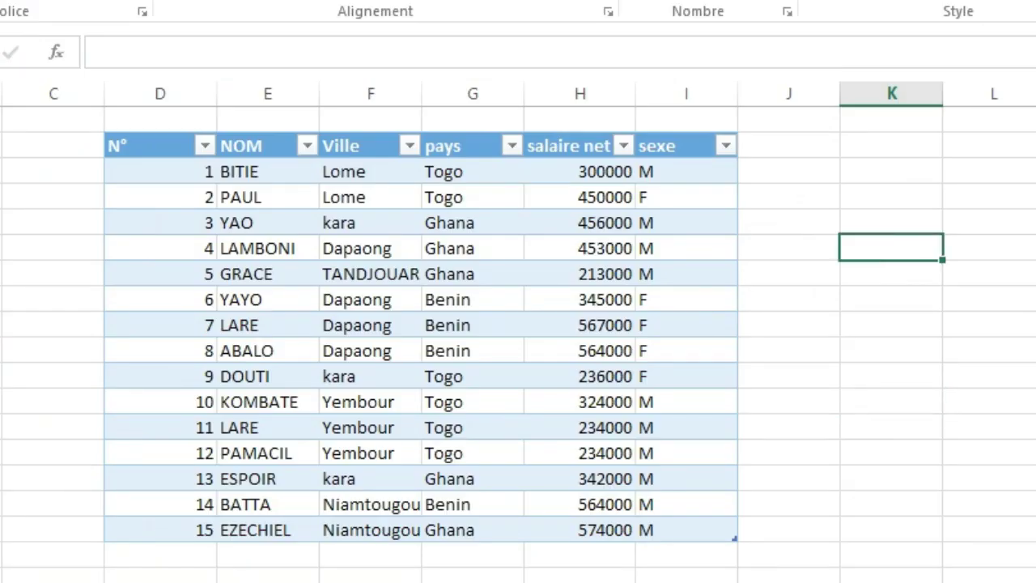
left_click(894, 328)
left_click(888, 429)
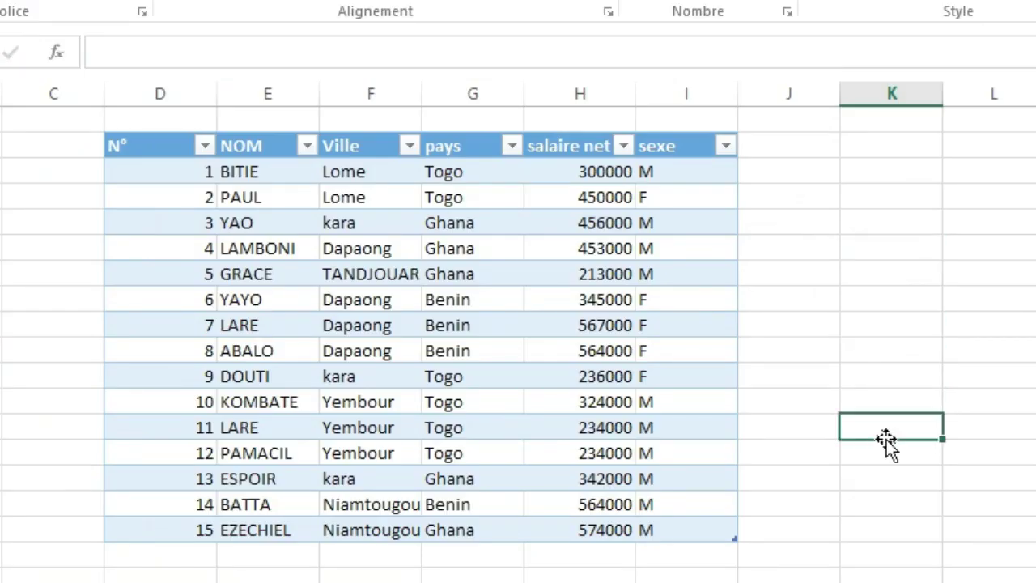
left_click(405, 343)
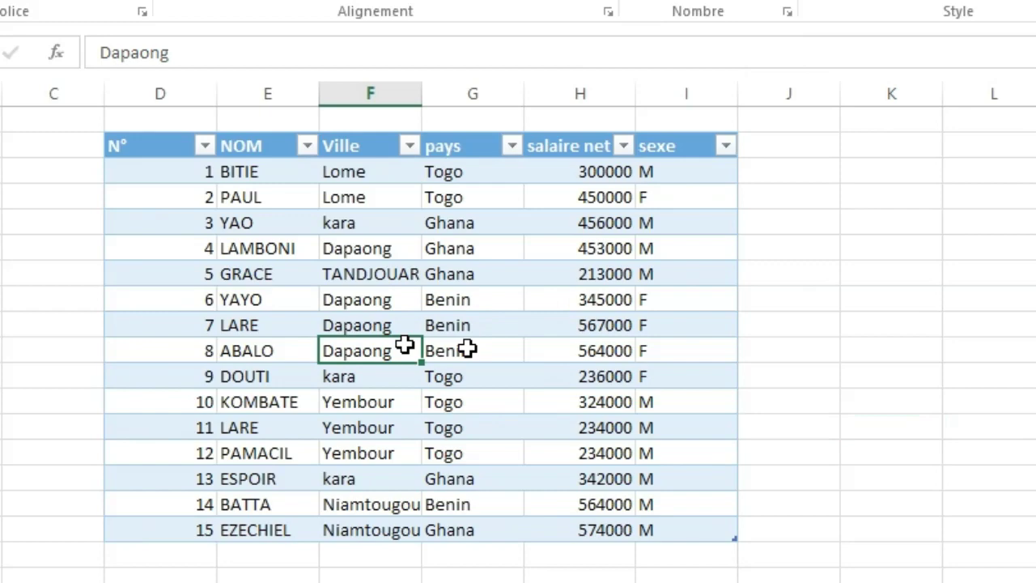
key("ctrl+a")
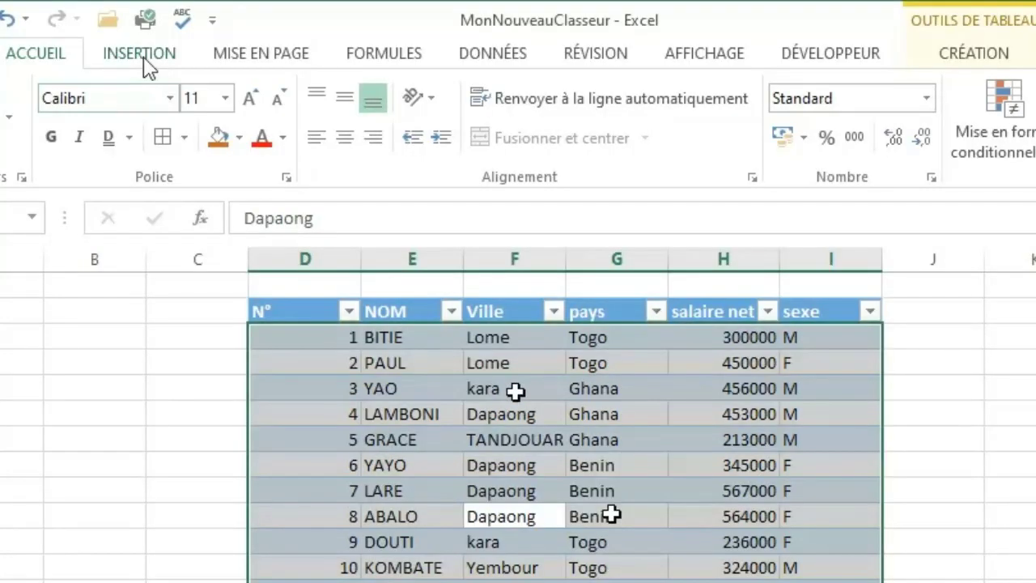
Insert slicers for the Ville, pays and sexe fields of the employee table.
left_click(142, 55)
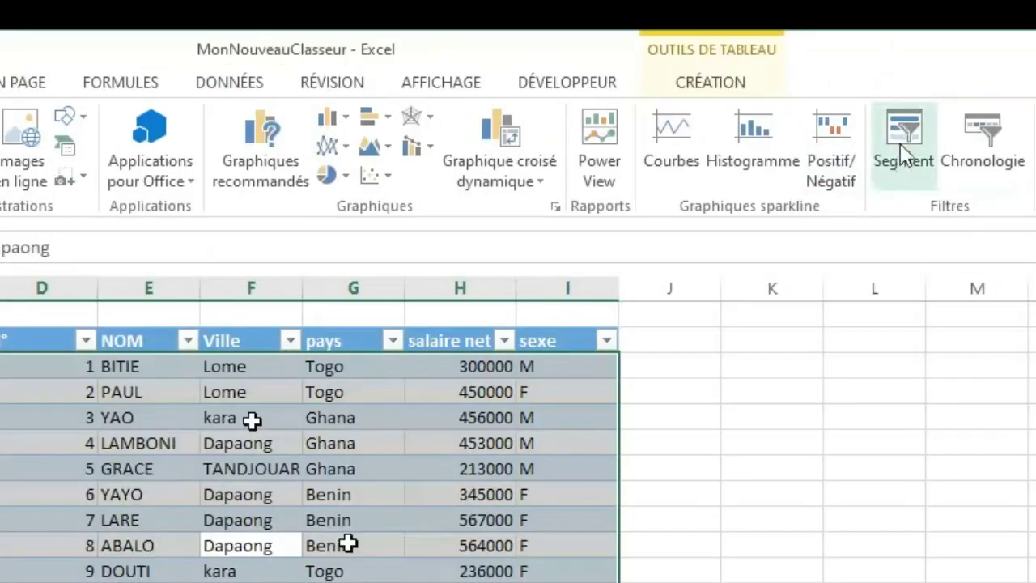
left_click(901, 144)
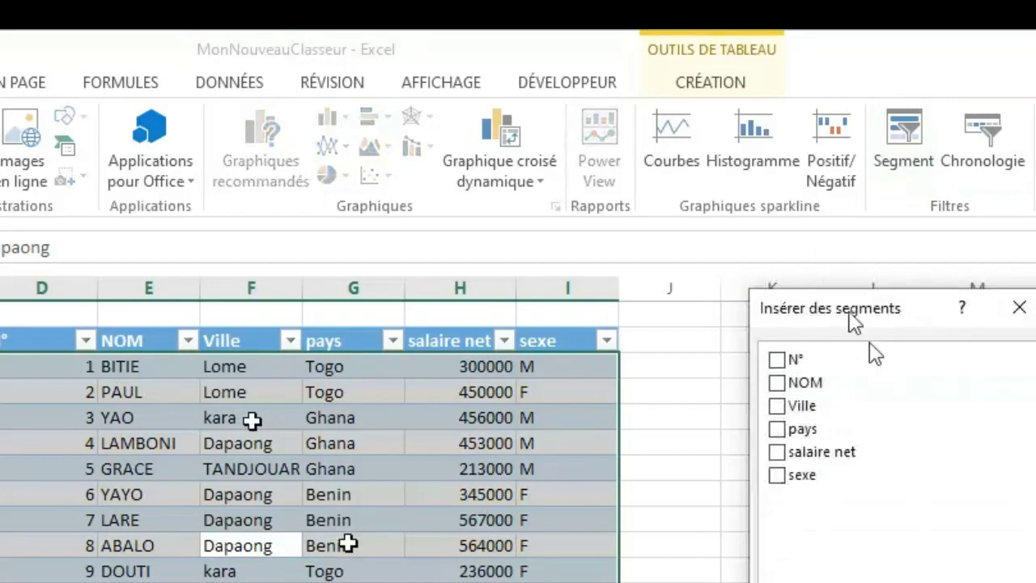
left_click_drag(918, 313, 1035, 317)
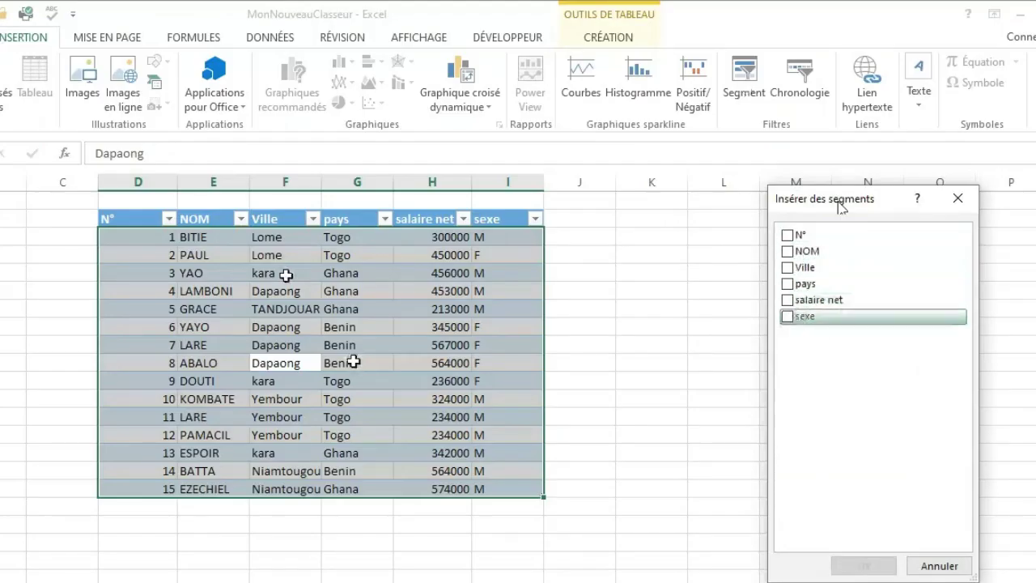
left_click(789, 317)
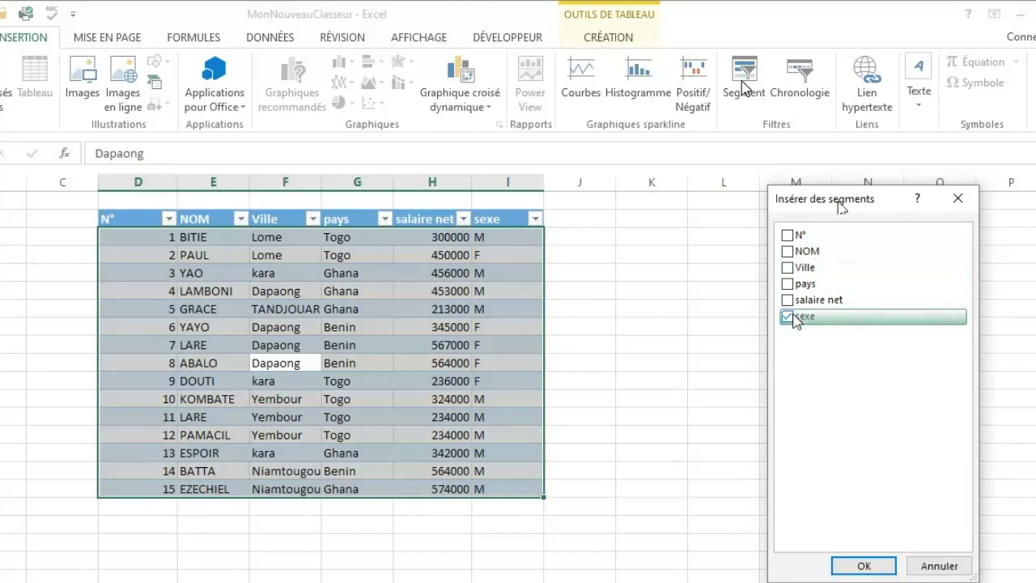
left_click(789, 269)
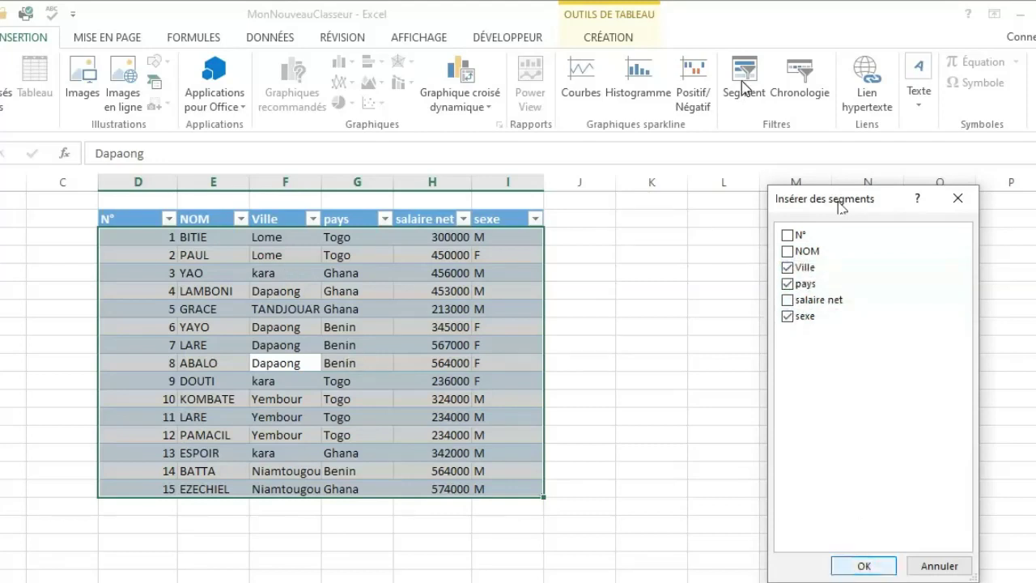
left_click(860, 566)
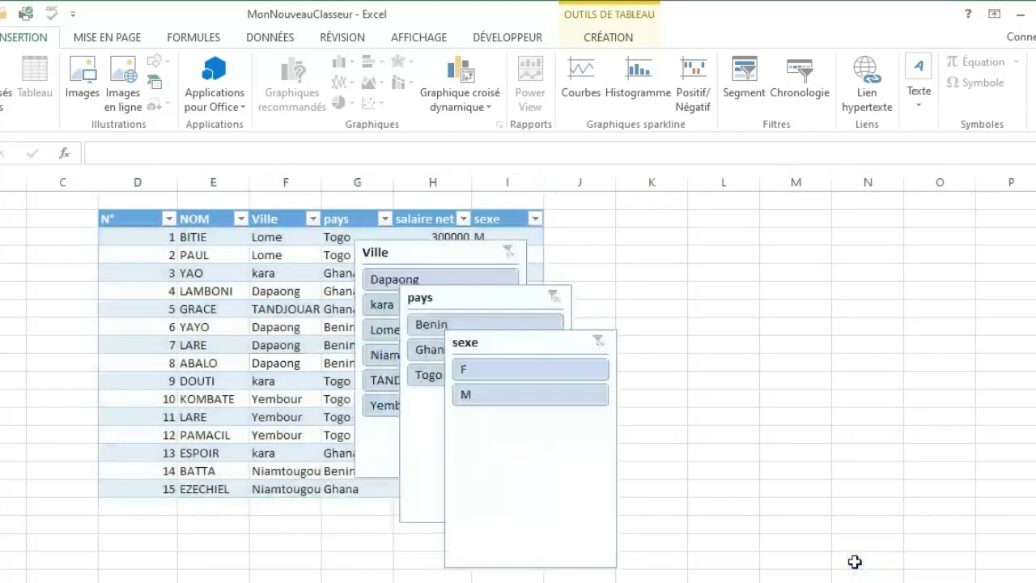
Spread the Ville, sexe and pays slicers out beside the table and narrow the empty columns before it.
left_click(548, 343)
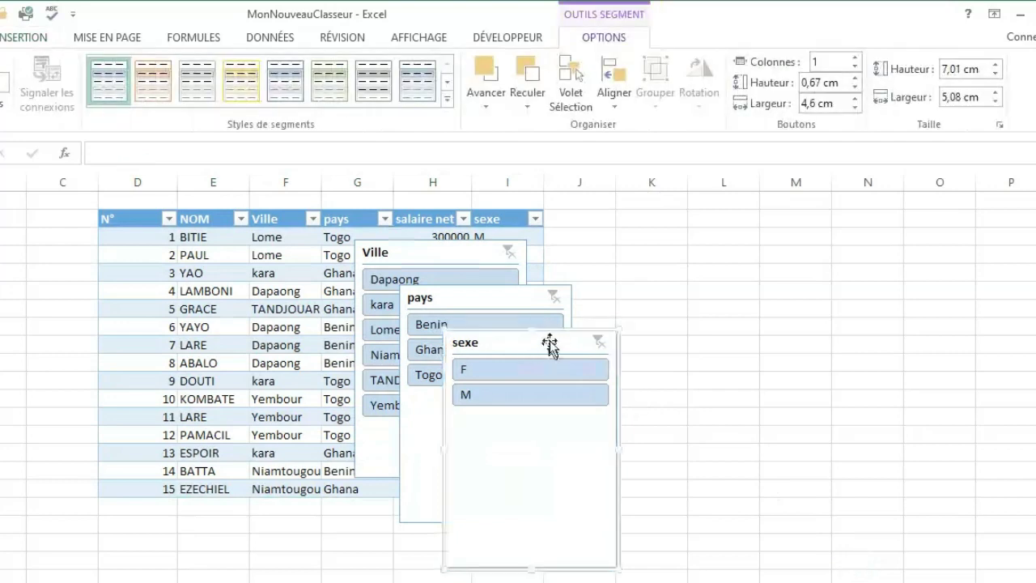
left_click_drag(549, 343, 749, 234)
left_click_drag(494, 302, 916, 234)
left_click_drag(453, 253, 637, 236)
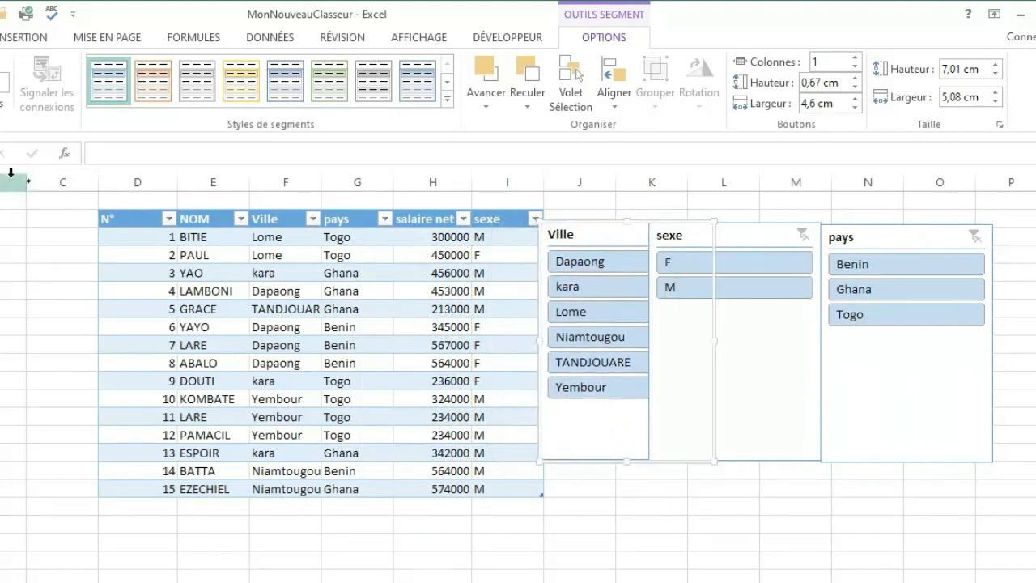
left_click_drag(26, 179, 0, 179)
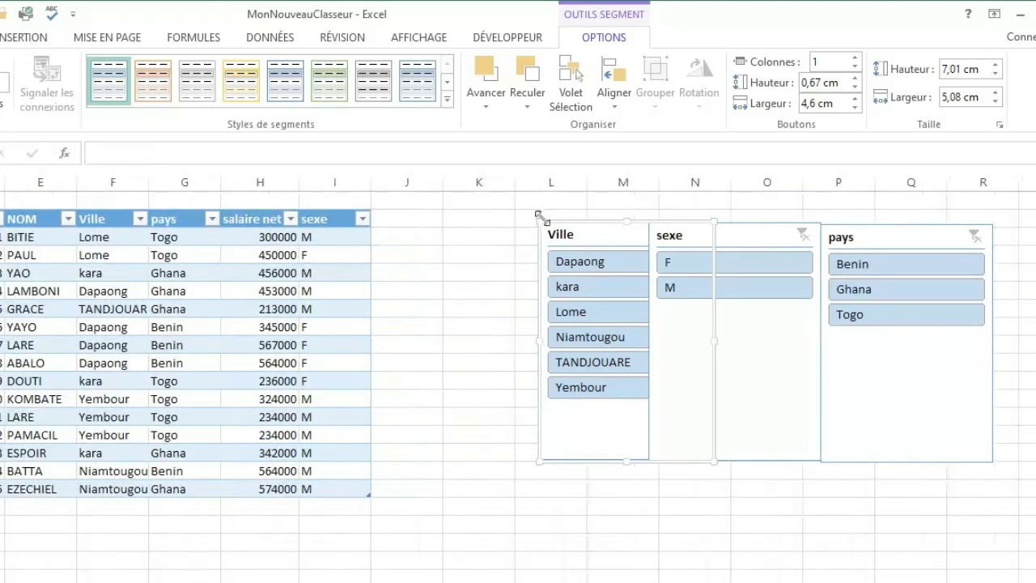
Place the Ville and sexe slicers side by side near the table, shortened to about 4.39 cm and 2.62 cm high.
left_click_drag(560, 234, 442, 207)
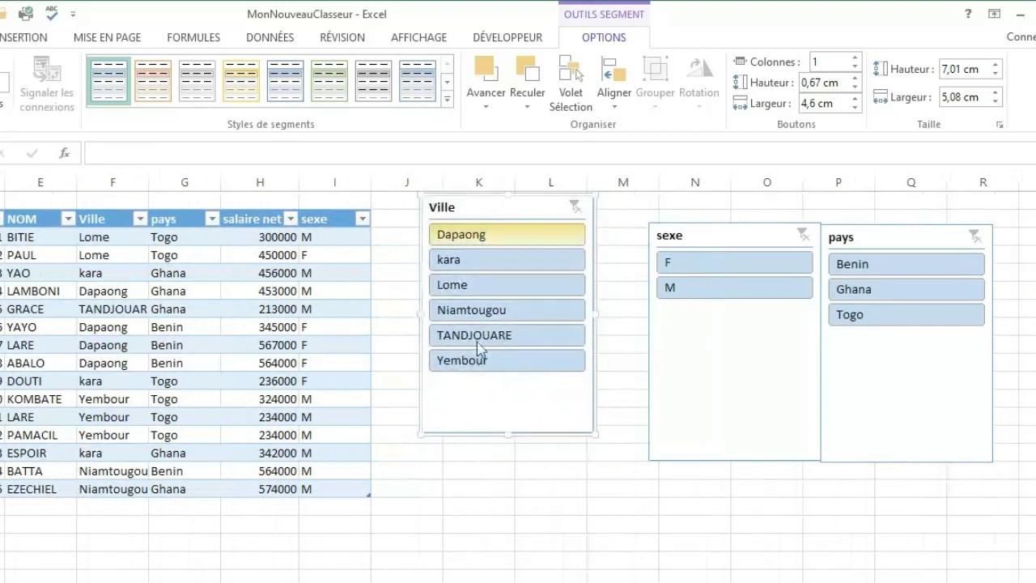
left_click_drag(507, 435, 504, 346)
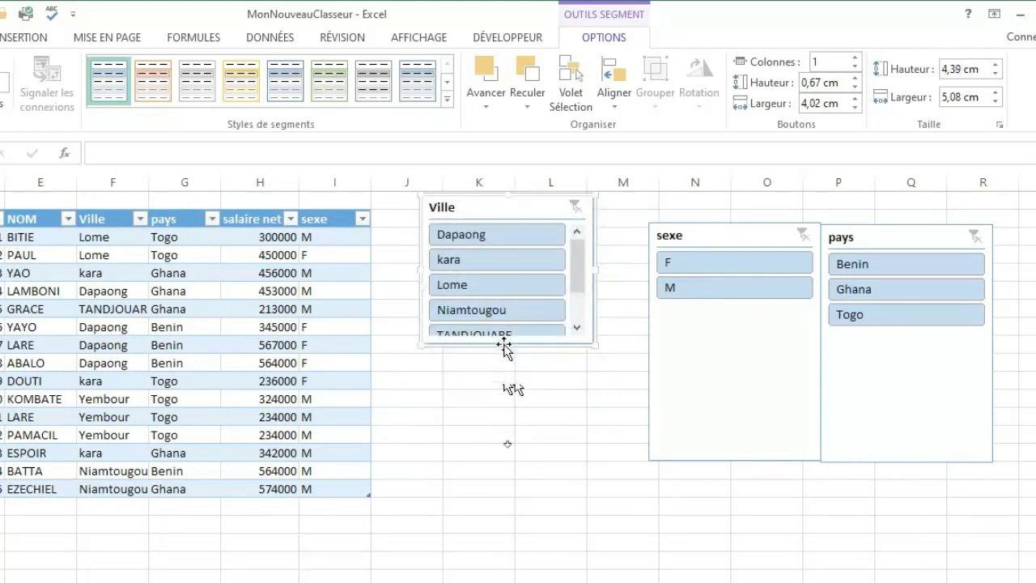
left_click(697, 343)
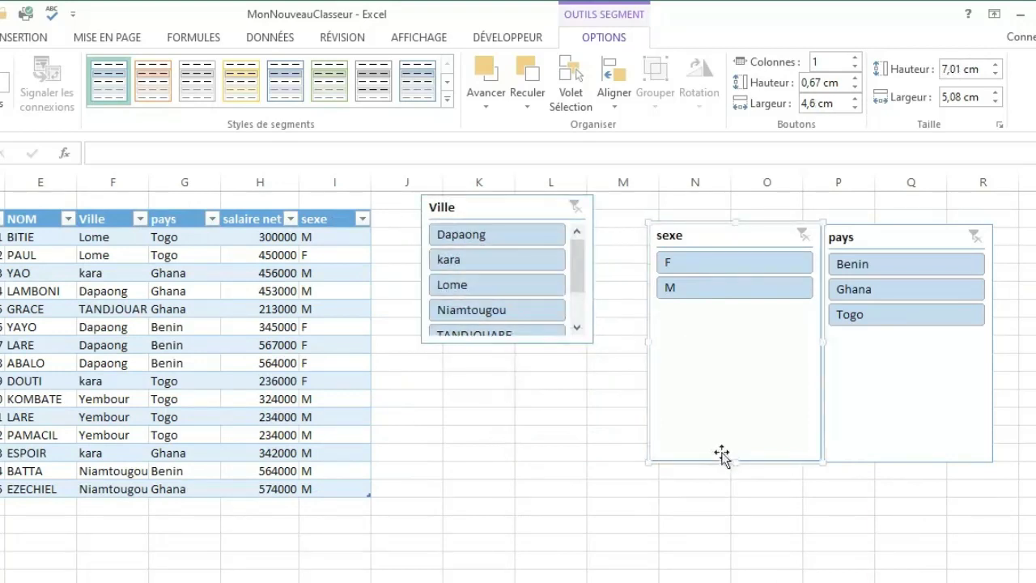
left_click_drag(735, 461, 701, 313)
left_click_drag(676, 234, 622, 269)
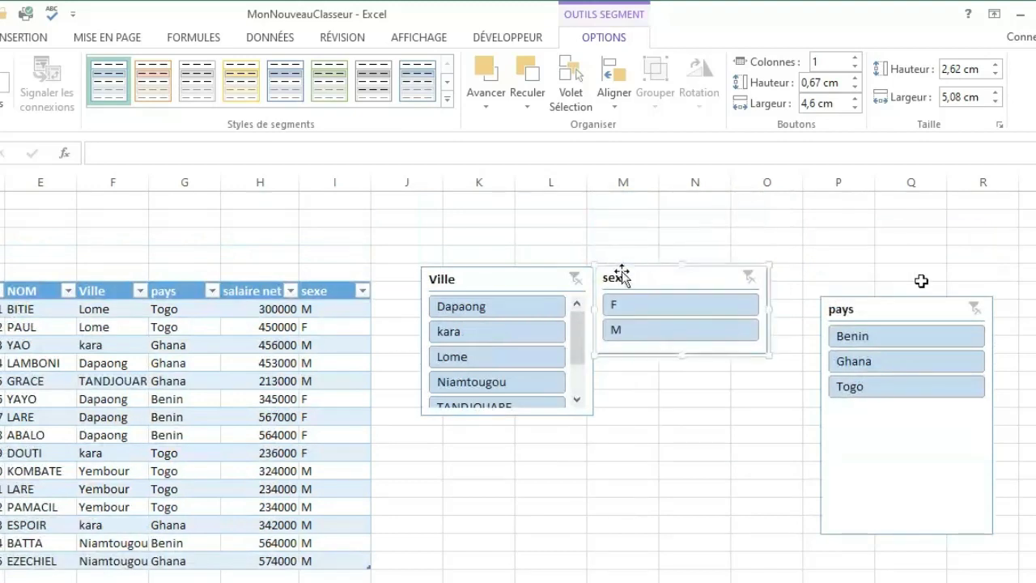
Move the pays slicer directly below the sexe slicer and shorten it to about 3.15 cm high.
left_click_drag(888, 304, 662, 364)
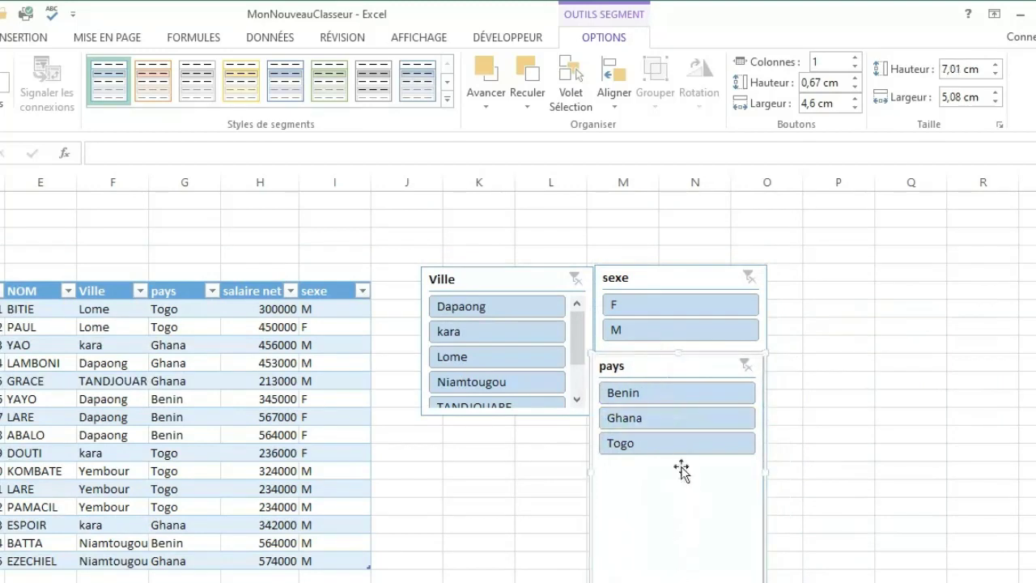
left_click_drag(678, 582, 661, 460)
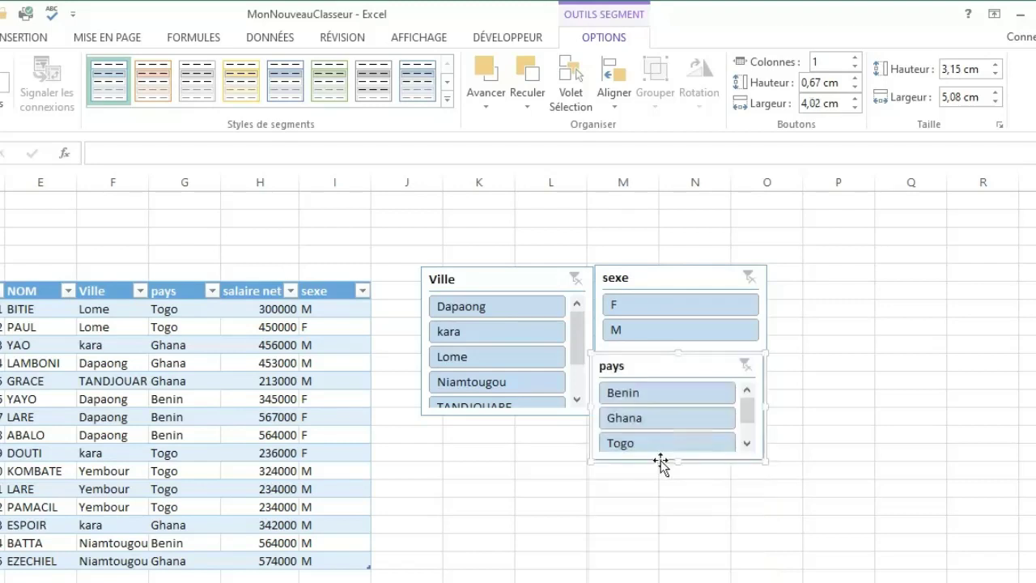
left_click(853, 476)
left_click(494, 459)
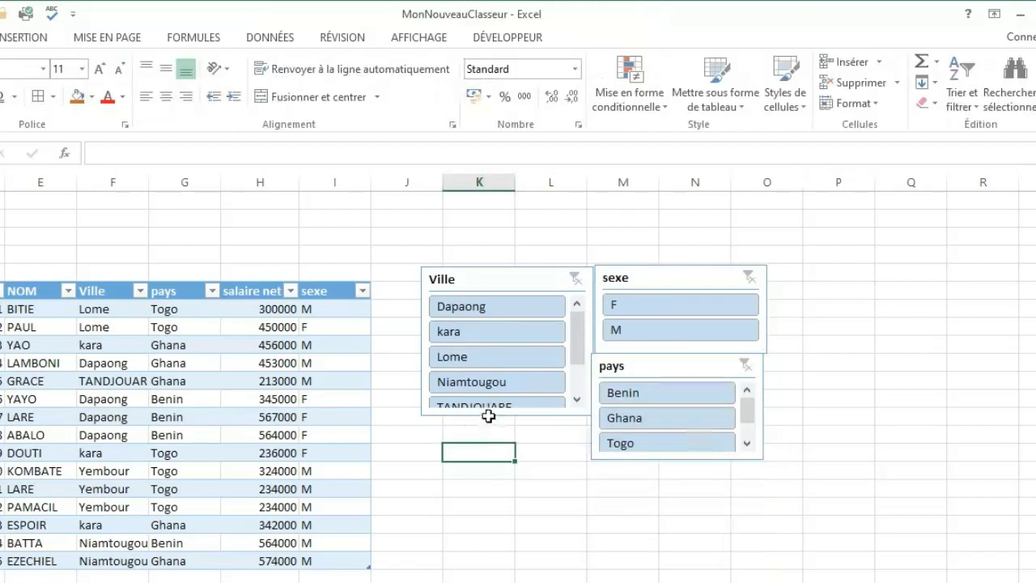
Lengthen the Ville slicer so that all its cities from Dapaong to Yembour fit without scrolling.
left_click(508, 417)
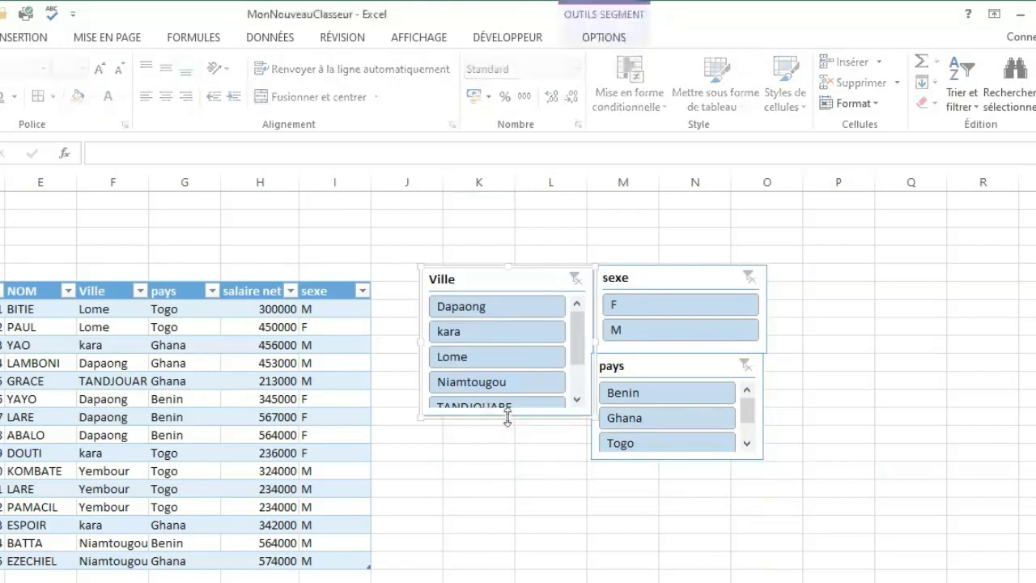
left_click_drag(509, 416, 521, 458)
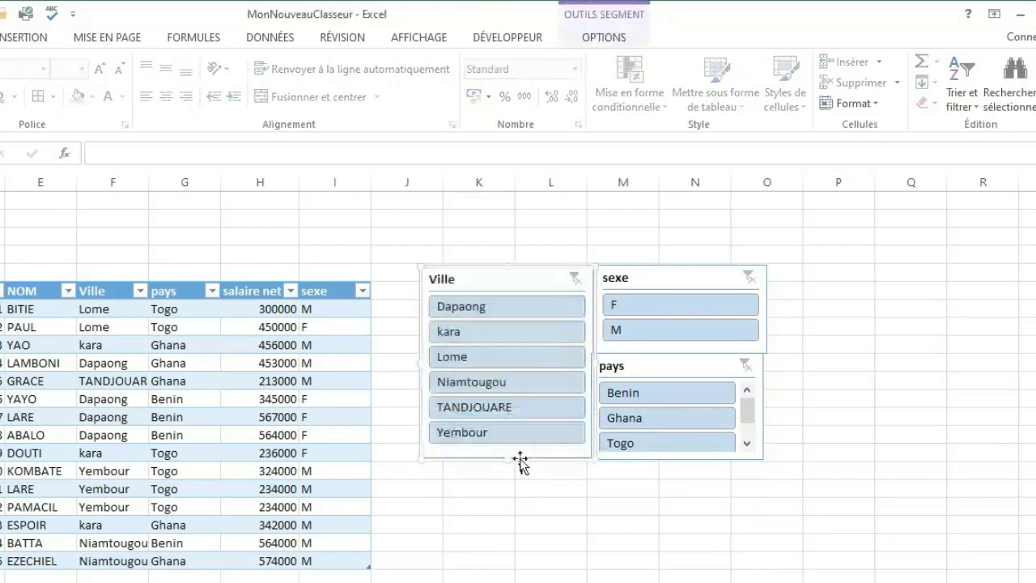
left_click(902, 399)
left_click(836, 307)
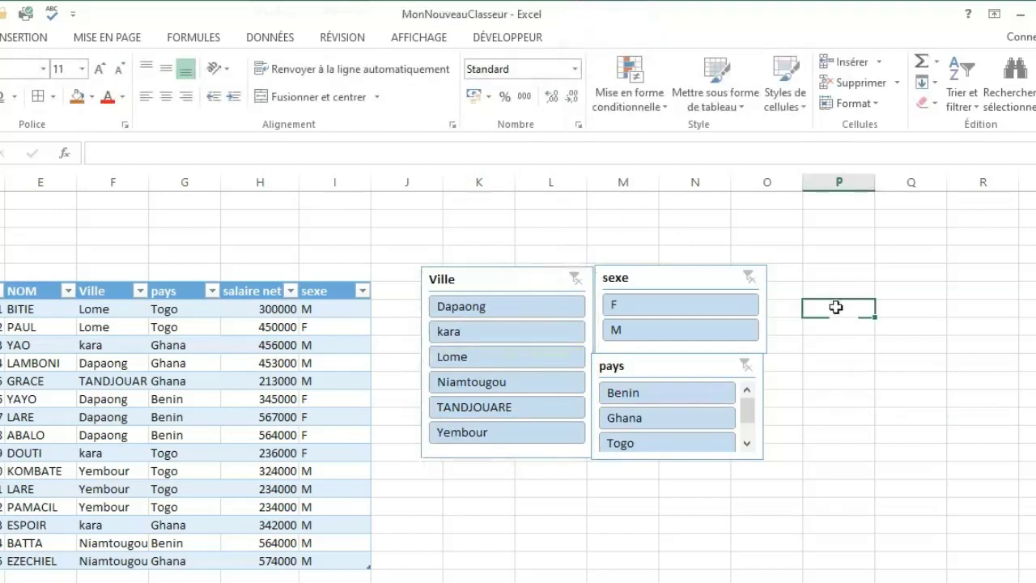
left_click(844, 413)
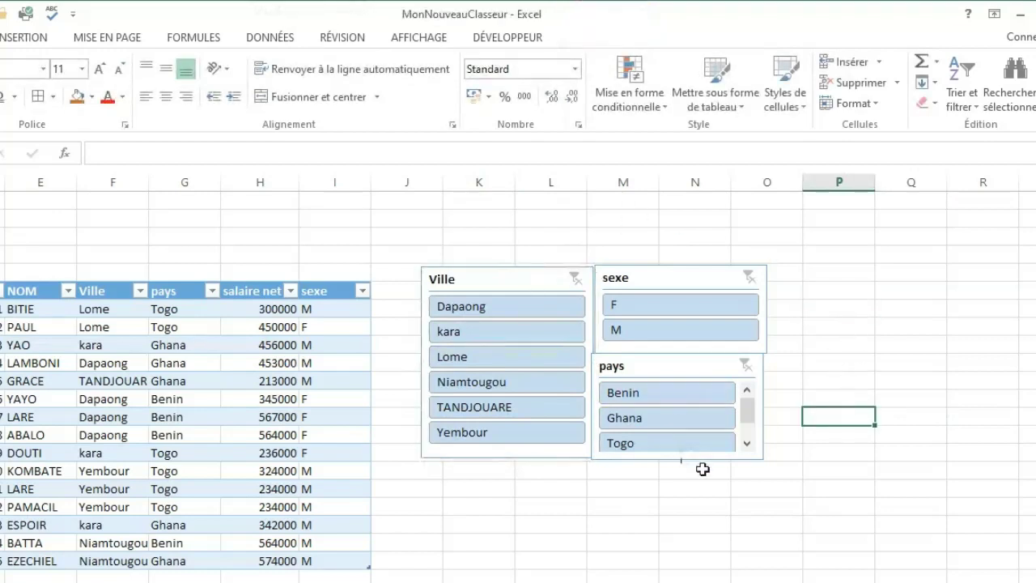
Nudge the pays slicer so that it lines up beneath the sexe slicer.
left_click_drag(711, 458, 719, 460)
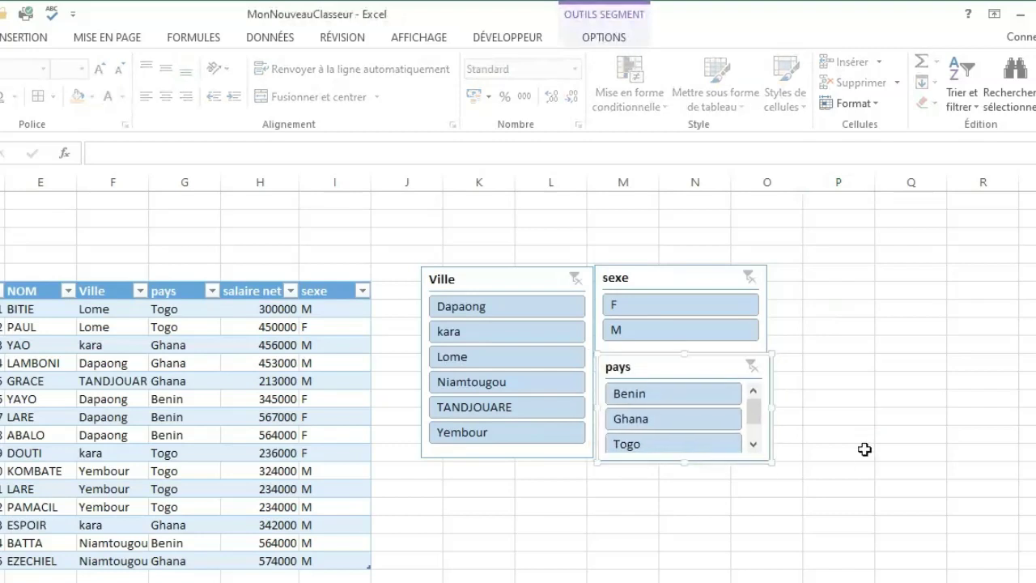
left_click(865, 449)
left_click(865, 336)
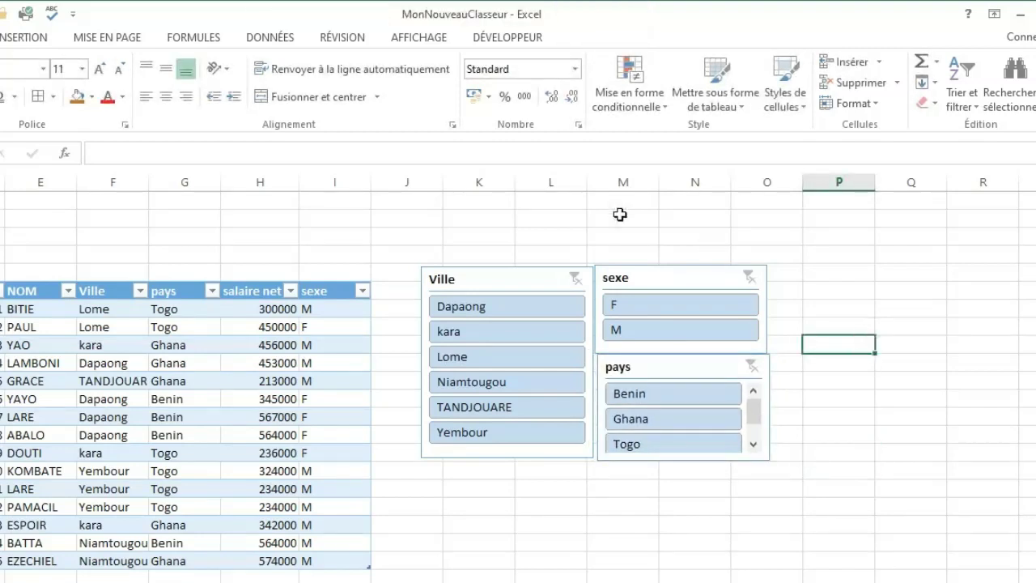
Filter the employee table by single cities in turn with the Ville slicer: Dapaong, Lome, Niamtougou, TANDJOUARE, Yembour, kara and Dapaong again.
left_click(503, 315)
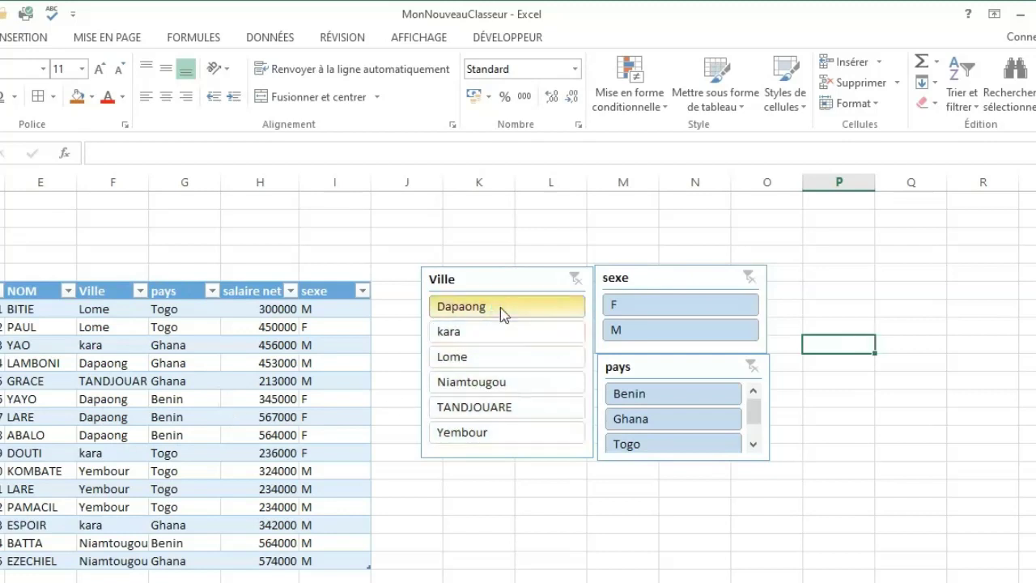
left_click(478, 358)
left_click(478, 384)
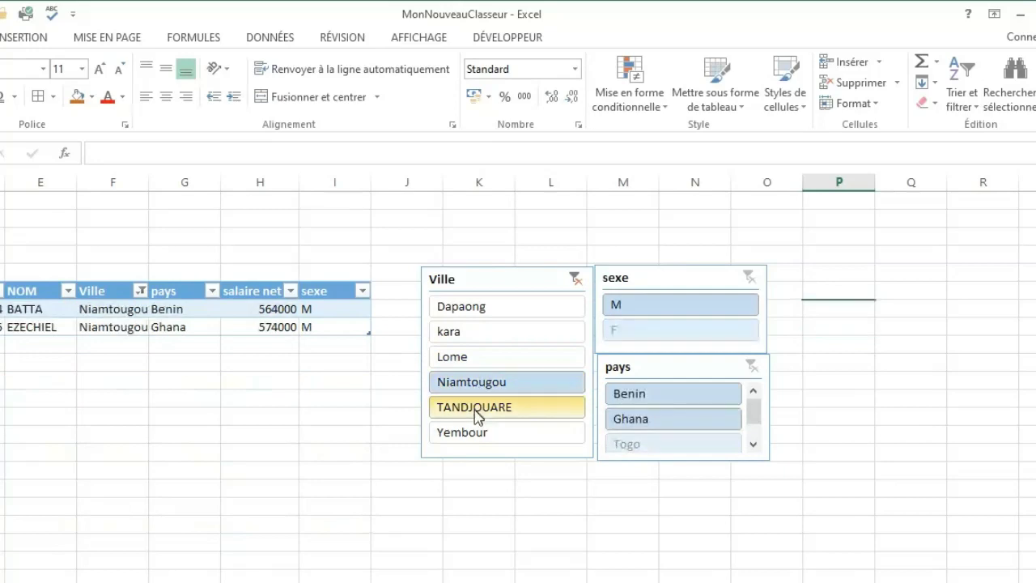
left_click(477, 409)
left_click(474, 434)
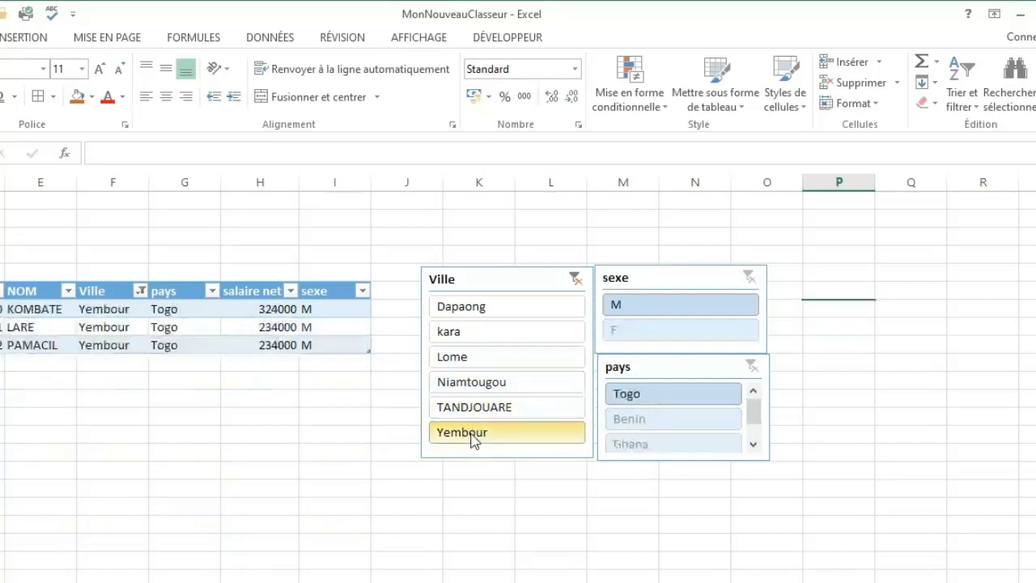
left_click(465, 334)
left_click(465, 316)
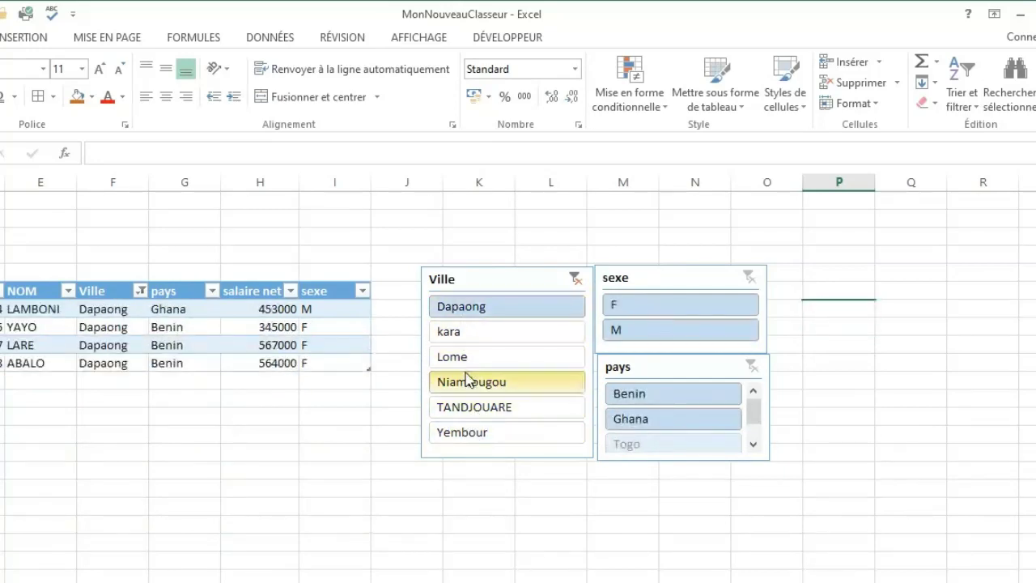
Filter the table to city Niamtougou combined with sexe M, and clear both slicer filters.
left_click(469, 382)
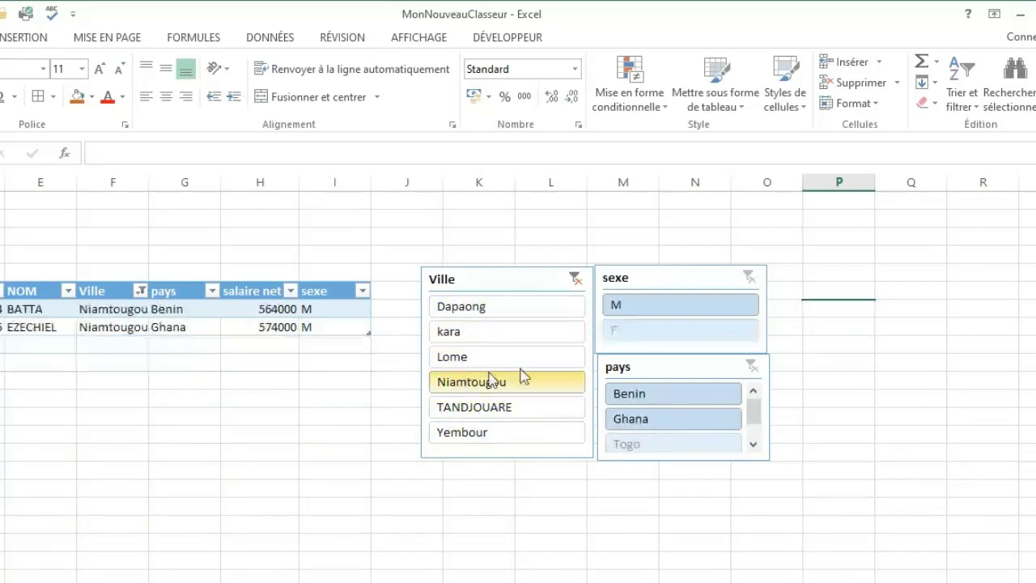
left_click(630, 307)
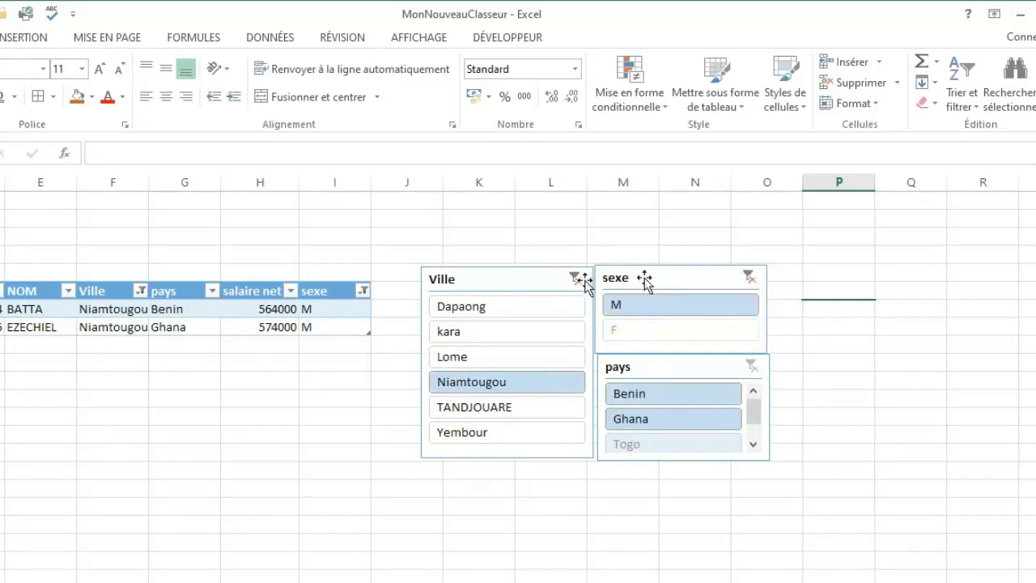
left_click(575, 277)
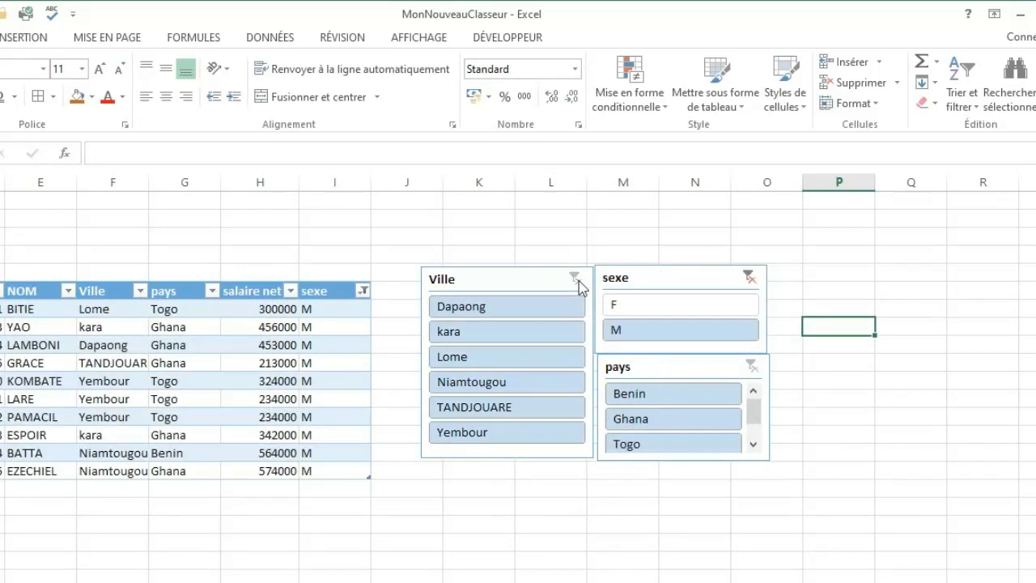
left_click(751, 276)
Filter the table by pays through Benin, Ghana, Togo, Benin and Ghana in turn, and clear the pays filter.
left_click(659, 397)
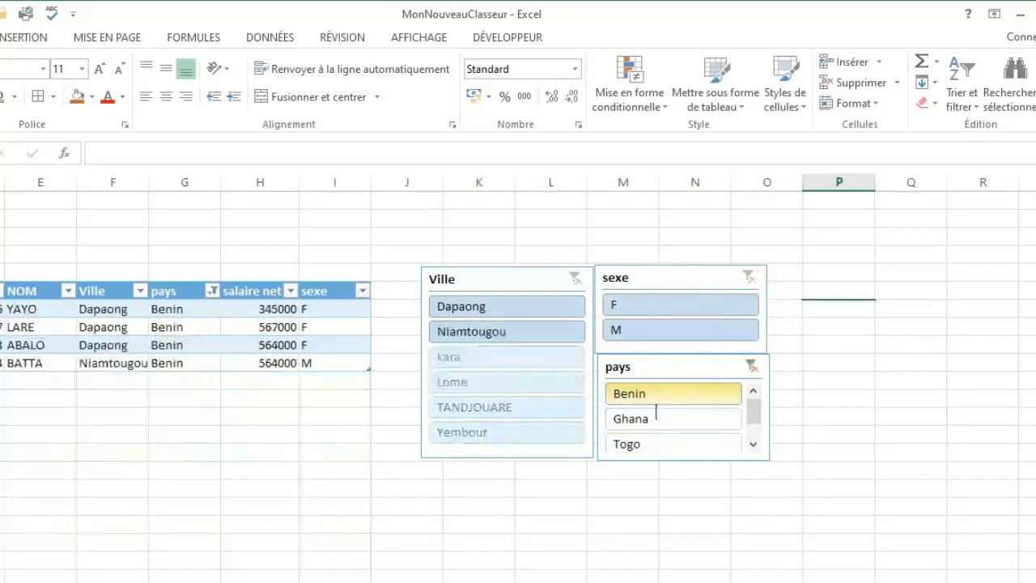
left_click(640, 421)
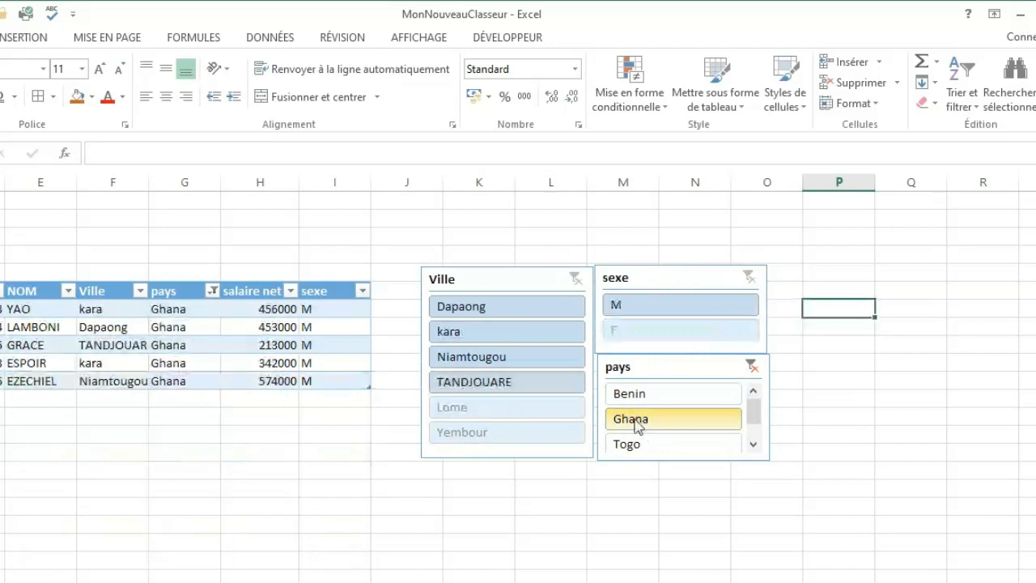
left_click(630, 450)
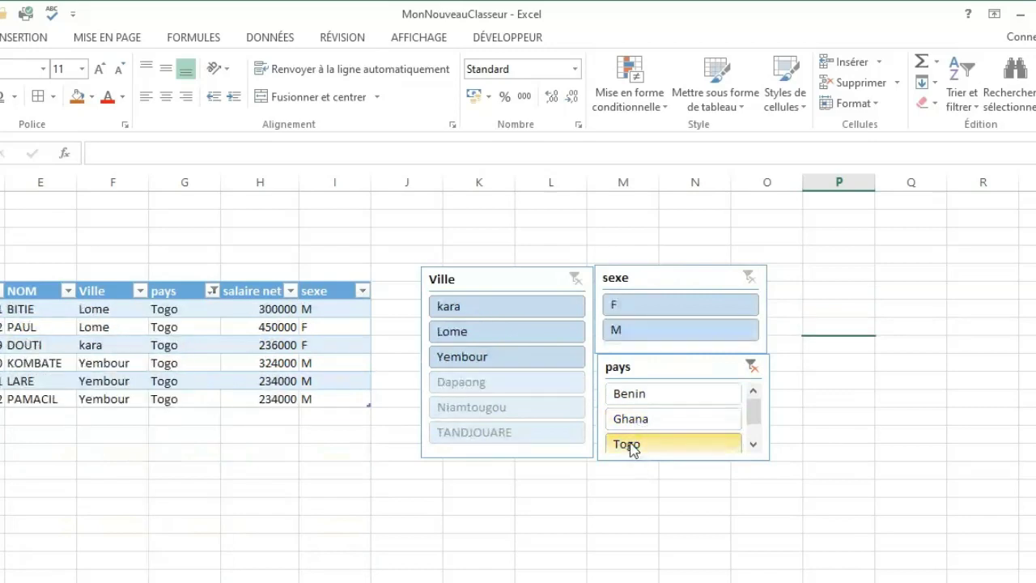
left_click(660, 398)
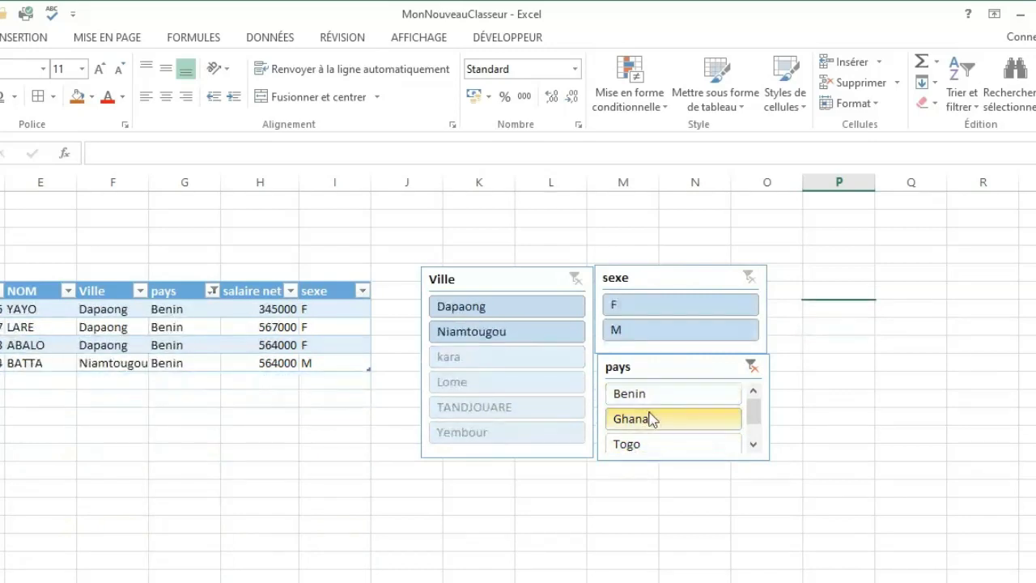
left_click(652, 419)
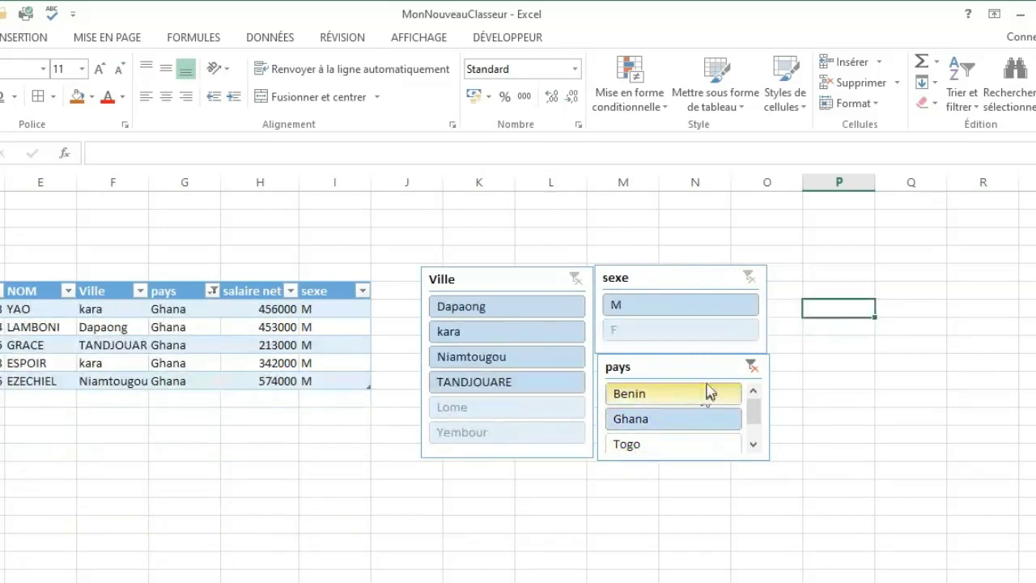
left_click(752, 366)
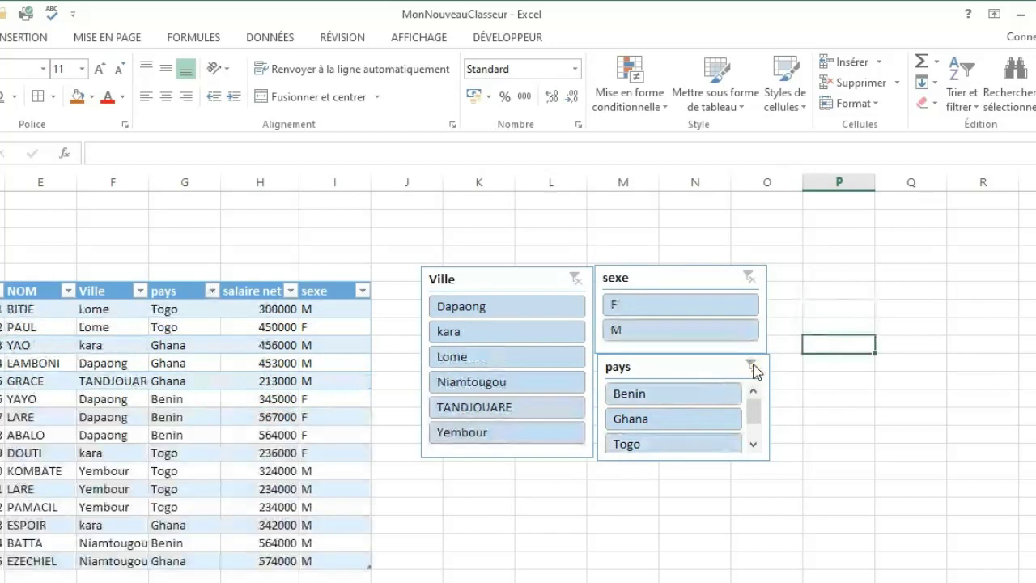
Filter the table to sexe F combined with Dapaong and after that kara, and clear the sexe and Ville filters.
left_click(645, 305)
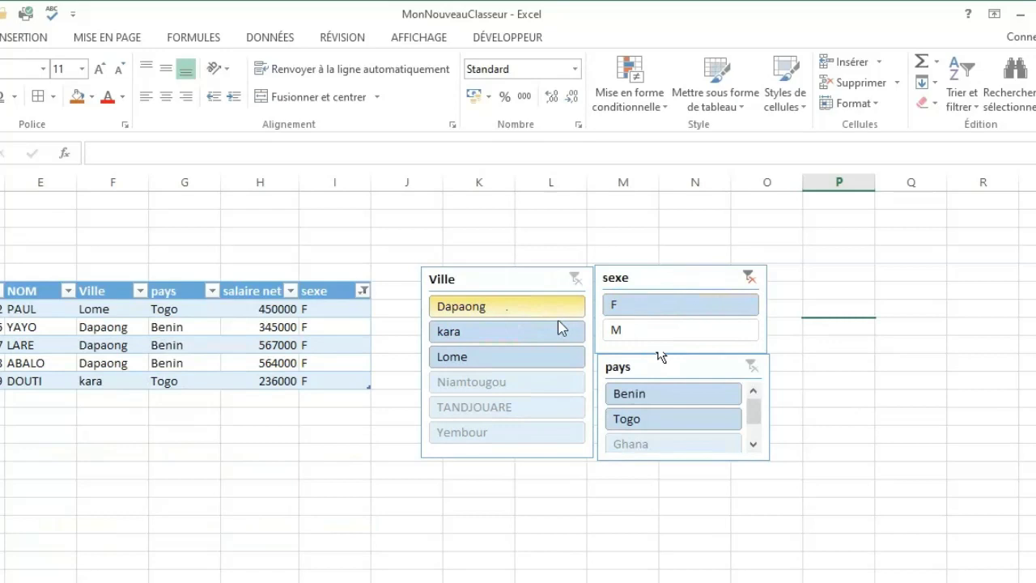
left_click(507, 310)
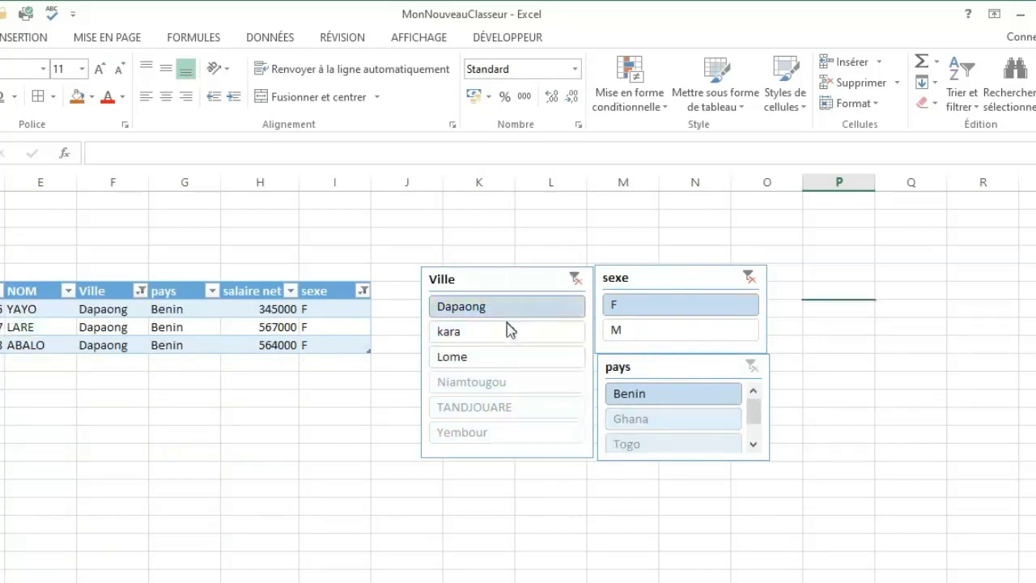
left_click(489, 333)
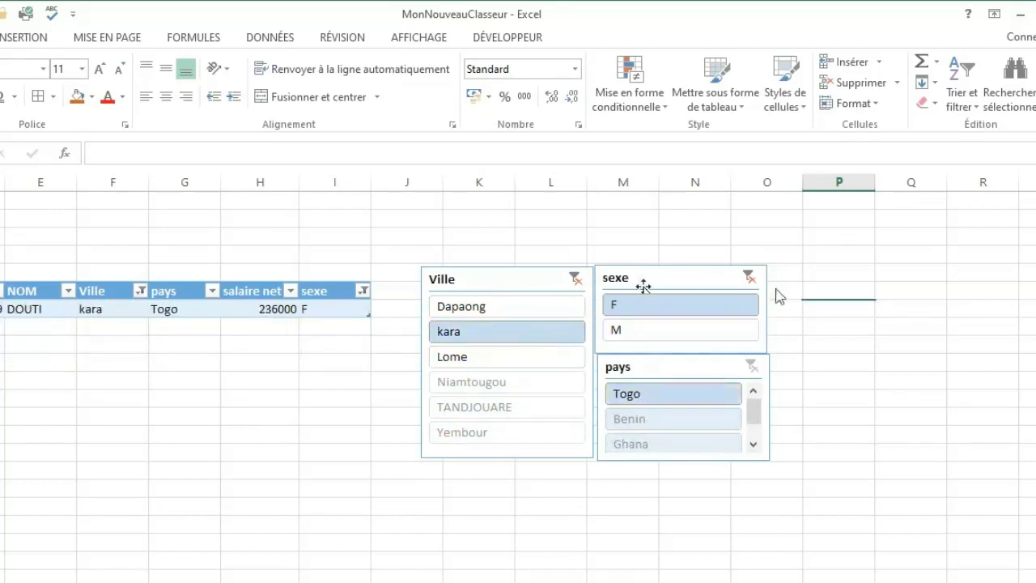
left_click(746, 278)
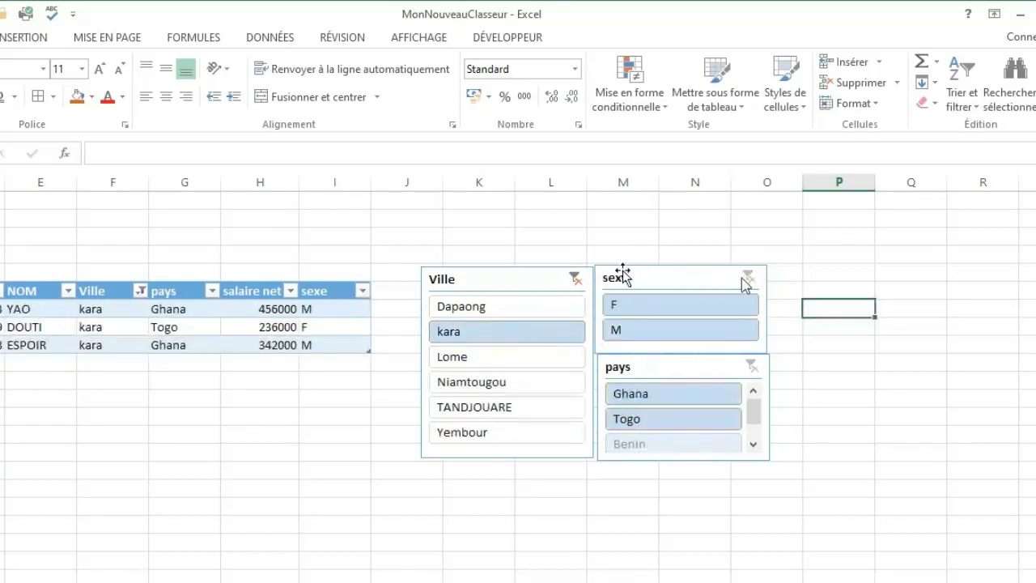
left_click(575, 278)
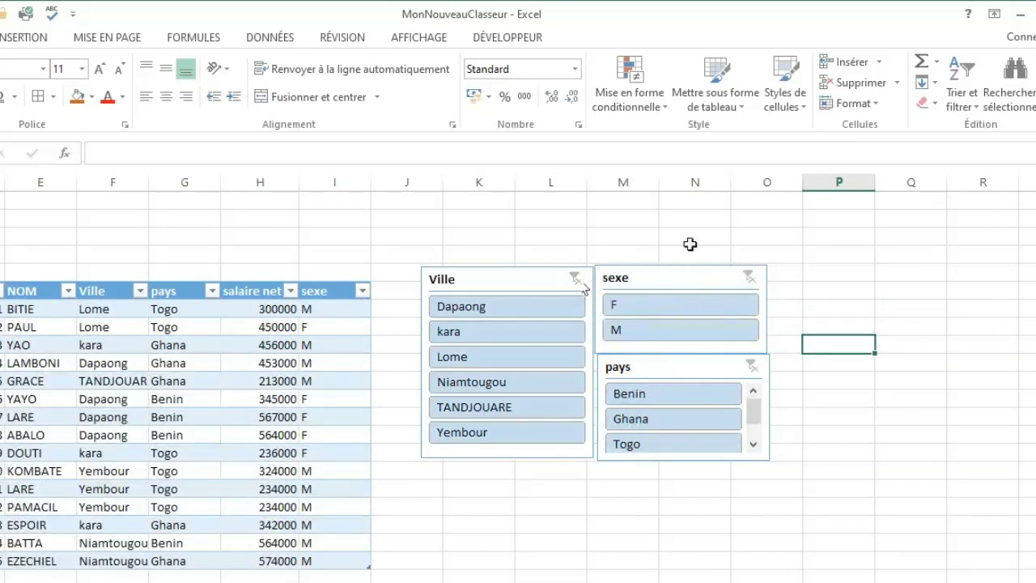
left_click(531, 544)
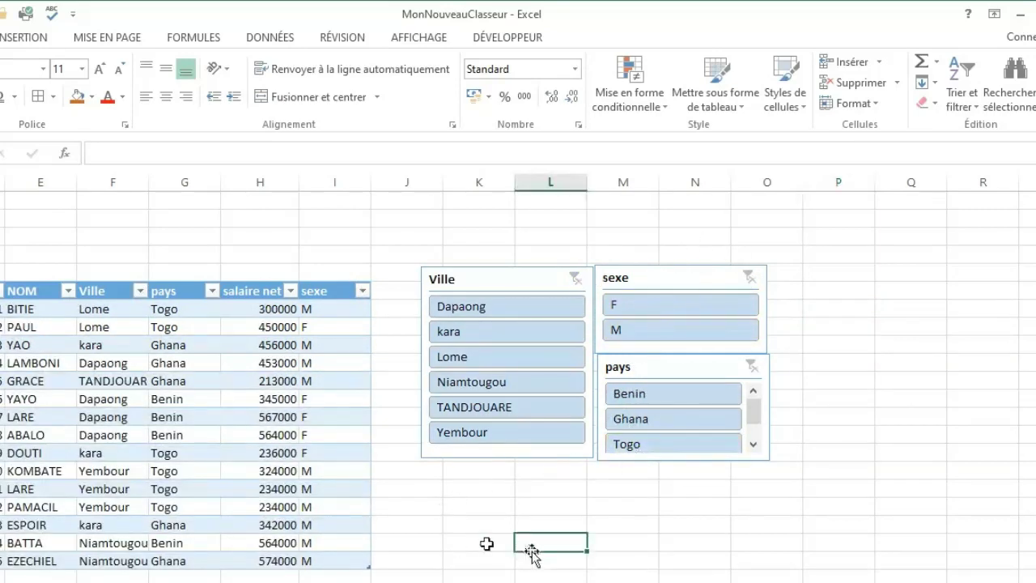
left_click(470, 538)
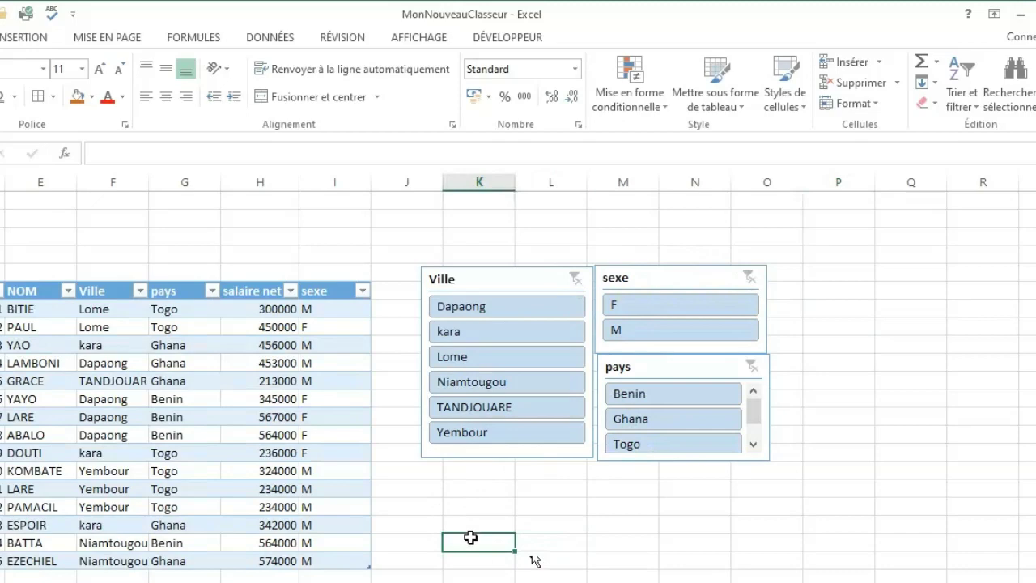